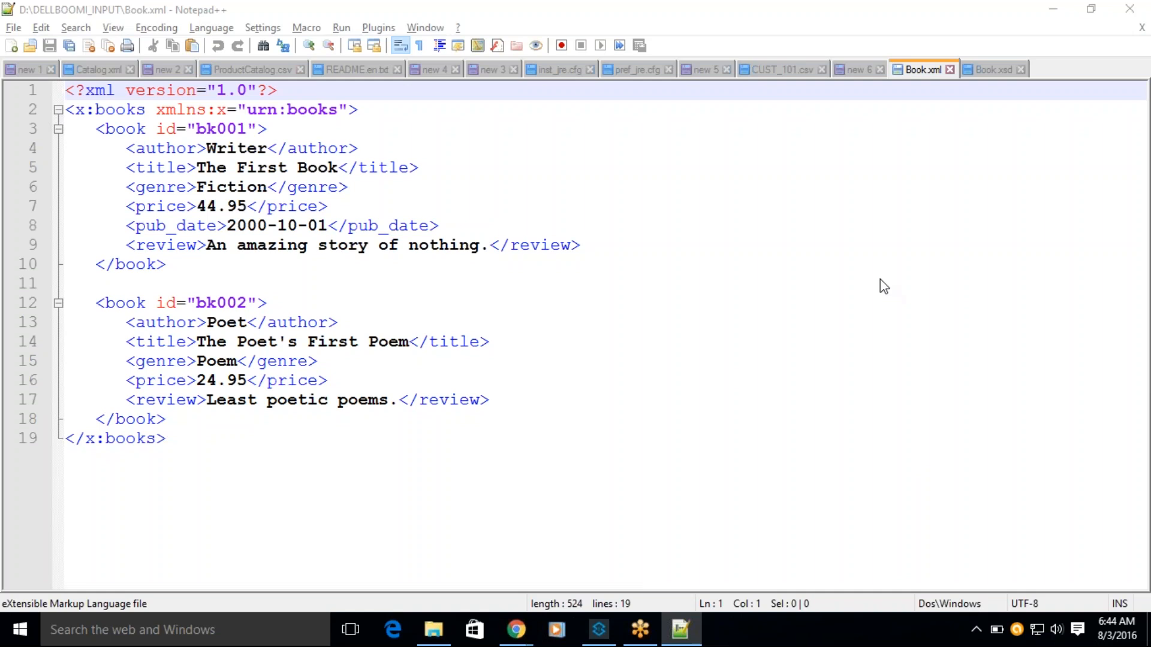
Step: Create a new blank document and write LOB on its fourth line
{"action": "double_click", "coordinate": [1048, 75]}
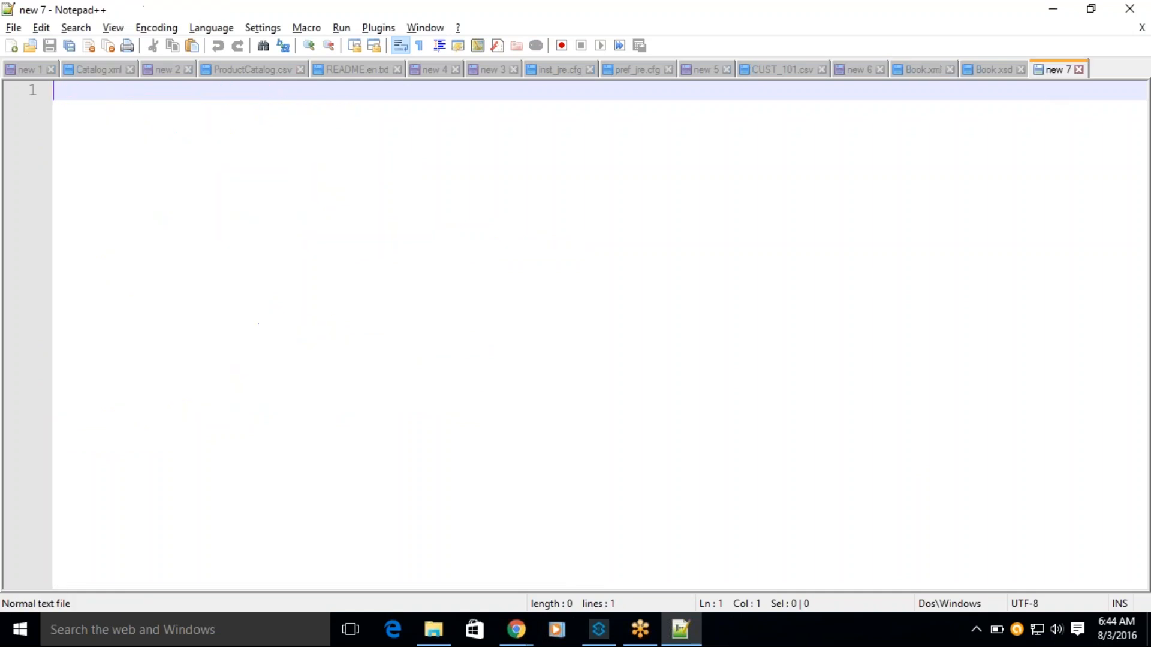
{"action": "key", "text": "Return"}
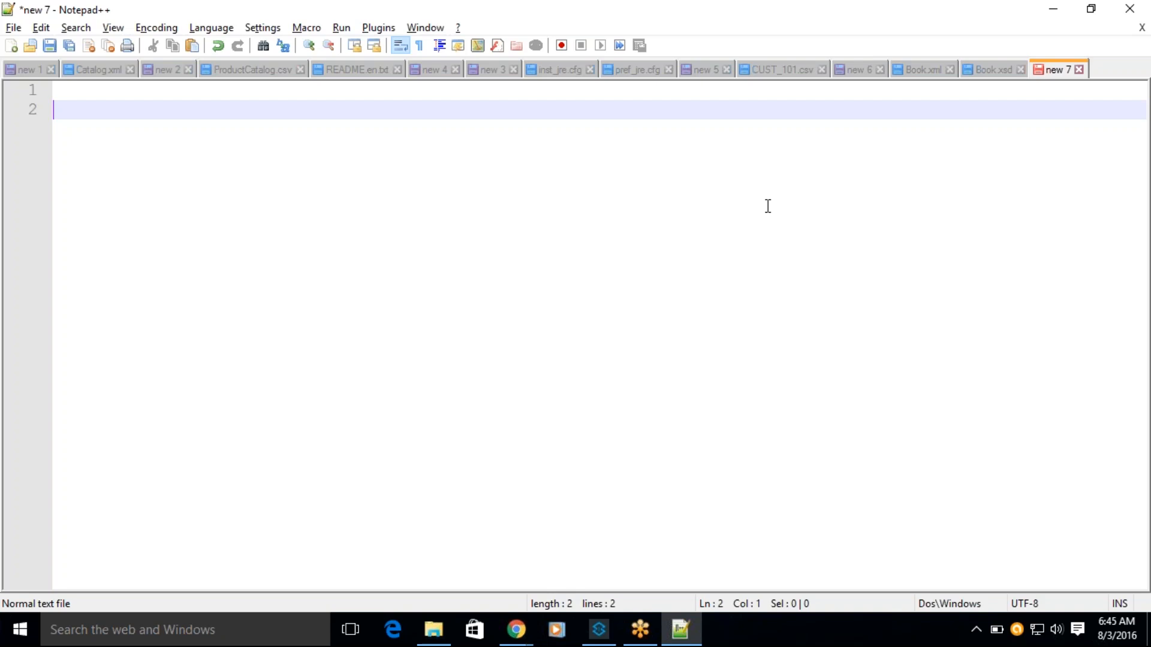
{"action": "key", "text": "Return"}
{"action": "key", "text": "Return"}
{"action": "type", "text": "IOB"}
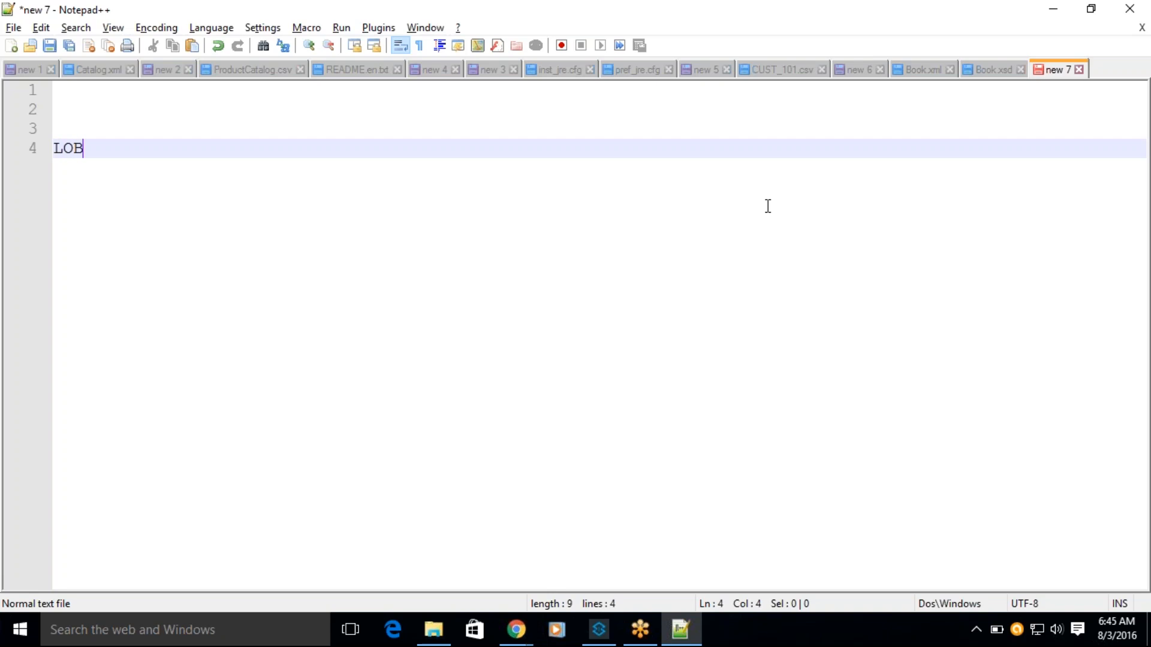
{"action": "left_click", "coordinate": [859, 260]}
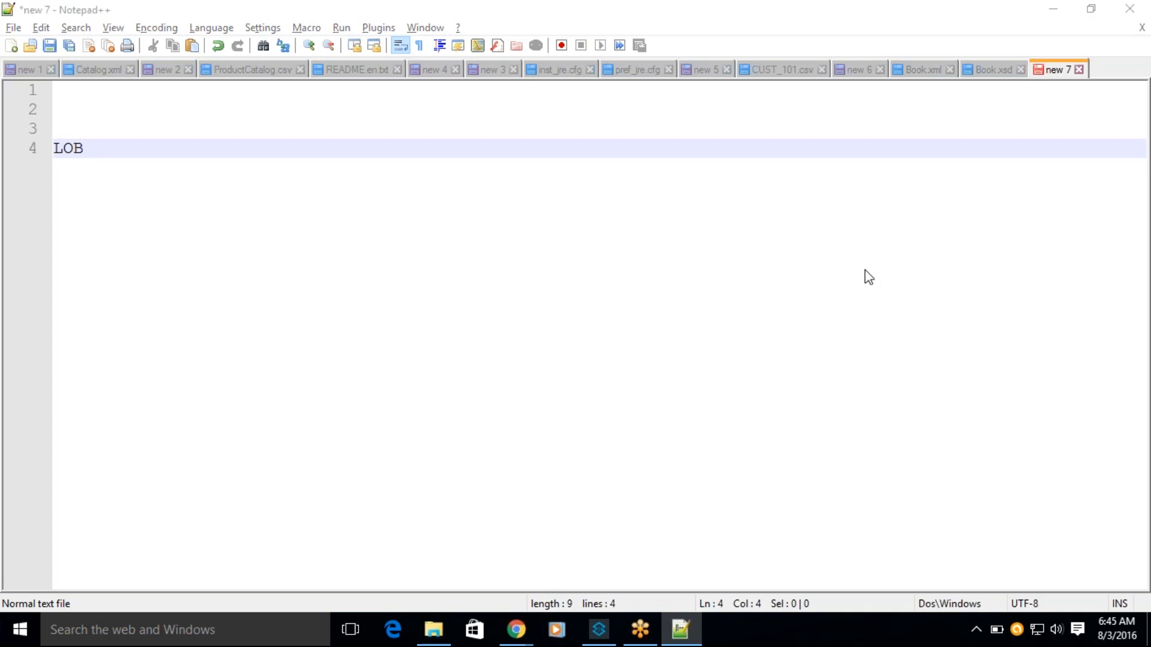
Step: Add CLOB and BLOB on consecutive lines below LOB, leaving one blank line after LOB
{"action": "left_click", "coordinate": [226, 155]}
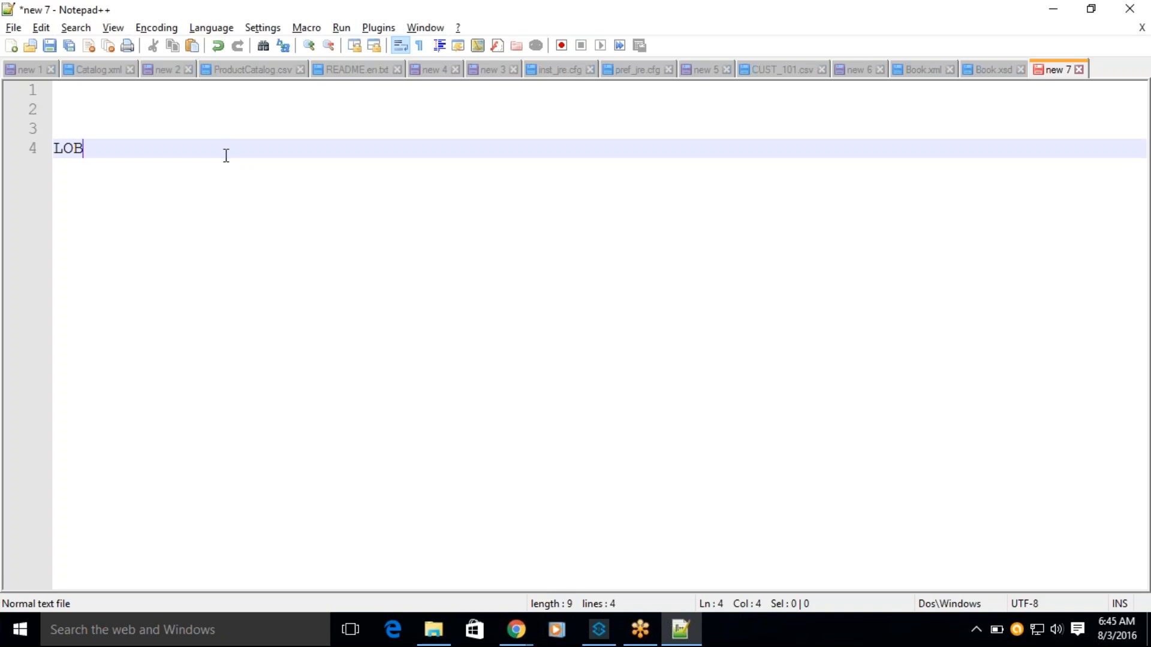
{"action": "key", "text": "Return"}
{"action": "key", "text": "Return"}
{"action": "type", "text": "CLOB"}
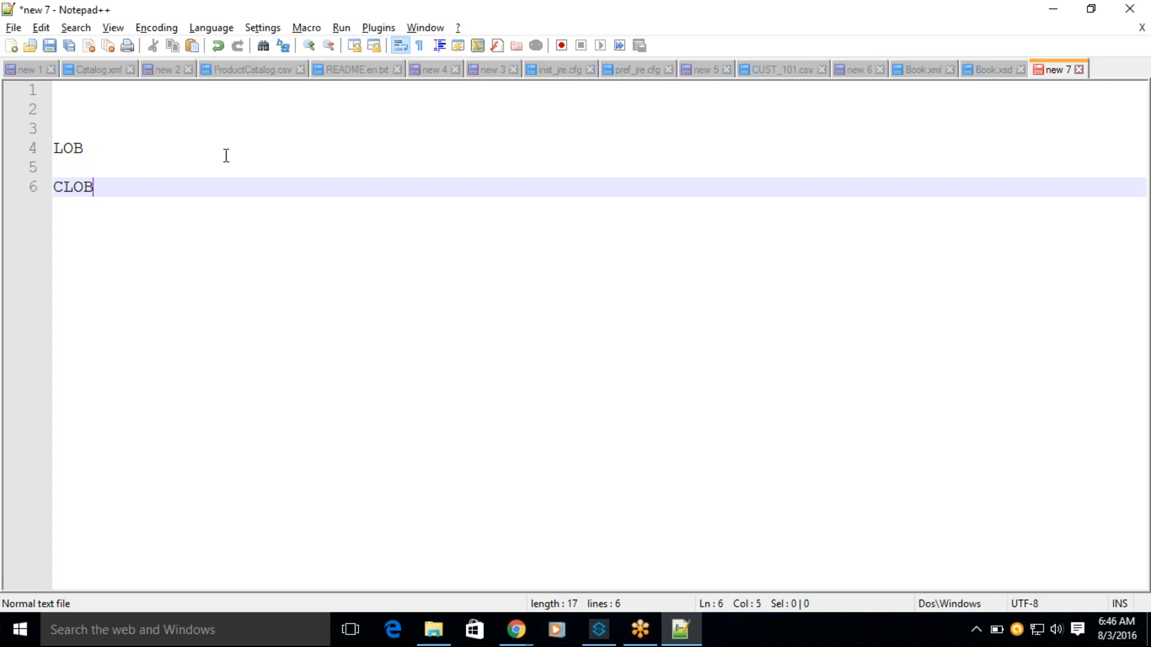
{"action": "key", "text": "Return"}
{"action": "type", "text": "BLOB"}
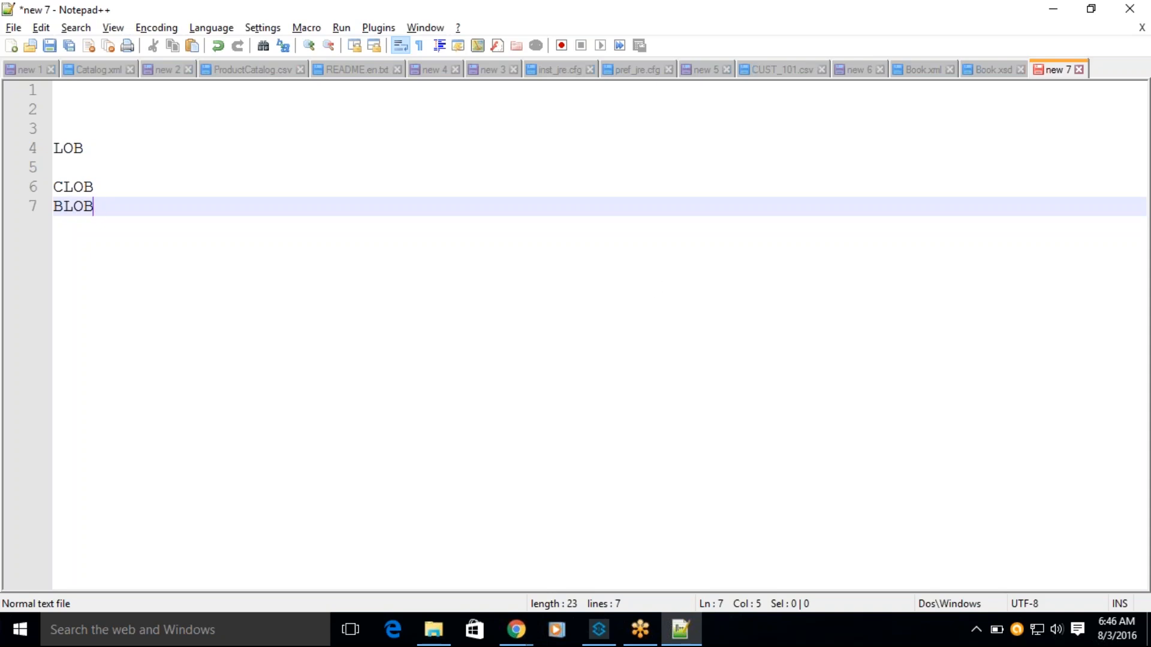
{"action": "left_click", "coordinate": [868, 271]}
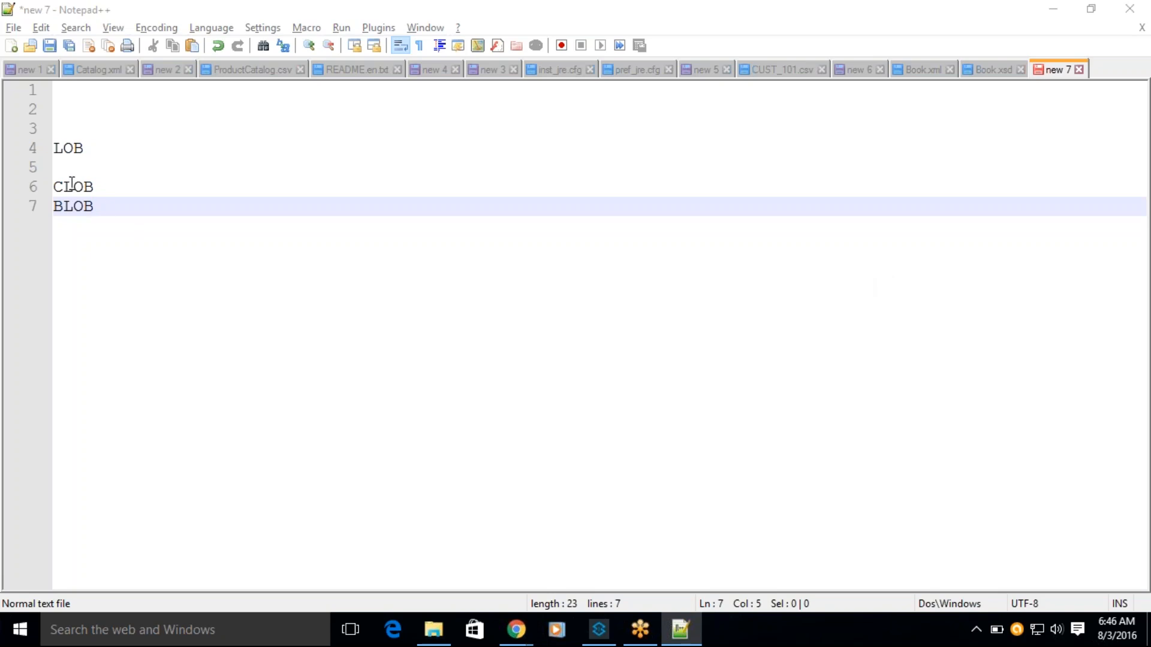
Step: Extend the CLOB line with the note "- Paylod"
{"action": "left_click", "coordinate": [95, 186]}
{"action": "type", "text": "-"}
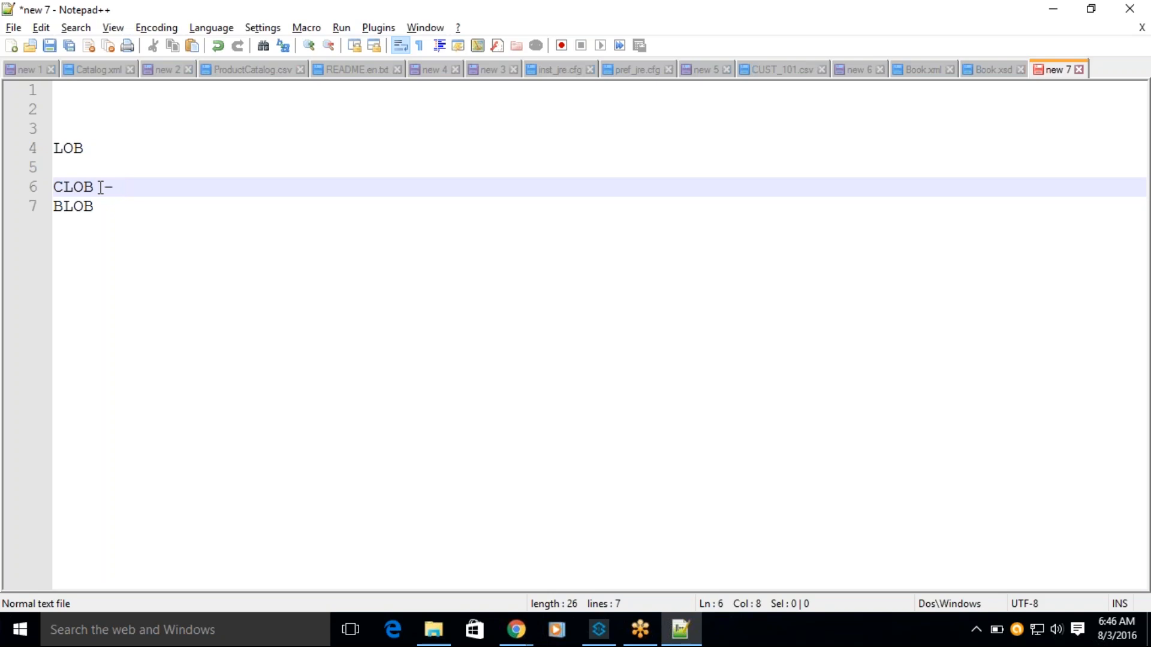
{"action": "type", "text": "Paylod"}
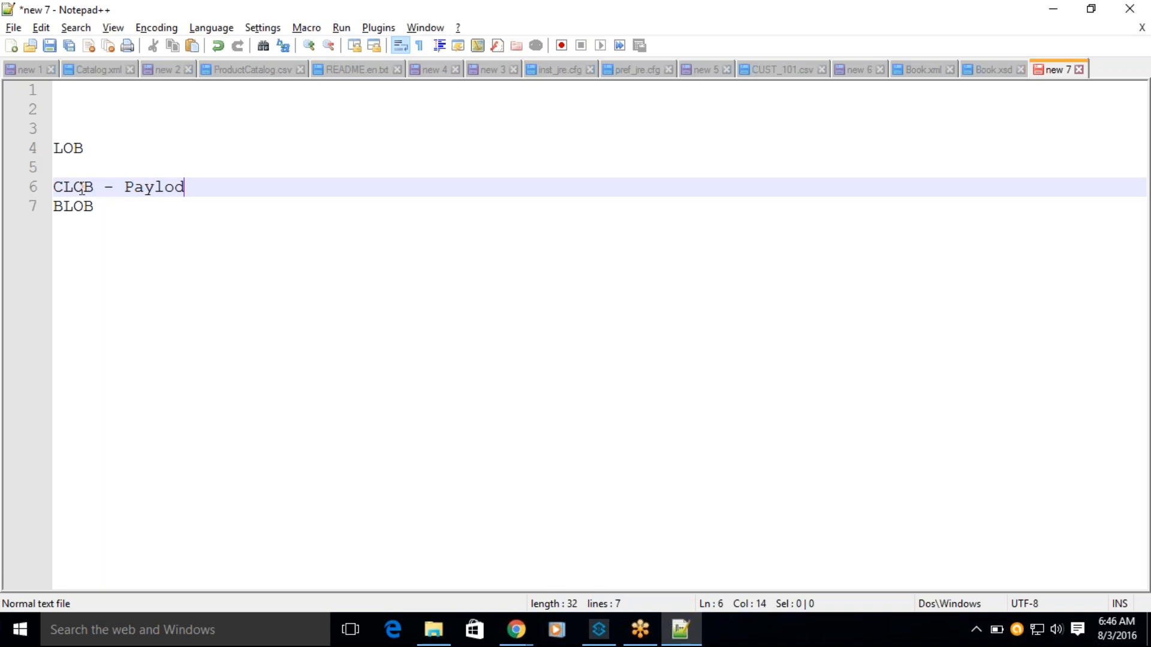
Step: Review the large-object notes by highlighting the words CLOB, LOB and Paylod one at a time
{"action": "double_click", "coordinate": [83, 187]}
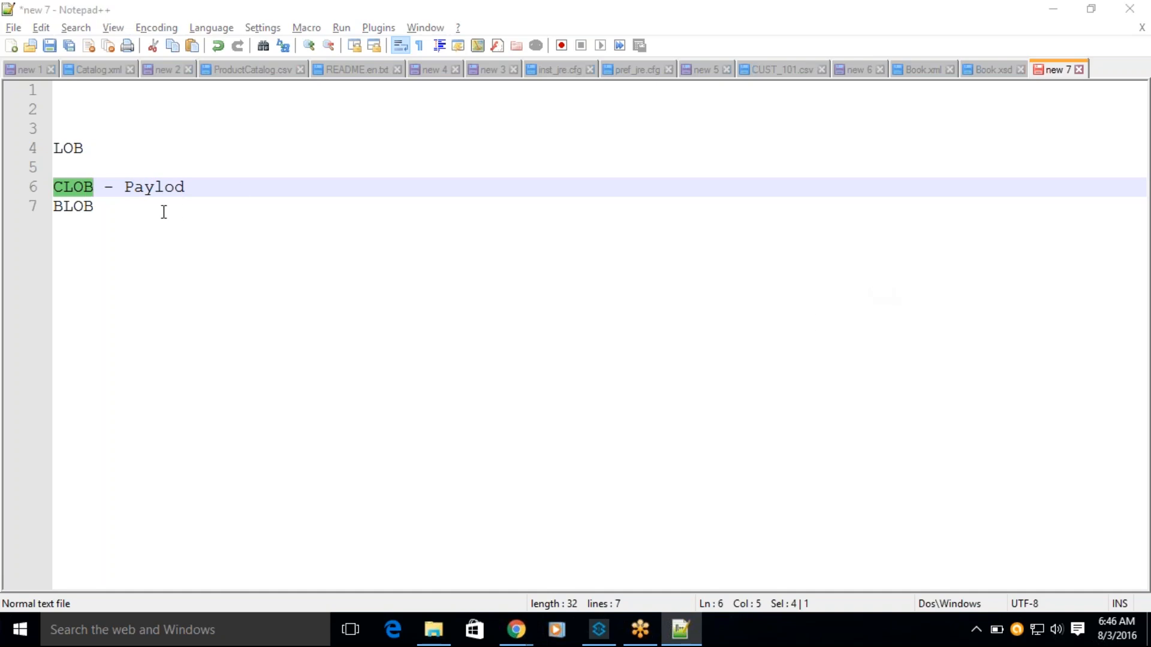
{"action": "left_click", "coordinate": [88, 192]}
{"action": "double_click", "coordinate": [84, 193]}
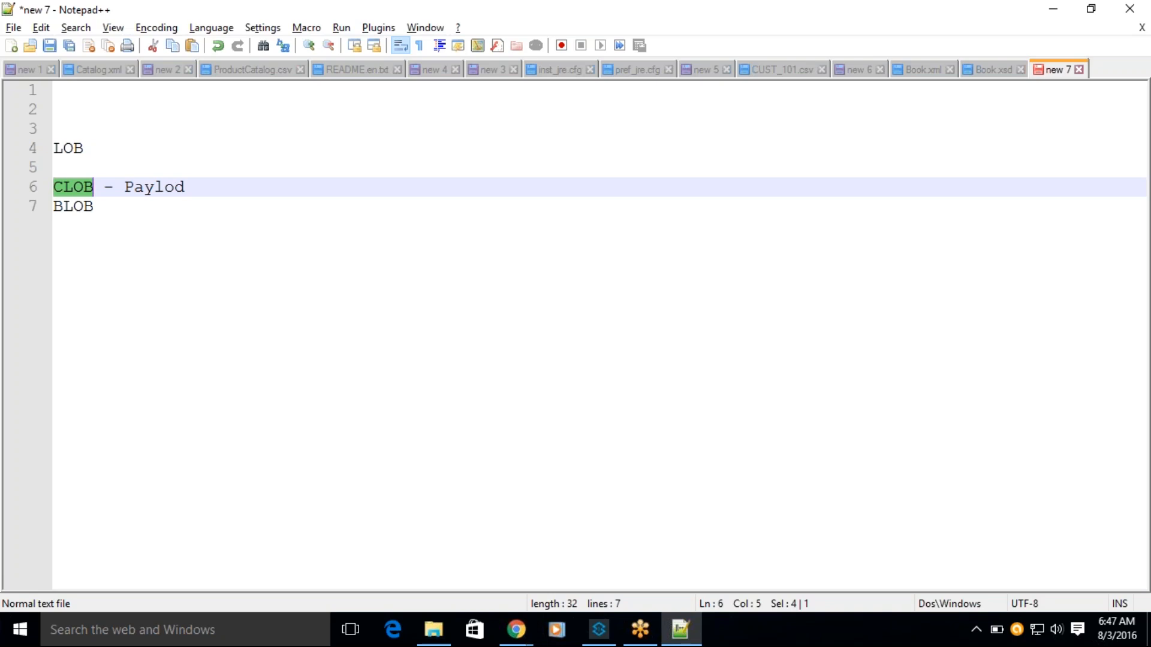
{"action": "double_click", "coordinate": [71, 148]}
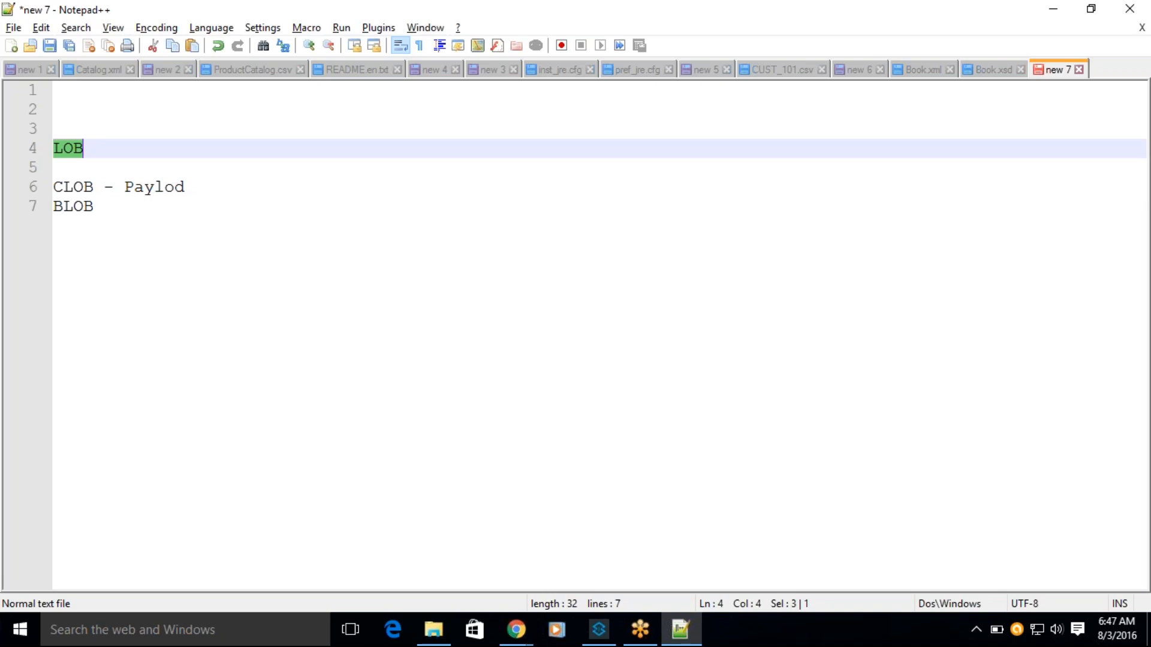
{"action": "double_click", "coordinate": [81, 191]}
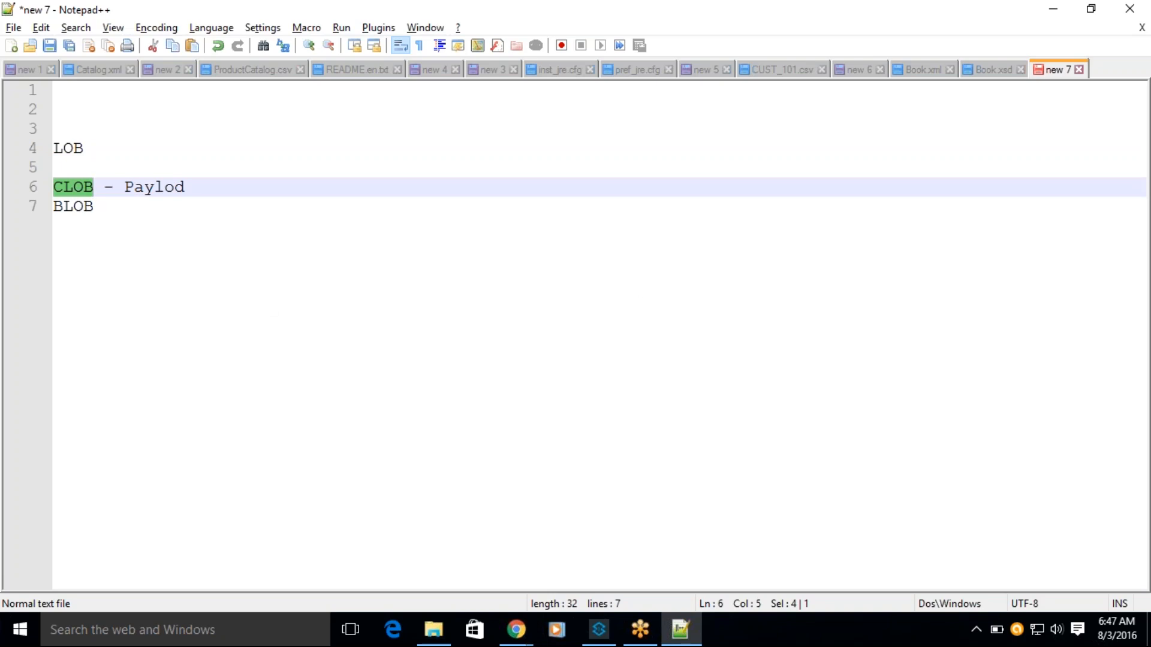
{"action": "left_click", "coordinate": [868, 259]}
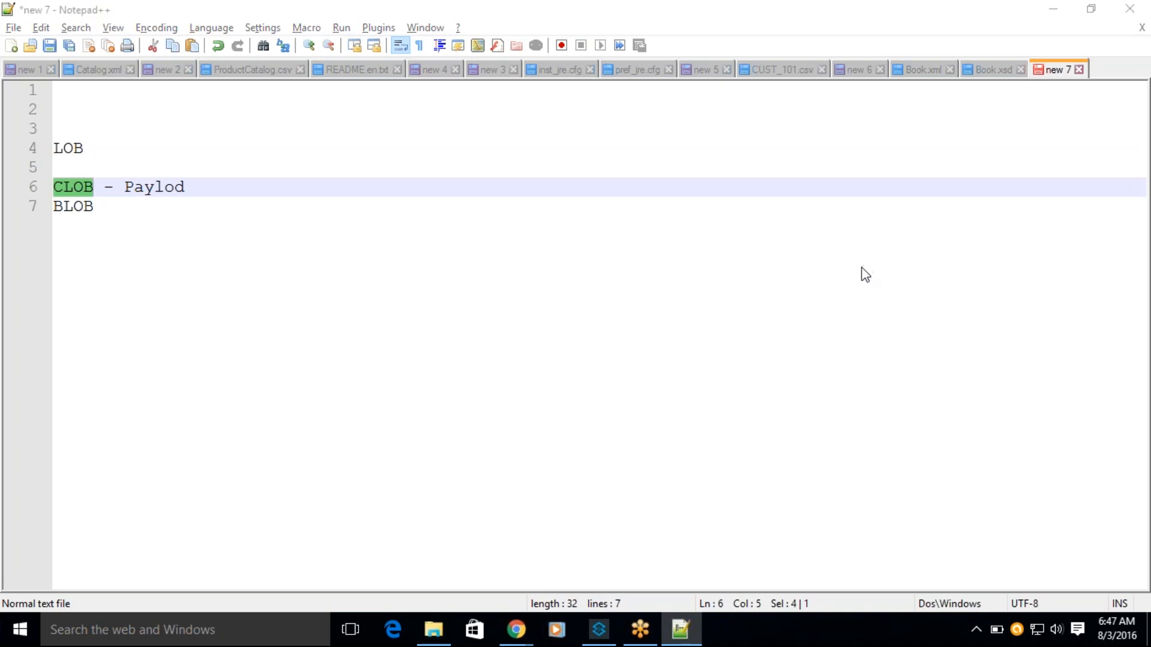
{"action": "left_click", "coordinate": [127, 243]}
{"action": "double_click", "coordinate": [72, 189]}
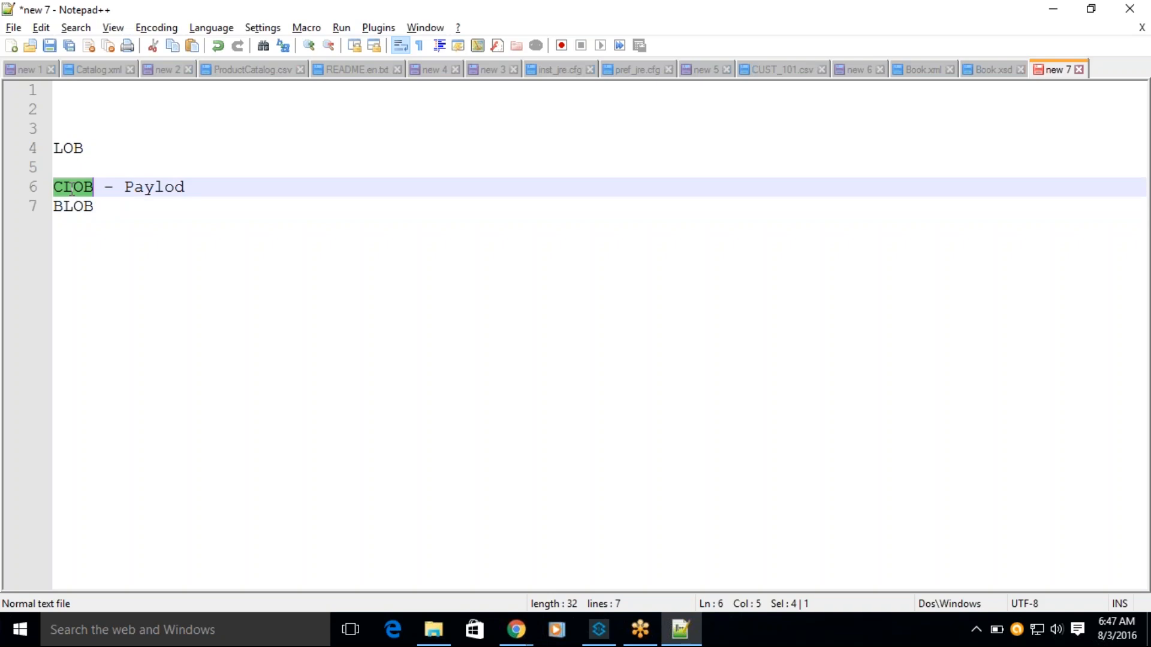
{"action": "double_click", "coordinate": [152, 189]}
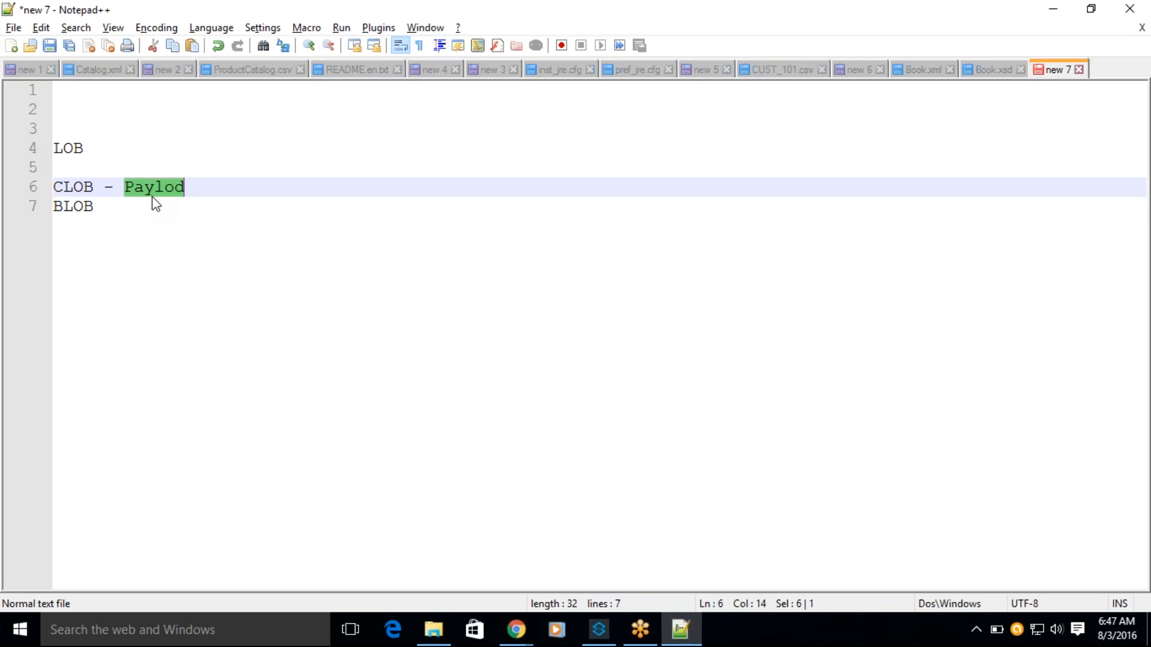
Step: Extend the BLOB line with the note "- image"
{"action": "left_click", "coordinate": [119, 213]}
{"action": "type", "text": "-"}
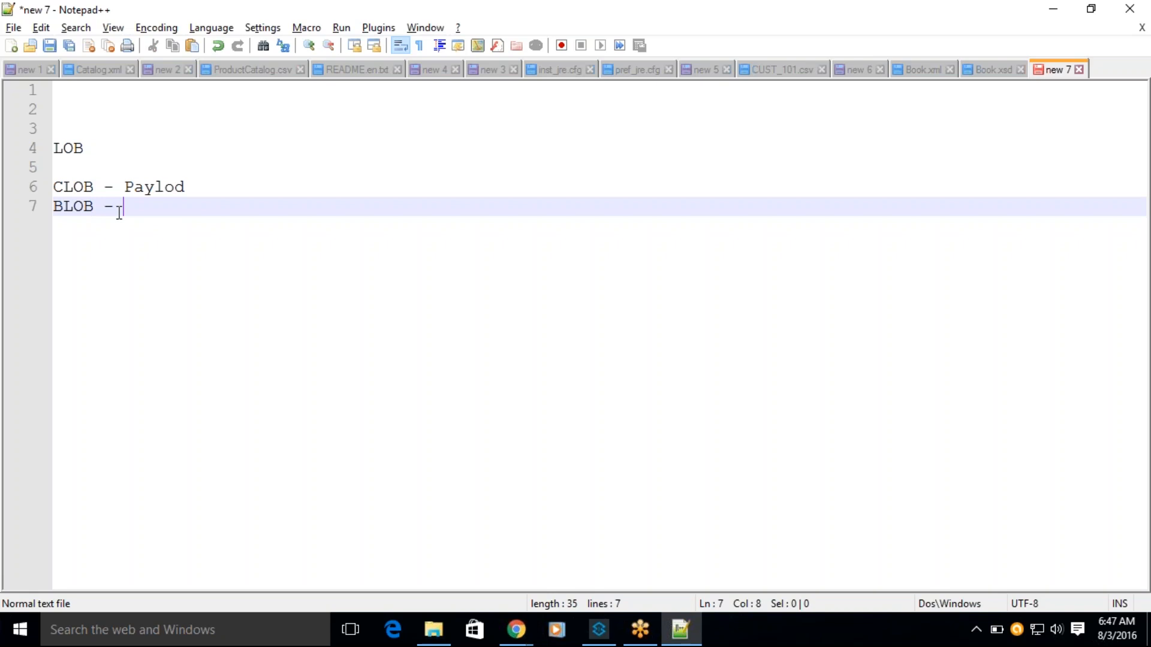
{"action": "type", "text": "image"}
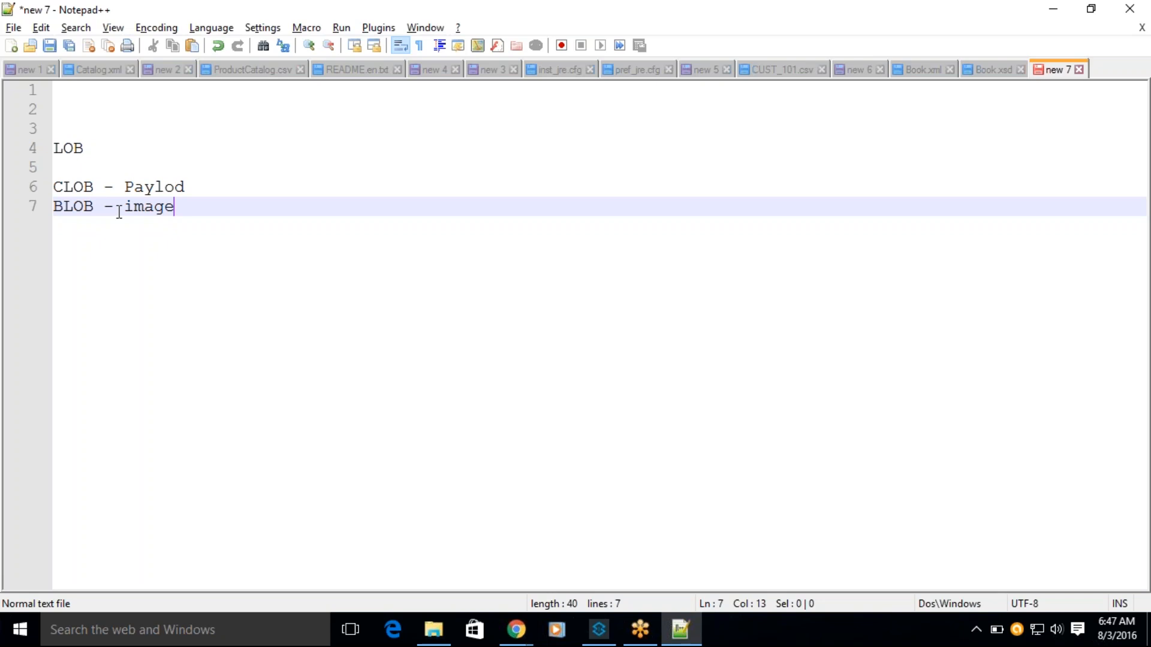
{"action": "key", "text": "alt+Tab"}
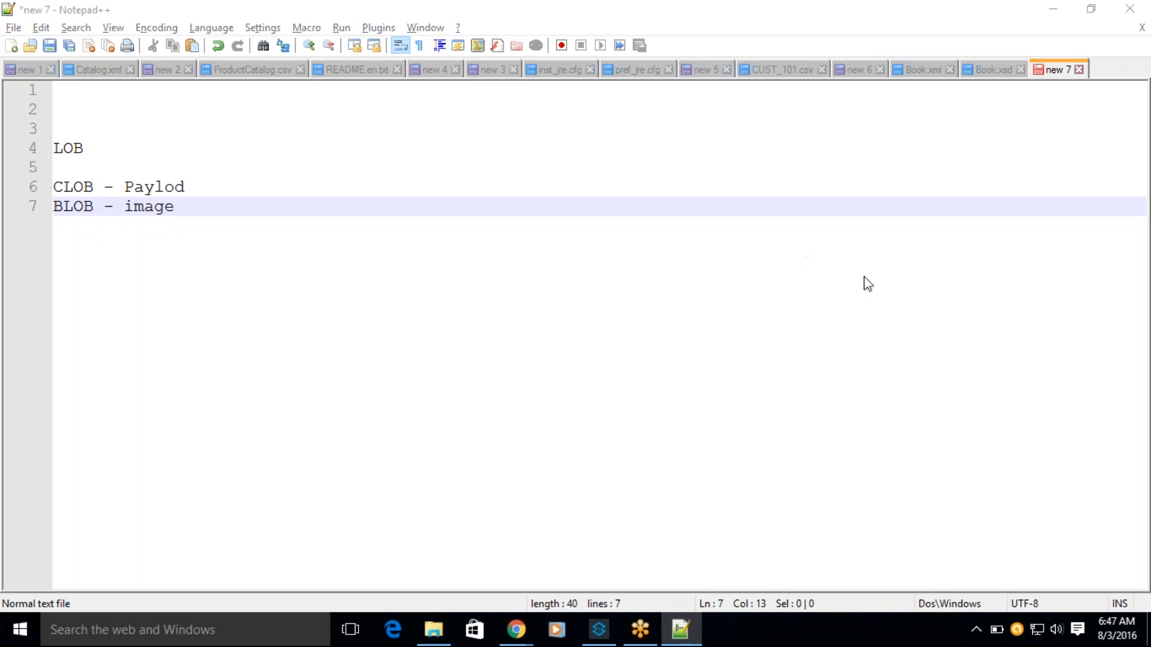
Step: Add an XML line below the BLOB note after two blank lines, and "HTML - Display" after another blank line
{"action": "left_click", "coordinate": [250, 243]}
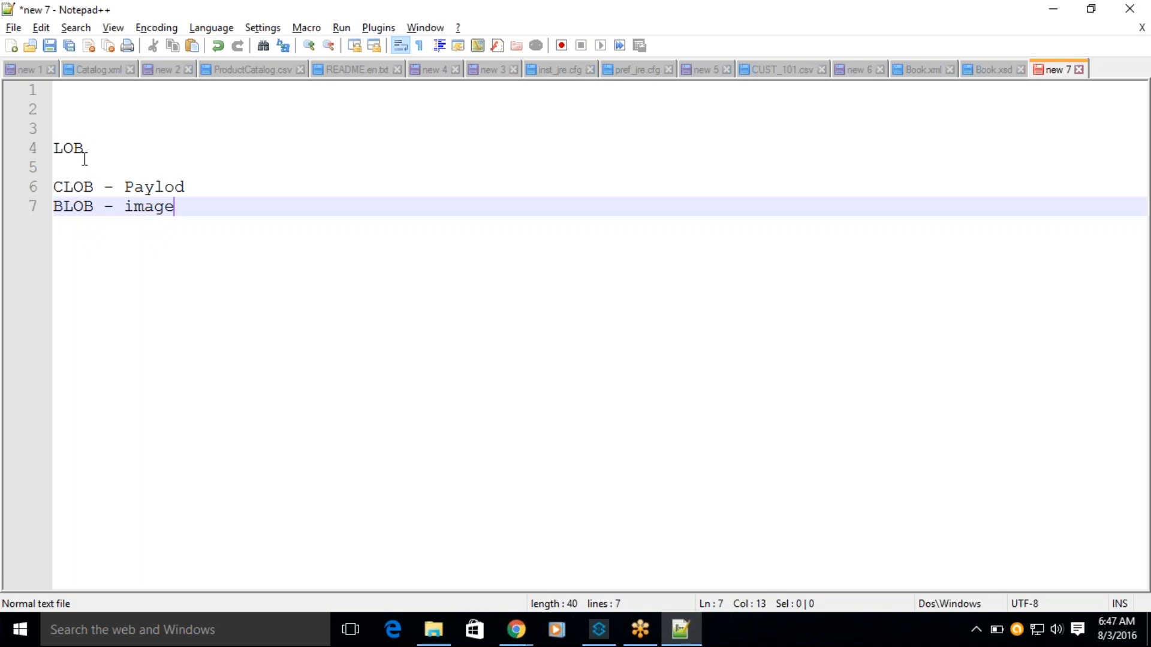
{"action": "key", "text": "Return"}
{"action": "key", "text": "Return"}
{"action": "key", "text": "Return"}
{"action": "type", "text": "XML"}
{"action": "key", "text": "Return"}
{"action": "key", "text": "Return"}
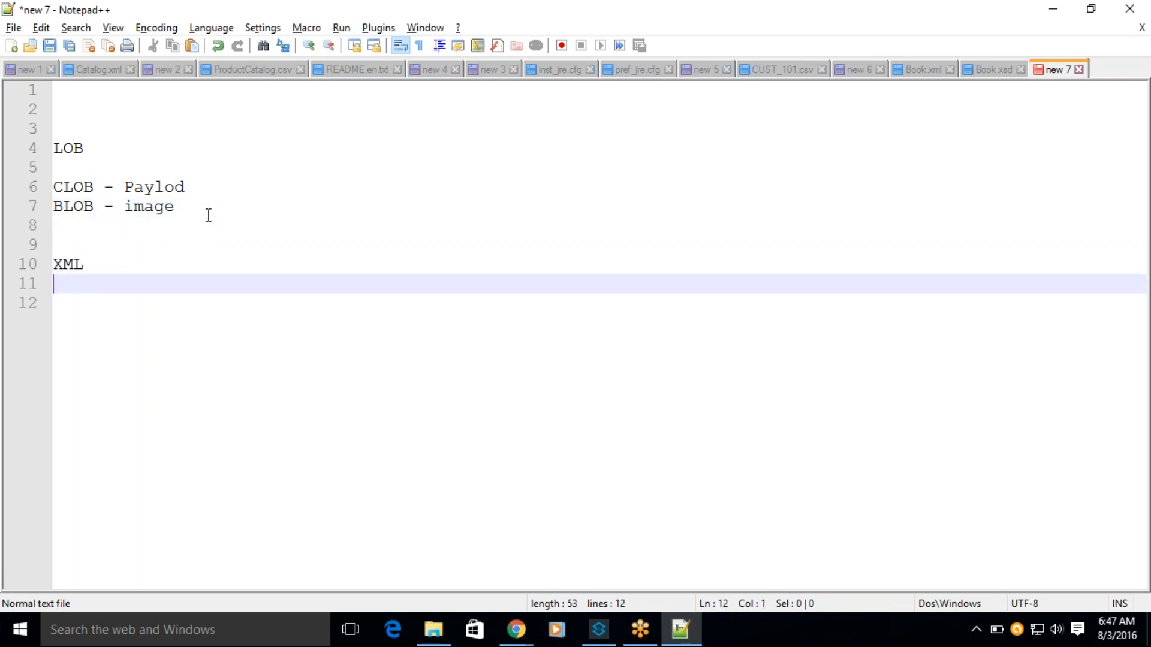
{"action": "type", "text": "HTML"}
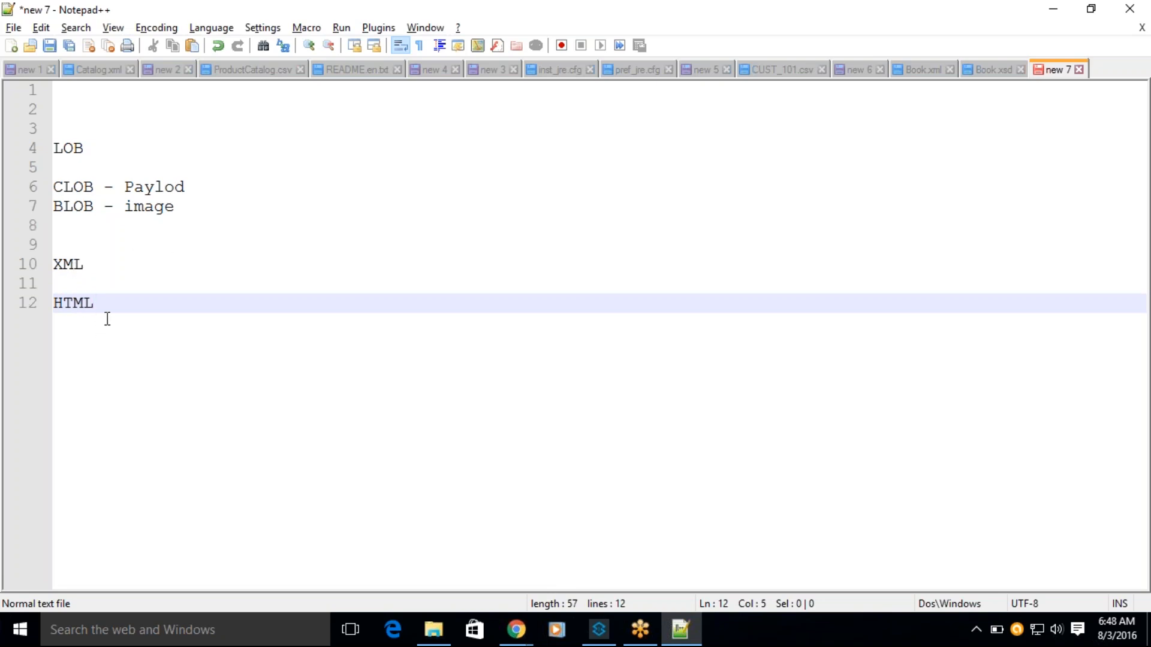
{"action": "type", "text": " - Display"}
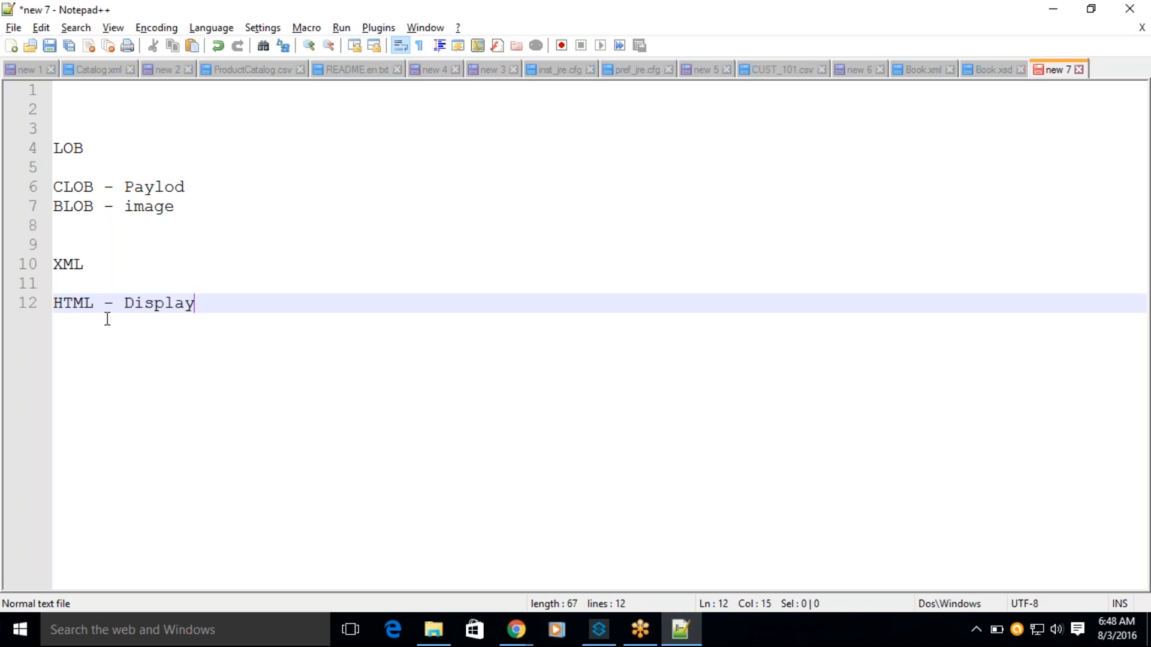
{"action": "double_click", "coordinate": [73, 303]}
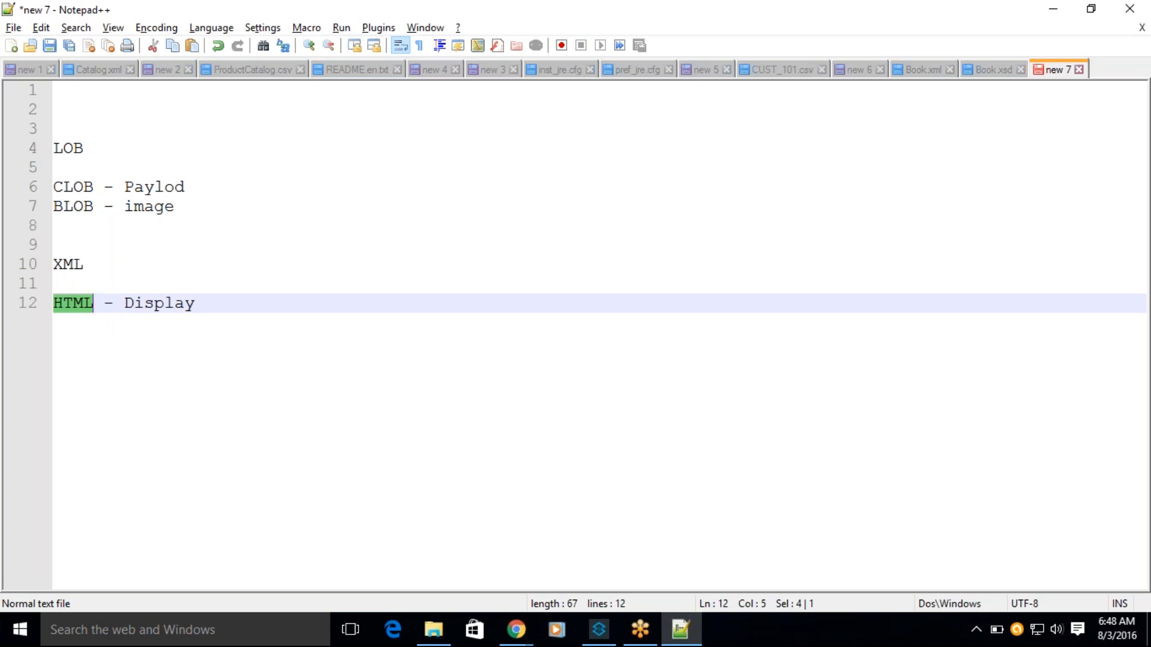
{"action": "key", "text": "End"}
{"action": "double_click", "coordinate": [85, 309]}
{"action": "left_click", "coordinate": [870, 274]}
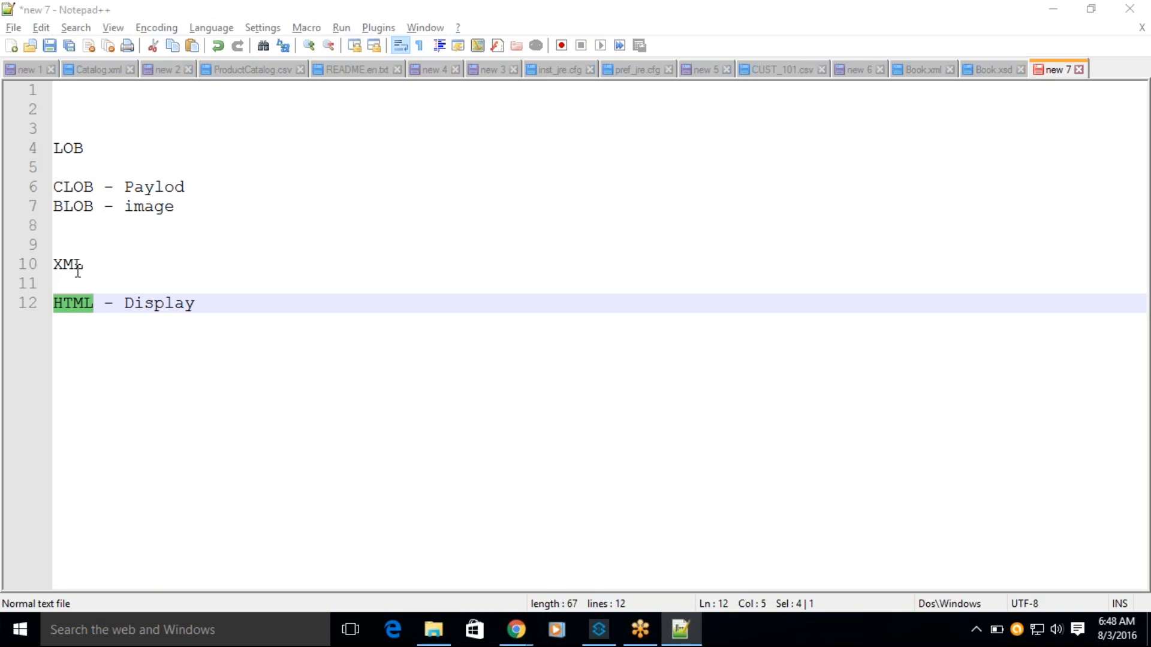
{"action": "left_click", "coordinate": [195, 304]}
{"action": "double_click", "coordinate": [84, 303]}
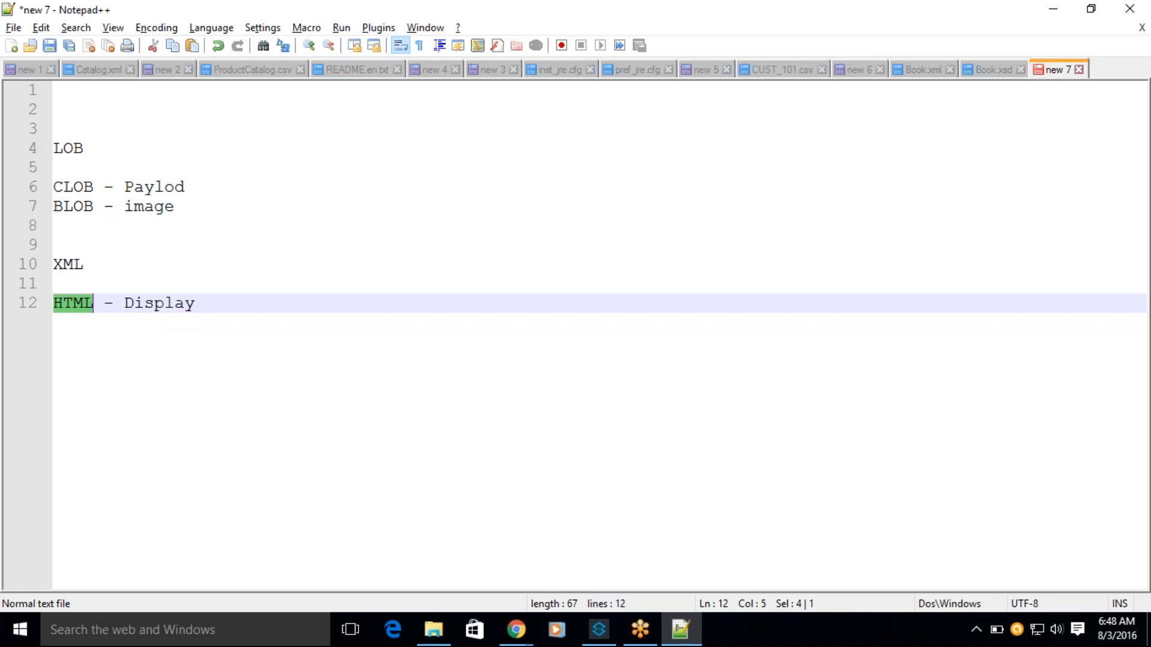
Step: Examine the first book record in Book.xml, going through its author, title, genre, price, pub_date, review and closing book tags
{"action": "left_click", "coordinate": [914, 71]}
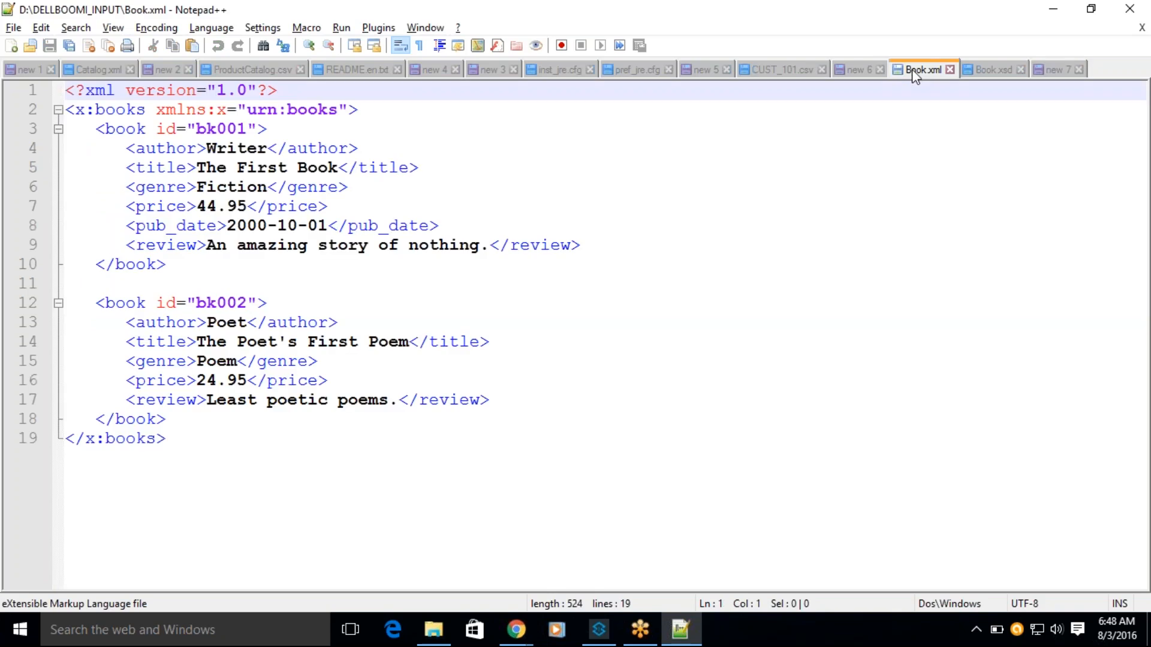
{"action": "left_click", "coordinate": [107, 115]}
{"action": "left_click", "coordinate": [115, 129]}
{"action": "double_click", "coordinate": [160, 148]}
{"action": "double_click", "coordinate": [147, 168]}
{"action": "double_click", "coordinate": [144, 189]}
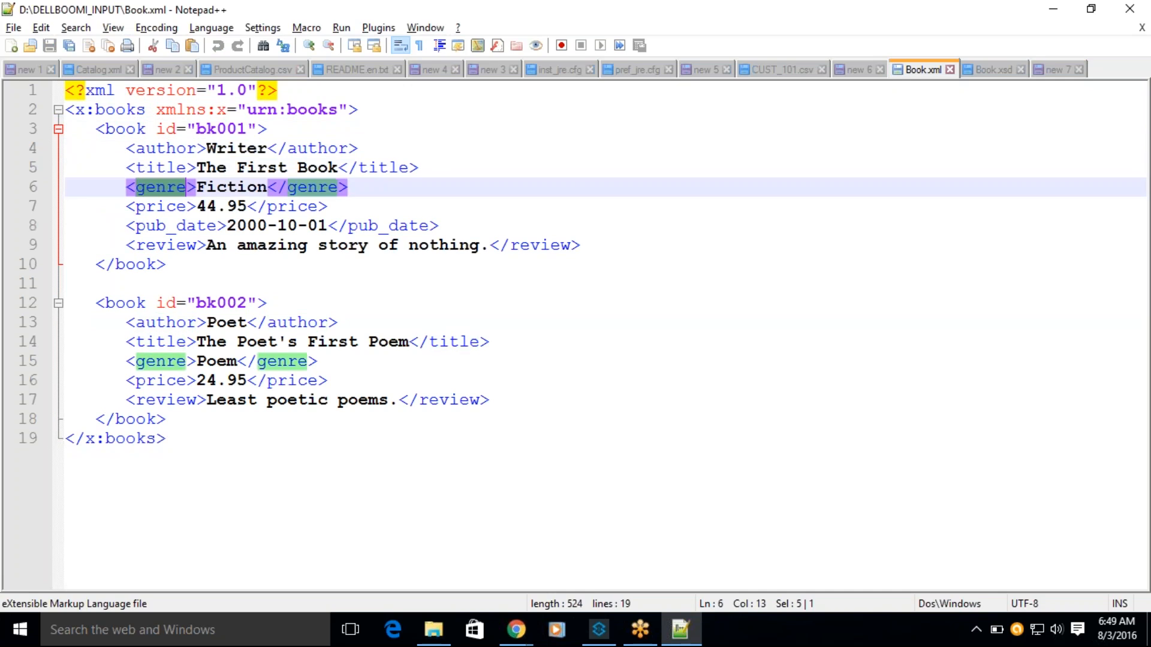
{"action": "double_click", "coordinate": [147, 206]}
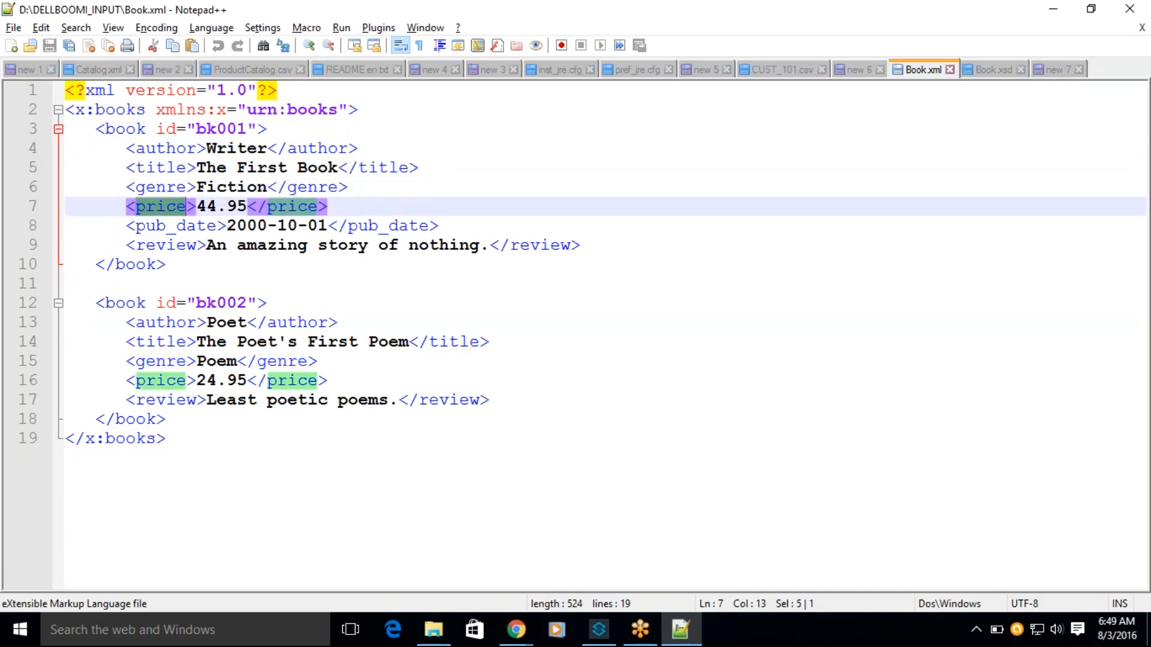
{"action": "double_click", "coordinate": [150, 227]}
{"action": "double_click", "coordinate": [144, 246]}
{"action": "double_click", "coordinate": [137, 265]}
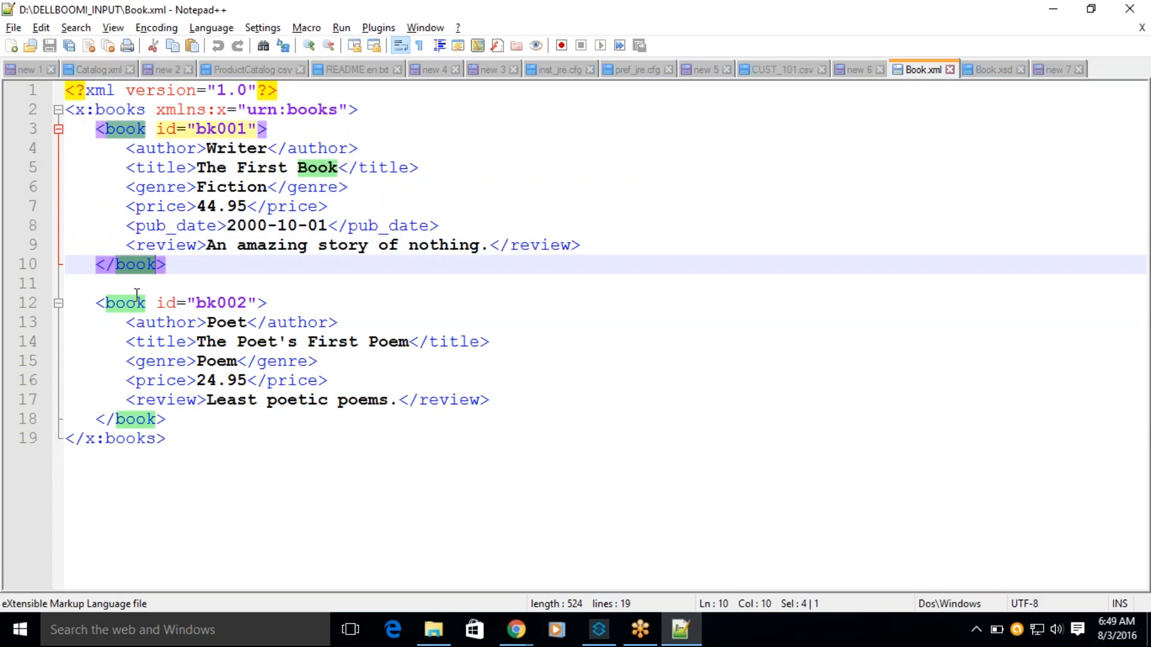
Step: Return to the notes in new 7 and highlight the XML entry and the "HTML - Display" line for comparison
{"action": "left_click", "coordinate": [1058, 71]}
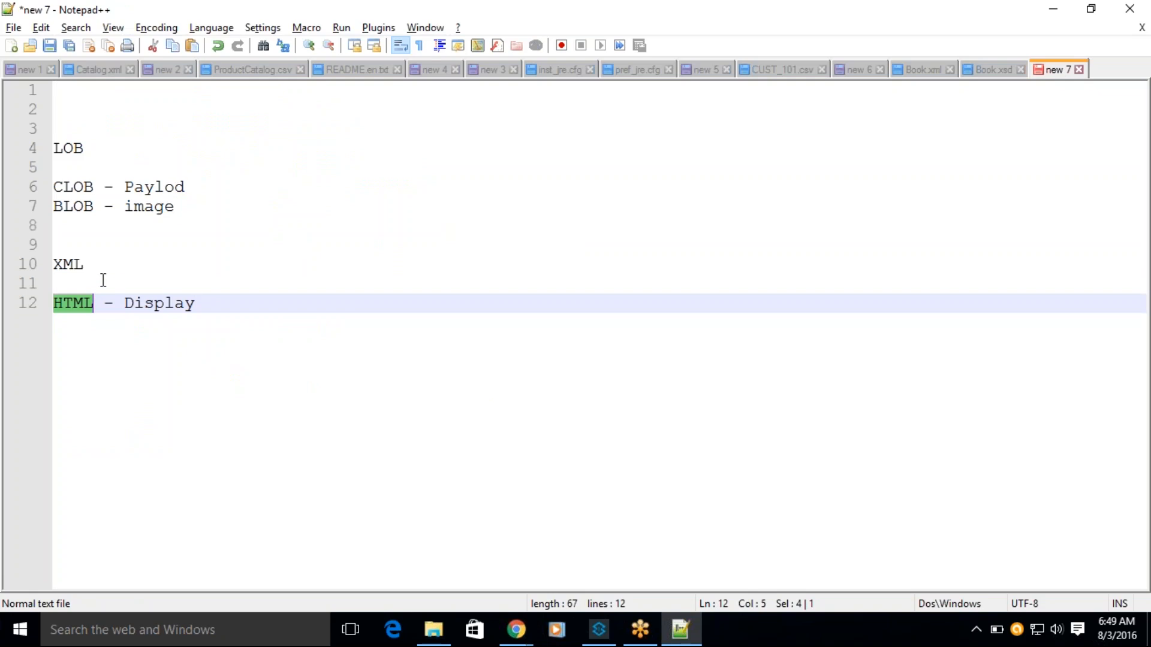
{"action": "double_click", "coordinate": [78, 265]}
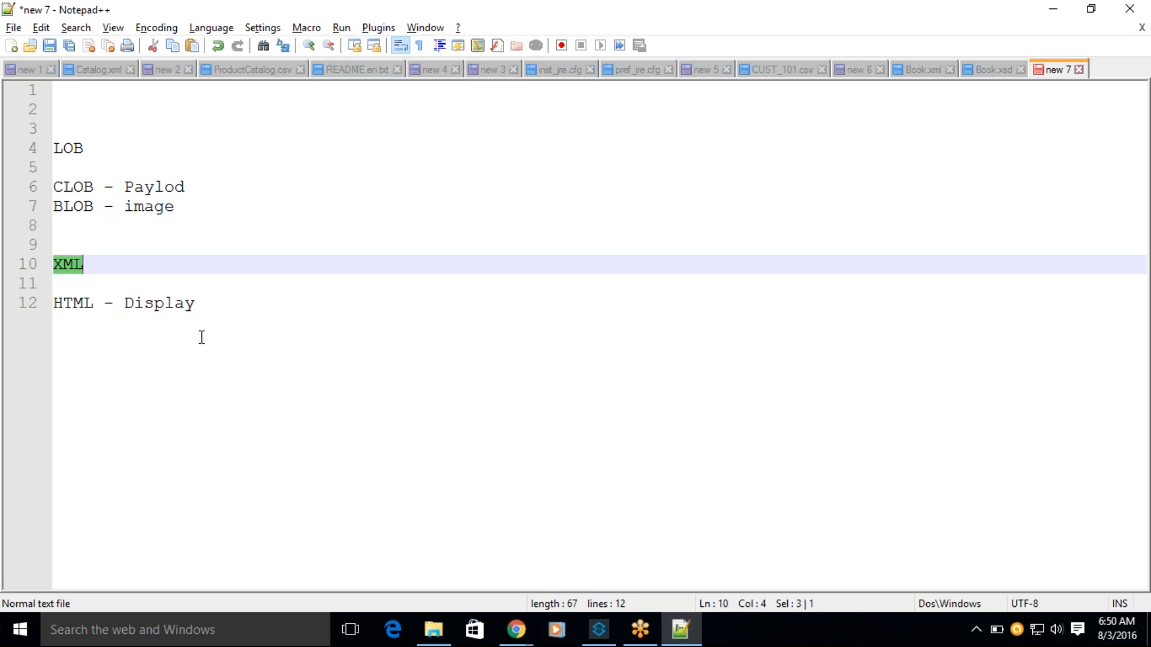
{"action": "left_click", "coordinate": [205, 306]}
{"action": "left_click_drag", "start_coordinate": [206, 306], "coordinate": [58, 307]}
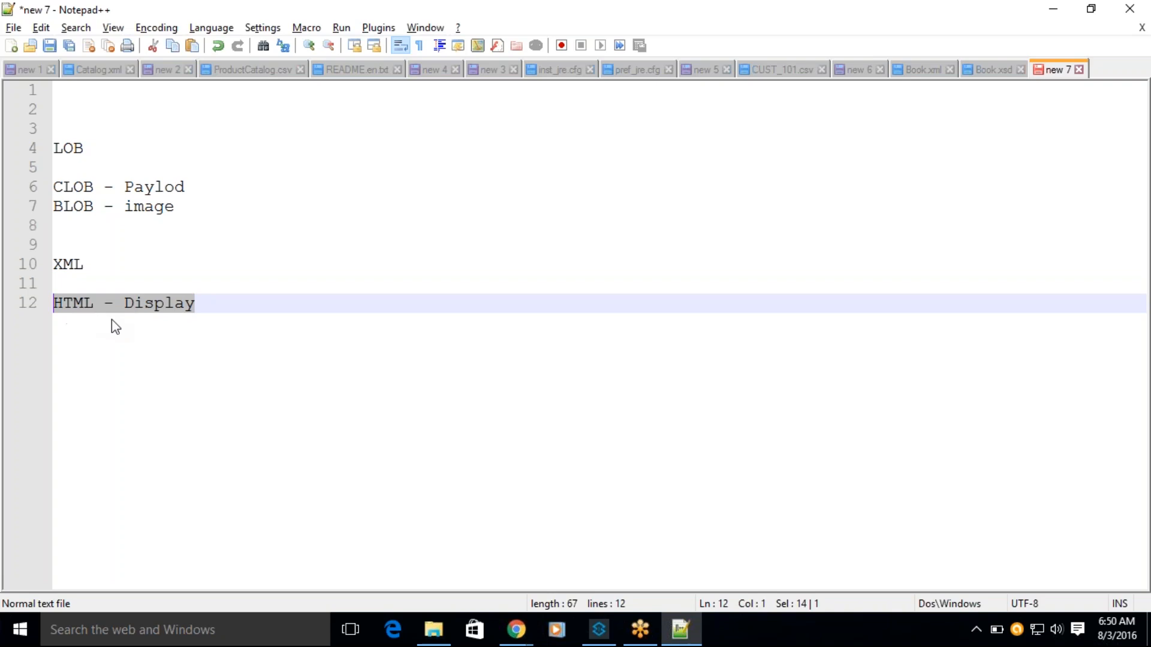
{"action": "left_click", "coordinate": [304, 320]}
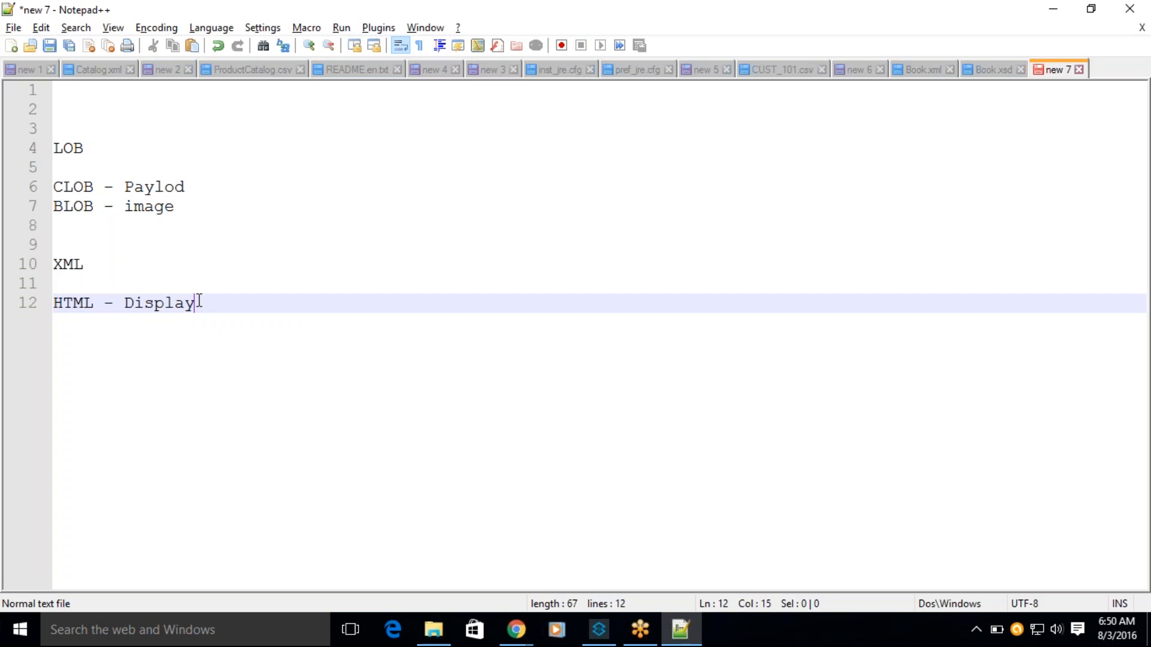
Step: Remove the "HTML - Display" line from the notes, keeping a blank line under XML
{"action": "left_click", "coordinate": [90, 279]}
{"action": "left_click_drag", "start_coordinate": [215, 303], "coordinate": [80, 289]}
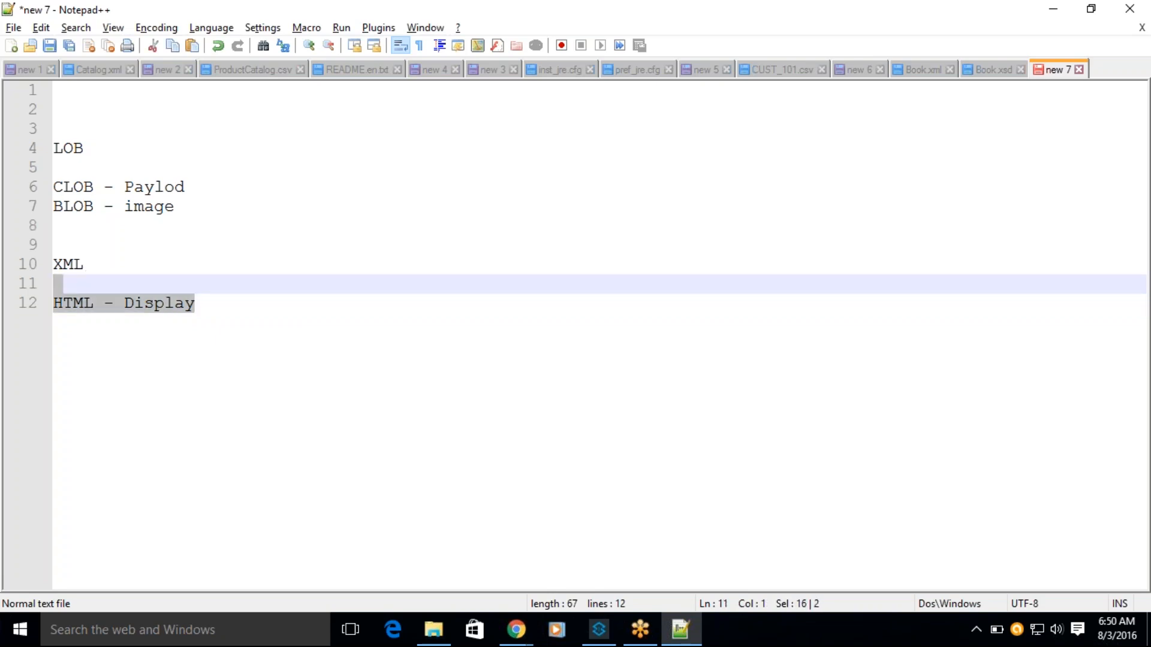
{"action": "key", "text": "Delete"}
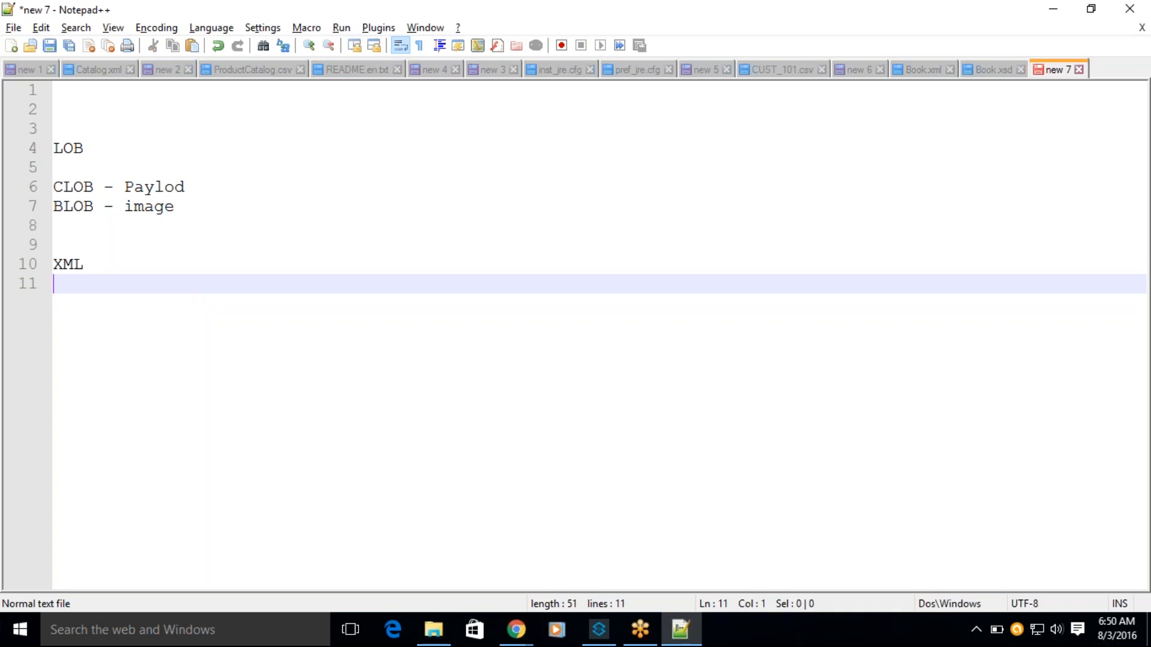
Step: Under XML, after a blank line, write "PI(Procesing instruction is required and it should be first line)"
{"action": "key", "text": "Return"}
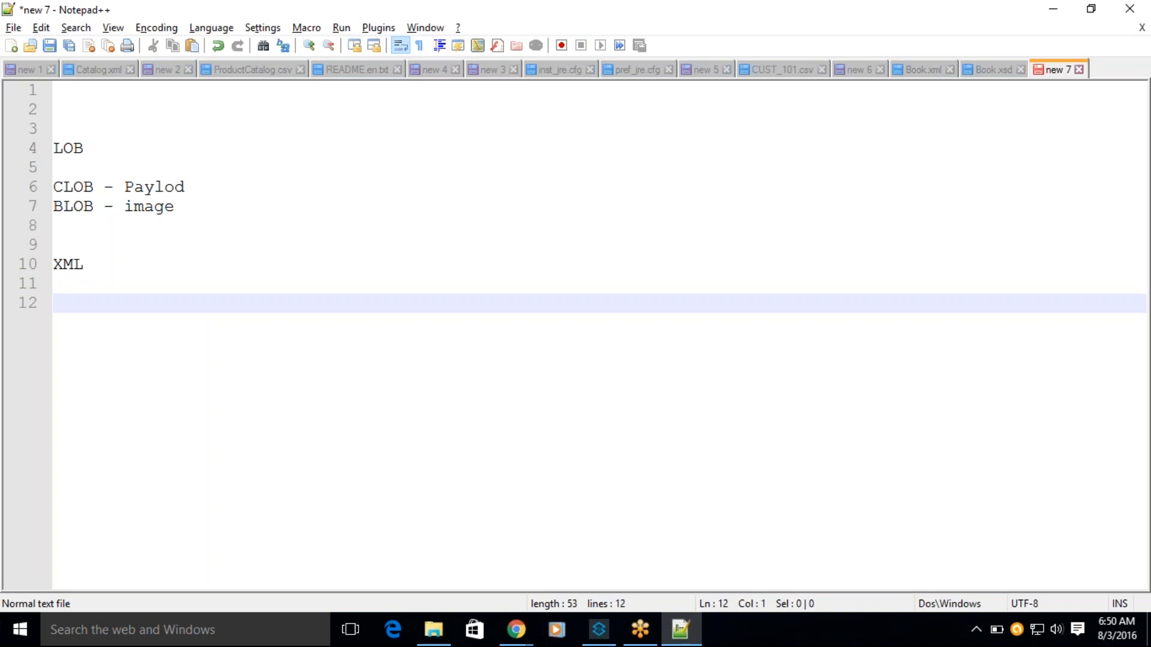
{"action": "type", "text": "P"}
{"action": "type", "text": "(Proce"}
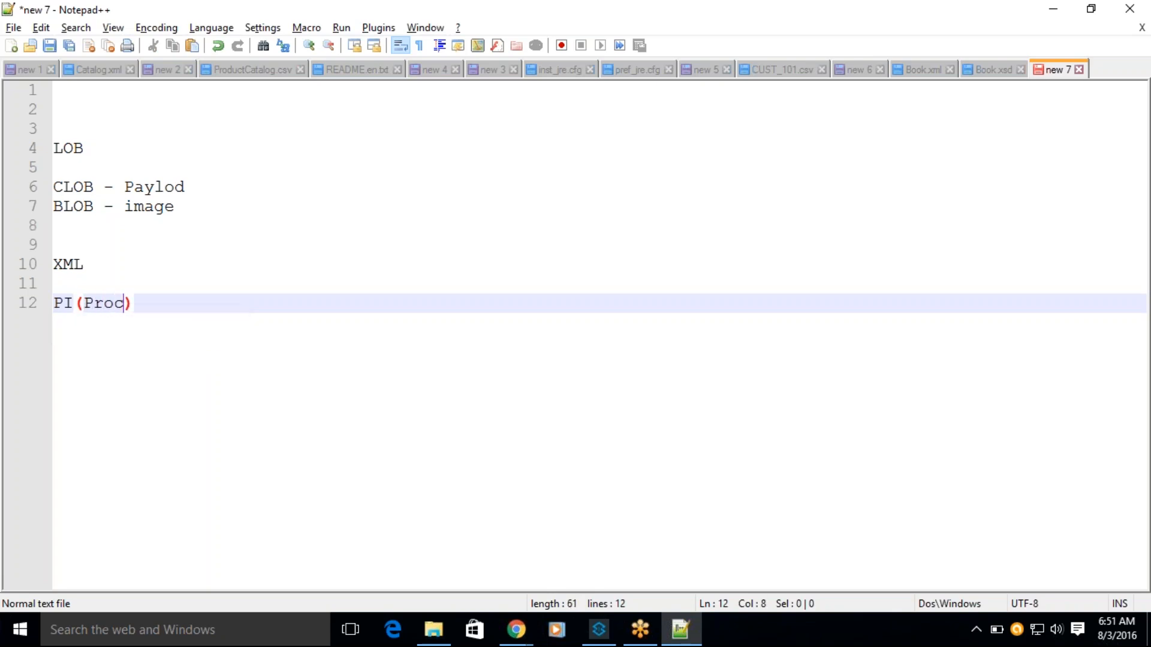
{"action": "type", "text": "sing instru"}
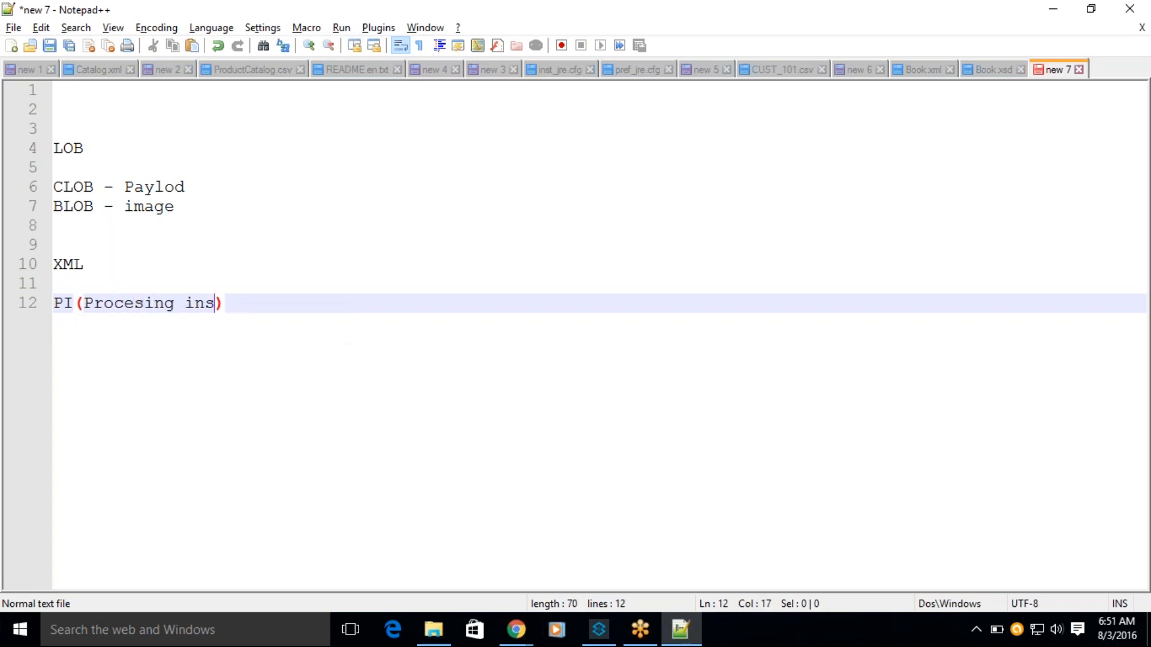
{"action": "type", "text": "ction is re"}
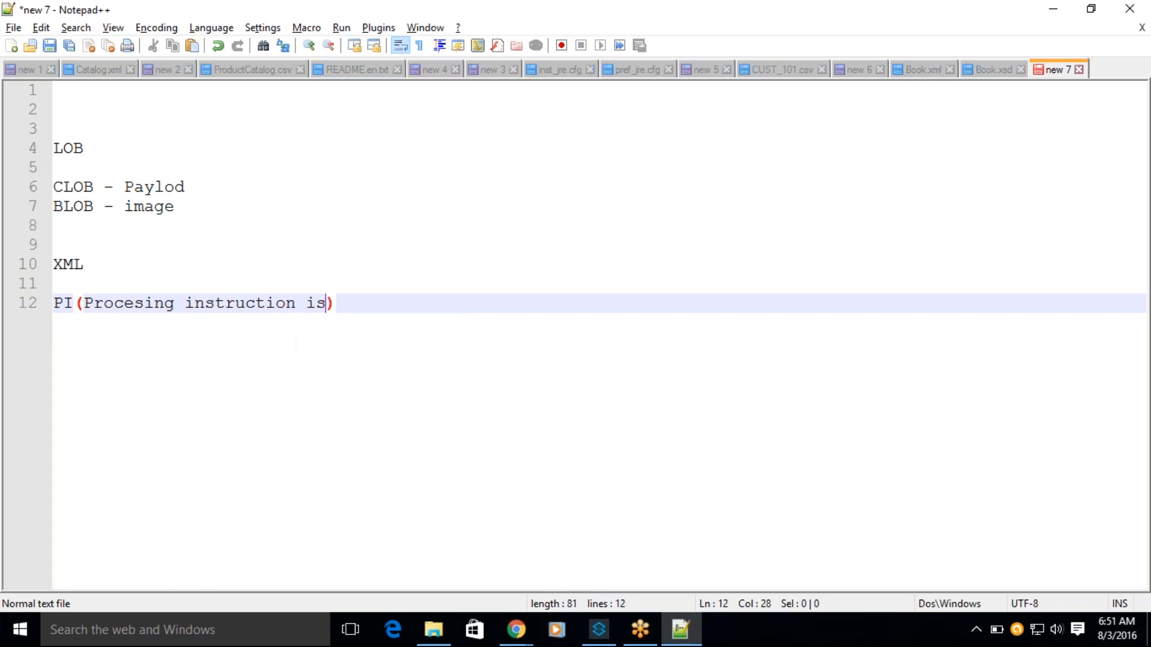
{"action": "type", "text": "quired"}
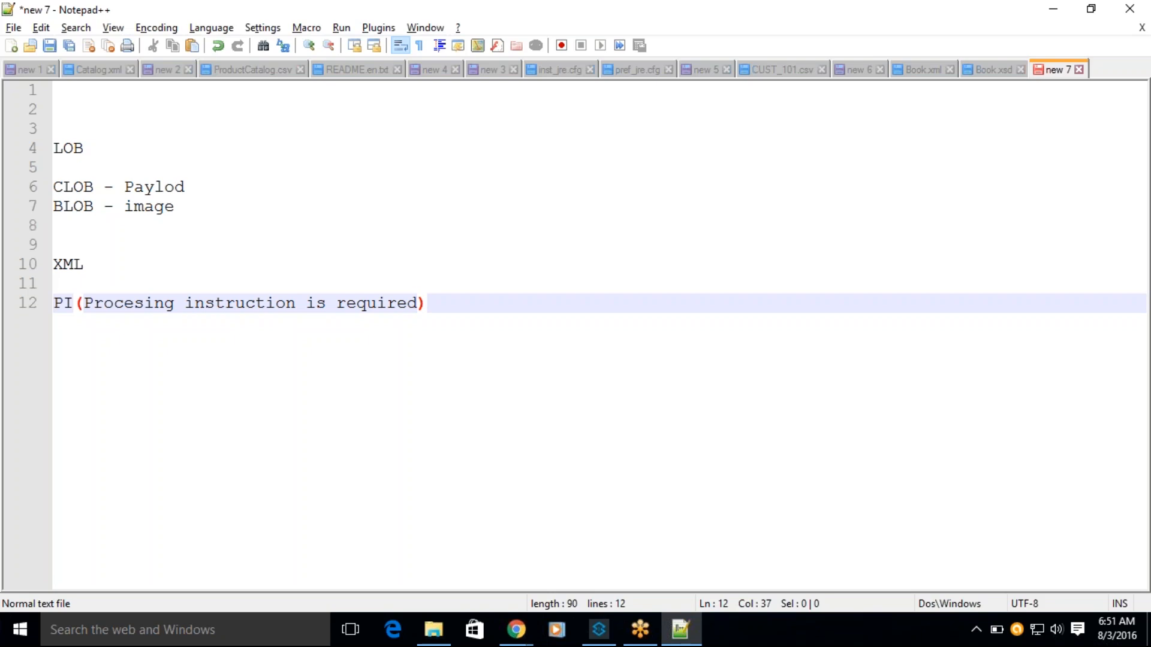
{"action": "type", "text": " and it shoul"}
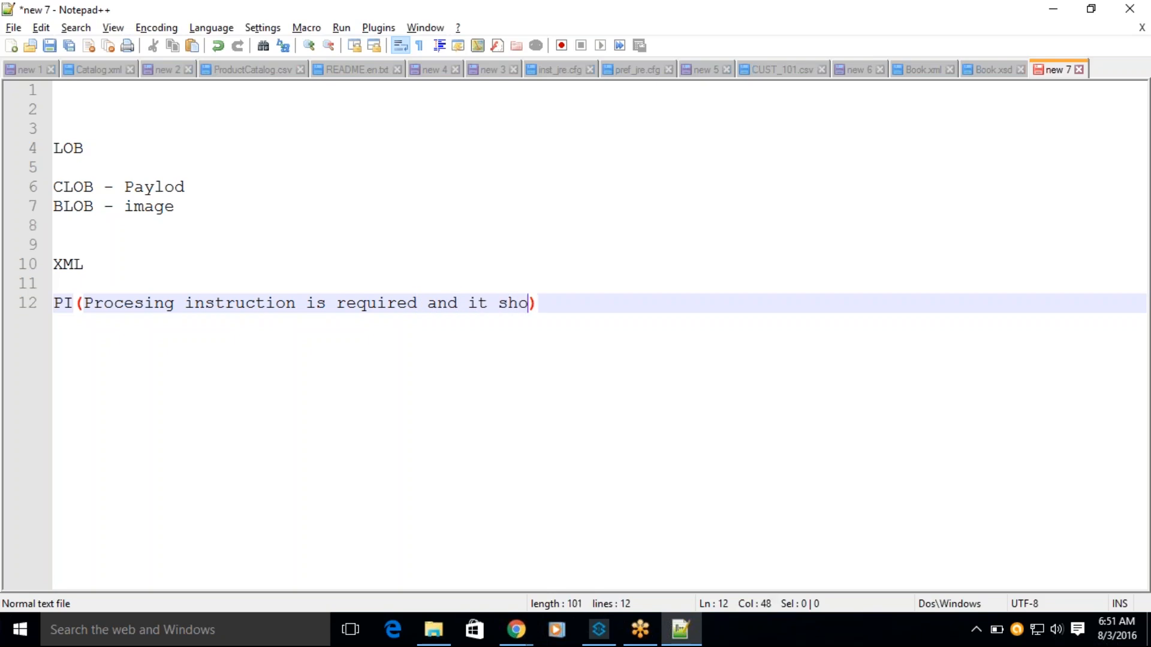
{"action": "type", "text": "d ne"}
{"action": "key", "text": "BackSpace"}
{"action": "key", "text": "BackSpace"}
{"action": "key", "text": "BackSpace"}
{"action": "type", "text": "be first lin"}
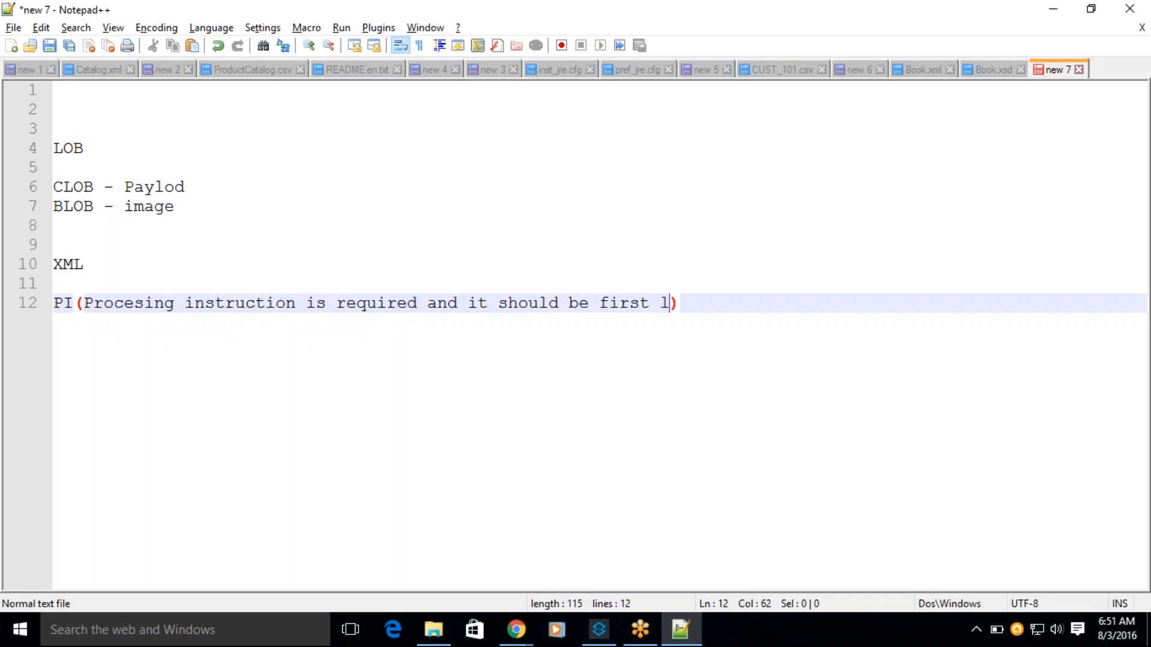
{"action": "type", "text": "e"}
Step: In Book.xml, highlight the whole document and its opening XML declaration to examine the processing instruction
{"action": "left_click", "coordinate": [907, 74]}
{"action": "left_click_drag", "start_coordinate": [180, 462], "coordinate": [70, 86]}
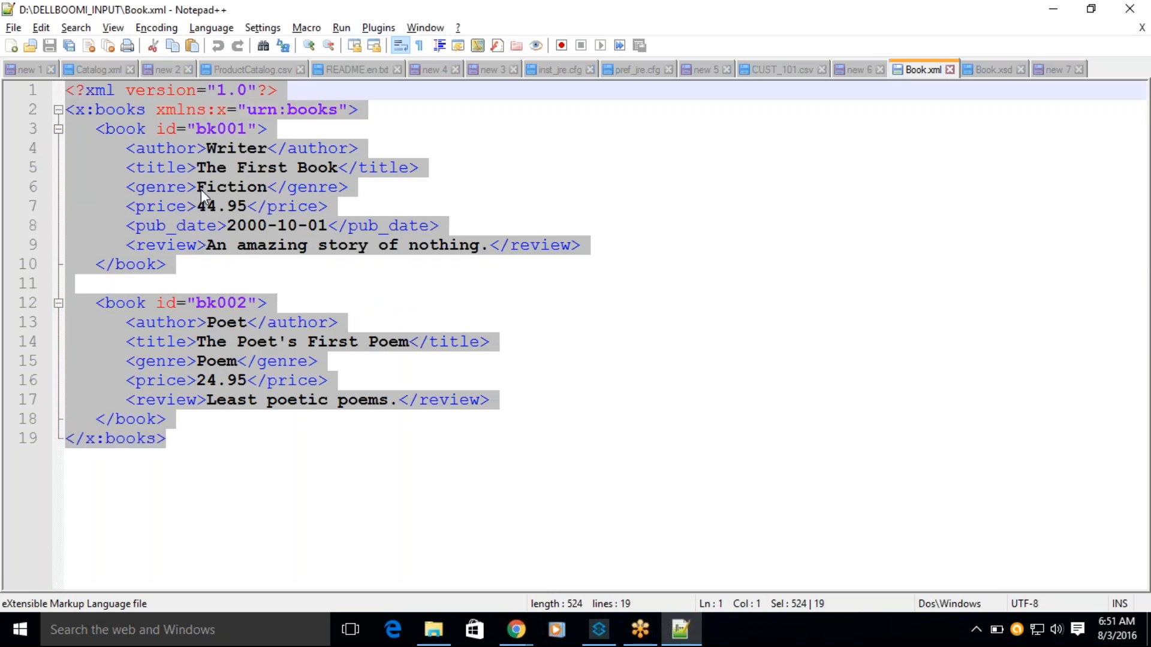
{"action": "left_click", "coordinate": [171, 207]}
{"action": "left_click_drag", "start_coordinate": [282, 89], "coordinate": [48, 97]}
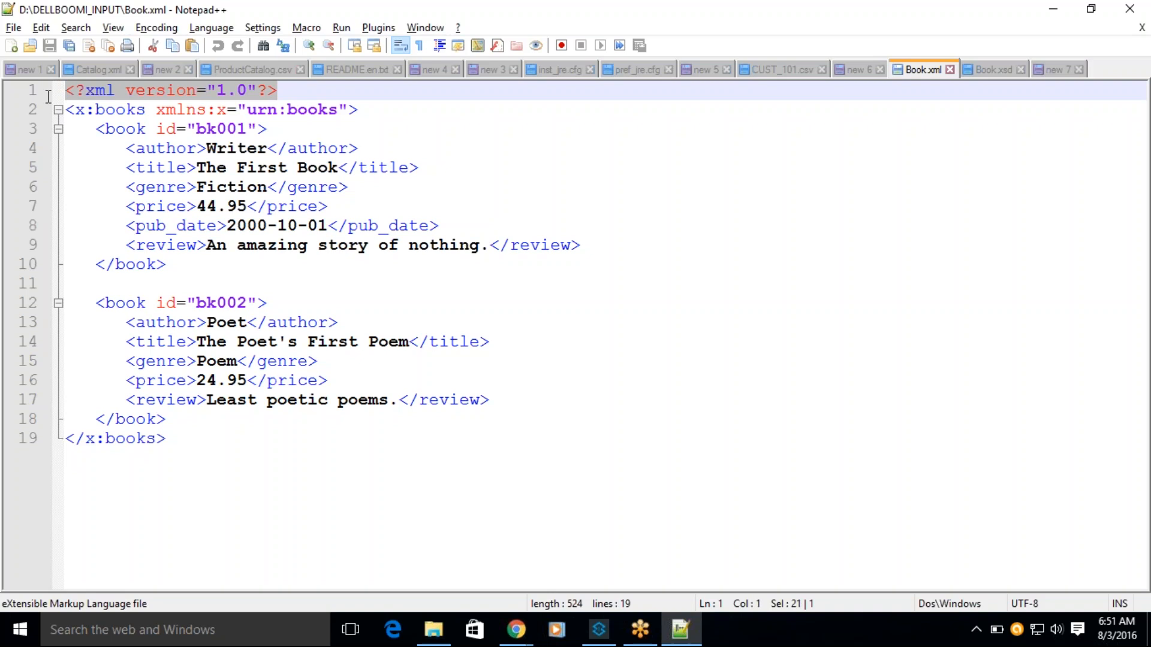
{"action": "left_click", "coordinate": [122, 113]}
{"action": "left_click_drag", "start_coordinate": [282, 90], "coordinate": [66, 91]}
{"action": "left_click", "coordinate": [158, 109]}
Step: Add the attribute encoding="UTF-8" after the version in the XML declaration of Book.xml
{"action": "left_click", "coordinate": [261, 94]}
{"action": "left_click", "coordinate": [258, 90]}
{"action": "type", "text": "e"}
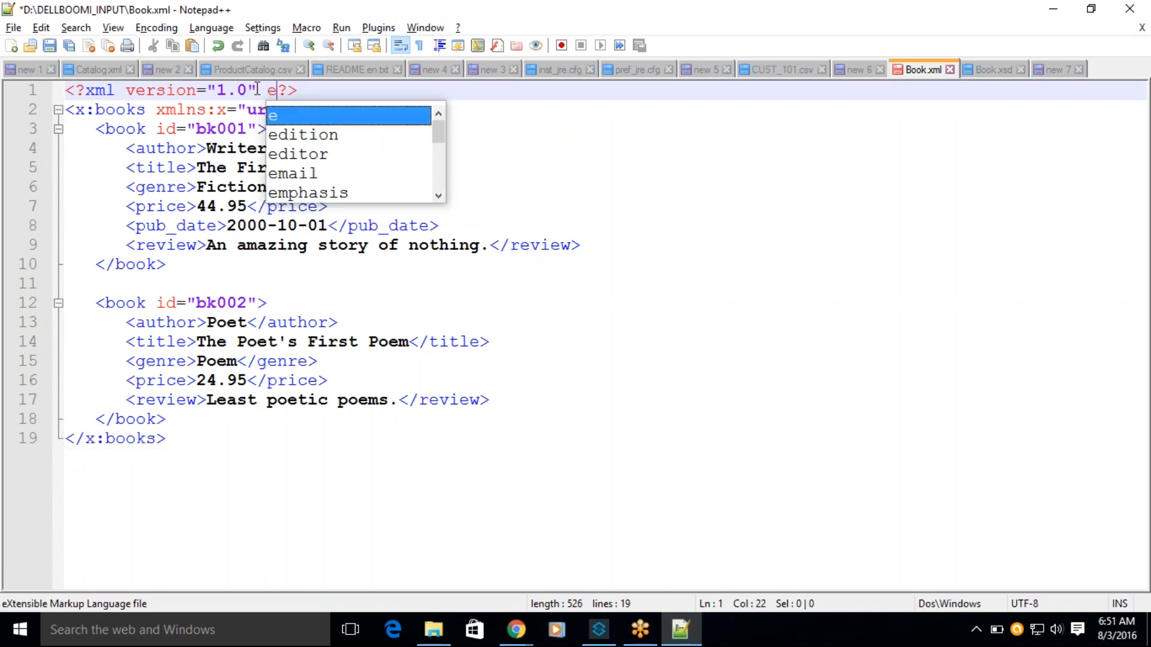
{"action": "type", "text": "nc"}
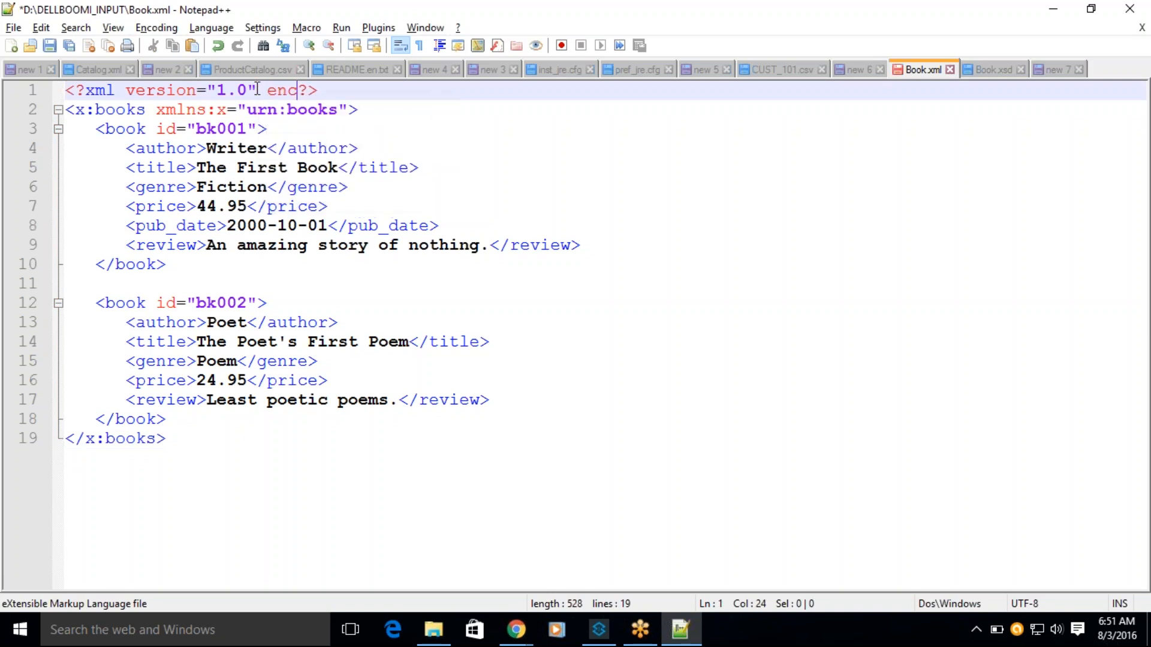
{"action": "type", "text": "oding"}
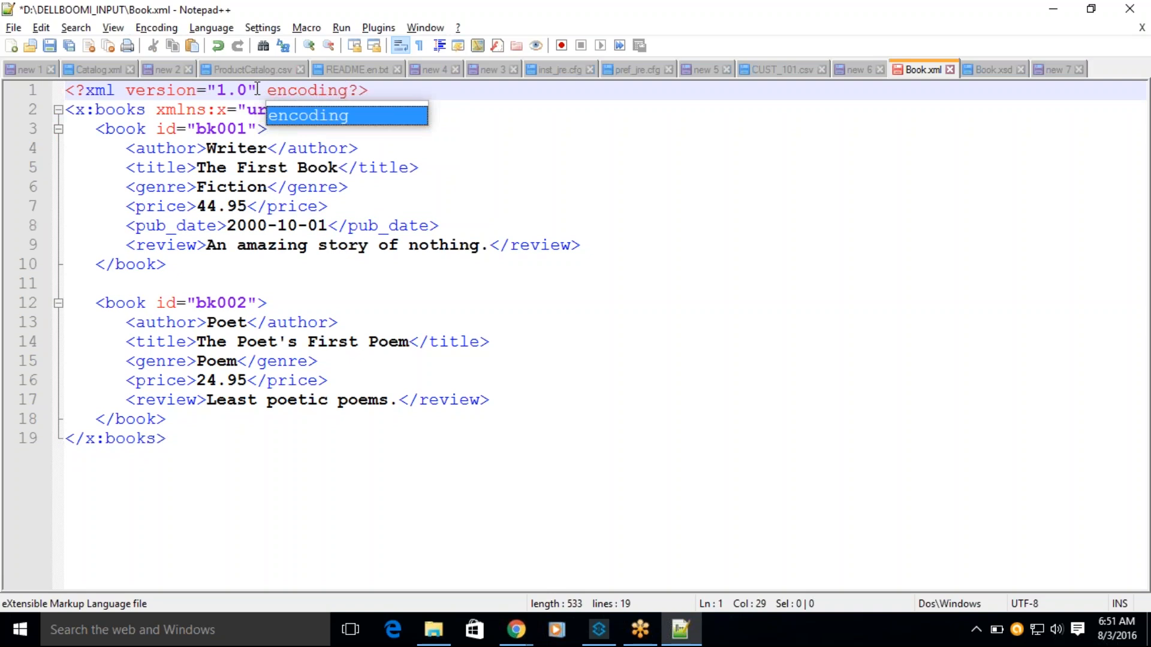
{"action": "key", "text": "Escape"}
{"action": "type", "text": "=\""}
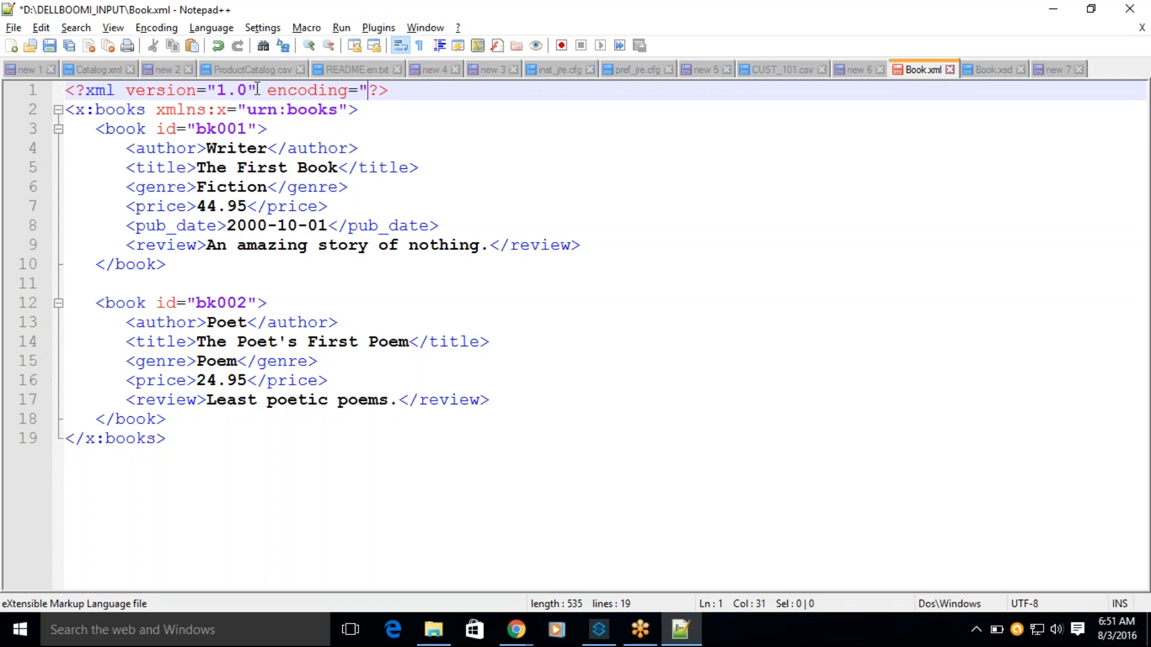
{"action": "type", "text": "UTF-"}
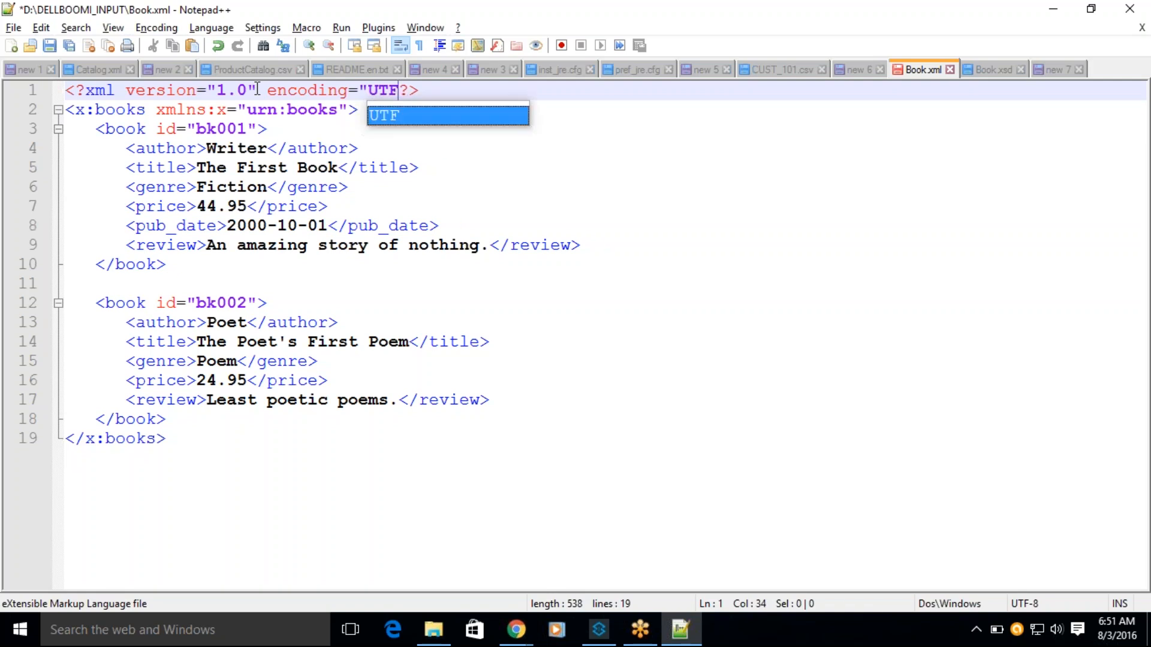
{"action": "type", "text": "8"}
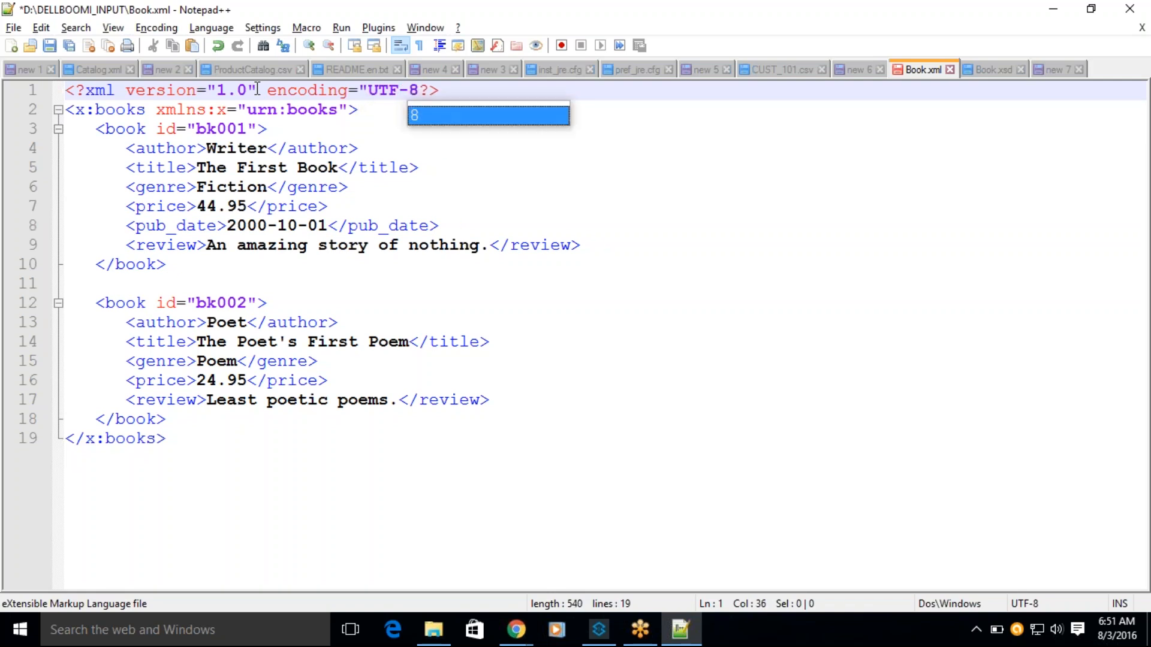
{"action": "type", "text": "\""}
Step: Highlight the complete XML declaration on the first line of Book.xml
{"action": "left_click_drag", "start_coordinate": [462, 91], "coordinate": [44, 93]}
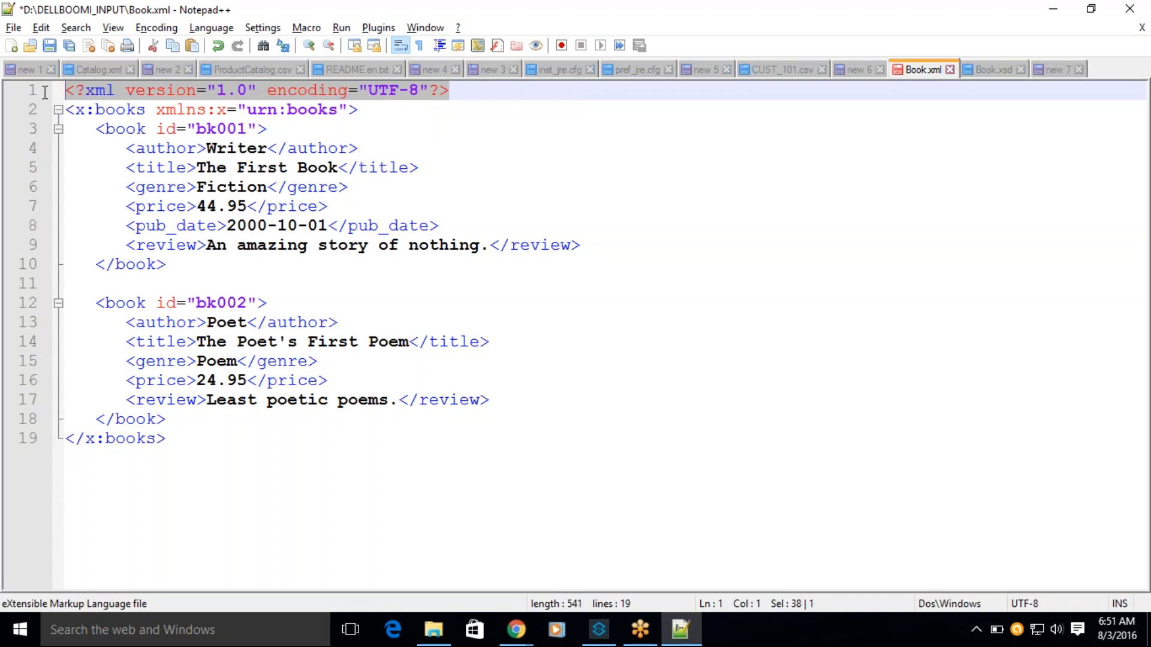
{"action": "left_click", "coordinate": [211, 150]}
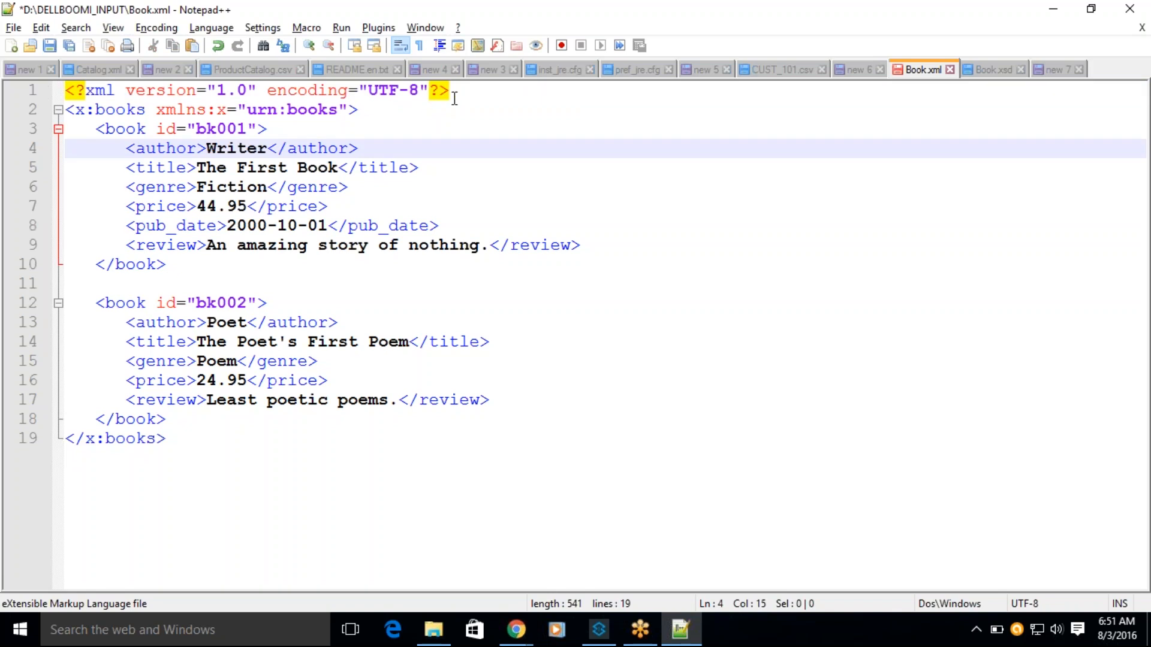
{"action": "left_click_drag", "start_coordinate": [460, 91], "coordinate": [58, 88]}
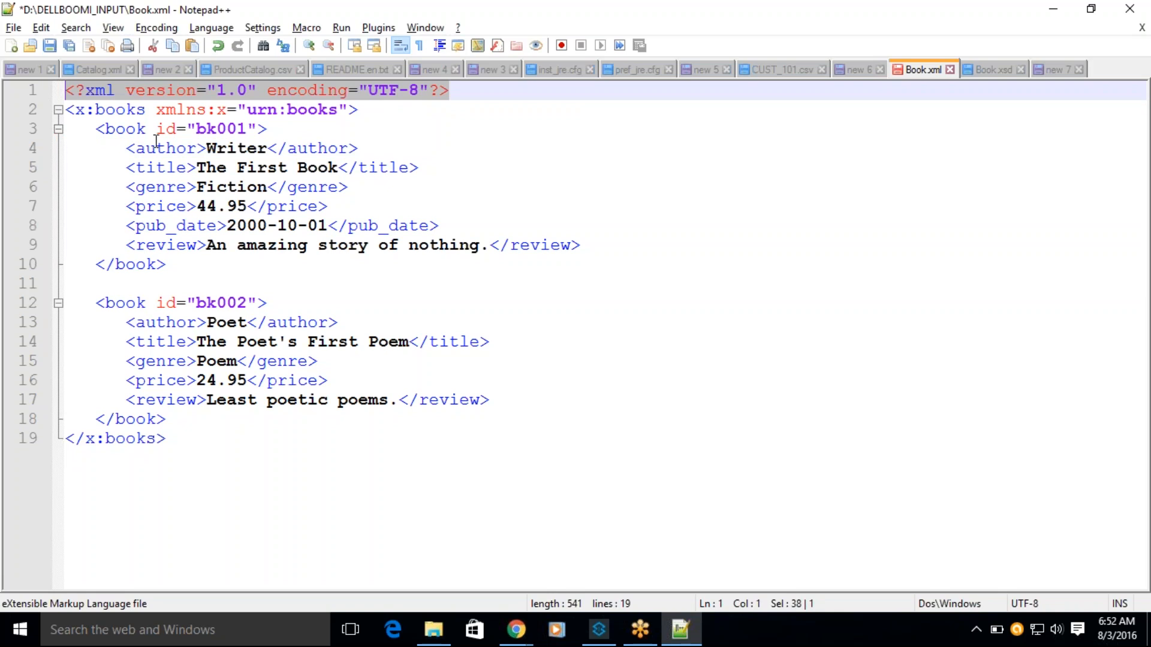
Step: Return to the notes in new 7 and highlight the text inside the PI note's parentheses
{"action": "left_click", "coordinate": [1039, 67]}
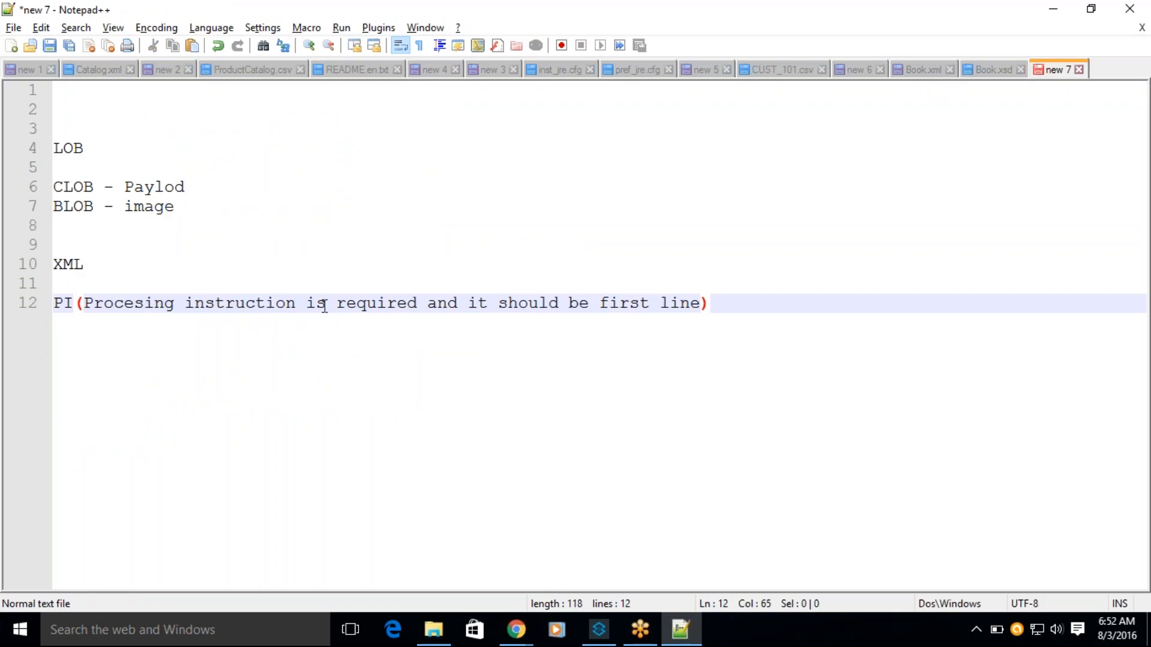
{"action": "left_click_drag", "start_coordinate": [84, 304], "coordinate": [414, 293]}
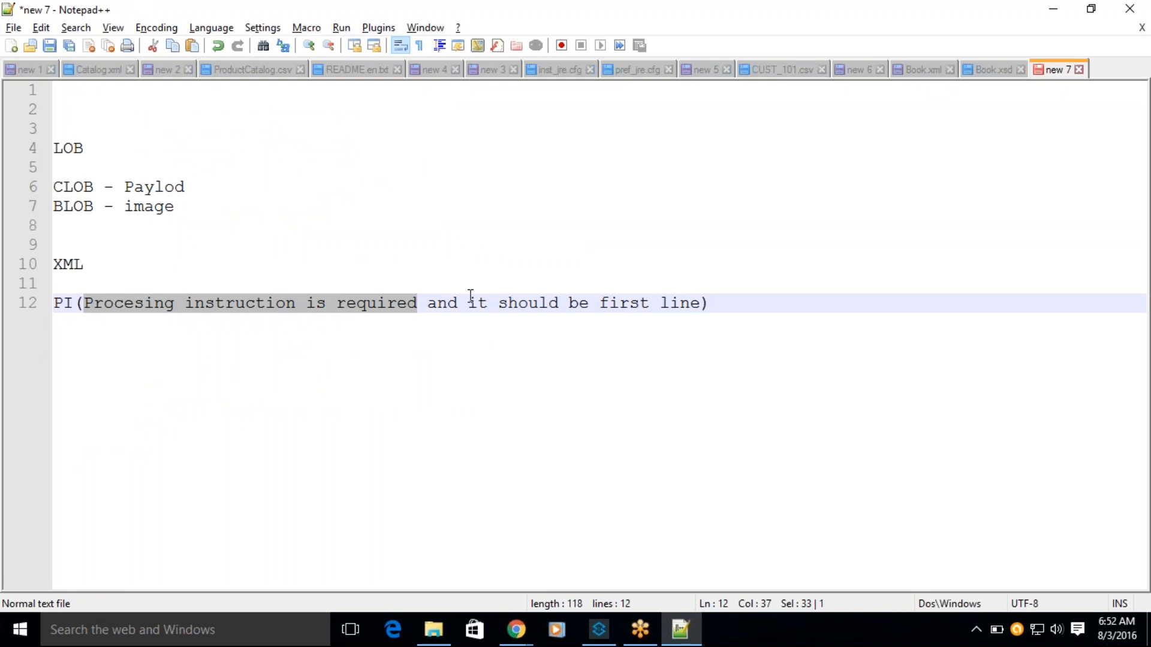
{"action": "left_click", "coordinate": [205, 369]}
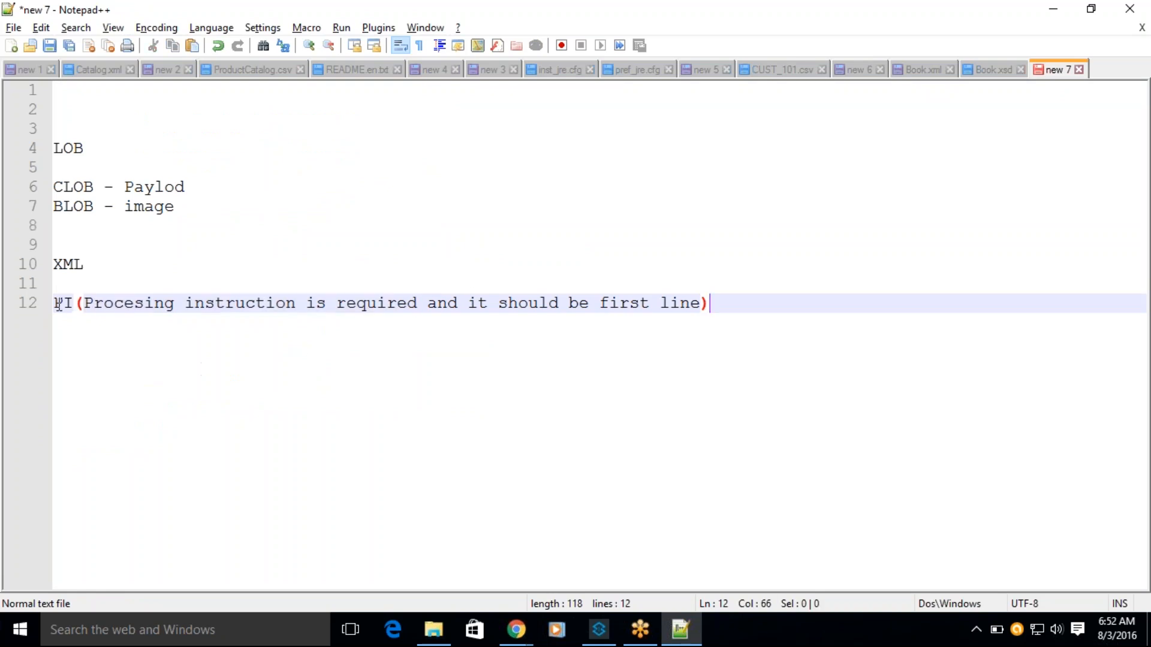
{"action": "left_click_drag", "start_coordinate": [84, 304], "coordinate": [698, 303]}
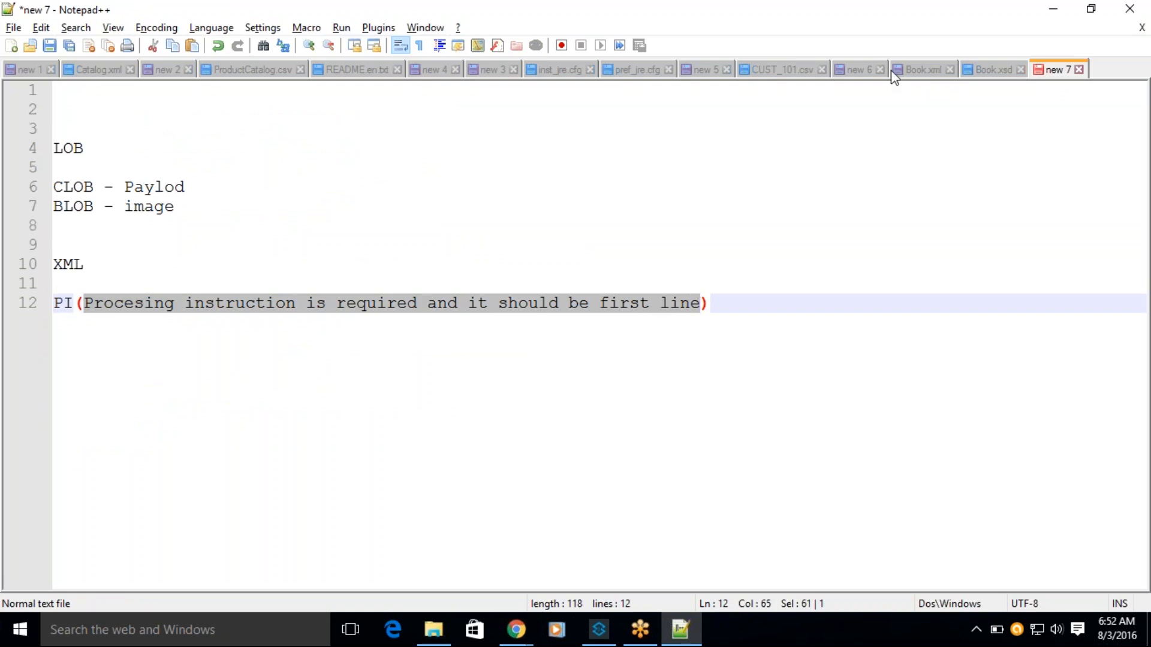
Step: Add the line "Entire document should have only one root element" directly below the PI note
{"action": "key", "text": "End"}
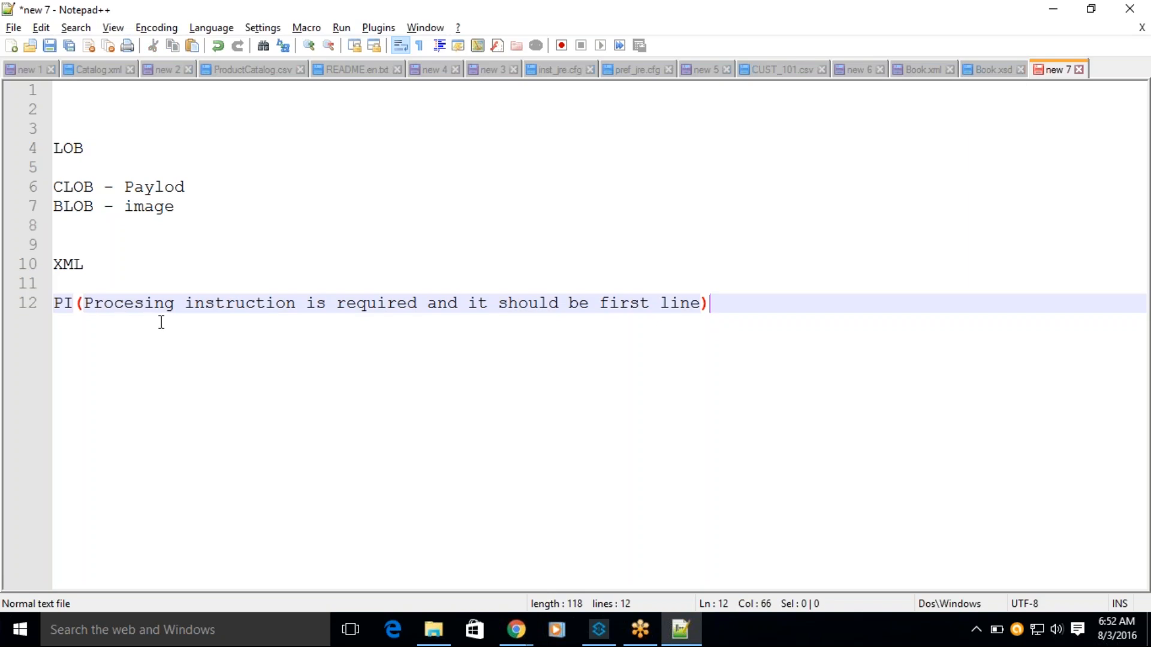
{"action": "key", "text": "Return"}
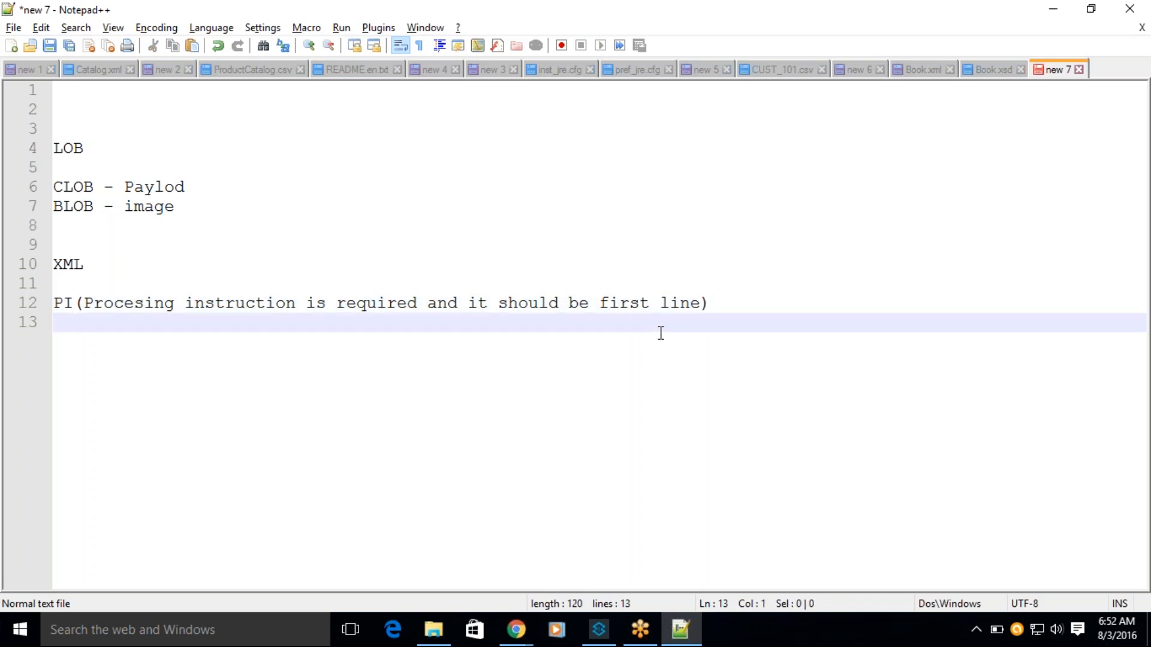
{"action": "type", "text": "Entire document sh"}
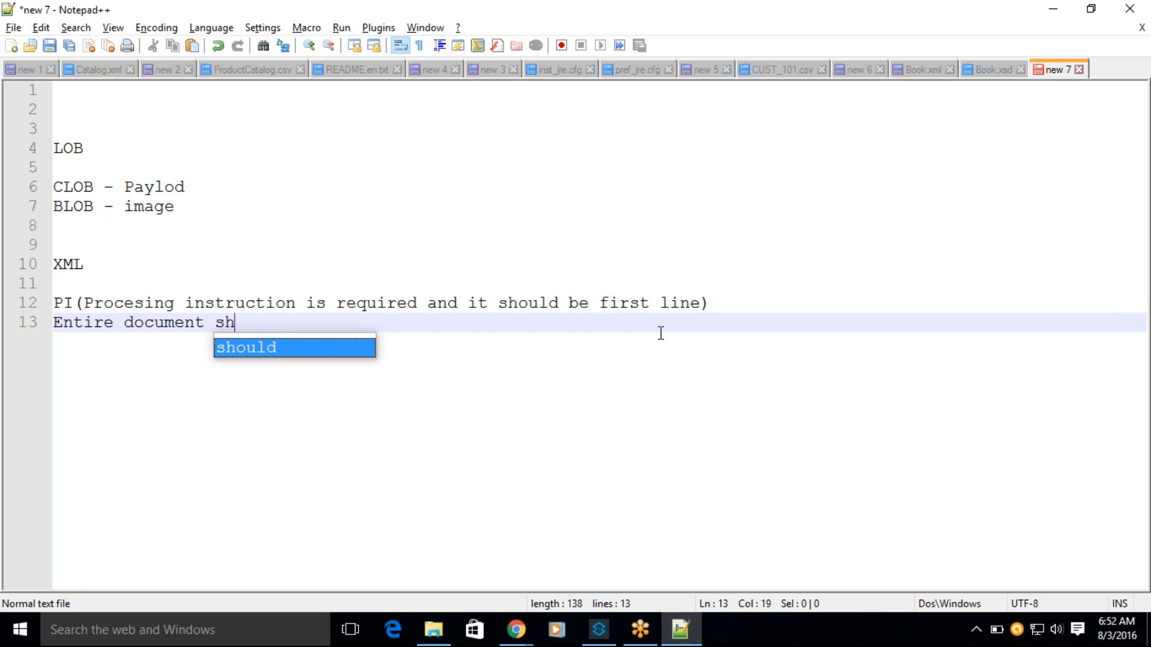
{"action": "type", "text": "ould hav"}
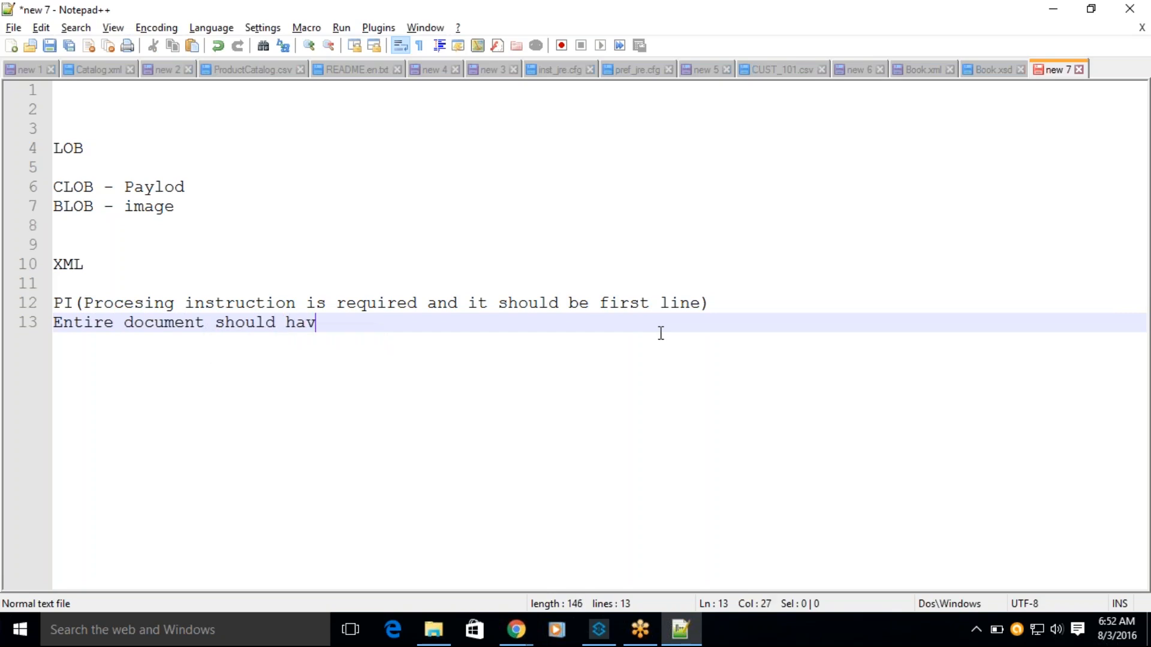
{"action": "type", "text": "e only o"}
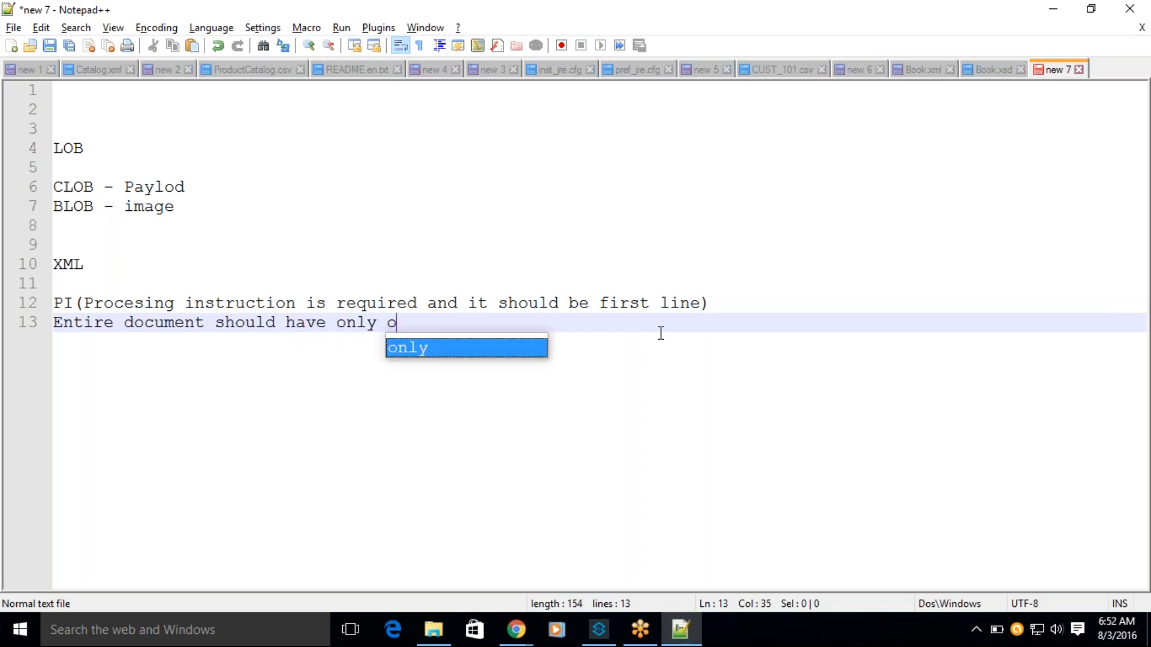
{"action": "type", "text": "ne root emen"}
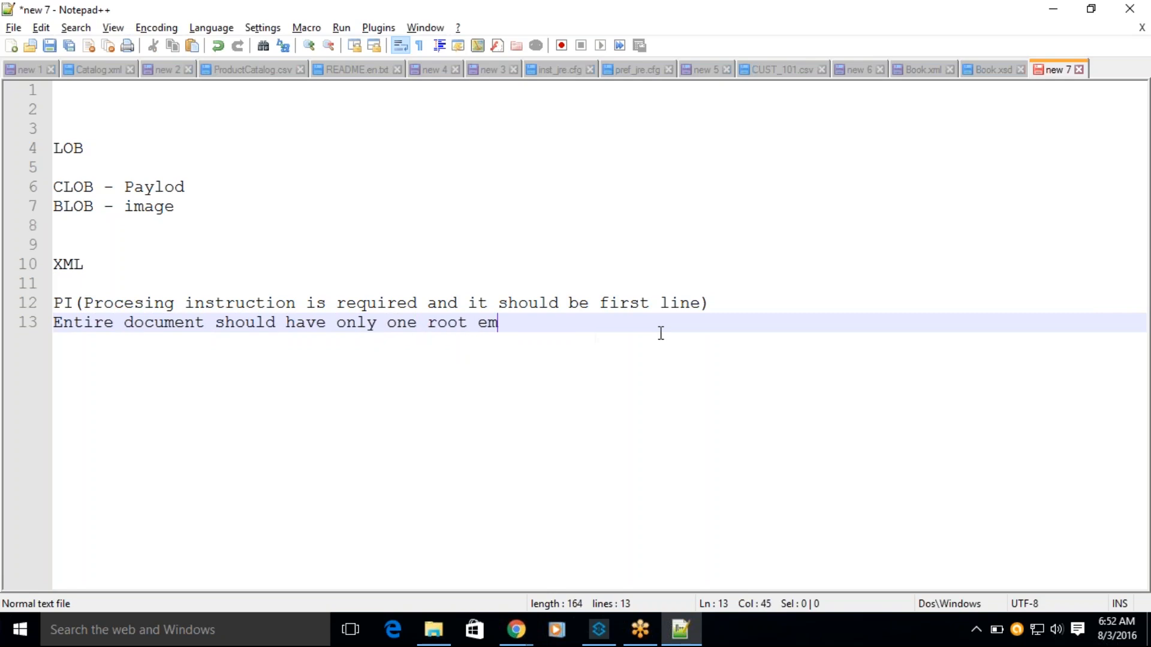
{"action": "key", "text": "BackSpace"}
{"action": "key", "text": "BackSpace"}
{"action": "key", "text": "BackSpace"}
{"action": "type", "text": "lement"}
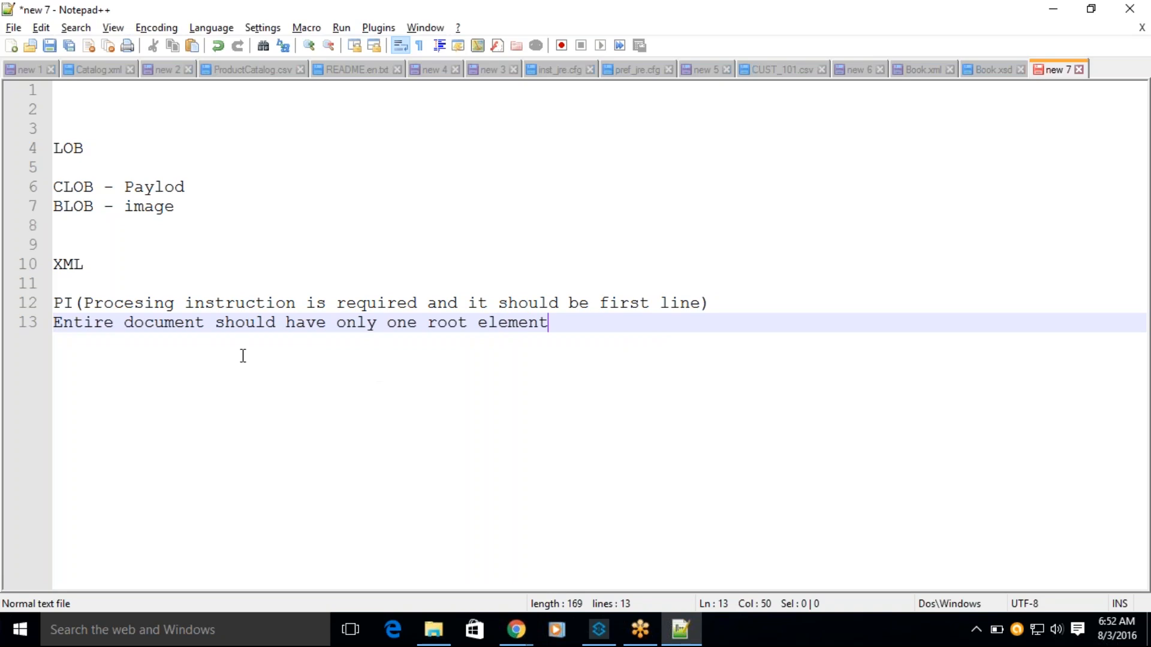
Step: Highlight the root element note to review it, and place the cursor on the blank line under XML
{"action": "left_click_drag", "start_coordinate": [73, 321], "coordinate": [548, 329]}
{"action": "left_click", "coordinate": [583, 326]}
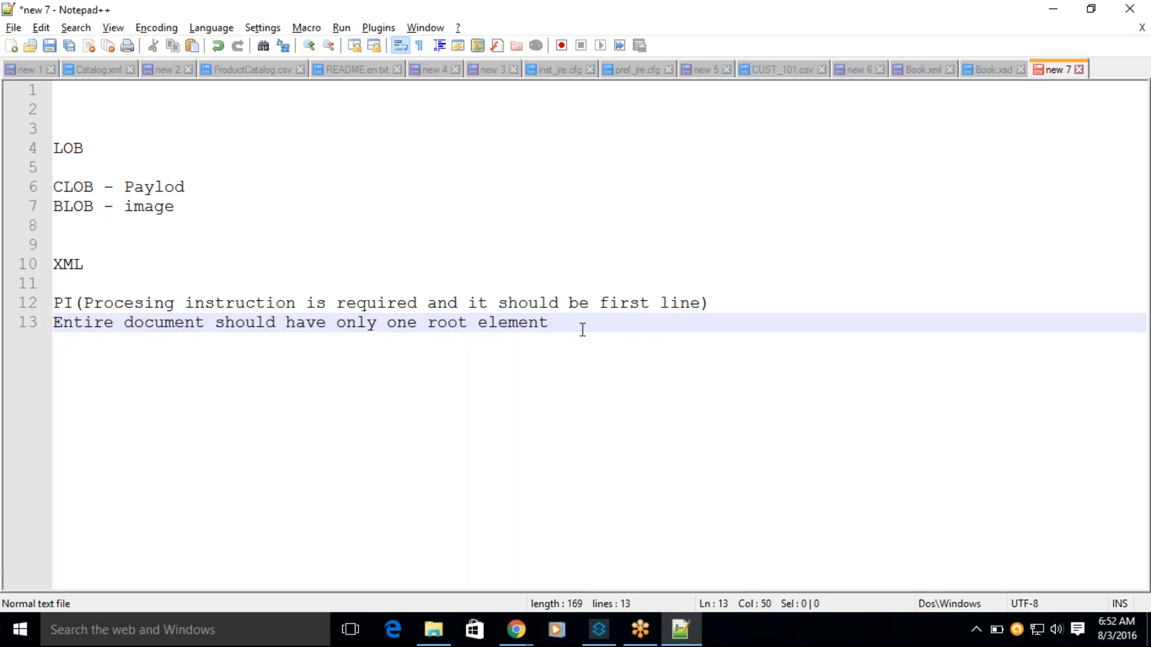
{"action": "left_click_drag", "start_coordinate": [167, 271], "coordinate": [157, 275]}
{"action": "left_click", "coordinate": [177, 283]}
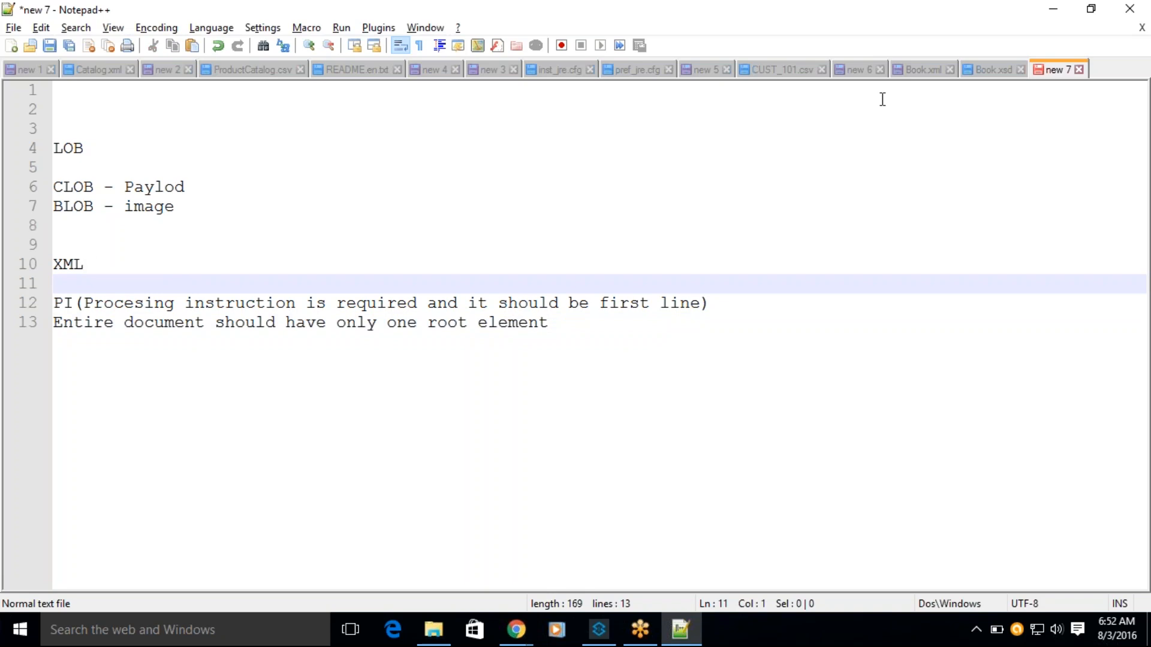
Step: Examine the element structure in Book.xml, going through the root x:books tag, both book elements and their child tags
{"action": "left_click", "coordinate": [986, 72]}
{"action": "key", "text": "ctrl+Page_Up"}
{"action": "double_click", "coordinate": [120, 111]}
{"action": "double_click", "coordinate": [127, 129]}
{"action": "double_click", "coordinate": [139, 167]}
{"action": "double_click", "coordinate": [155, 206]}
{"action": "double_click", "coordinate": [159, 226]}
{"action": "double_click", "coordinate": [163, 245]}
{"action": "double_click", "coordinate": [166, 322]}
{"action": "double_click", "coordinate": [160, 361]}
{"action": "double_click", "coordinate": [166, 400]}
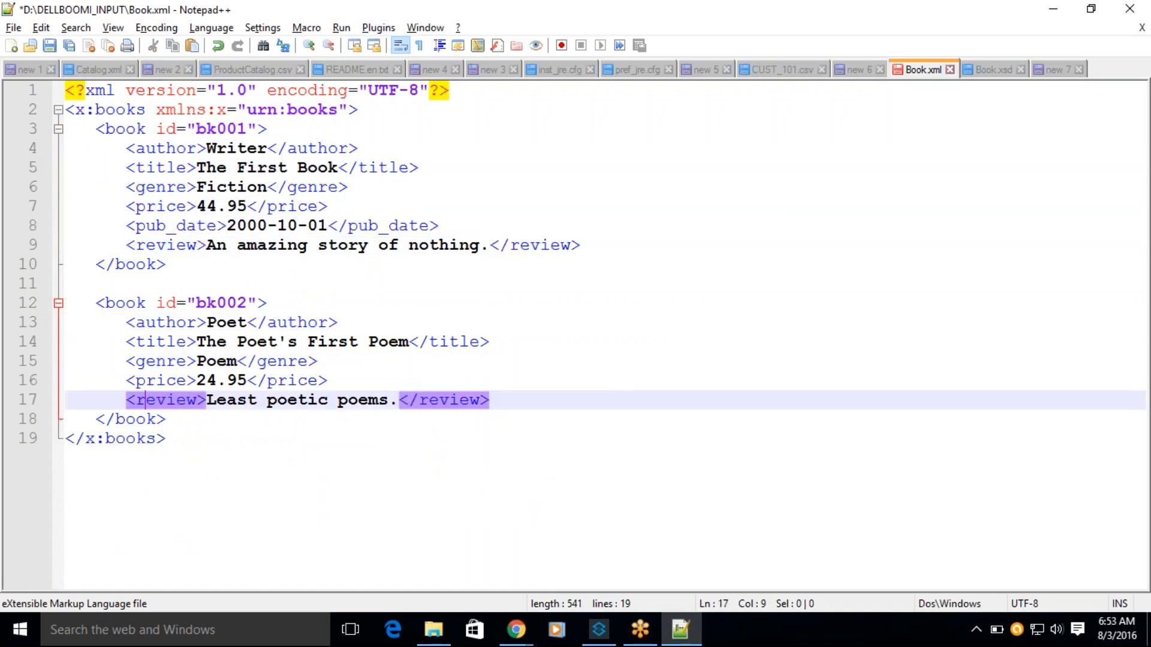
{"action": "double_click", "coordinate": [158, 302]}
{"action": "double_click", "coordinate": [116, 311]}
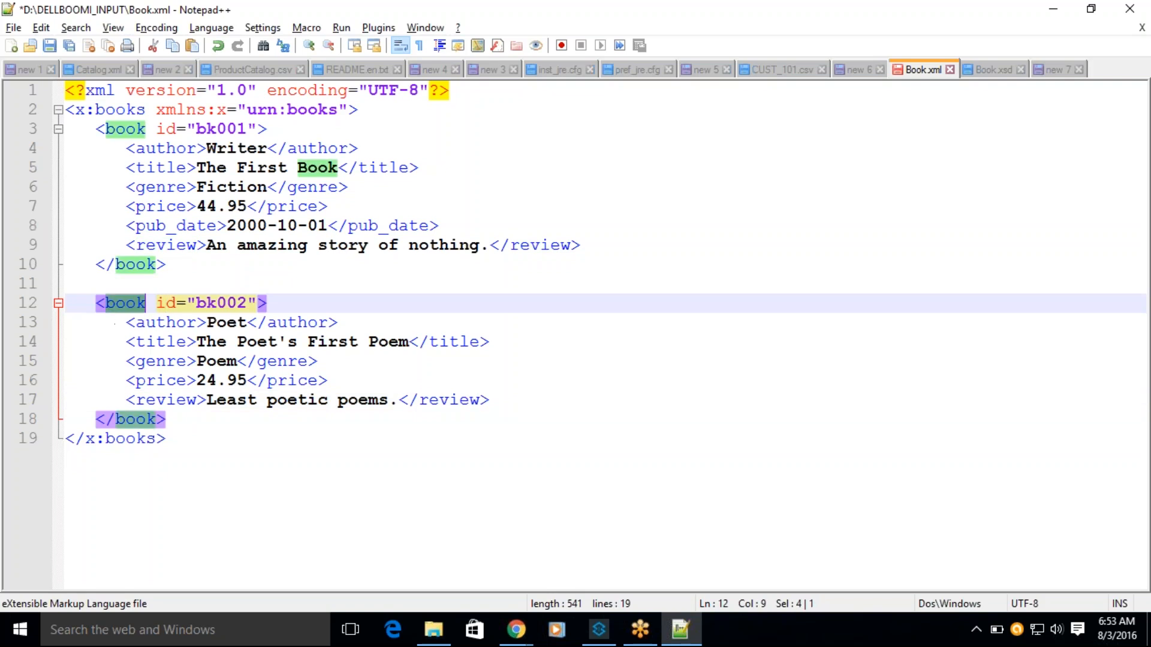
Step: Highlight the id attributes of the second and first book elements in Book.xml to examine them
{"action": "left_click_drag", "start_coordinate": [157, 302], "coordinate": [250, 302]}
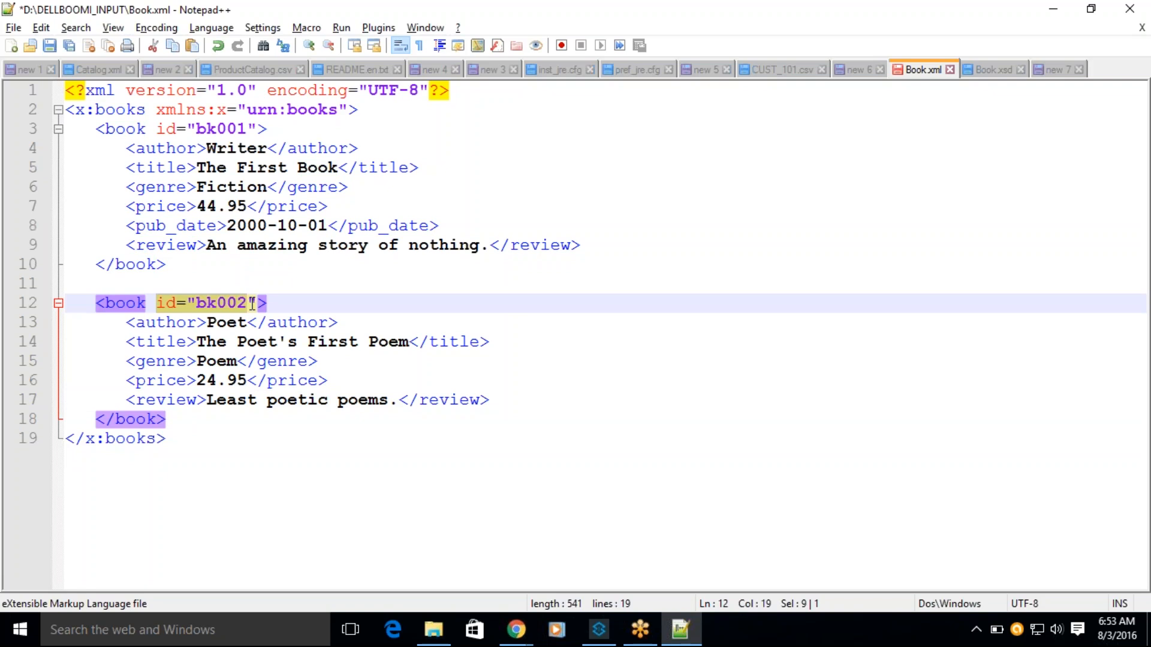
{"action": "left_click", "coordinate": [176, 323]}
{"action": "left_click_drag", "start_coordinate": [160, 302], "coordinate": [246, 306]}
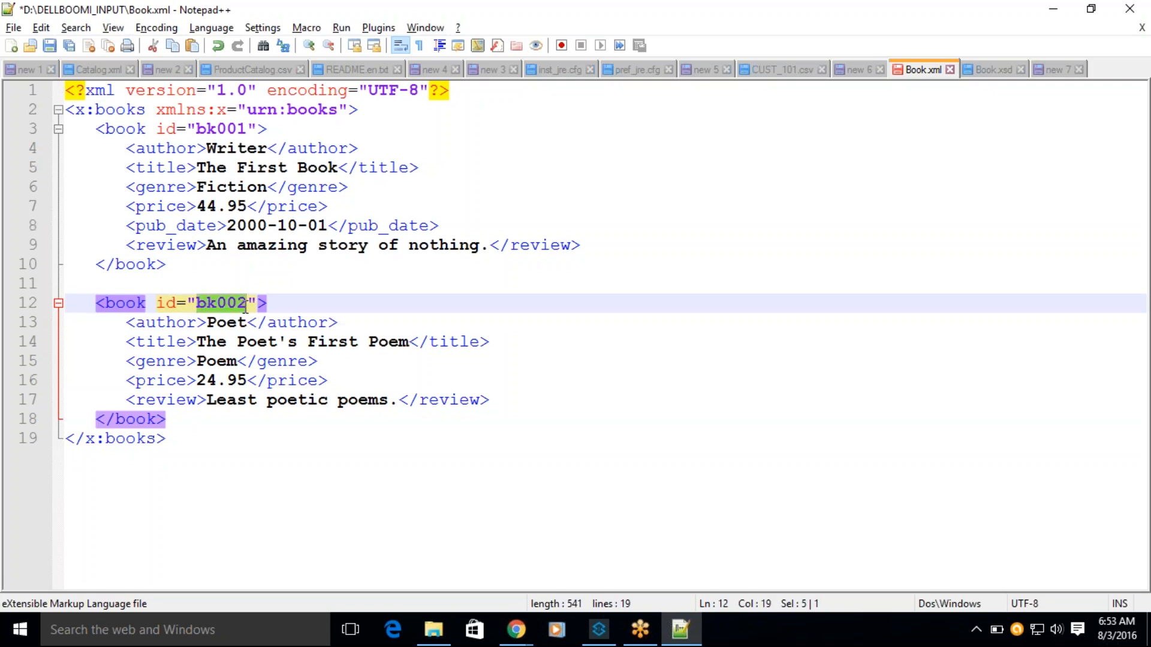
{"action": "left_click_drag", "start_coordinate": [156, 302], "coordinate": [223, 295]}
{"action": "left_click_drag", "start_coordinate": [157, 129], "coordinate": [216, 129]}
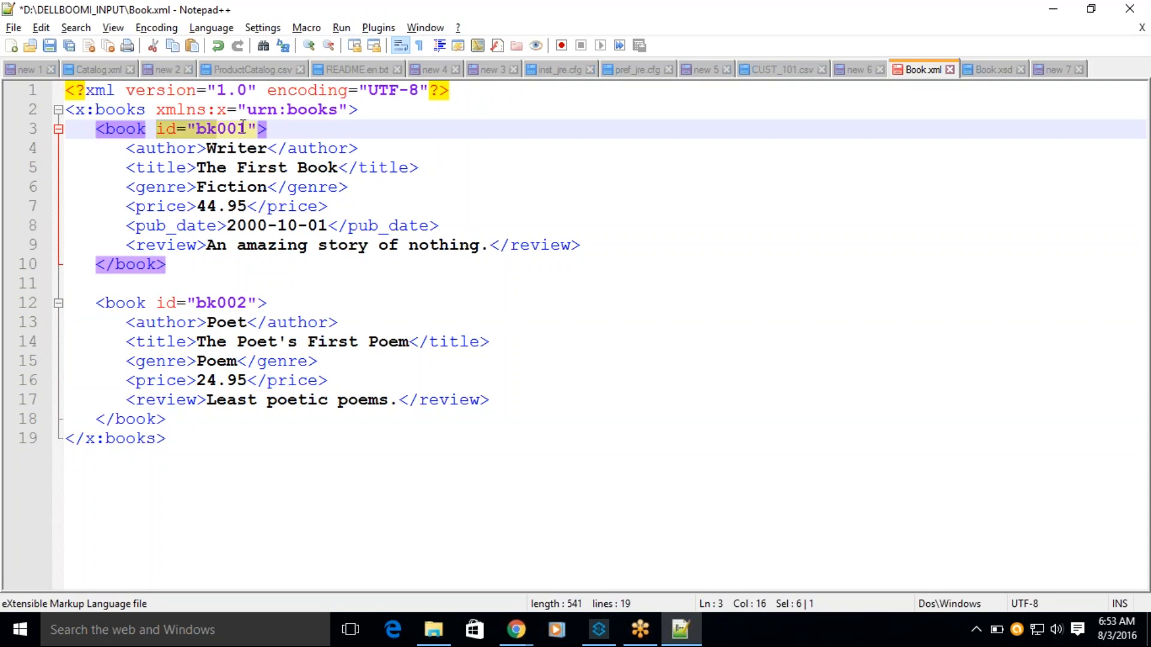
{"action": "left_click", "coordinate": [211, 183]}
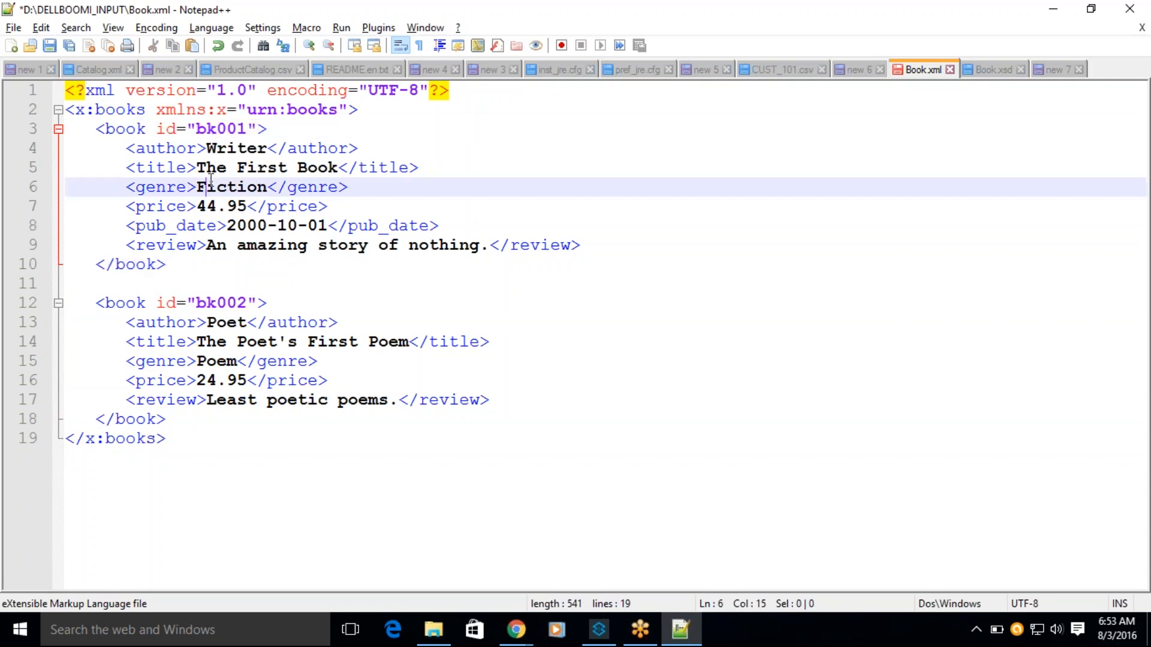
Step: Examine the xmlns:x attribute on the root x:books tag alongside the id attribute of the first book
{"action": "left_click", "coordinate": [169, 110]}
{"action": "left_click_drag", "start_coordinate": [171, 110], "coordinate": [336, 110]}
{"action": "left_click", "coordinate": [229, 187]}
{"action": "left_click_drag", "start_coordinate": [171, 111], "coordinate": [342, 115]}
{"action": "left_click", "coordinate": [227, 149]}
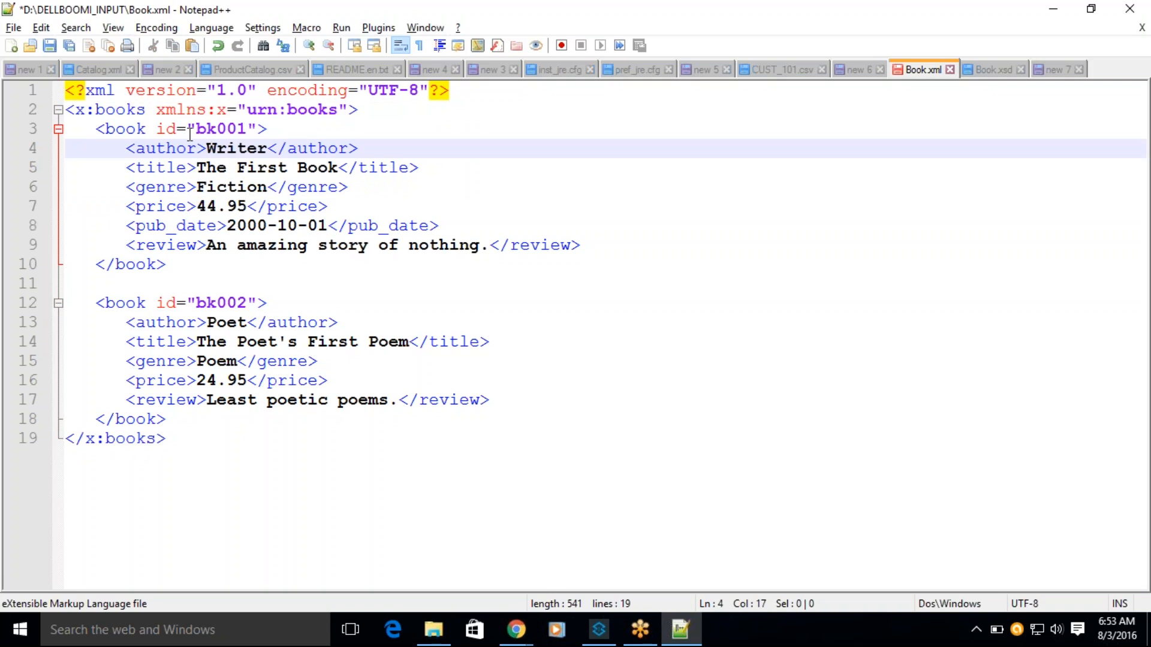
{"action": "left_click_drag", "start_coordinate": [156, 130], "coordinate": [257, 131]}
{"action": "left_click_drag", "start_coordinate": [157, 109], "coordinate": [340, 114]}
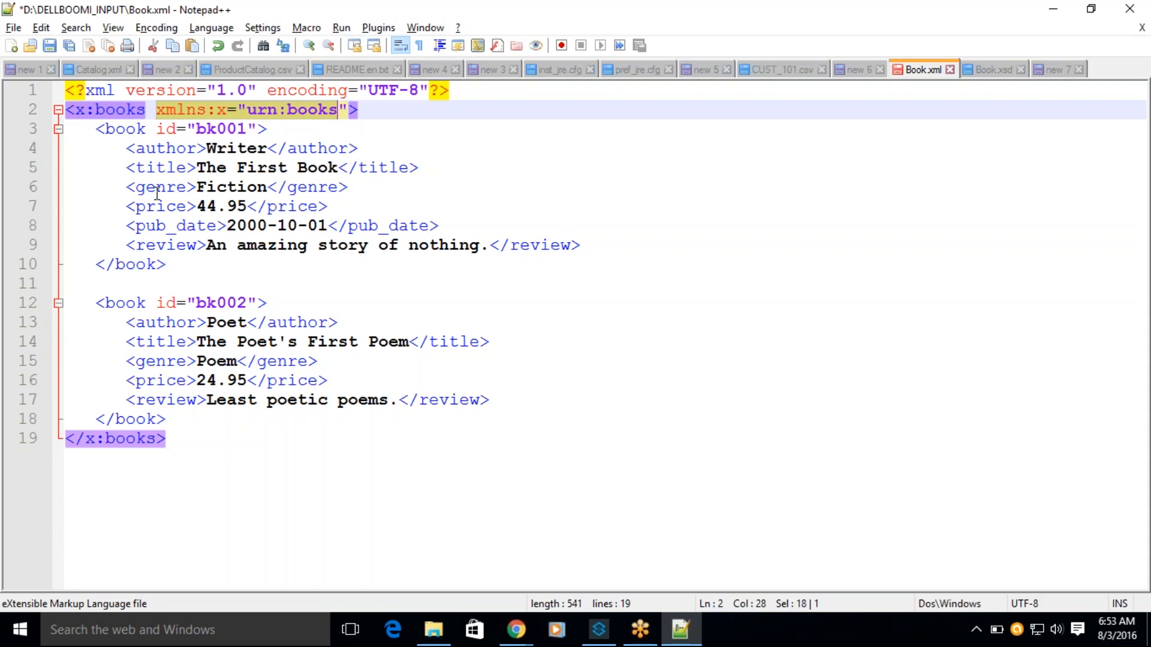
Step: Highlight the first book's tag name, then the second book's genre tag and id attribute
{"action": "double_click", "coordinate": [117, 130]}
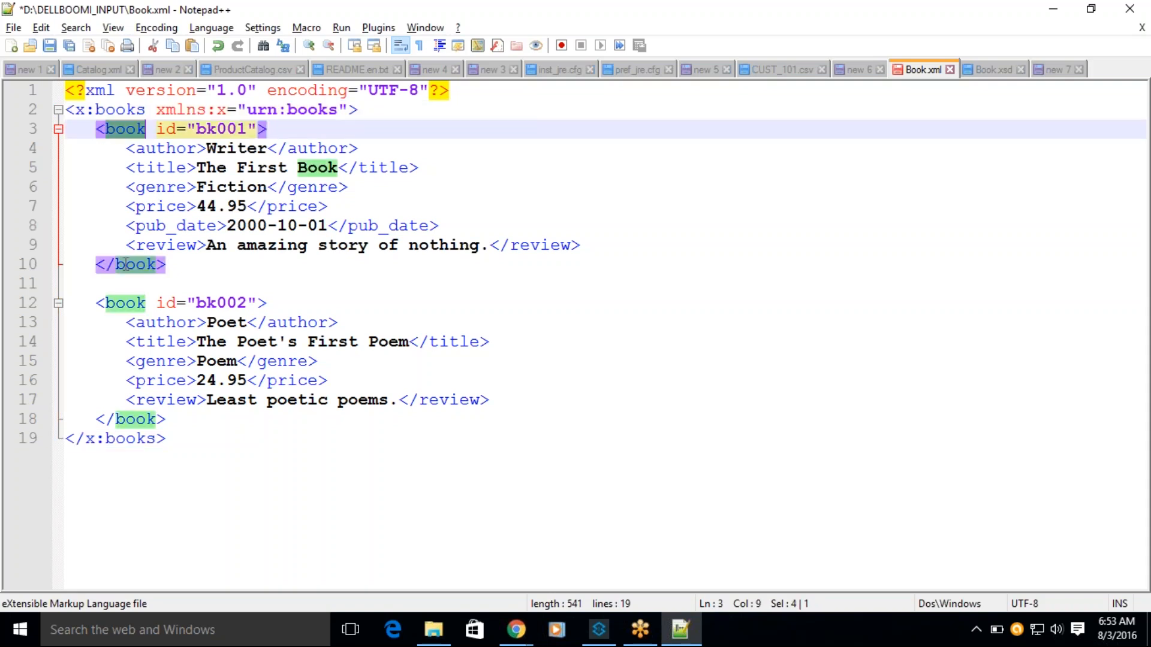
{"action": "double_click", "coordinate": [144, 361]}
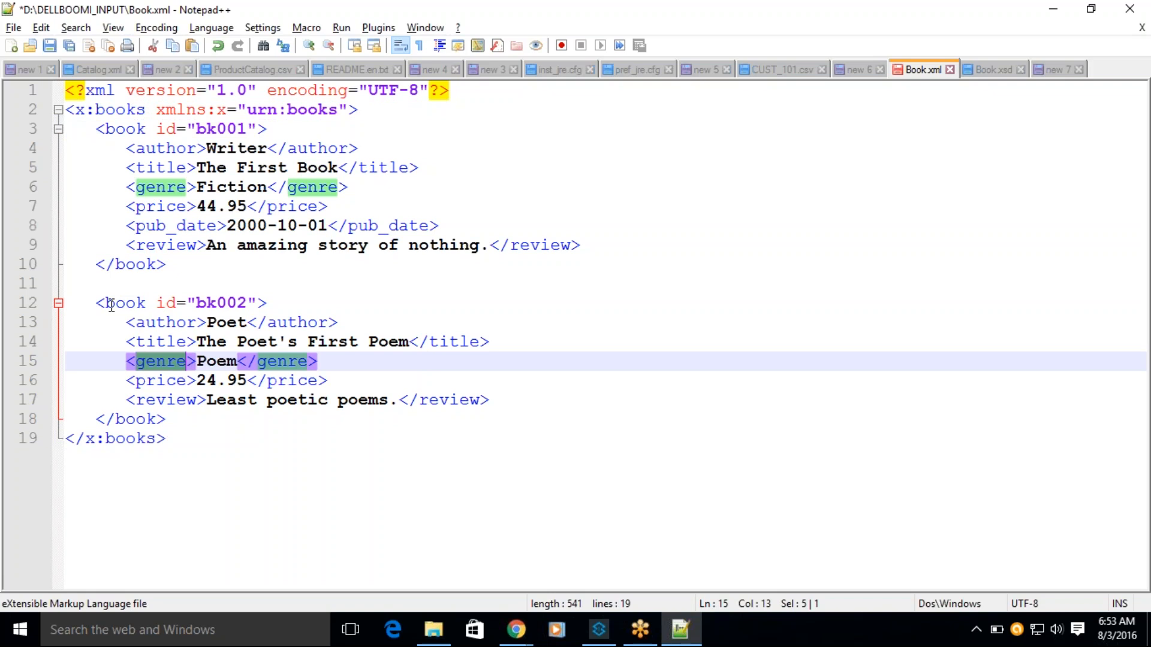
{"action": "left_click_drag", "start_coordinate": [156, 302], "coordinate": [249, 303]}
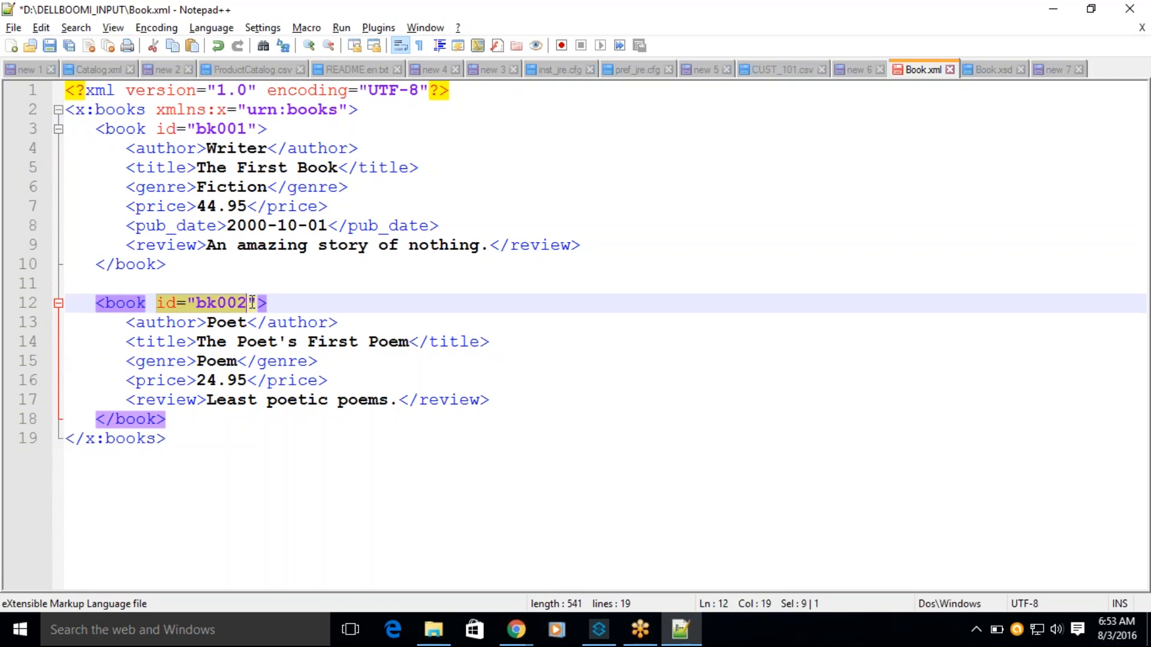
{"action": "left_click", "coordinate": [181, 337]}
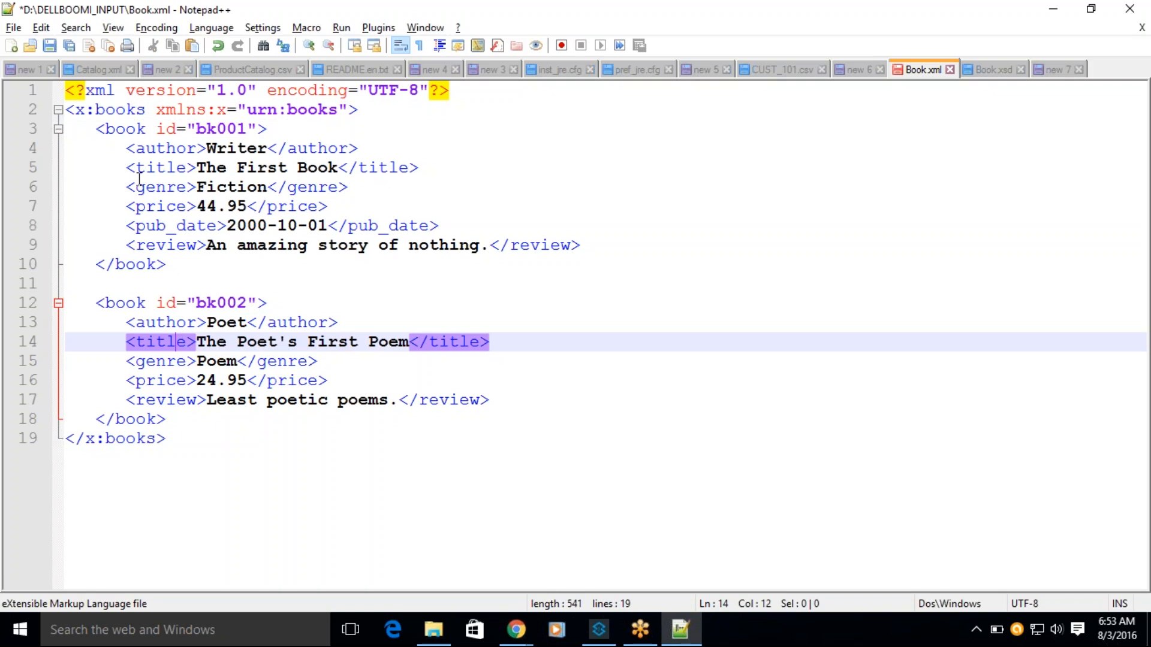
Step: Compare the book tags and their title, price and review child tags across the two book elements
{"action": "double_click", "coordinate": [122, 129]}
{"action": "double_click", "coordinate": [159, 167]}
{"action": "double_click", "coordinate": [159, 206]}
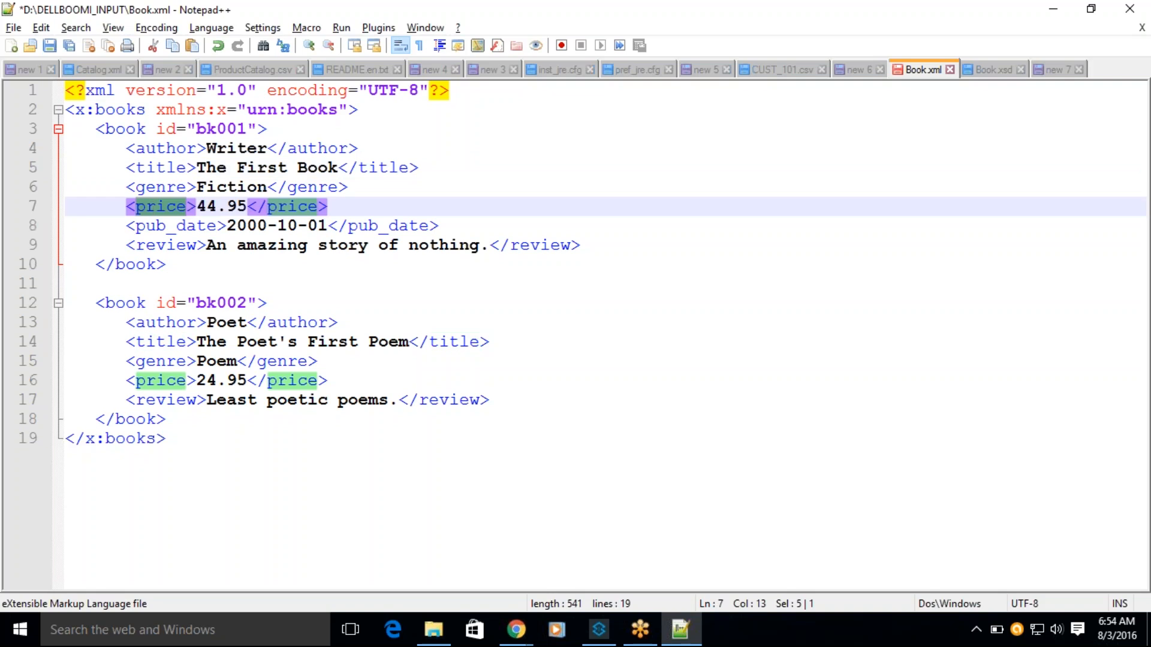
{"action": "double_click", "coordinate": [149, 245]}
{"action": "double_click", "coordinate": [122, 303]}
{"action": "double_click", "coordinate": [148, 336]}
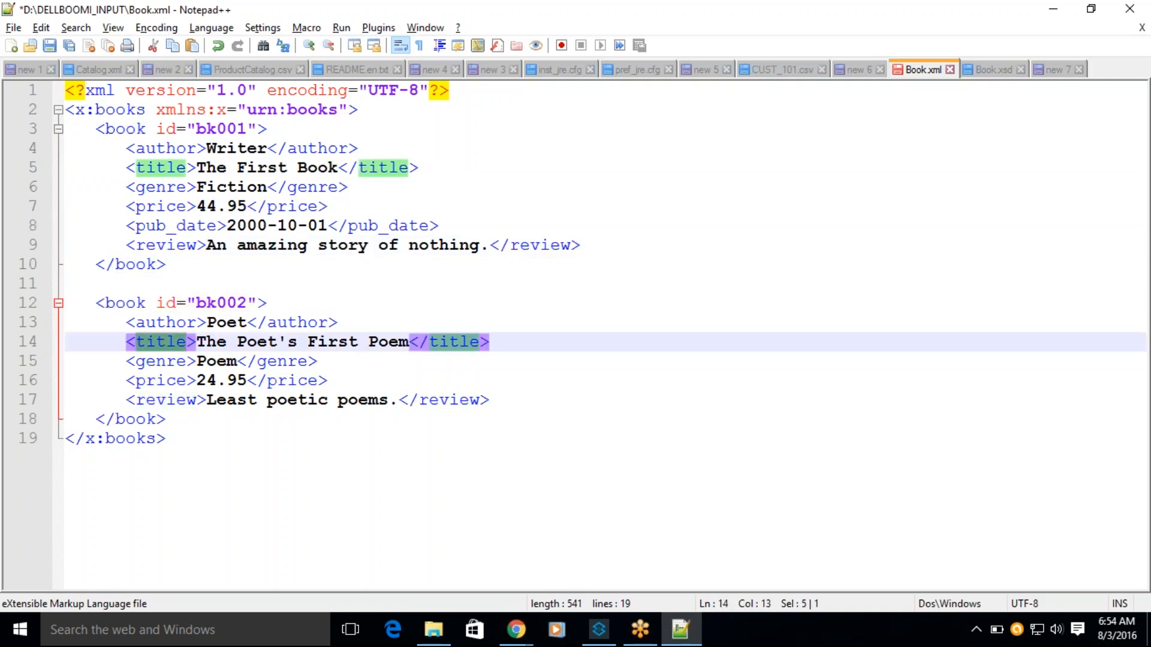
{"action": "left_click", "coordinate": [154, 381]}
{"action": "double_click", "coordinate": [154, 382]}
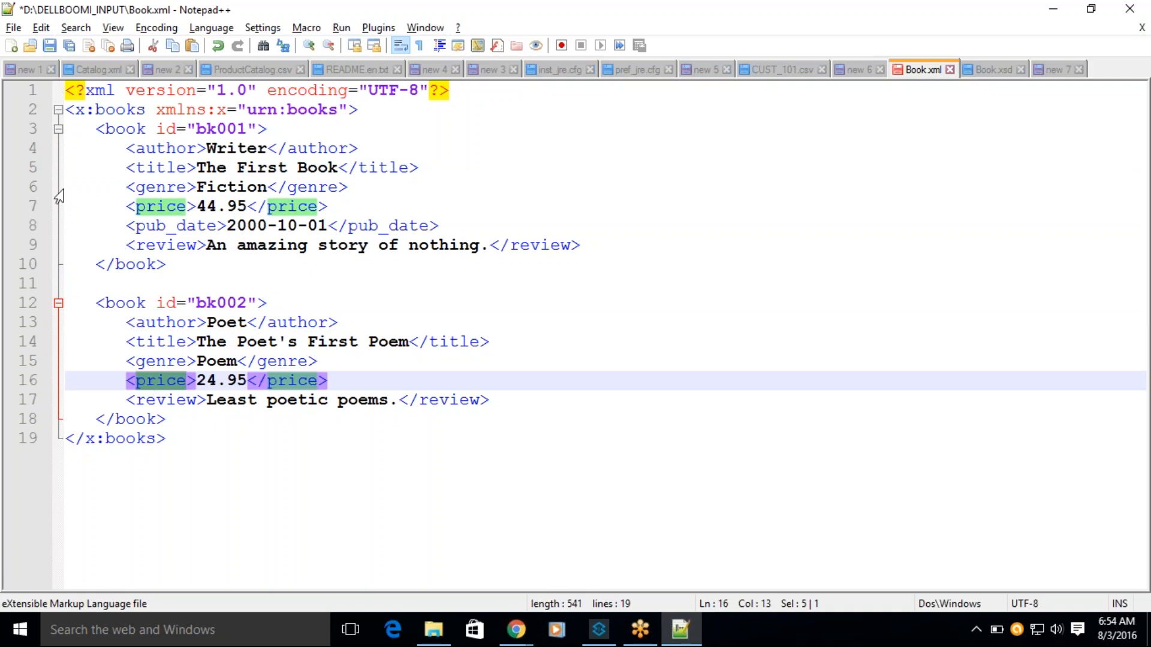
Step: Go repeatedly through the first book's child tags: author, title, genre, price, pub_date and review
{"action": "double_click", "coordinate": [161, 169]}
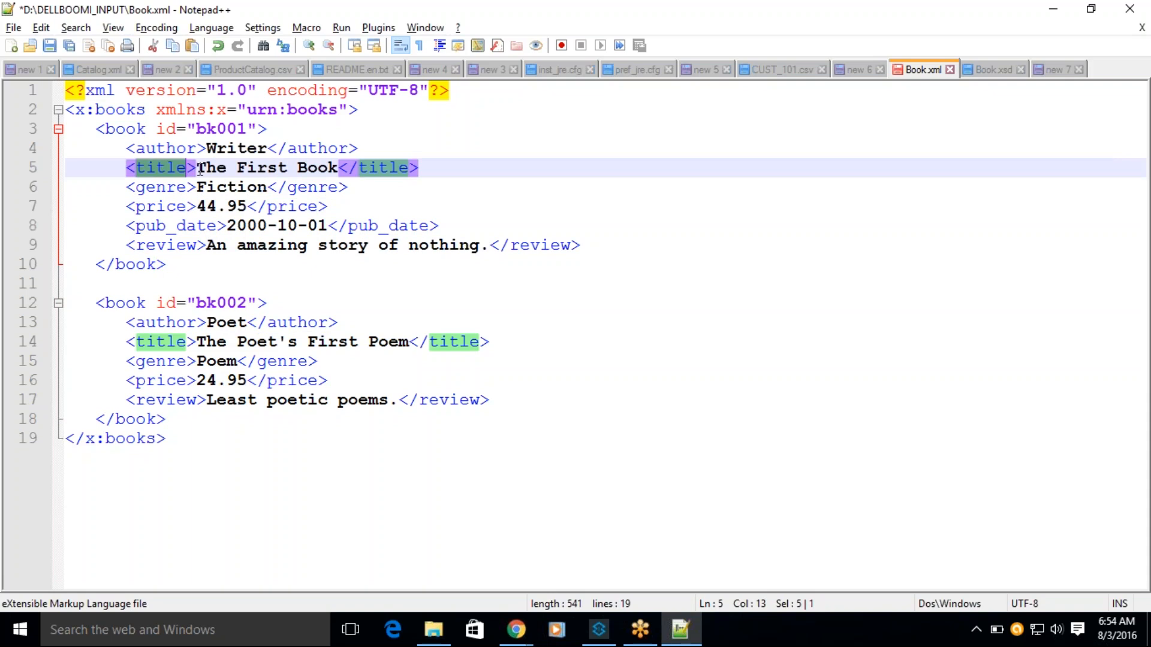
{"action": "double_click", "coordinate": [154, 148]}
{"action": "double_click", "coordinate": [161, 168]}
{"action": "left_click", "coordinate": [167, 188]}
{"action": "double_click", "coordinate": [163, 188]}
{"action": "double_click", "coordinate": [162, 207]}
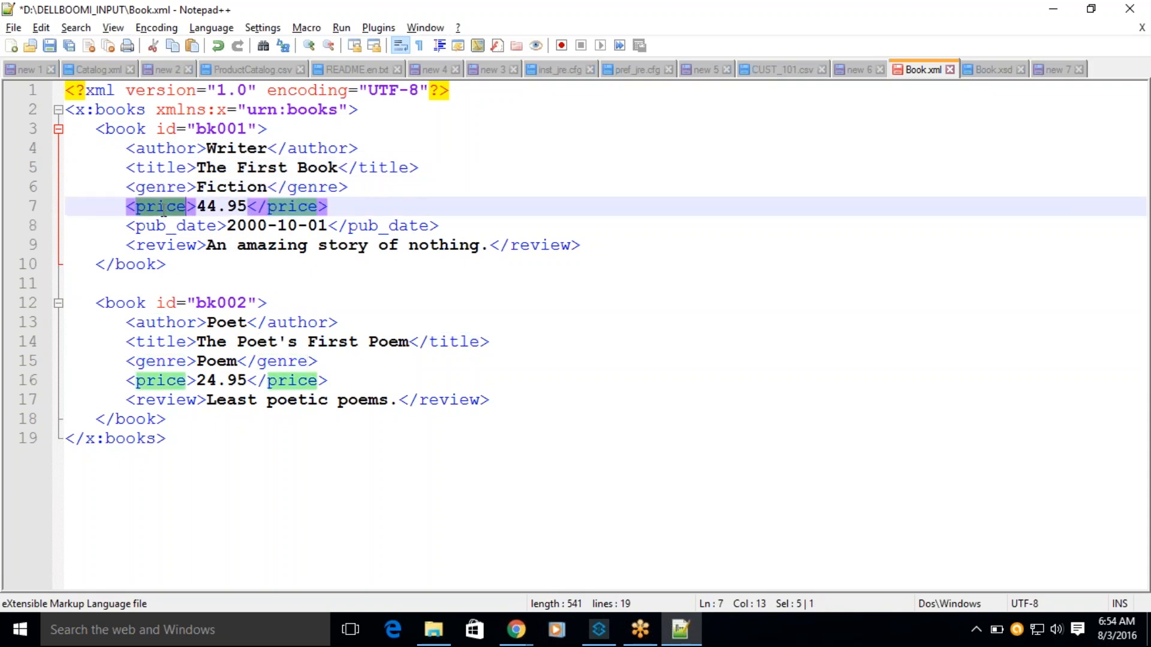
{"action": "double_click", "coordinate": [161, 225]}
{"action": "double_click", "coordinate": [162, 245]}
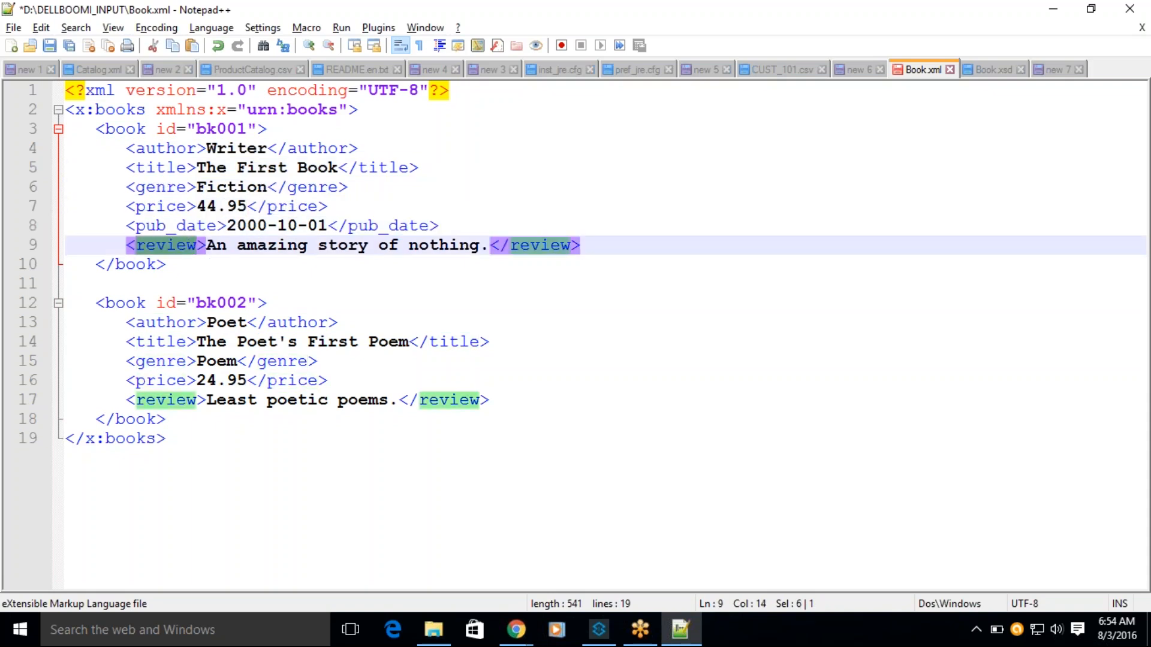
{"action": "double_click", "coordinate": [157, 148]}
{"action": "double_click", "coordinate": [161, 168]}
{"action": "double_click", "coordinate": [154, 187]}
{"action": "double_click", "coordinate": [158, 206]}
{"action": "double_click", "coordinate": [180, 226]}
{"action": "double_click", "coordinate": [163, 245]}
{"action": "double_click", "coordinate": [159, 148]}
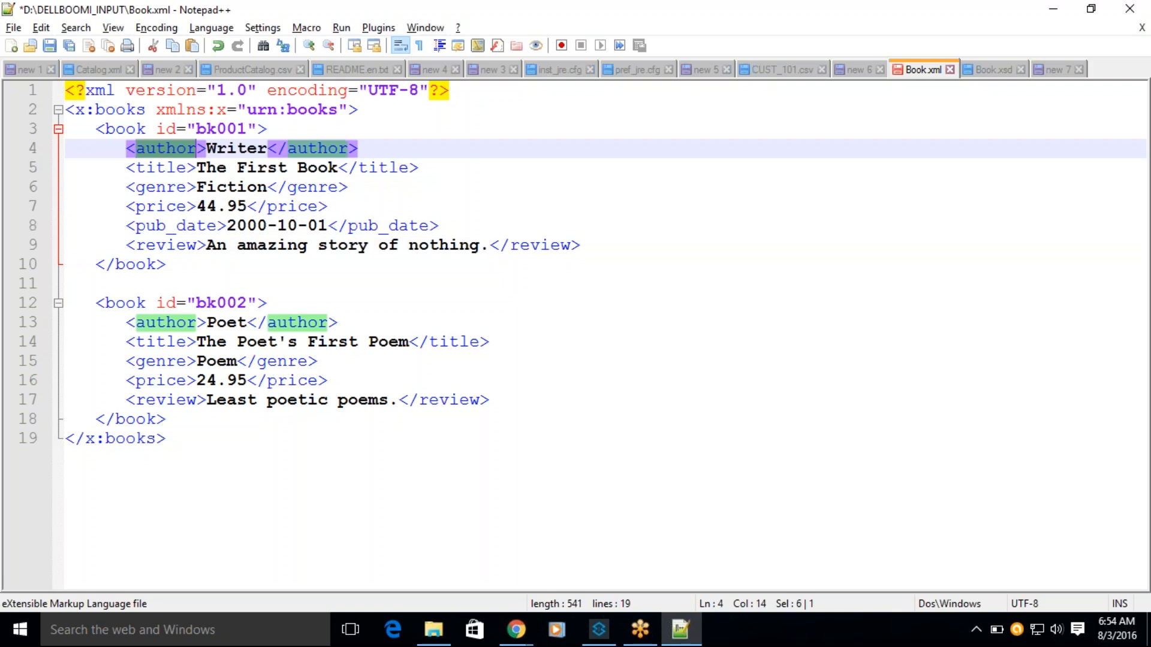
{"action": "double_click", "coordinate": [182, 167]}
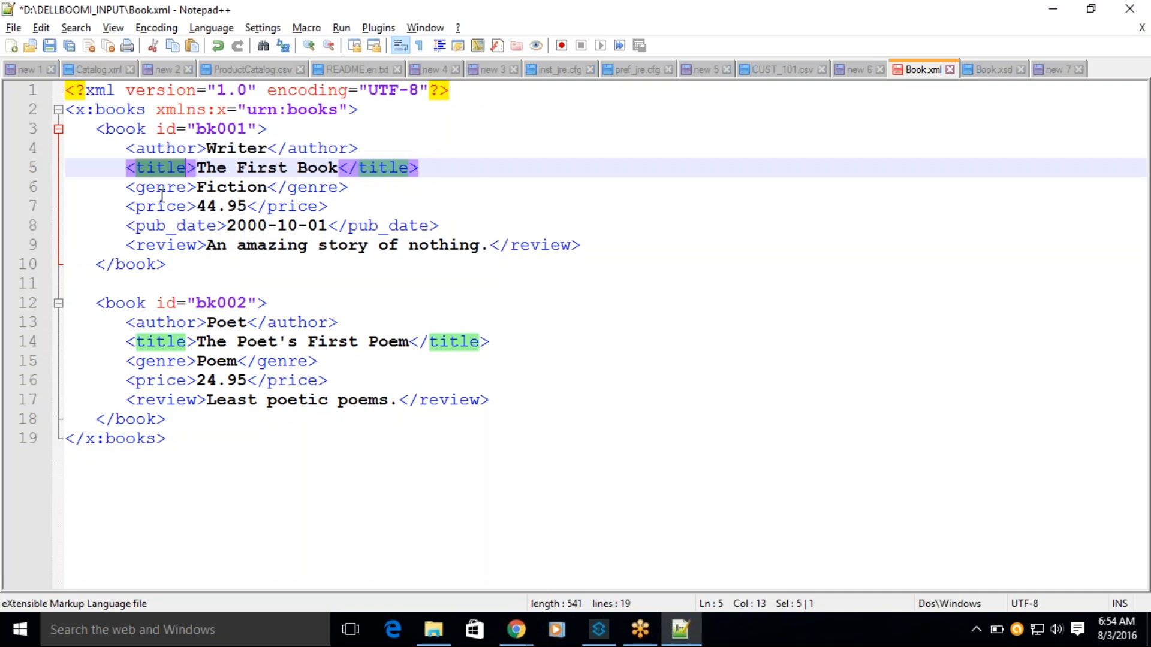
Step: Highlight the first book's tag name and id attribute, and collapse and re-expand that element
{"action": "double_click", "coordinate": [126, 130]}
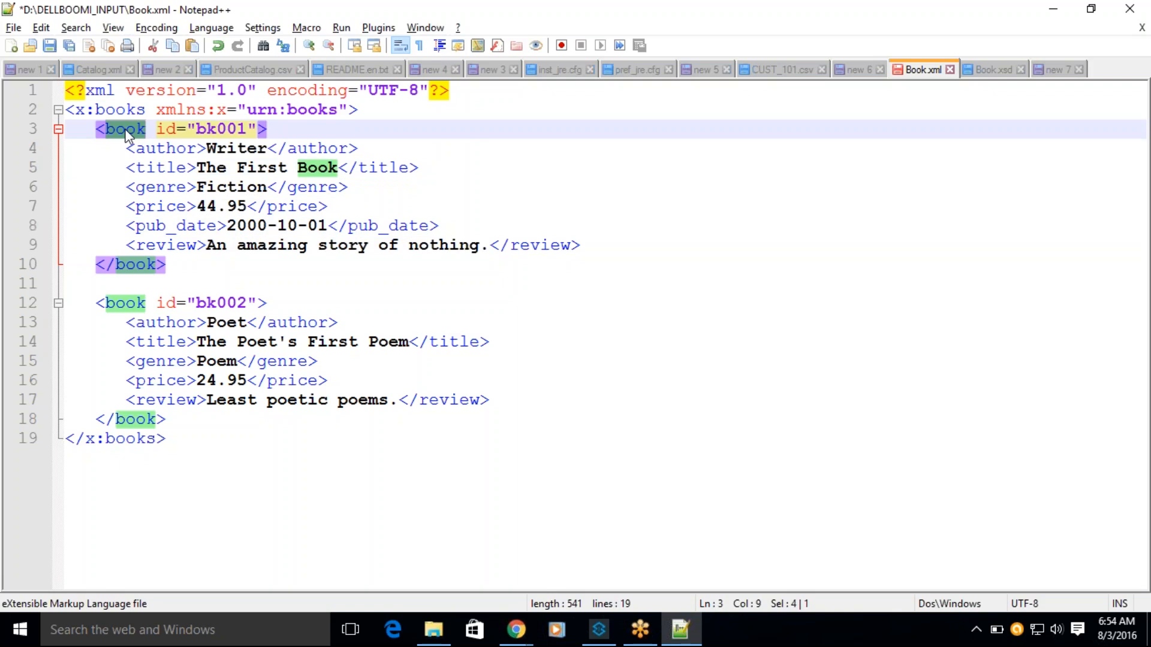
{"action": "left_click_drag", "start_coordinate": [156, 130], "coordinate": [252, 130]}
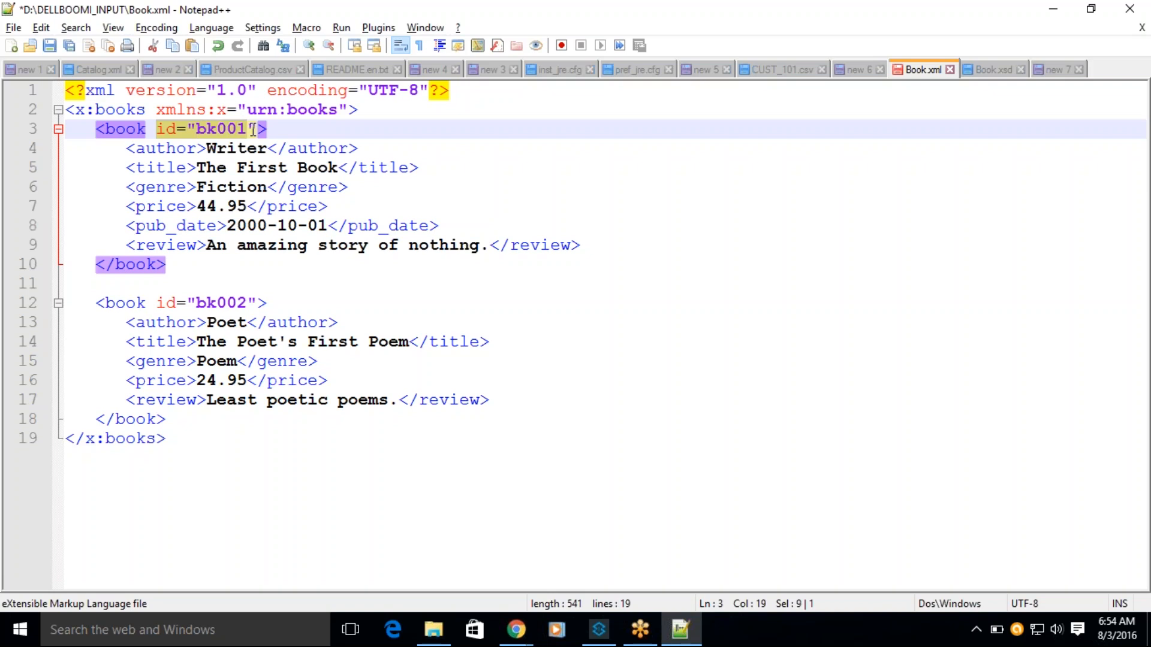
{"action": "left_click_drag", "start_coordinate": [253, 129], "coordinate": [257, 129]}
{"action": "left_click", "coordinate": [58, 129]}
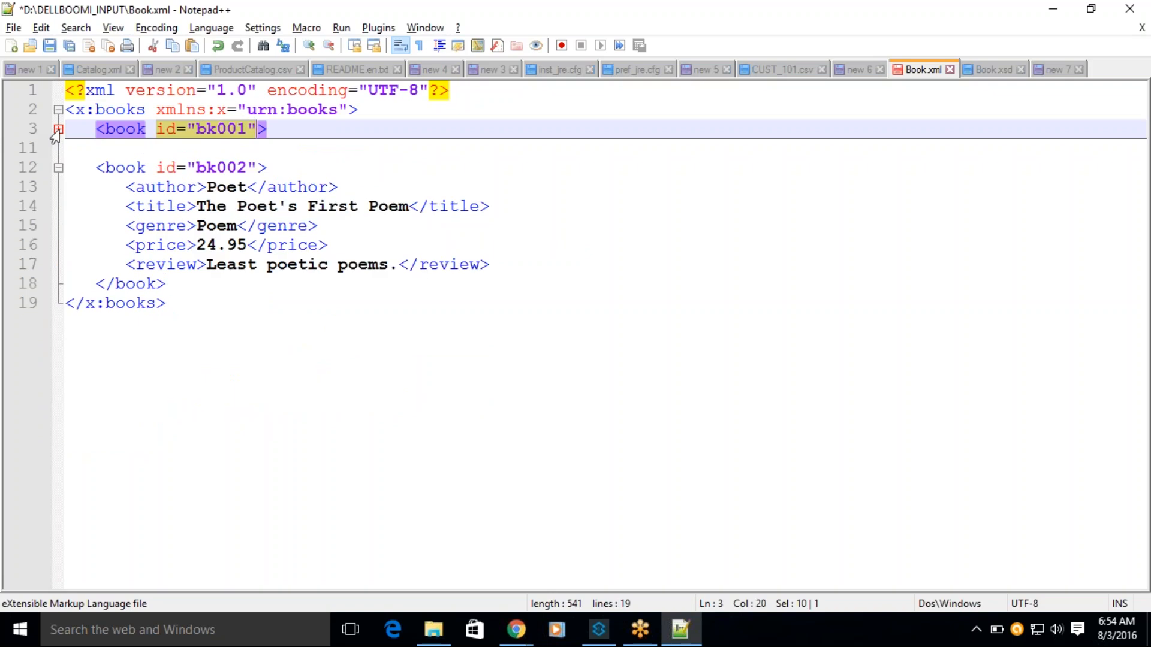
{"action": "left_click", "coordinate": [59, 129]}
{"action": "left_click", "coordinate": [123, 150]}
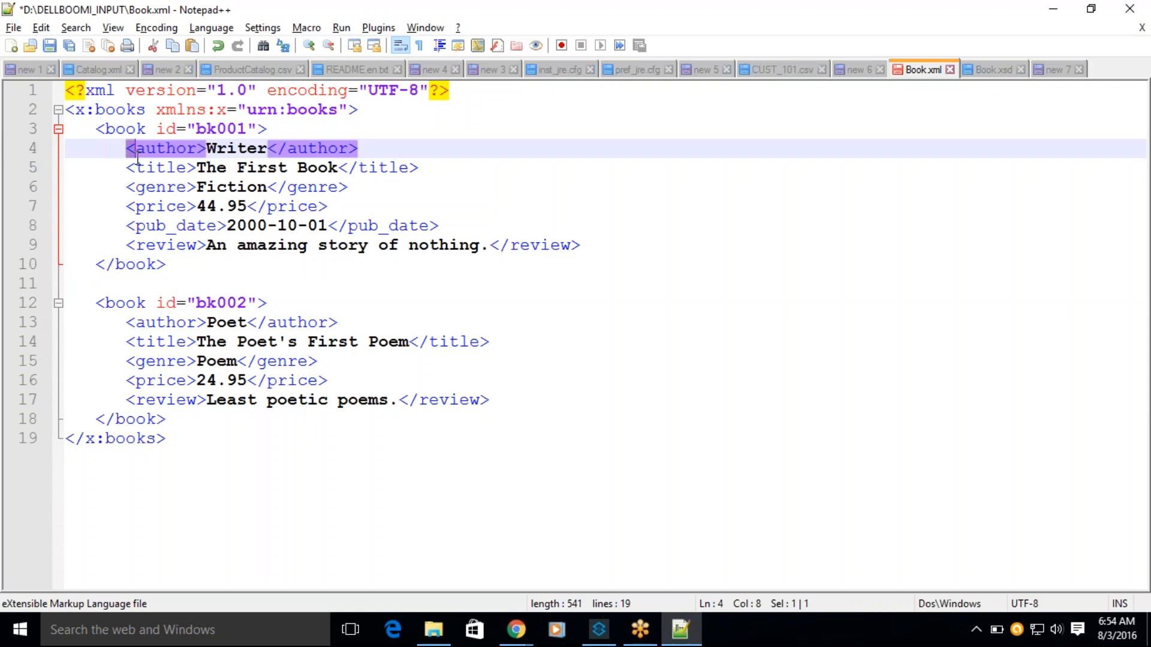
Step: Examine the first book's opening and closing tags and highlight all child elements between them, from author to review
{"action": "double_click", "coordinate": [120, 131]}
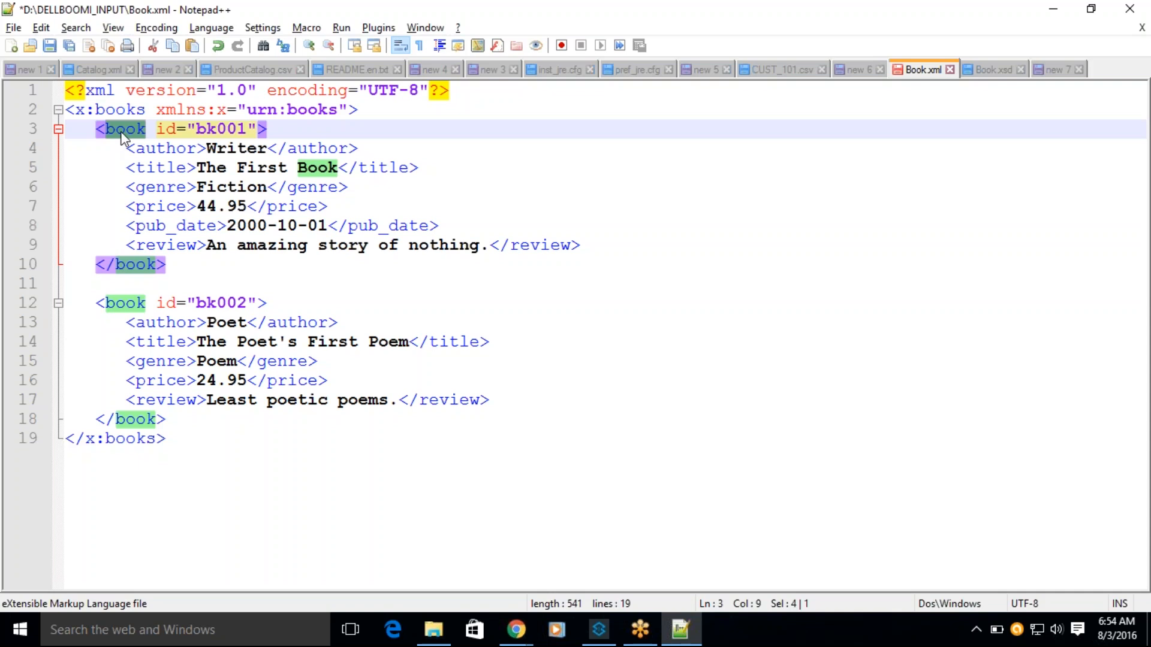
{"action": "key", "text": "Down"}
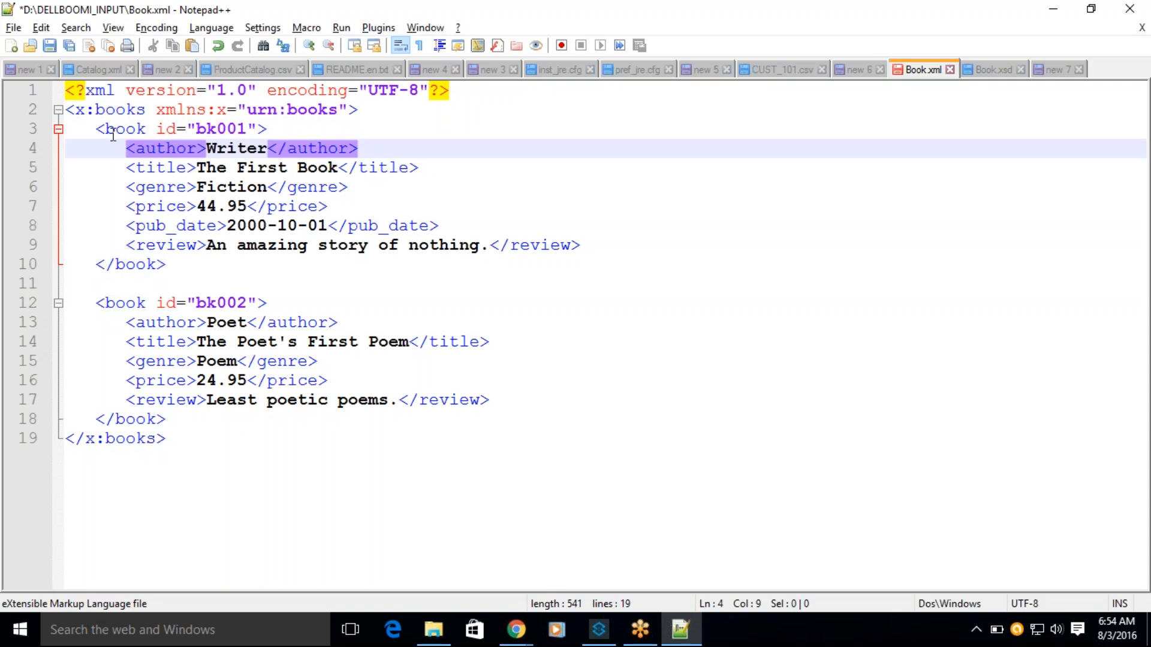
{"action": "double_click", "coordinate": [112, 131]}
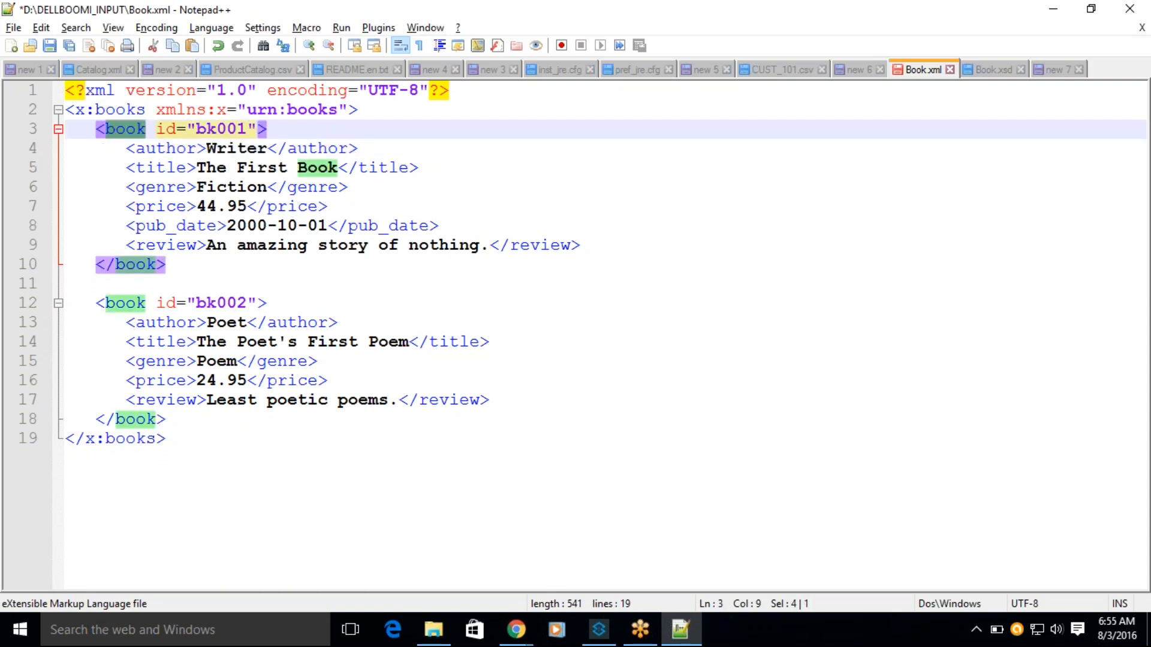
{"action": "left_click", "coordinate": [126, 263]}
{"action": "double_click", "coordinate": [127, 264]}
{"action": "left_click_drag", "start_coordinate": [125, 148], "coordinate": [589, 250]}
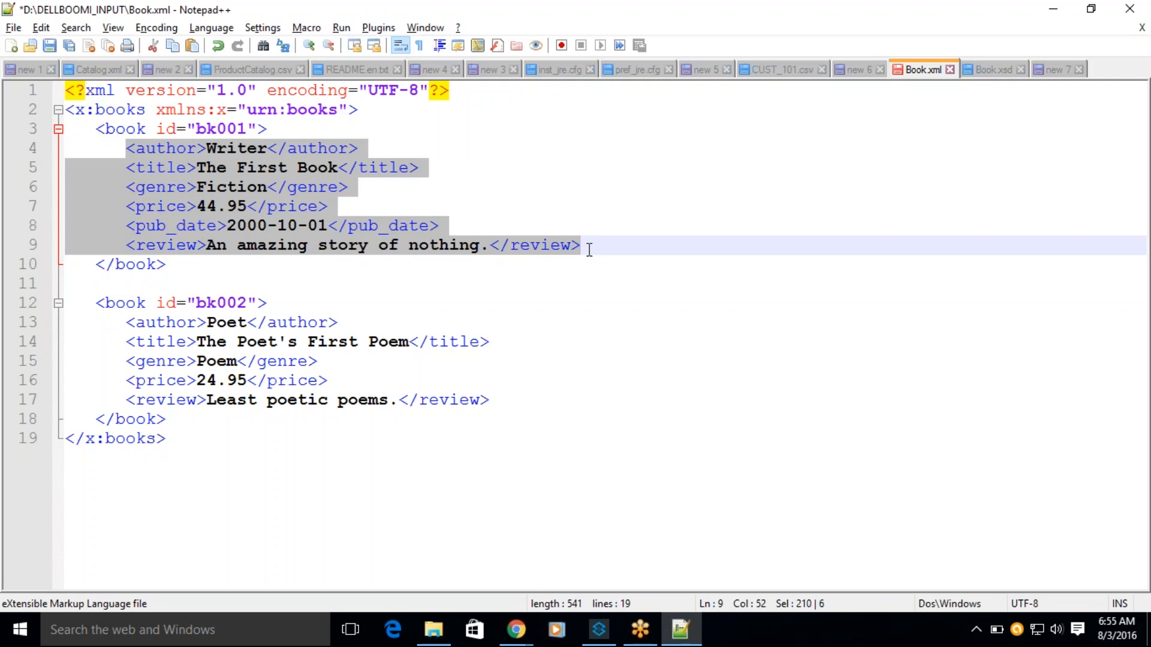
{"action": "double_click", "coordinate": [122, 136]}
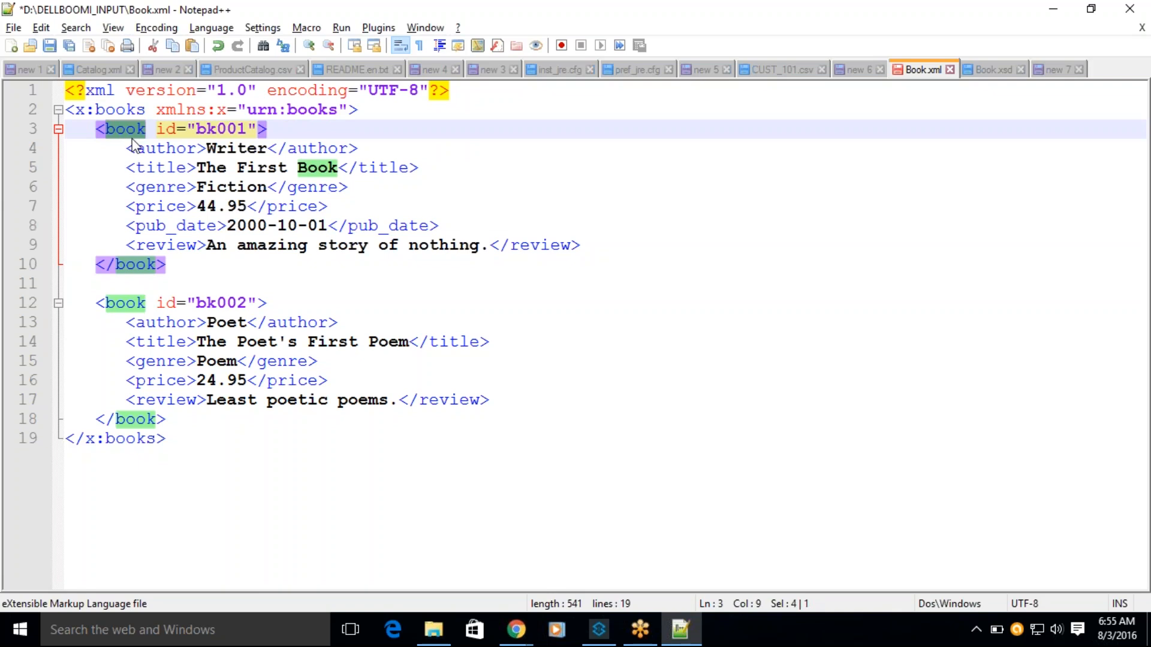
{"action": "left_click", "coordinate": [133, 145]}
{"action": "left_click_drag", "start_coordinate": [125, 148], "coordinate": [617, 246]}
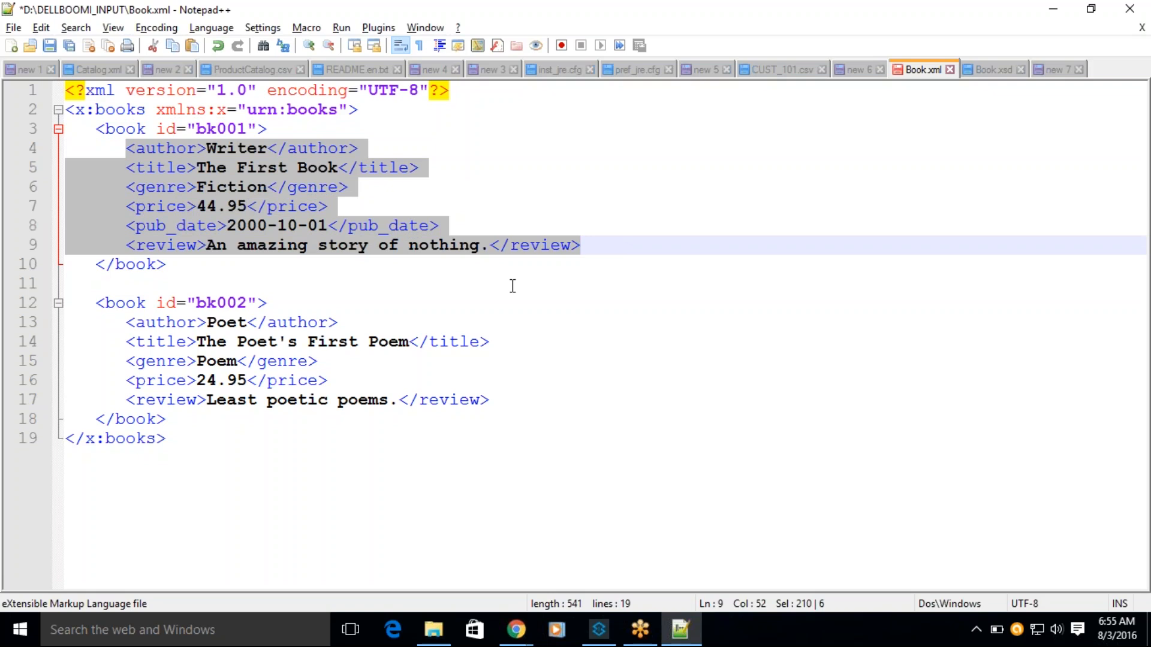
Step: Highlight the second book's author tag and the root element's books name to examine the nesting
{"action": "left_click", "coordinate": [135, 361]}
{"action": "left_click", "coordinate": [159, 324]}
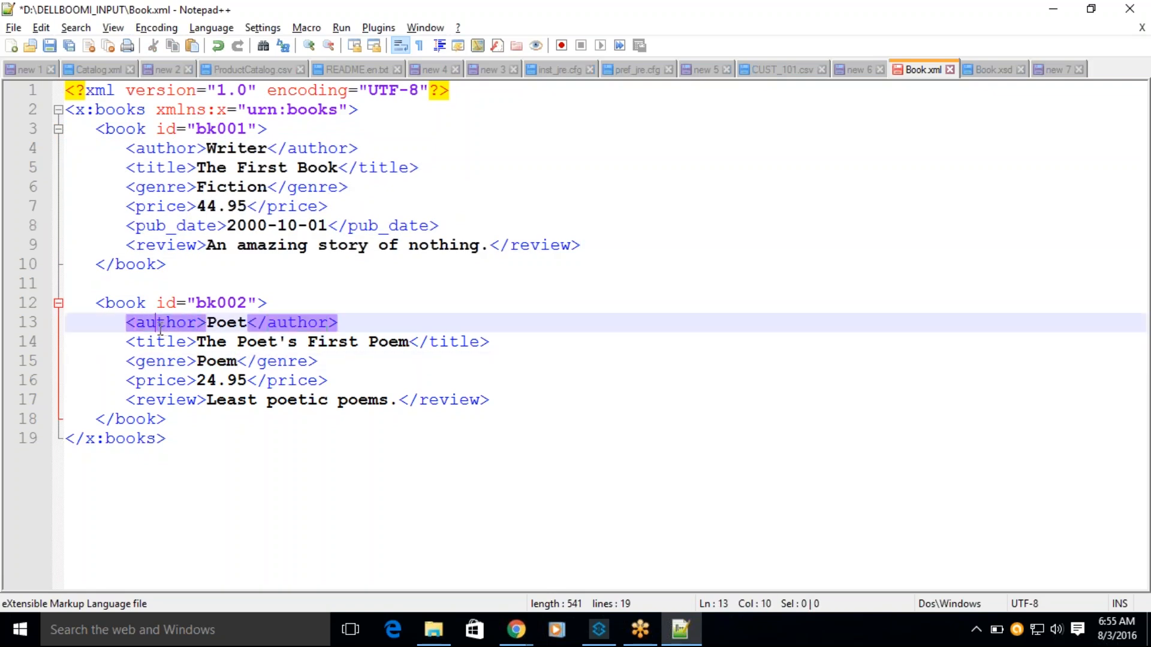
{"action": "double_click", "coordinate": [160, 323]}
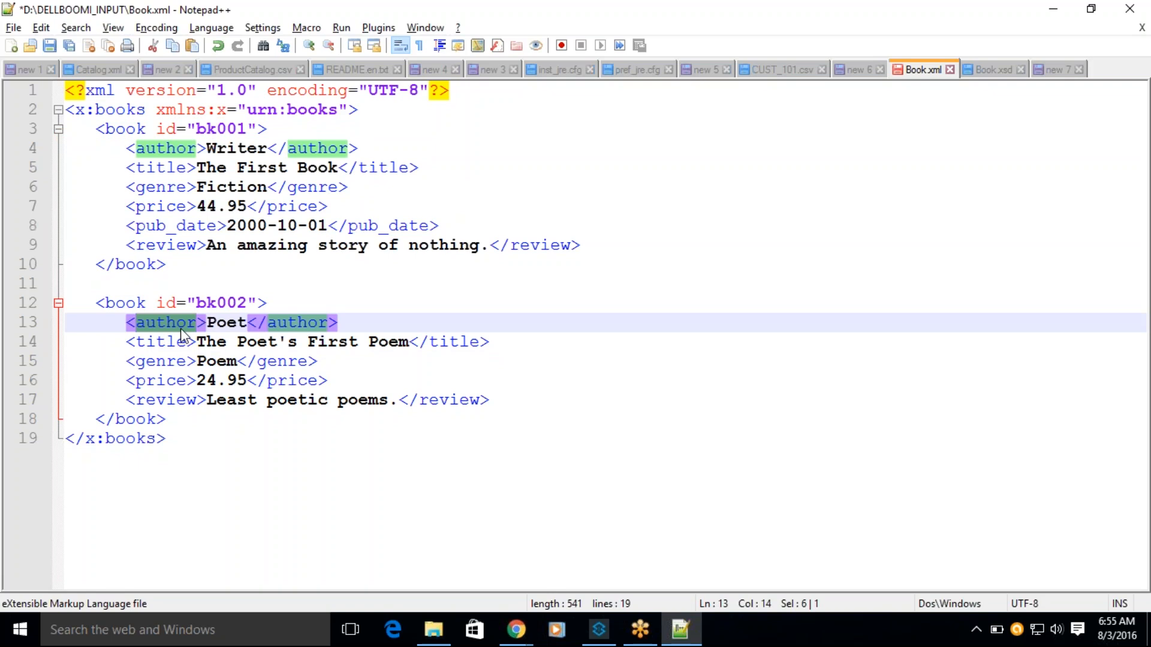
{"action": "double_click", "coordinate": [111, 114]}
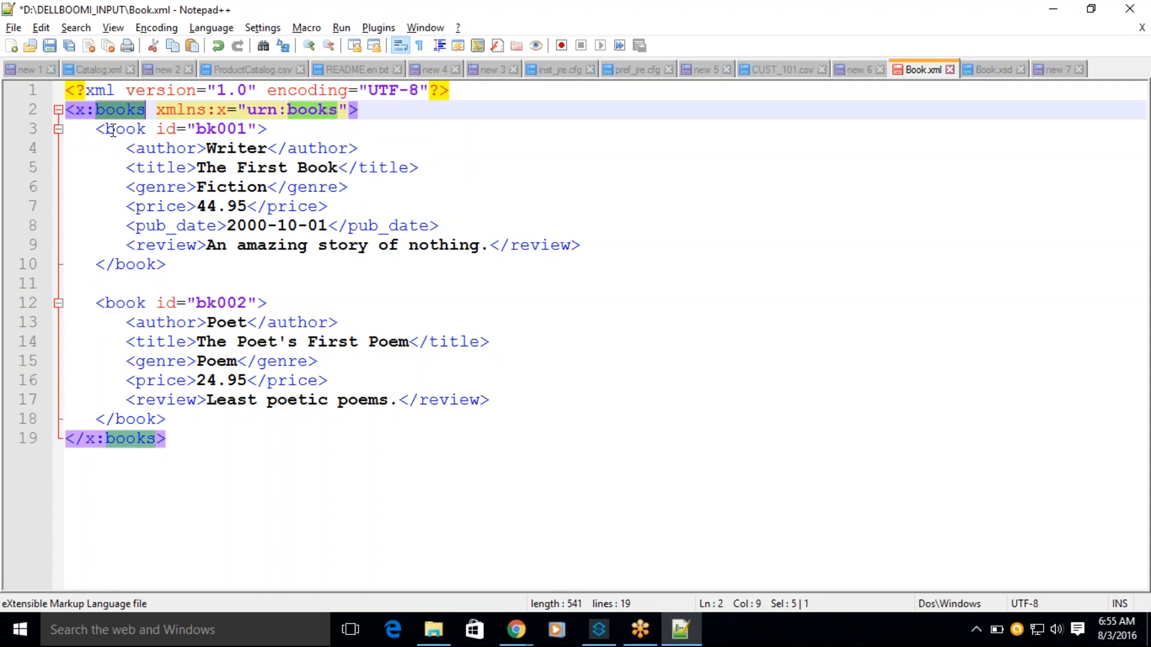
{"action": "left_click", "coordinate": [175, 264]}
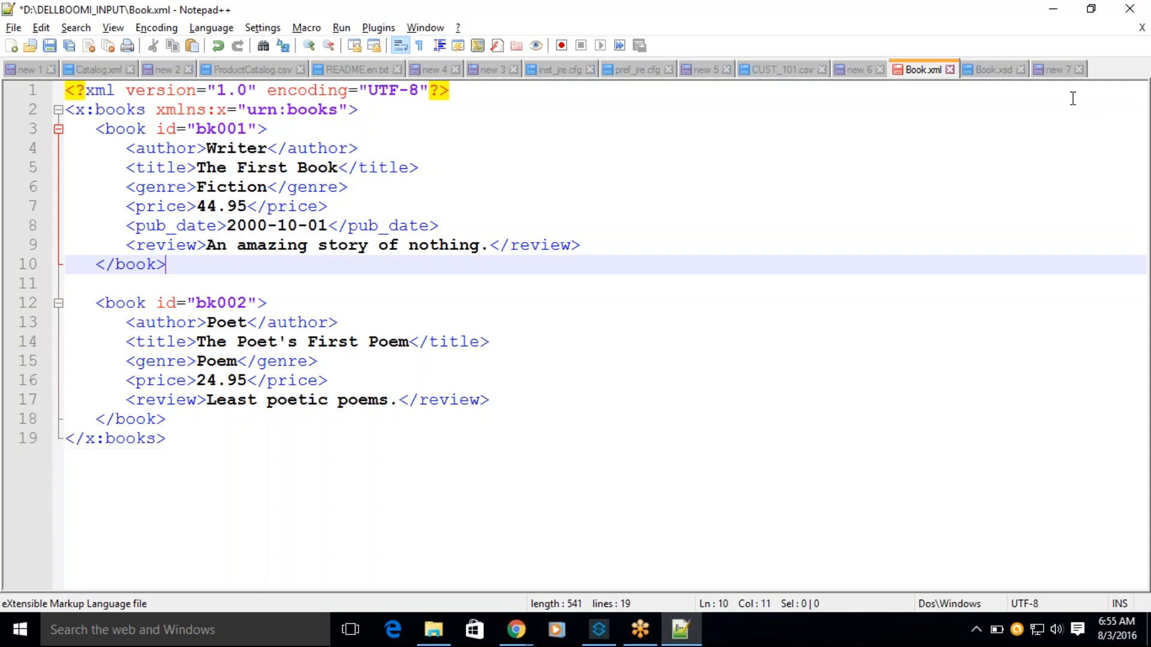
Step: Review the root element note in new 7 by highlighting part of it, and return to Book.xml
{"action": "left_click", "coordinate": [1053, 70]}
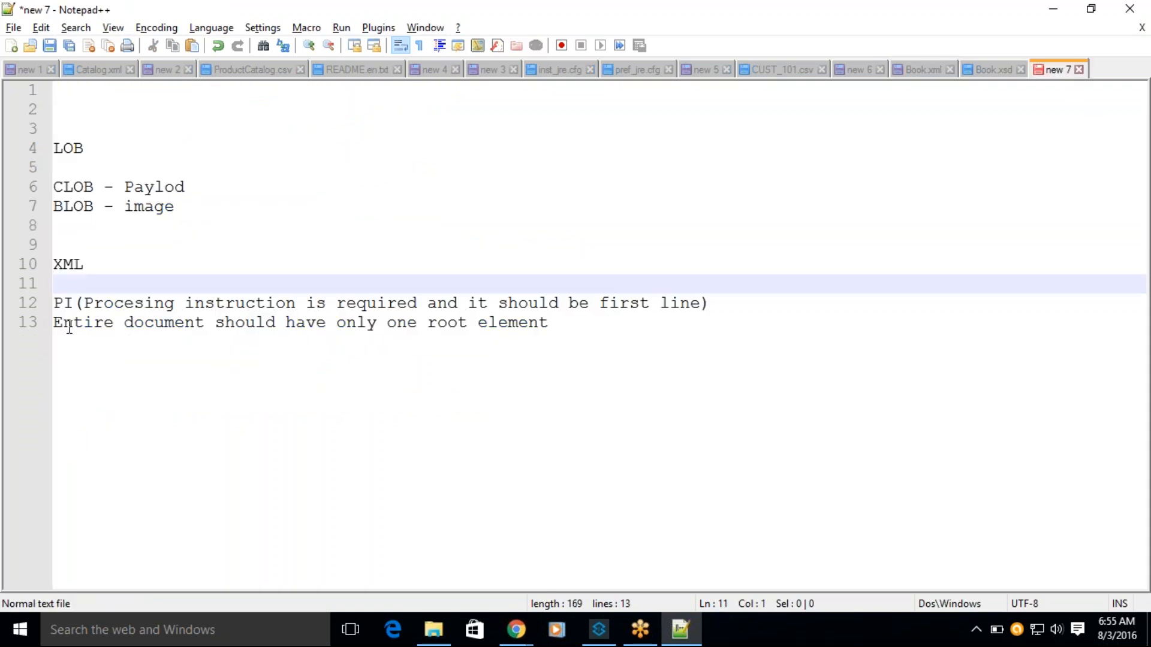
{"action": "left_click_drag", "start_coordinate": [70, 328], "coordinate": [154, 332]}
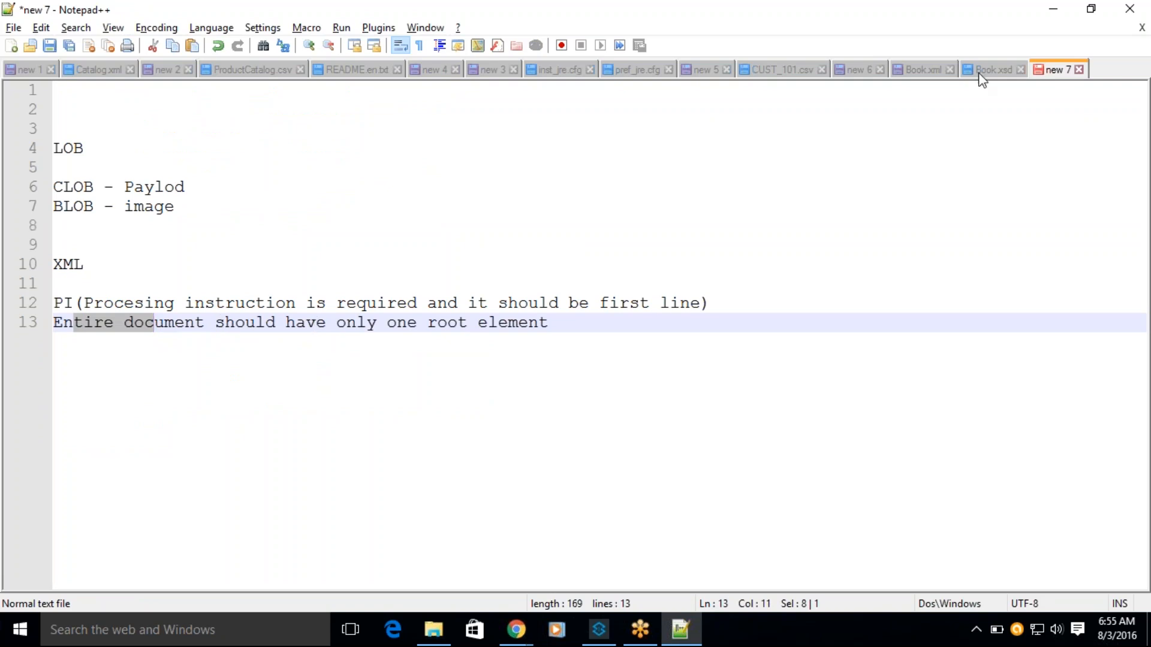
{"action": "left_click", "coordinate": [926, 70]}
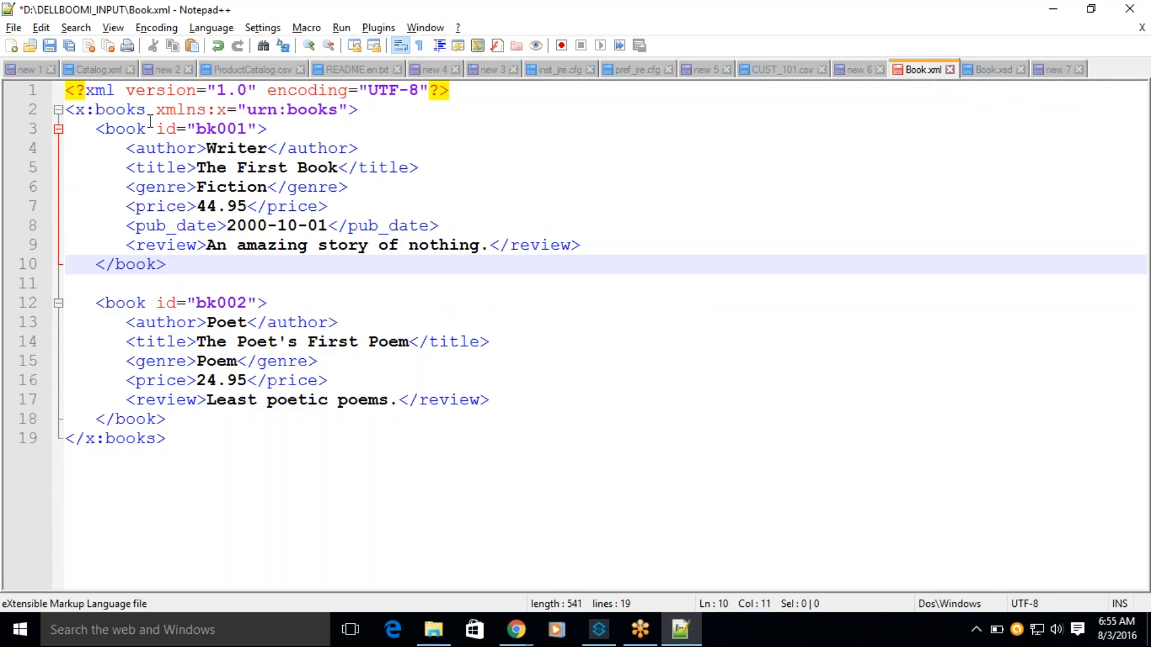
Step: Highlight the root element's books name, and collapse and re-expand the whole root element
{"action": "double_click", "coordinate": [108, 111]}
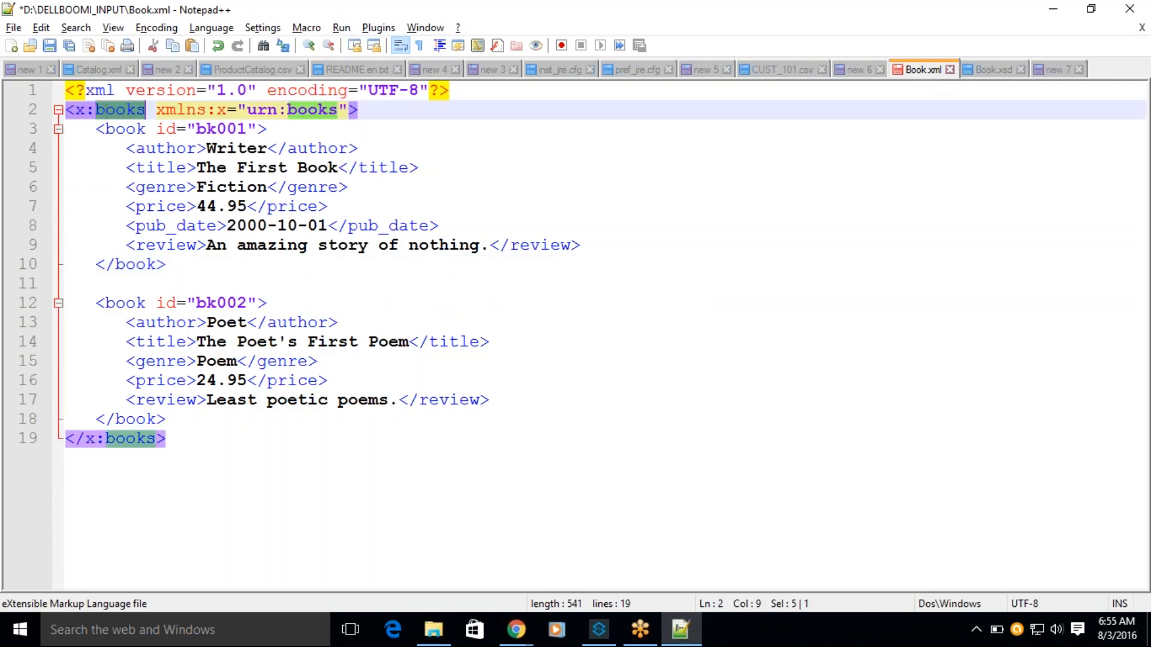
{"action": "left_click", "coordinate": [58, 109]}
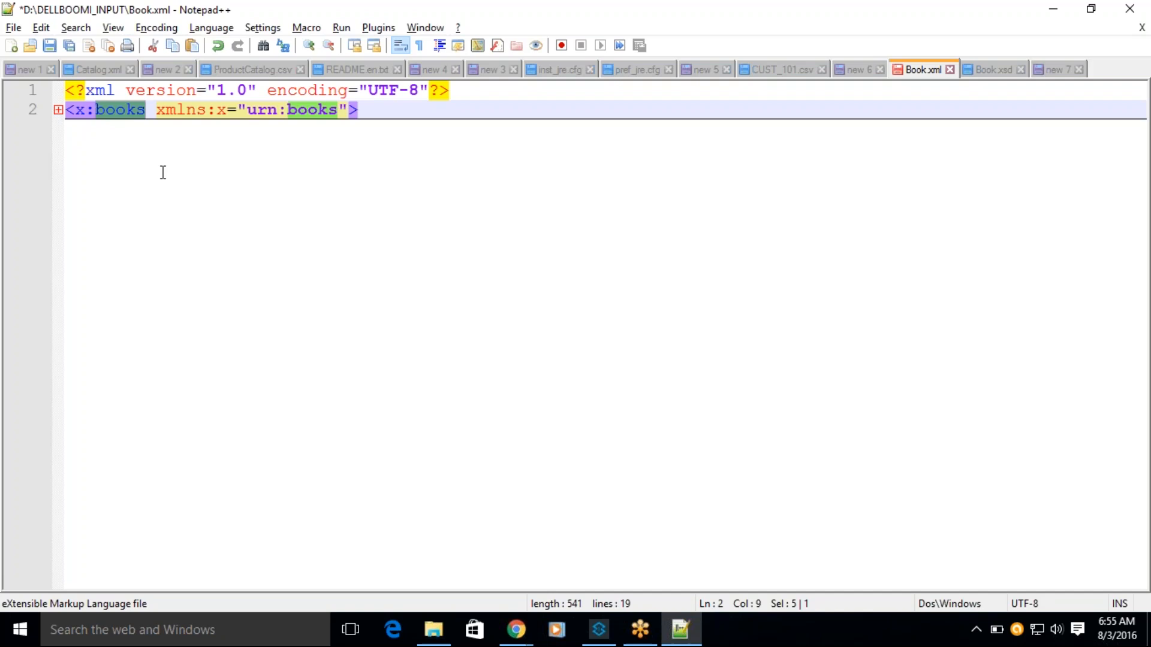
{"action": "left_click", "coordinate": [58, 110]}
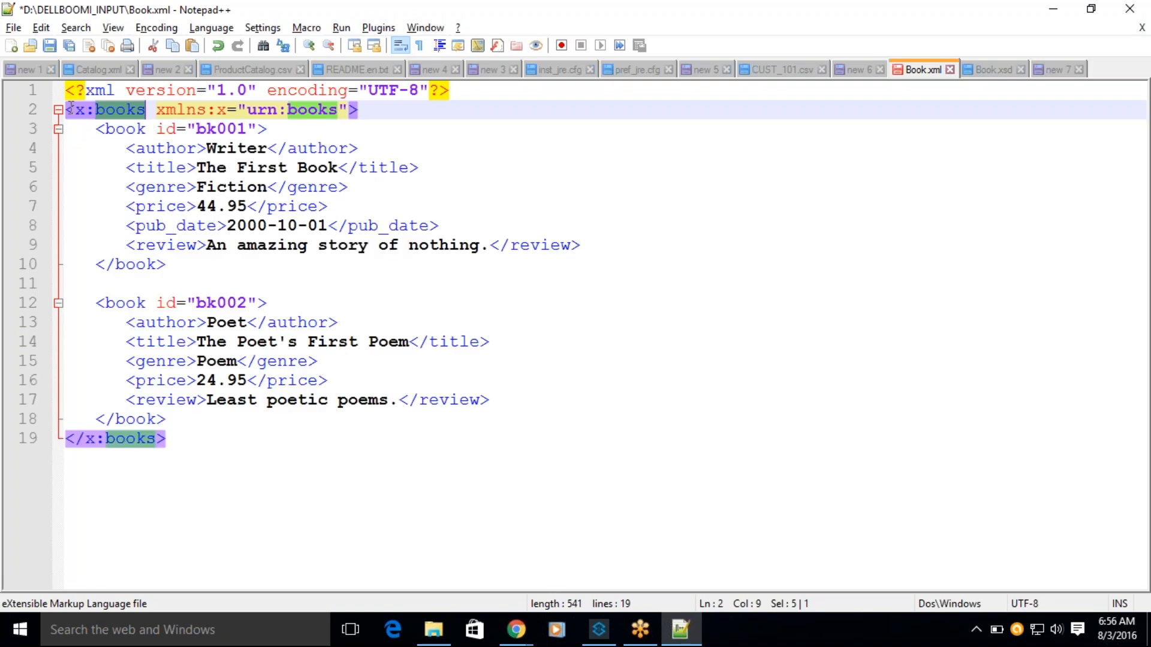
Step: Duplicate the entire x:books element with both books directly below its closing tag to demonstrate a second root
{"action": "left_click_drag", "start_coordinate": [67, 110], "coordinate": [211, 454]}
{"action": "key", "text": "ctrl+c"}
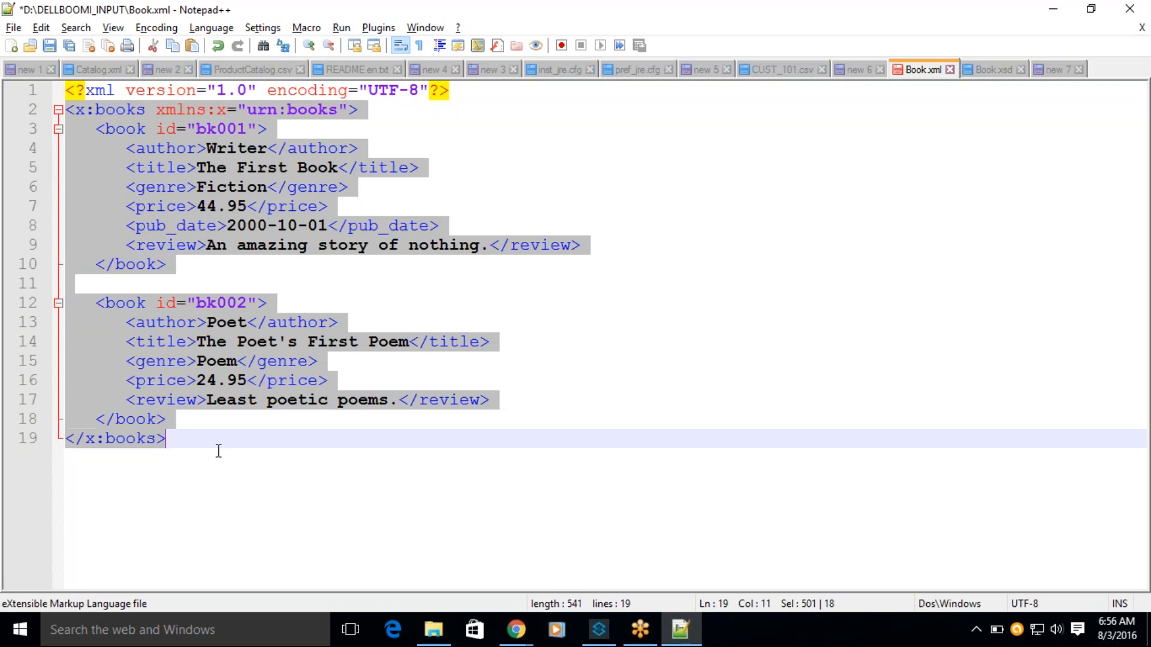
{"action": "left_click", "coordinate": [218, 454]}
{"action": "key", "text": "Return"}
{"action": "key", "text": "ctrl+v"}
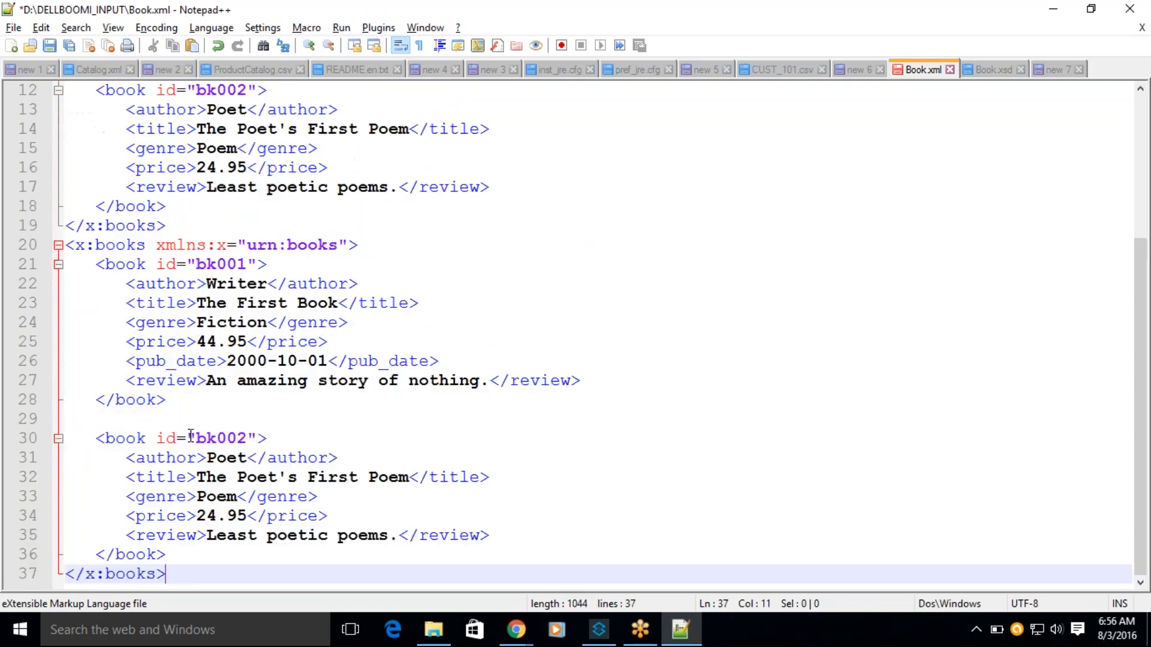
Step: Collapse both x:books root elements and highlight the books name in each to compare them
{"action": "scroll", "coordinate": [186, 420], "scroll_direction": "up", "scroll_amount": 4}
{"action": "left_click", "coordinate": [57, 111]}
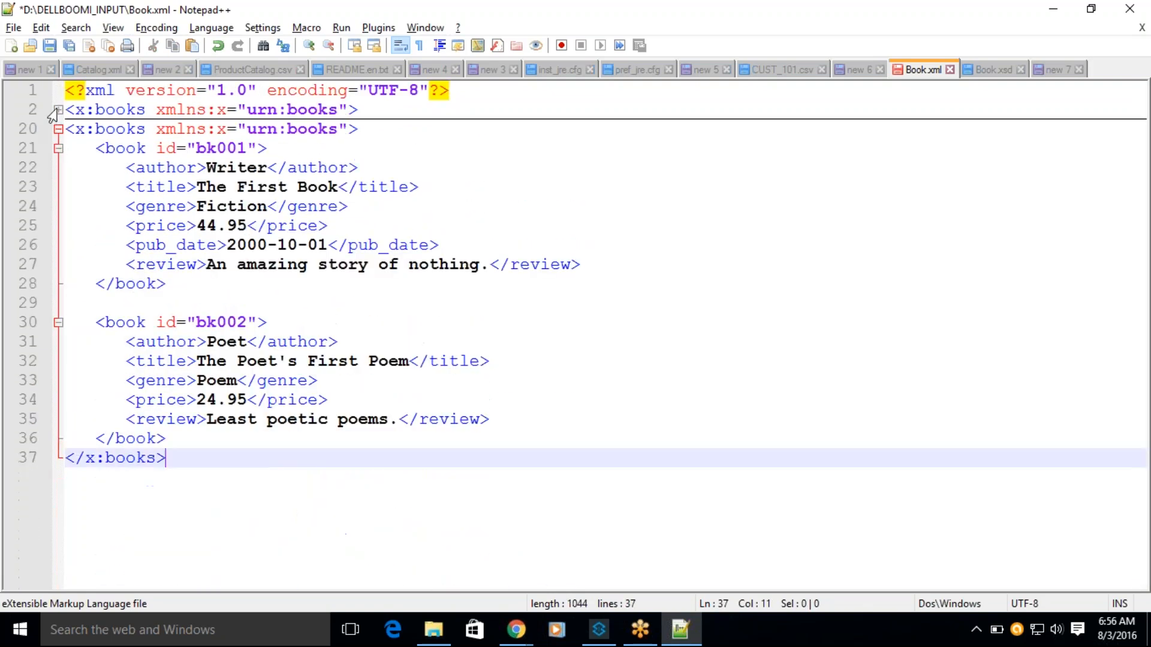
{"action": "left_click", "coordinate": [58, 129]}
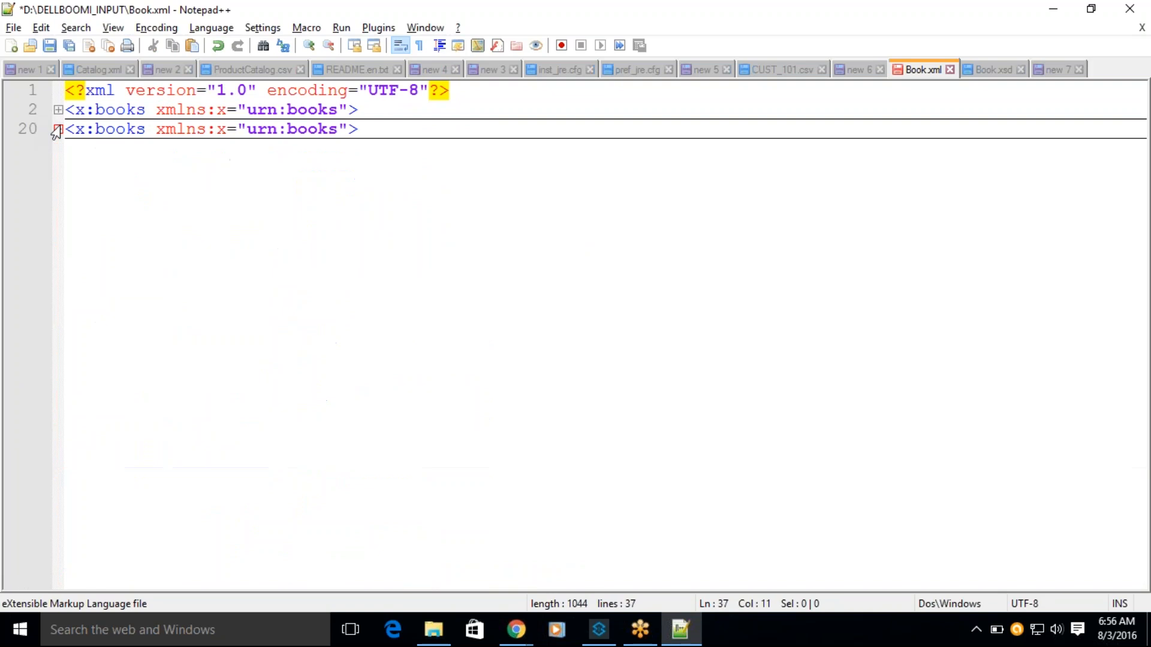
{"action": "double_click", "coordinate": [123, 109]}
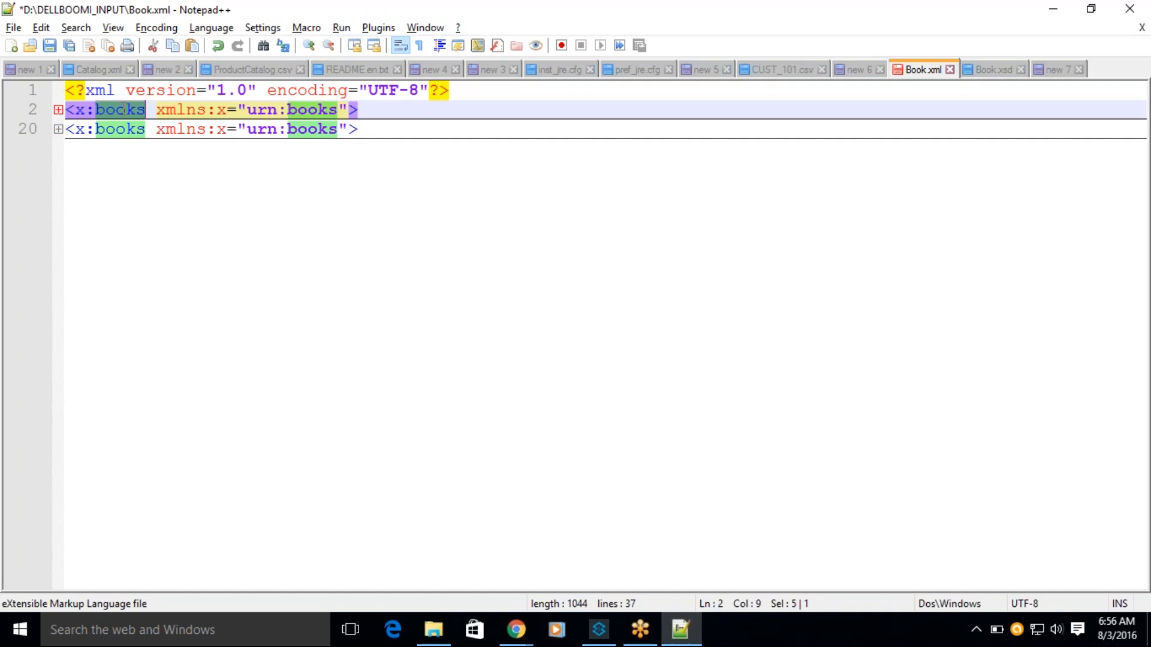
{"action": "left_click", "coordinate": [117, 130]}
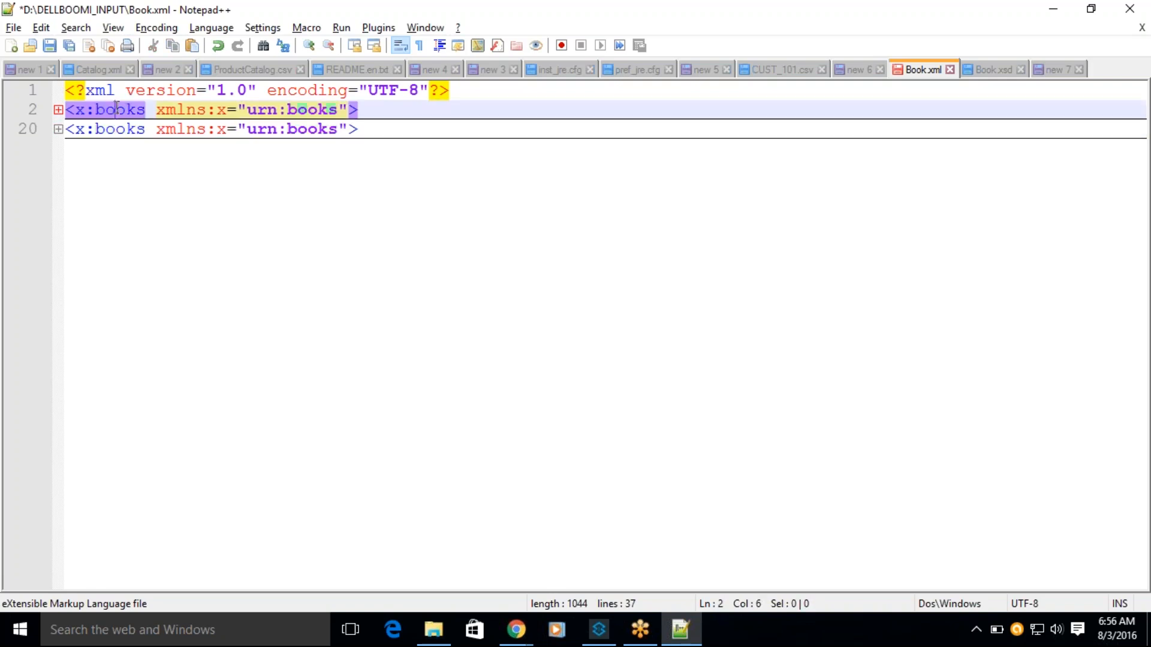
{"action": "left_click", "coordinate": [116, 130]}
{"action": "double_click", "coordinate": [117, 130]}
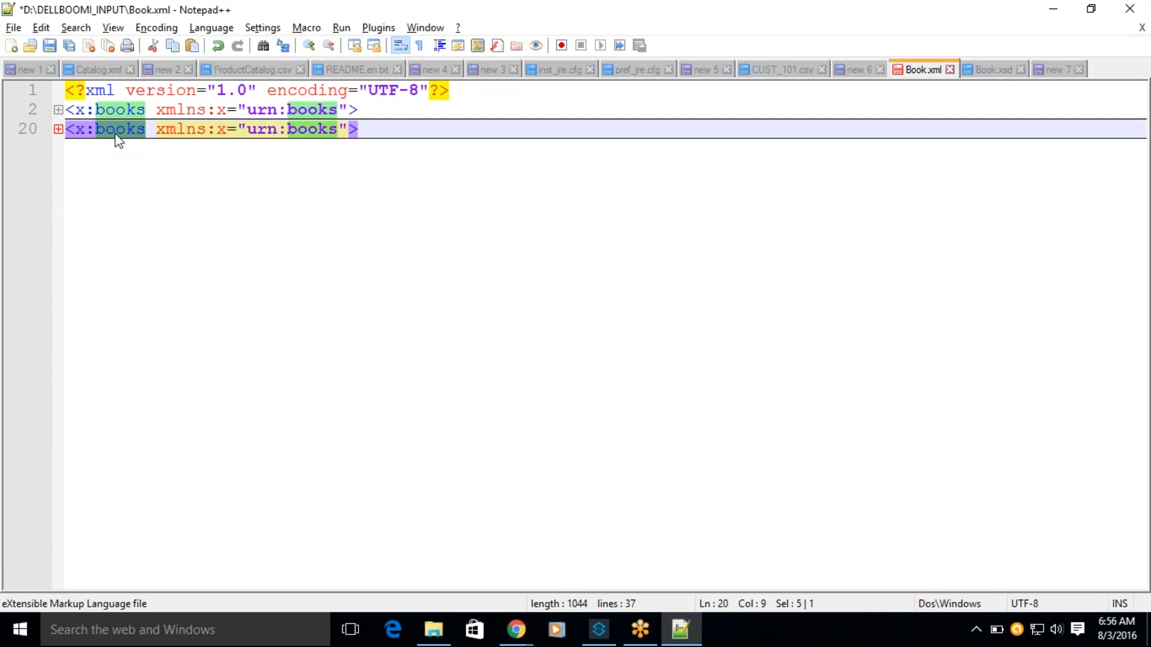
Step: Expand the first root element, collapse its bk001 and bk002 books, and highlight the first book's tag name
{"action": "left_click", "coordinate": [59, 110]}
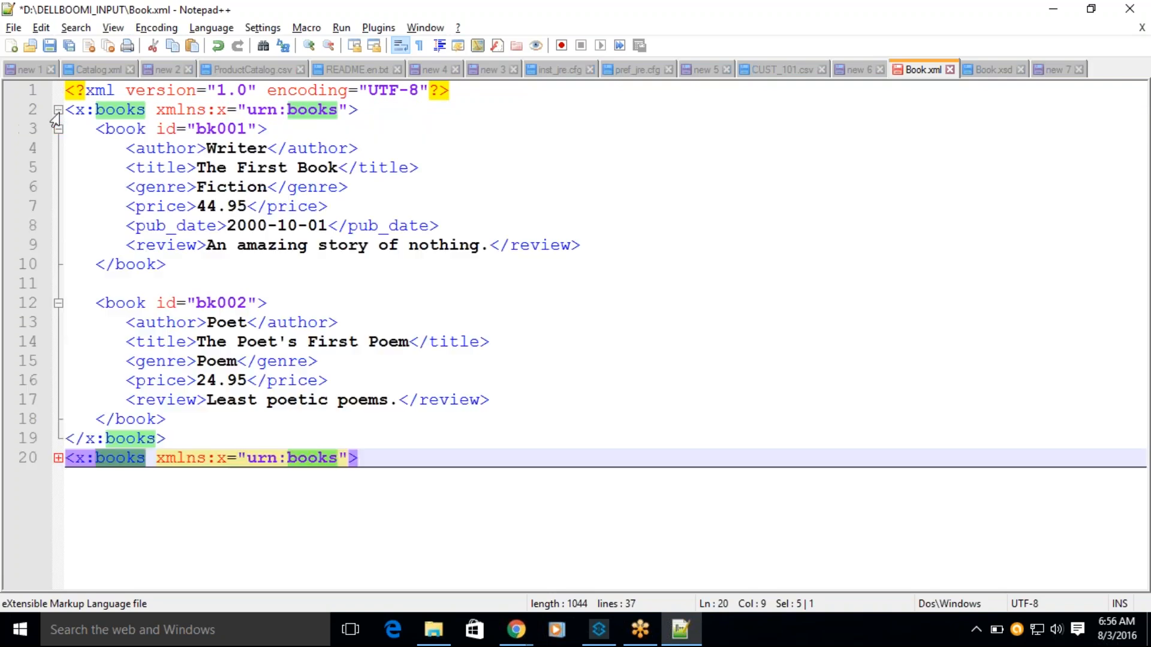
{"action": "left_click", "coordinate": [58, 129]}
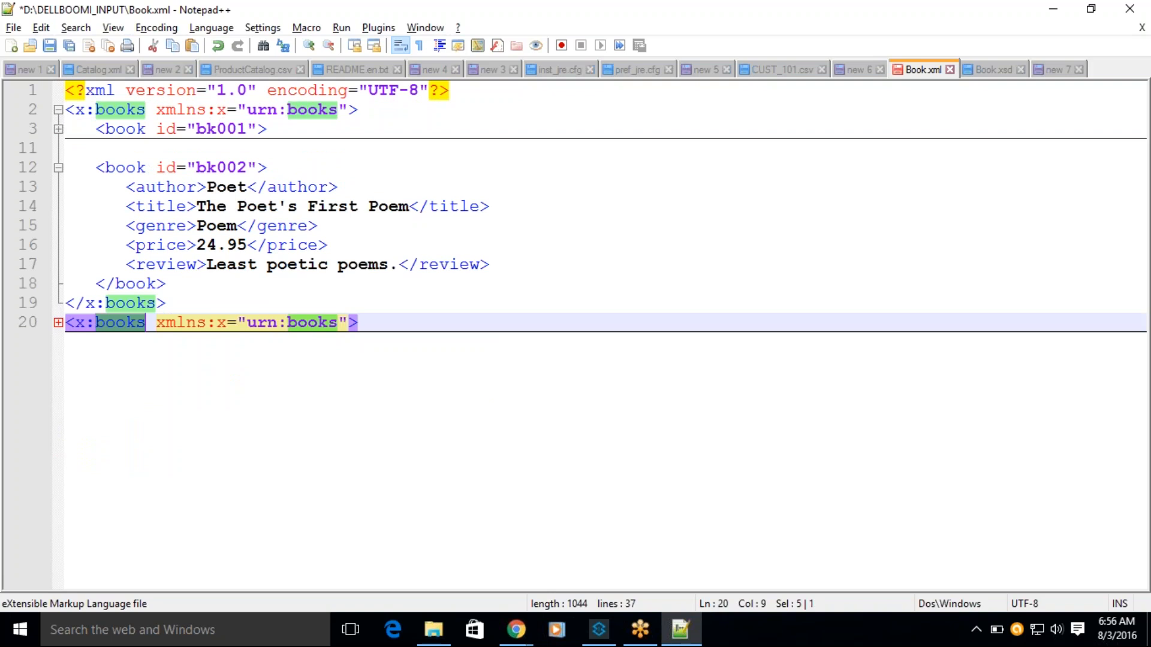
{"action": "left_click", "coordinate": [58, 168]}
{"action": "double_click", "coordinate": [123, 129]}
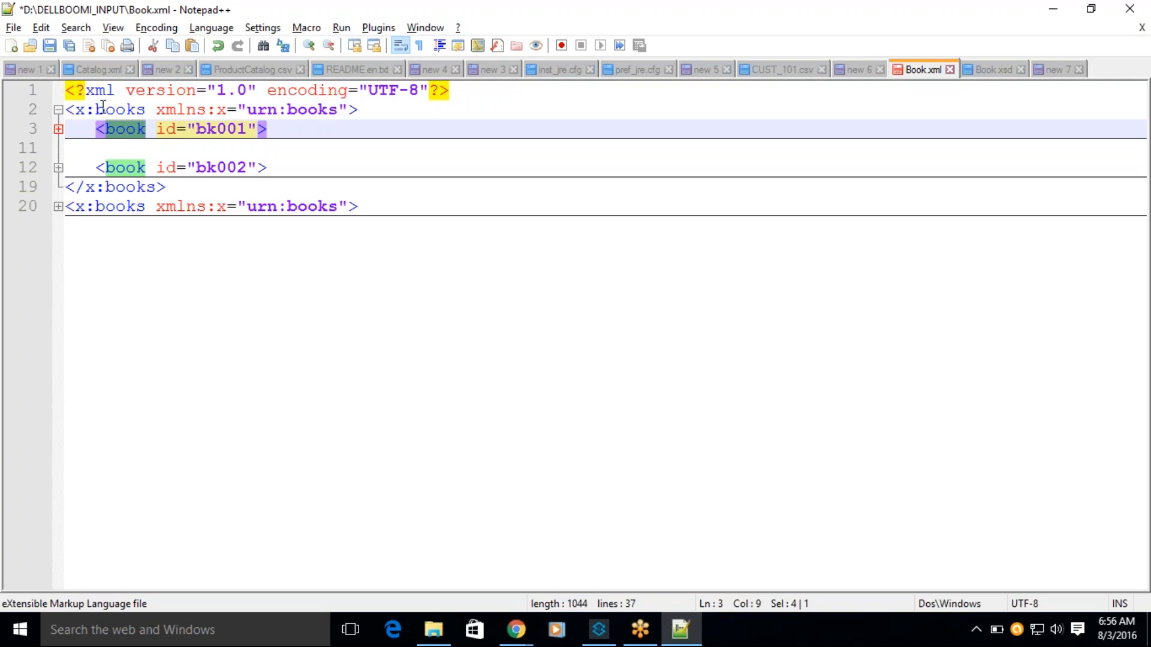
Step: Expand the duplicate x:books element and delete it from Book.xml
{"action": "left_click", "coordinate": [58, 206]}
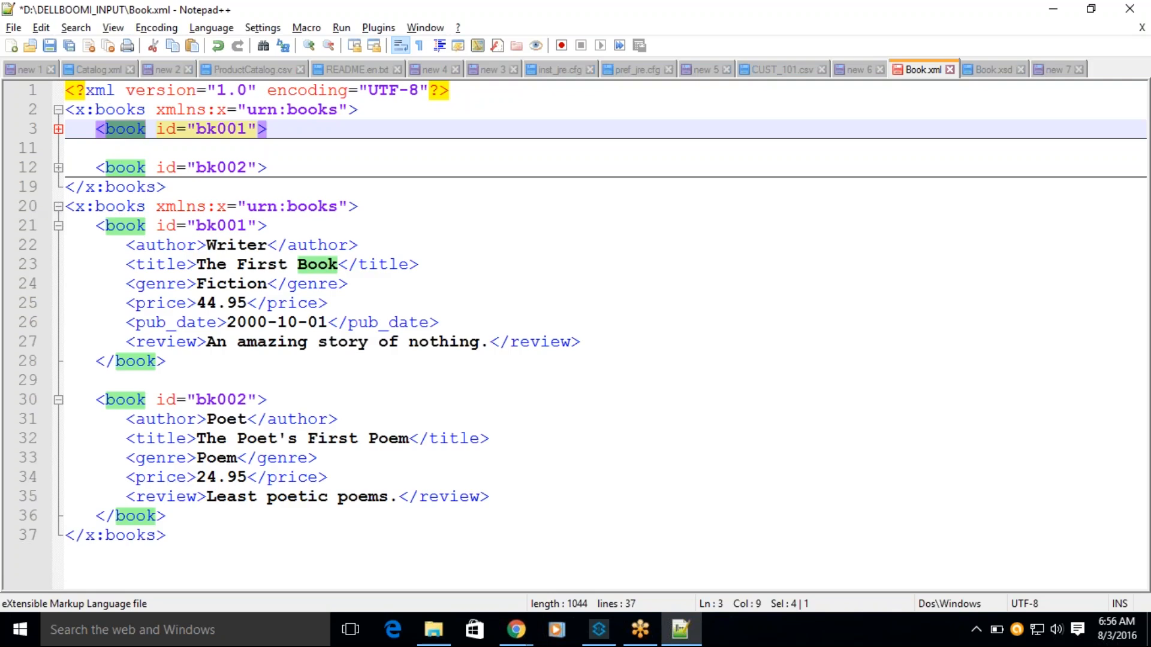
{"action": "left_click_drag", "start_coordinate": [68, 206], "coordinate": [236, 550]}
{"action": "key", "text": "Delete"}
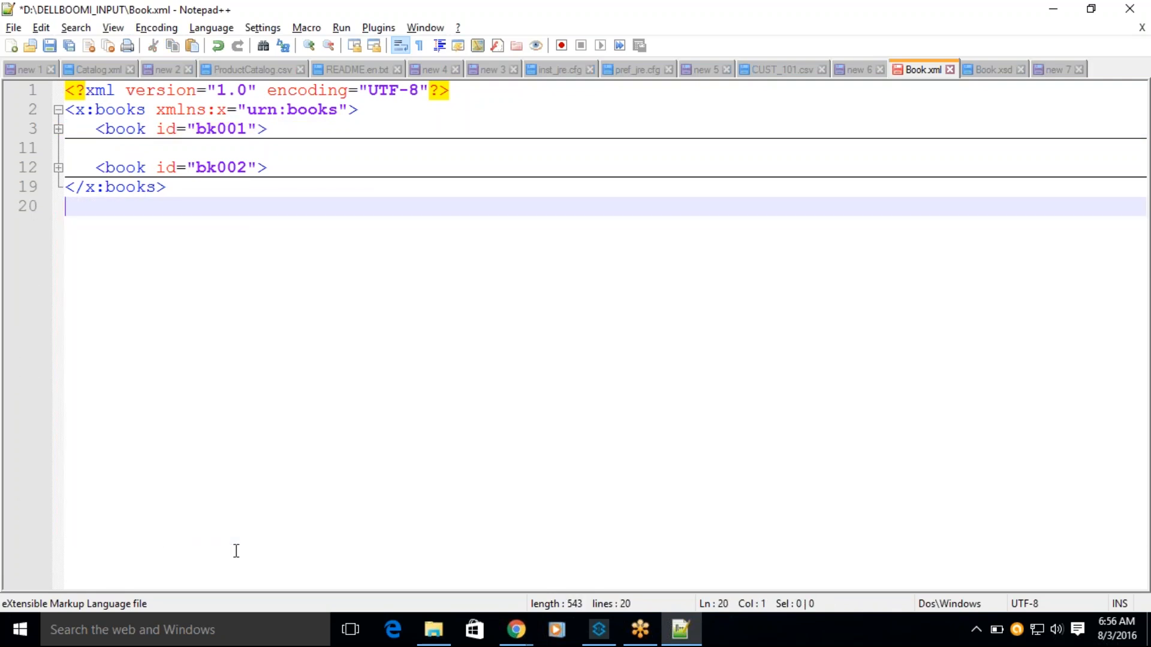
Step: Add the headings "Well formed xml - syntax" and "Valid xml" below the root element note in new 7
{"action": "left_click", "coordinate": [1054, 69]}
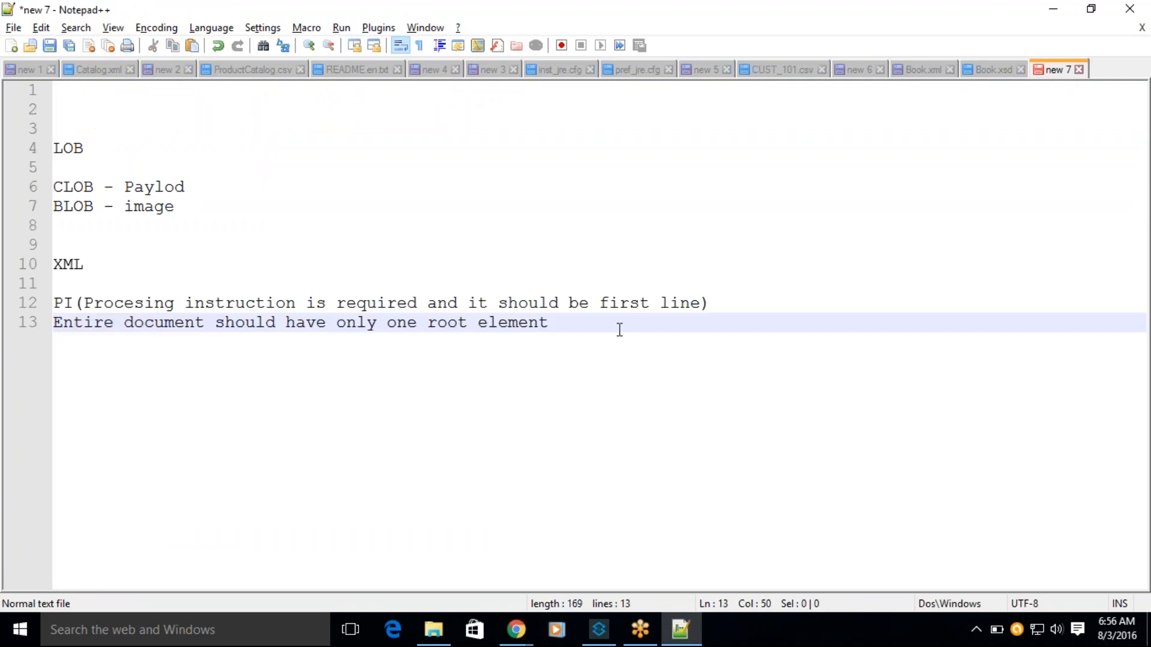
{"action": "key", "text": "Return"}
{"action": "key", "text": "Return"}
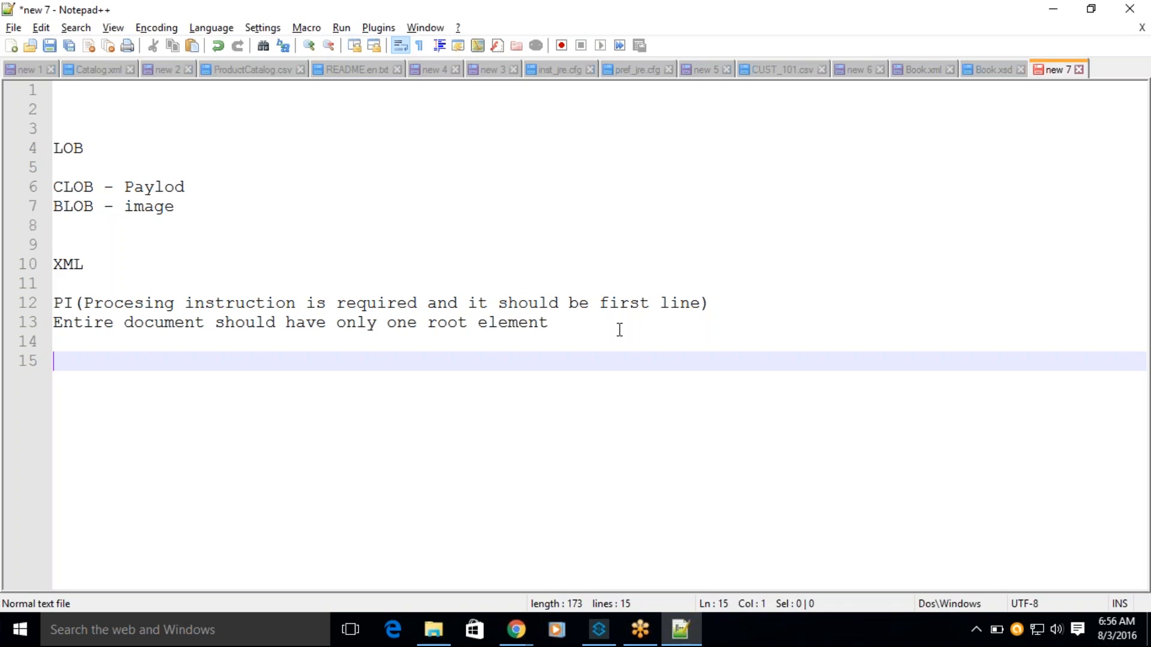
{"action": "type", "text": "Well formed xml"}
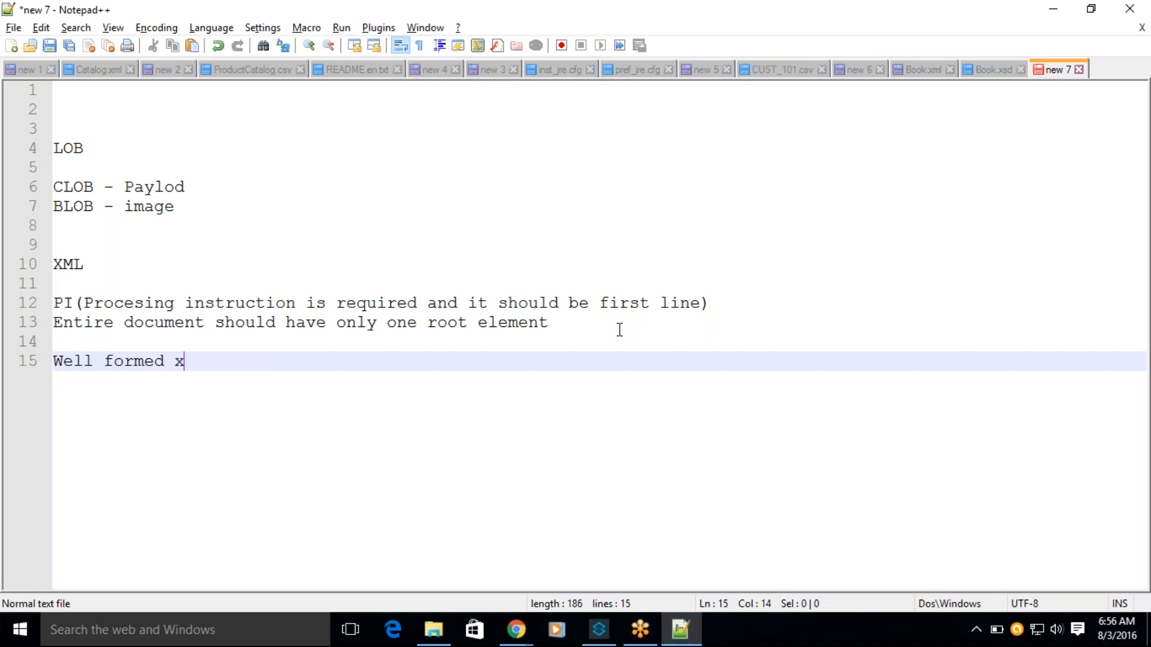
{"action": "key", "text": "Return"}
{"action": "key", "text": "Return"}
{"action": "type", "text": "Valid xml"}
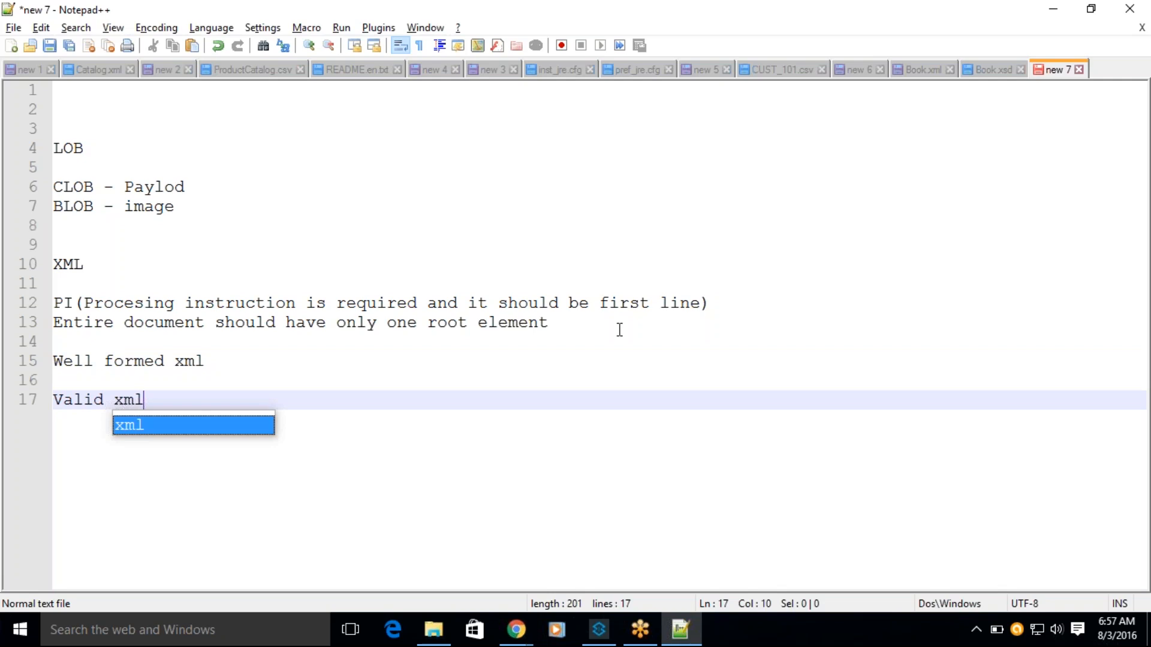
{"action": "left_click", "coordinate": [330, 365]}
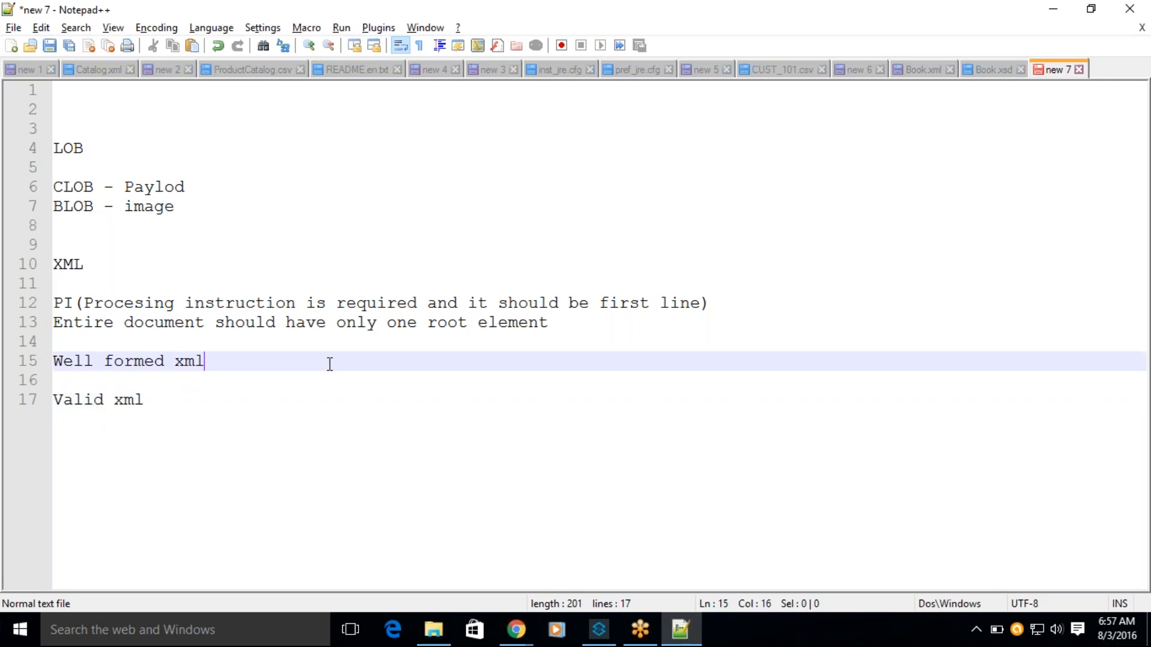
{"action": "type", "text": "- syntax"}
Step: Move the processing instruction and root element rules under the "Well formed xml - syntax" heading, indenting both lines
{"action": "left_click_drag", "start_coordinate": [600, 337], "coordinate": [53, 303]}
{"action": "key", "text": "ctrl+c"}
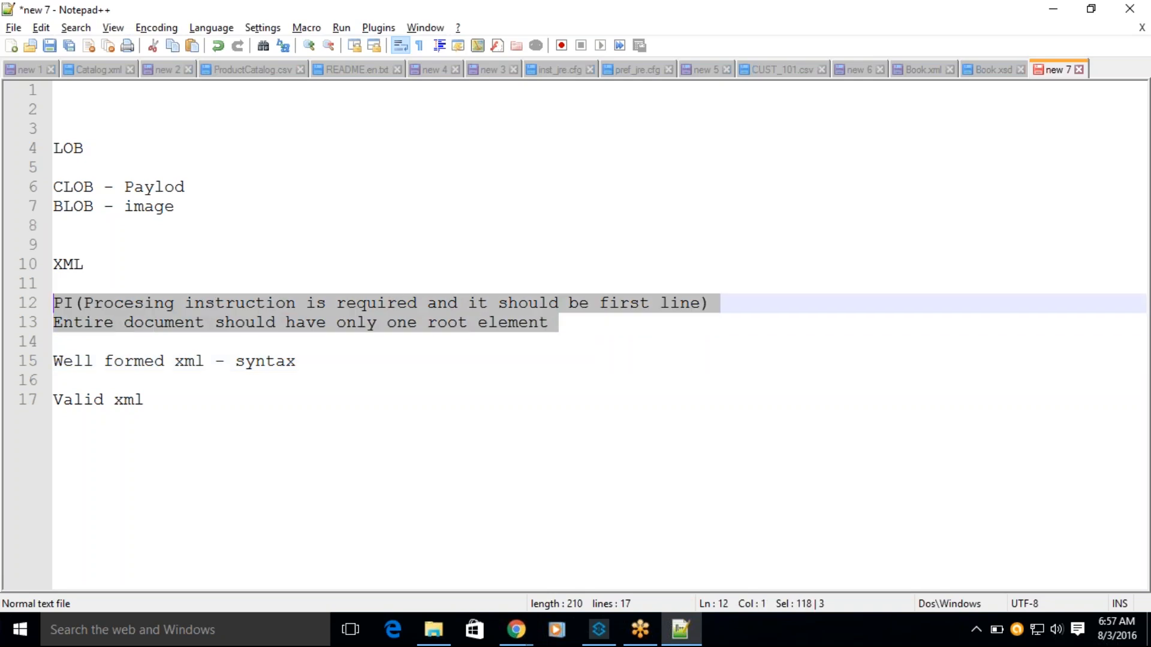
{"action": "key", "text": "Delete"}
{"action": "left_click", "coordinate": [85, 340]}
{"action": "key", "text": "Return"}
{"action": "key", "text": "Tab"}
{"action": "key", "text": "Return"}
{"action": "key", "text": "Up"}
{"action": "key", "text": "ctrl+v"}
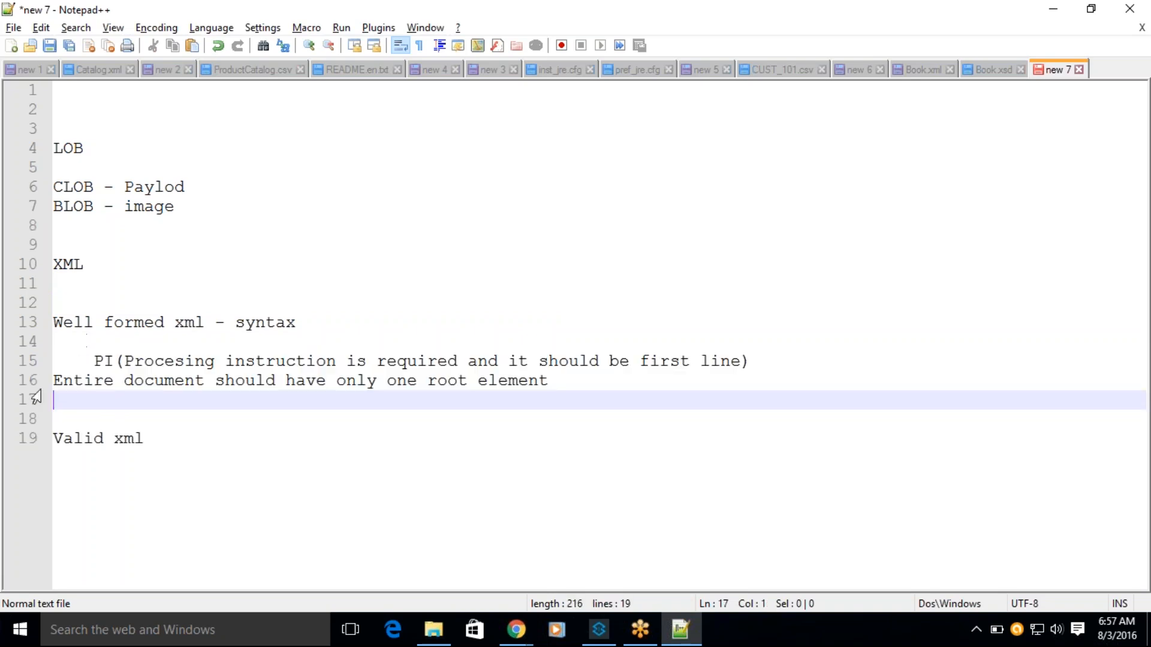
{"action": "left_click", "coordinate": [57, 383]}
{"action": "key", "text": "Tab"}
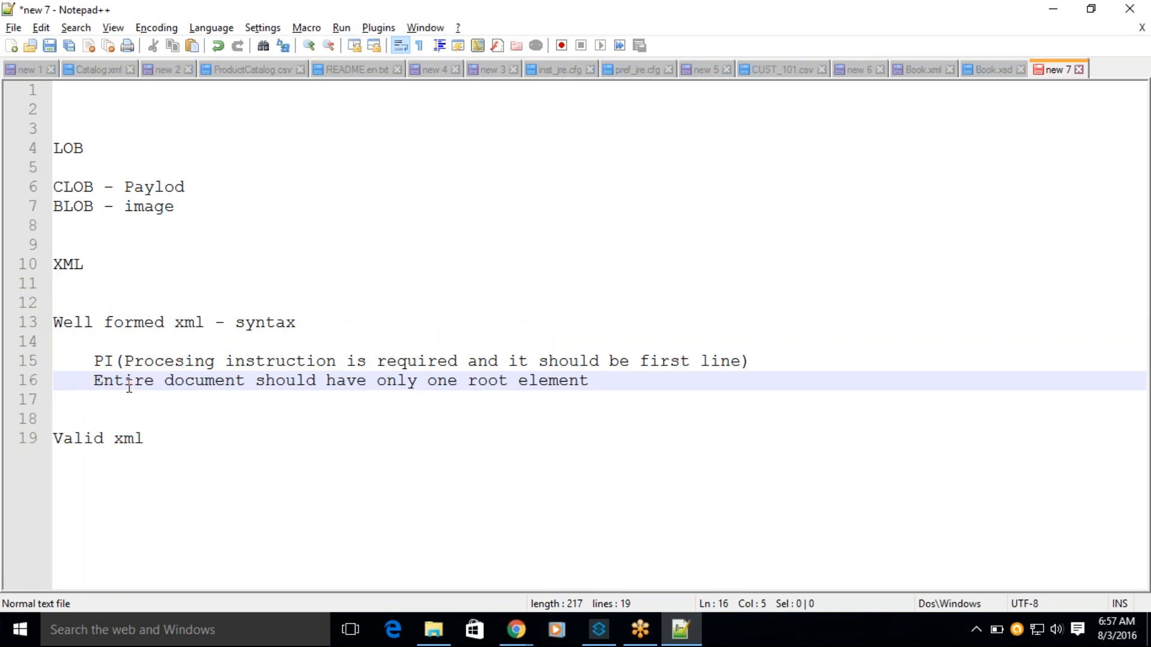
Step: Add the rule "every open tag should followed by closed tag respectively" below the root element rule
{"action": "left_click", "coordinate": [617, 384]}
{"action": "key", "text": "Return"}
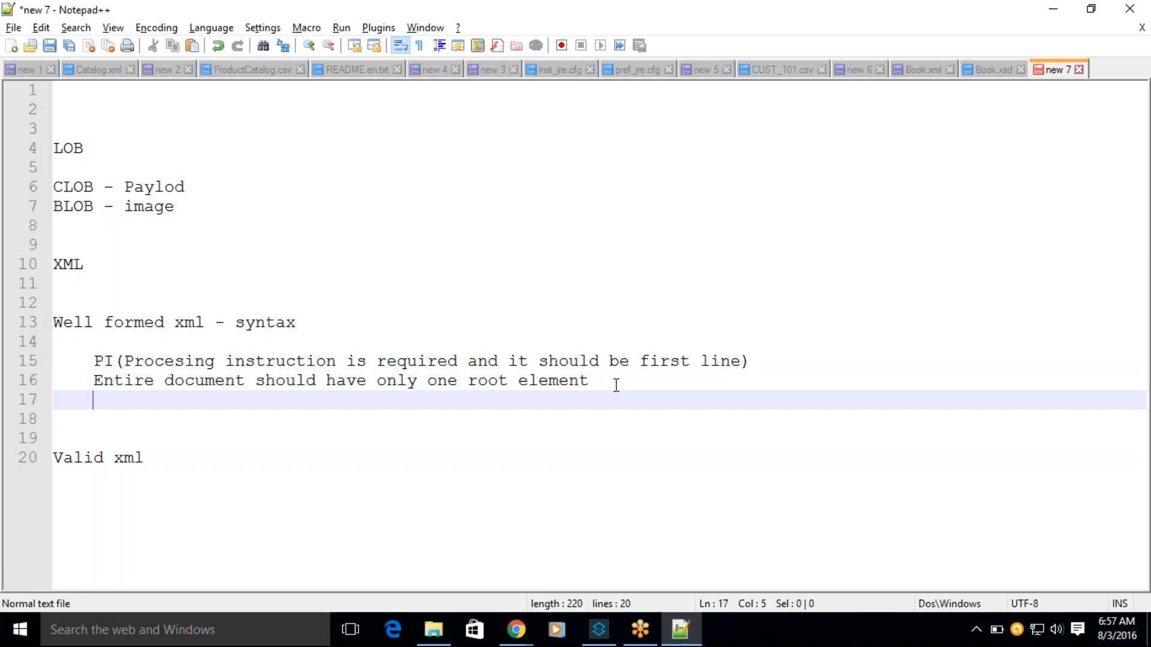
{"action": "type", "text": "every open tag"}
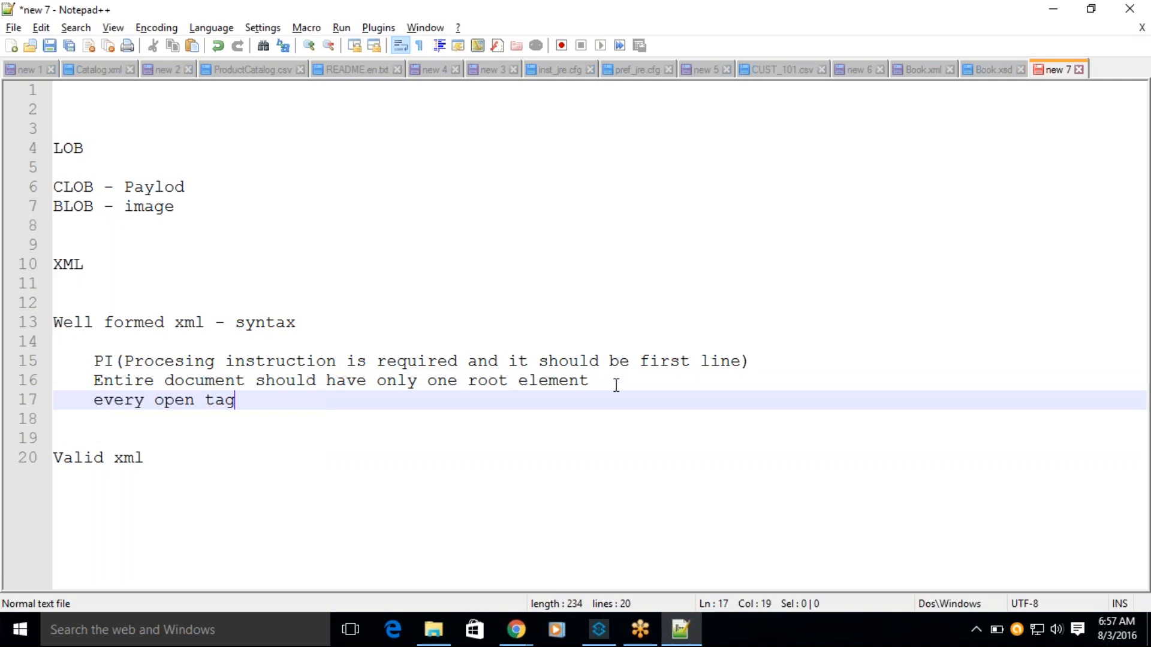
{"action": "type", "text": " should fo"}
{"action": "type", "text": "llo"}
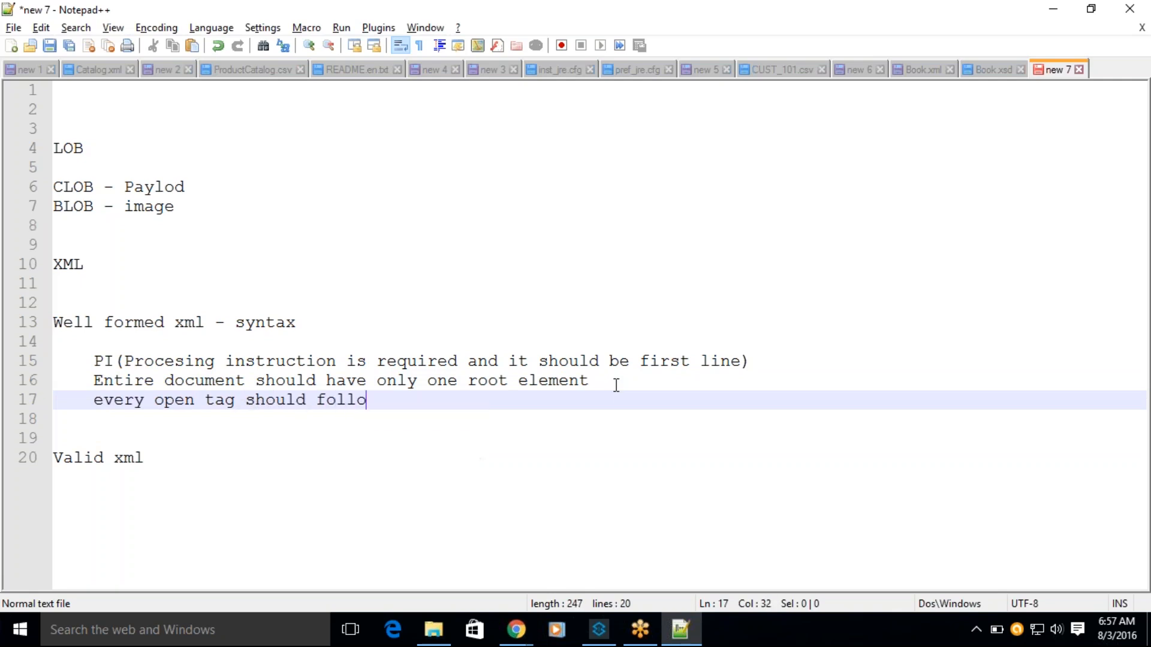
{"action": "type", "text": "wed by closed tag respectively"}
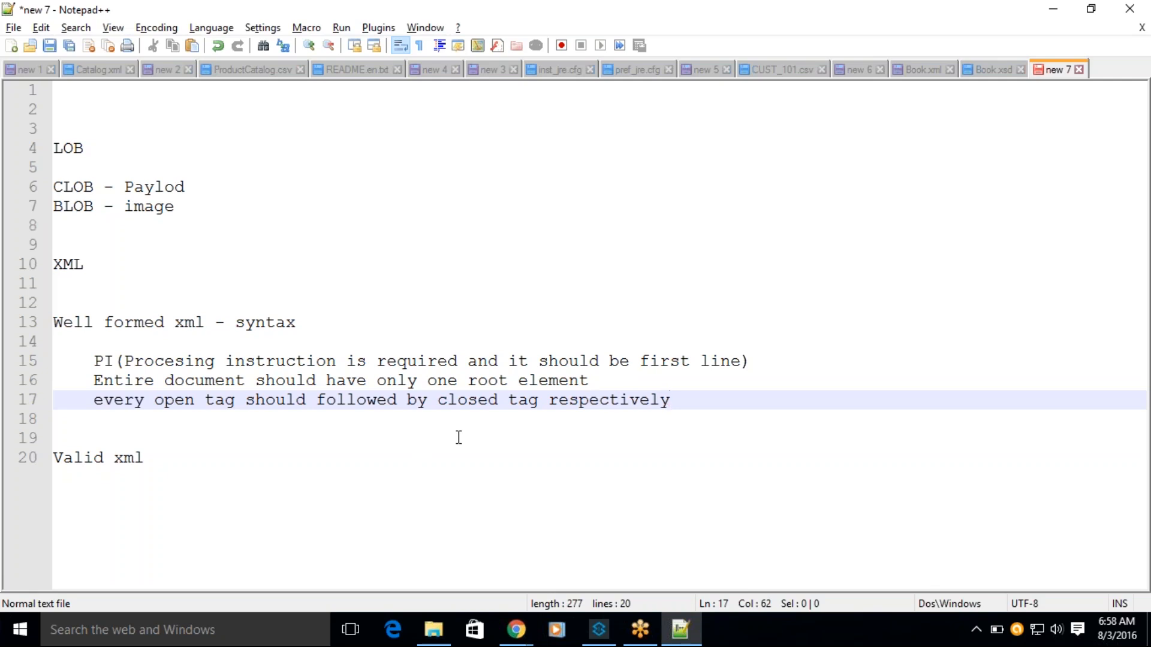
Step: Expand the first book in Book.xml and highlight its book, author, title, genre, price and pub_date tags to examine matching pairs
{"action": "left_click", "coordinate": [923, 72]}
{"action": "left_click", "coordinate": [57, 129]}
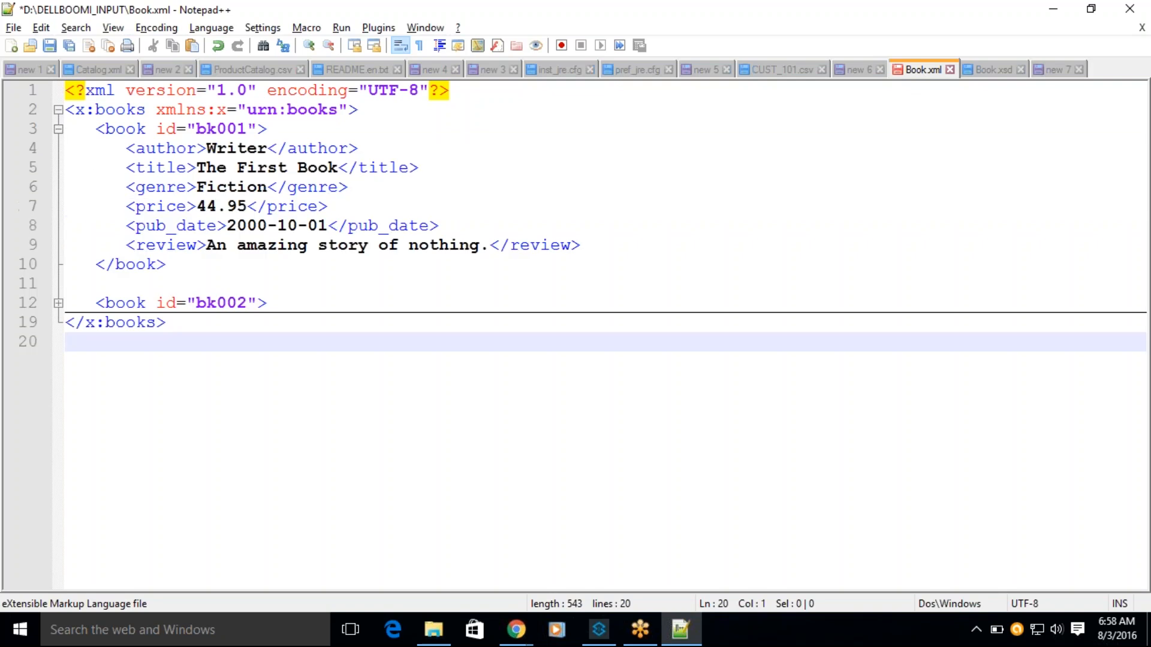
{"action": "double_click", "coordinate": [129, 129]}
{"action": "double_click", "coordinate": [155, 144]}
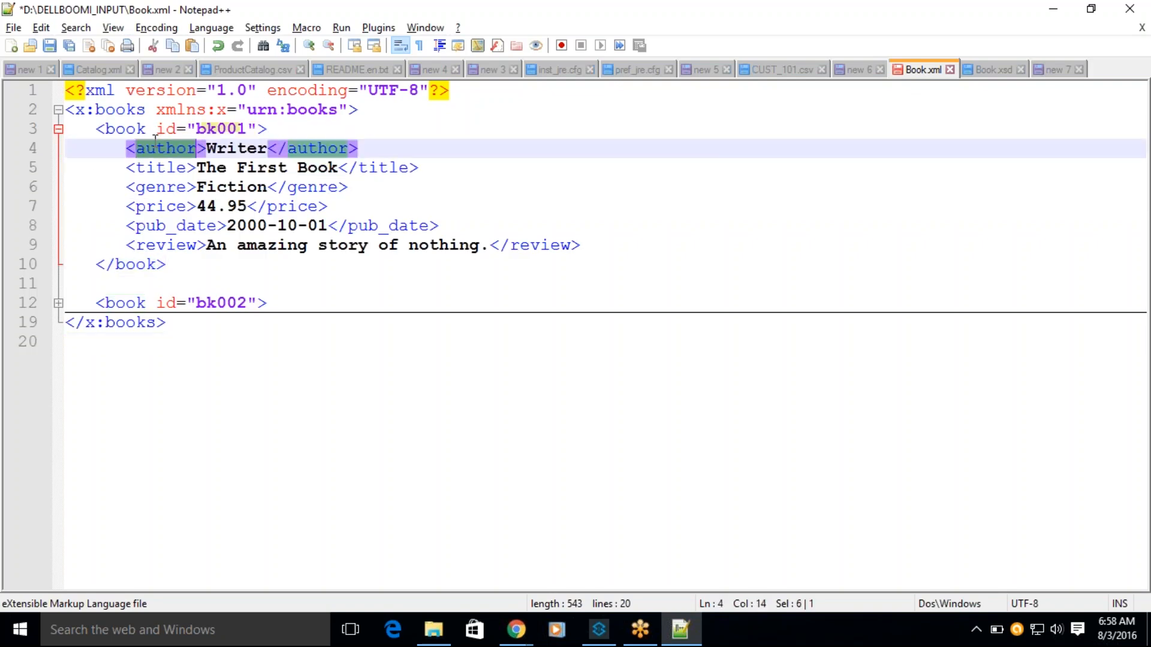
{"action": "double_click", "coordinate": [147, 167]}
{"action": "double_click", "coordinate": [157, 188]}
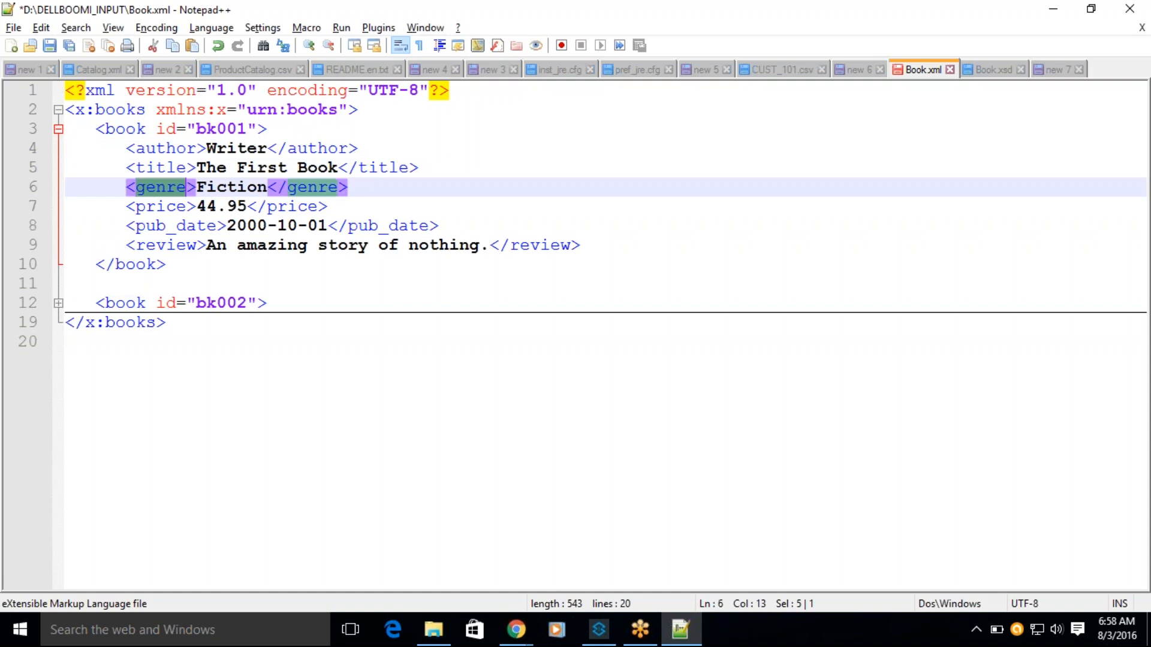
{"action": "double_click", "coordinate": [152, 206]}
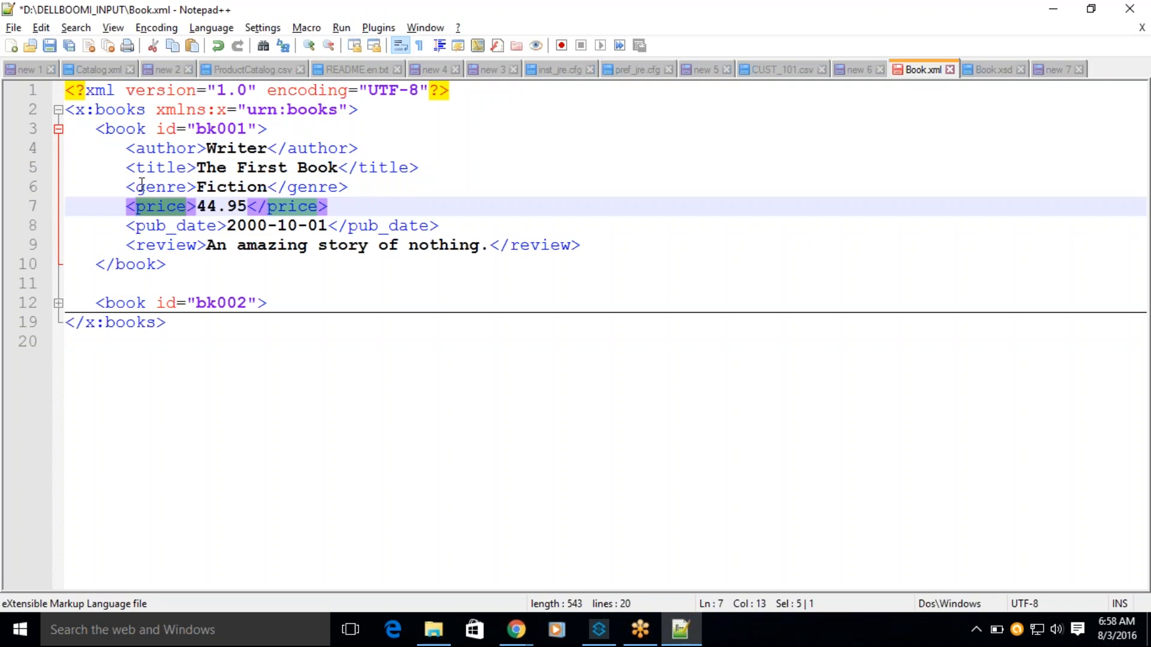
{"action": "double_click", "coordinate": [162, 226]}
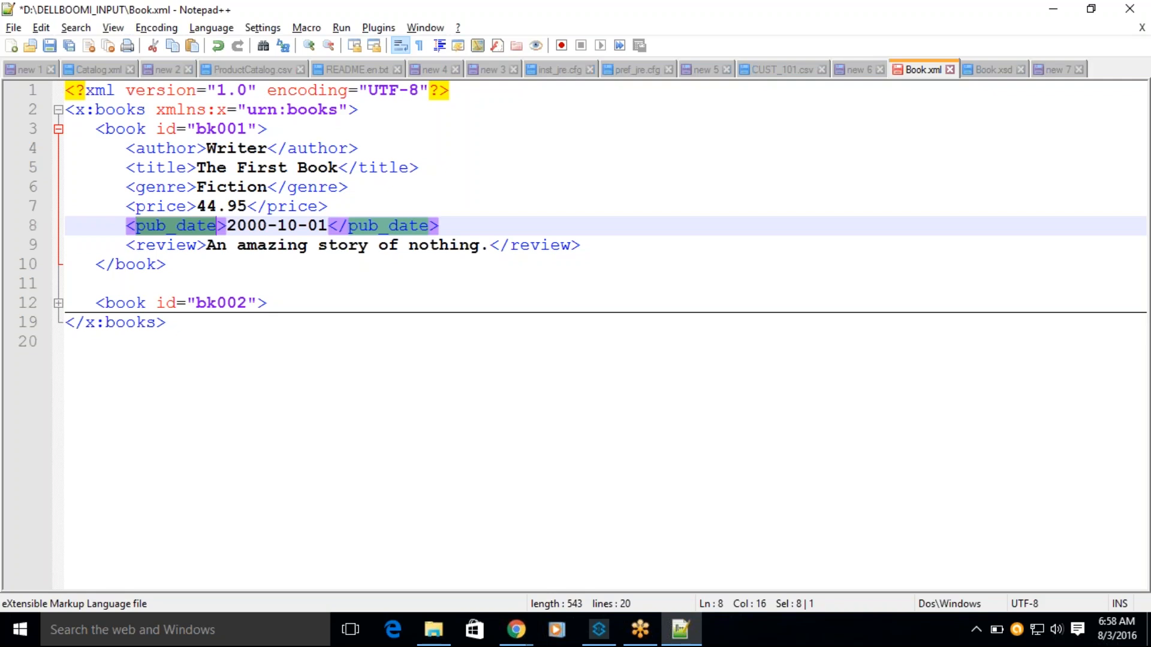
Step: Return to new 7 and review the well-formed XML section by highlighting its heading and three rules
{"action": "left_click", "coordinate": [1067, 67]}
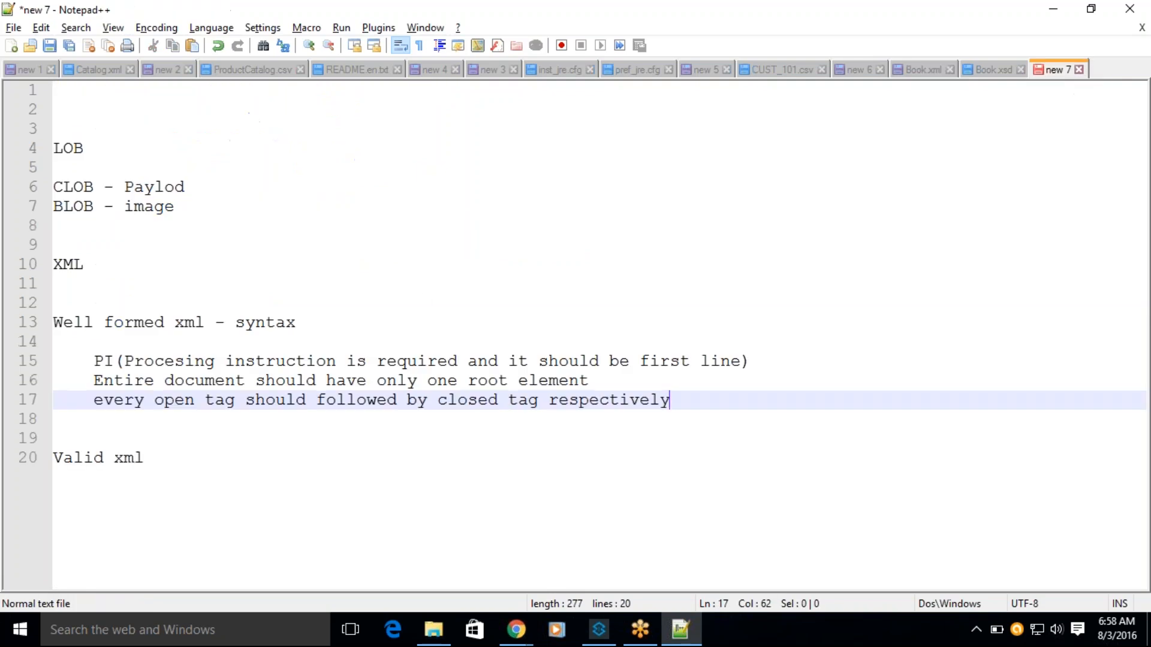
{"action": "left_click_drag", "start_coordinate": [54, 318], "coordinate": [118, 413]}
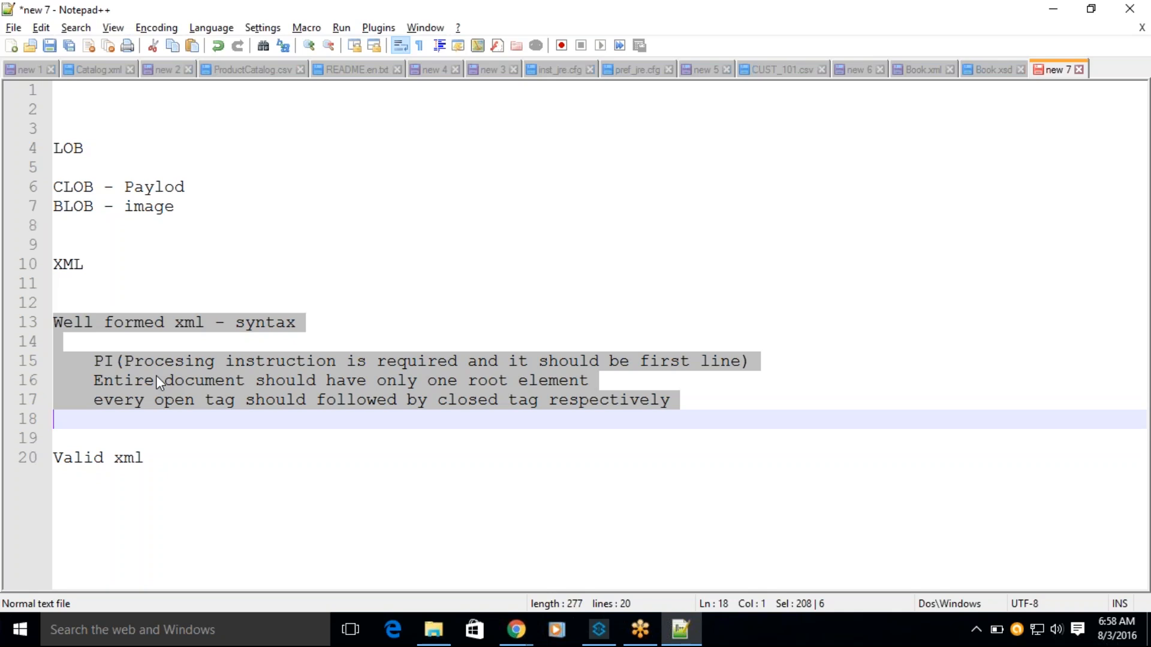
{"action": "left_click", "coordinate": [145, 418]}
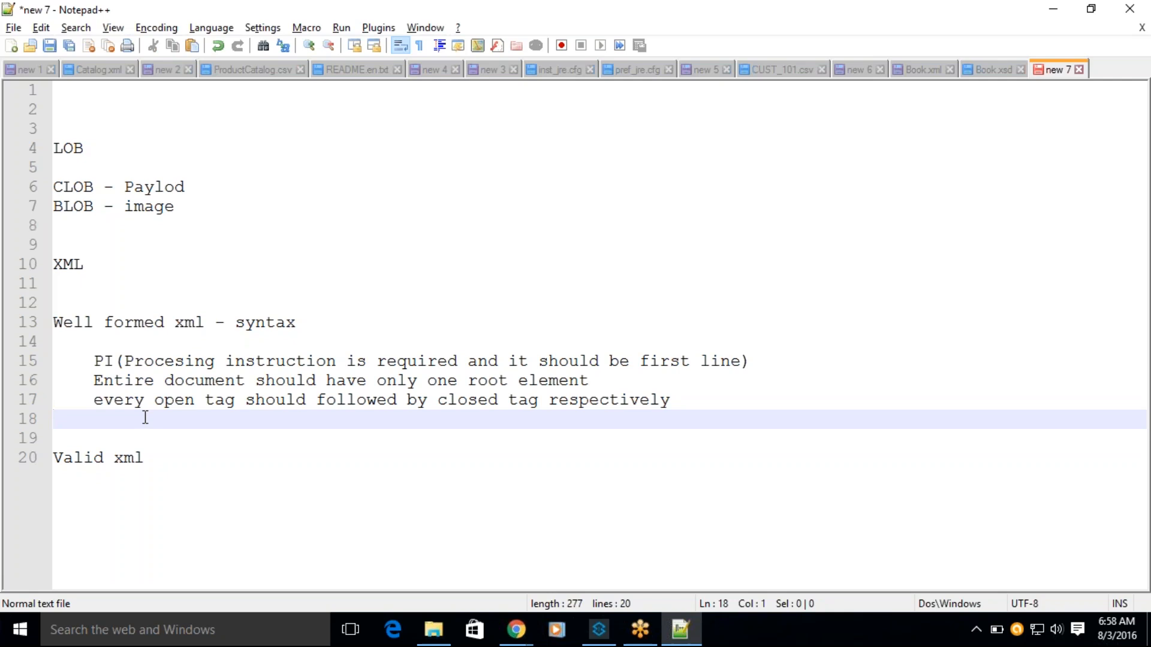
Step: Add the indented rule "element name shoudn't start with numbers" below the open and closed tag rule
{"action": "key", "text": "Tab"}
{"action": "type", "text": "el"}
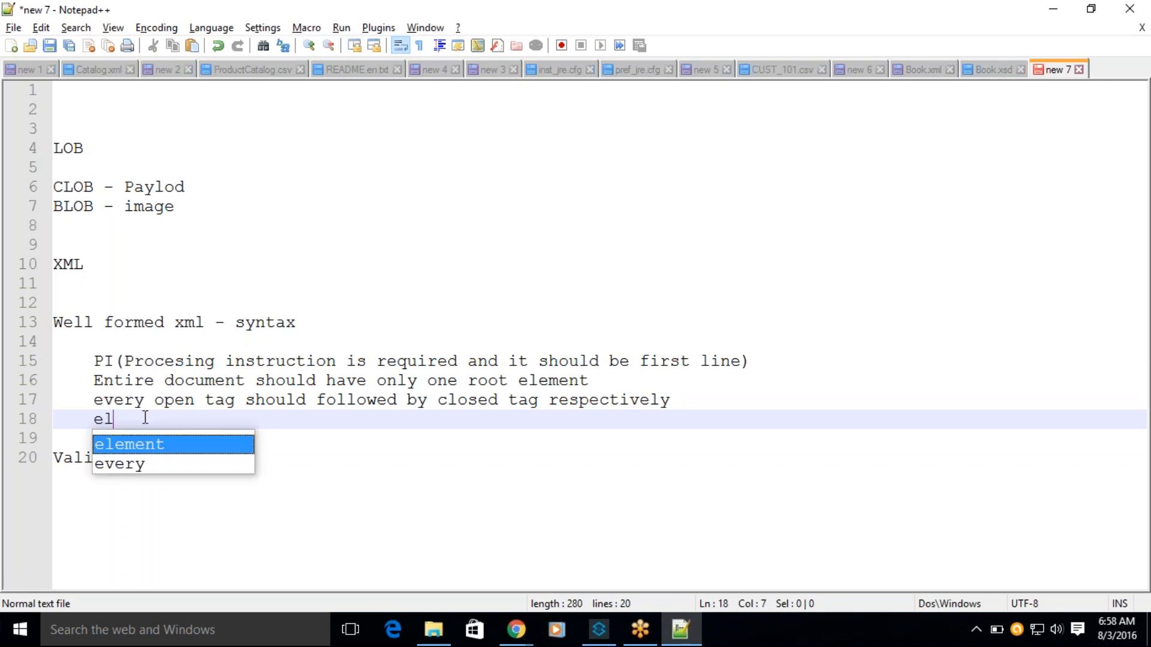
{"action": "key", "text": "Return"}
{"action": "type", "text": "na"}
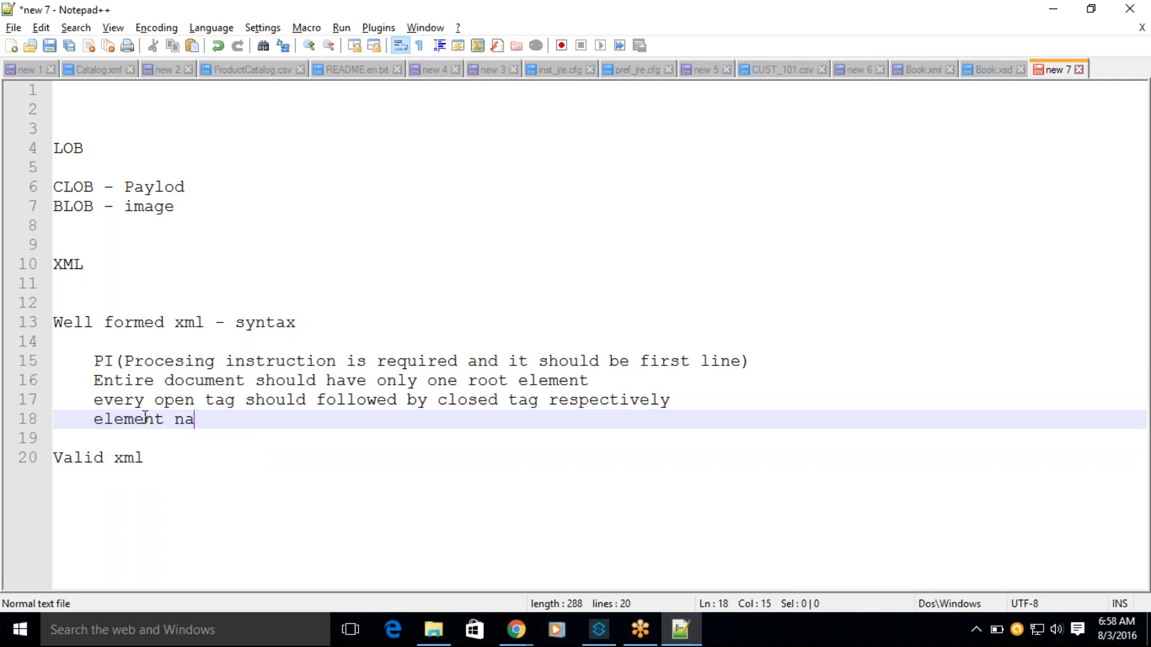
{"action": "type", "text": "me shoud"}
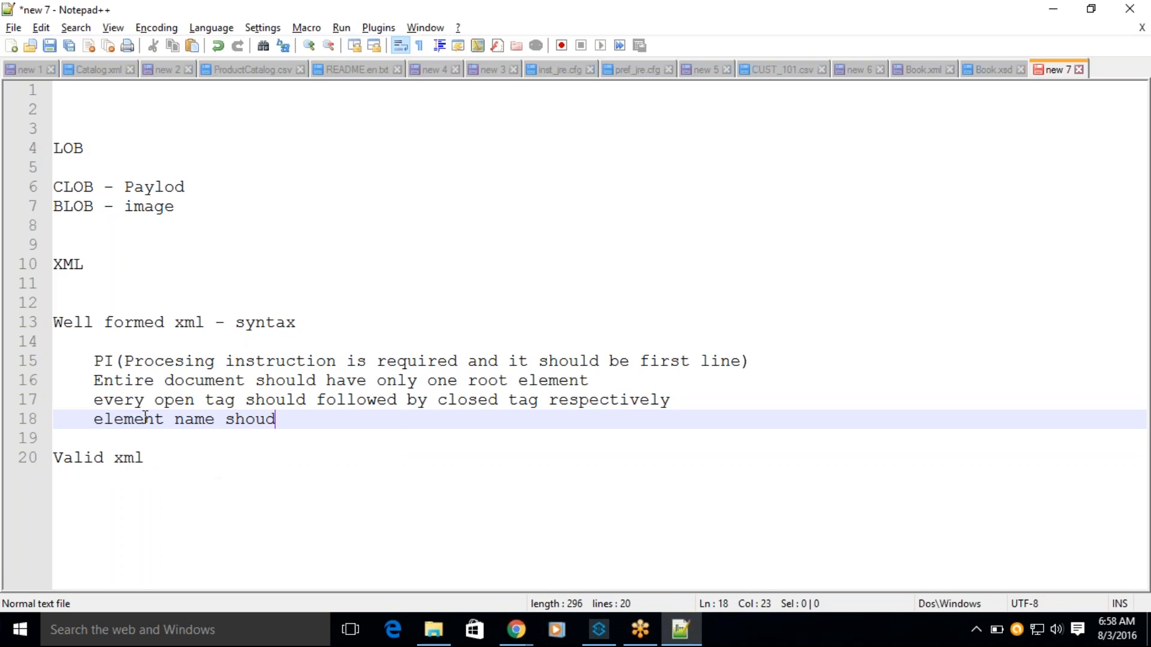
{"action": "type", "text": "n't s"}
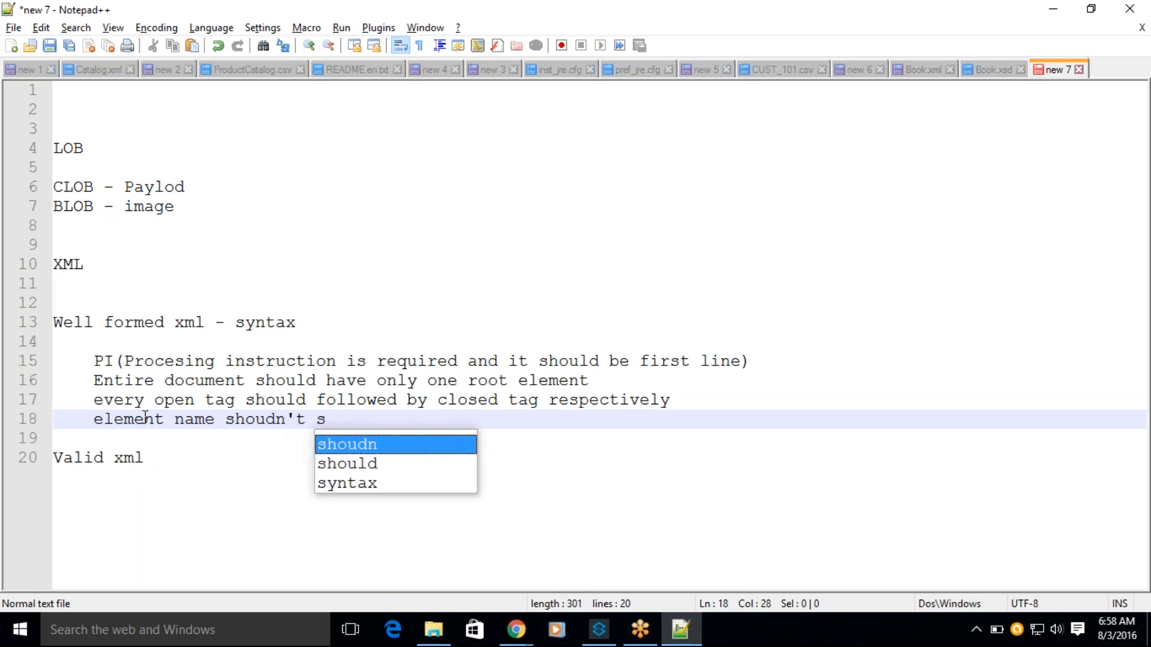
{"action": "type", "text": "tart with "}
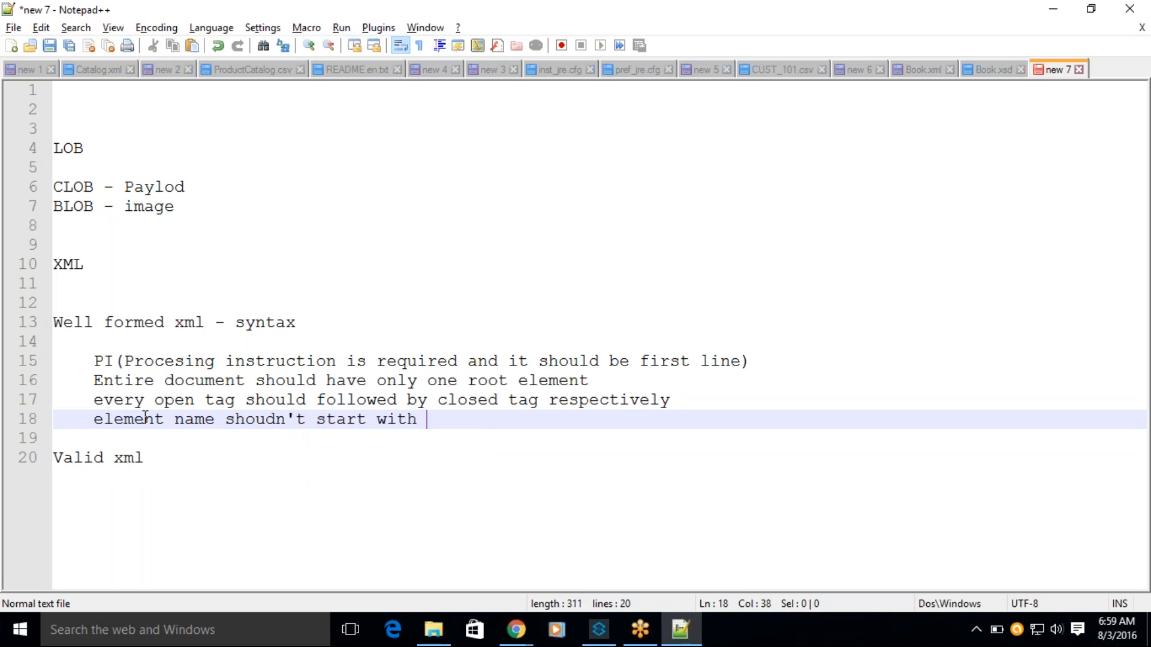
{"action": "type", "text": "numbers"}
Step: Append the note (valid "_") to the end of the element name rule
{"action": "type", "text": "(valid _"}
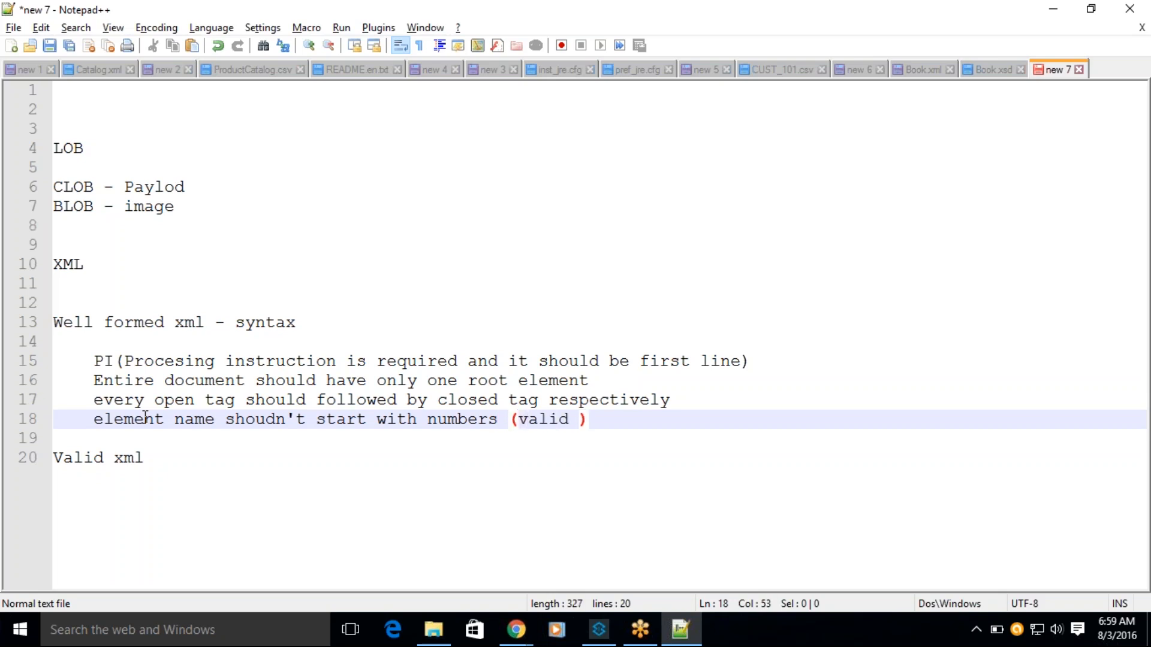
{"action": "type", "text": "\""}
{"action": "key", "text": "Left"}
{"action": "key", "text": "Left"}
{"action": "type", "text": "\""}
Step: Review the four well-formed rules and compare the "Well formed xml" and "Valid xml" headings by highlighting them
{"action": "double_click", "coordinate": [454, 421]}
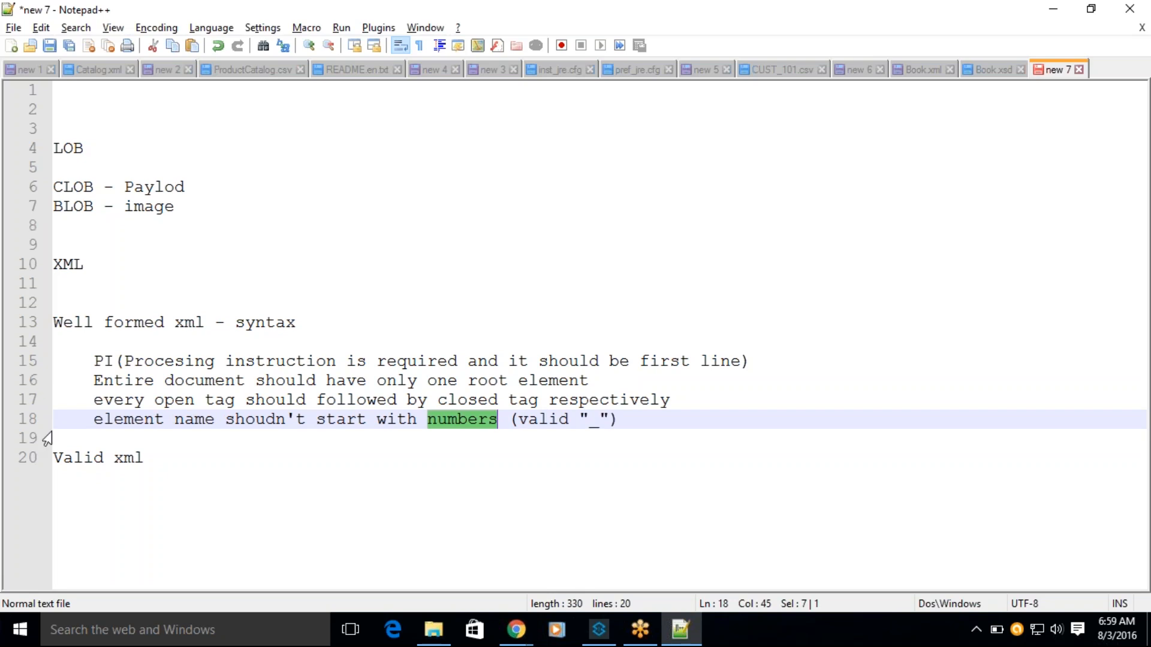
{"action": "left_click_drag", "start_coordinate": [92, 367], "coordinate": [632, 413]}
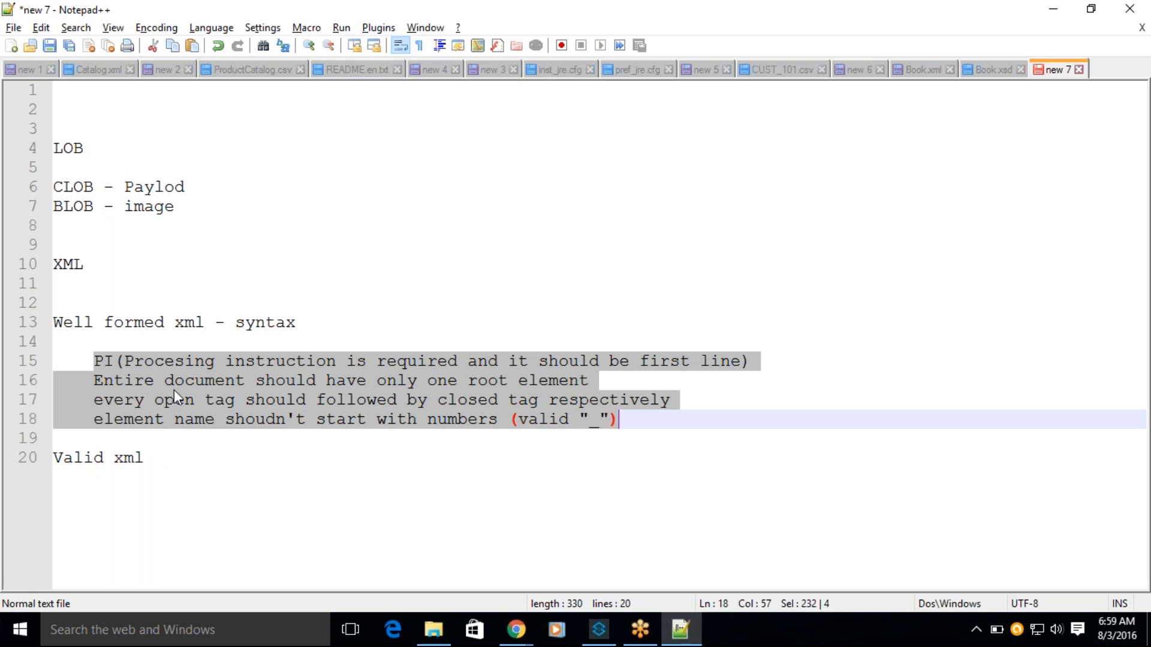
{"action": "left_click_drag", "start_coordinate": [153, 457], "coordinate": [53, 458]}
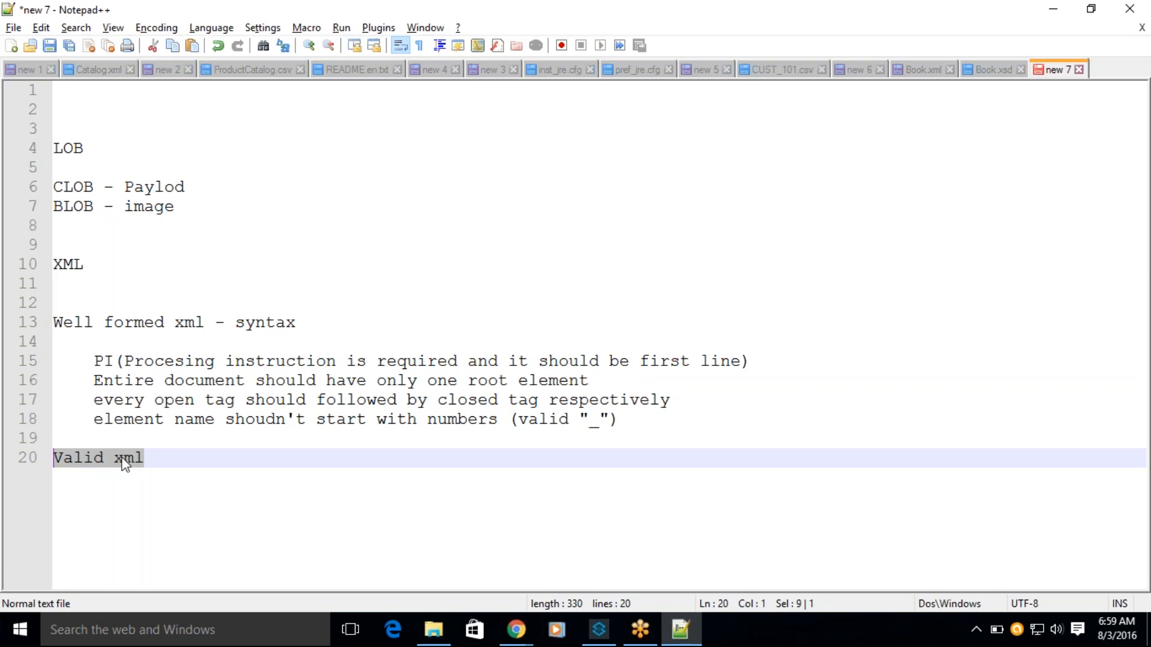
{"action": "left_click", "coordinate": [161, 457]}
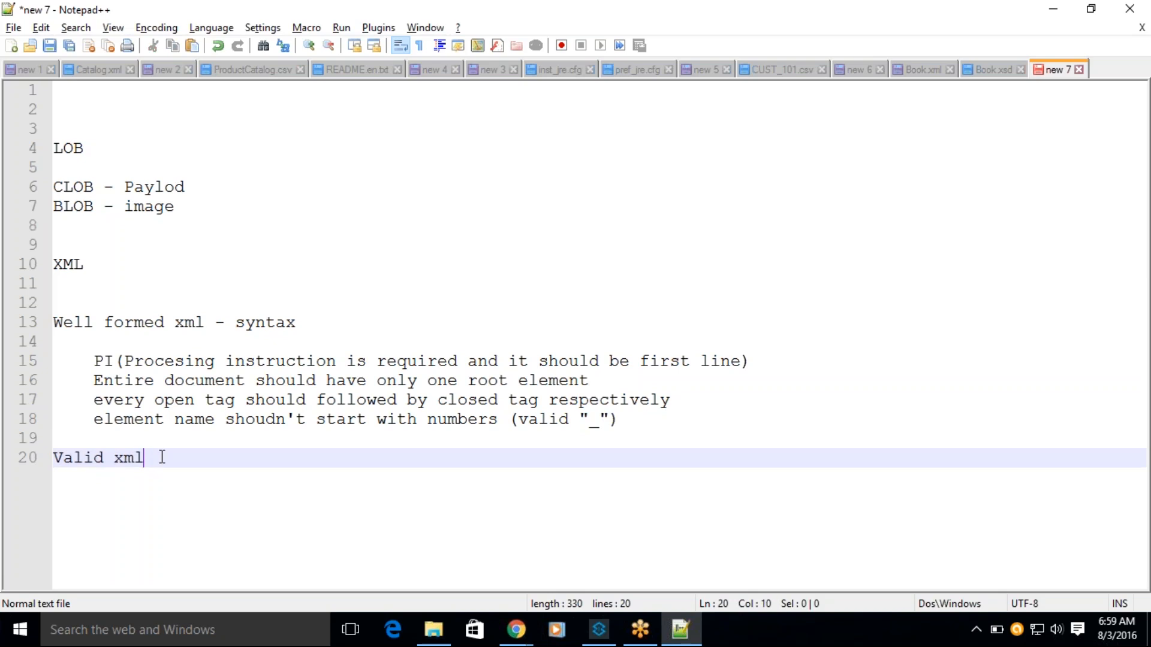
{"action": "left_click_drag", "start_coordinate": [162, 457], "coordinate": [57, 457]}
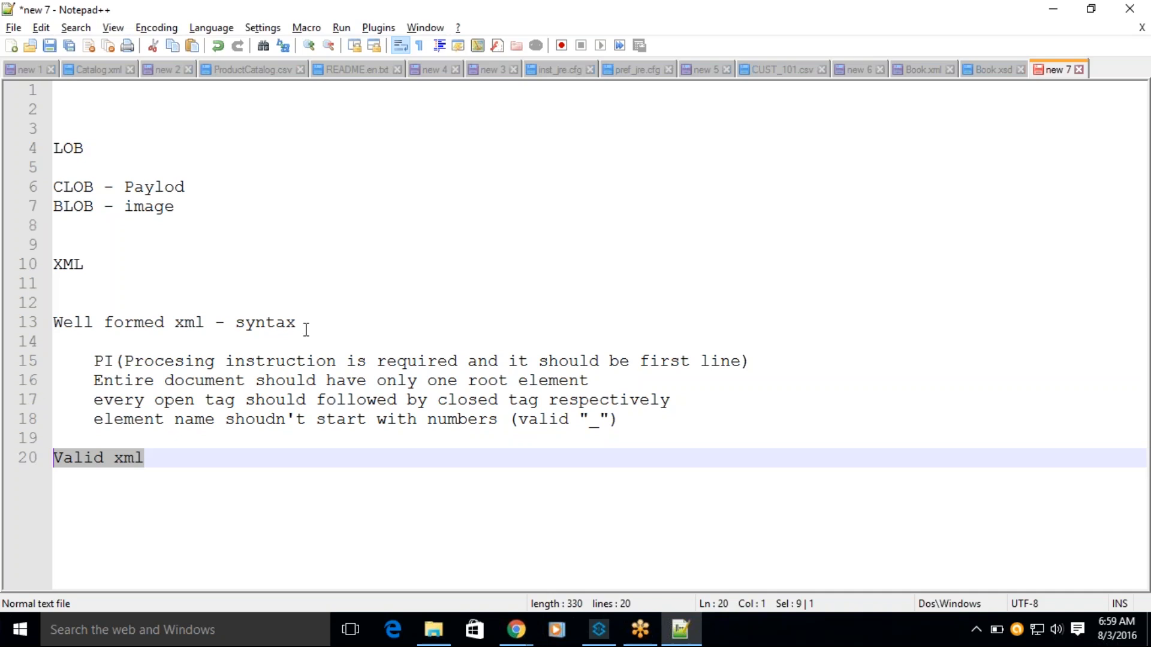
{"action": "left_click_drag", "start_coordinate": [203, 322], "coordinate": [61, 320]}
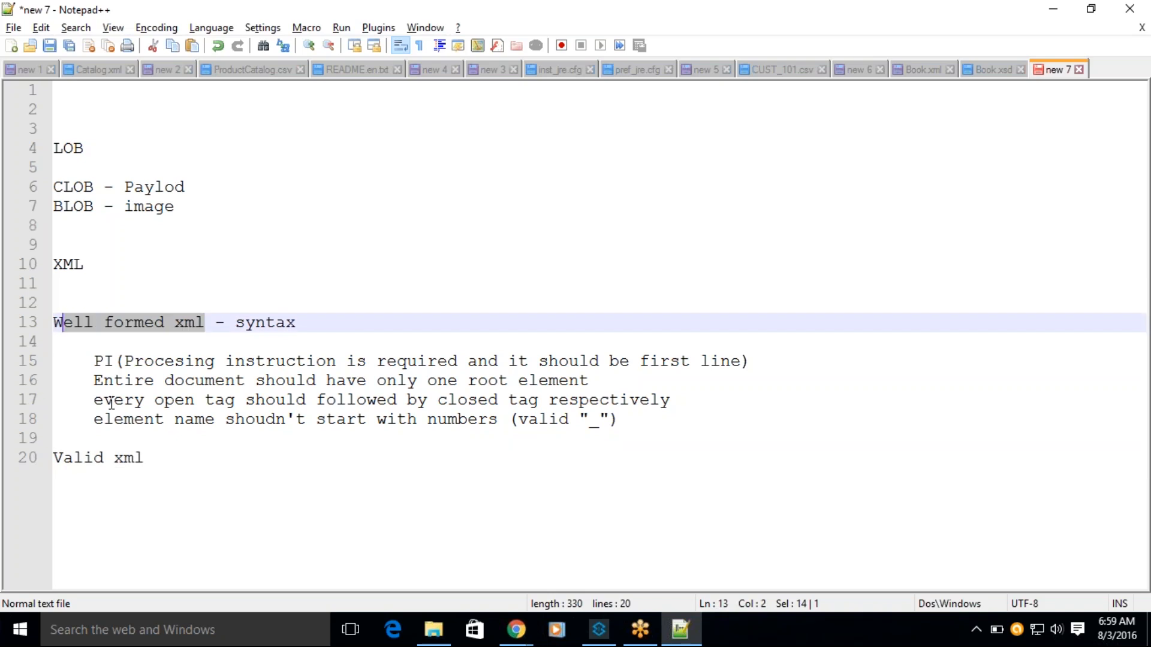
{"action": "left_click_drag", "start_coordinate": [151, 457], "coordinate": [54, 457]}
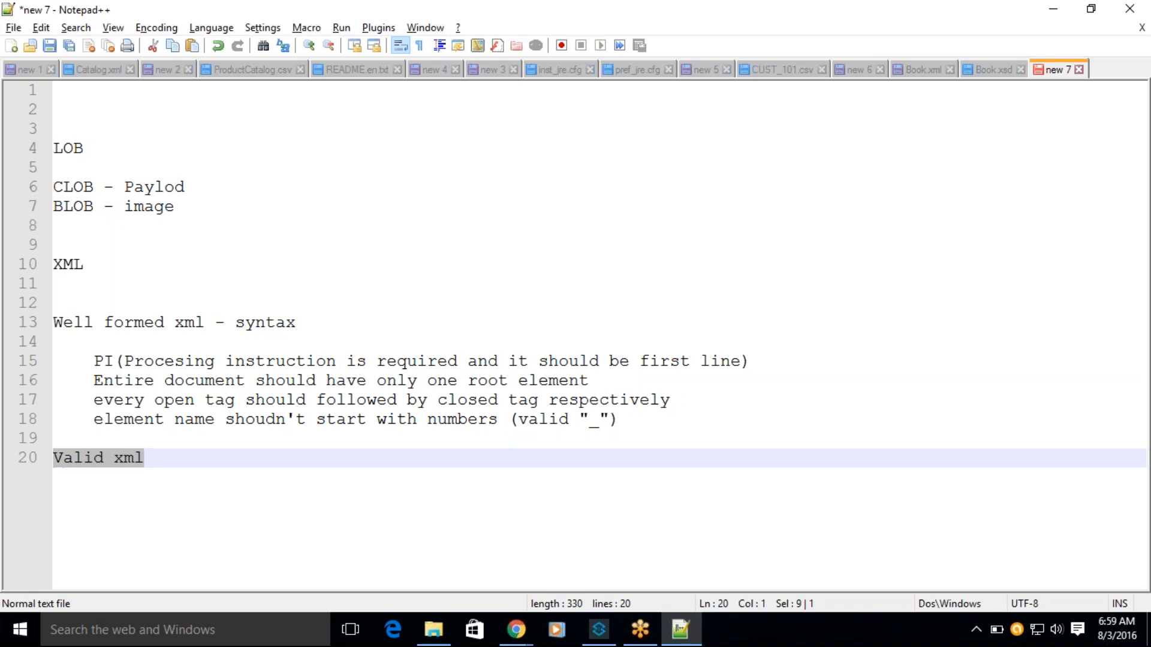
{"action": "left_click_drag", "start_coordinate": [207, 321], "coordinate": [49, 319]}
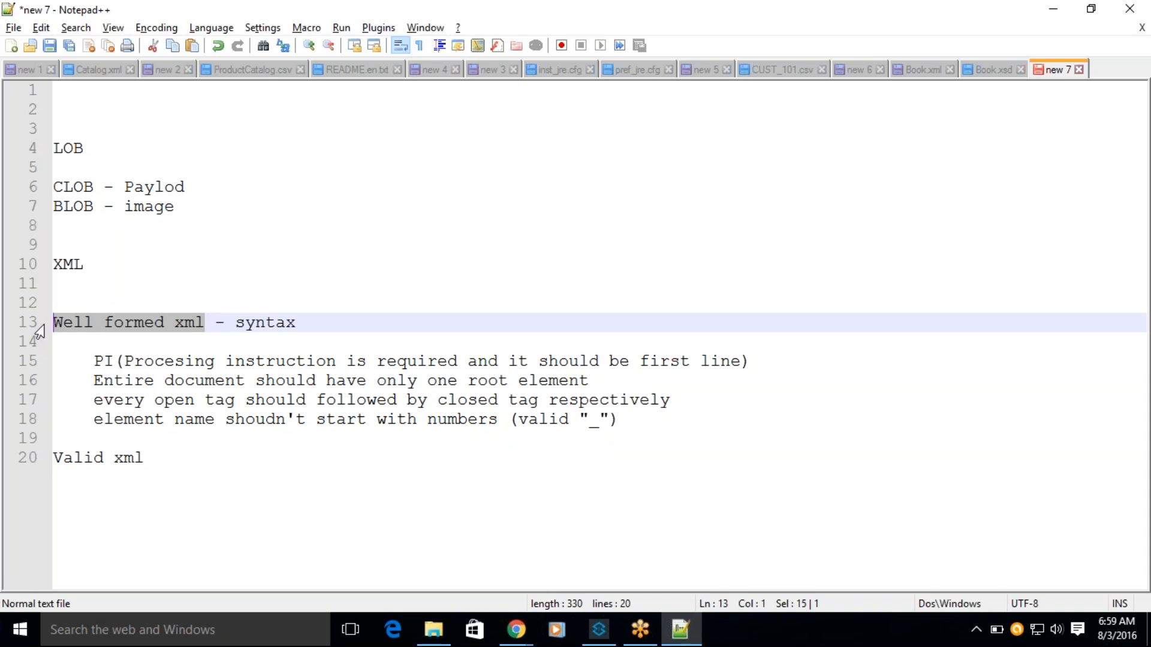
{"action": "left_click", "coordinate": [62, 322]}
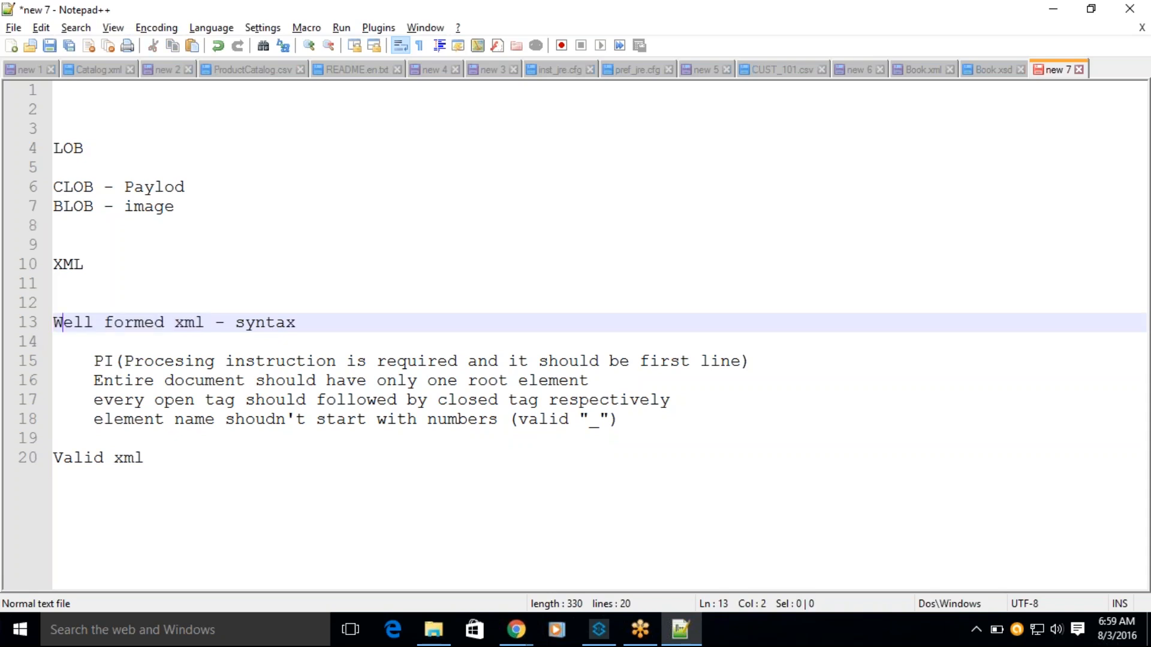
{"action": "left_click_drag", "start_coordinate": [60, 322], "coordinate": [208, 323]}
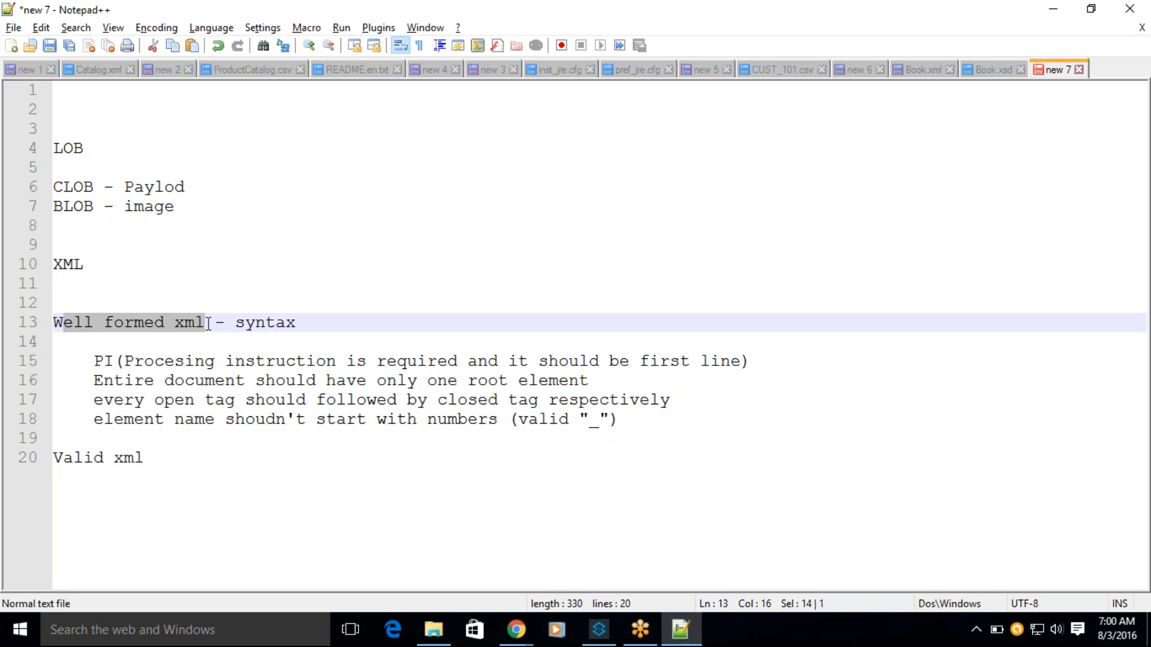
{"action": "left_click_drag", "start_coordinate": [164, 458], "coordinate": [58, 456]}
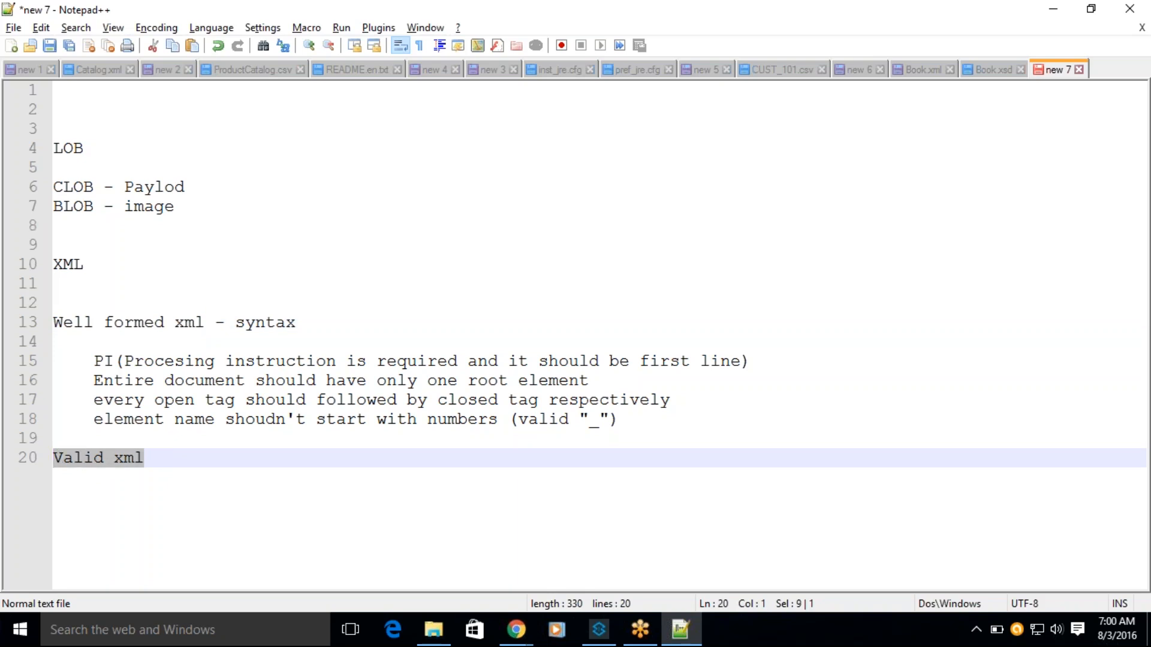
Step: Extend the "Valid xml" line with "- DTD(document Type definitions) and xsd"
{"action": "left_click", "coordinate": [174, 458]}
{"action": "type", "text": "- xs"}
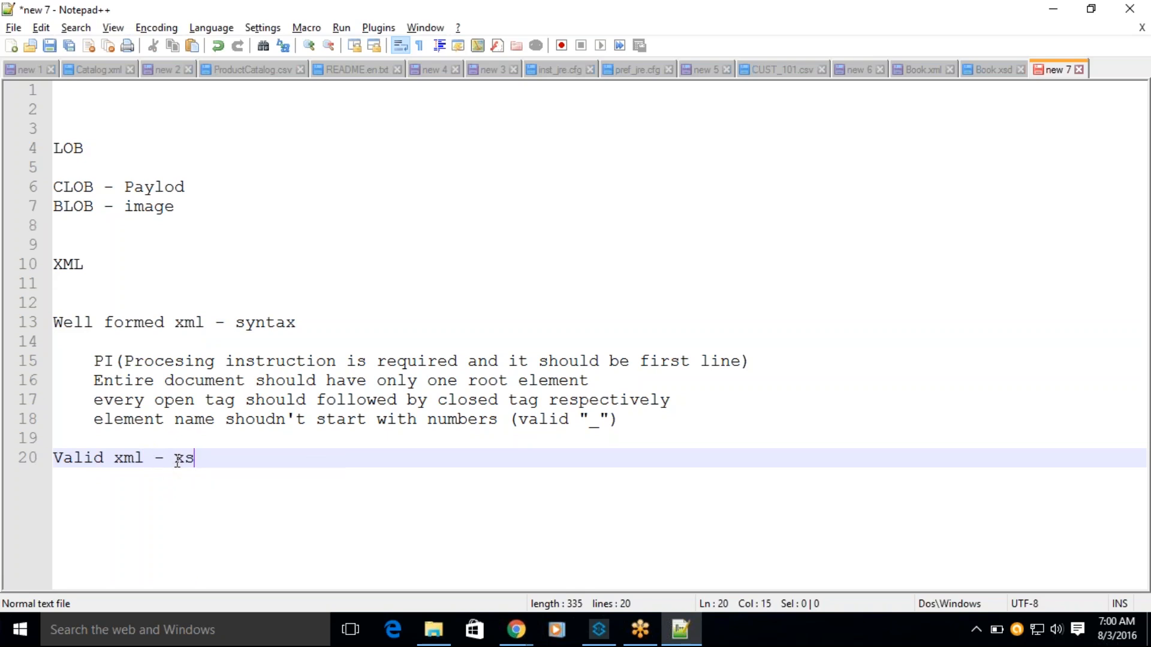
{"action": "type", "text": "d"}
{"action": "key", "text": "Left"}
{"action": "key", "text": "Left"}
{"action": "key", "text": "Left"}
{"action": "type", "text": "DTD"}
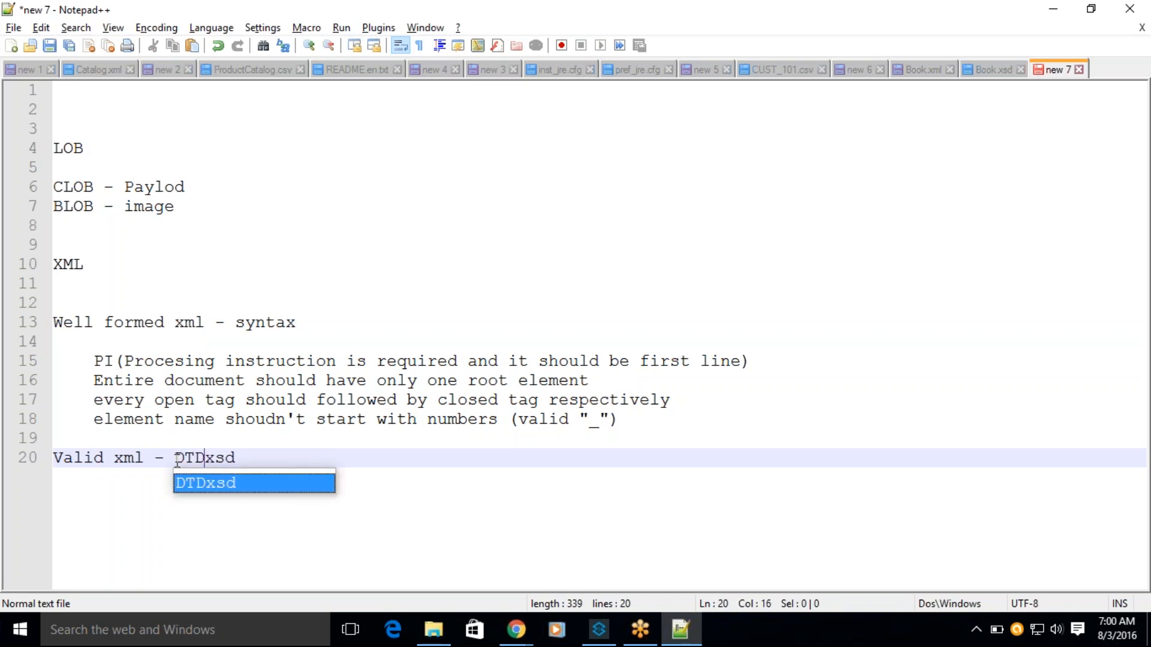
{"action": "type", "text": "("}
{"action": "type", "text": "d"}
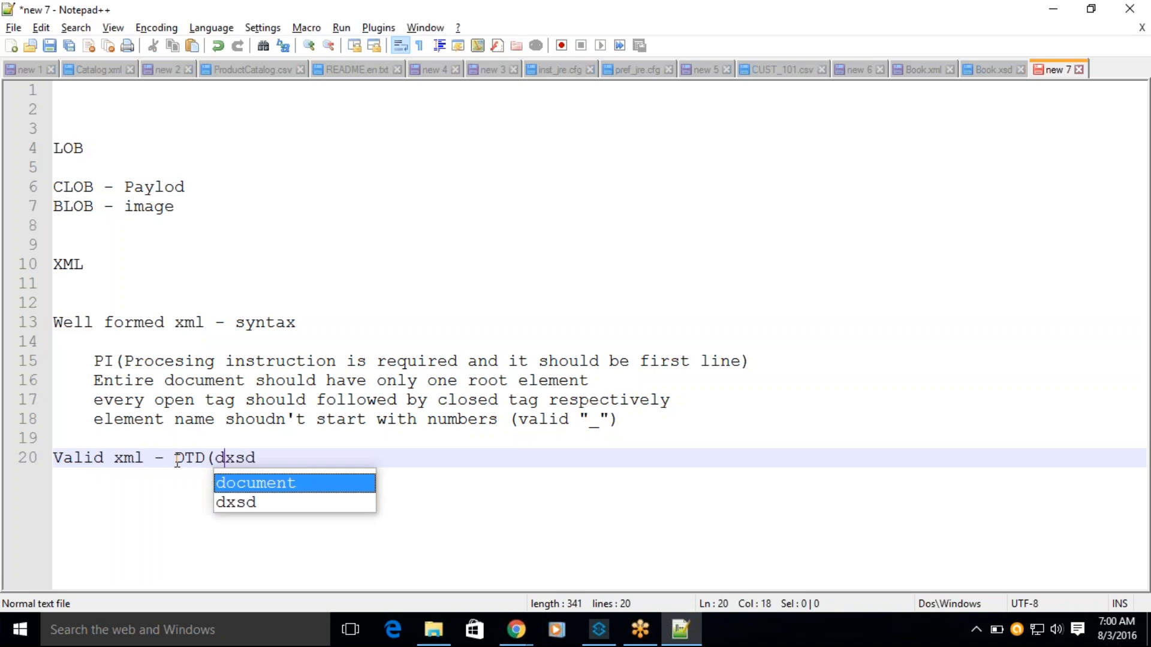
{"action": "type", "text": "ocument Type definitions) an"}
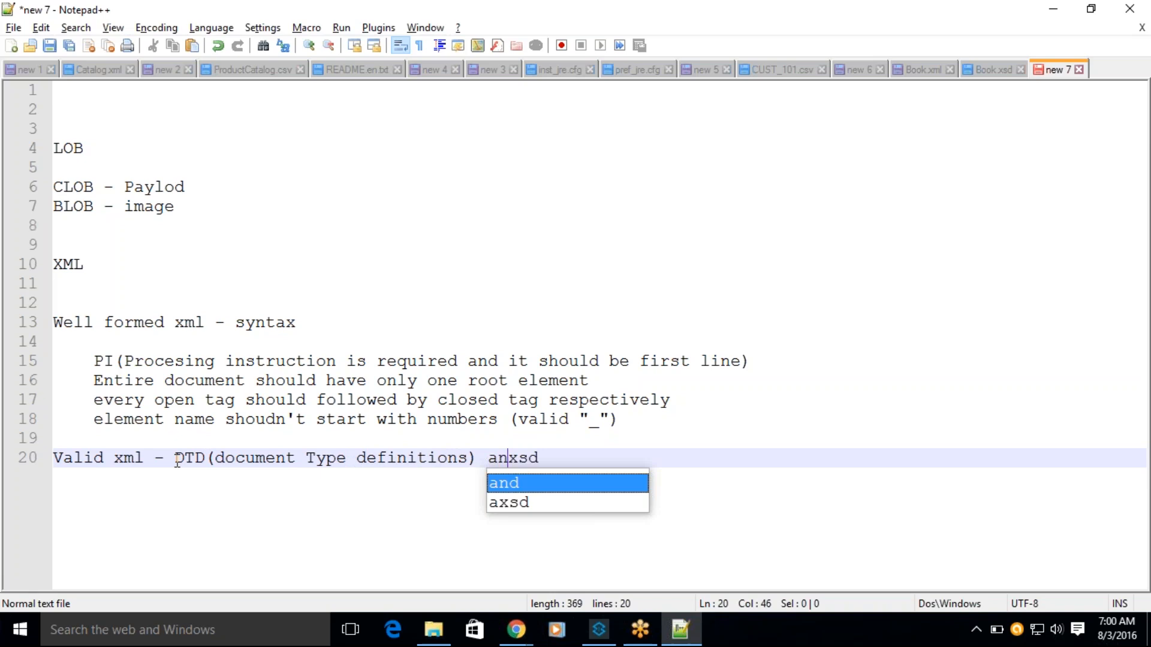
{"action": "type", "text": "d "}
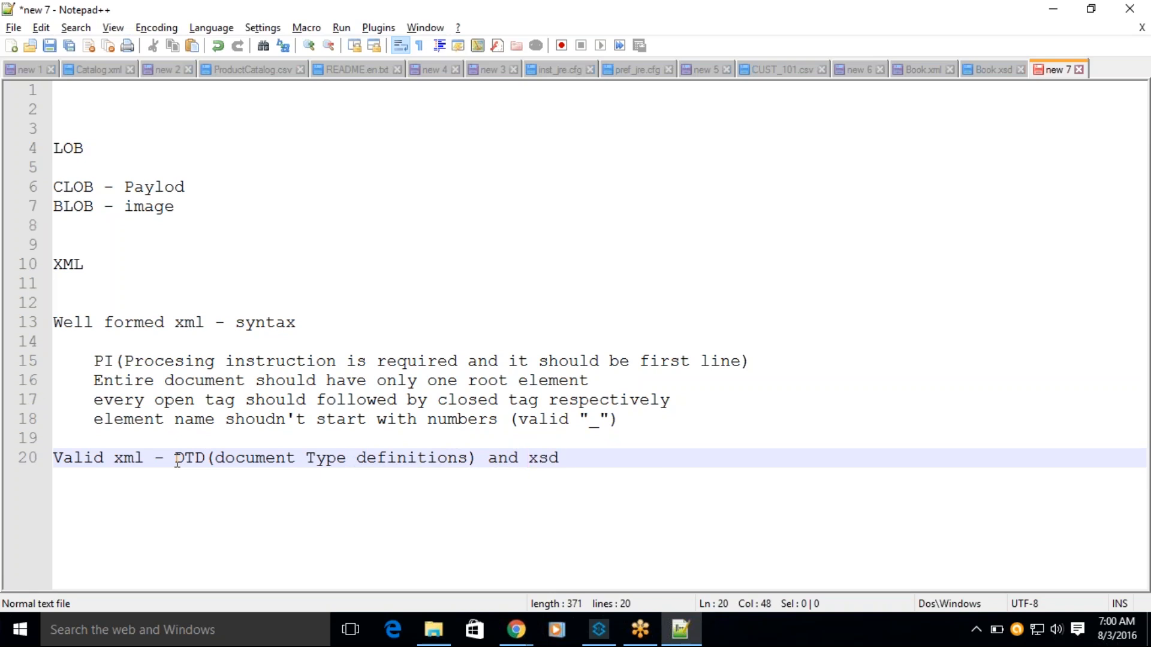
Step: Spell out the schema term before xsd on the "Valid xml" line so it reads "XML schema definition(xsd)"
{"action": "type", "text": "XML sh"}
{"action": "key", "text": "Escape"}
{"action": "type", "text": "chema defi"}
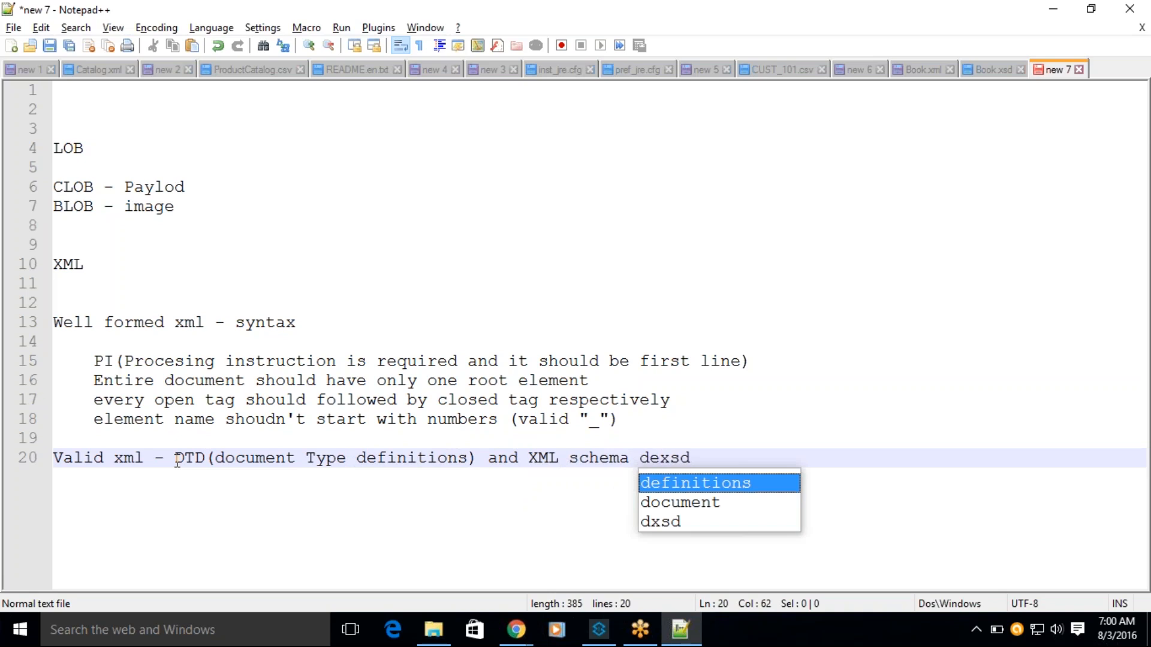
{"action": "type", "text": "nition"}
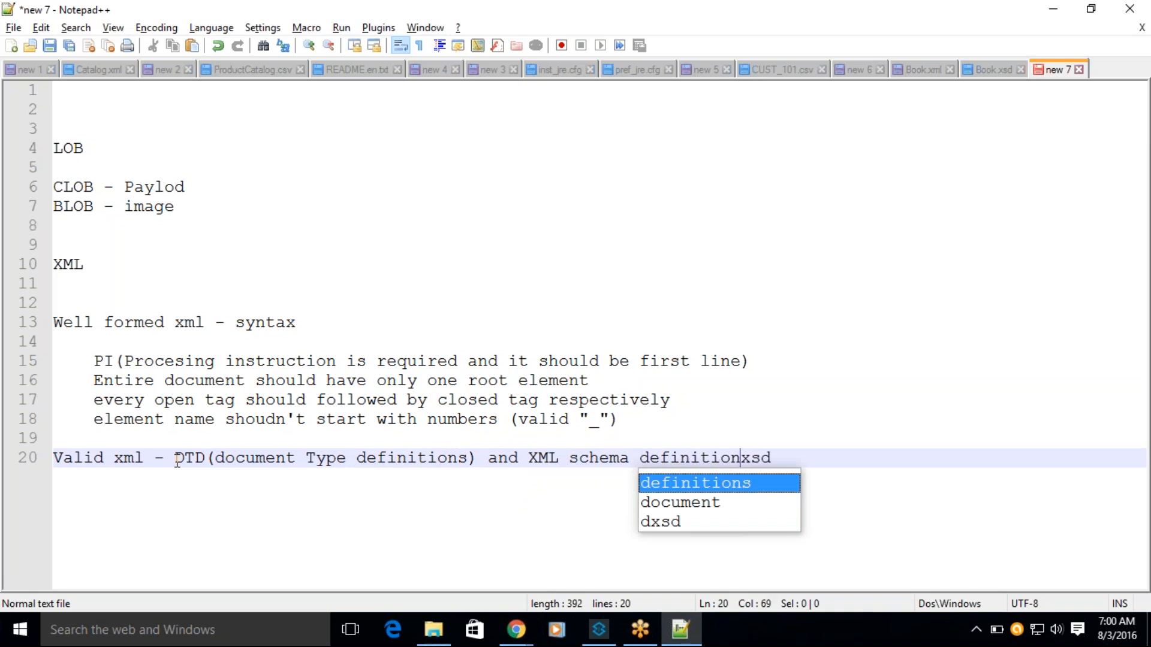
{"action": "type", "text": "("}
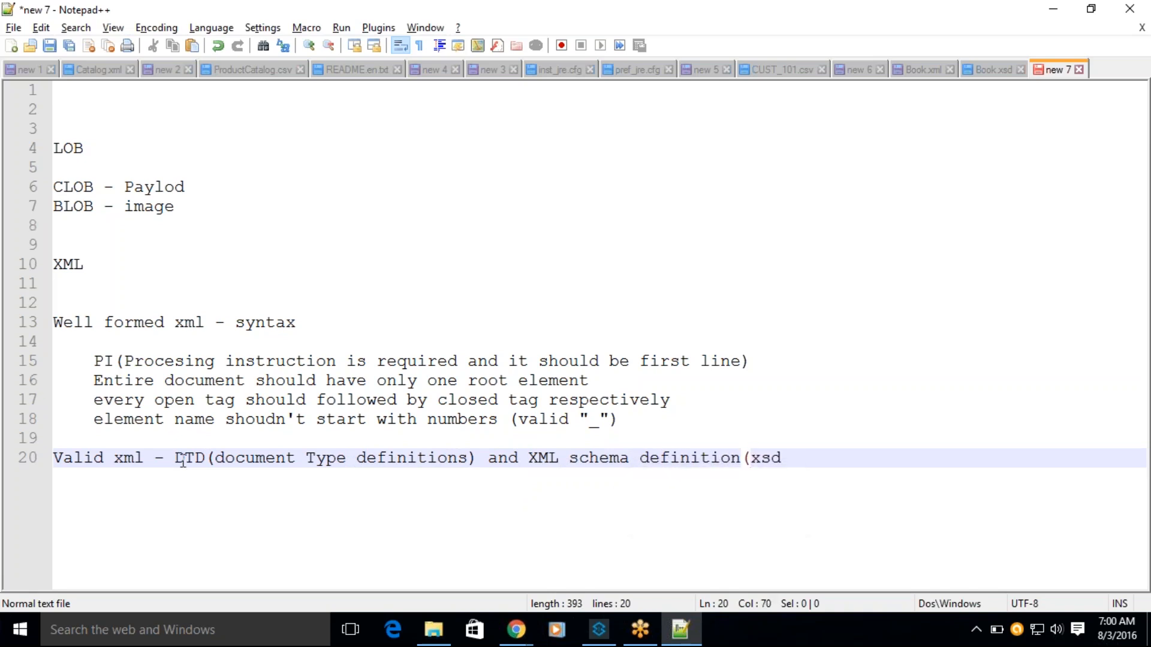
{"action": "left_click", "coordinate": [779, 455]}
{"action": "type", "text": ")"}
Step: Examine the structure of Book.xml by expanding the second book and highlighting the books root and the first book's child tags
{"action": "left_click", "coordinate": [898, 65]}
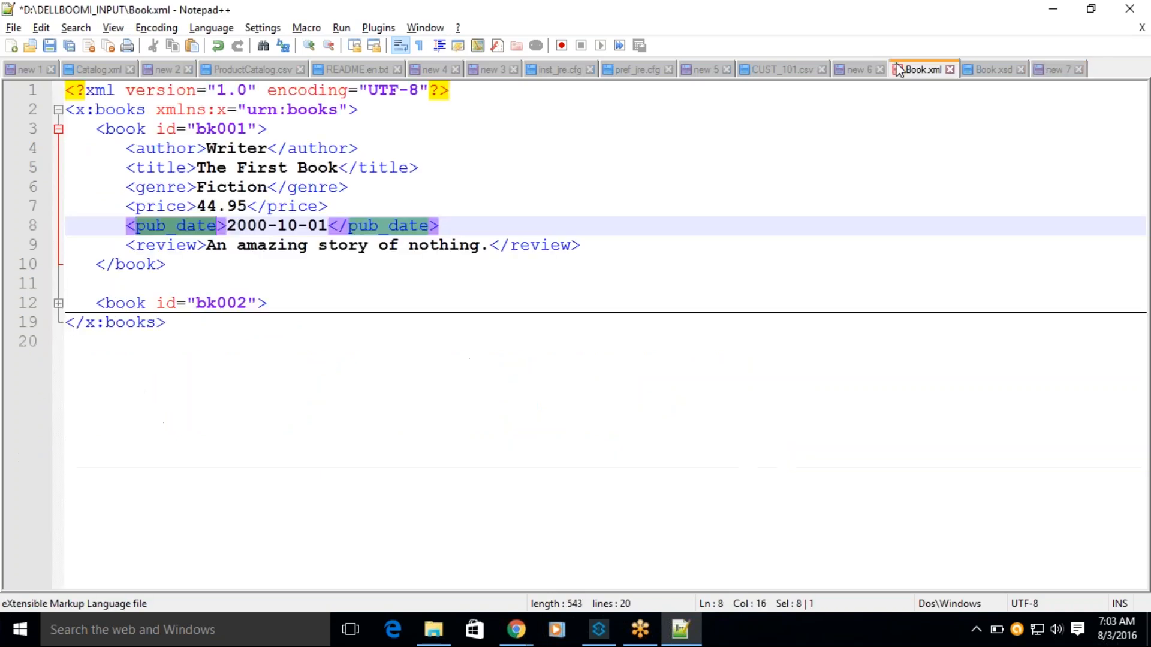
{"action": "double_click", "coordinate": [116, 112]}
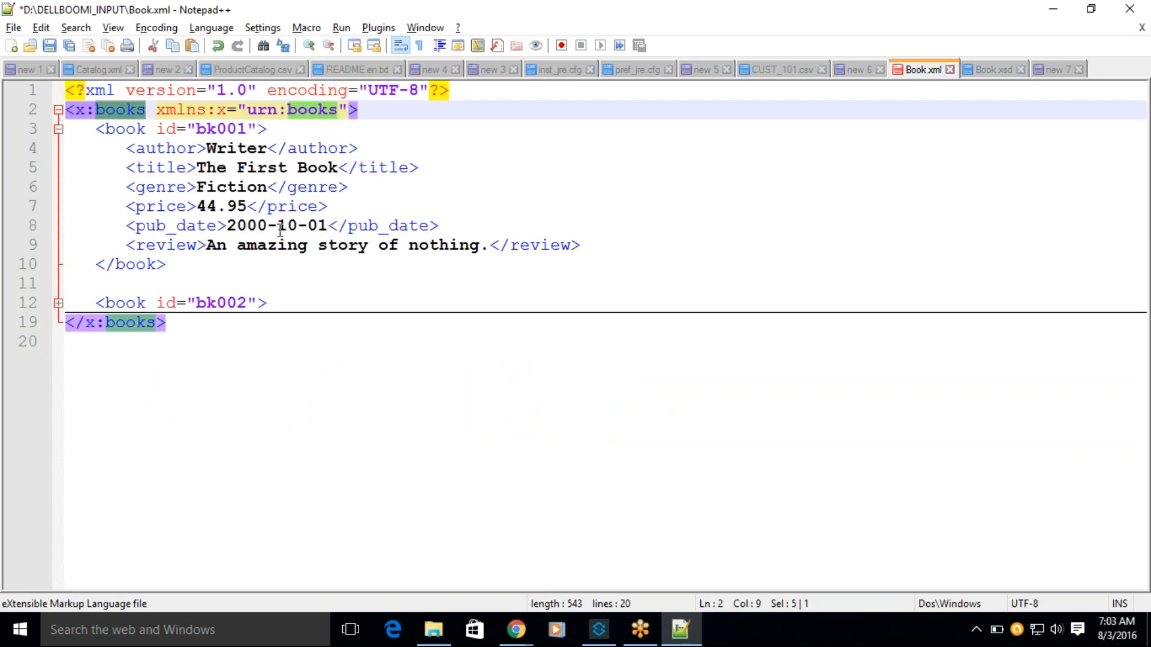
{"action": "left_click", "coordinate": [58, 305]}
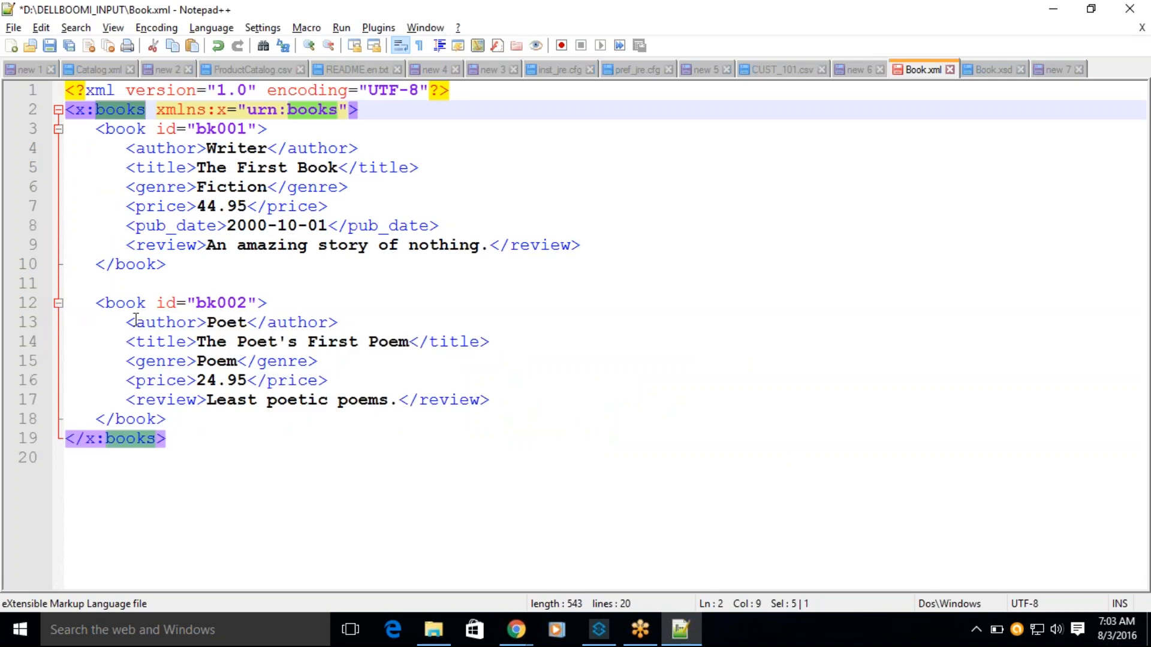
{"action": "double_click", "coordinate": [125, 129]}
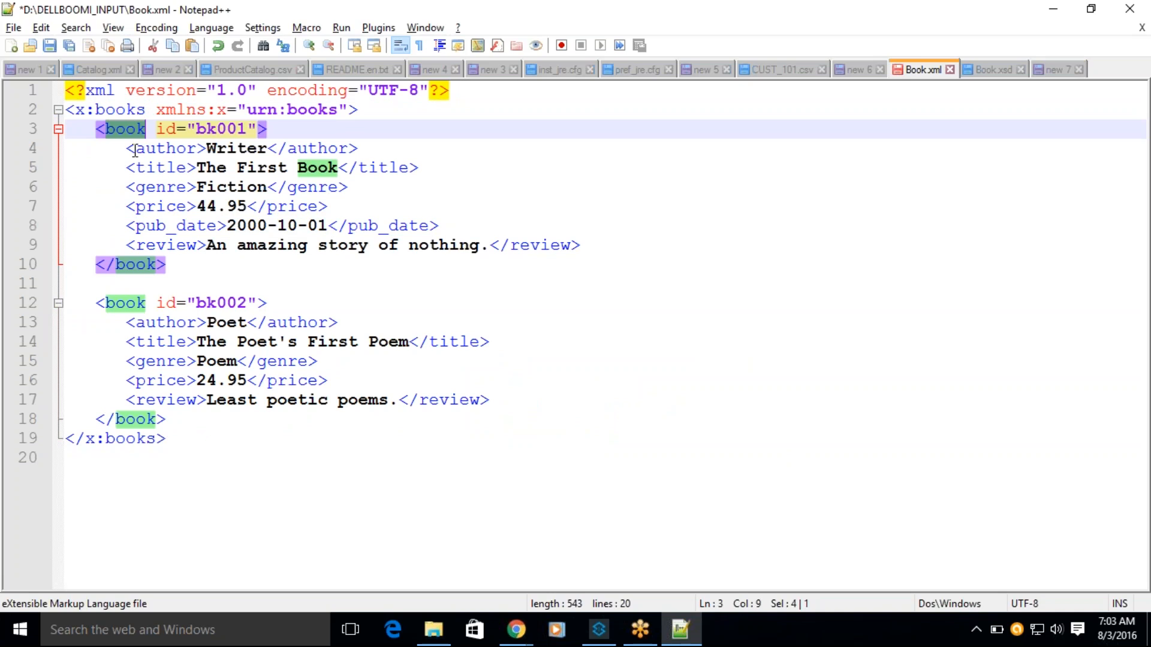
{"action": "left_click", "coordinate": [127, 150]}
{"action": "double_click", "coordinate": [126, 129]}
{"action": "double_click", "coordinate": [154, 149]}
{"action": "double_click", "coordinate": [155, 167]}
{"action": "left_click", "coordinate": [155, 187]}
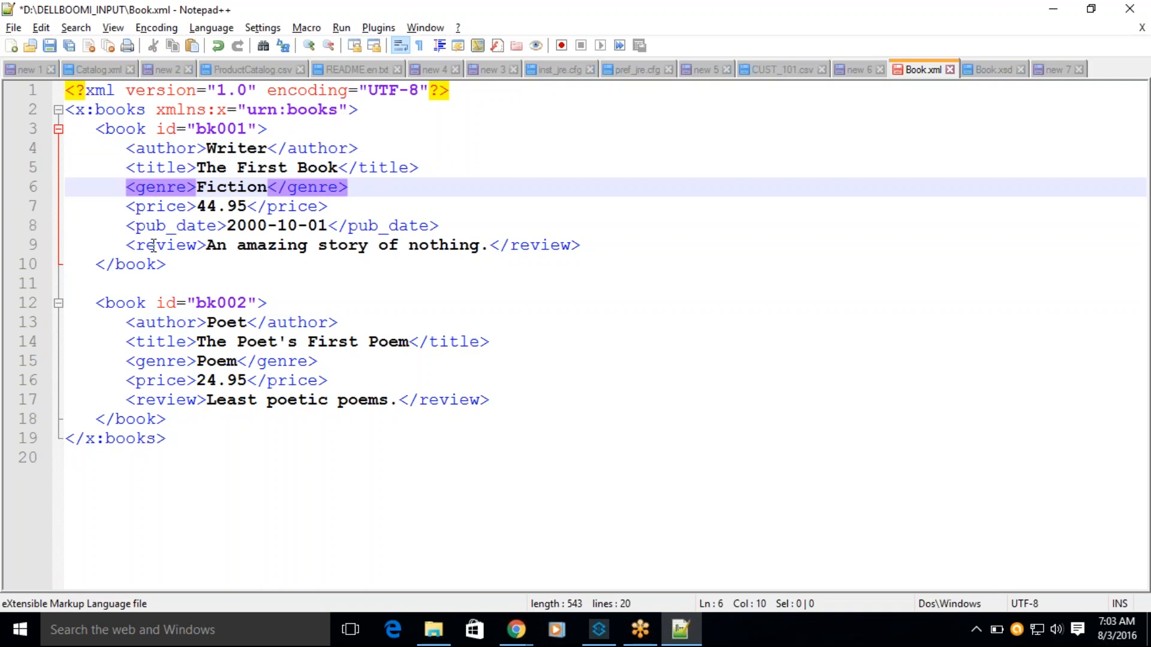
{"action": "double_click", "coordinate": [165, 227]}
{"action": "double_click", "coordinate": [163, 245]}
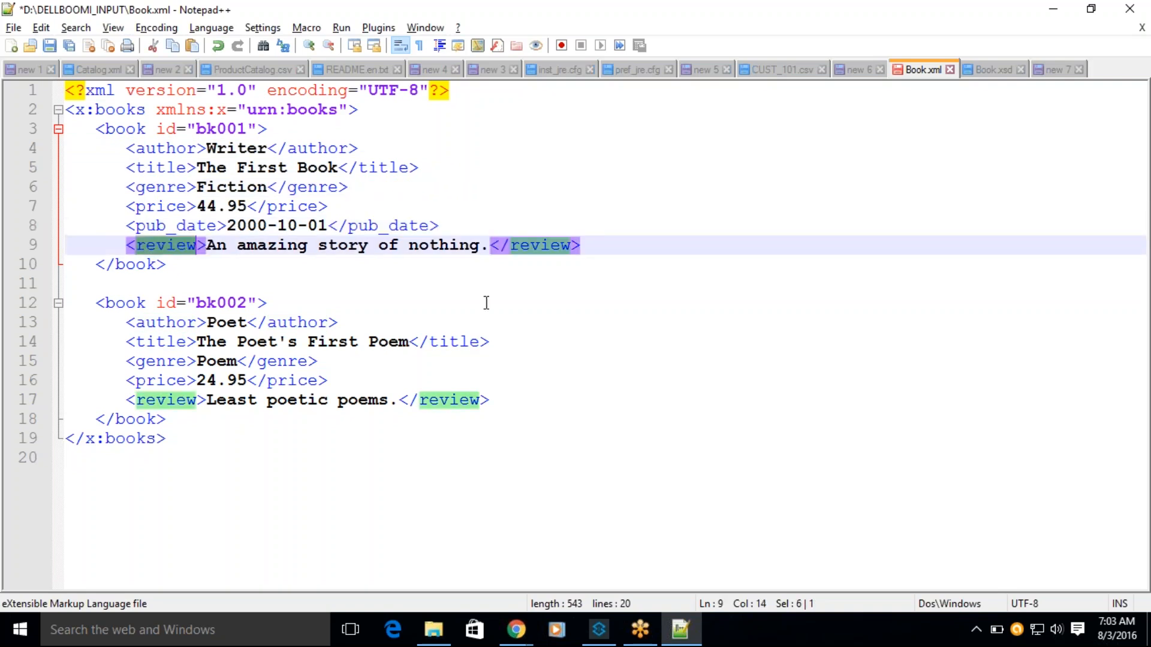
{"action": "left_click", "coordinate": [614, 245]}
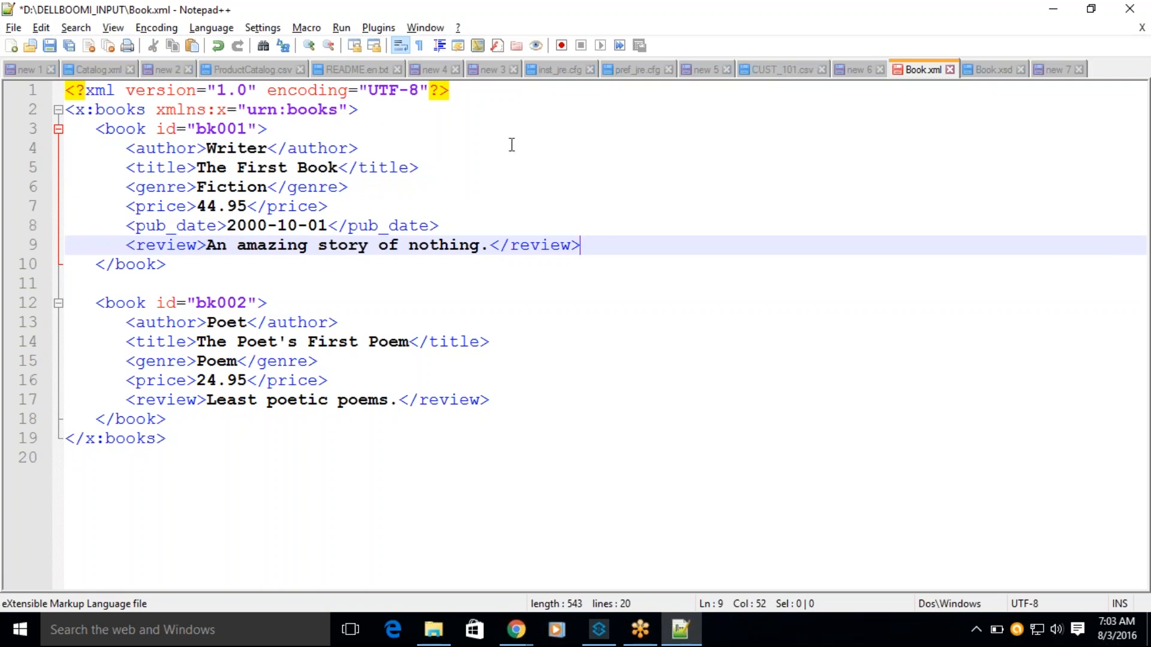
Step: Return to new 7 and review the "Valid xml" line by highlighting its DTD and XML schema definition terms
{"action": "left_click", "coordinate": [1056, 71]}
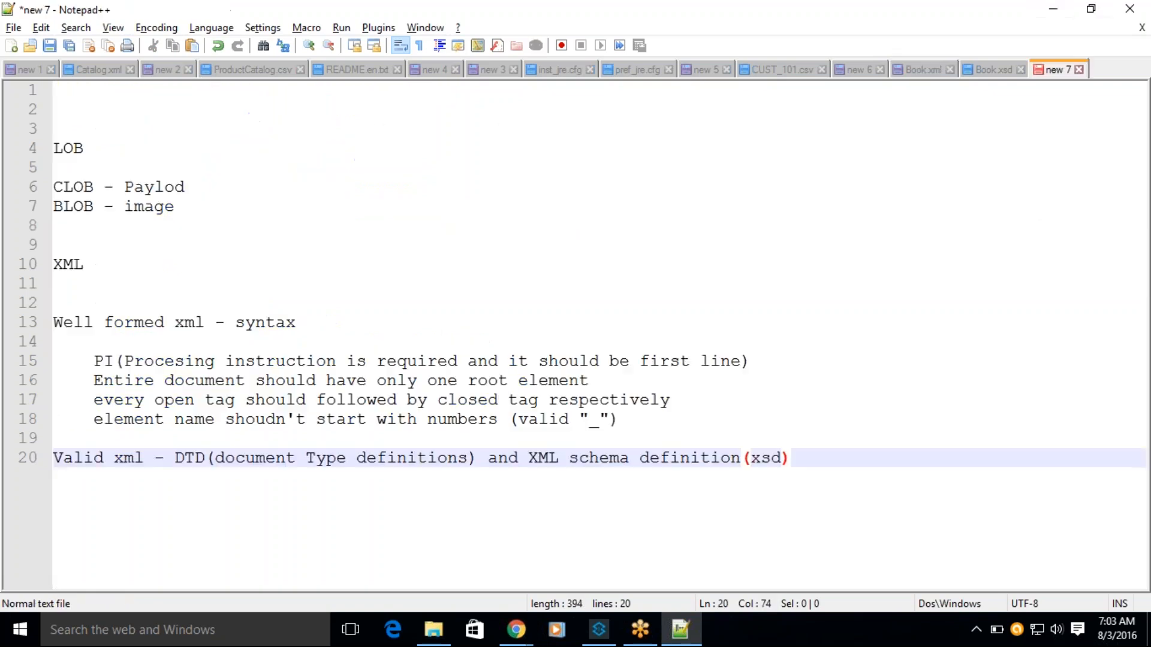
{"action": "left_click_drag", "start_coordinate": [83, 458], "coordinate": [104, 459]}
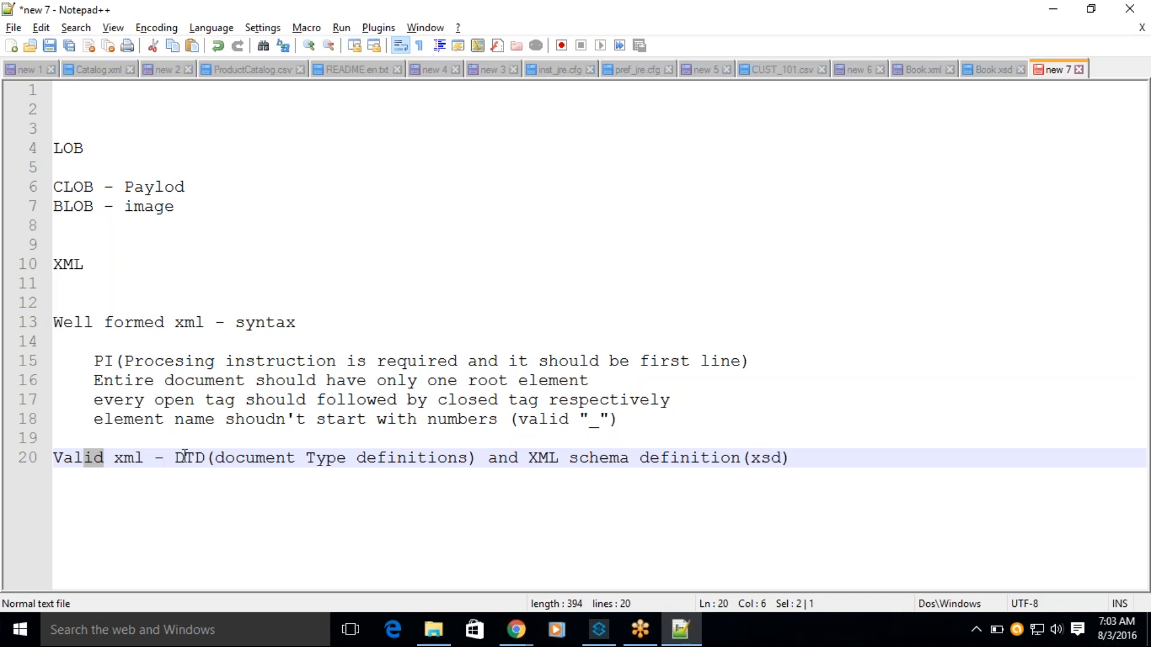
{"action": "left_click_drag", "start_coordinate": [183, 457], "coordinate": [204, 458]}
{"action": "left_click_drag", "start_coordinate": [542, 458], "coordinate": [783, 458]}
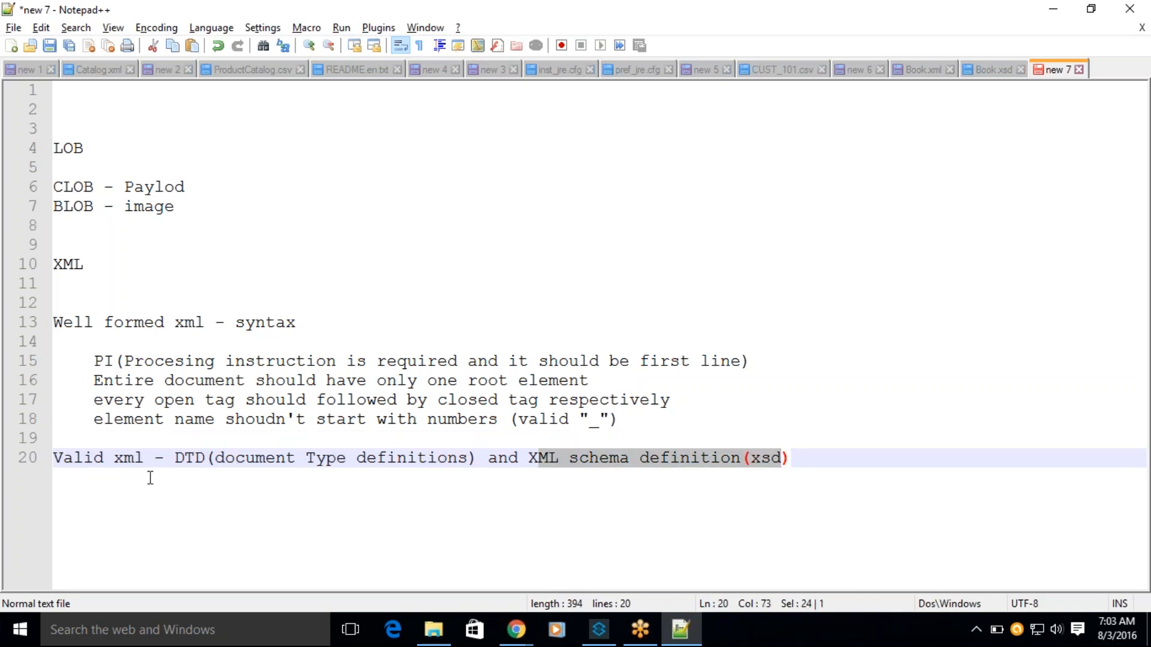
Step: Examine the "Valid xml" line term by term, highlighting DTD, its document Type definitions expansion, XML schema definition and xsd
{"action": "left_click_drag", "start_coordinate": [183, 457], "coordinate": [469, 458]}
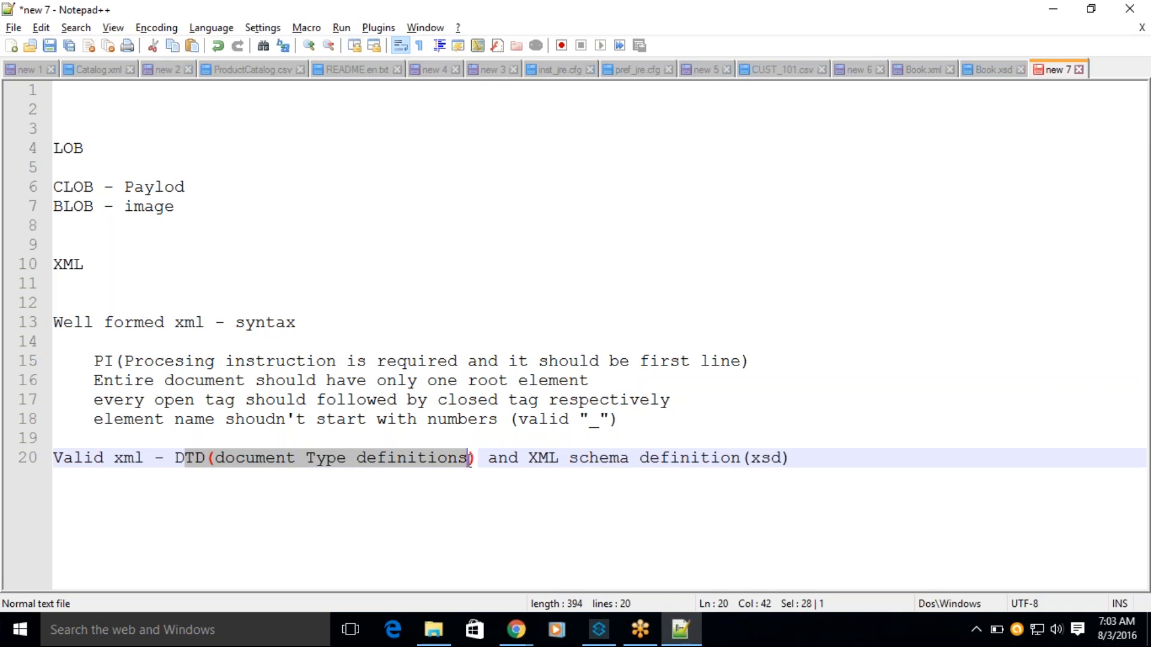
{"action": "left_click", "coordinate": [188, 459]}
{"action": "double_click", "coordinate": [190, 459]}
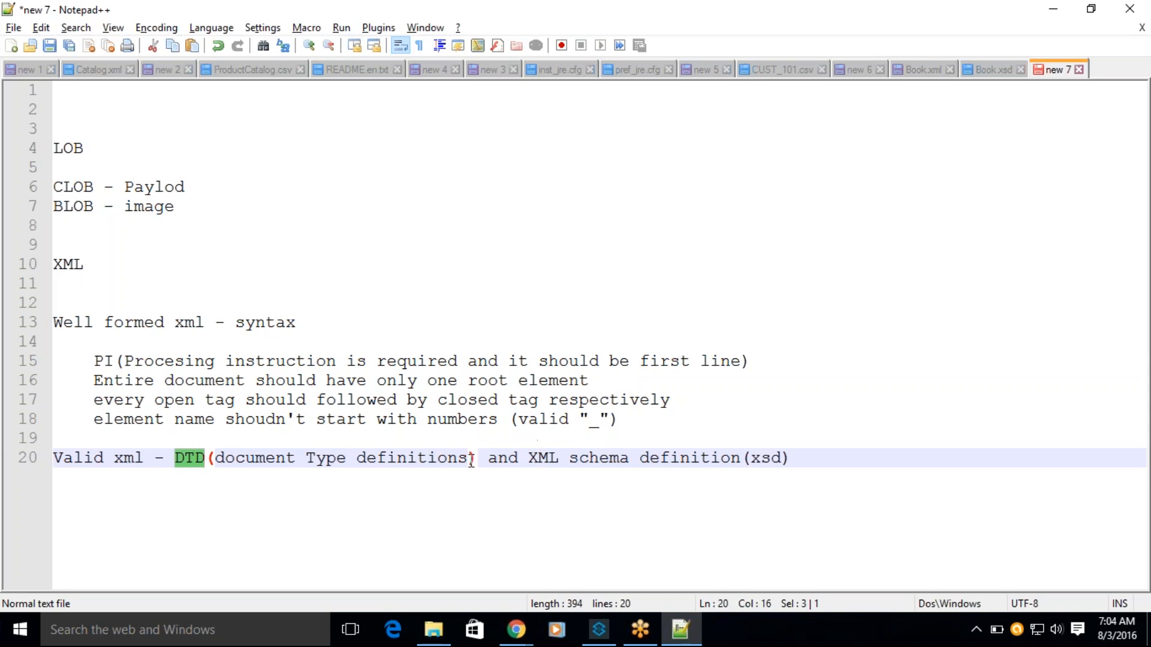
{"action": "left_click", "coordinate": [373, 465]}
{"action": "double_click", "coordinate": [374, 465]}
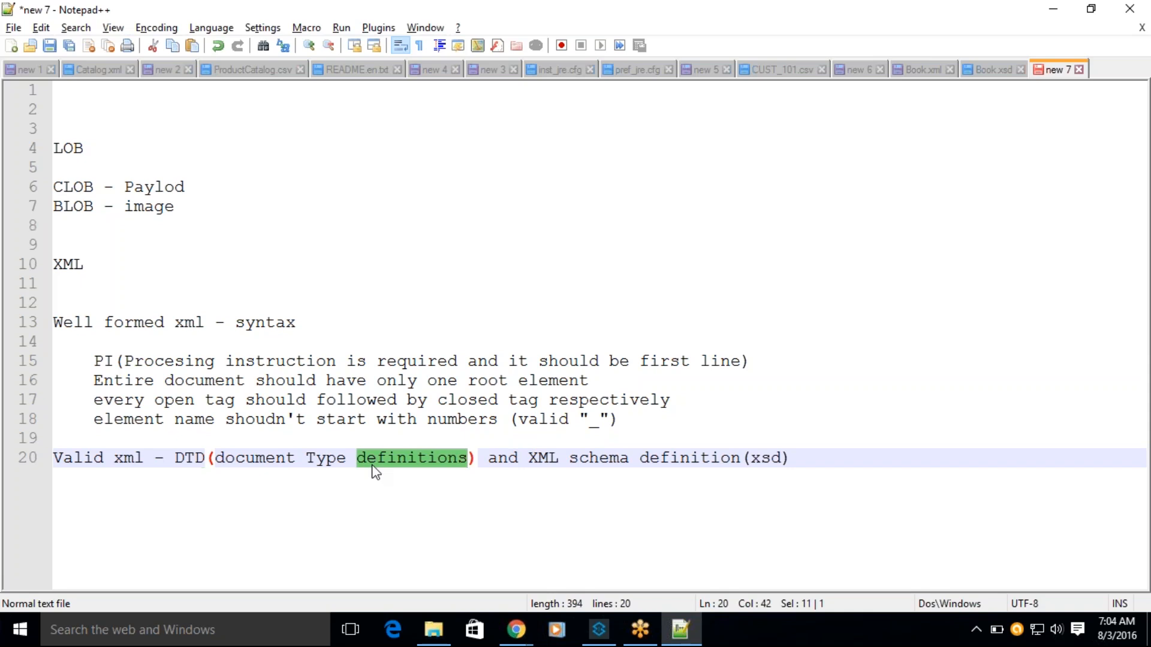
{"action": "double_click", "coordinate": [180, 459]}
{"action": "double_click", "coordinate": [239, 459]}
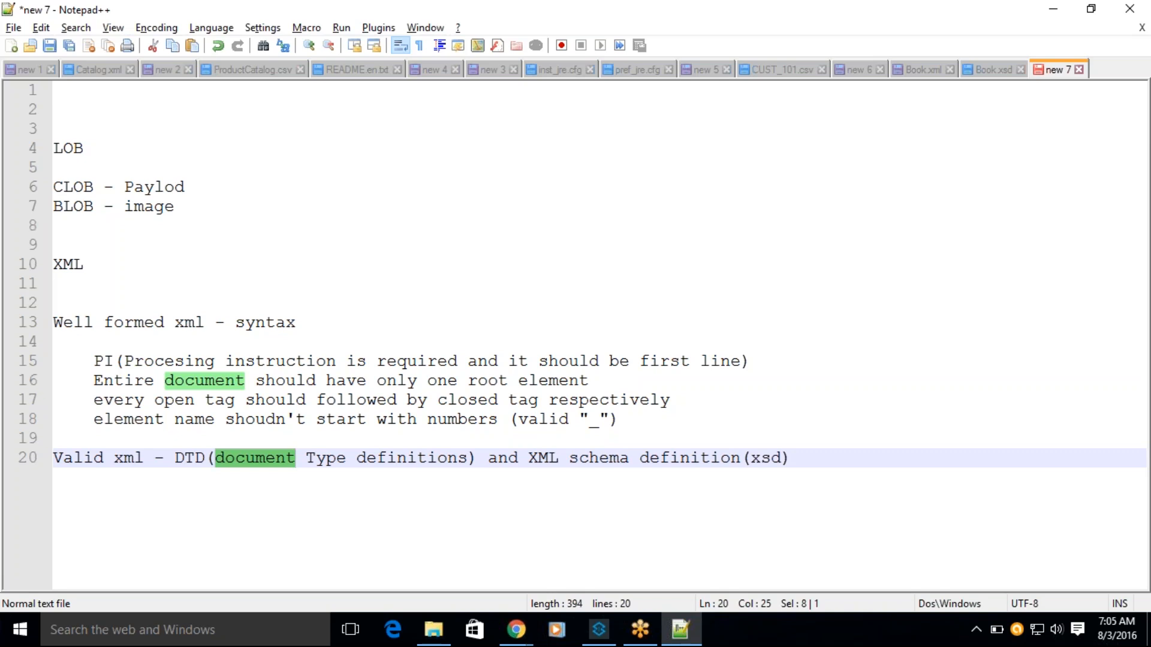
{"action": "left_click_drag", "start_coordinate": [63, 458], "coordinate": [145, 457]}
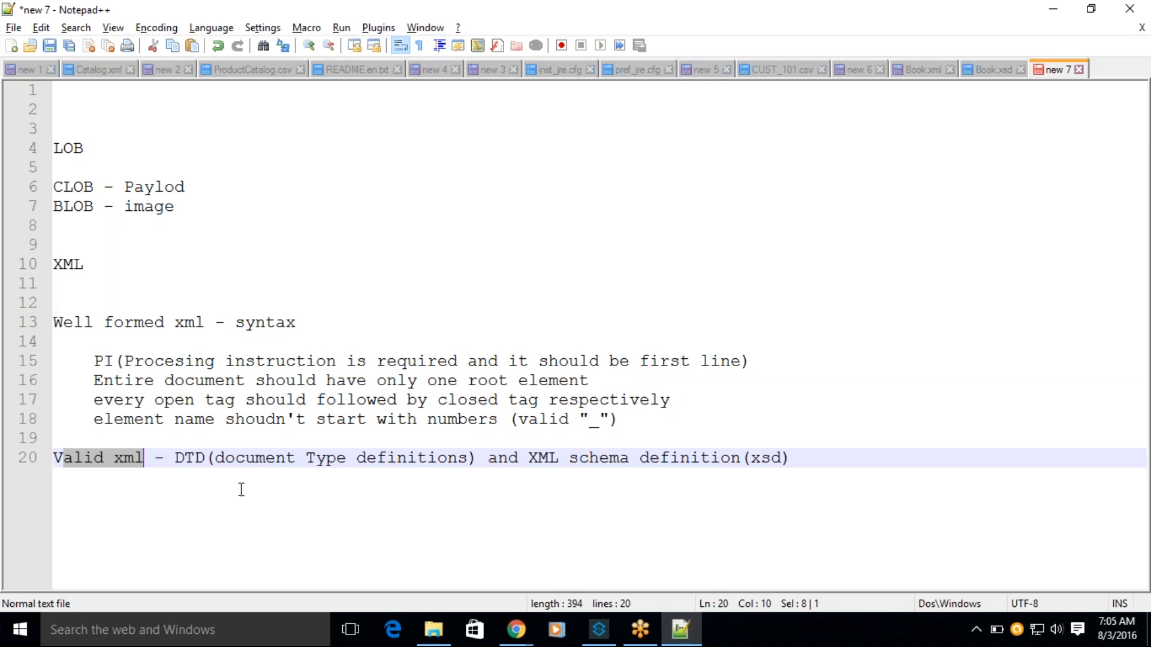
{"action": "left_click_drag", "start_coordinate": [186, 459], "coordinate": [462, 459]}
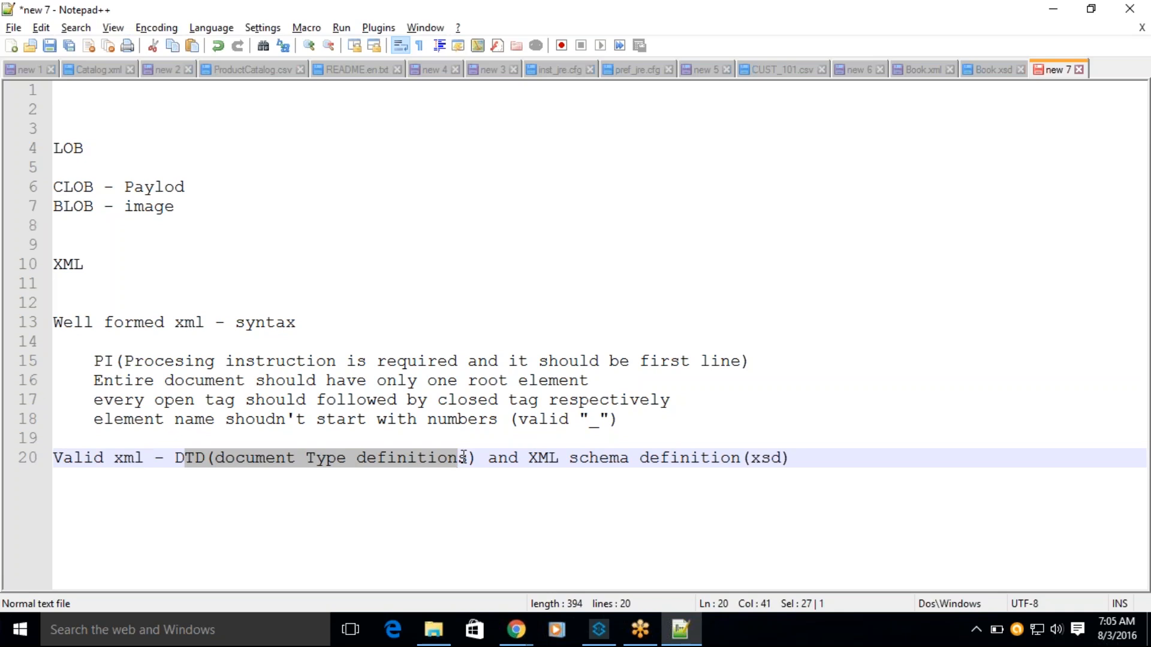
{"action": "left_click", "coordinate": [198, 477]}
{"action": "left_click_drag", "start_coordinate": [175, 458], "coordinate": [794, 459]}
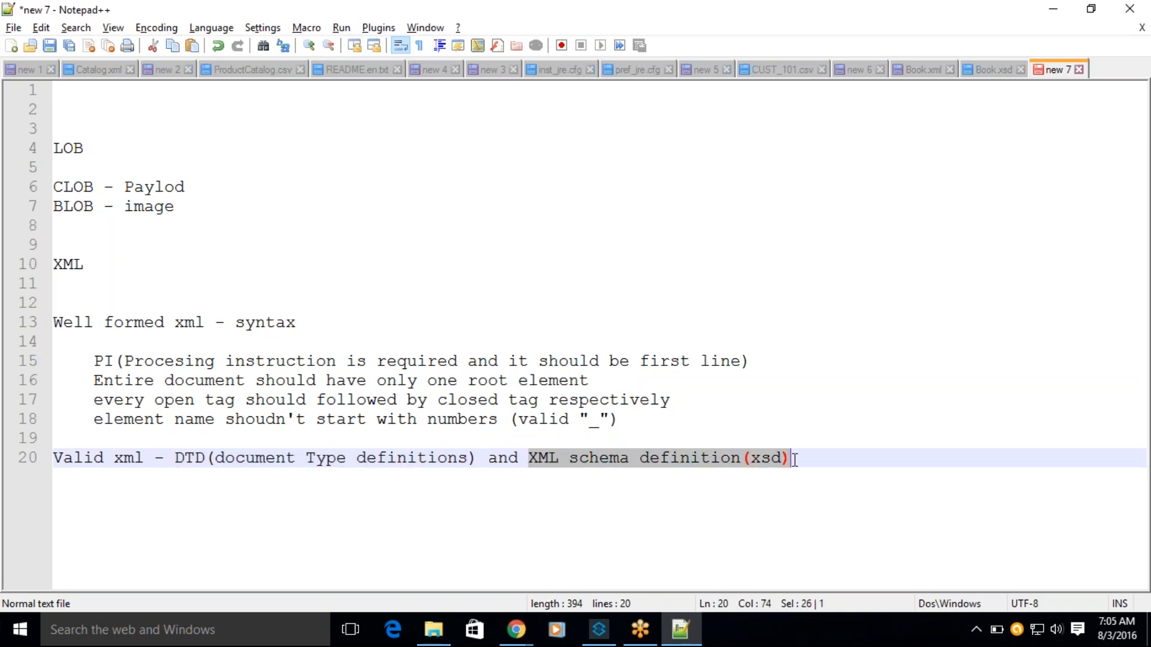
{"action": "double_click", "coordinate": [765, 459]}
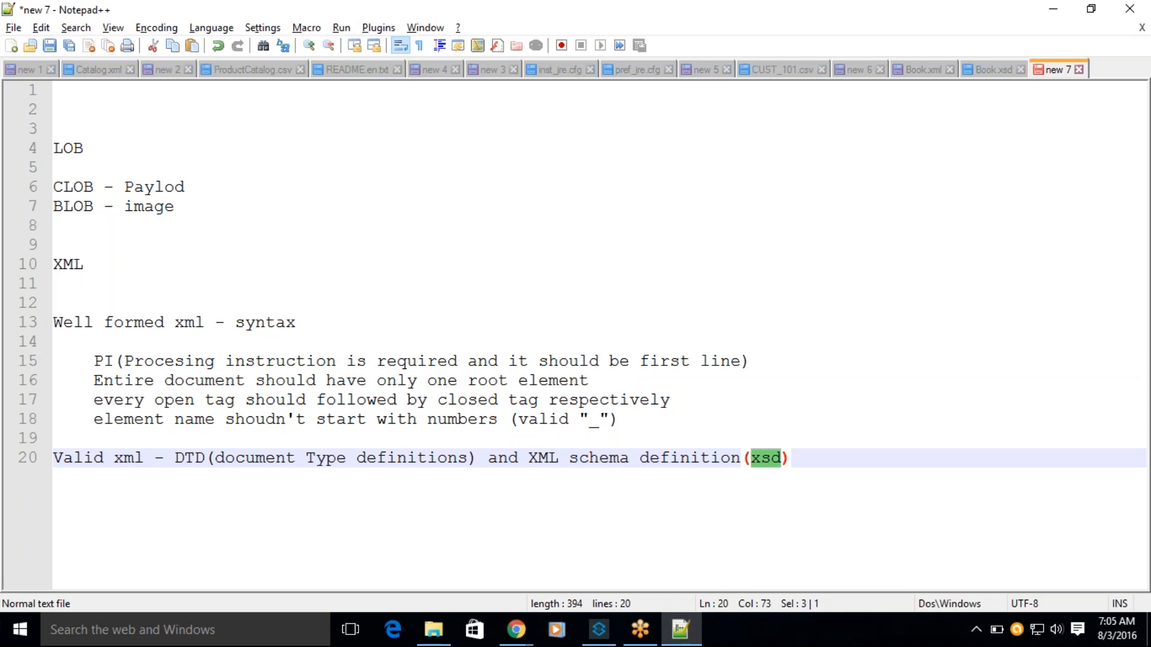
{"action": "left_click", "coordinate": [544, 455]}
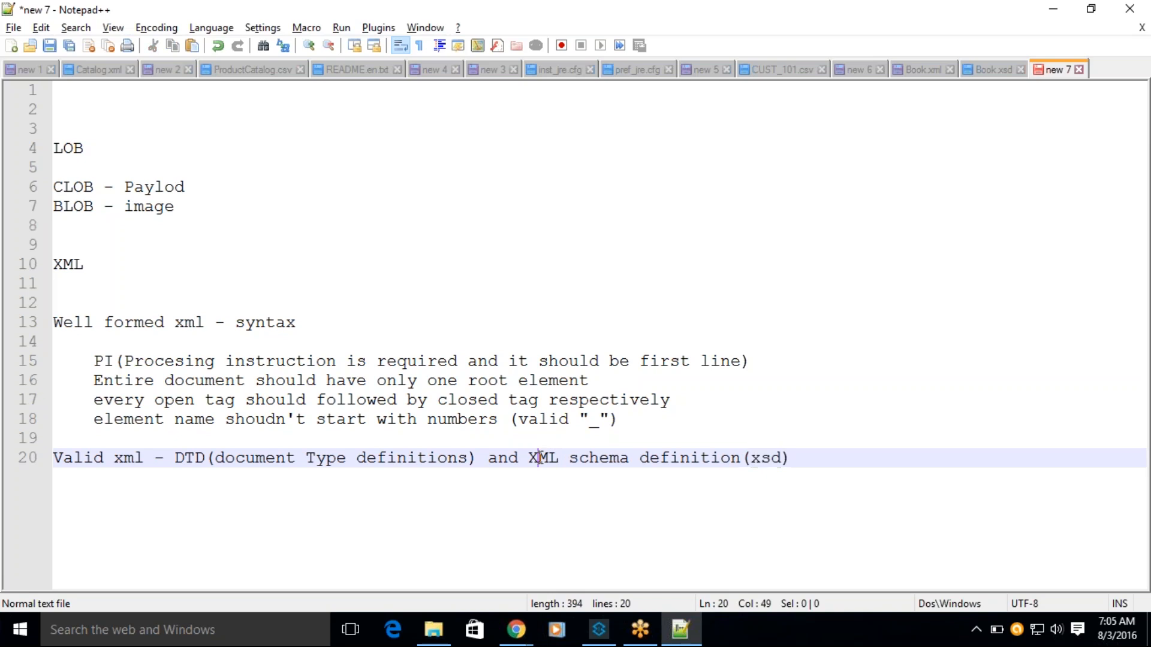
Step: Append "- schema -or xsd" to the end of the "Valid xml" line
{"action": "left_click", "coordinate": [803, 459]}
{"action": "type", "text": "- schema"}
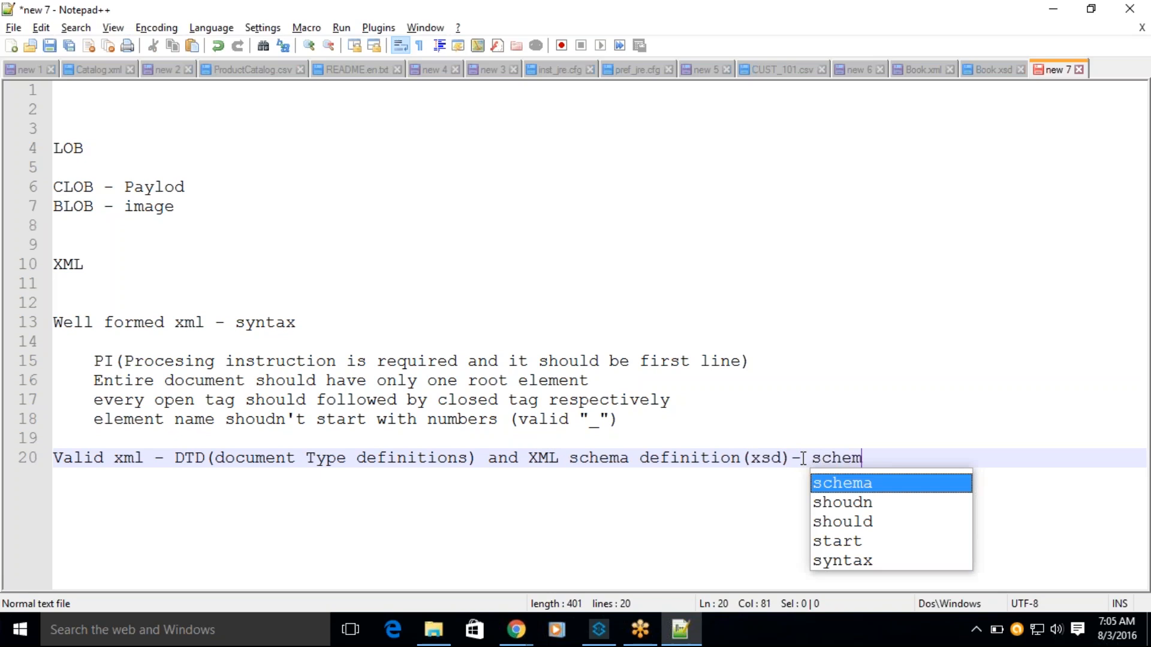
{"action": "left_click", "coordinate": [1037, 201]}
{"action": "left_click", "coordinate": [1038, 201]}
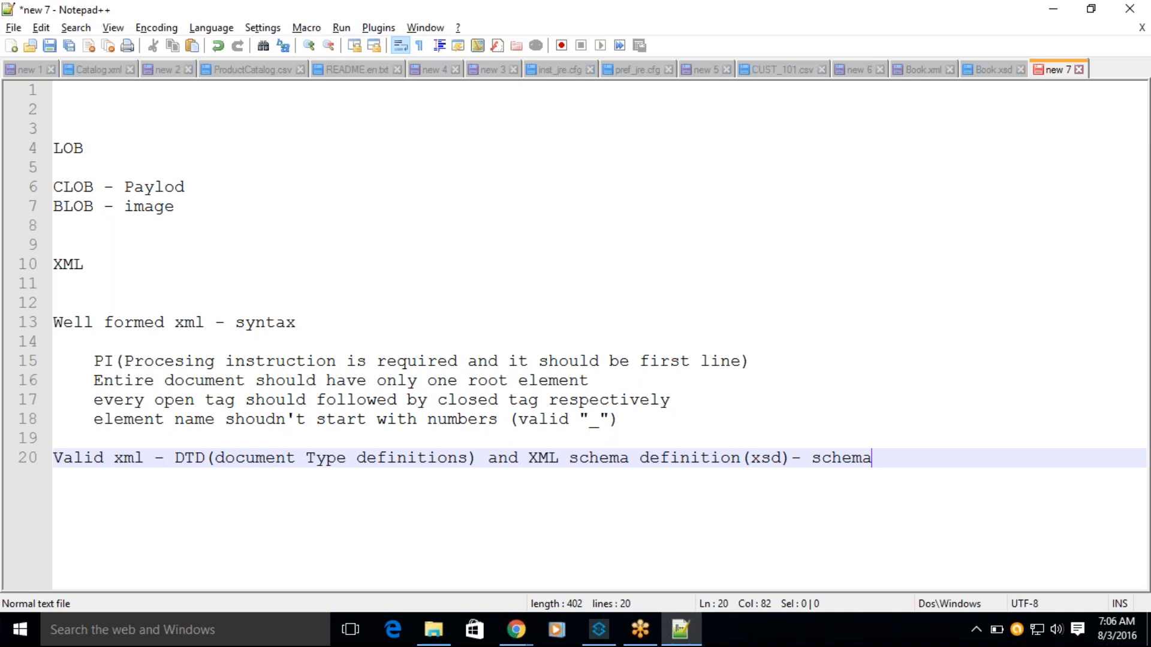
{"action": "type", "text": "-r"}
{"action": "key", "text": "BackSpace"}
{"action": "type", "text": "o"}
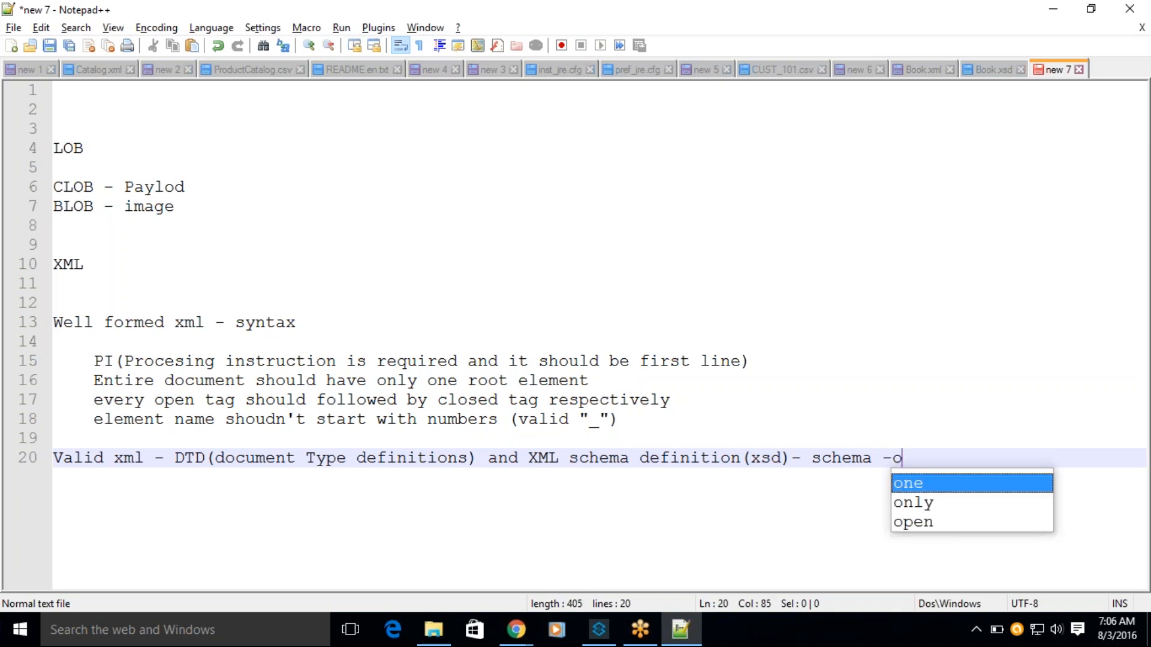
{"action": "type", "text": "r xsd"}
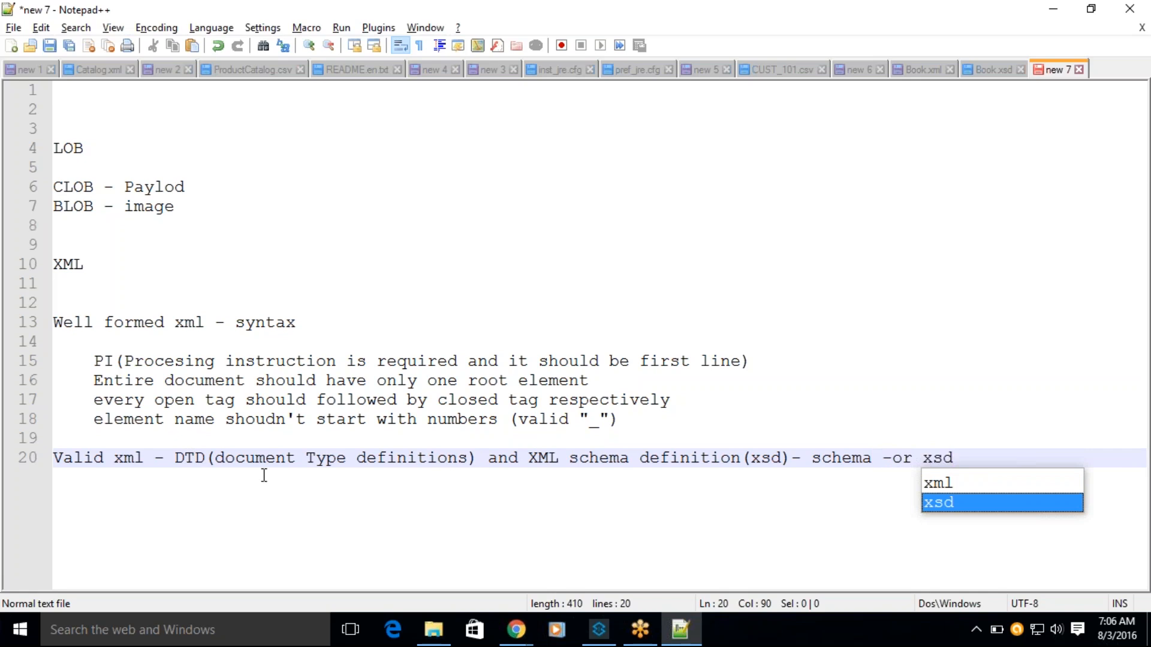
{"action": "left_click", "coordinate": [180, 457]}
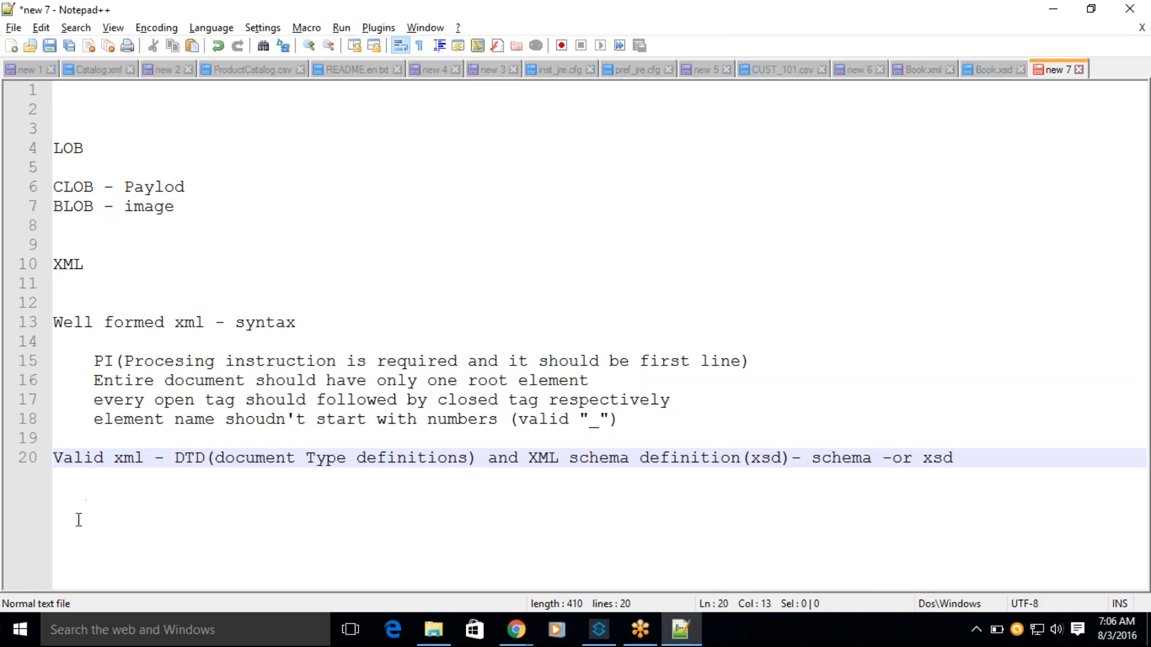
Step: Highlight the first book's title and genre tags in Book.xml, and open Book.xsd to compare their definitions
{"action": "left_click", "coordinate": [923, 69]}
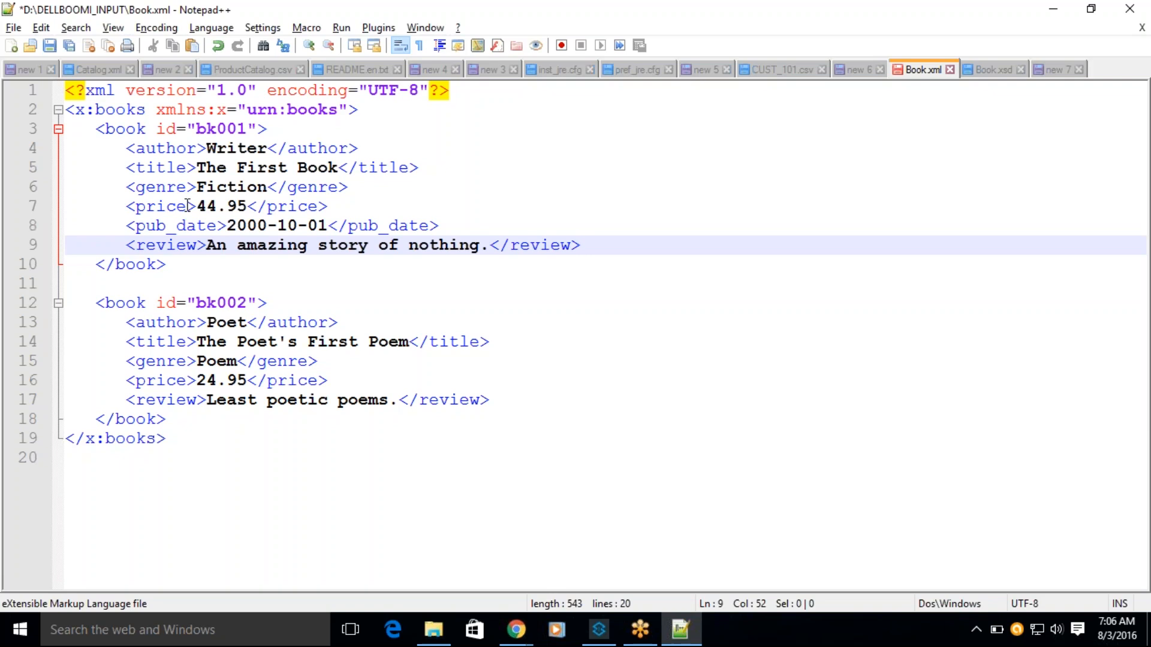
{"action": "left_click", "coordinate": [175, 189]}
{"action": "double_click", "coordinate": [174, 187]}
{"action": "double_click", "coordinate": [169, 167]}
{"action": "double_click", "coordinate": [162, 186]}
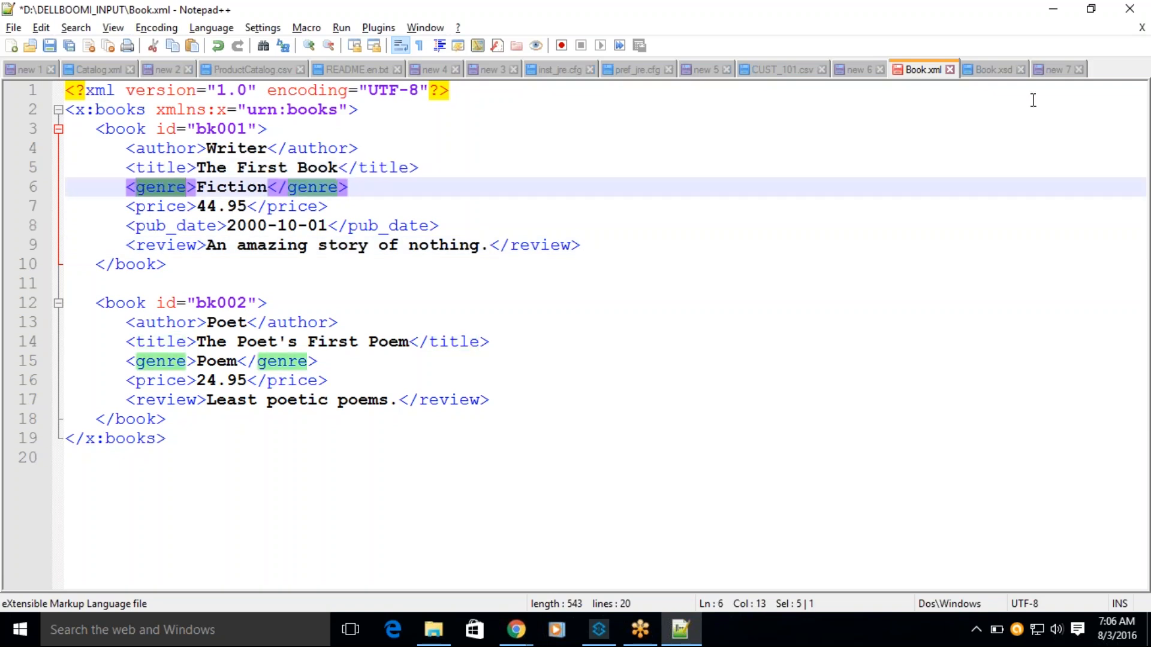
{"action": "left_click", "coordinate": [993, 67]}
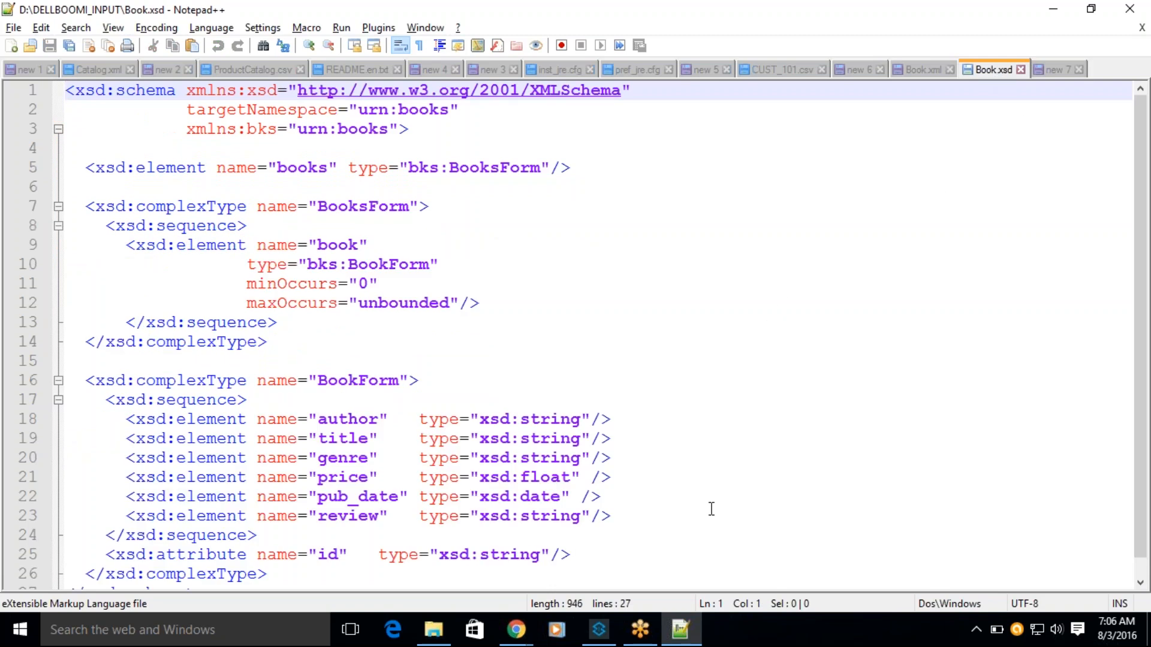
Step: Return to Book.xml and examine the first book's child tags, highlighting the title text and the price value
{"action": "left_click", "coordinate": [923, 71]}
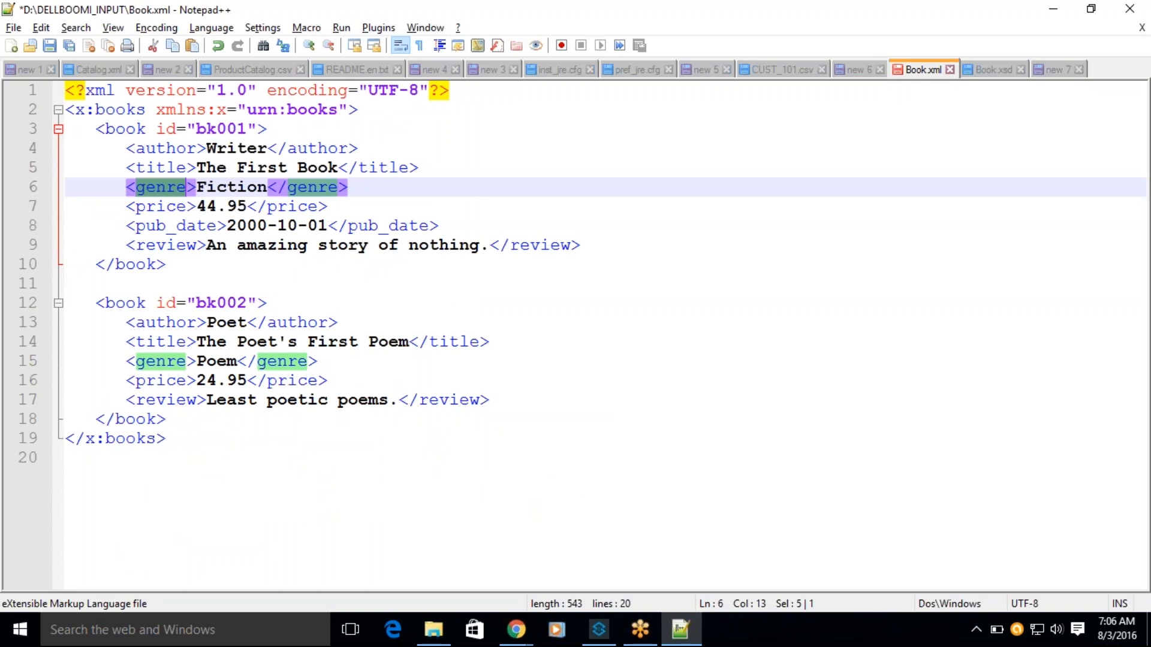
{"action": "double_click", "coordinate": [156, 168]}
{"action": "left_click_drag", "start_coordinate": [207, 167], "coordinate": [329, 171]}
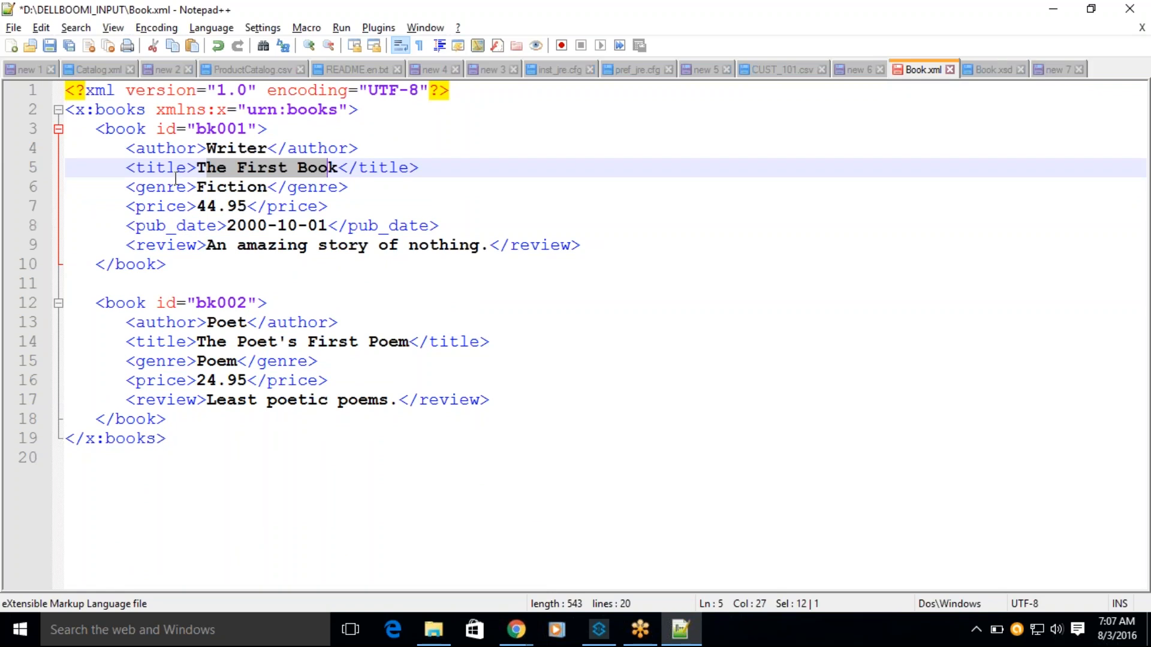
{"action": "double_click", "coordinate": [157, 169]}
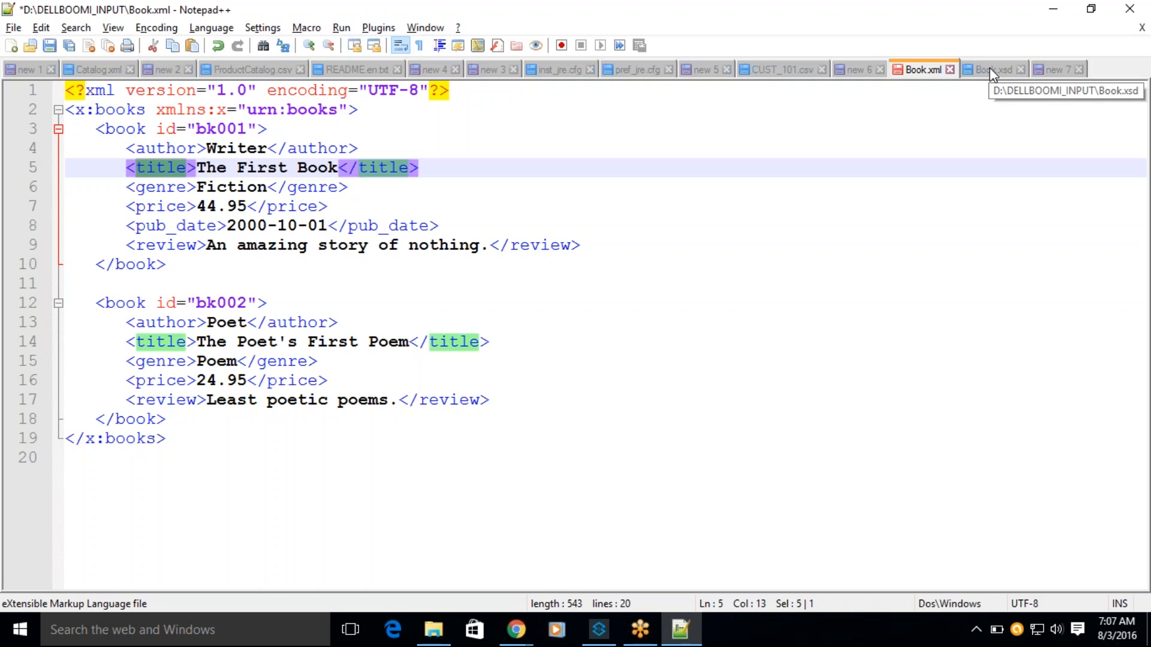
{"action": "left_click", "coordinate": [154, 151]}
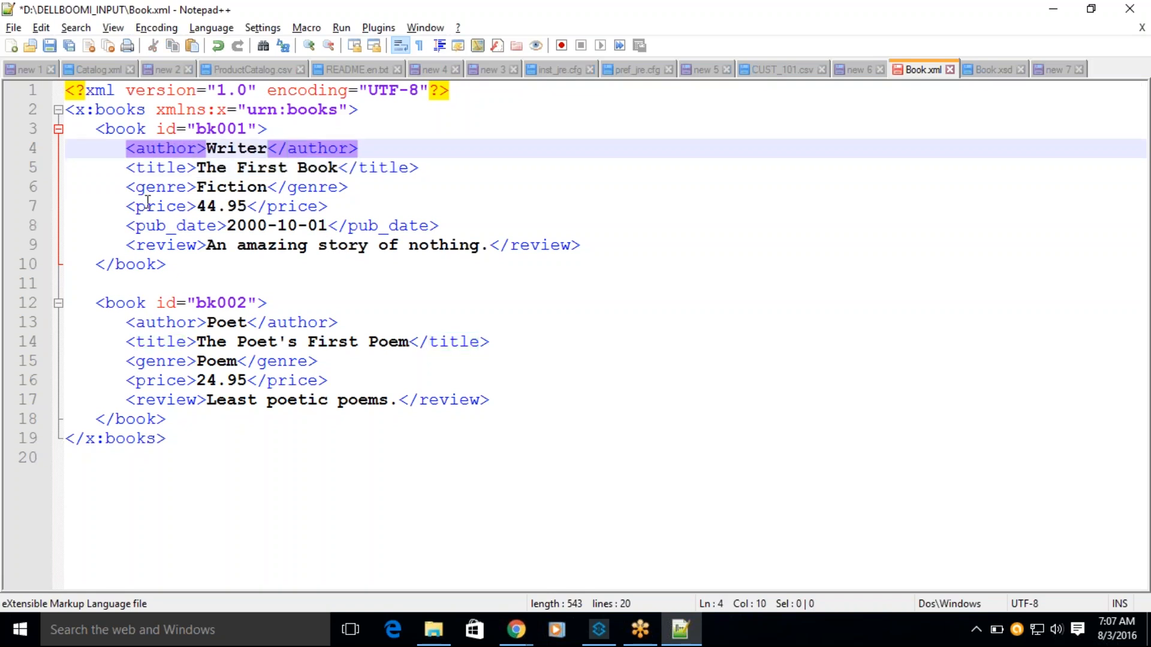
{"action": "left_click", "coordinate": [156, 208]}
{"action": "left_click", "coordinate": [154, 226]}
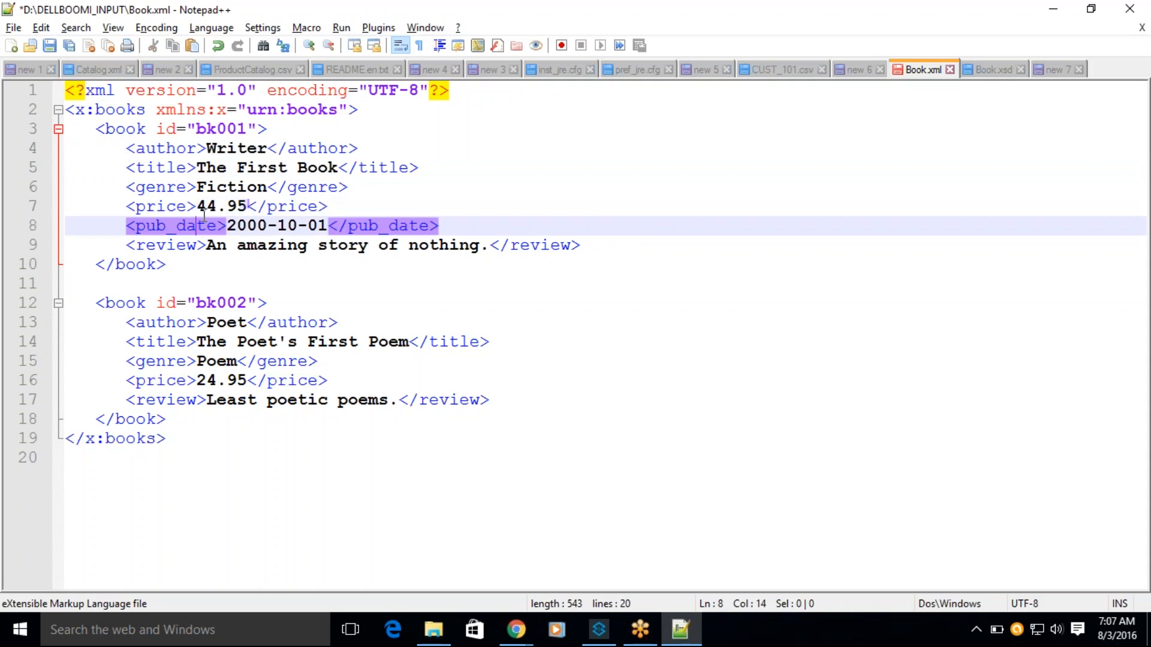
{"action": "left_click_drag", "start_coordinate": [197, 206], "coordinate": [246, 206]}
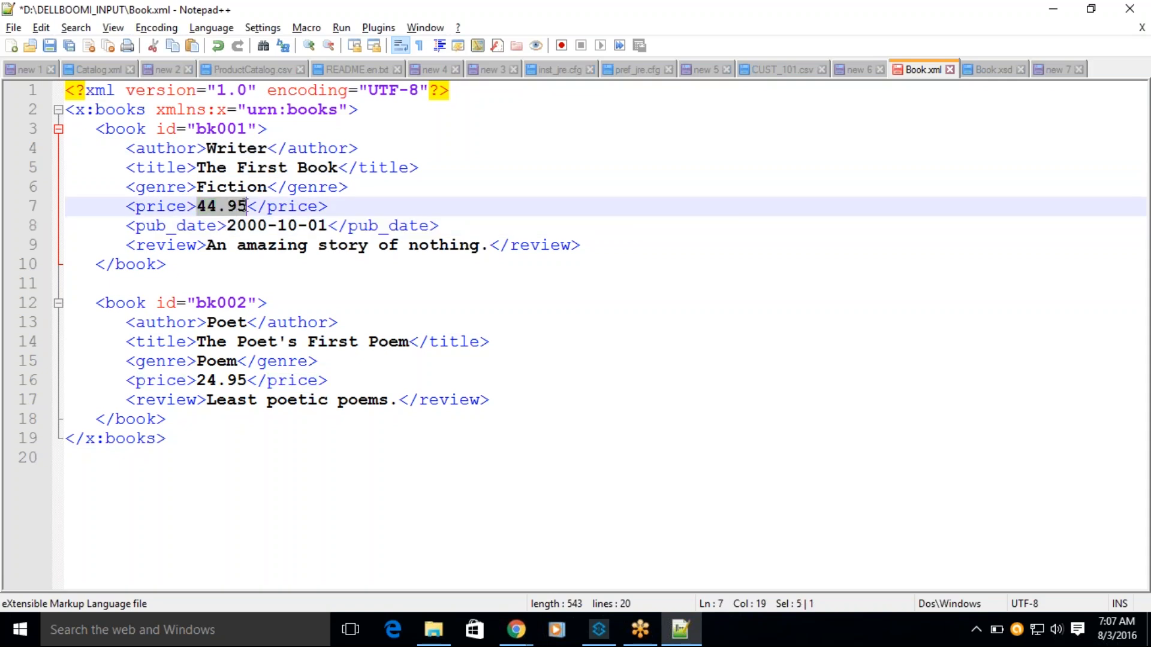
{"action": "double_click", "coordinate": [176, 206]}
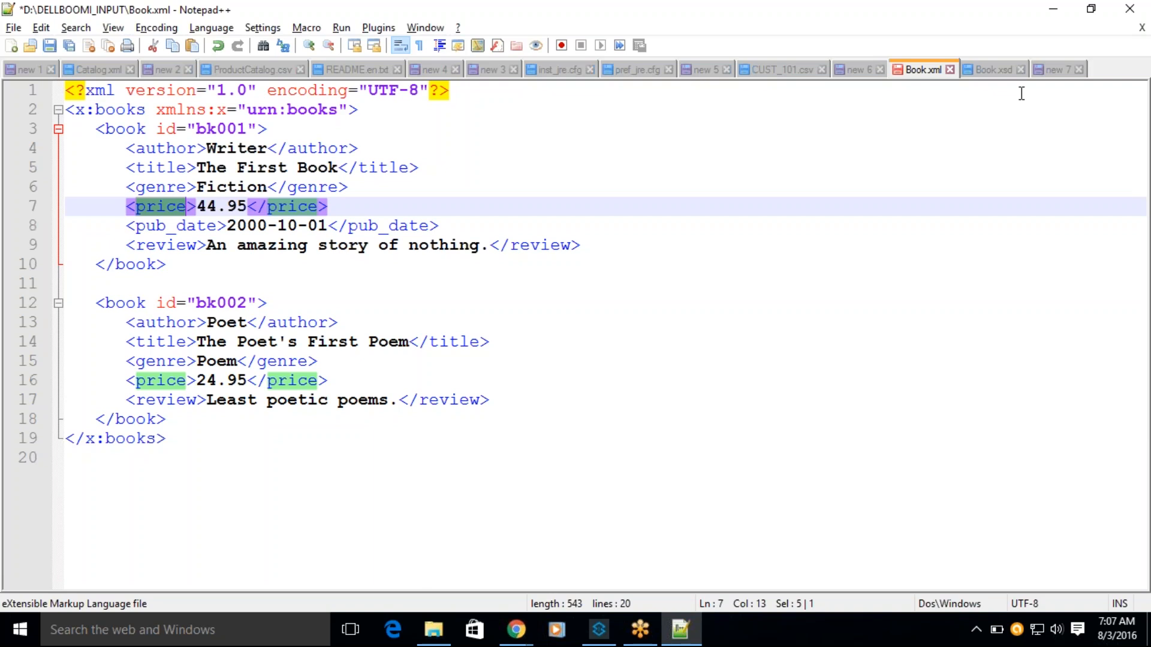
Step: Review Book.xml from its first book and title tags to the entire document, and bring up its schema Book.xsd
{"action": "double_click", "coordinate": [125, 133]}
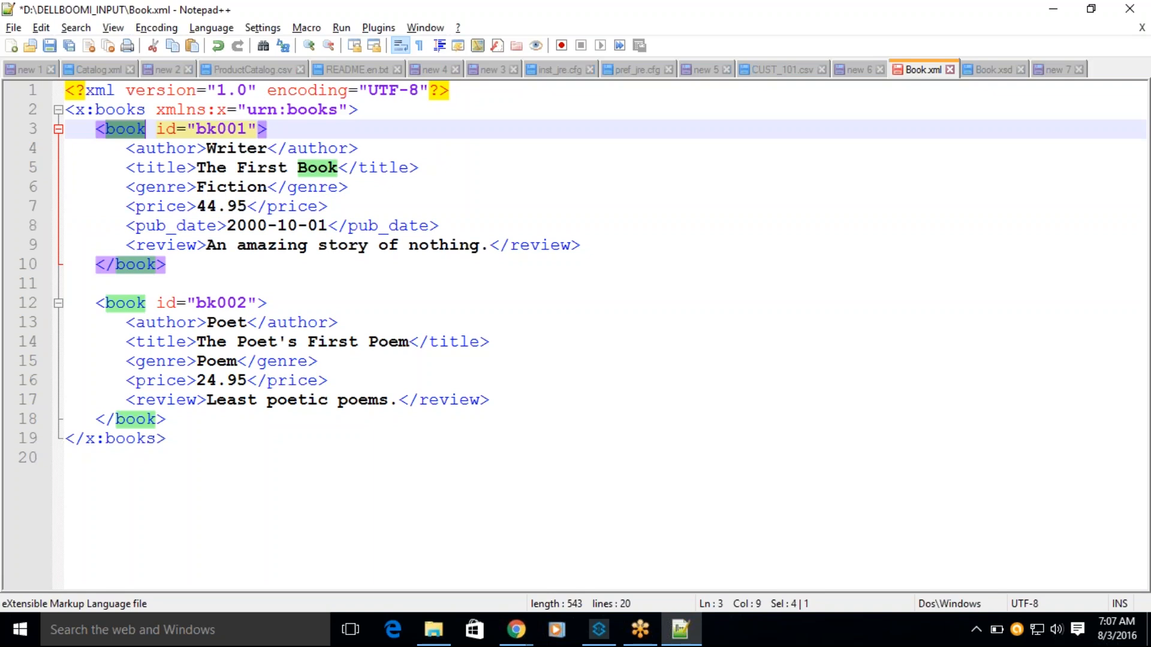
{"action": "double_click", "coordinate": [163, 168]}
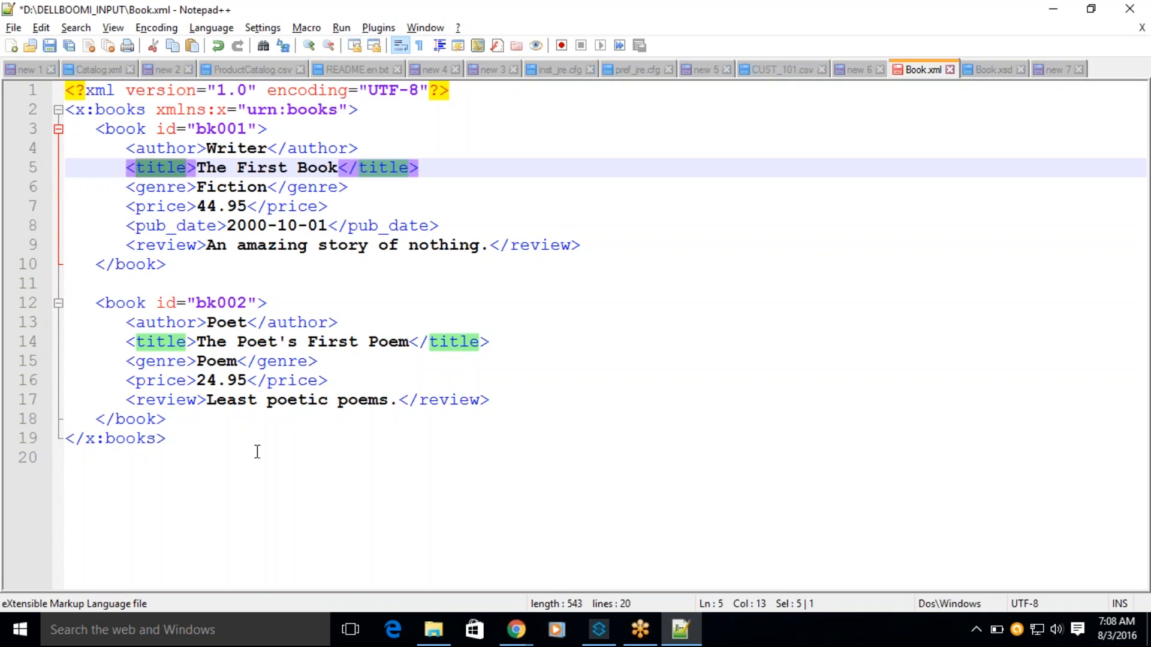
{"action": "left_click_drag", "start_coordinate": [234, 442], "coordinate": [64, 96]}
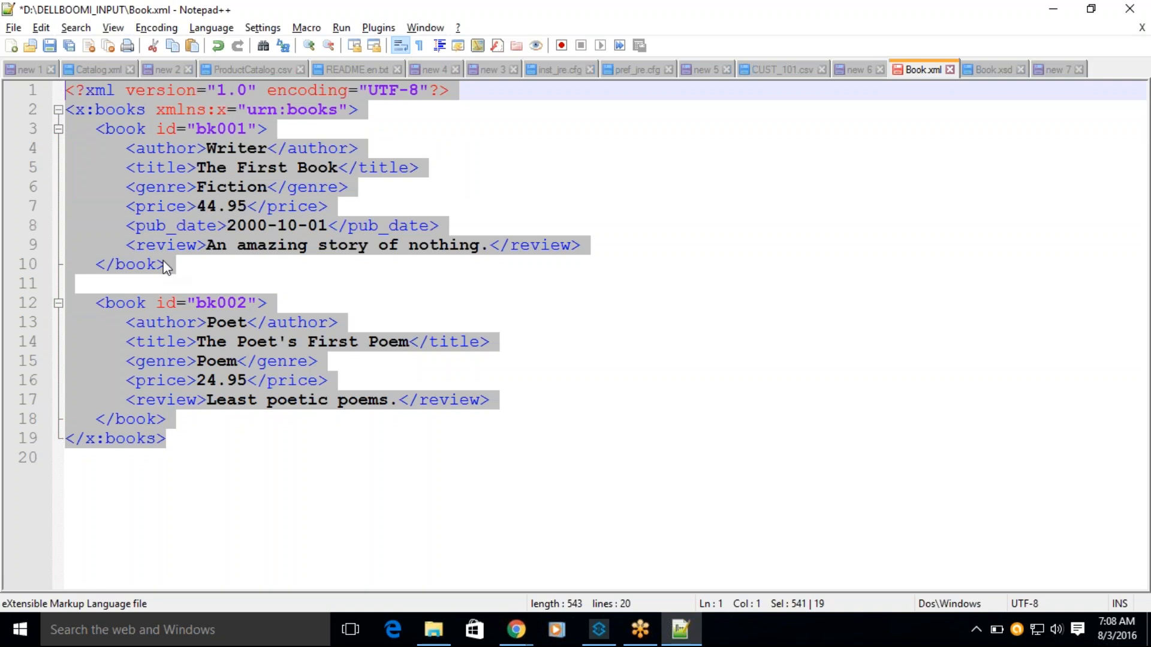
{"action": "left_click", "coordinate": [145, 291]}
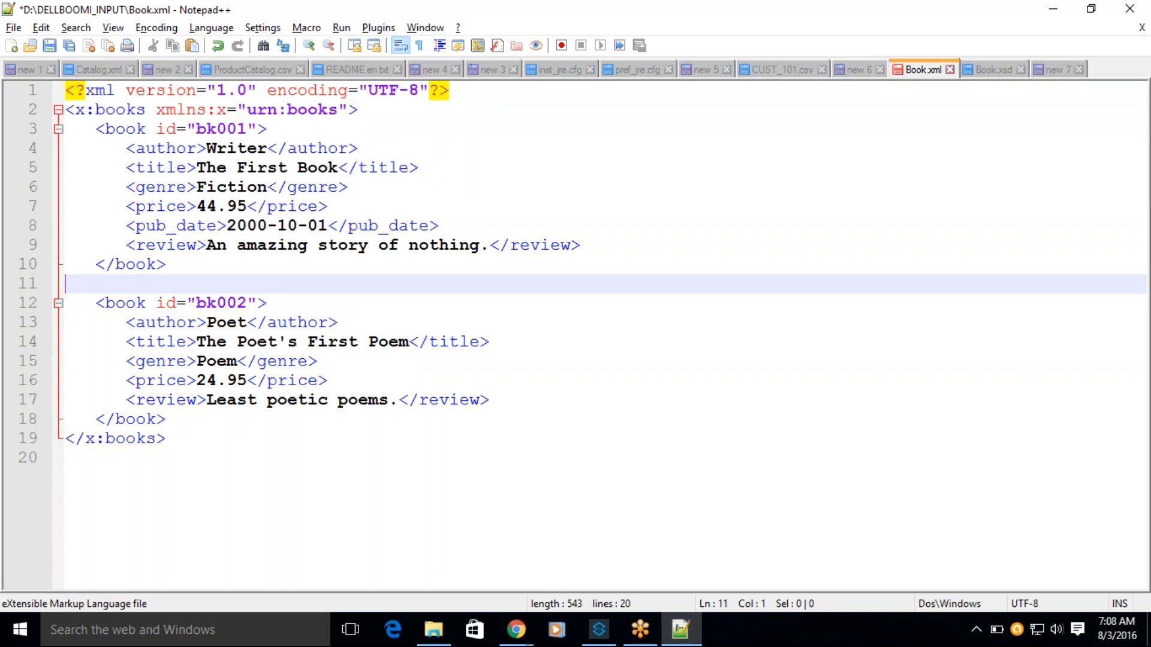
{"action": "left_click", "coordinate": [989, 70]}
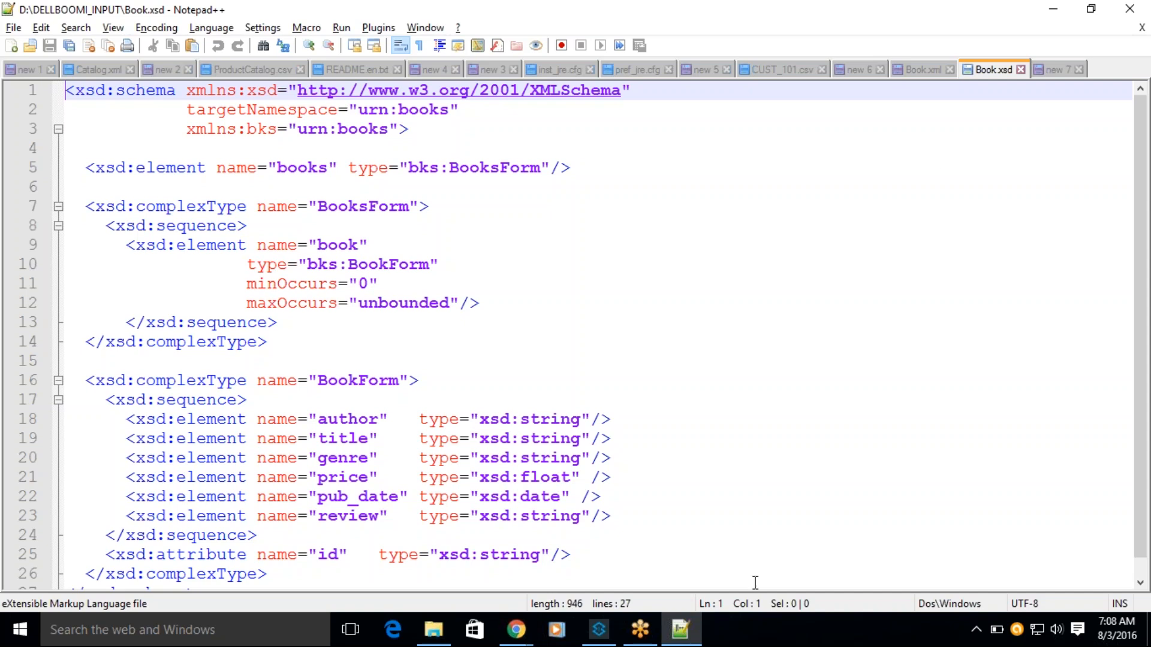
Step: Switch to Chrome, close the Gmail window and bring up the Boomi AtomSphere Build page
{"action": "left_click", "coordinate": [511, 635]}
{"action": "mouse_move", "coordinate": [527, 523]}
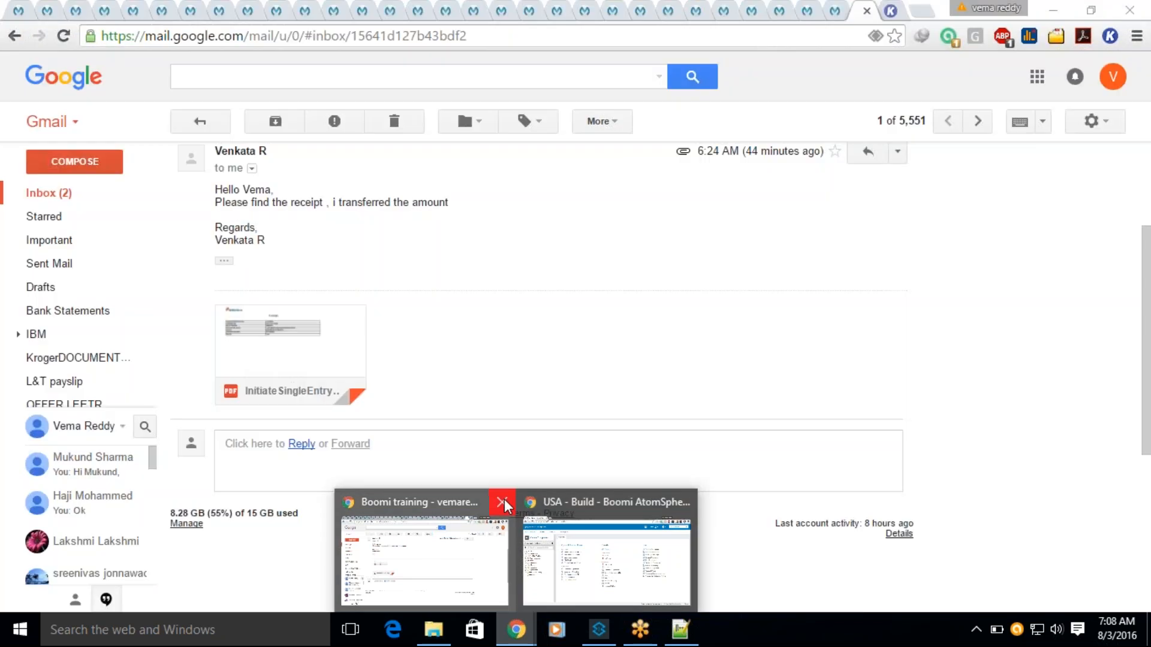
{"action": "left_click", "coordinate": [499, 503]}
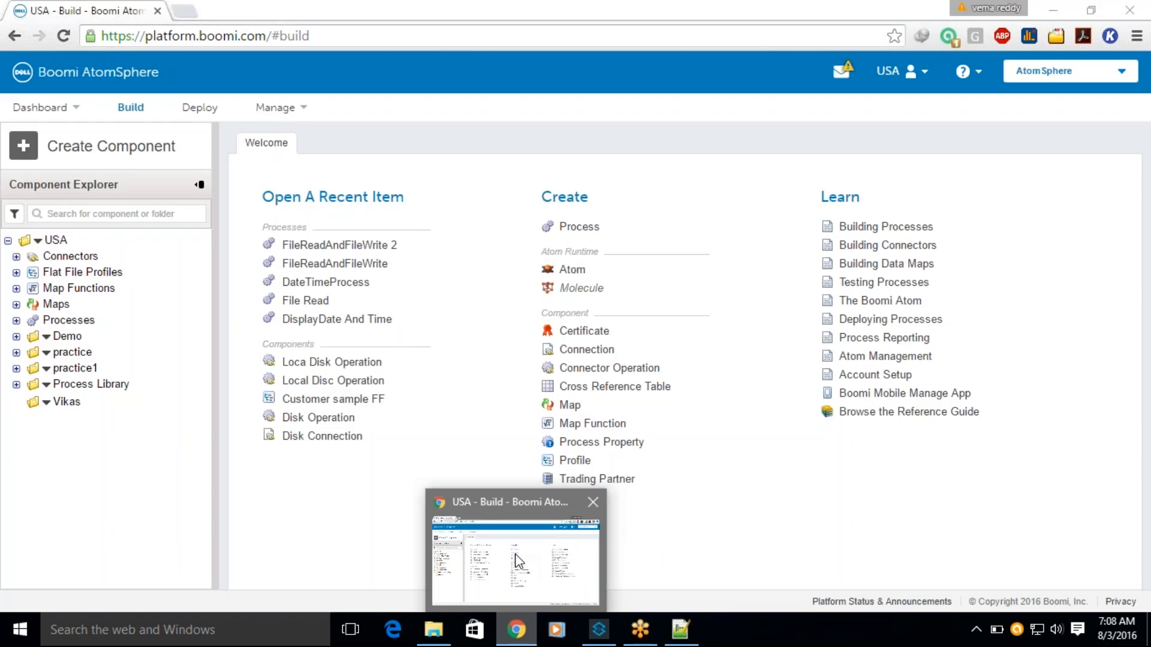
Step: Start a new component in the USA folder with Profile as its type and XML as its profile format
{"action": "left_click", "coordinate": [24, 146]}
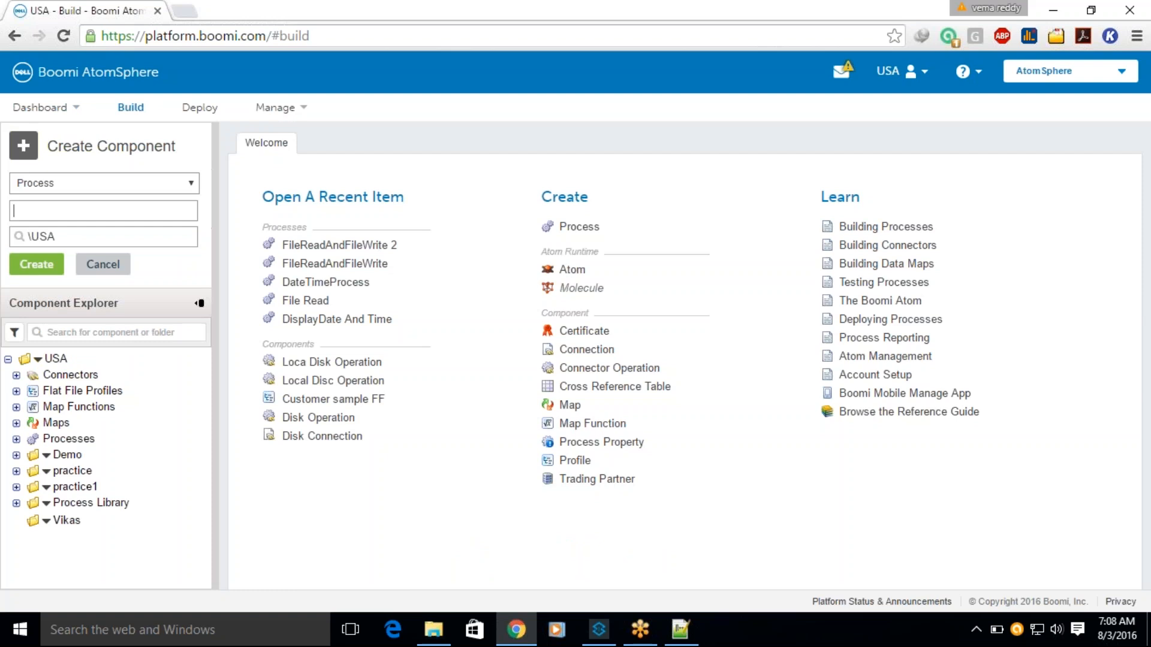
{"action": "left_click", "coordinate": [59, 187]}
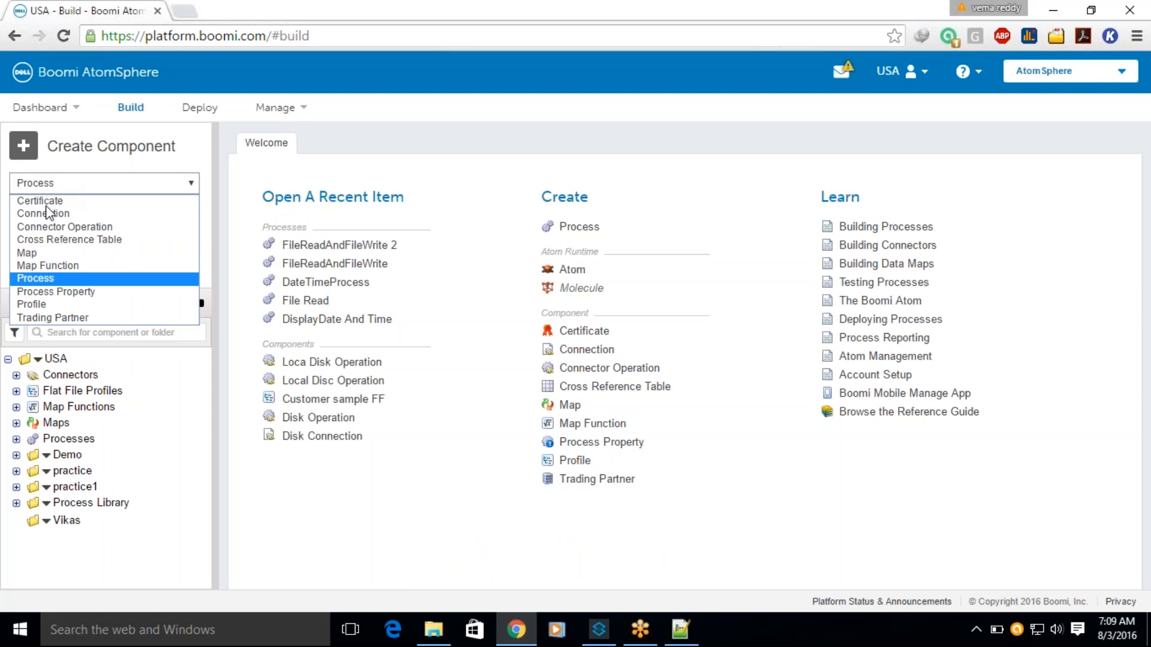
{"action": "left_click", "coordinate": [38, 304]}
{"action": "left_click", "coordinate": [53, 264]}
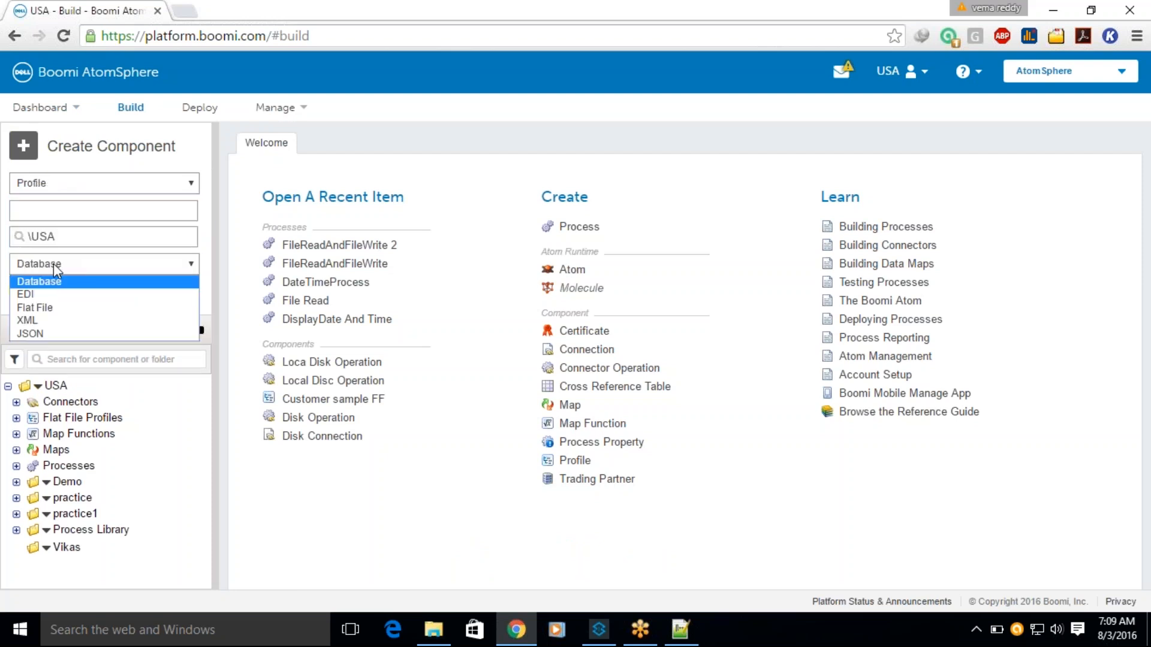
{"action": "left_click", "coordinate": [45, 322]}
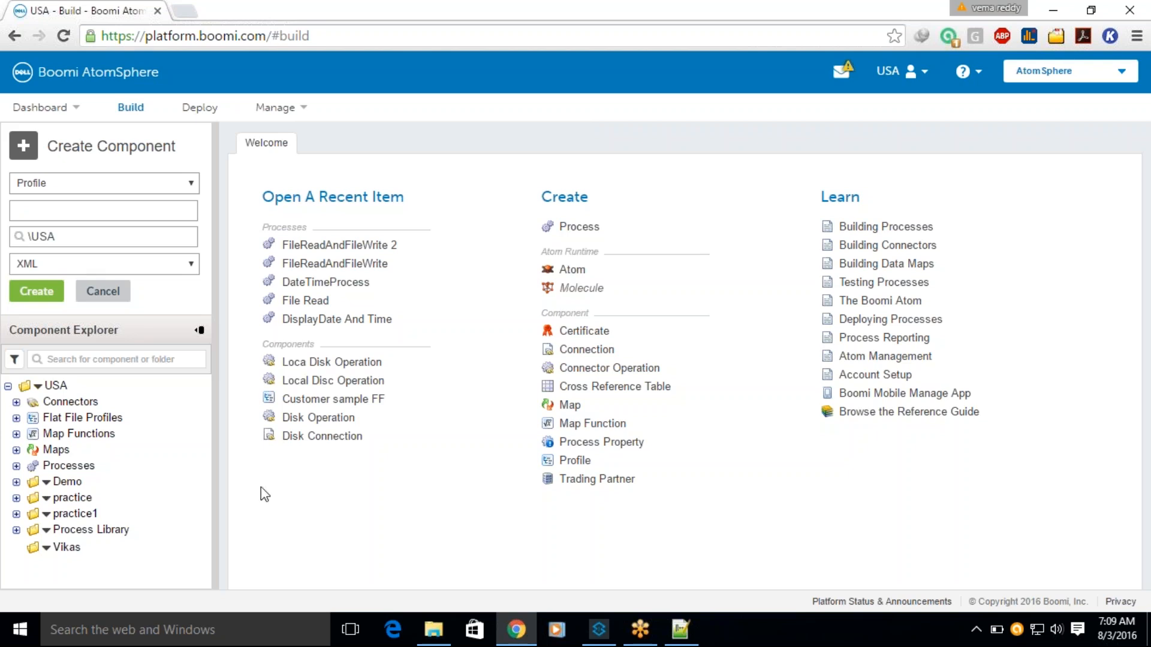
Step: Switch to Notepad++, copy the XML declaration from Book.xml into a new first line of Book.xsd, and save the schema
{"action": "left_click", "coordinate": [682, 630]}
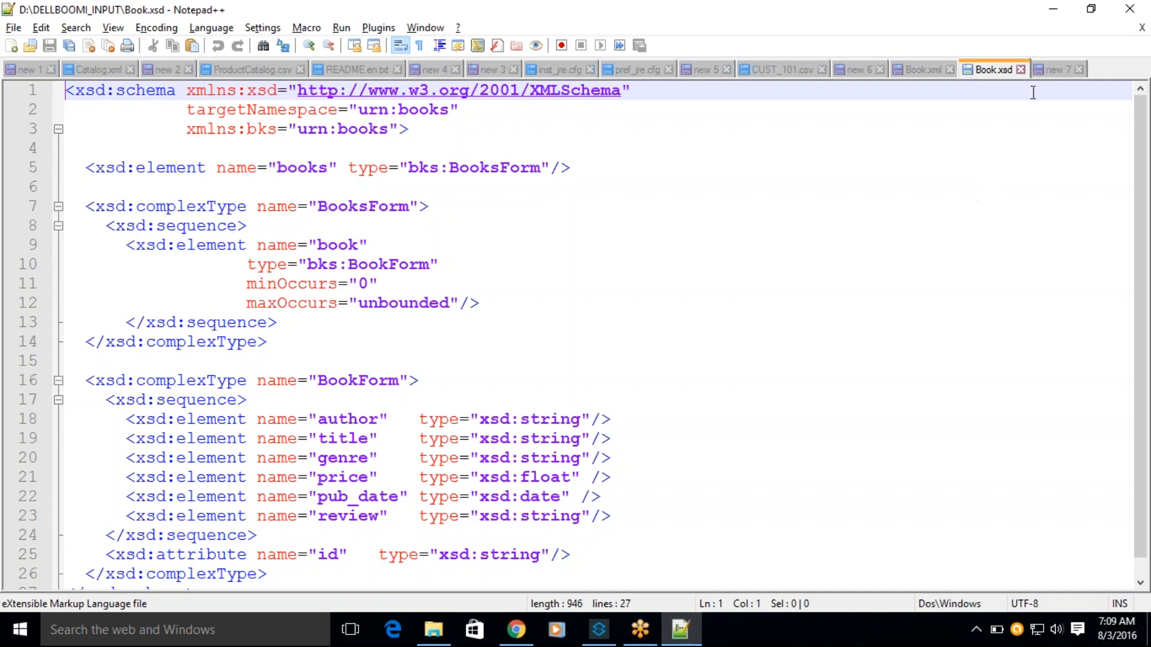
{"action": "left_click", "coordinate": [923, 70]}
{"action": "left_click_drag", "start_coordinate": [458, 90], "coordinate": [56, 96]}
{"action": "key", "text": "ctrl+c"}
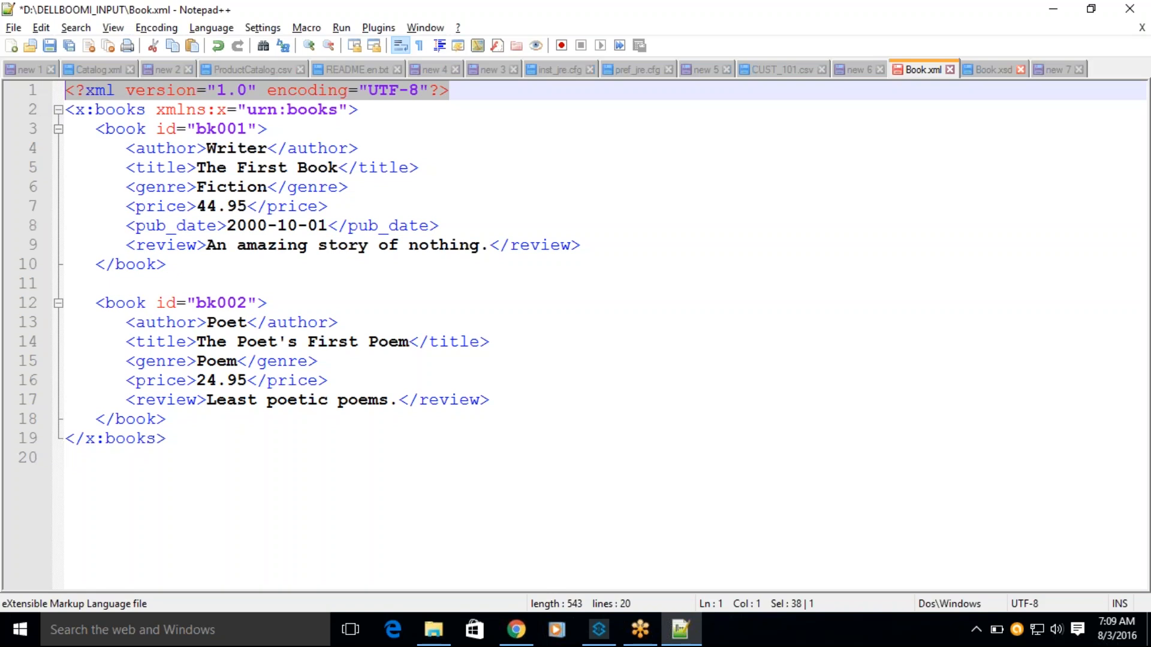
{"action": "left_click", "coordinate": [993, 70]}
{"action": "key", "text": "Return"}
{"action": "key", "text": "Up"}
{"action": "key", "text": "ctrl+v"}
{"action": "key", "text": "ctrl+s"}
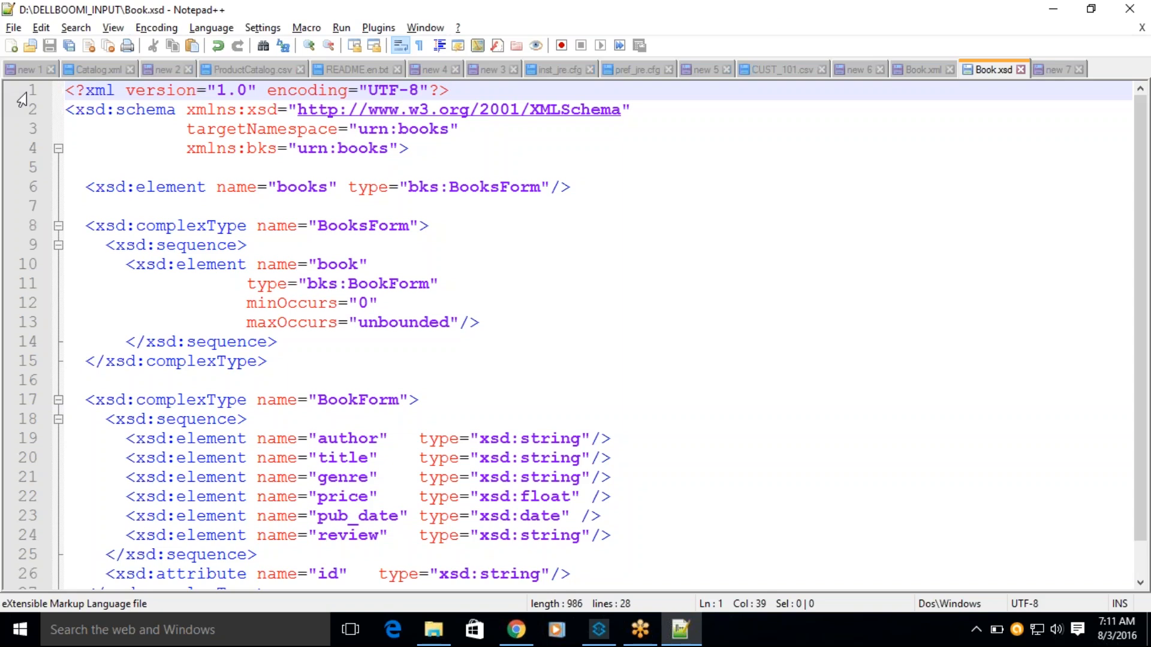
Step: Add the line "name space - package java-" below the Valid xml line in the new 7 notes and highlight "name space"
{"action": "left_click", "coordinate": [1051, 67]}
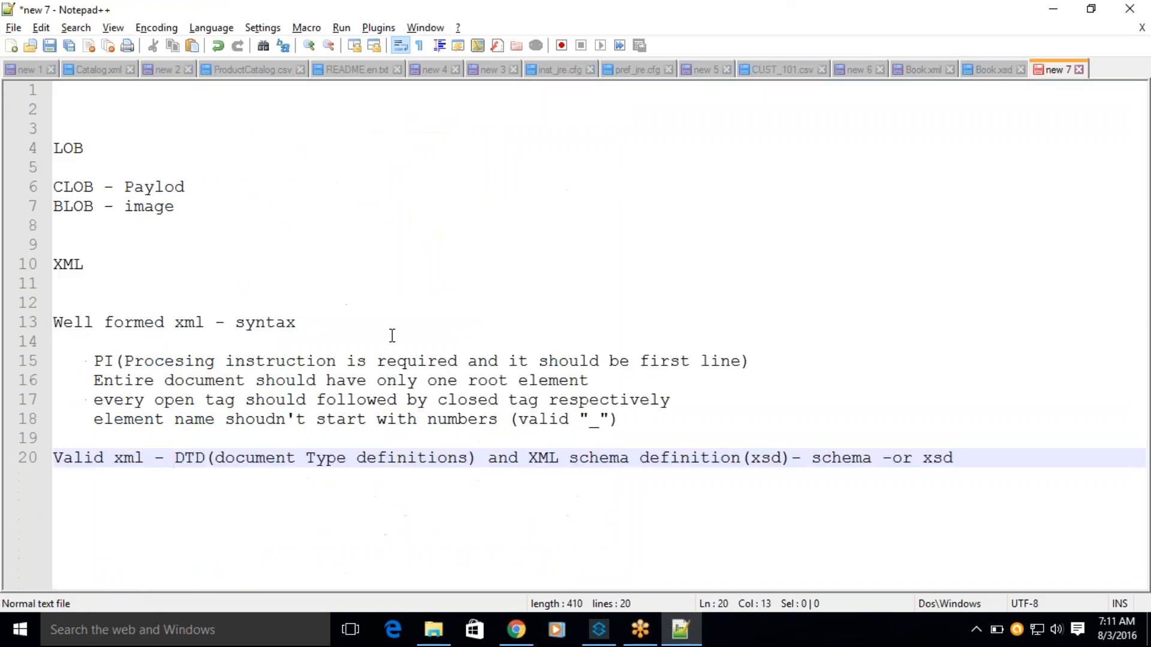
{"action": "left_click", "coordinate": [1025, 439]}
{"action": "left_click", "coordinate": [1005, 457]}
{"action": "key", "text": "Return"}
{"action": "key", "text": "Return"}
{"action": "type", "text": "na"}
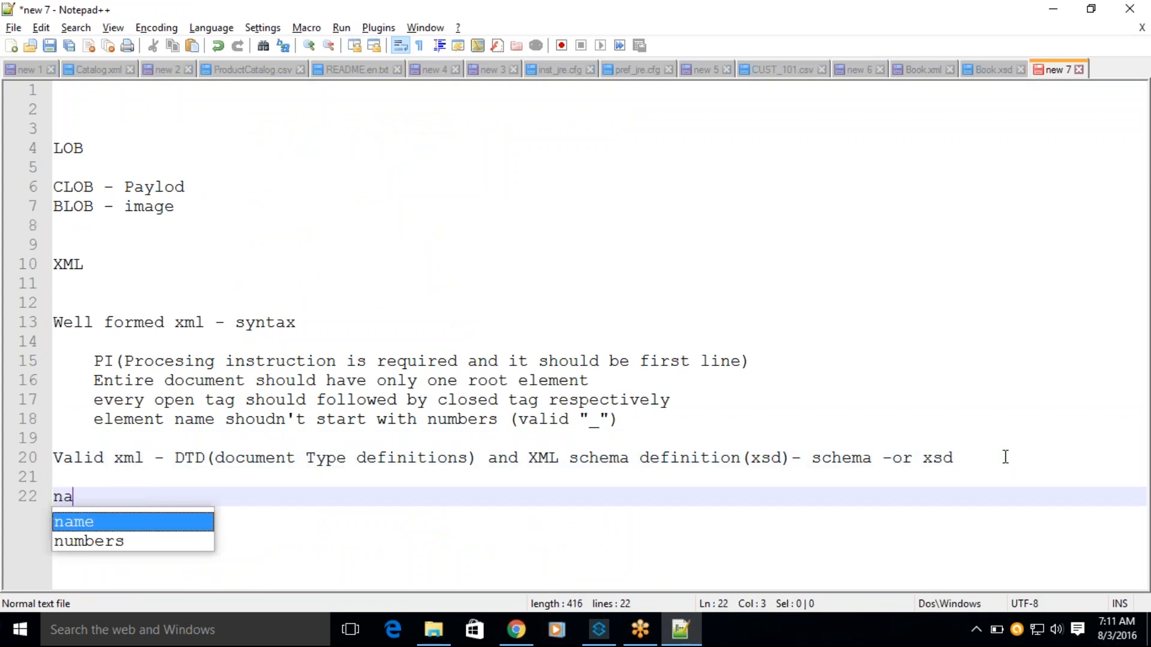
{"action": "type", "text": "me space"}
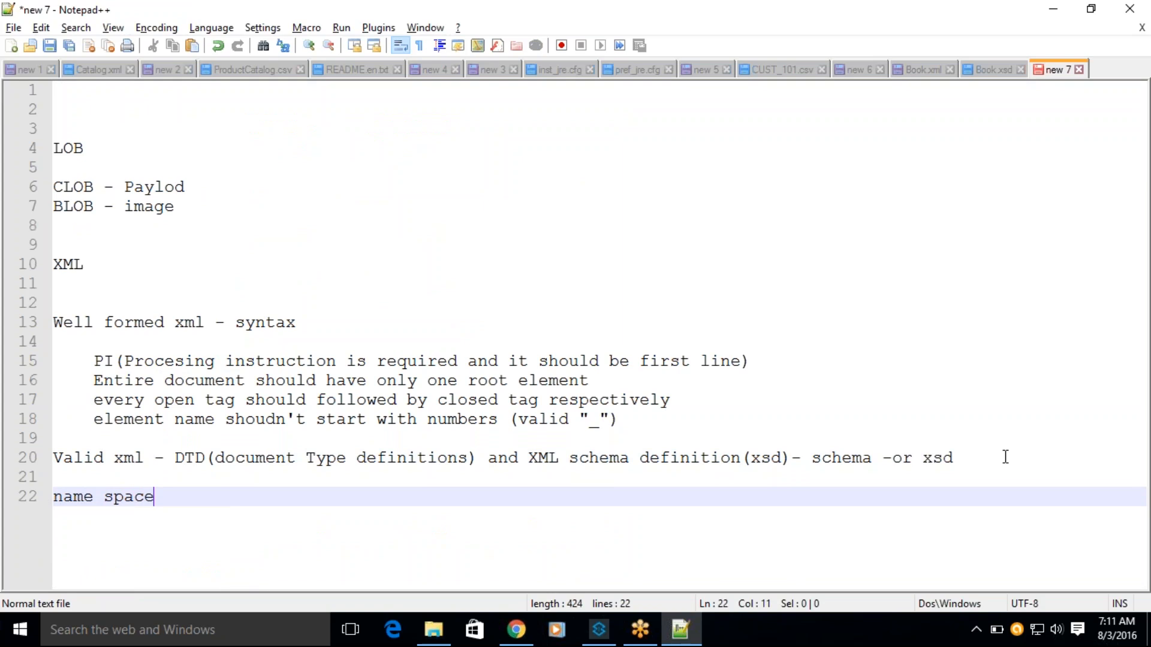
{"action": "type", "text": "-"}
{"action": "type", "text": "package java-"}
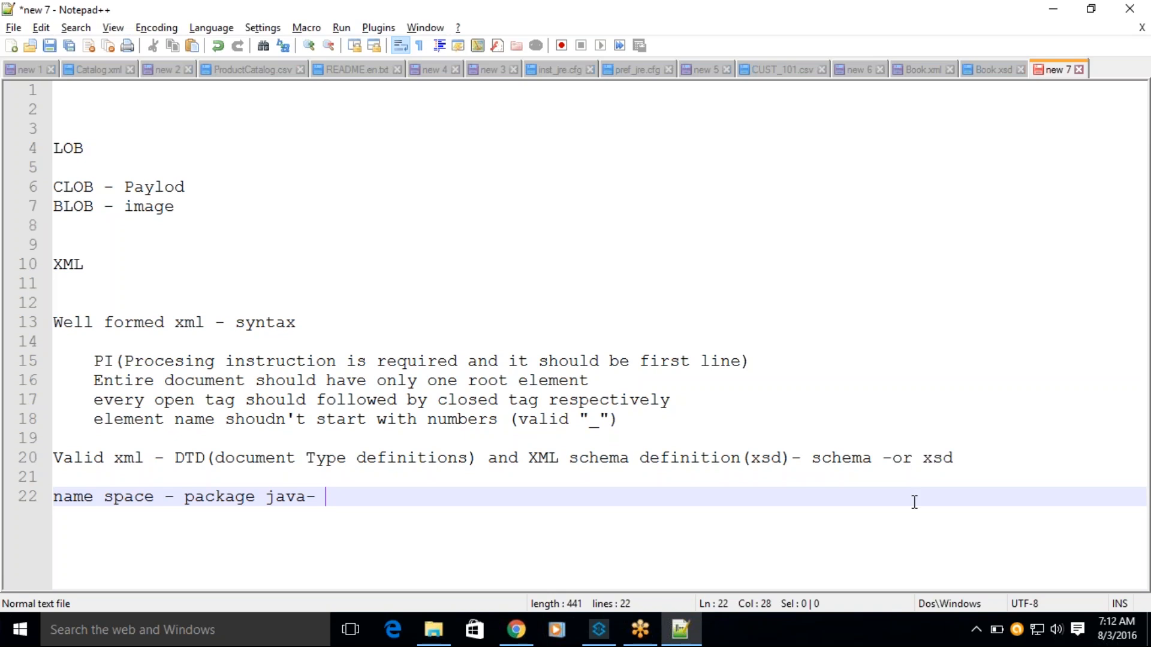
{"action": "left_click_drag", "start_coordinate": [157, 499], "coordinate": [54, 488]}
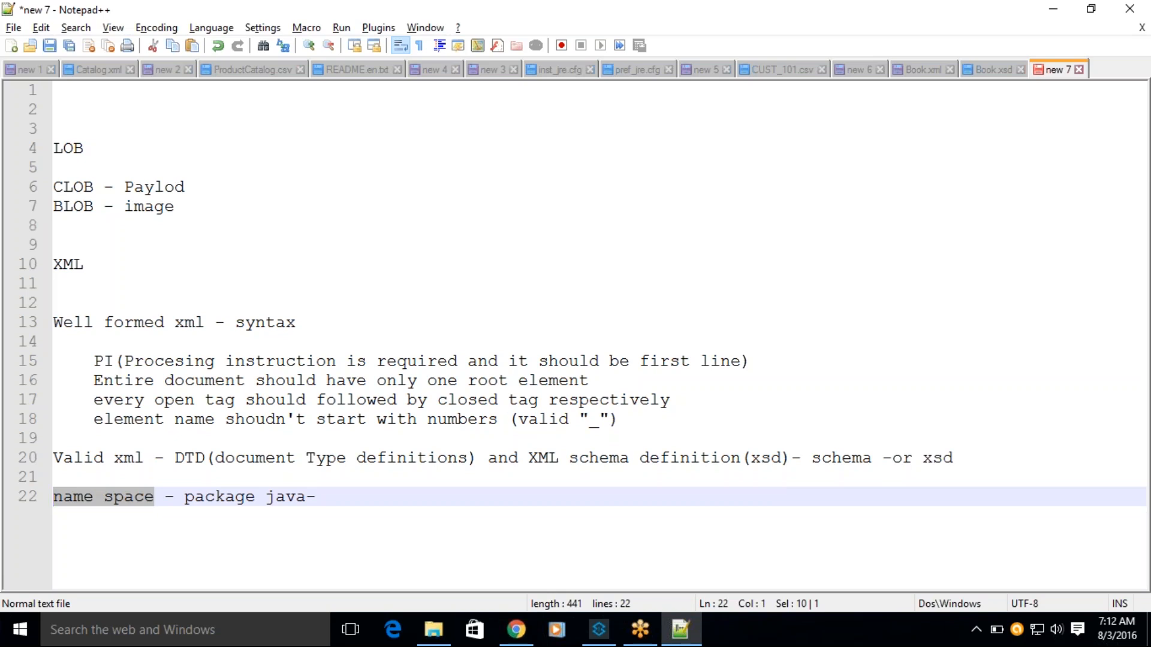
Step: Examine the namespace declaration xmlns:x="urn:books" in Book.xml's root tag, highlighting xmlns, the x prefix and the URN
{"action": "left_click", "coordinate": [912, 72]}
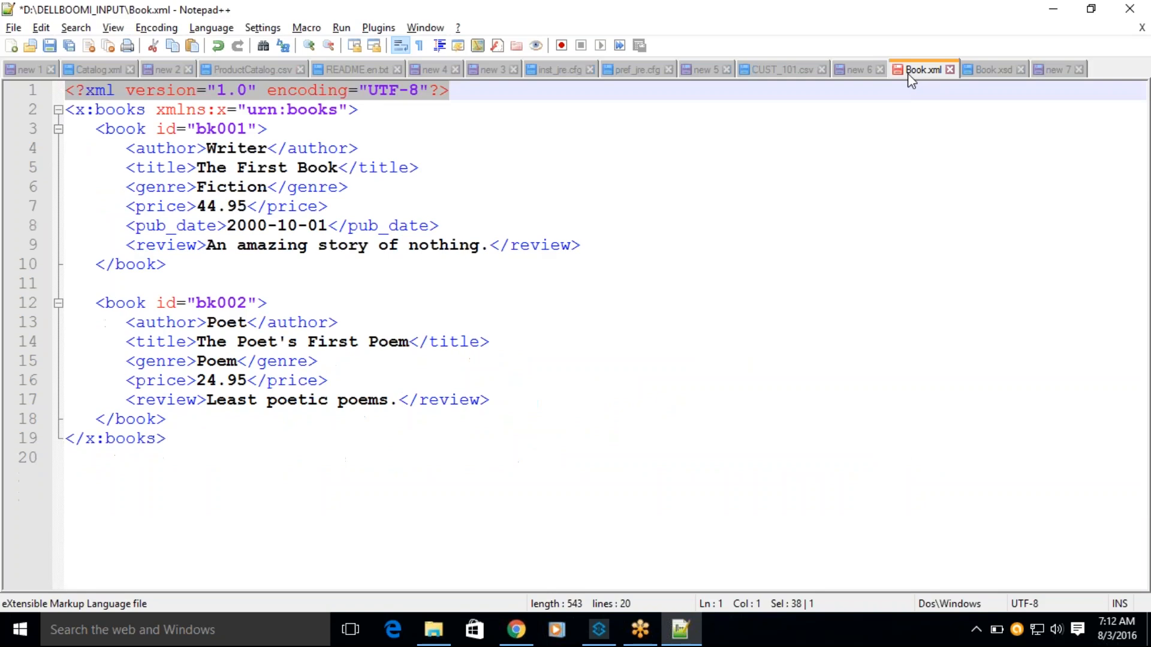
{"action": "left_click", "coordinate": [111, 173]}
{"action": "left_click_drag", "start_coordinate": [157, 110], "coordinate": [348, 111]}
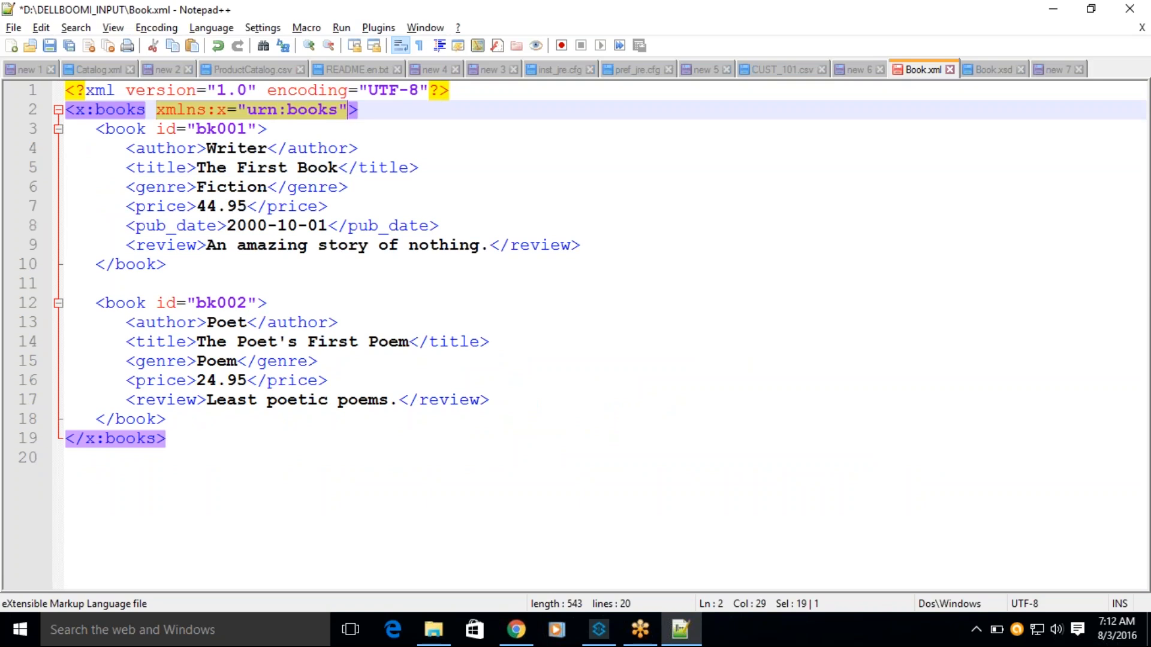
{"action": "left_click", "coordinate": [165, 148]}
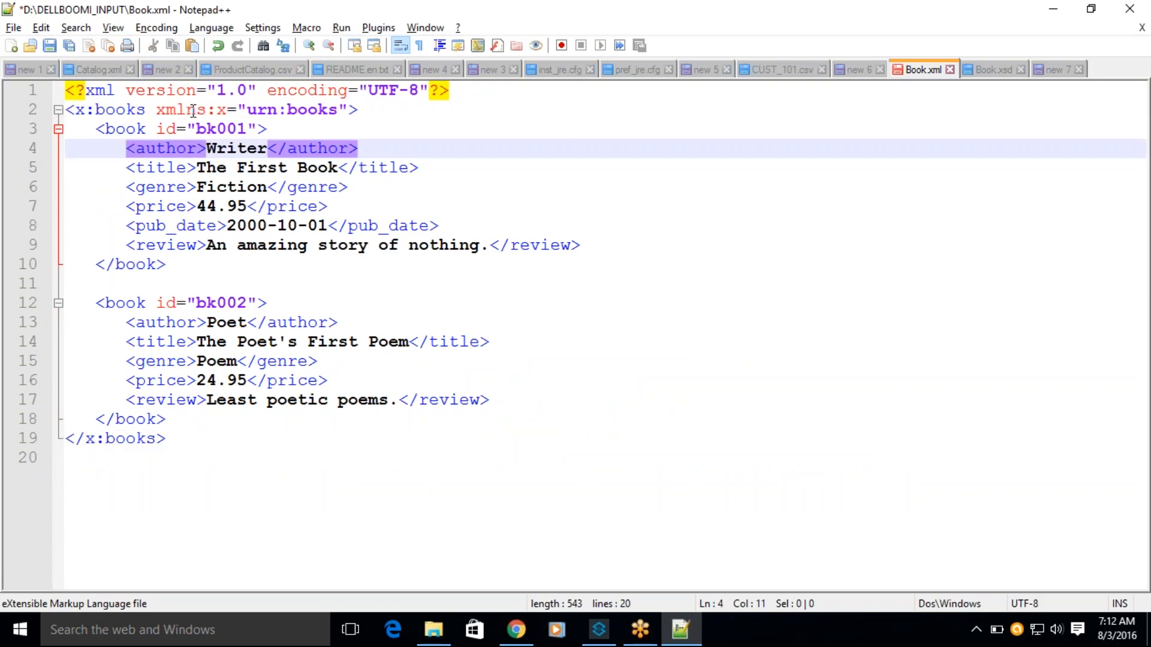
{"action": "double_click", "coordinate": [162, 111]}
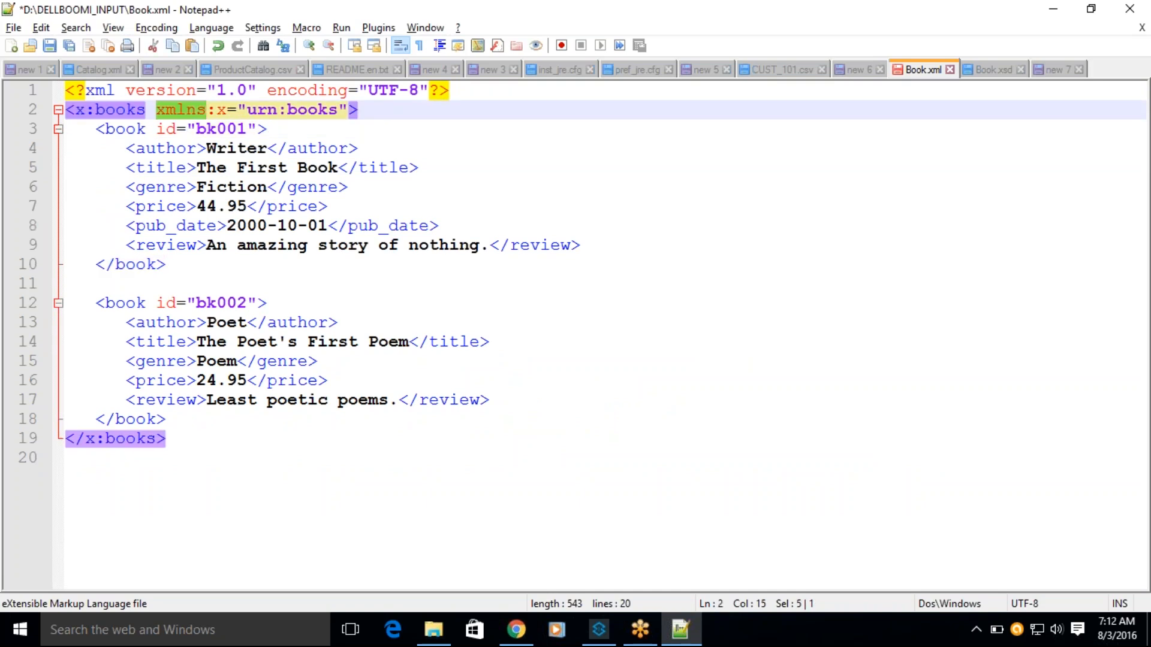
{"action": "left_click_drag", "start_coordinate": [246, 111], "coordinate": [305, 111]}
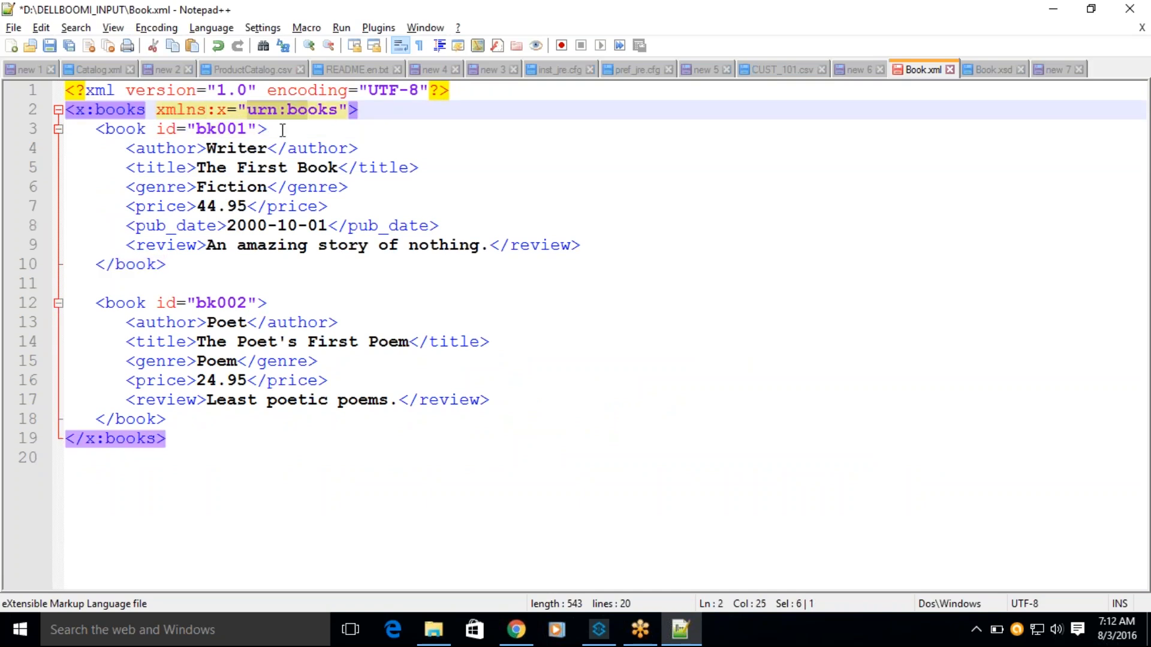
{"action": "double_click", "coordinate": [223, 146]}
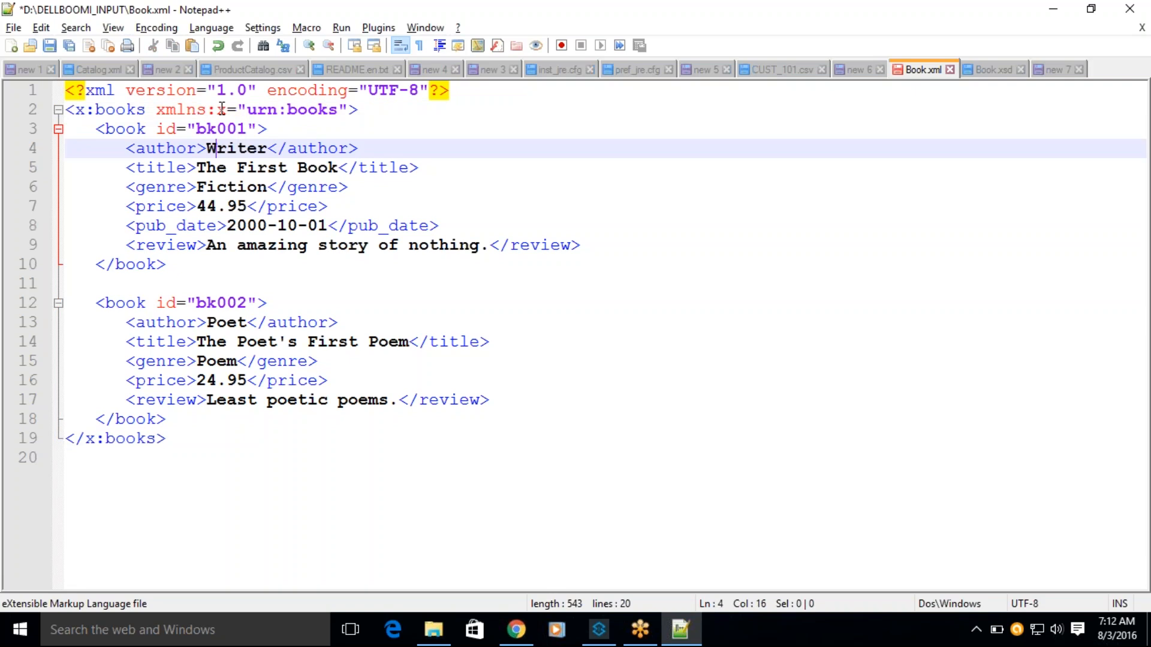
{"action": "double_click", "coordinate": [221, 110]}
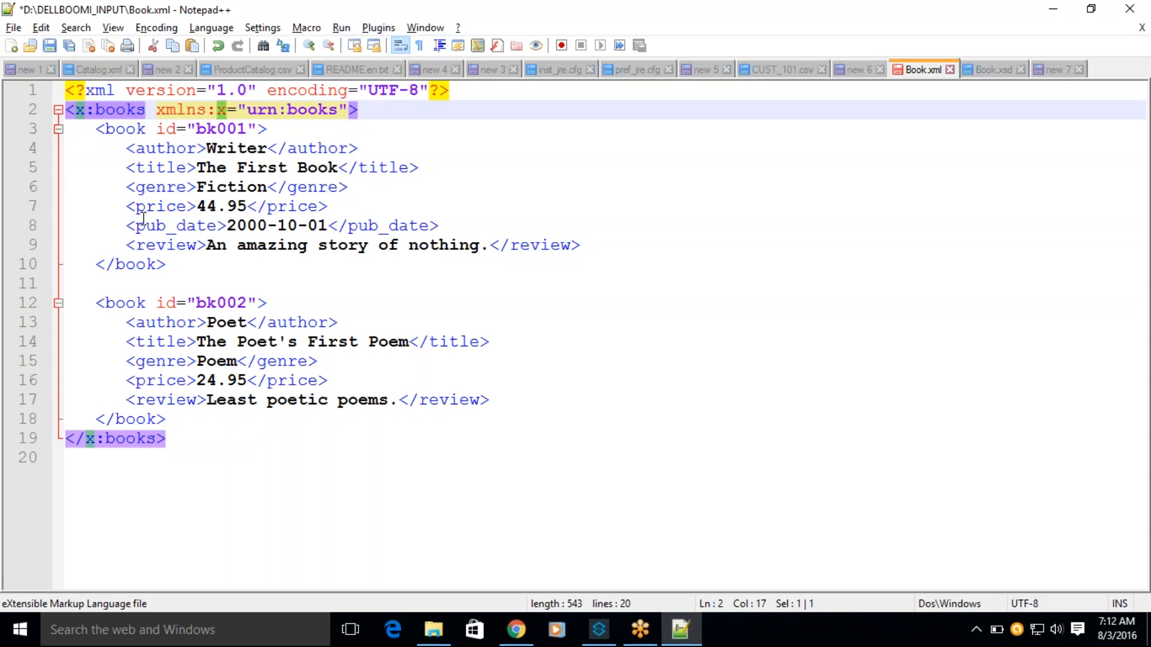
{"action": "left_click_drag", "start_coordinate": [338, 109], "coordinate": [160, 107]}
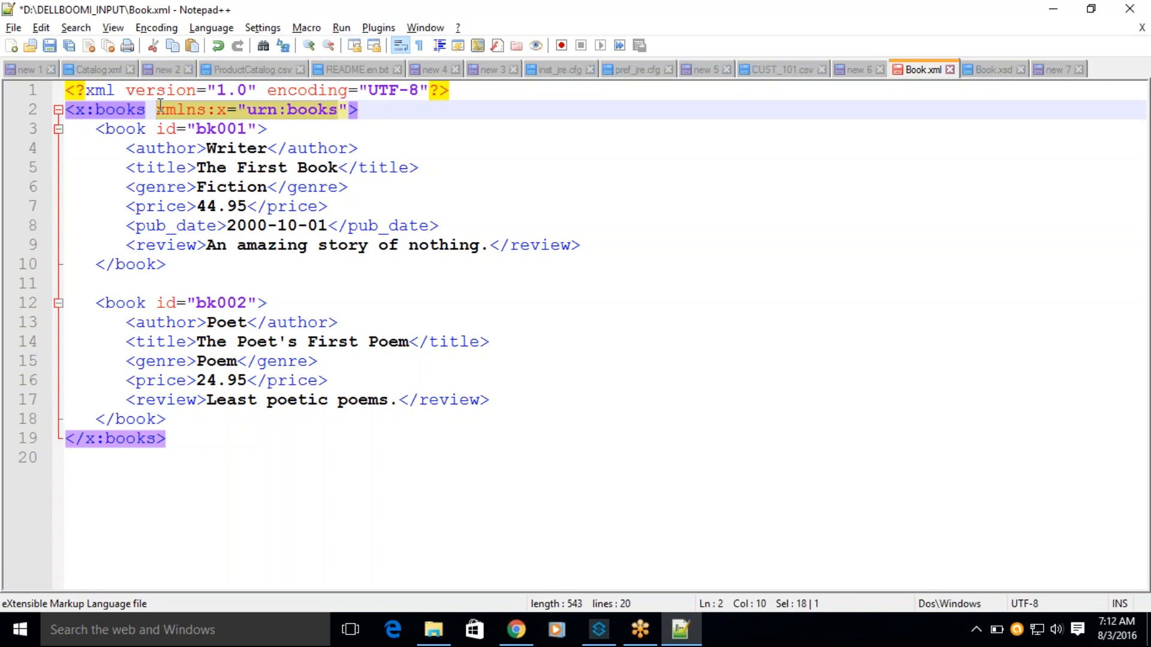
Step: Try replacing the x prefix of Book.xml's opening root tag with urn:books copied from the namespace declaration, and undo the replacement
{"action": "left_click", "coordinate": [187, 186]}
{"action": "left_click_drag", "start_coordinate": [248, 109], "coordinate": [339, 113]}
{"action": "key", "text": "ctrl+c"}
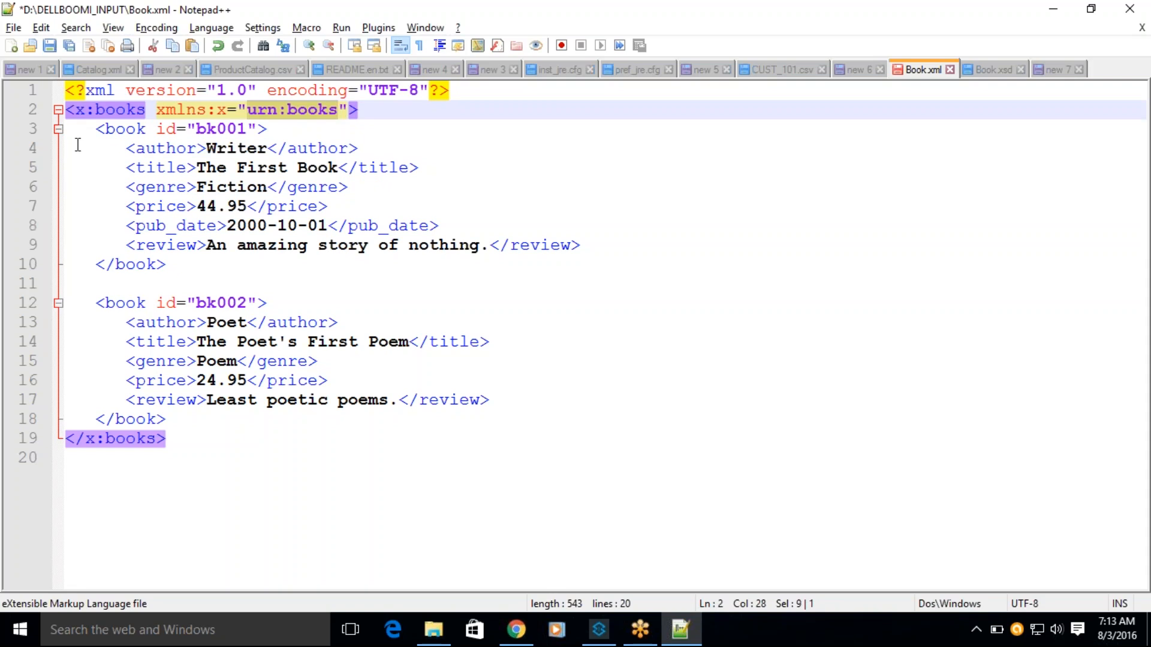
{"action": "double_click", "coordinate": [80, 110]}
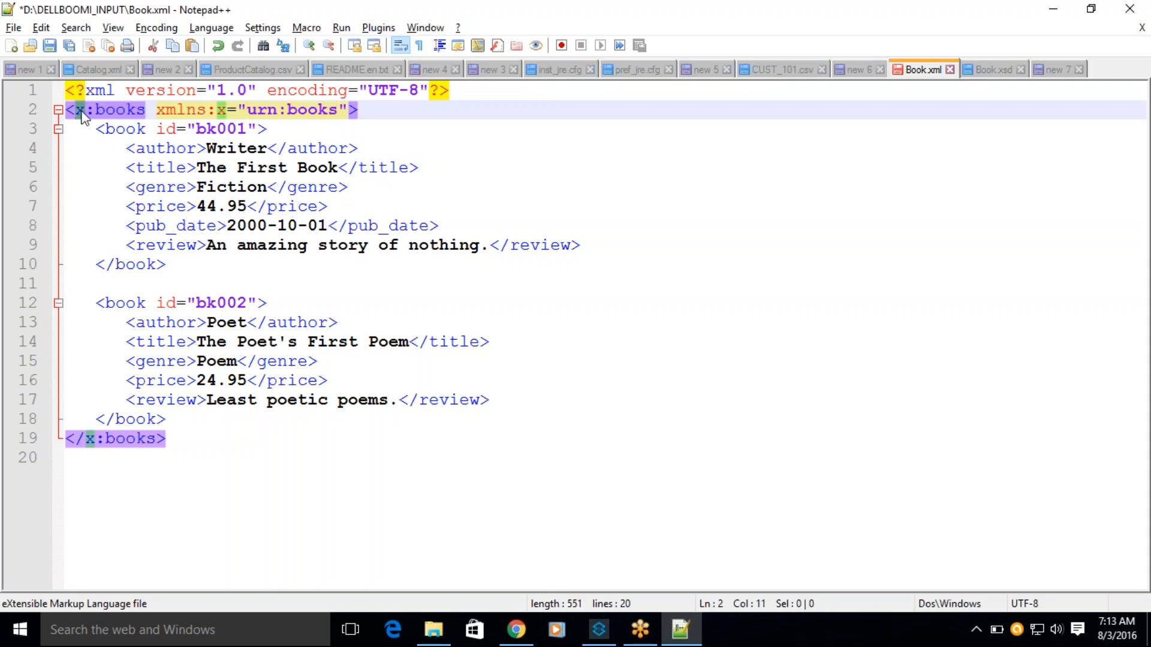
{"action": "key", "text": "ctrl+v"}
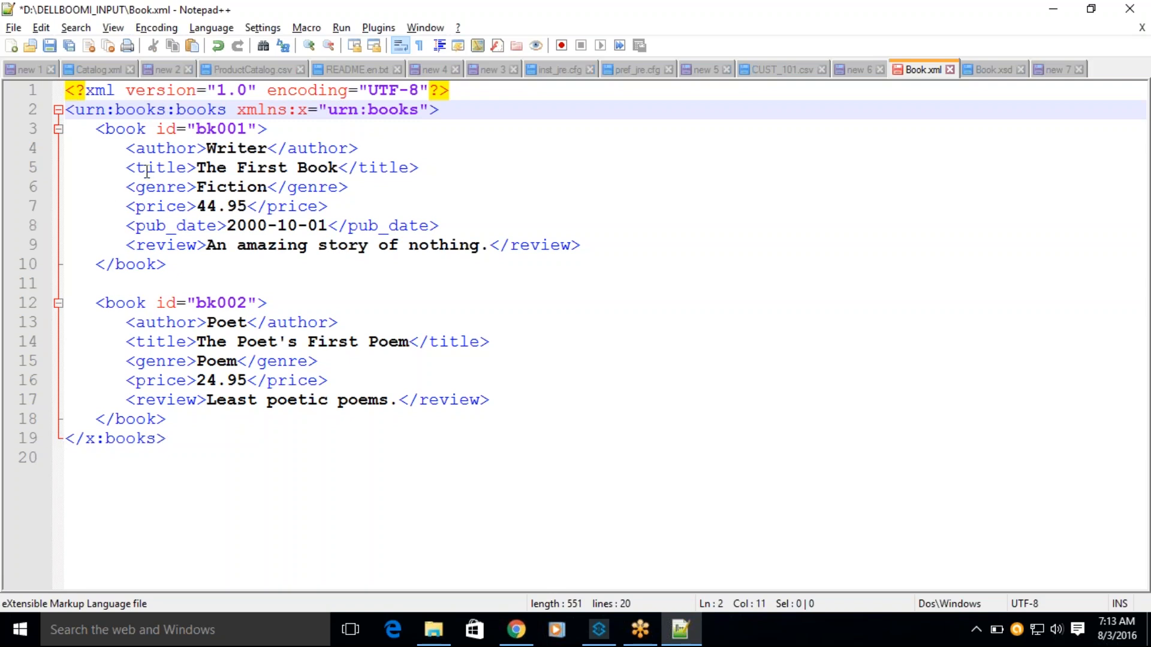
{"action": "key", "text": "ctrl+z"}
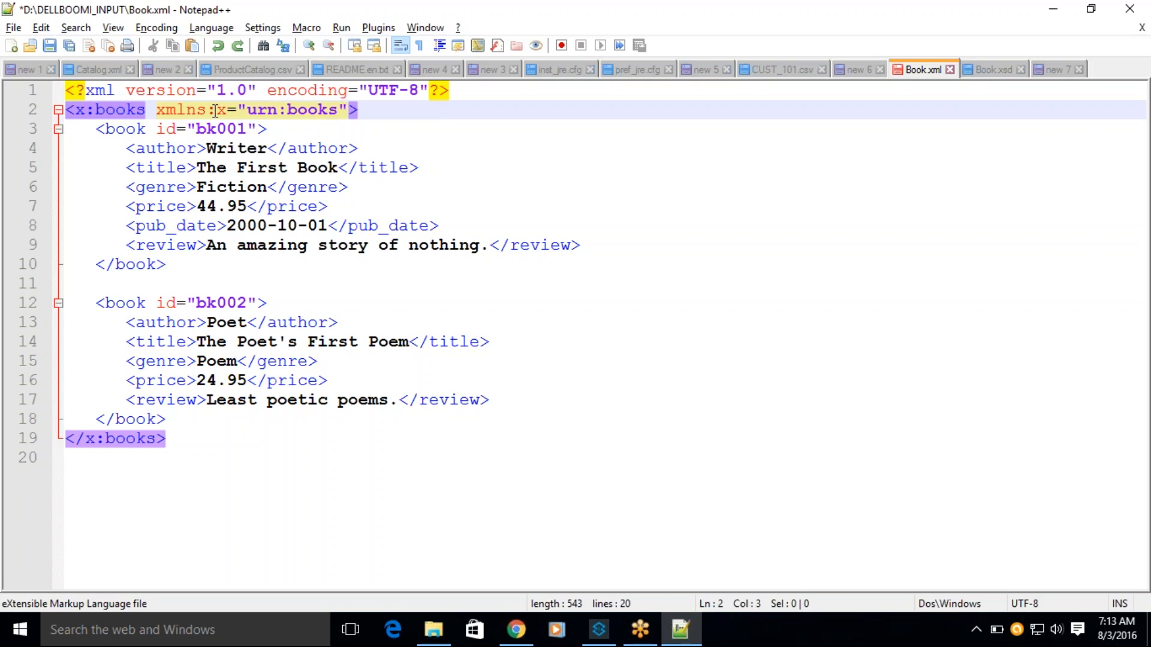
Step: Review the parts of the root tag's namespace declaration again, highlighting the x prefix, xmlns and the urn:books value
{"action": "left_click_drag", "start_coordinate": [216, 111], "coordinate": [227, 109]}
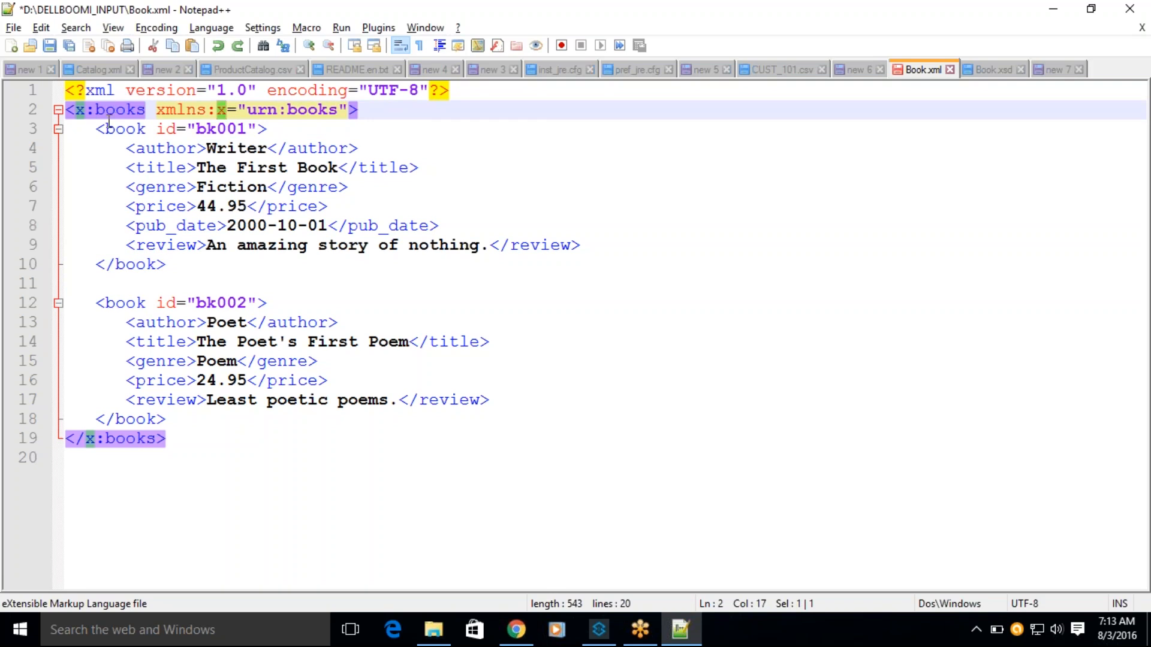
{"action": "double_click", "coordinate": [305, 110]}
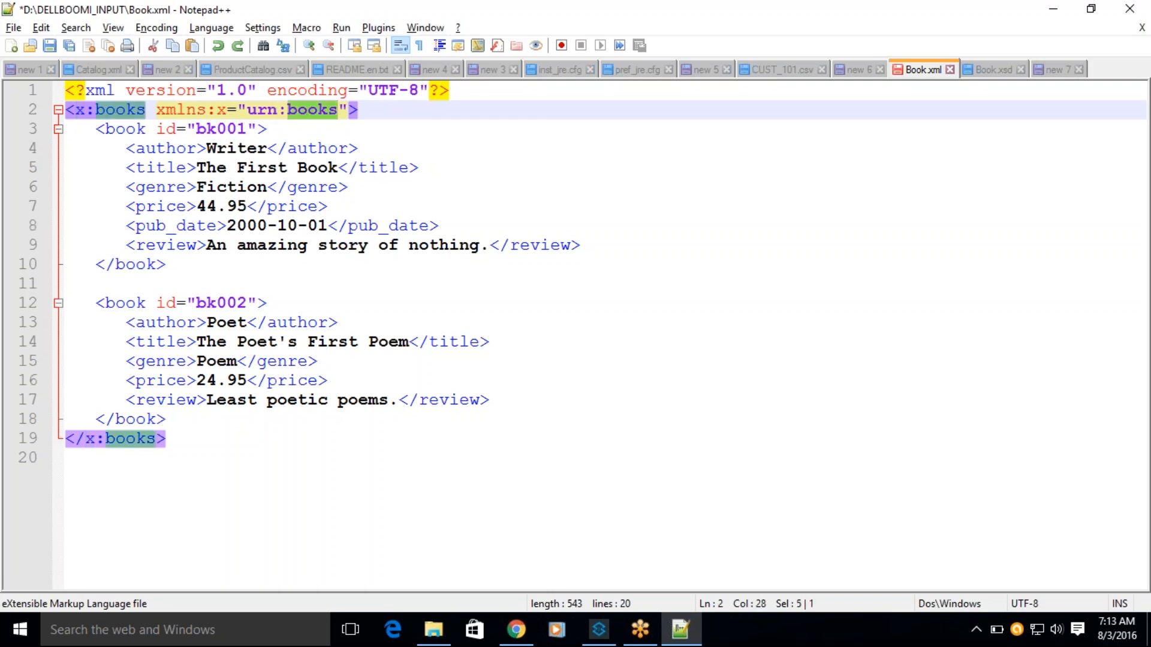
{"action": "double_click", "coordinate": [221, 111]}
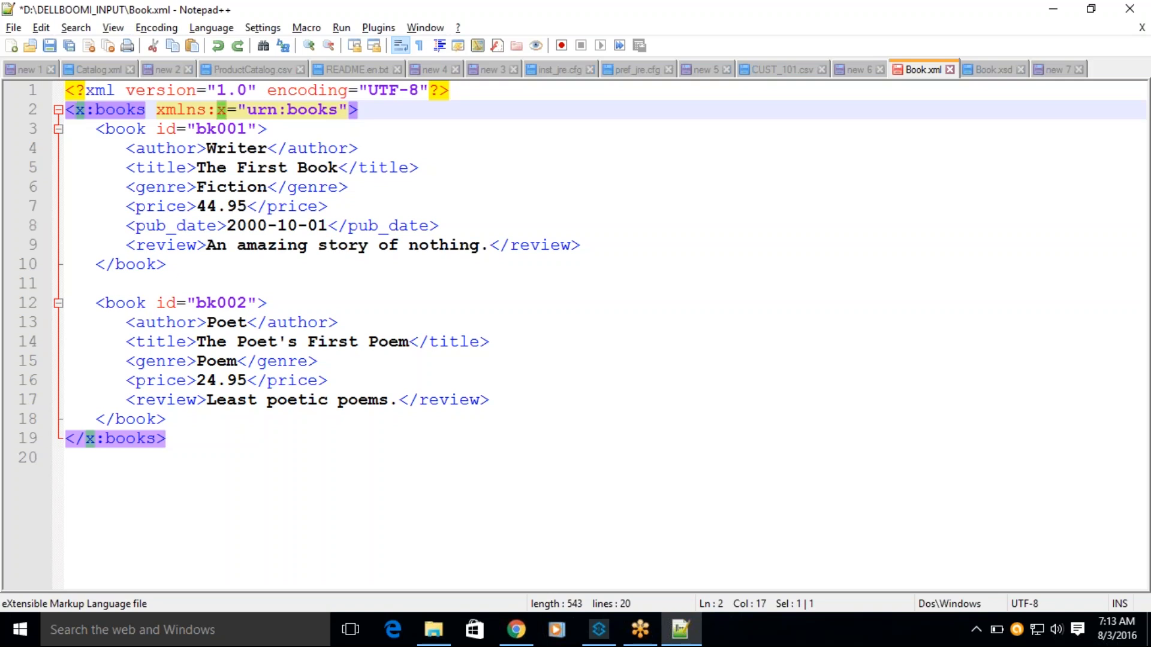
{"action": "double_click", "coordinate": [180, 116]}
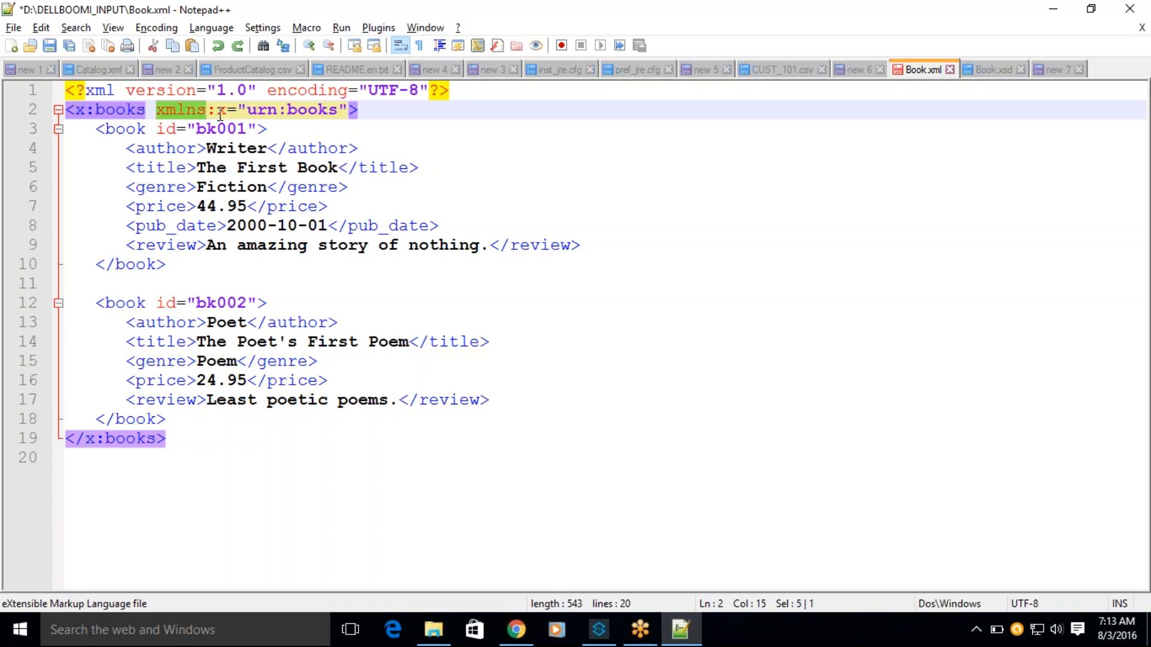
{"action": "left_click", "coordinate": [216, 112]}
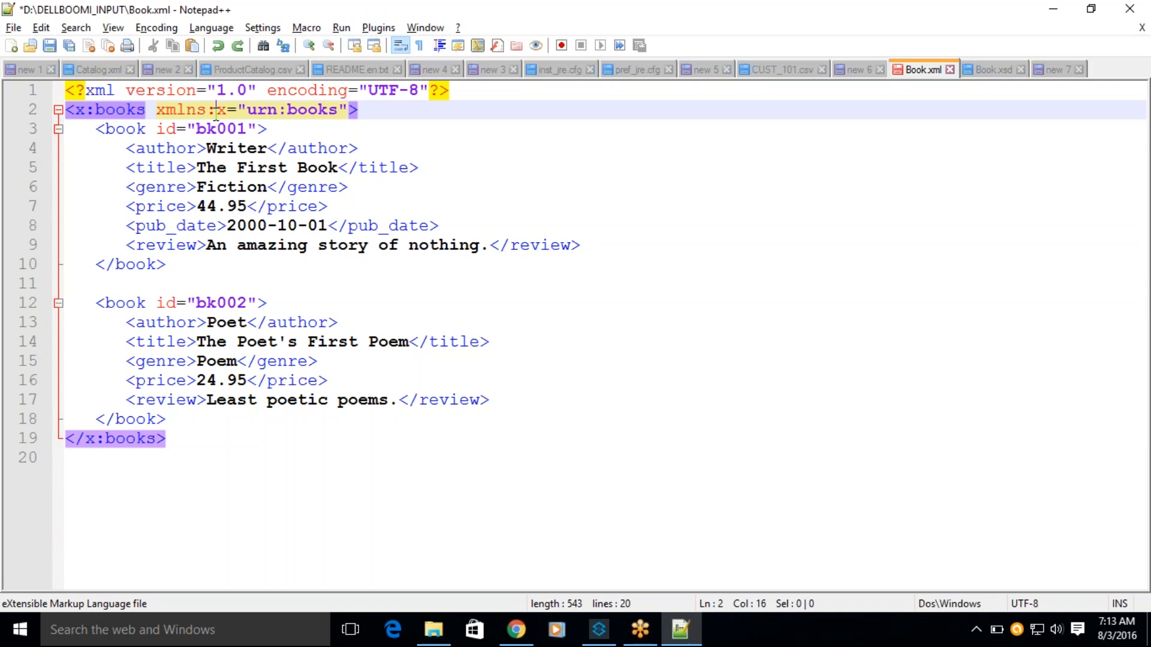
{"action": "double_click", "coordinate": [221, 112]}
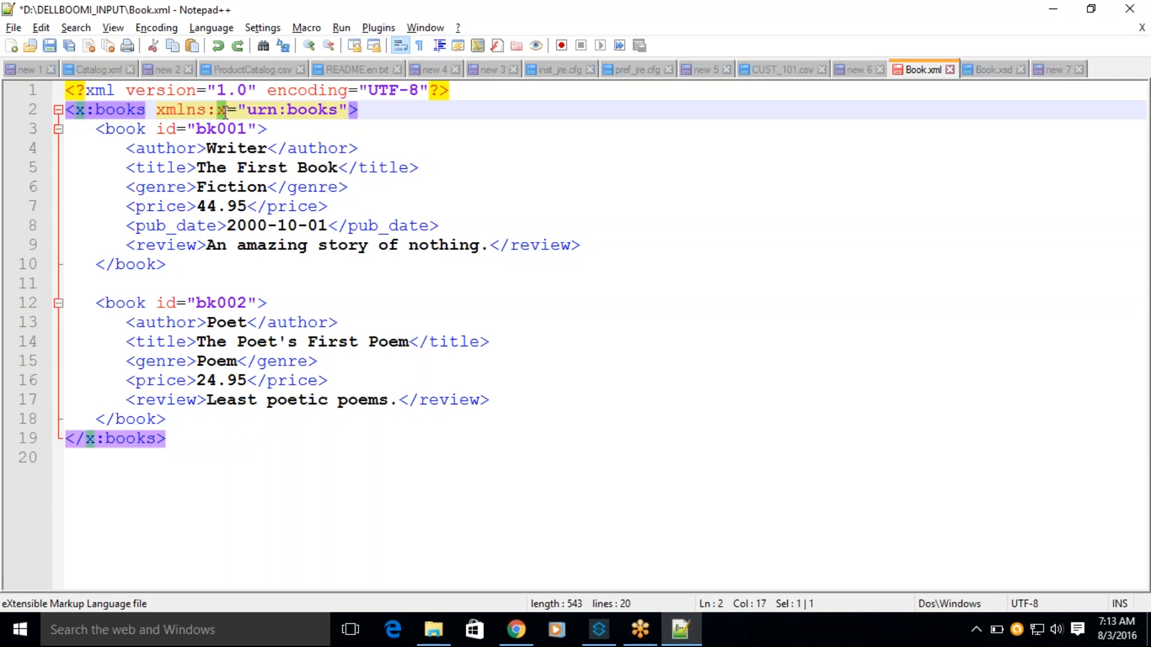
{"action": "left_click", "coordinate": [220, 125]}
{"action": "left_click", "coordinate": [220, 112]}
{"action": "double_click", "coordinate": [221, 112]}
{"action": "left_click_drag", "start_coordinate": [339, 110], "coordinate": [252, 102]}
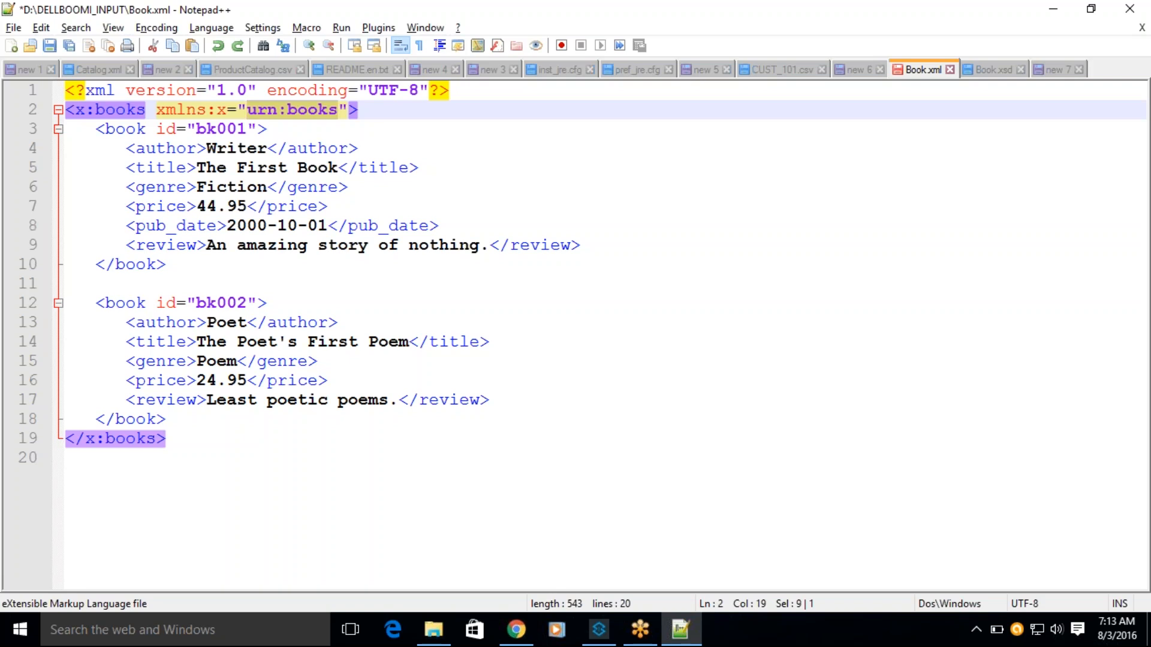
Step: Return to the new 7 notes and highlight the words "name space" on the last line
{"action": "left_click", "coordinate": [1060, 69]}
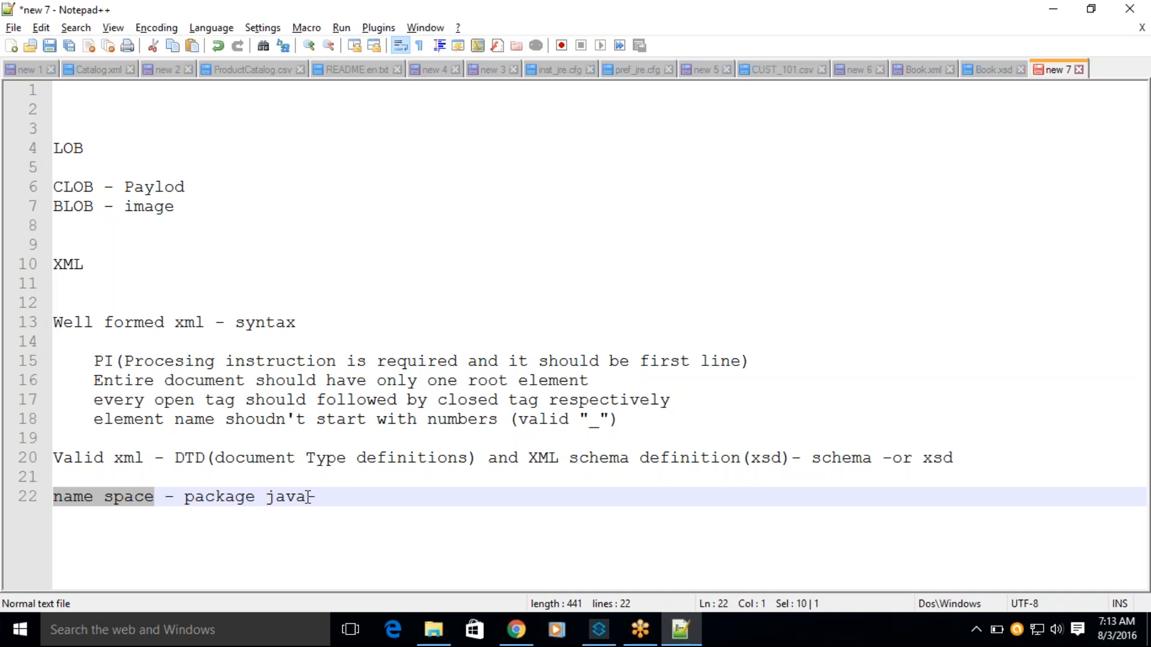
{"action": "key", "text": "End"}
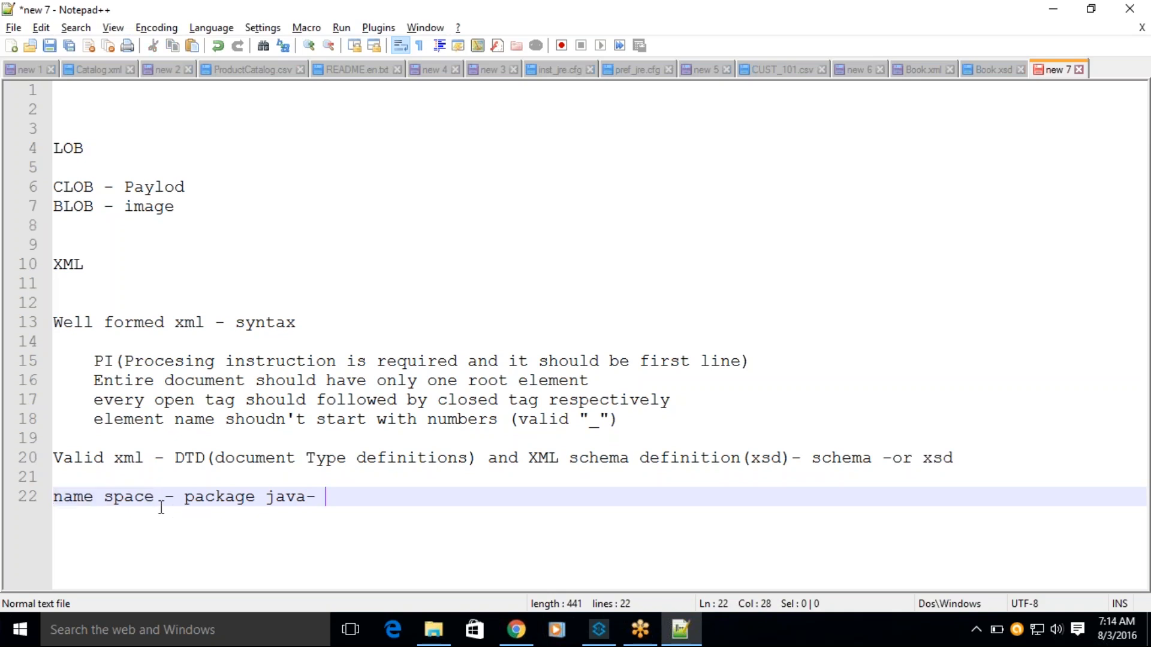
{"action": "left_click_drag", "start_coordinate": [155, 498], "coordinate": [12, 506]}
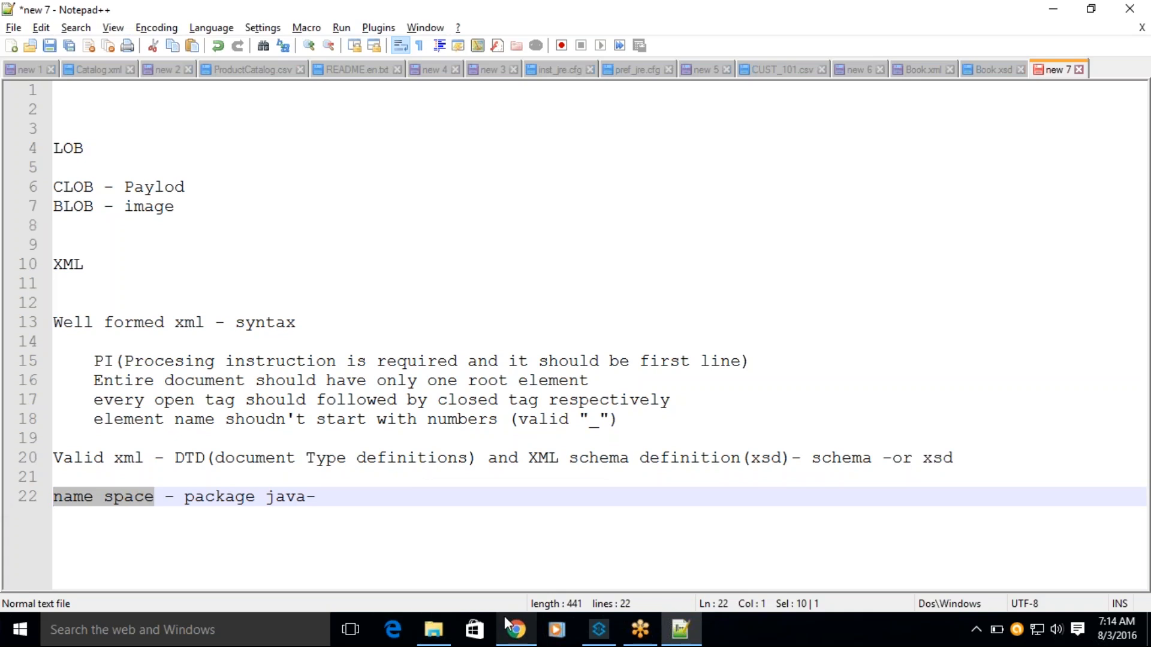
{"action": "mouse_move", "coordinate": [506, 627]}
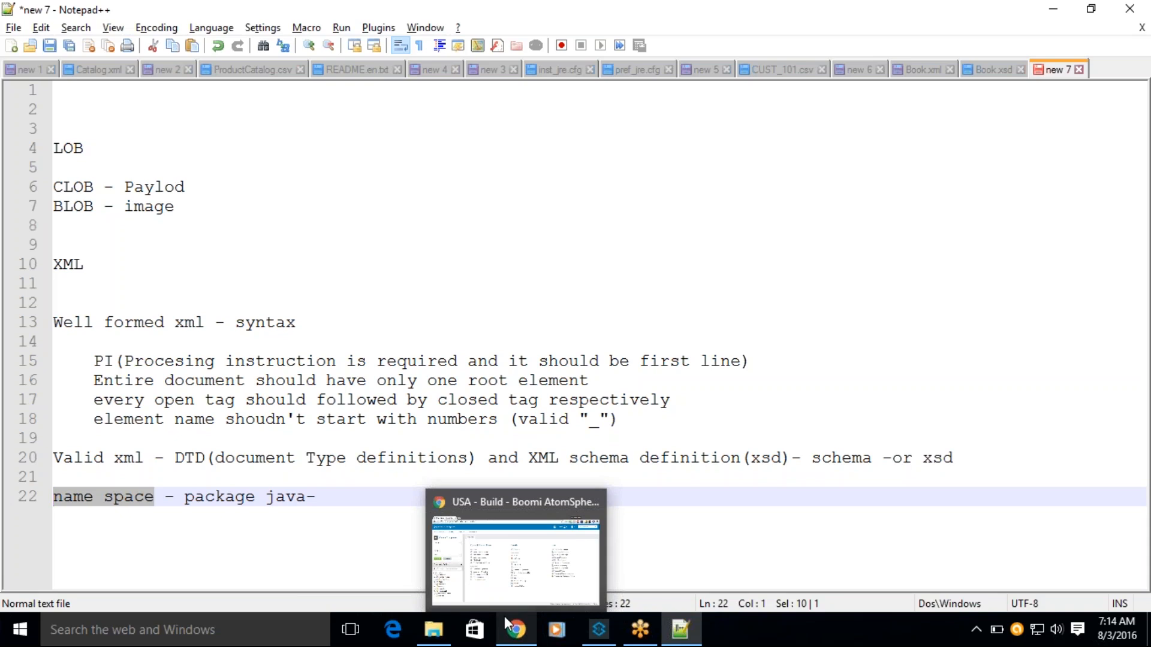
Step: Return to Book.xml and highlight the urn:books value of the root tag's namespace declaration
{"action": "left_click", "coordinate": [910, 73]}
{"action": "left_click", "coordinate": [627, 148]}
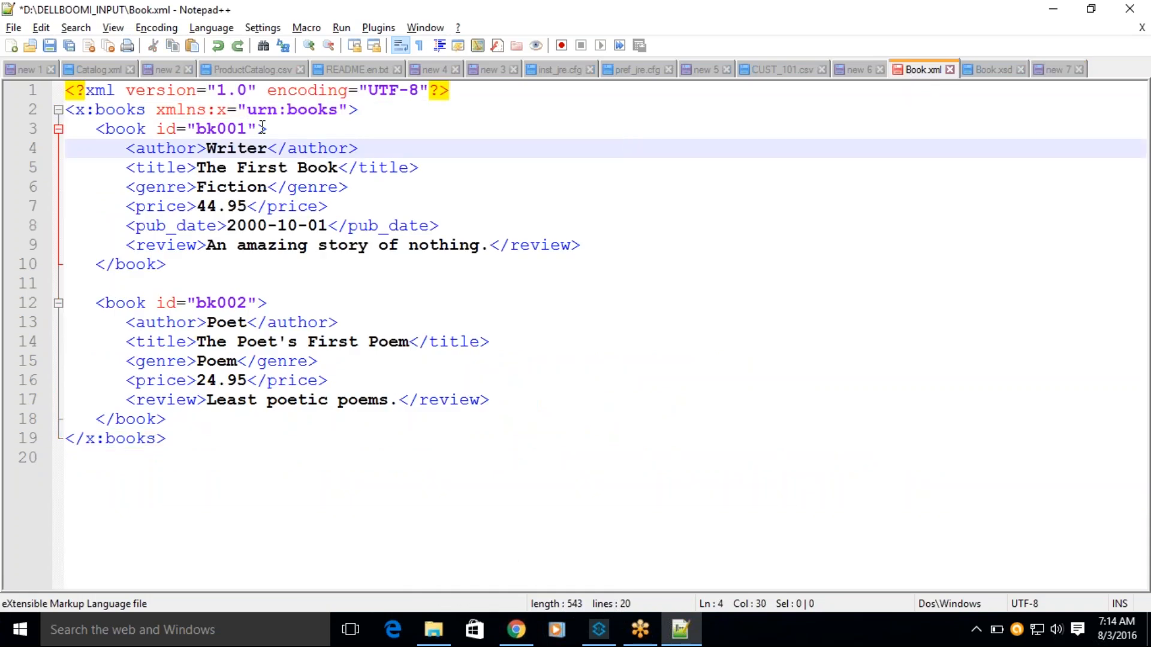
{"action": "left_click_drag", "start_coordinate": [249, 111], "coordinate": [336, 113]}
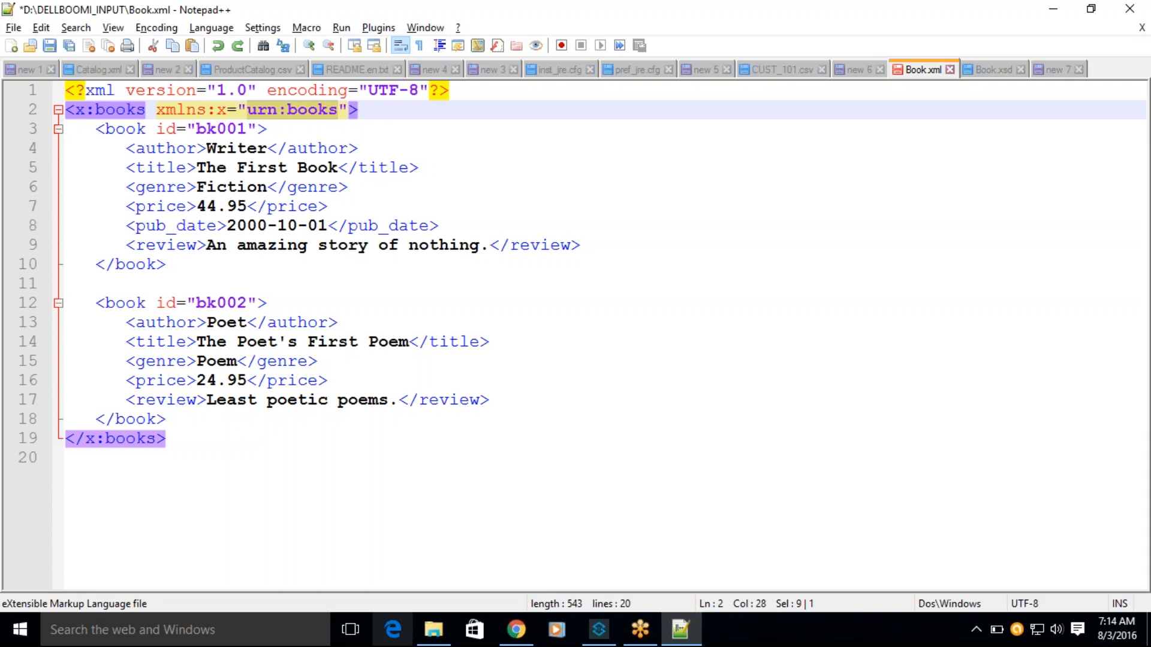
{"action": "left_click", "coordinate": [436, 634]}
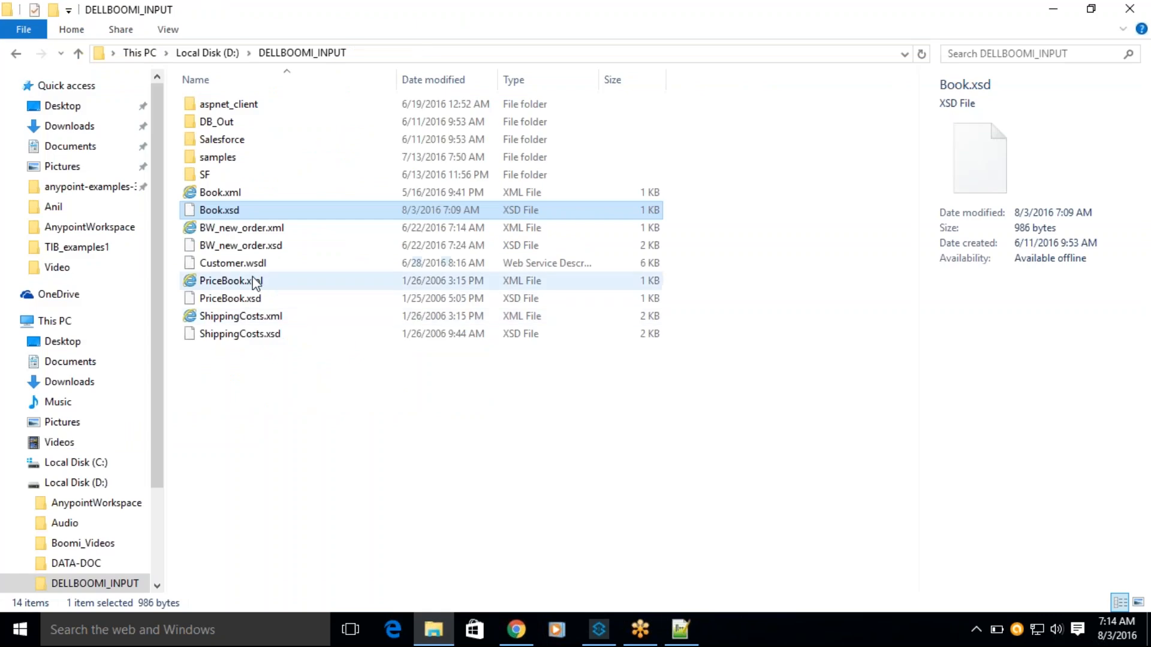
{"action": "right_click", "coordinate": [239, 317]}
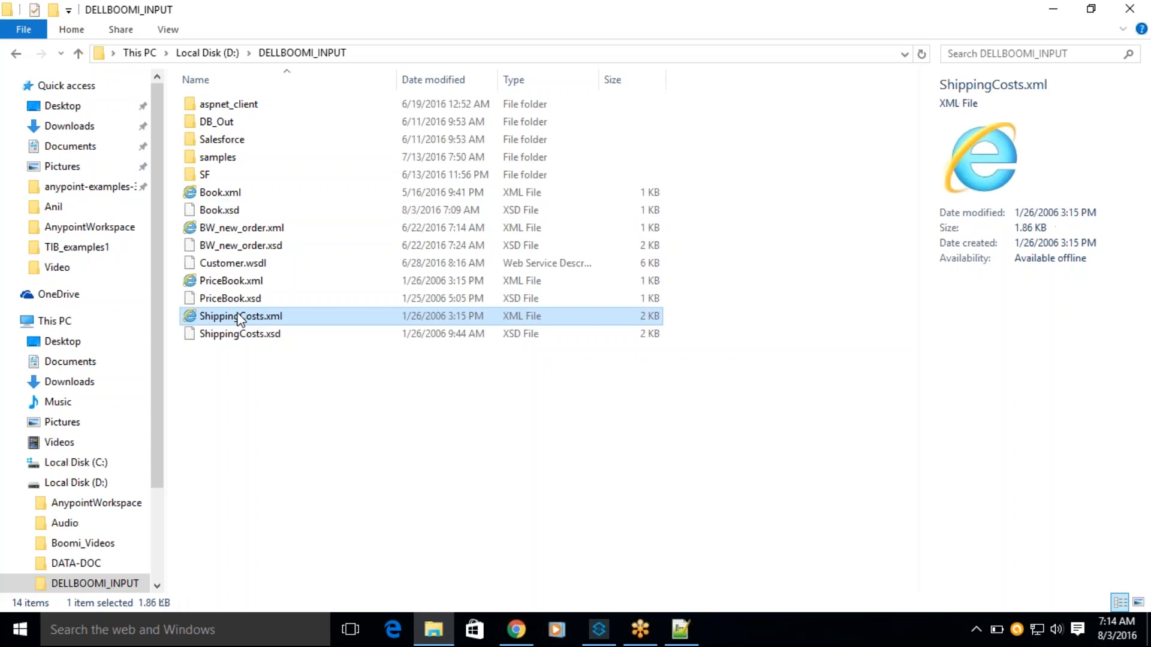
{"action": "left_click", "coordinate": [300, 298]}
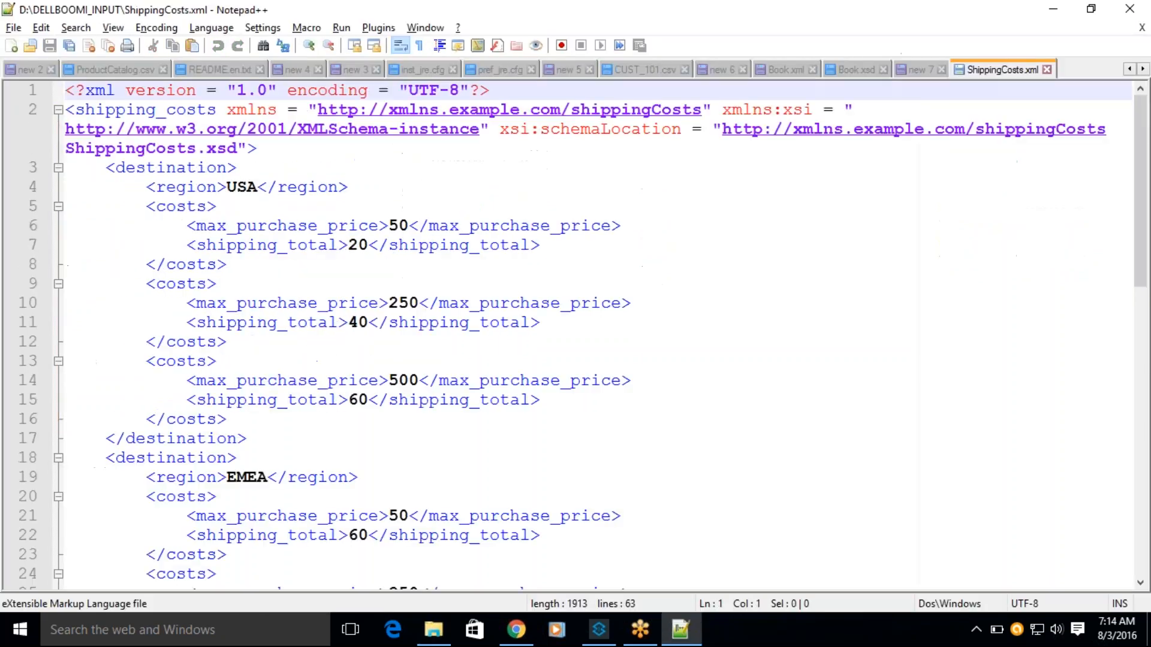
{"action": "left_click_drag", "start_coordinate": [316, 110], "coordinate": [703, 113]}
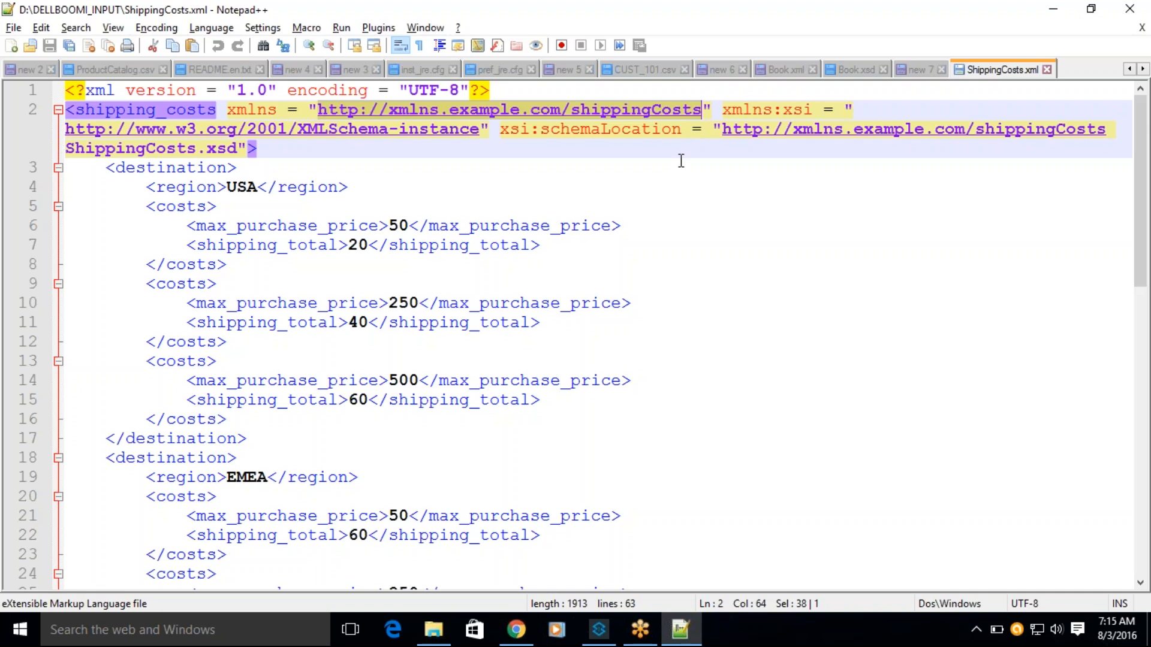
{"action": "left_click", "coordinate": [549, 163]}
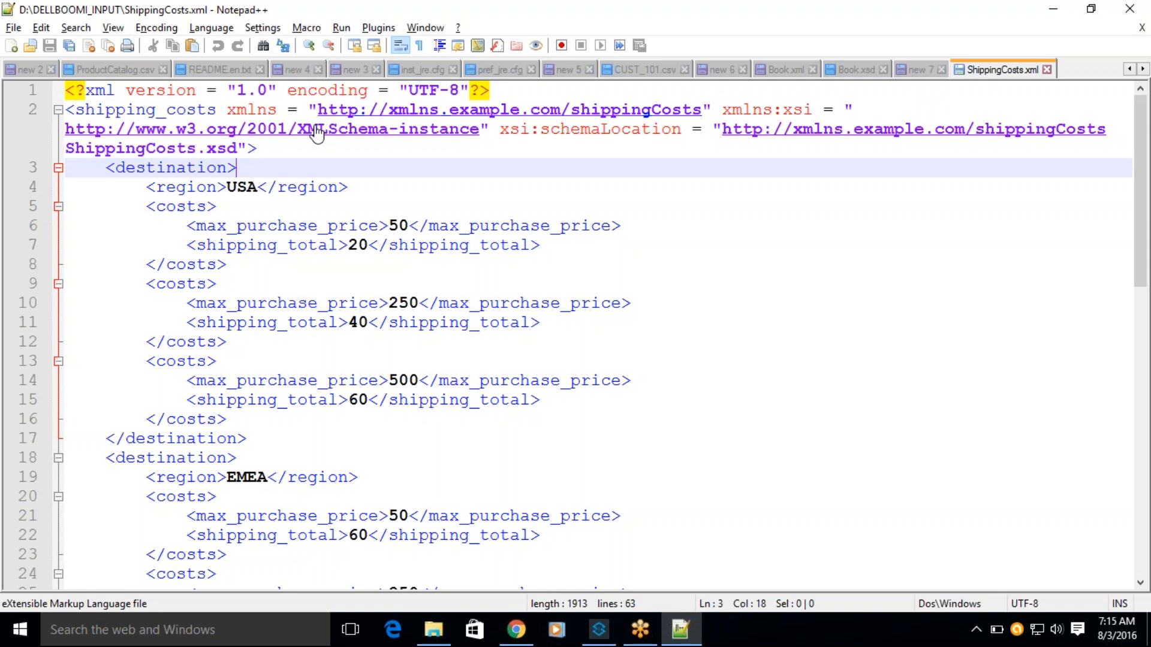
Step: Copy the shippingCosts namespace URL from ShippingCosts.xml and load it in a new Chrome tab
{"action": "left_click_drag", "start_coordinate": [701, 109], "coordinate": [319, 112]}
{"action": "key", "text": "ctrl+c"}
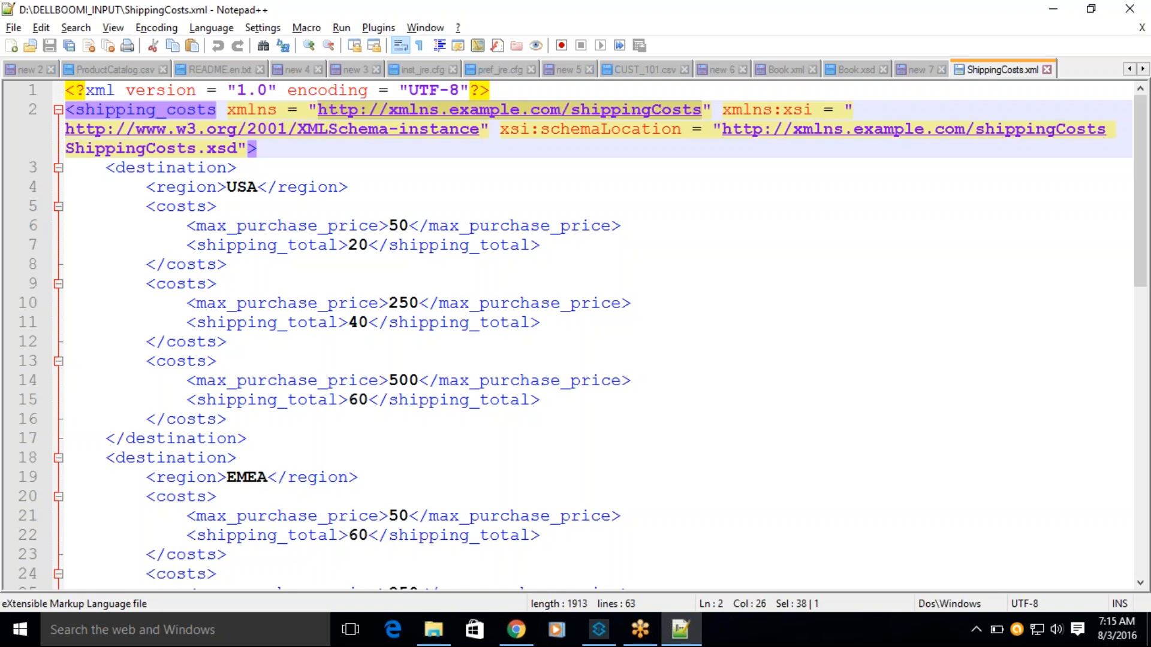
{"action": "left_click", "coordinate": [516, 482]}
{"action": "key", "text": "ctrl+t"}
{"action": "key", "text": "ctrl+v"}
{"action": "key", "text": "Return"}
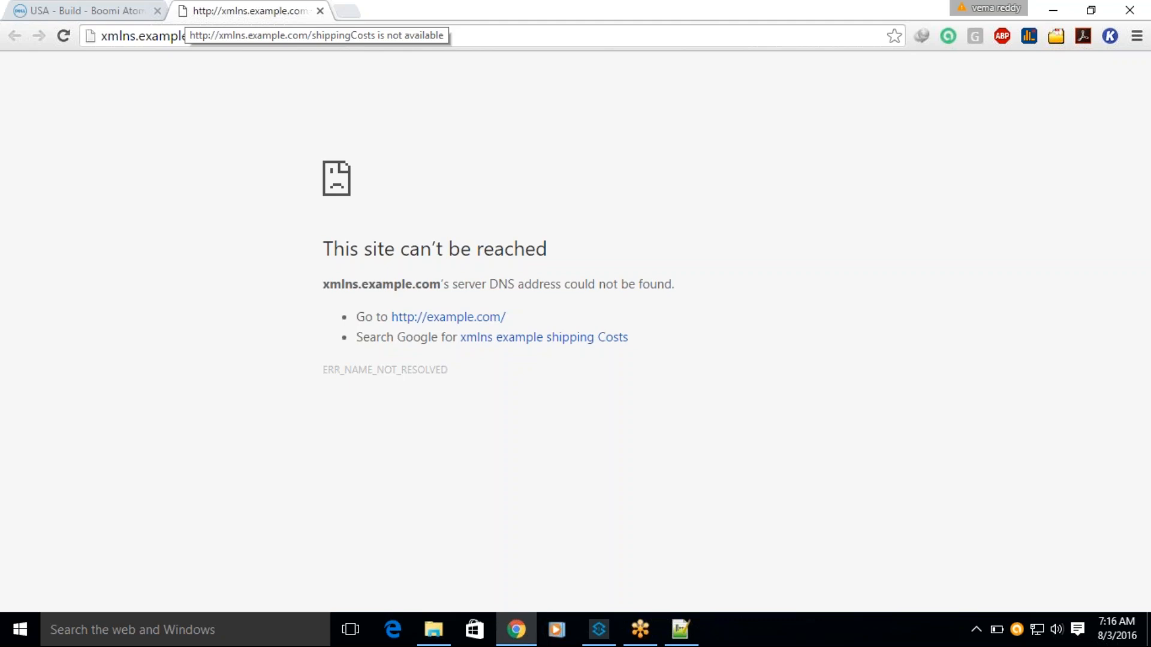
{"action": "key", "text": "alt+Tab"}
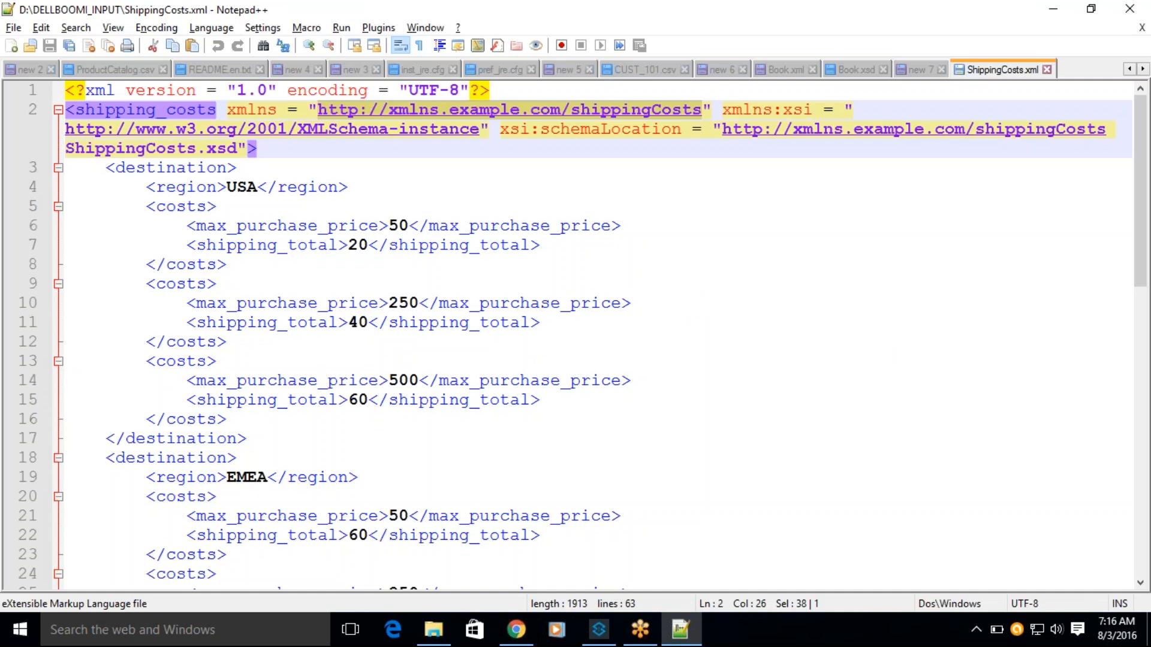
{"action": "key", "text": "alt+Tab"}
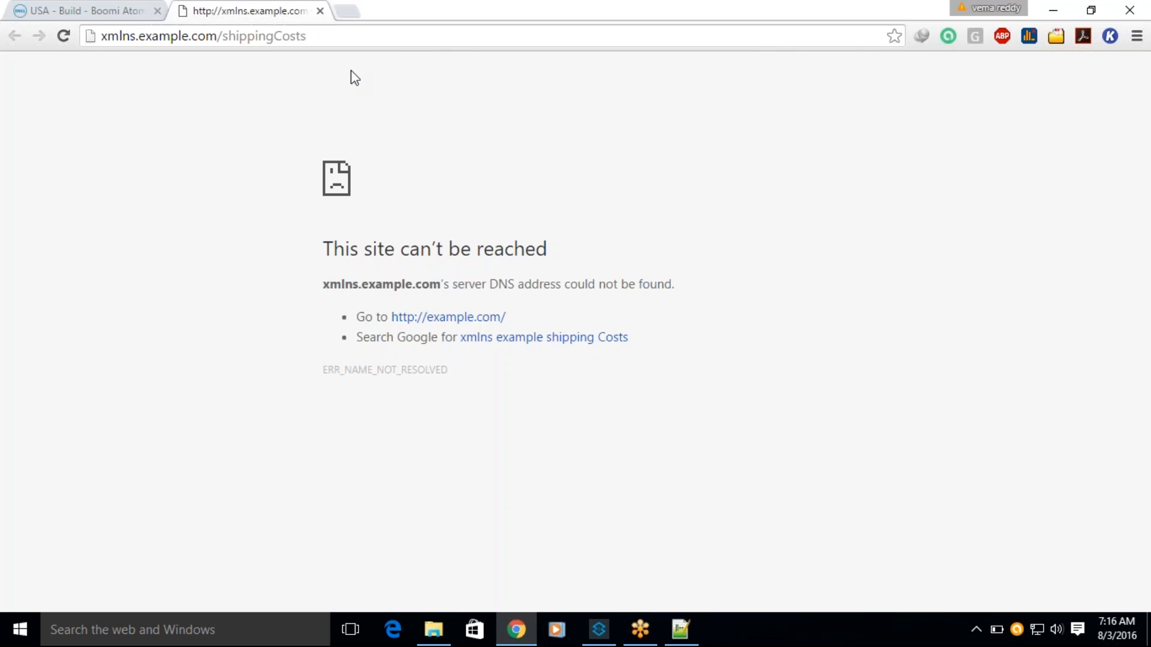
Step: Examine the parts of the namespace URL in the browser address, highlighting xmlns.example.com, shippingCosts and the complete URL
{"action": "left_click", "coordinate": [354, 35]}
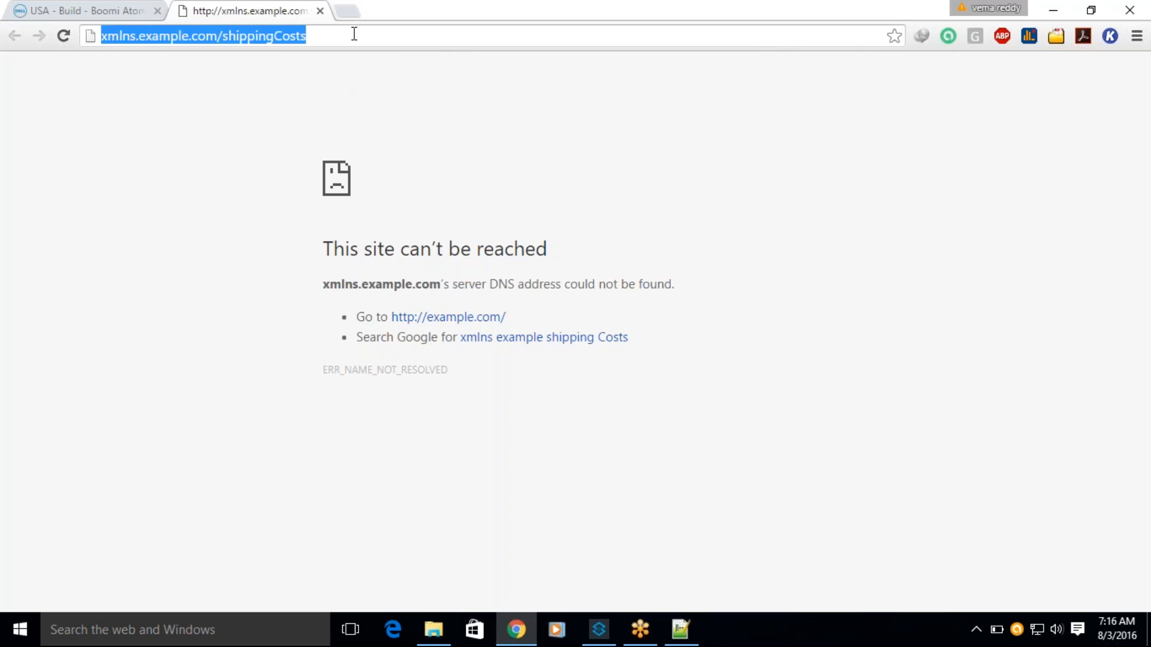
{"action": "left_click", "coordinate": [354, 34]}
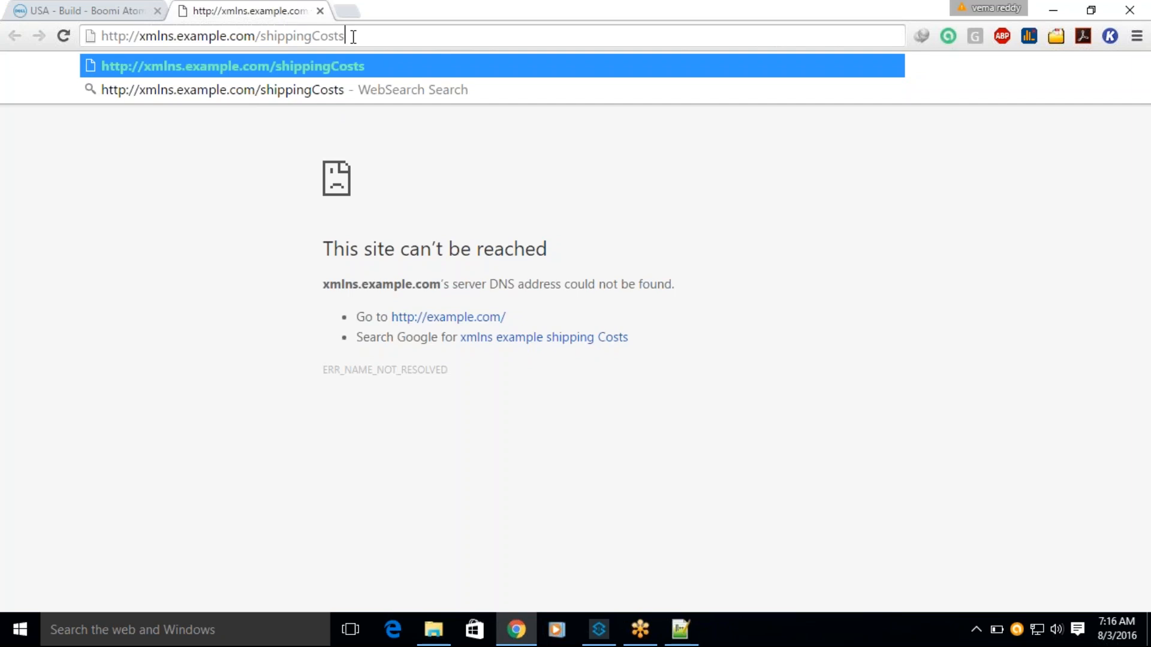
{"action": "left_click_drag", "start_coordinate": [257, 36], "coordinate": [139, 36]}
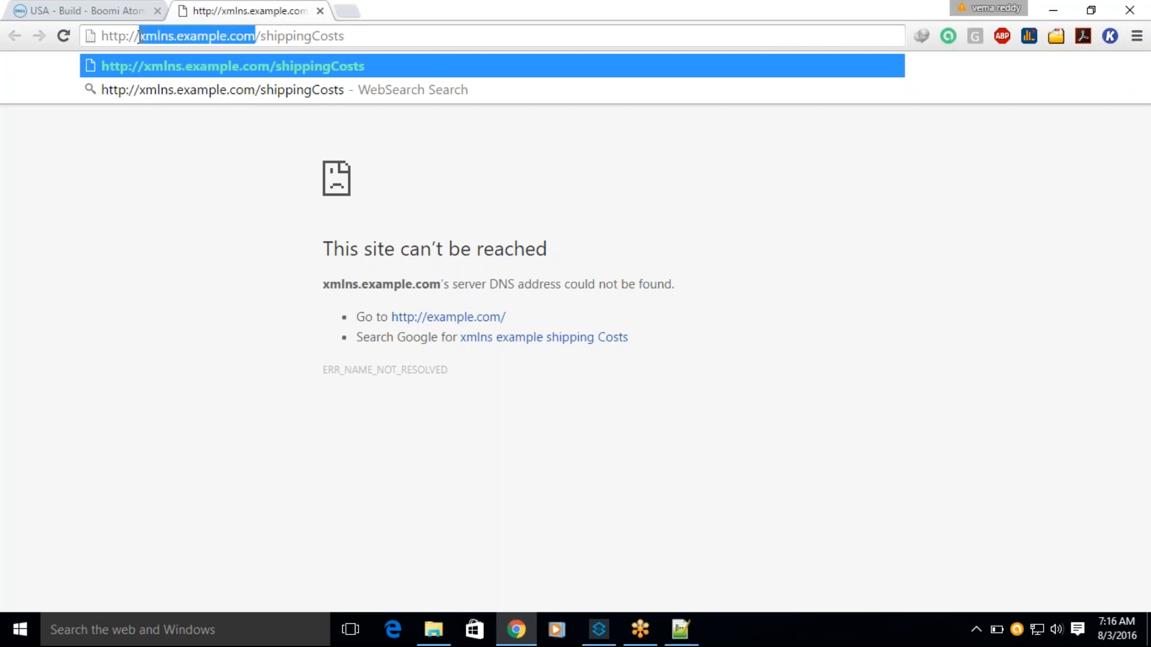
{"action": "double_click", "coordinate": [295, 36]}
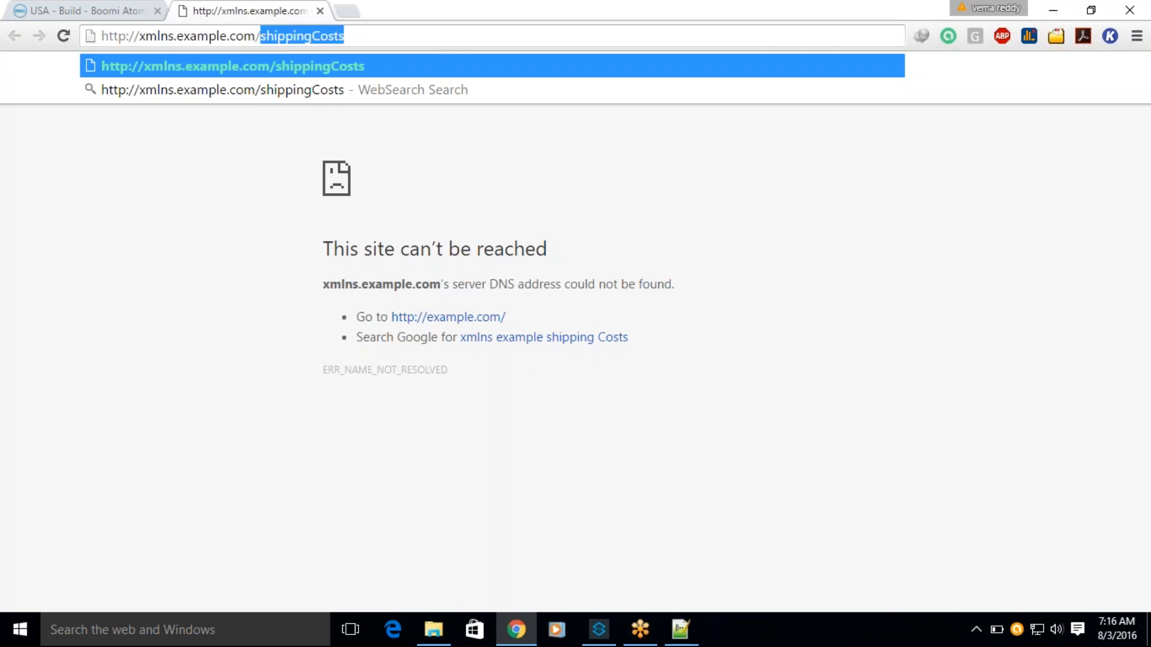
{"action": "left_click", "coordinate": [358, 36]}
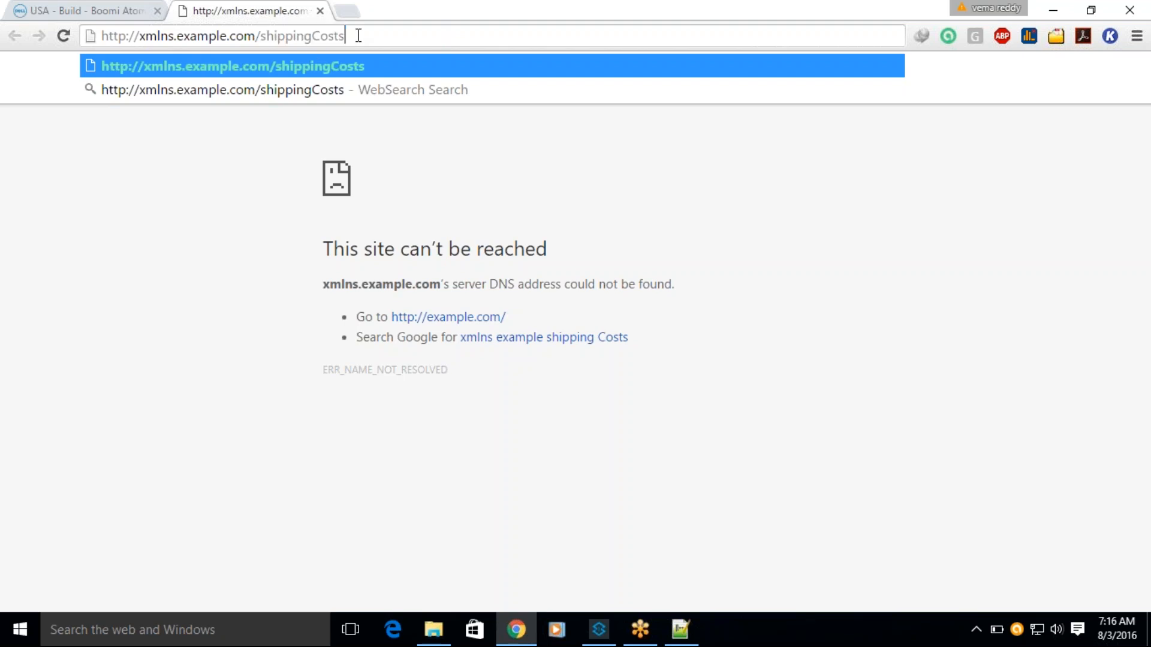
{"action": "left_click_drag", "start_coordinate": [347, 36], "coordinate": [101, 34]}
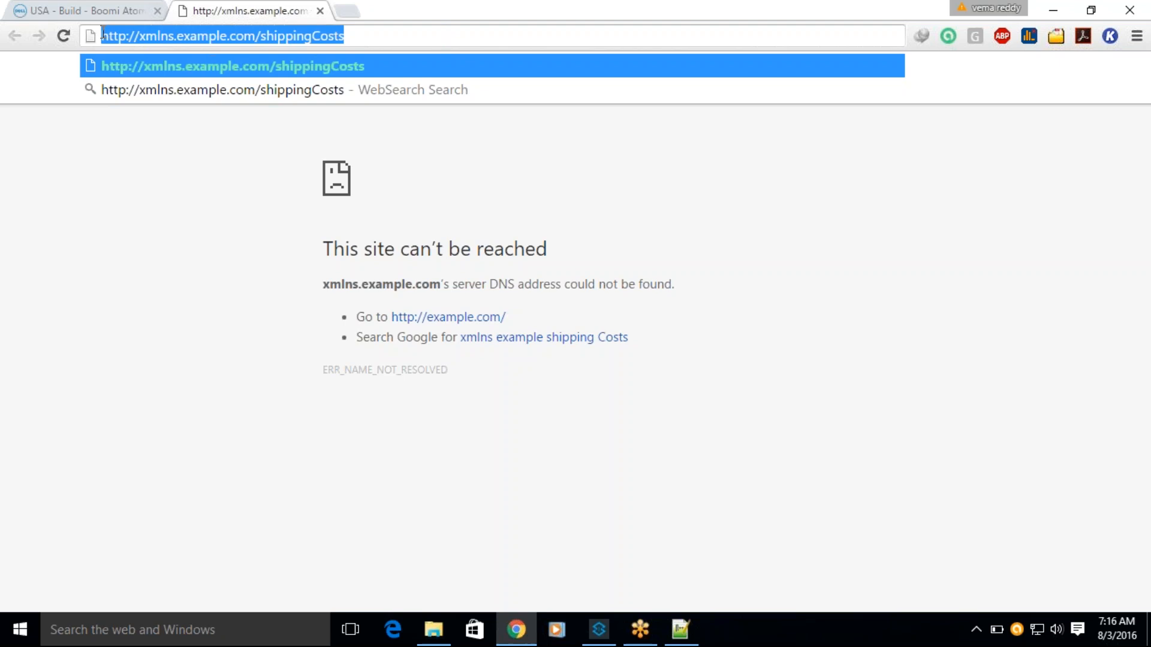
Step: Highlight the xmlns attribute in ShippingCosts.xml and the books root element name in Book.xml
{"action": "key", "text": "alt+Tab"}
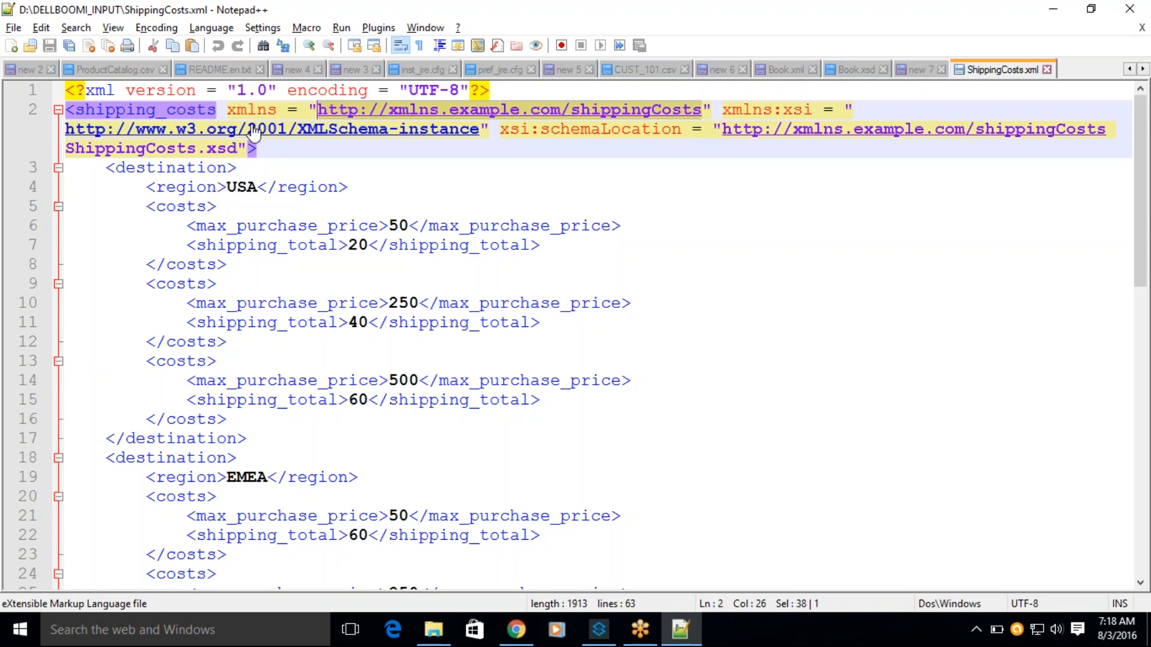
{"action": "left_click_drag", "start_coordinate": [288, 109], "coordinate": [229, 109]}
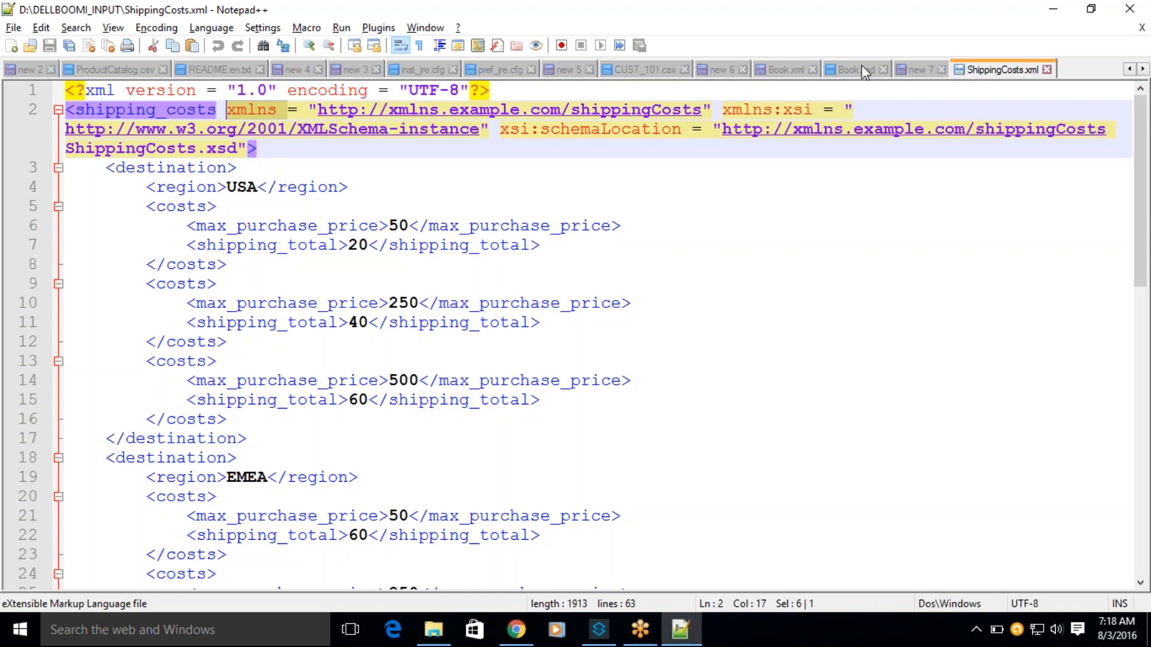
{"action": "left_click", "coordinate": [784, 69]}
{"action": "left_click", "coordinate": [211, 208]}
{"action": "double_click", "coordinate": [116, 114]}
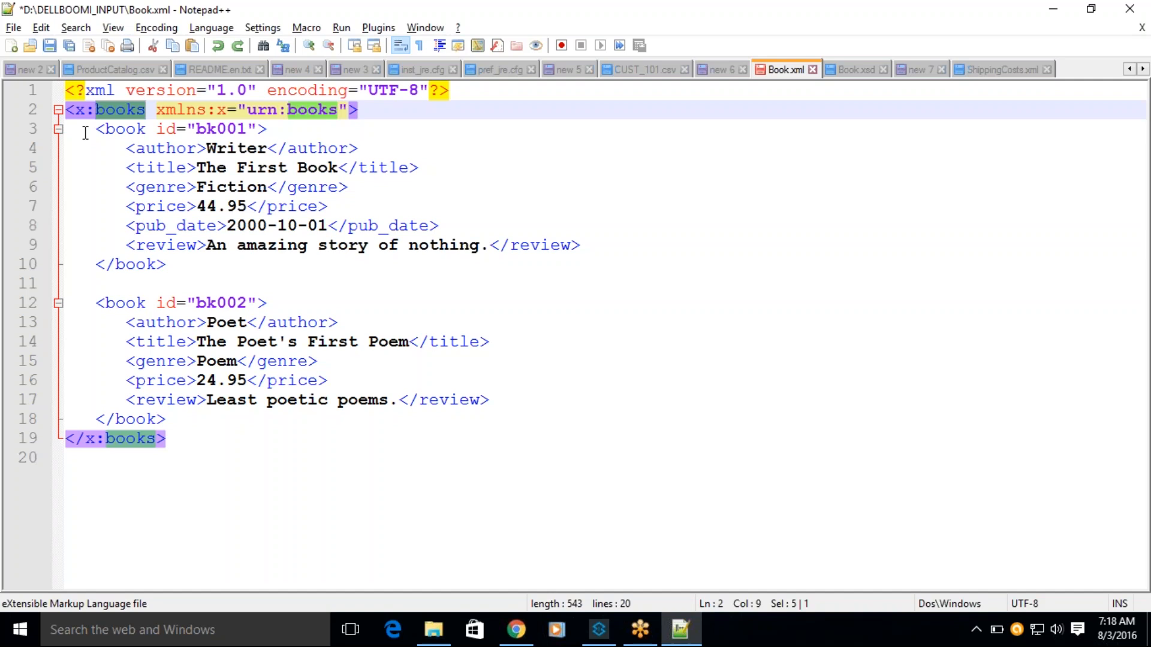
Step: Delete the blank line between the two book elements in Book.xml and point out the book and books tags
{"action": "left_click", "coordinate": [200, 261]}
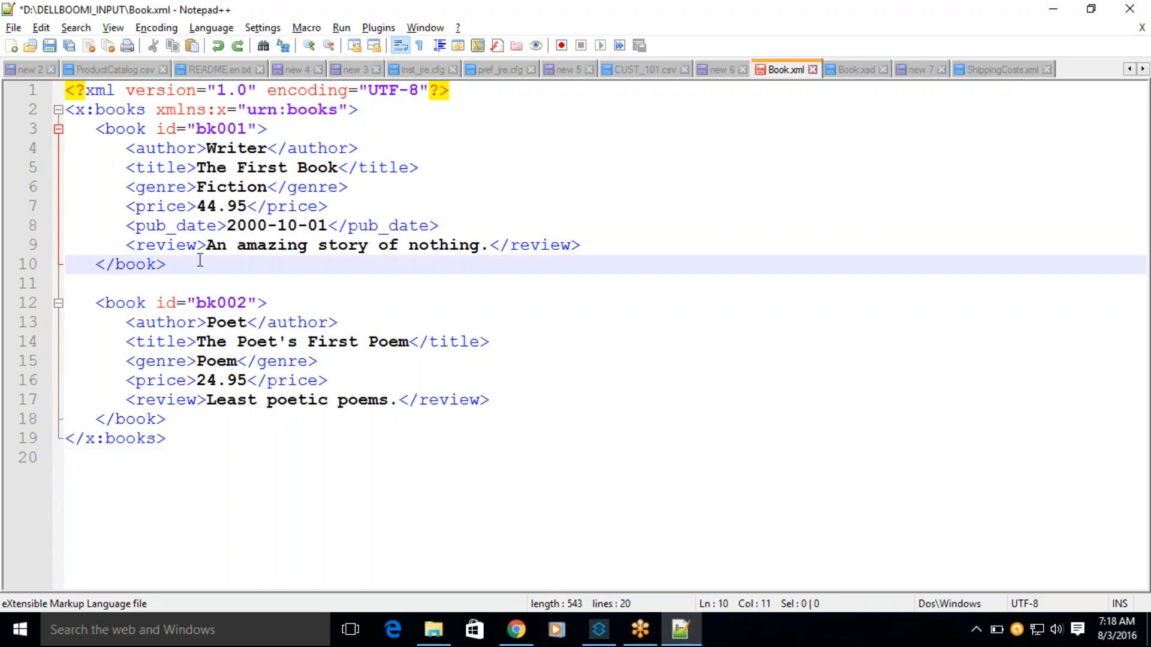
{"action": "key", "text": "Delete"}
{"action": "double_click", "coordinate": [132, 129]}
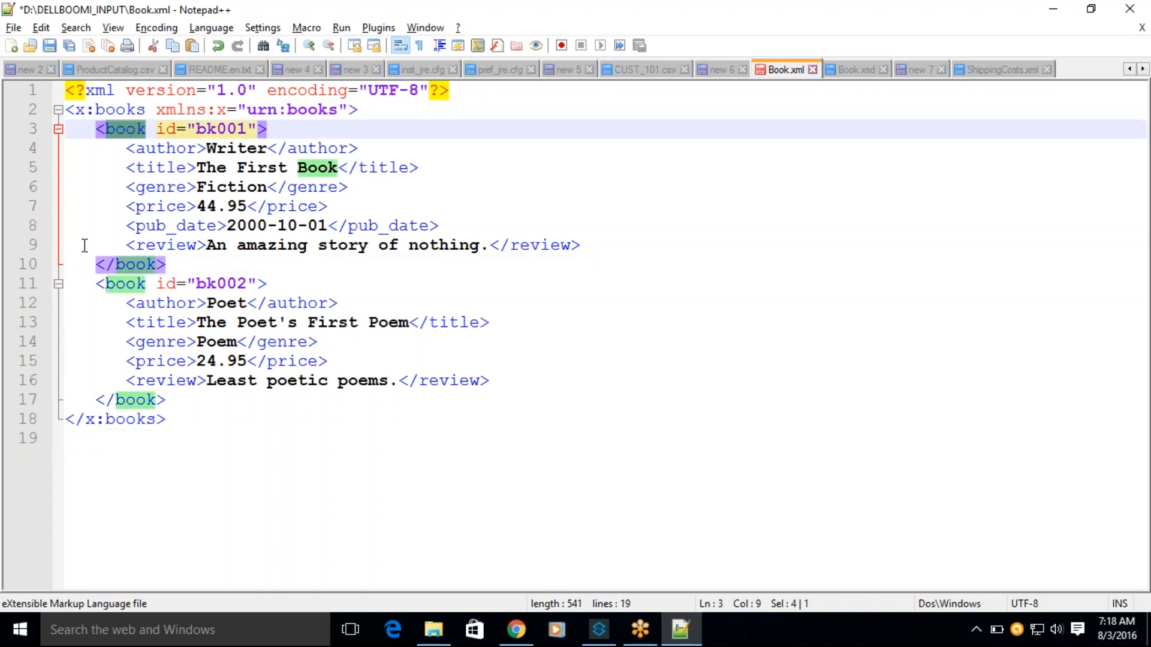
{"action": "double_click", "coordinate": [123, 110]}
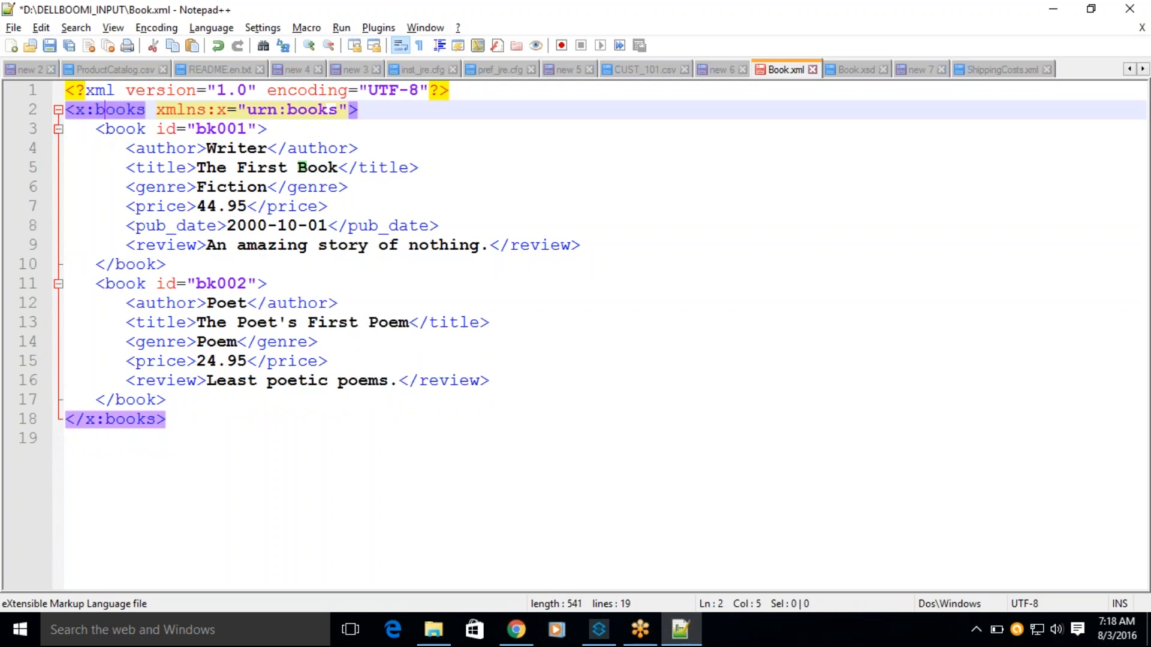
{"action": "double_click", "coordinate": [125, 129]}
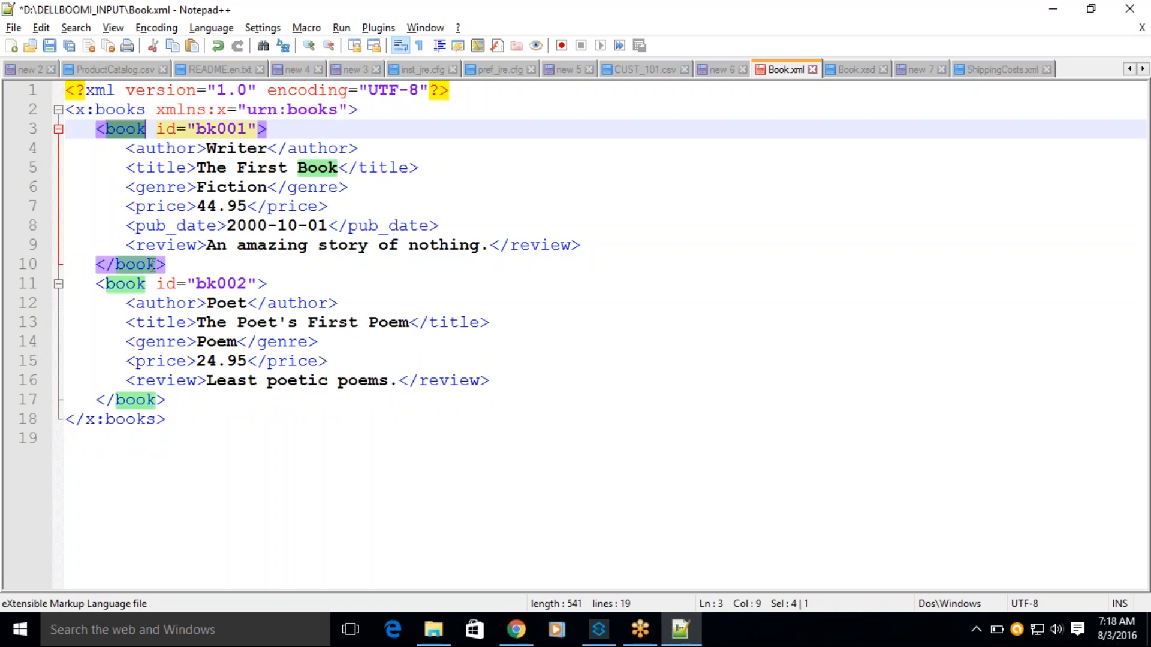
Step: Switch to Book.xsd and bring up the XML Tools plugin's commands
{"action": "left_click", "coordinate": [866, 72]}
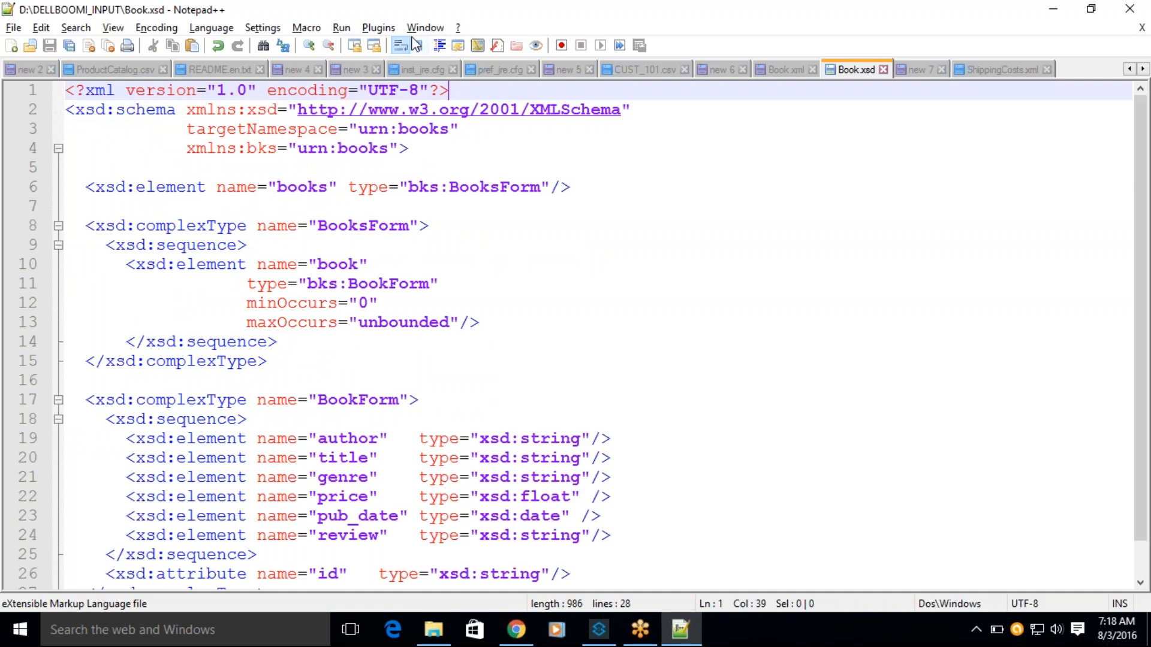
{"action": "left_click", "coordinate": [389, 29]}
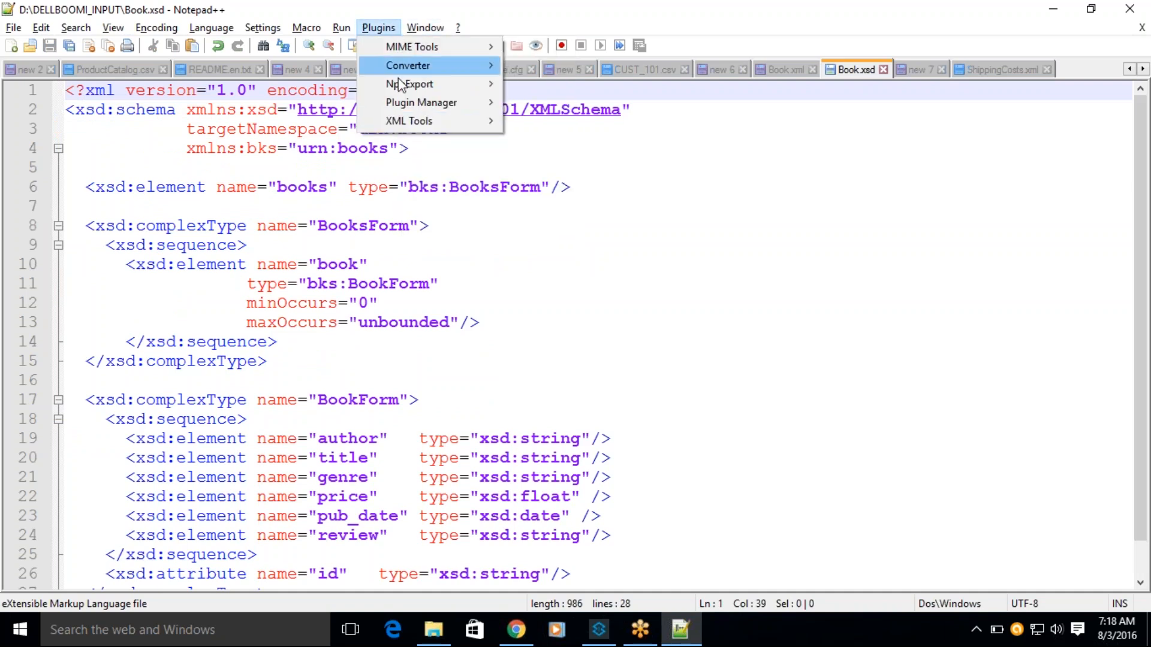
{"action": "mouse_move", "coordinate": [411, 122]}
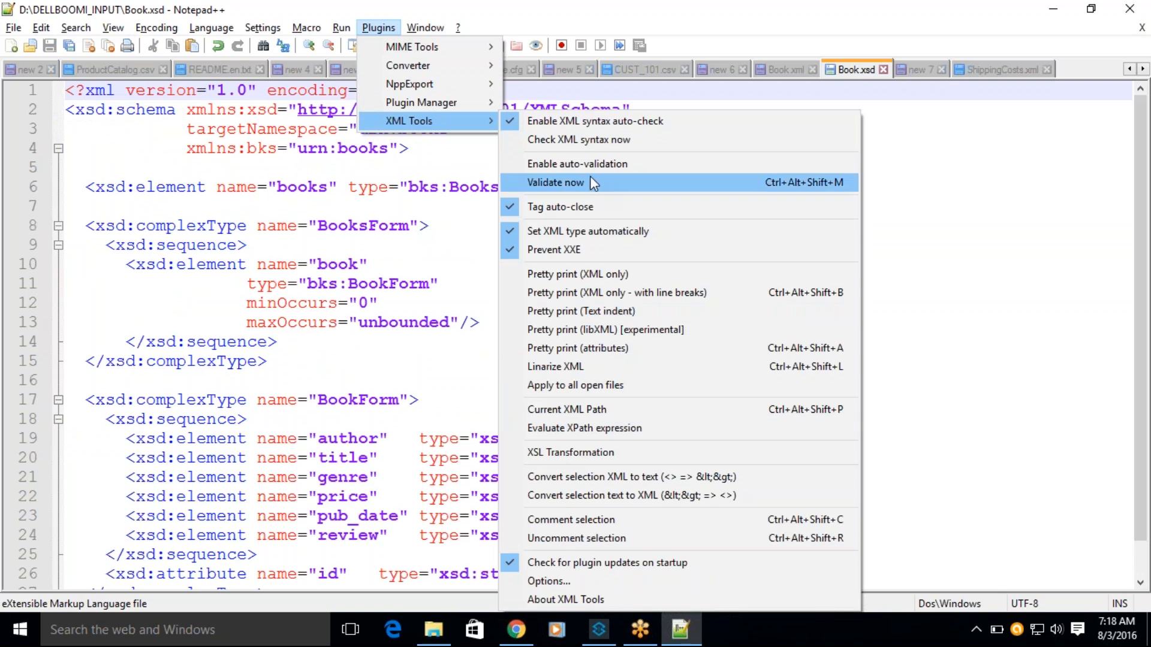
Step: Linearize the XML of Book.xsd and reformat it with Pretty print (XML only - with line breaks)
{"action": "left_click", "coordinate": [572, 366]}
{"action": "left_click", "coordinate": [378, 27]}
{"action": "mouse_move", "coordinate": [411, 121]}
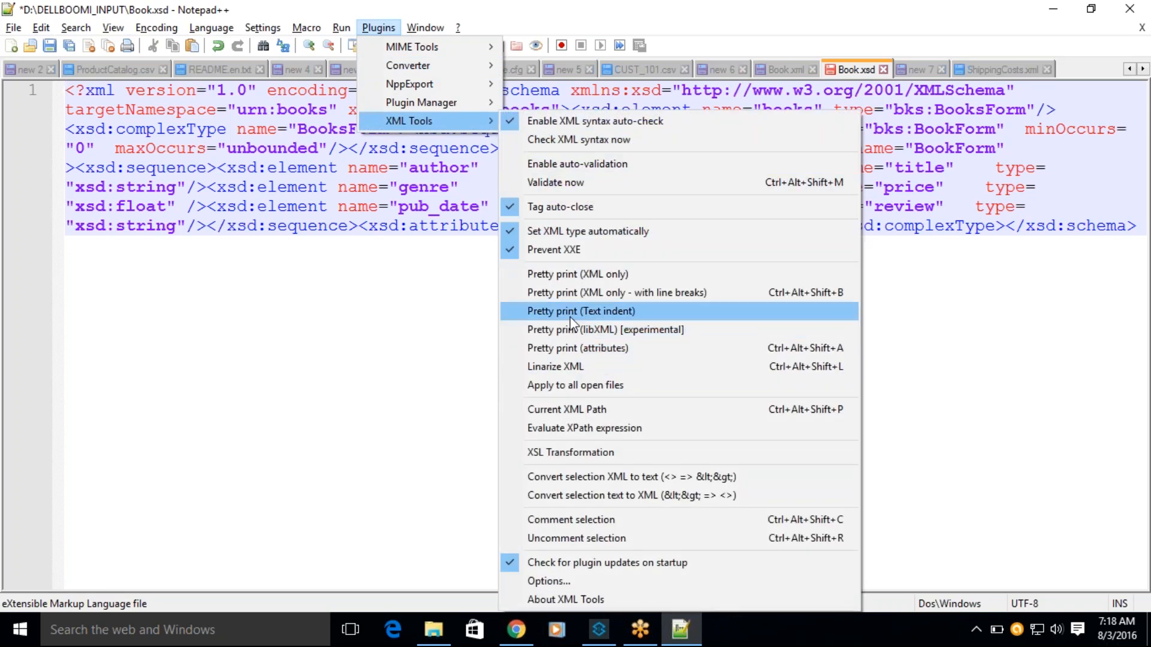
{"action": "left_click", "coordinate": [569, 292]}
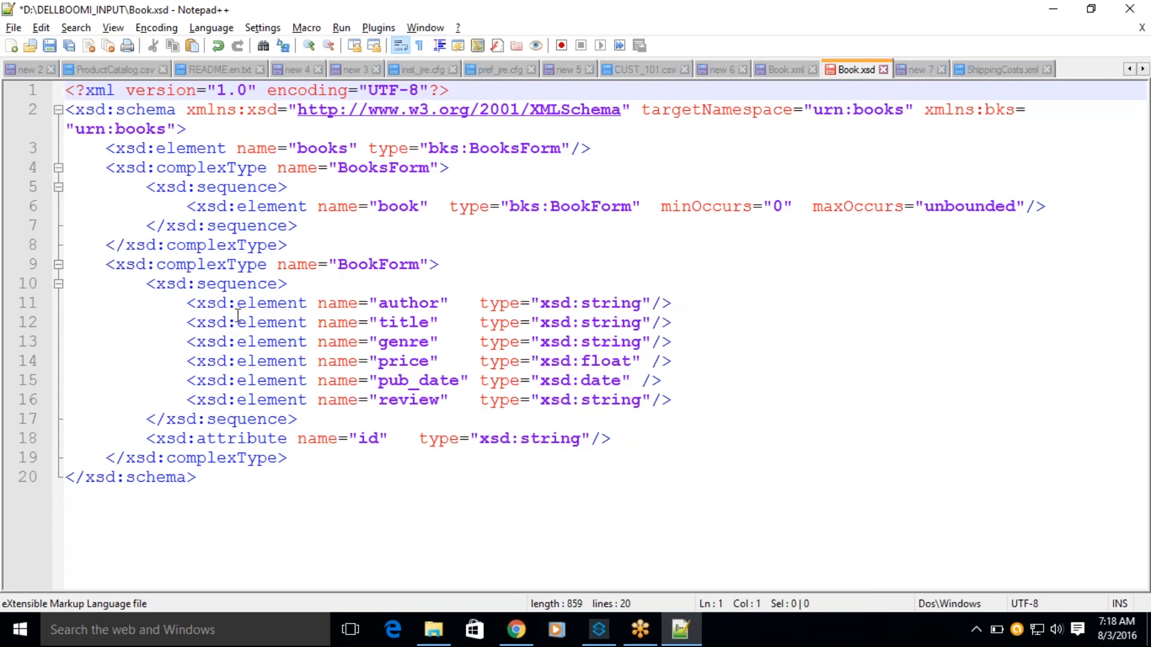
Step: Examine the books element, the BooksForm complex type and the child elements of the BookForm sequence in Book.xsd
{"action": "left_click_drag", "start_coordinate": [106, 148], "coordinate": [603, 145]}
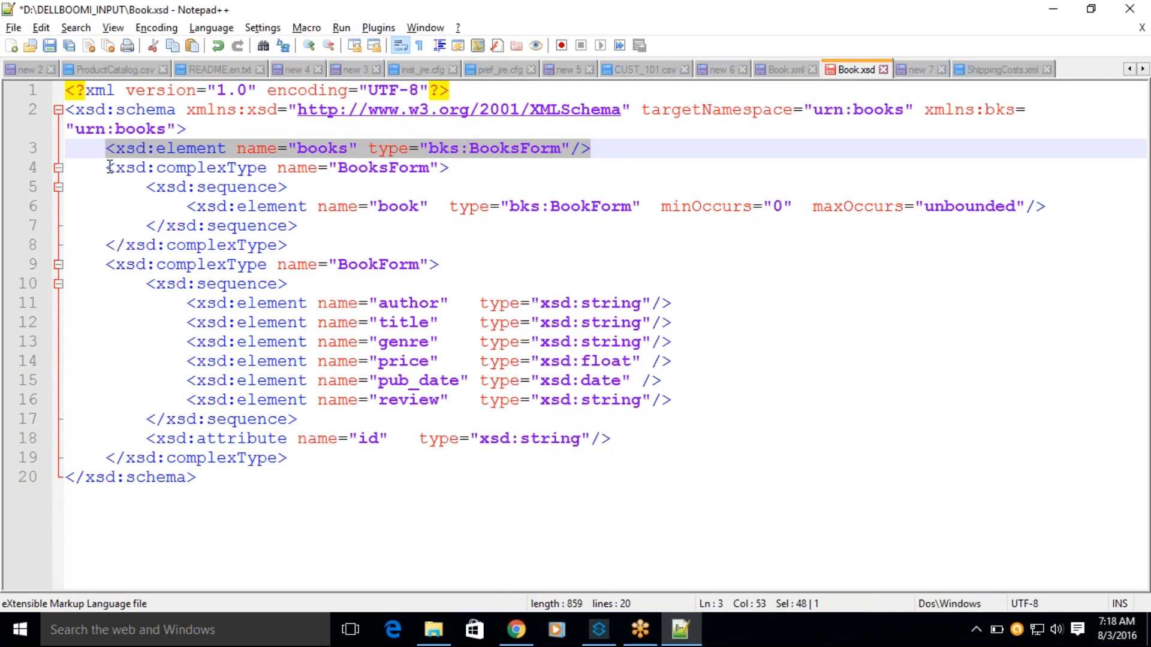
{"action": "left_click_drag", "start_coordinate": [107, 168], "coordinate": [445, 170]}
{"action": "left_click_drag", "start_coordinate": [188, 302], "coordinate": [712, 304]}
{"action": "left_click_drag", "start_coordinate": [187, 337], "coordinate": [674, 342]}
{"action": "left_click_drag", "start_coordinate": [186, 282], "coordinate": [197, 282]}
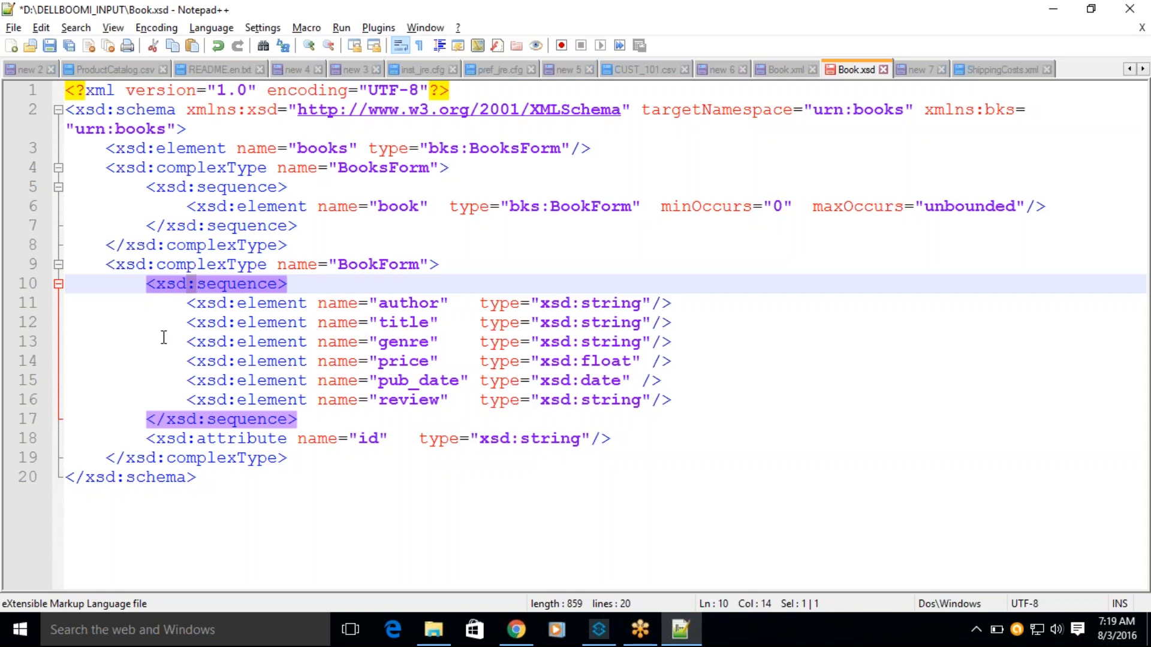
{"action": "left_click_drag", "start_coordinate": [147, 303], "coordinate": [153, 413]}
{"action": "left_click", "coordinate": [156, 379]}
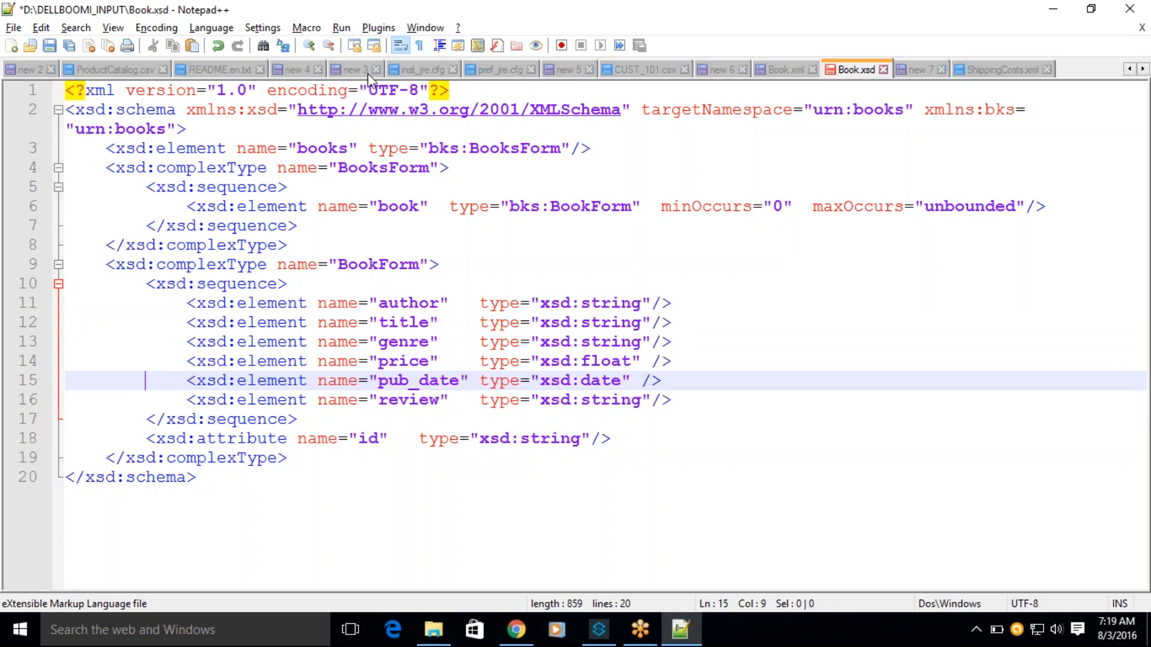
Step: Open Plugin Manager and review the lists of available, updatable and installed plugins
{"action": "left_click", "coordinate": [391, 29]}
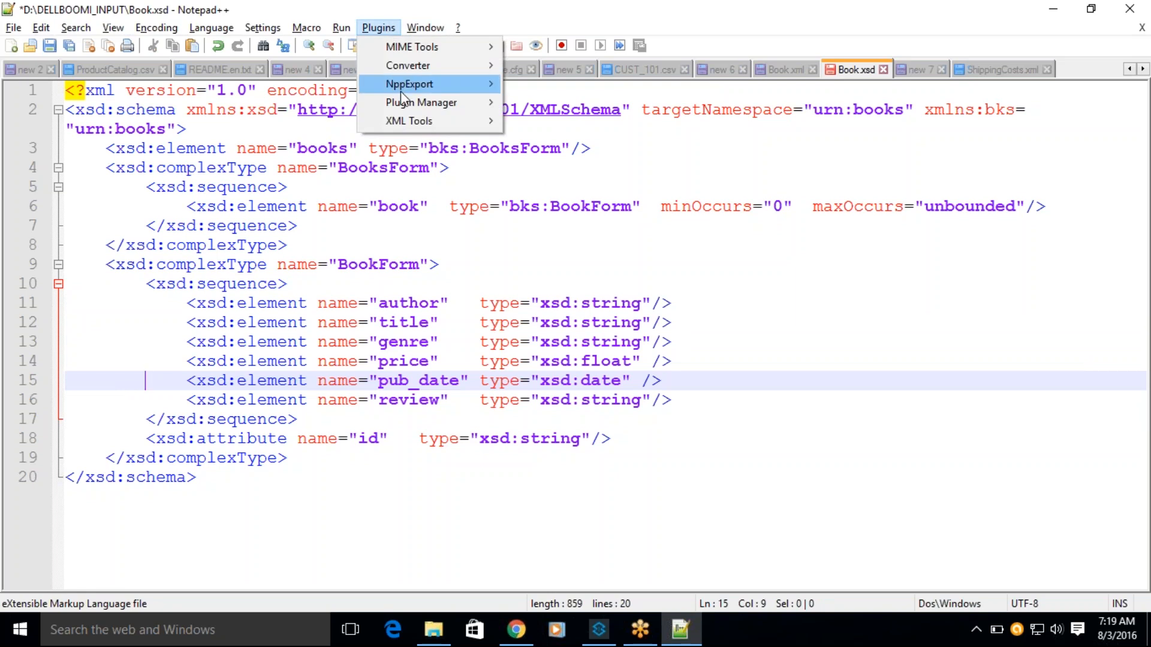
{"action": "mouse_move", "coordinate": [403, 100]}
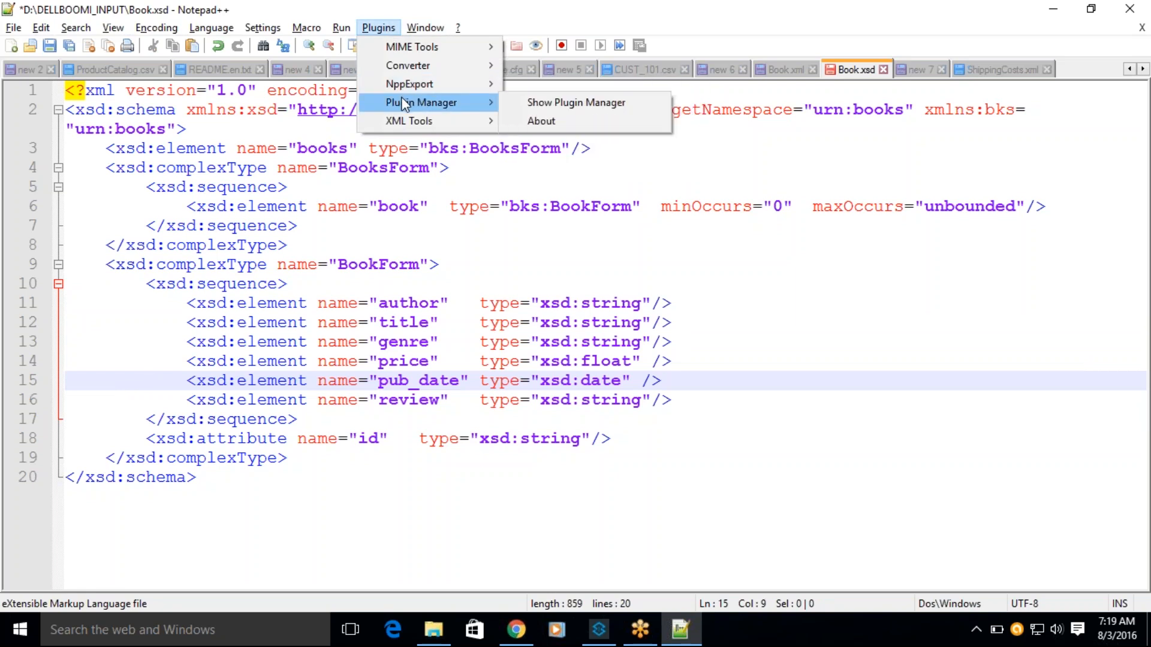
{"action": "left_click", "coordinate": [533, 105]}
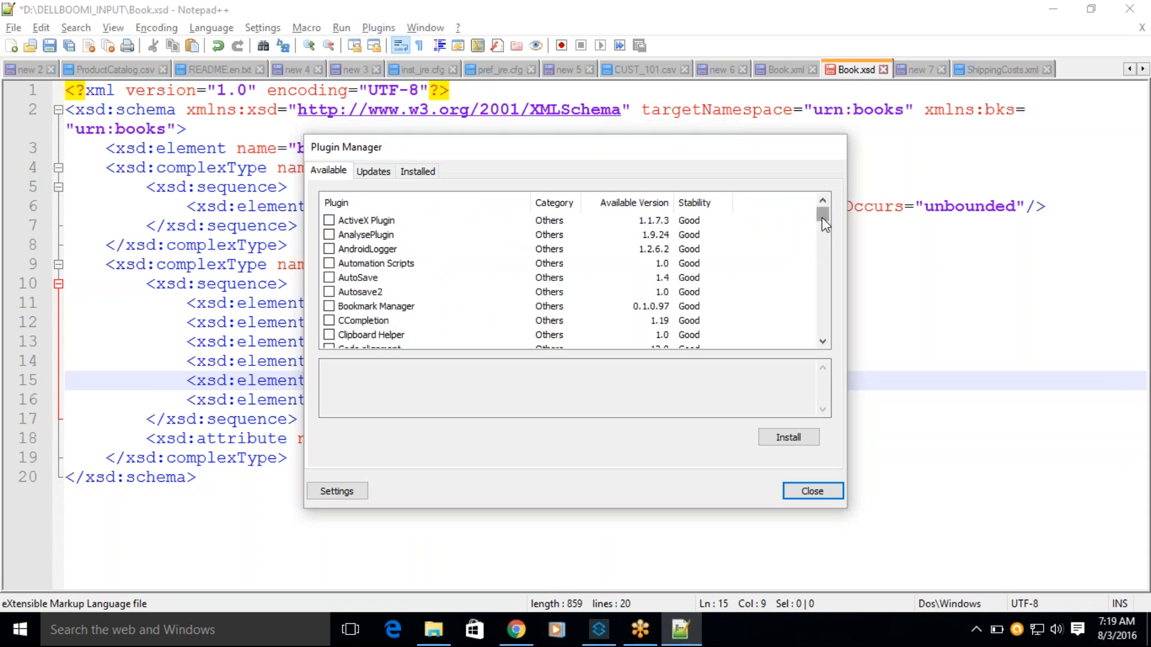
{"action": "left_click_drag", "start_coordinate": [822, 218], "coordinate": [822, 339]}
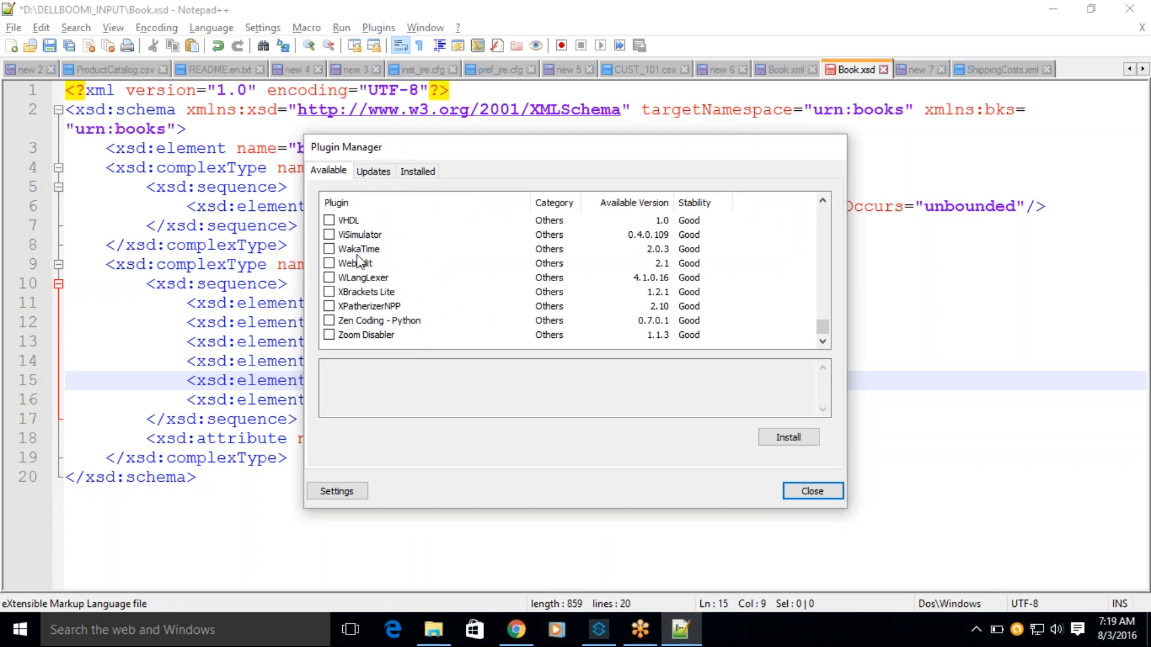
{"action": "left_click", "coordinate": [372, 171]}
{"action": "left_click", "coordinate": [418, 172]}
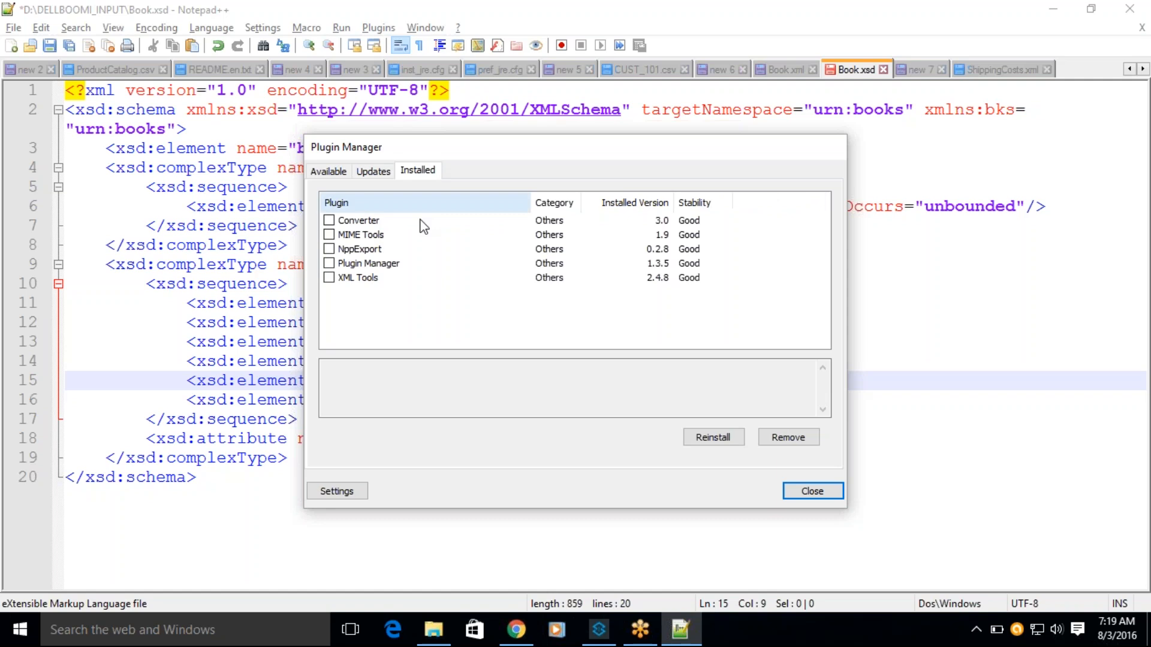
Step: Try marking the available XPatherizerNPP plugin for installation, clear the mark and close Plugin Manager
{"action": "left_click", "coordinate": [326, 173]}
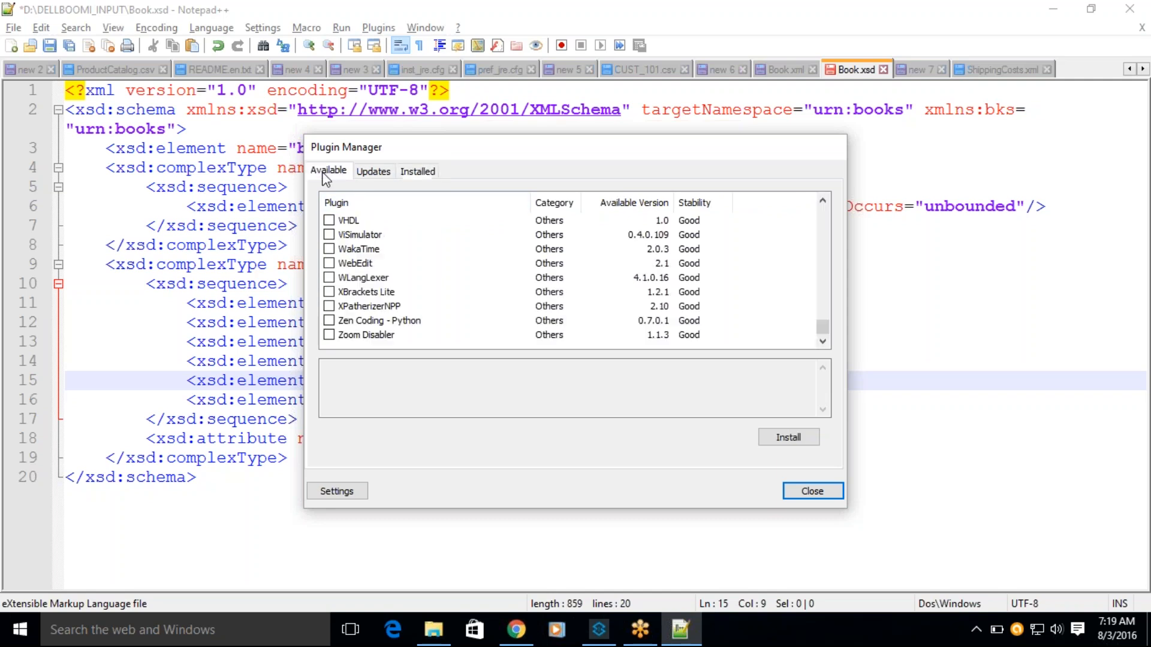
{"action": "left_click", "coordinate": [348, 307]}
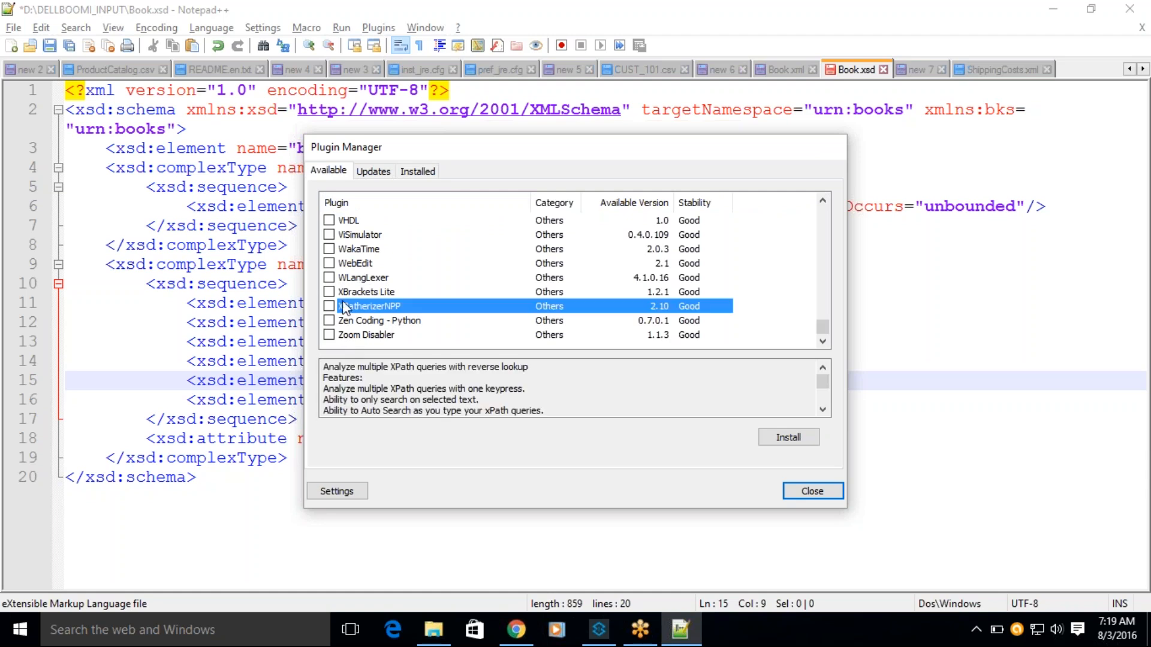
{"action": "left_click", "coordinate": [330, 305]}
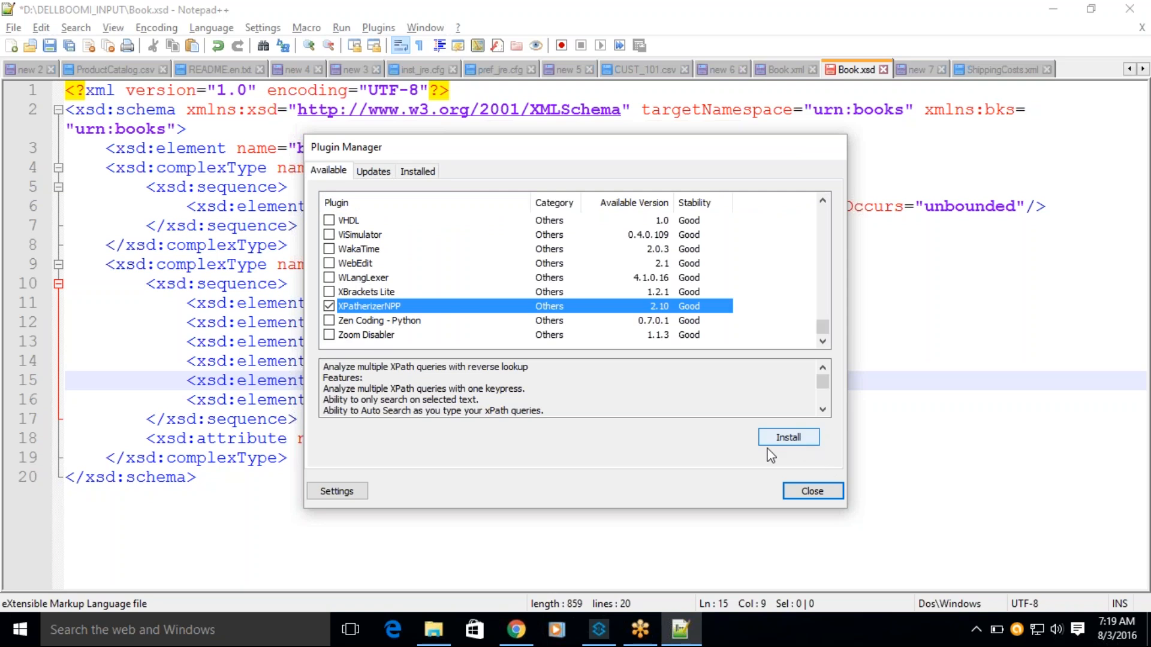
{"action": "left_click", "coordinate": [333, 304]}
{"action": "left_click", "coordinate": [812, 491]}
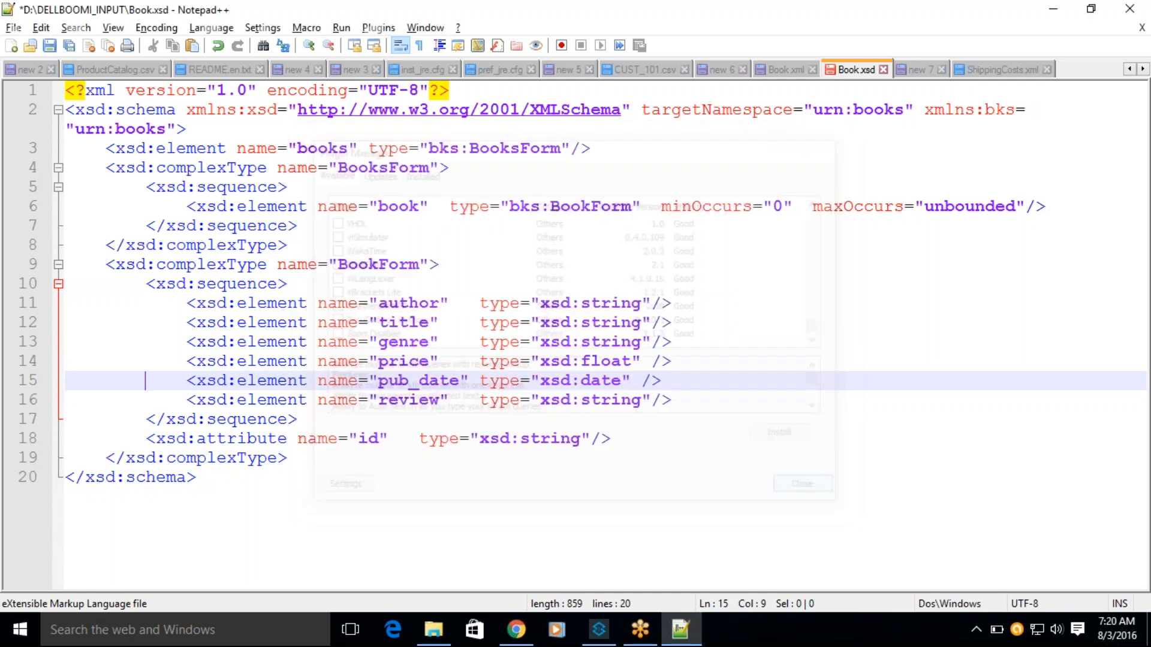
Step: Look over the NppExport and XML Tools commands and toggle the XML syntax auto-check option
{"action": "left_click", "coordinate": [382, 30]}
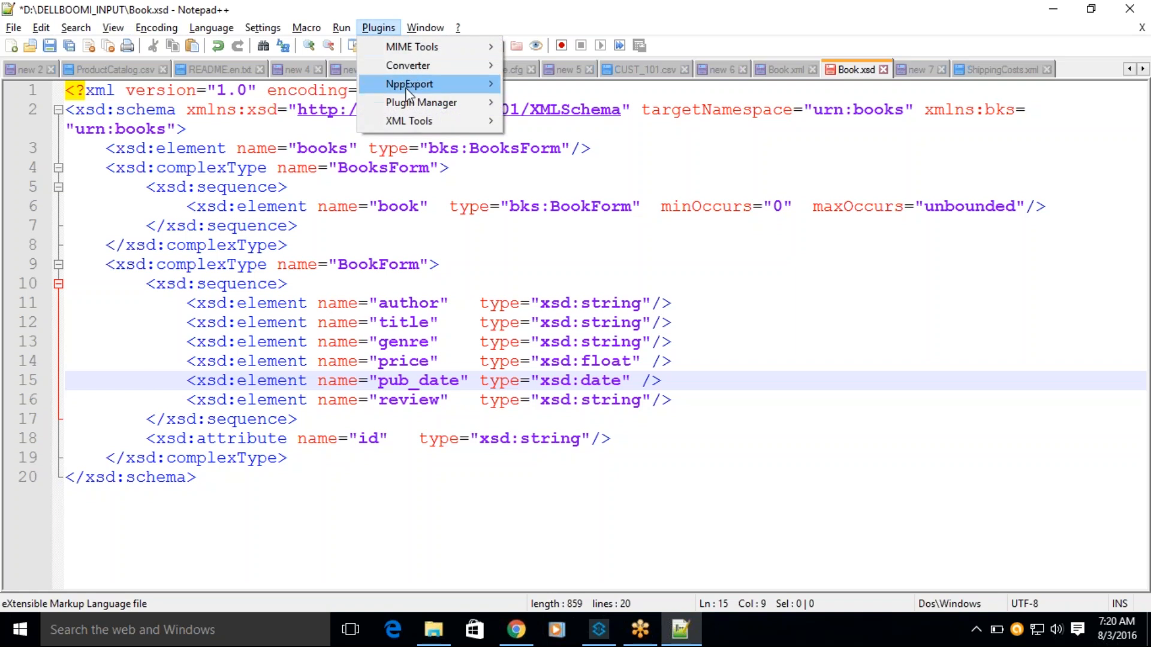
{"action": "mouse_move", "coordinate": [402, 120]}
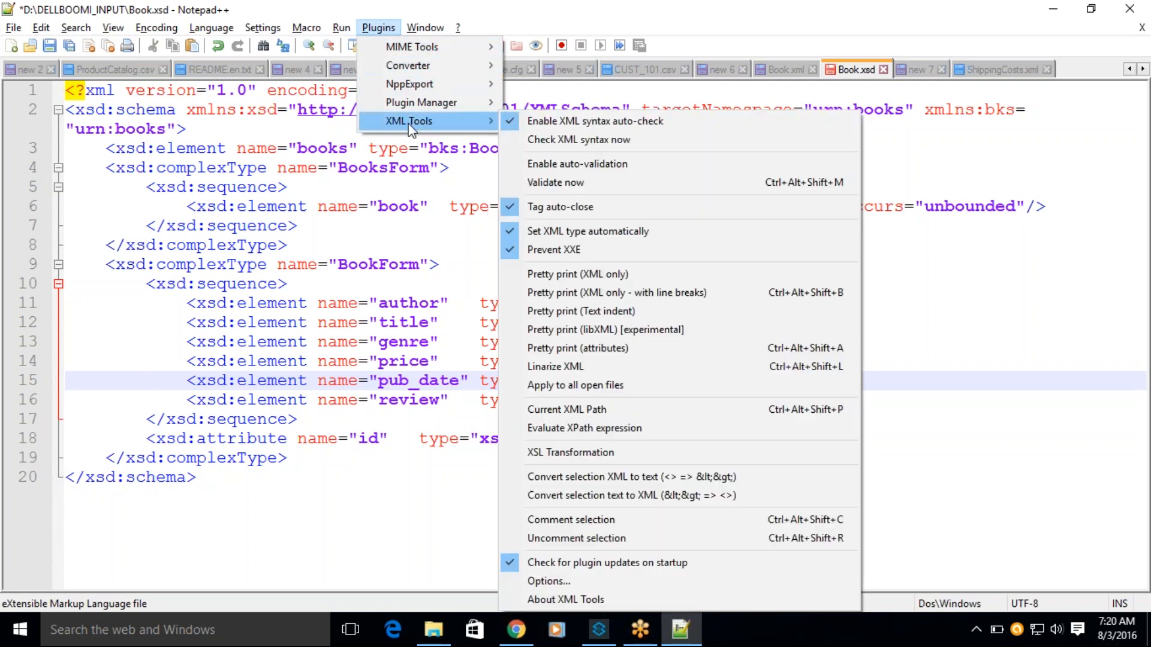
{"action": "mouse_move", "coordinate": [438, 84]}
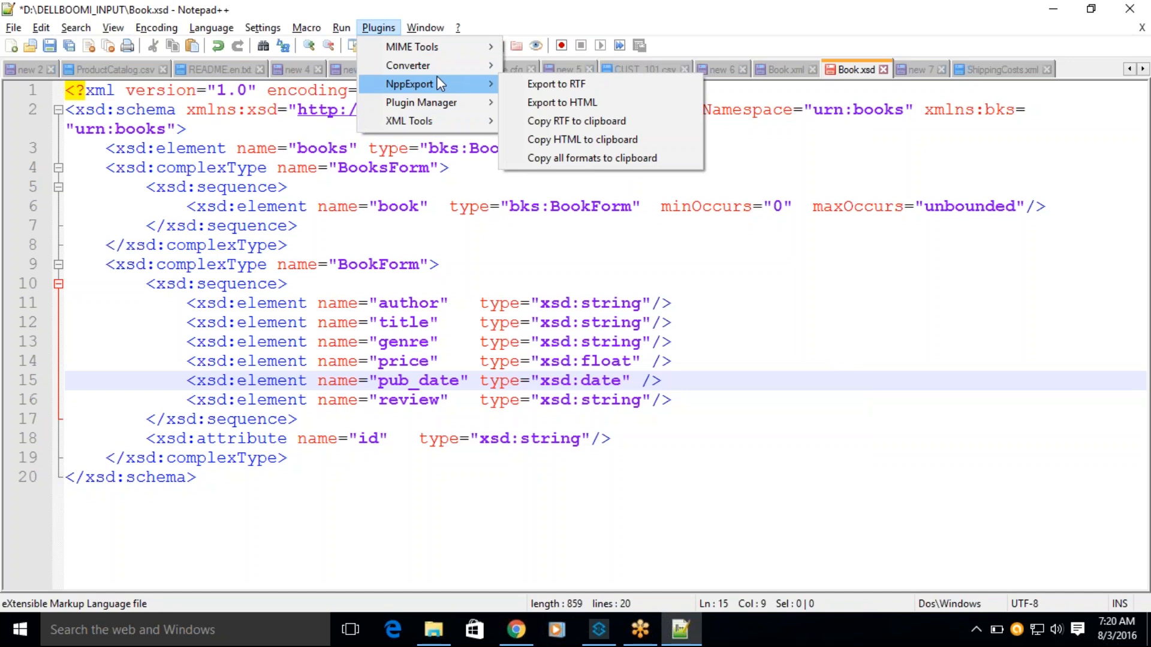
{"action": "mouse_move", "coordinate": [441, 124]}
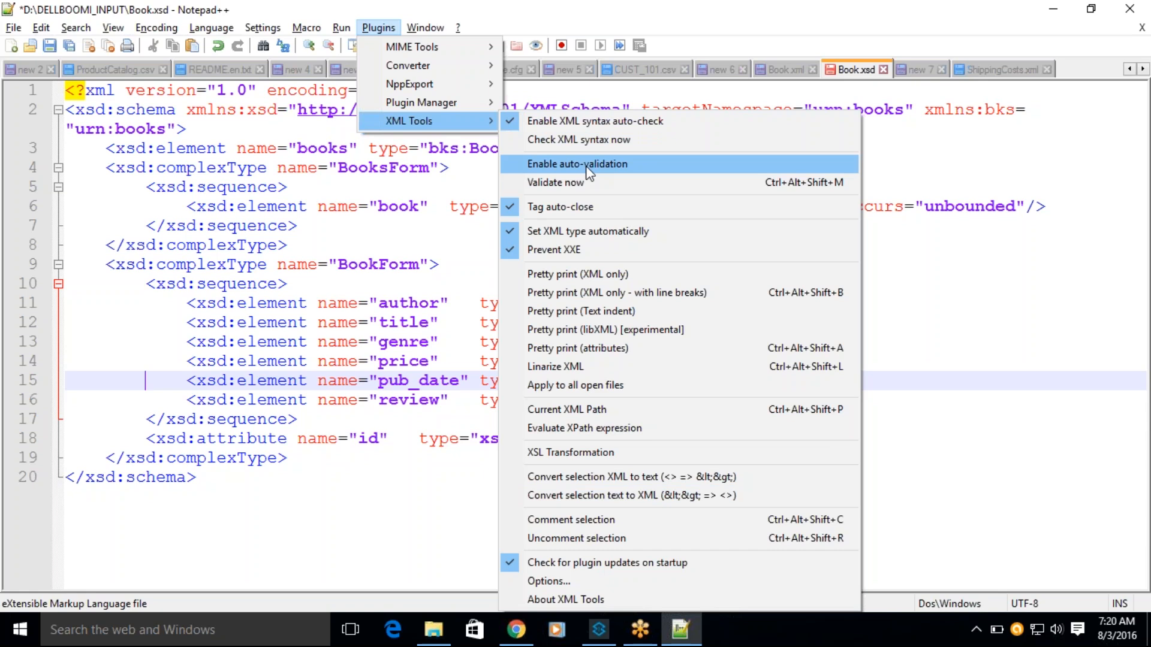
{"action": "left_click", "coordinate": [604, 124]}
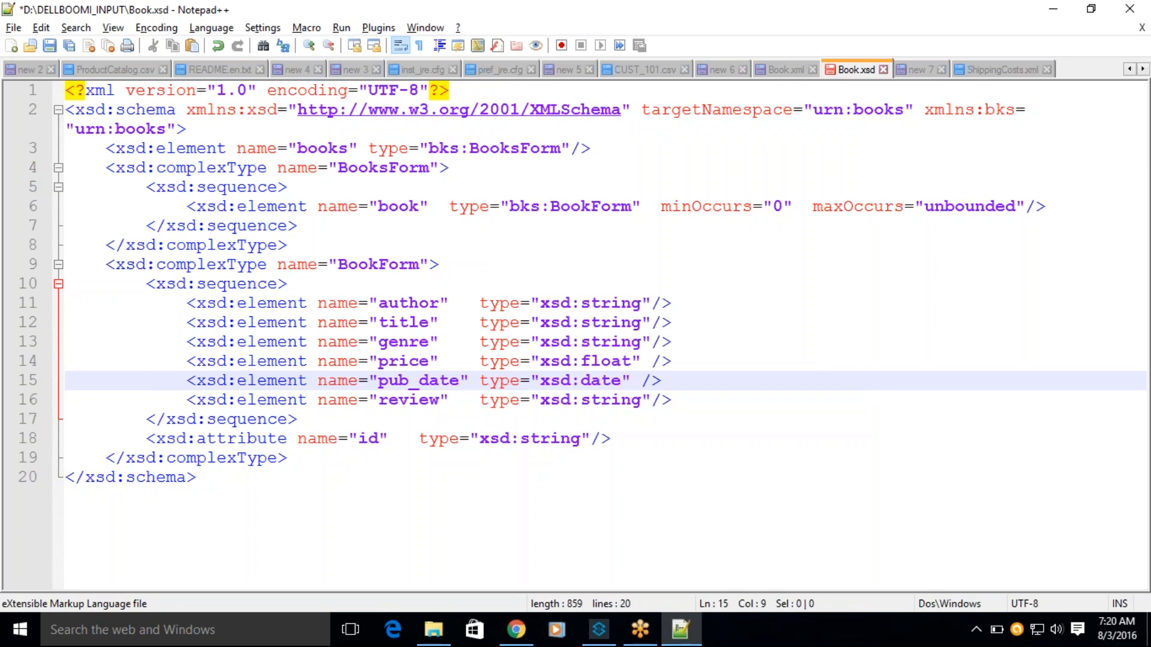
Step: Examine the Book.xml content and its first book tag, and compare it with the book element definition in Book.xsd
{"action": "left_click", "coordinate": [786, 70]}
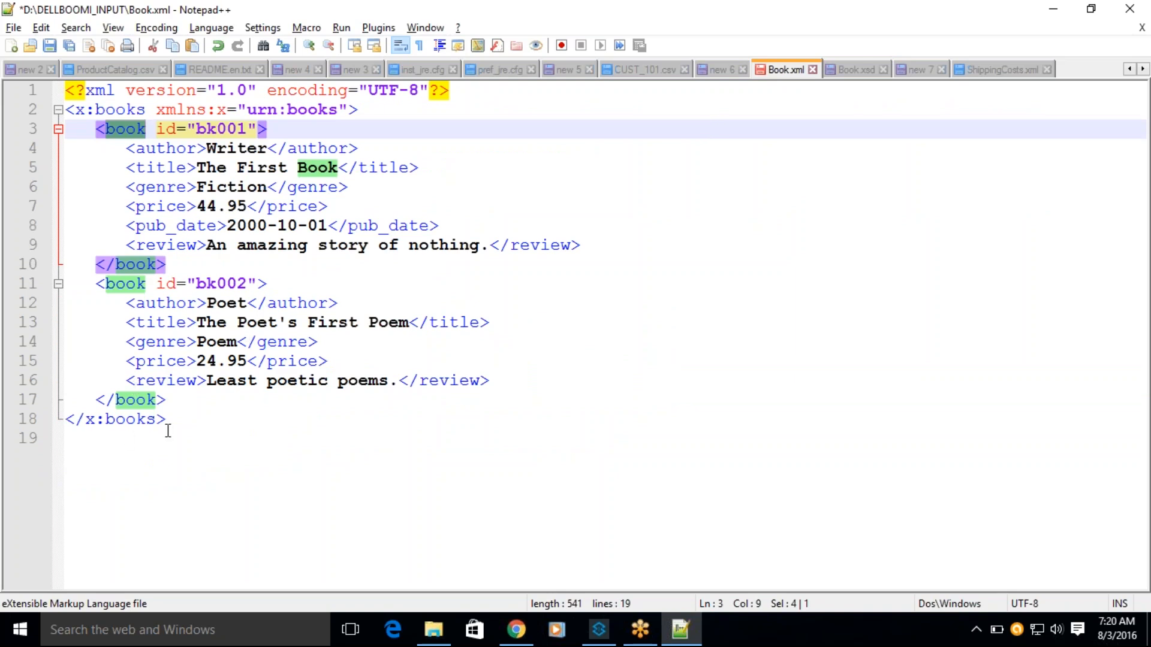
{"action": "left_click_drag", "start_coordinate": [170, 419], "coordinate": [64, 90]}
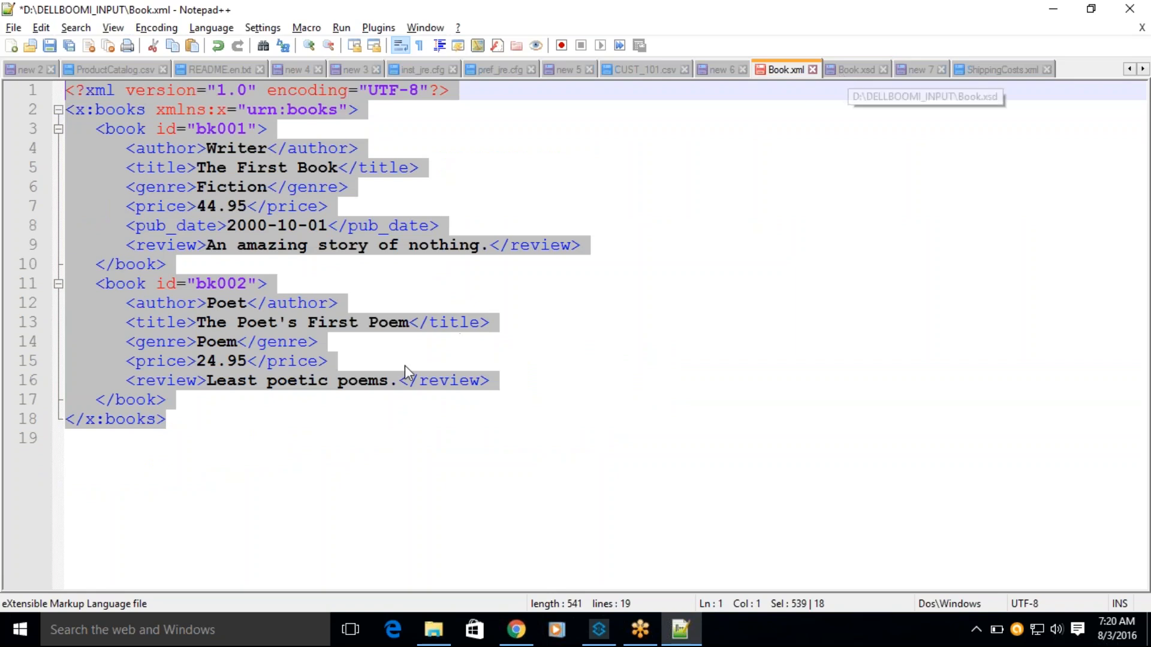
{"action": "left_click", "coordinate": [348, 359]}
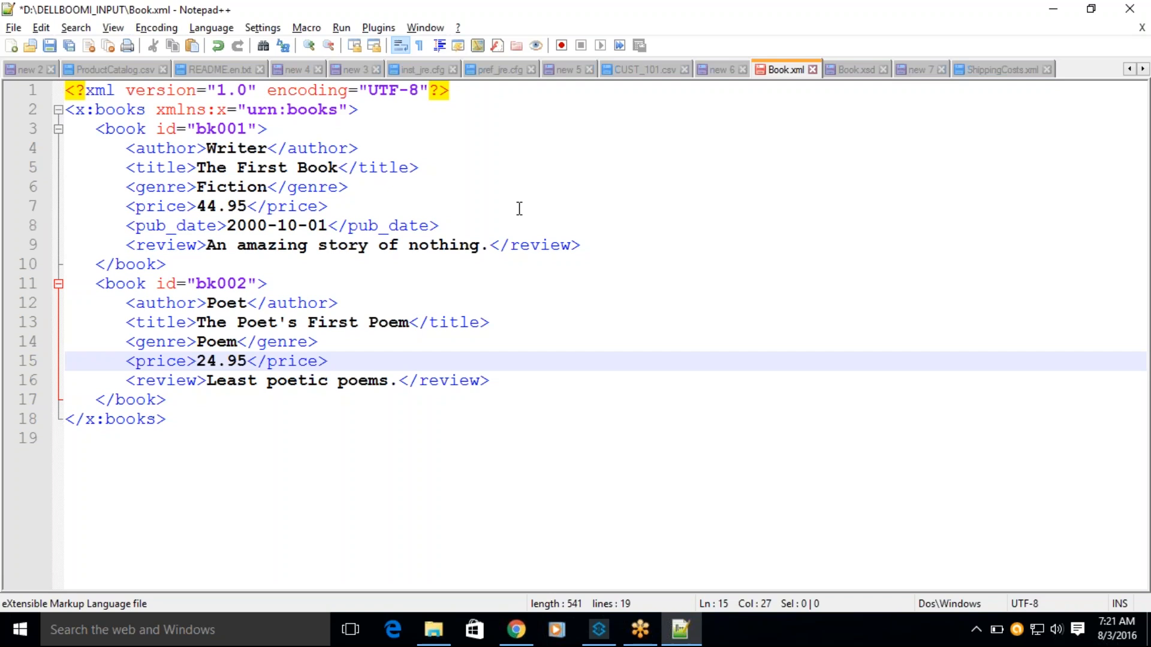
{"action": "double_click", "coordinate": [127, 135]}
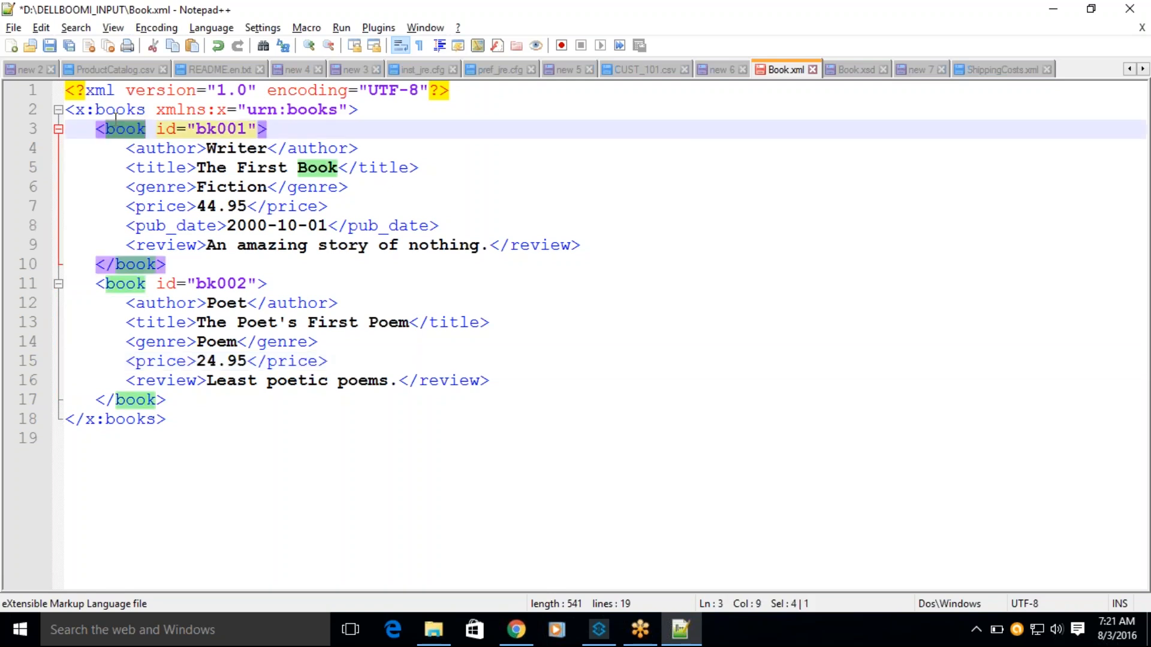
{"action": "left_click", "coordinate": [856, 68]}
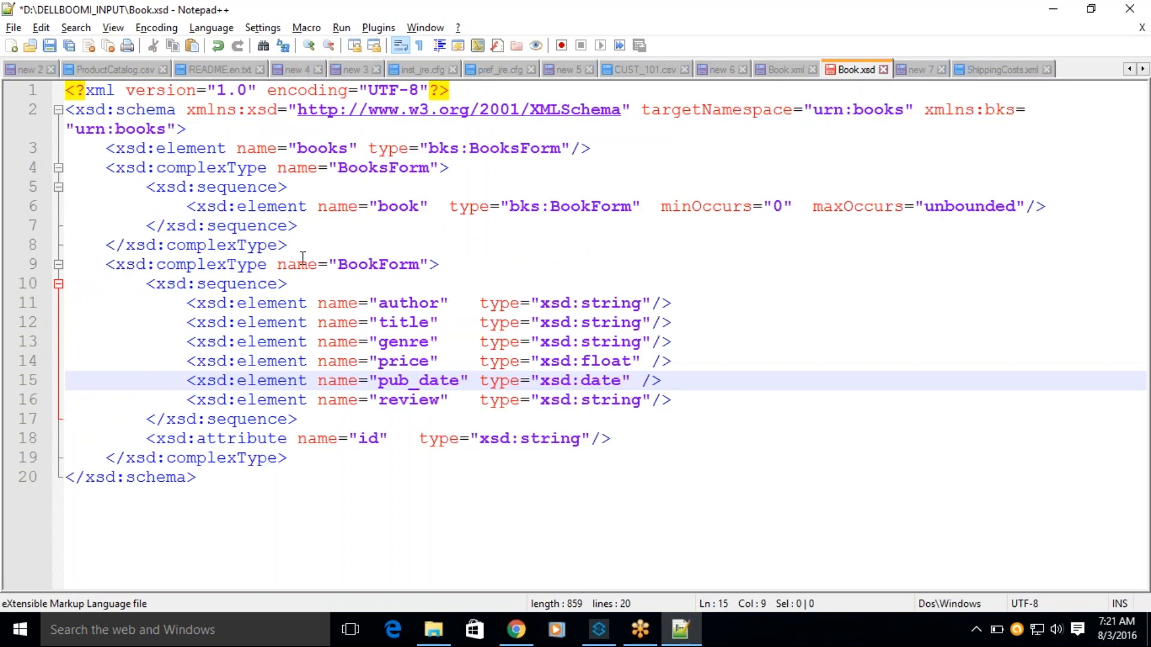
{"action": "double_click", "coordinate": [397, 207]}
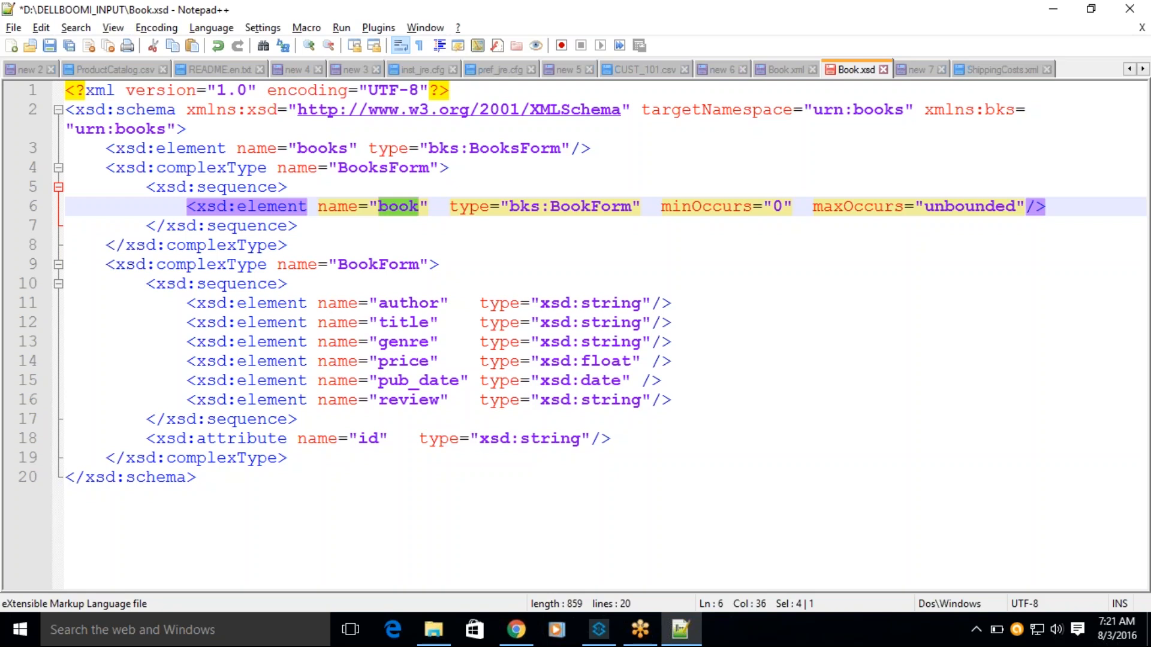
Step: Switch to Chrome, open Google and search for "xsd tutorial"
{"action": "left_click", "coordinate": [516, 629]}
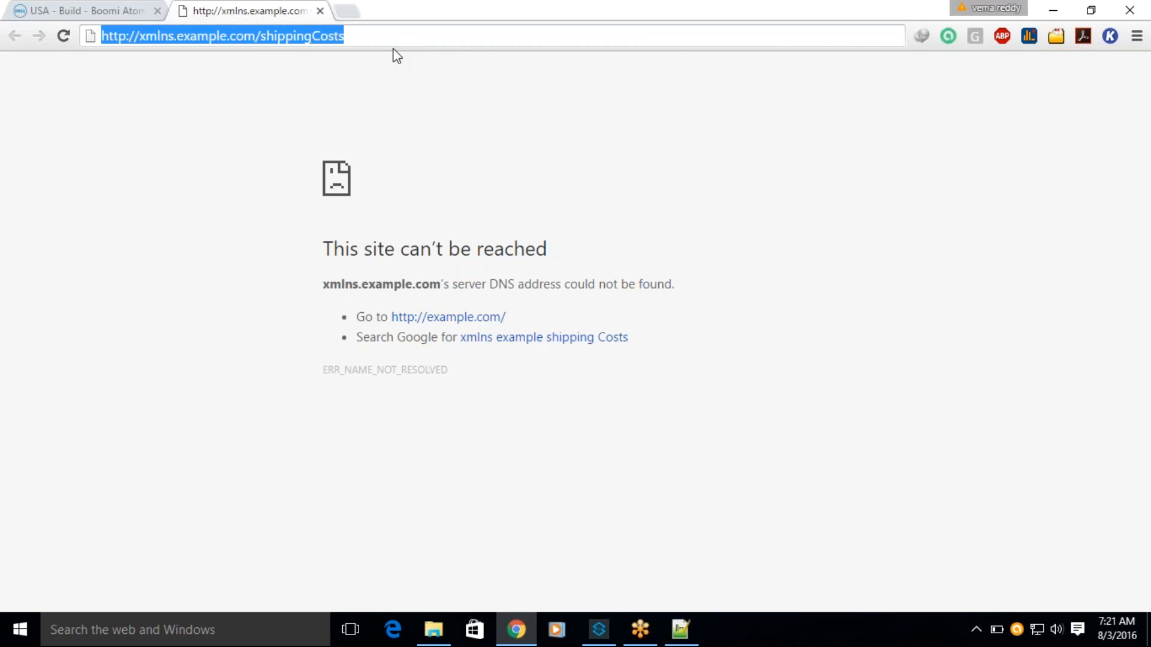
{"action": "type", "text": "go"}
{"action": "key", "text": "Return"}
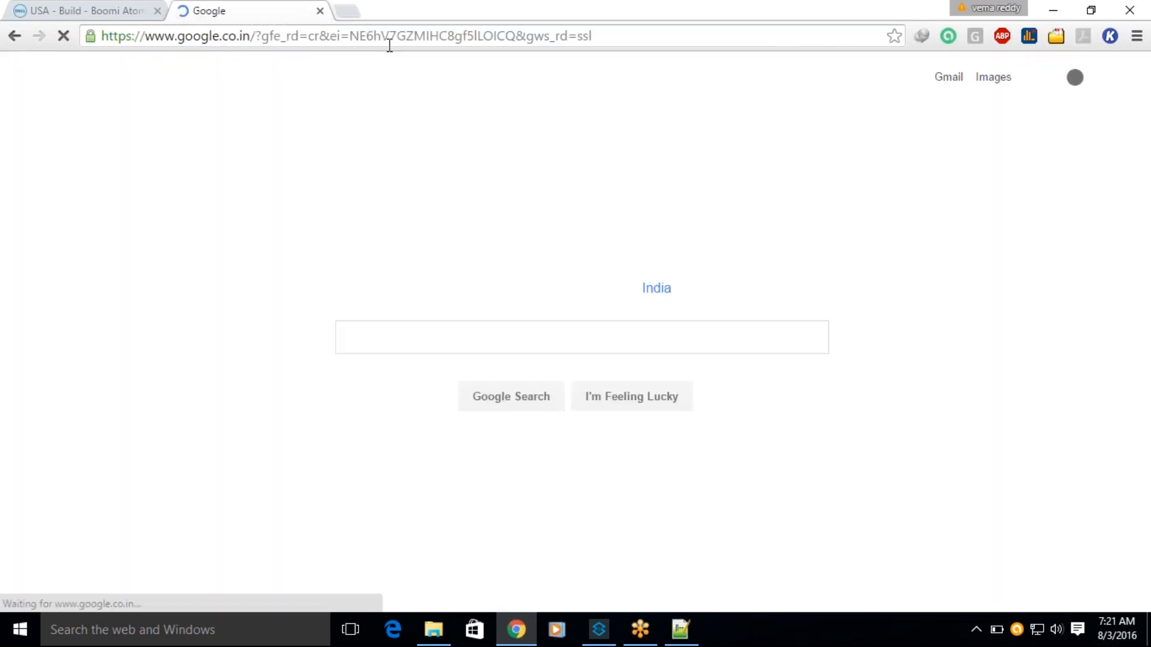
{"action": "type", "text": "x"}
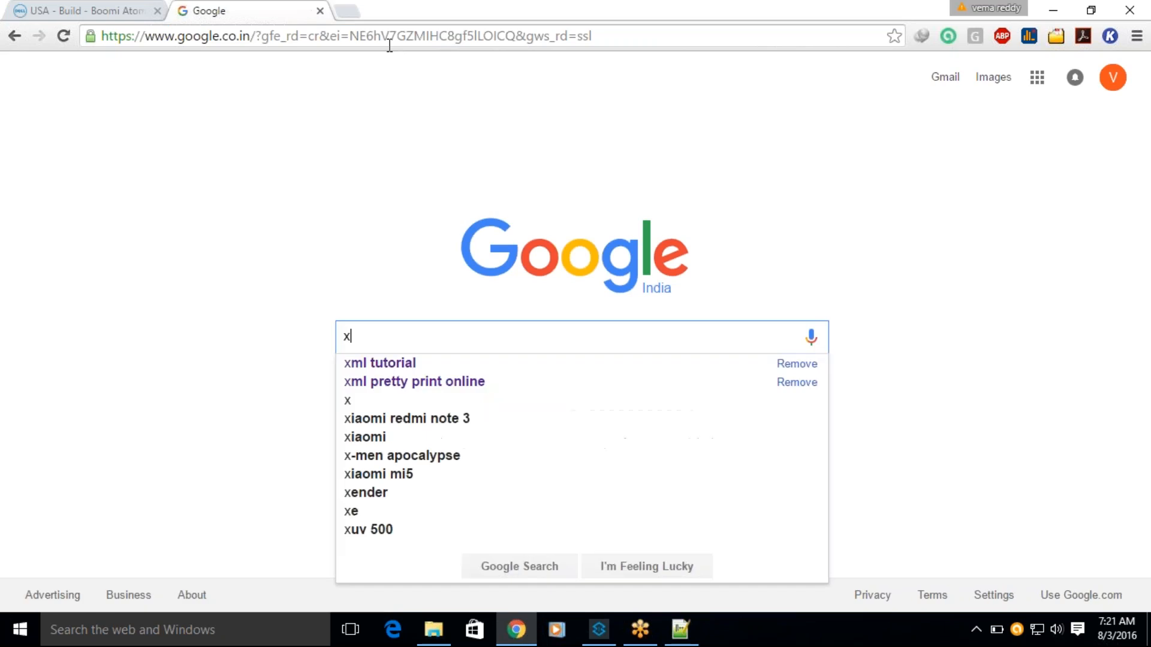
{"action": "type", "text": "sd"}
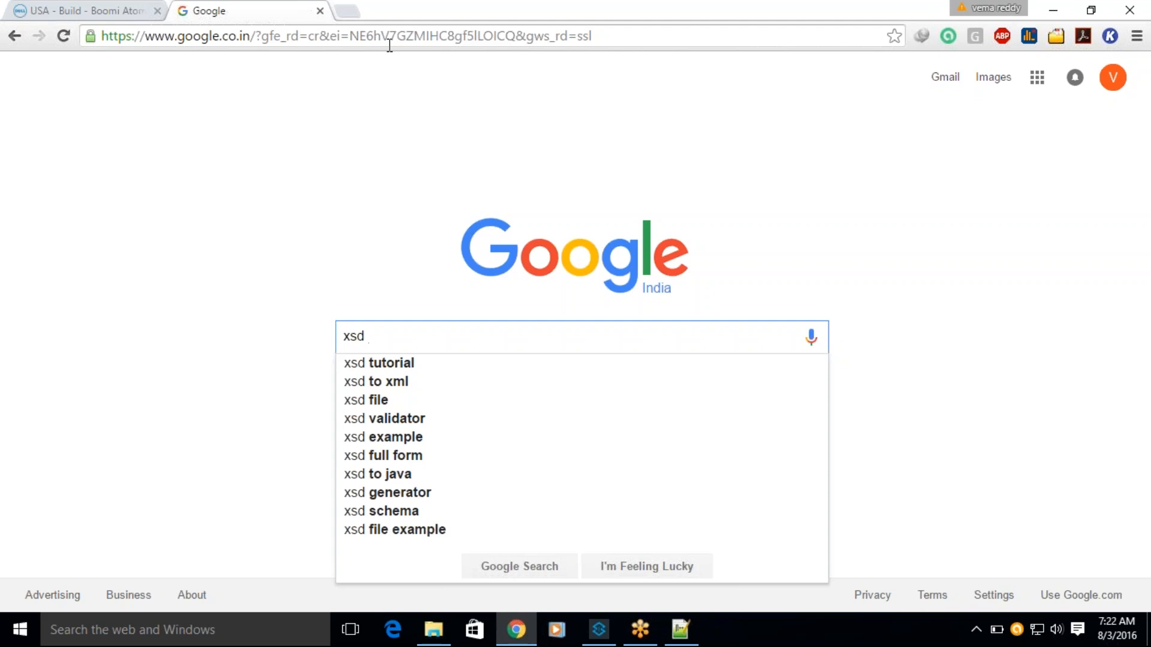
{"action": "key", "text": "Down"}
{"action": "key", "text": "Return"}
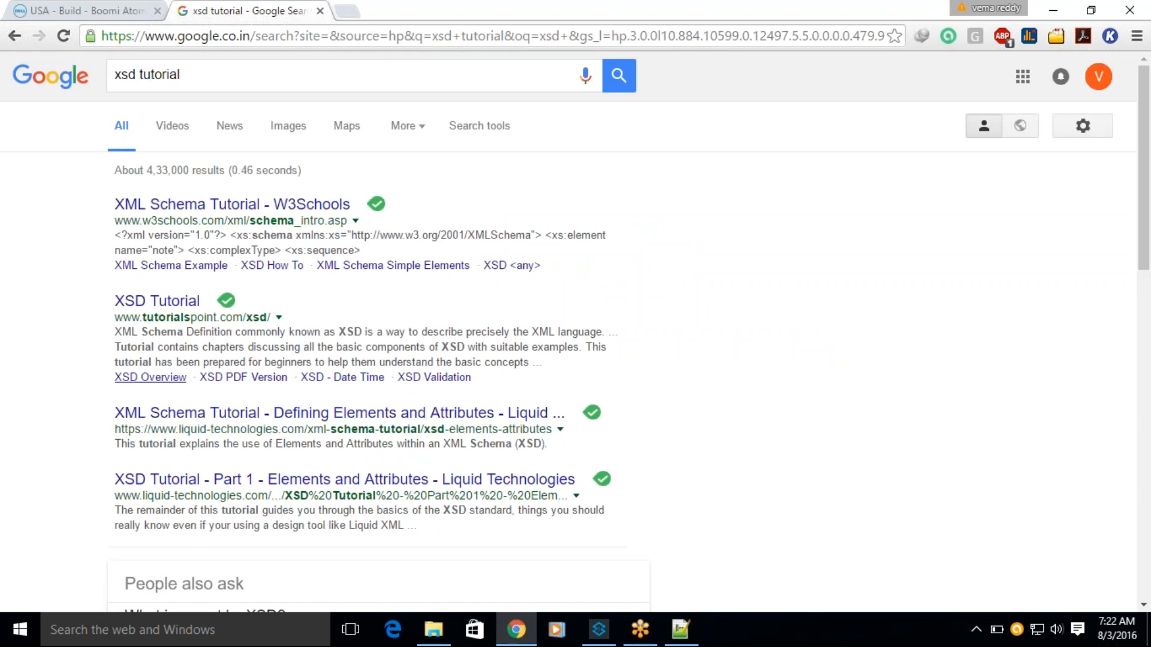
{"action": "left_click_drag", "start_coordinate": [137, 73], "coordinate": [114, 70]}
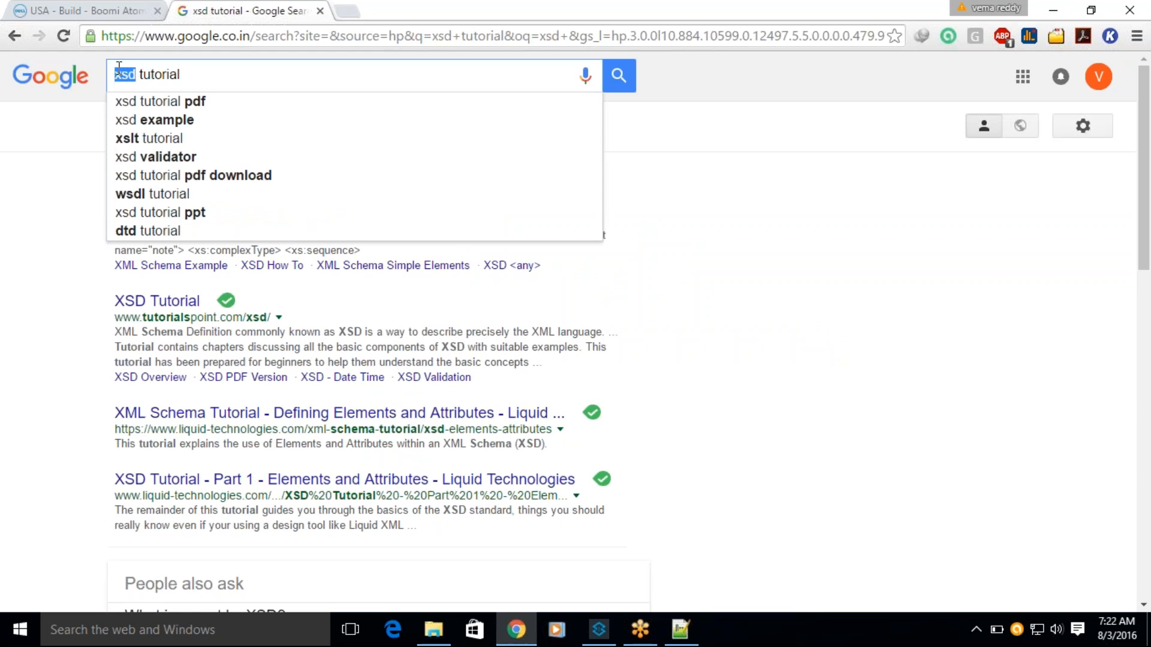
{"action": "type", "text": "xml"}
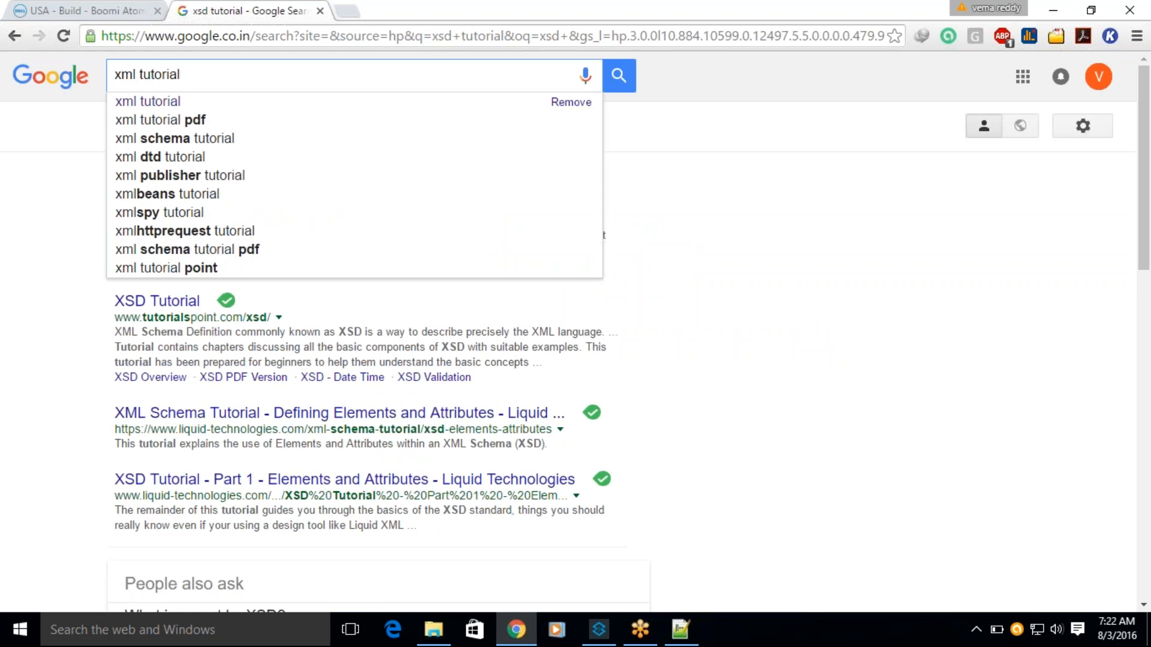
{"action": "left_click", "coordinate": [886, 236]}
Step: Open the W3Schools XML Schema Tutorial result and read its XML DTD and XML Schema chapters on document validity
{"action": "left_click", "coordinate": [186, 210]}
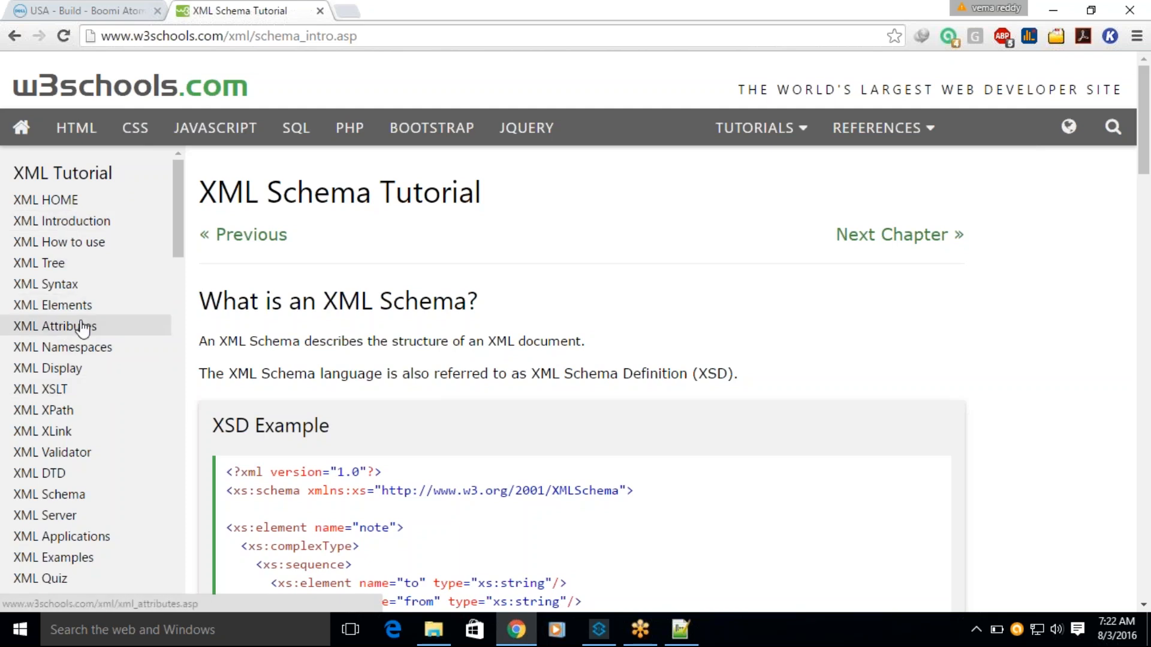
{"action": "left_click", "coordinate": [62, 473]}
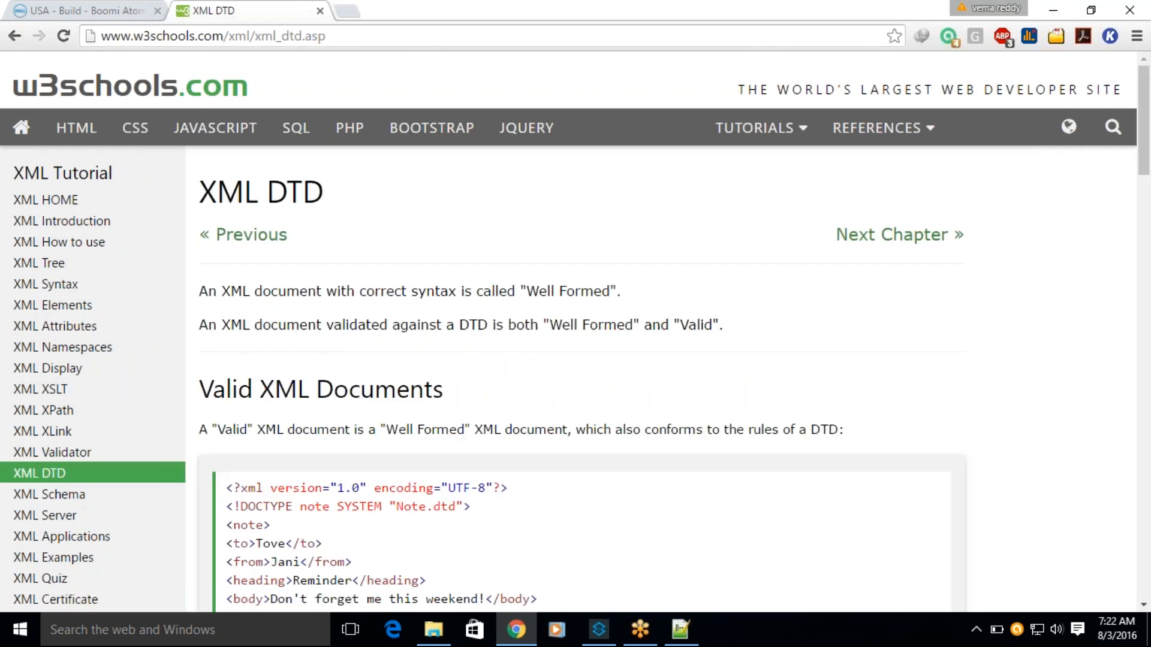
{"action": "left_click_drag", "start_coordinate": [222, 324], "coordinate": [697, 323]}
{"action": "left_click_drag", "start_coordinate": [457, 324], "coordinate": [488, 326]}
{"action": "left_click", "coordinate": [68, 497]}
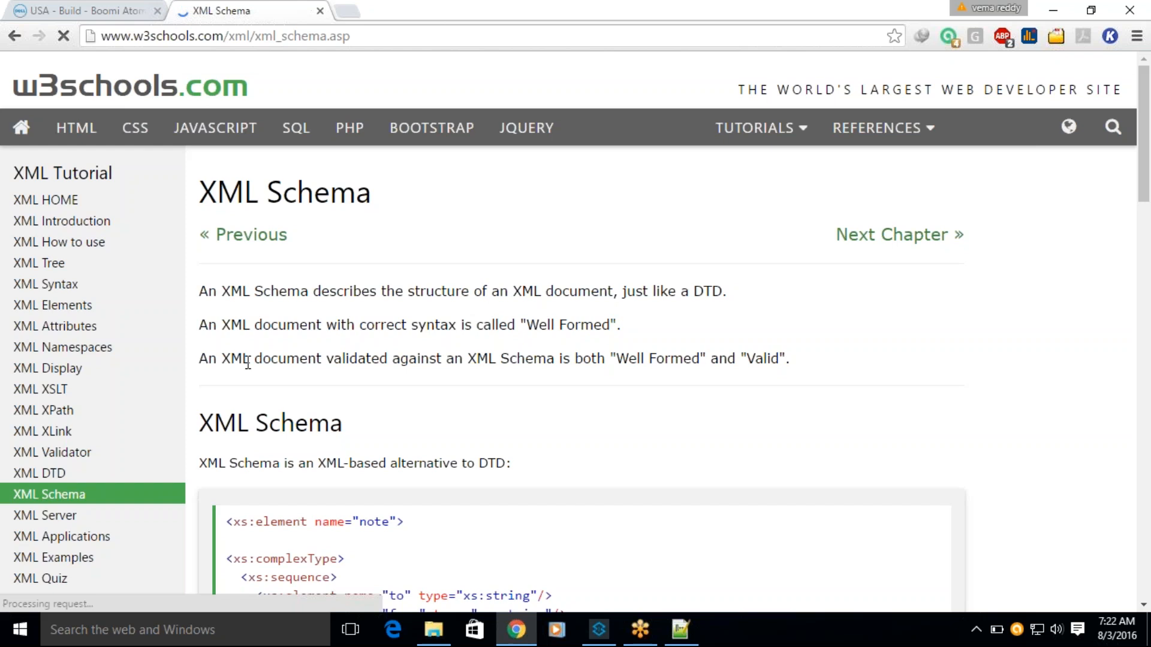
Step: Read the W3Schools XML Schema chapter, covering the statement on valid documents, the note schema example and its interpretation
{"action": "left_click_drag", "start_coordinate": [459, 361], "coordinate": [773, 362]}
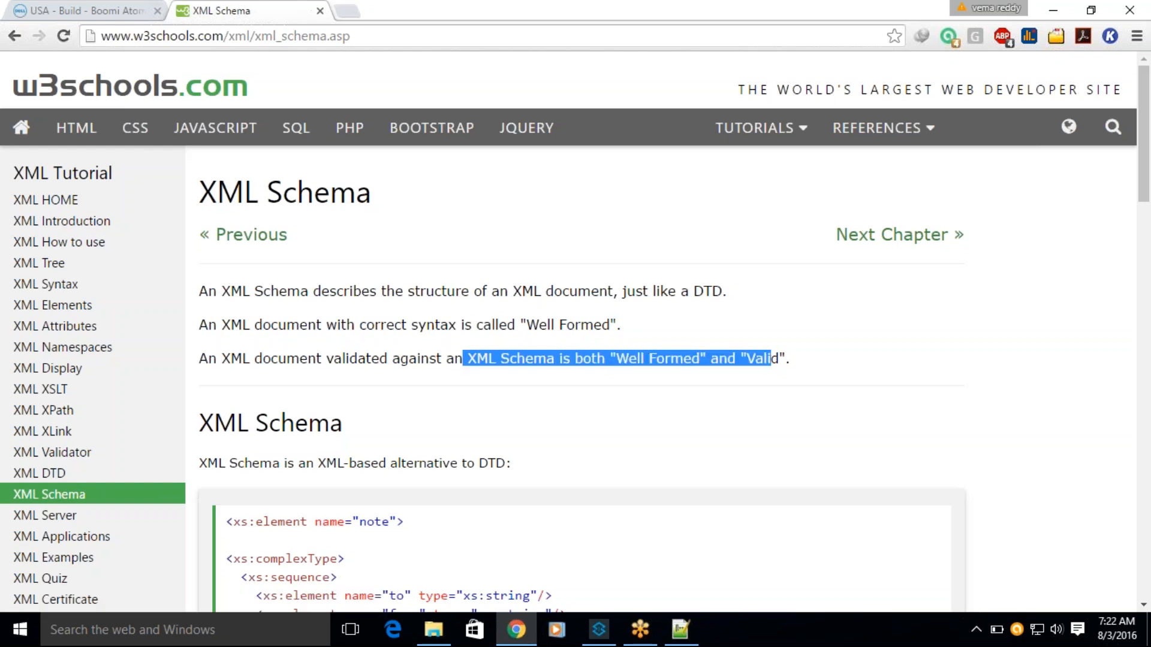
{"action": "scroll", "coordinate": [607, 373], "scroll_direction": "down", "scroll_amount": 3}
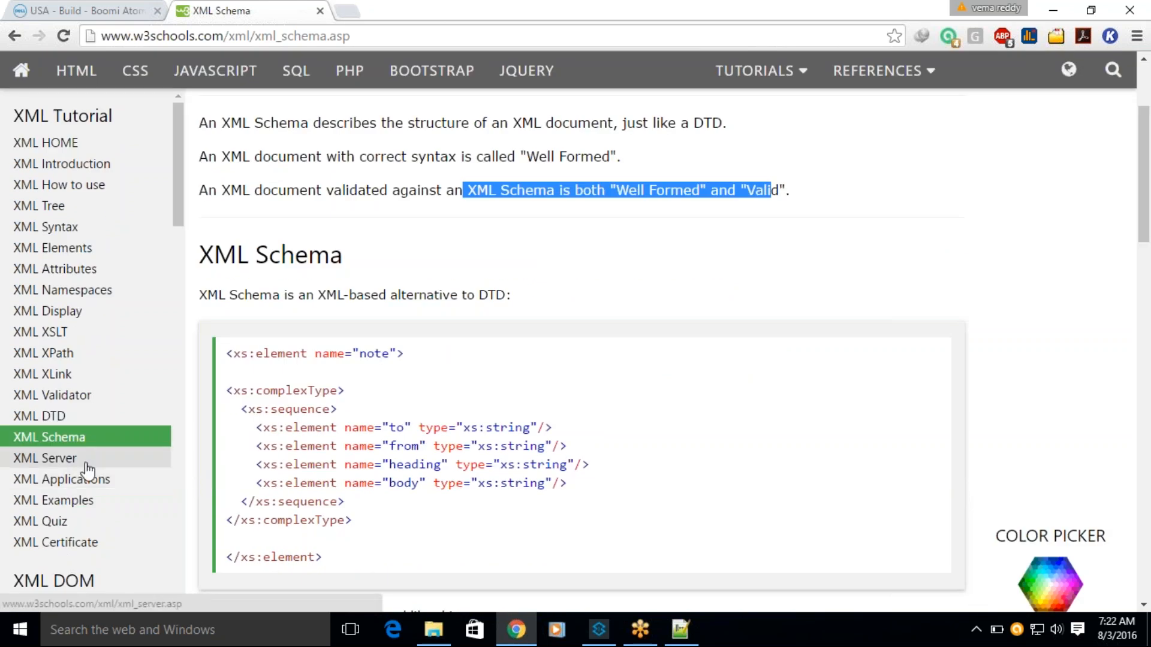
{"action": "scroll", "coordinate": [81, 438], "scroll_direction": "down", "scroll_amount": 1}
{"action": "scroll", "coordinate": [81, 438], "scroll_direction": "down", "scroll_amount": 3}
{"action": "scroll", "coordinate": [80, 438], "scroll_direction": "up", "scroll_amount": 2}
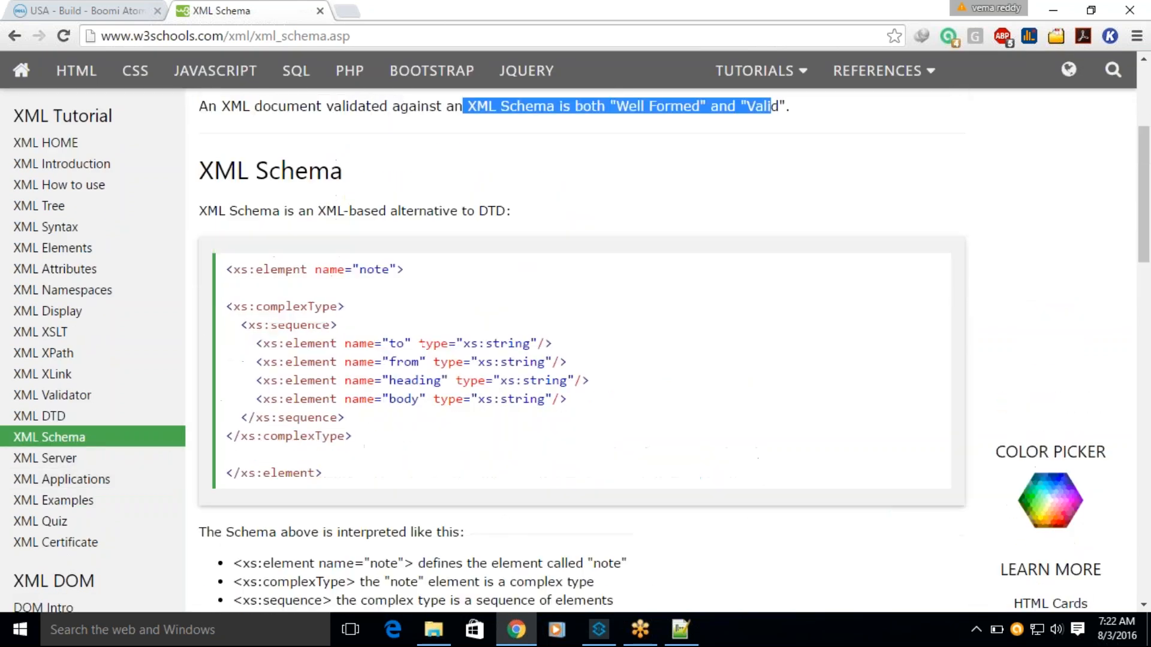
{"action": "left_click_drag", "start_coordinate": [236, 279], "coordinate": [432, 457]}
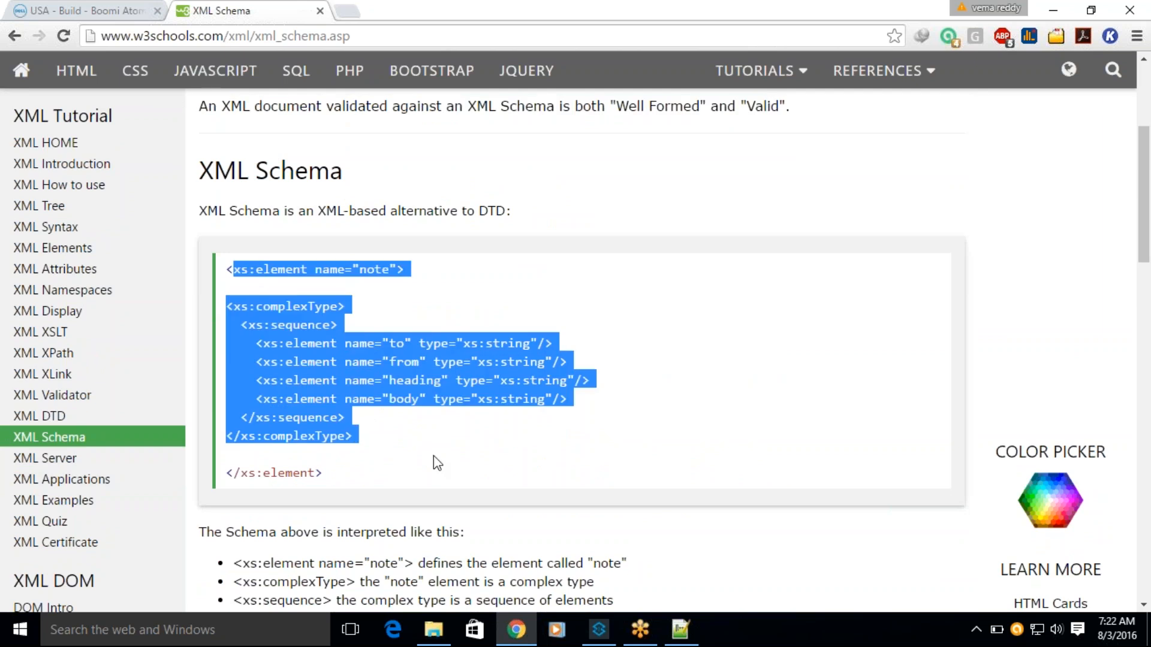
{"action": "scroll", "coordinate": [433, 456], "scroll_direction": "up", "scroll_amount": 3}
{"action": "scroll", "coordinate": [433, 456], "scroll_direction": "down", "scroll_amount": 8}
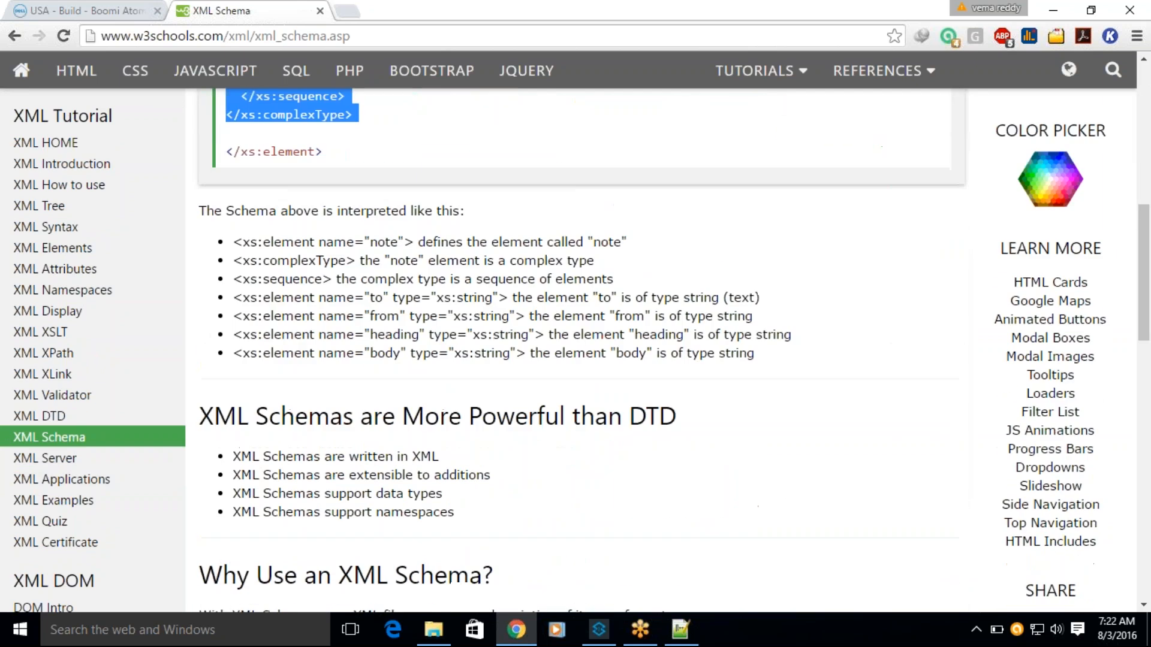
{"action": "scroll", "coordinate": [665, 351], "scroll_direction": "down", "scroll_amount": 16}
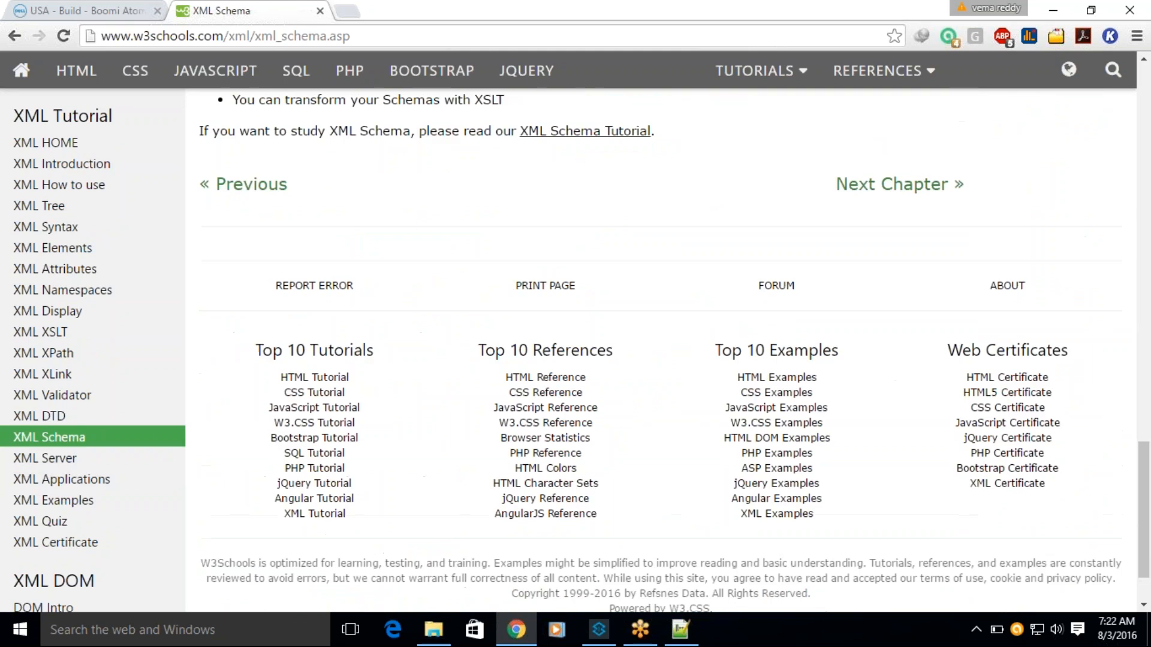
Step: Switch to Notepad++ and review the price declaration in Book.xsd and the child elements of the first book in Book.xml
{"action": "key", "text": "alt+Tab"}
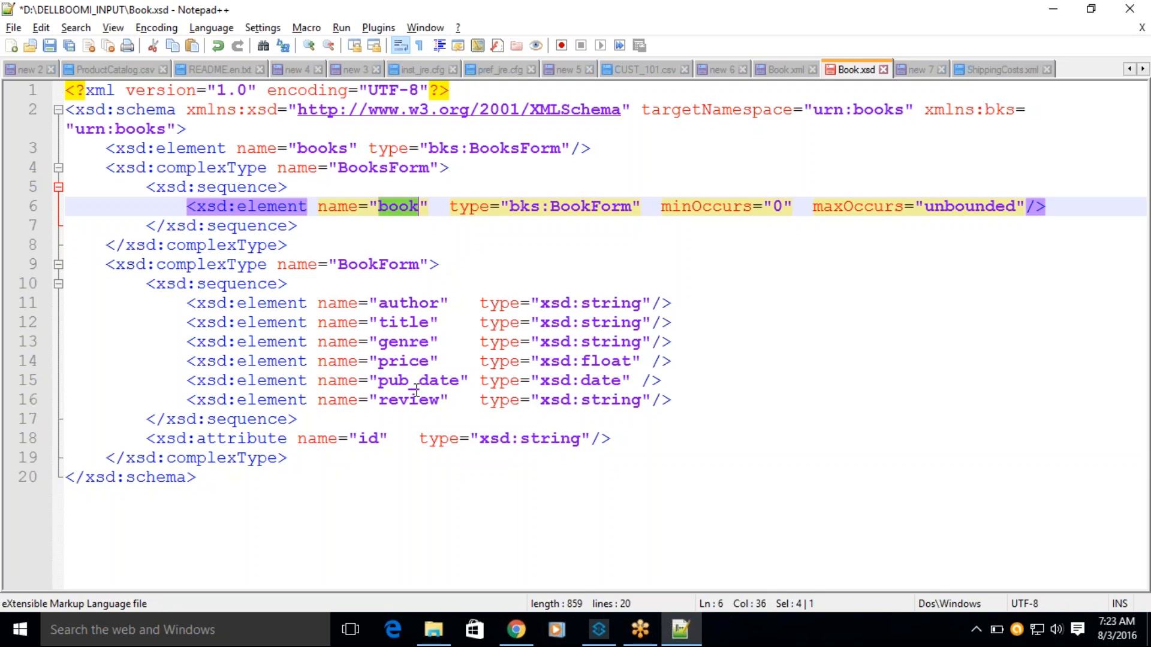
{"action": "left_click", "coordinate": [426, 364]}
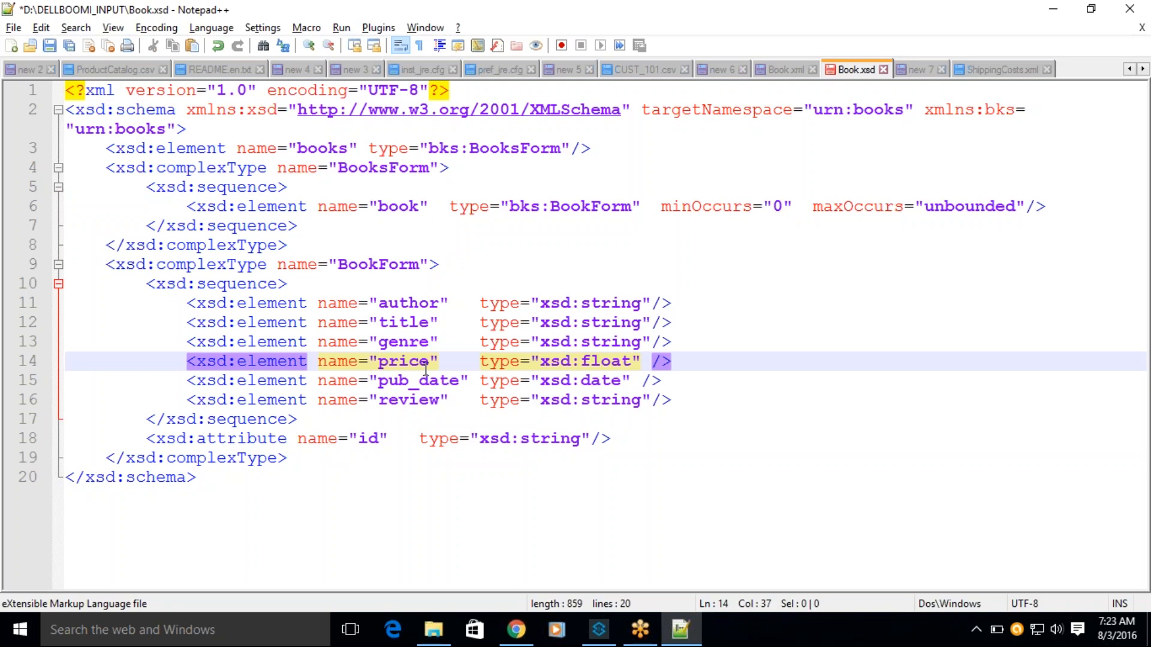
{"action": "left_click", "coordinate": [780, 70]}
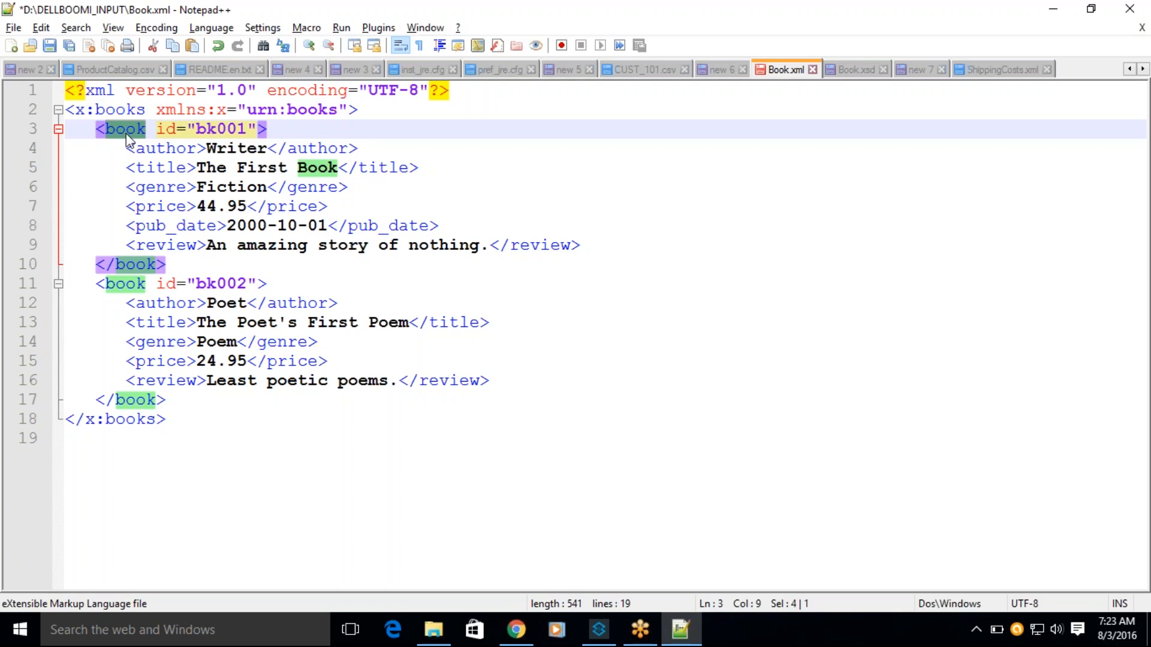
{"action": "left_click_drag", "start_coordinate": [125, 148], "coordinate": [595, 247]}
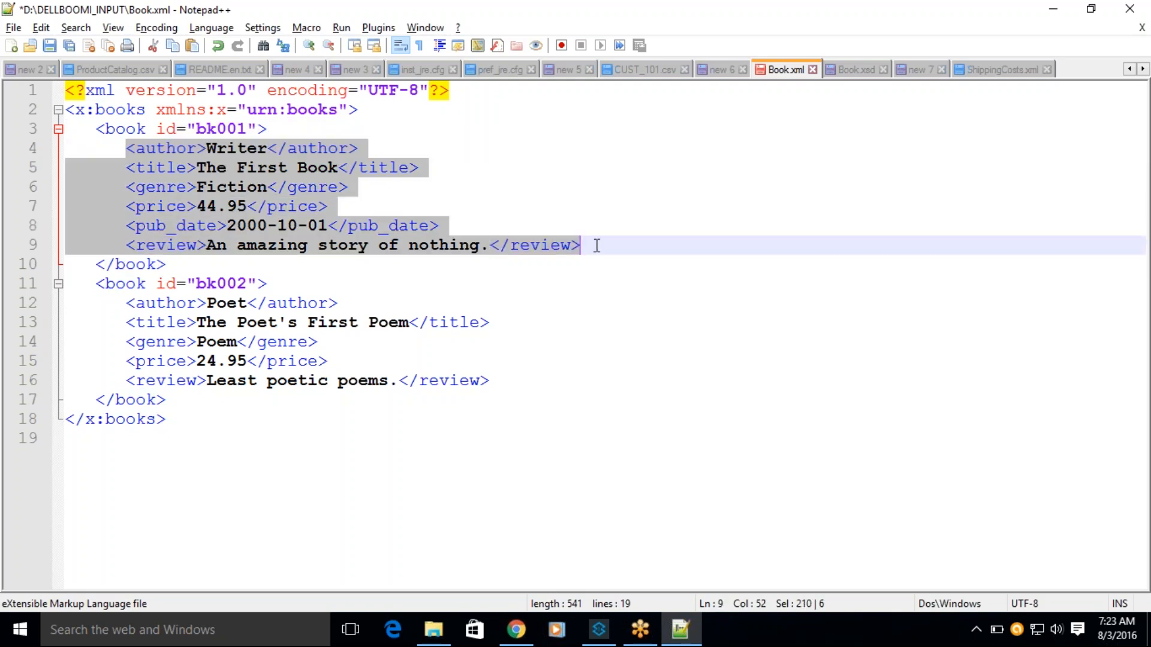
Step: Examine the schema root and books element in Book.xsd and compare them with the books root tag in Book.xml
{"action": "left_click", "coordinate": [848, 71]}
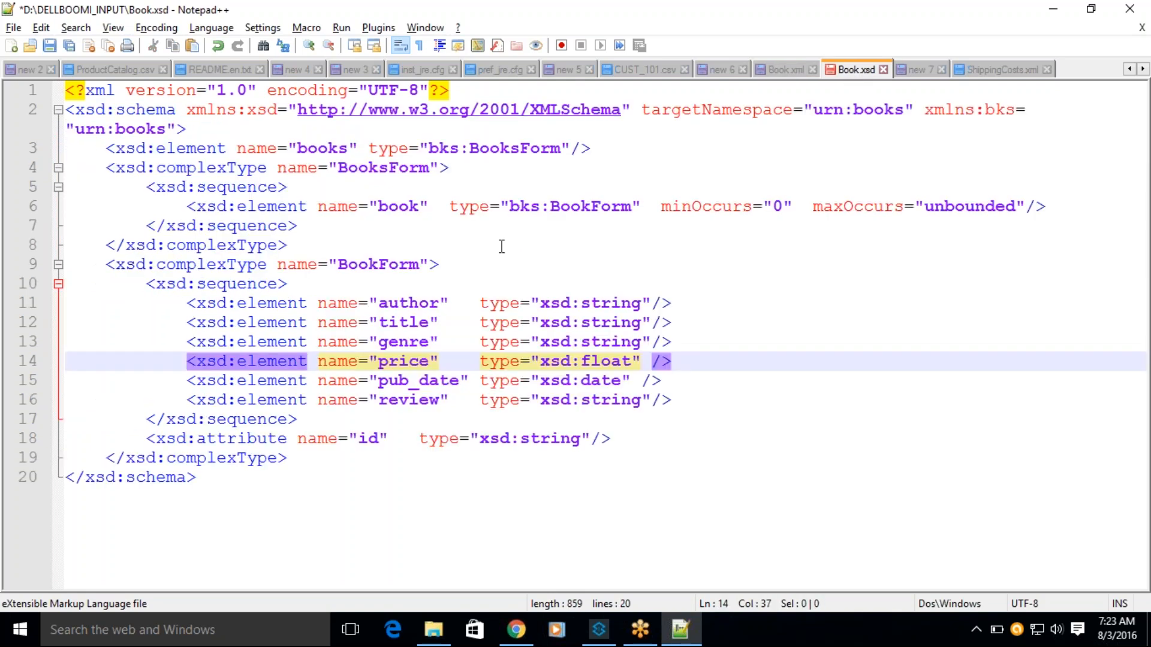
{"action": "double_click", "coordinate": [140, 114]}
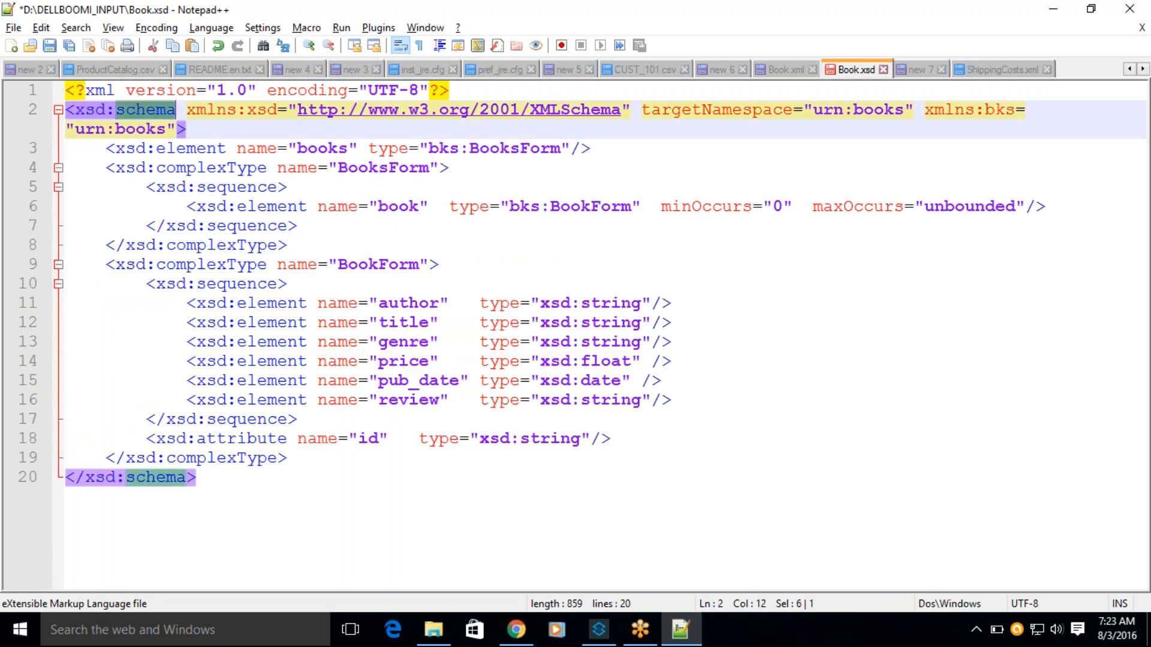
{"action": "double_click", "coordinate": [335, 150]}
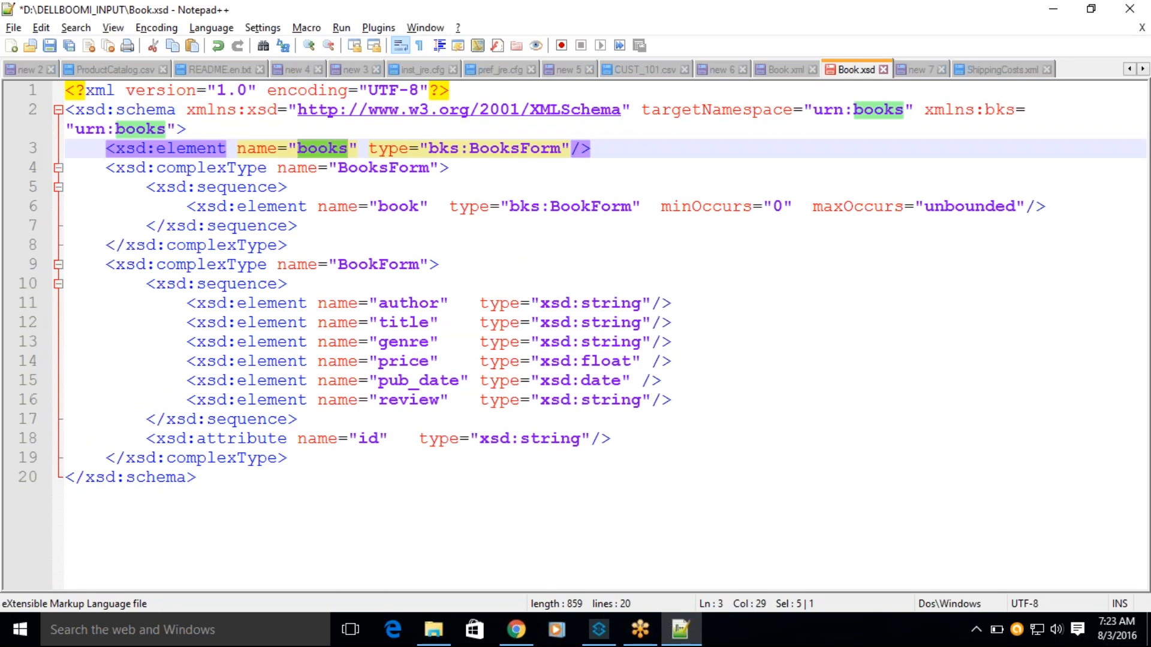
{"action": "left_click", "coordinate": [245, 189]}
{"action": "double_click", "coordinate": [311, 149]}
{"action": "left_click", "coordinate": [786, 70]}
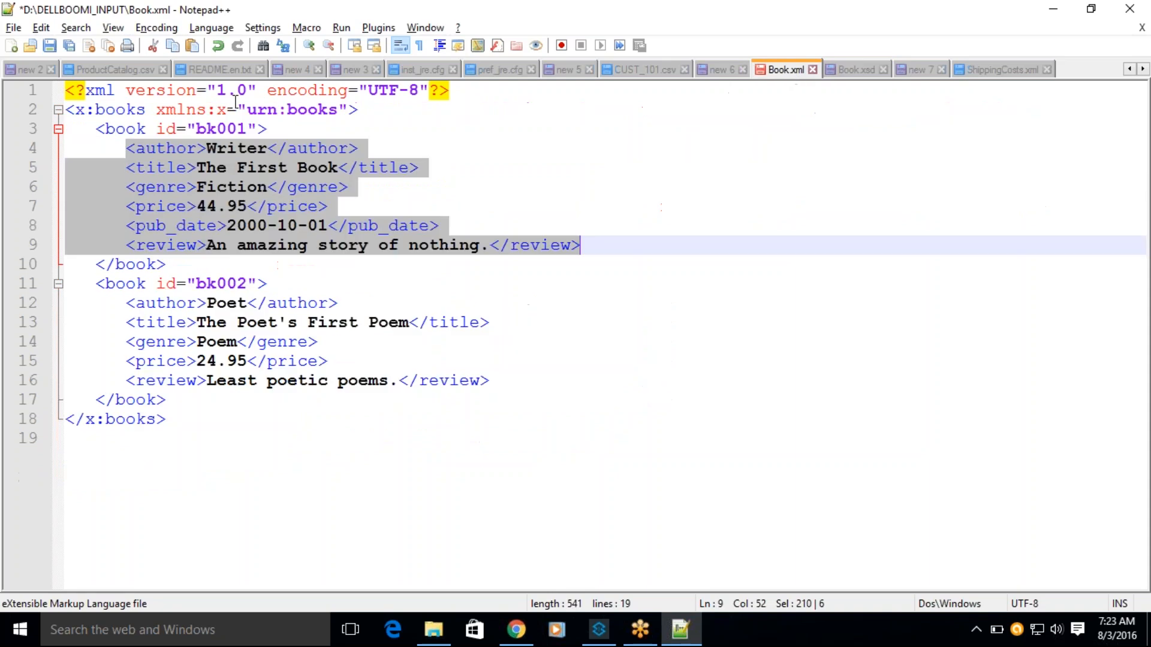
{"action": "double_click", "coordinate": [141, 110]}
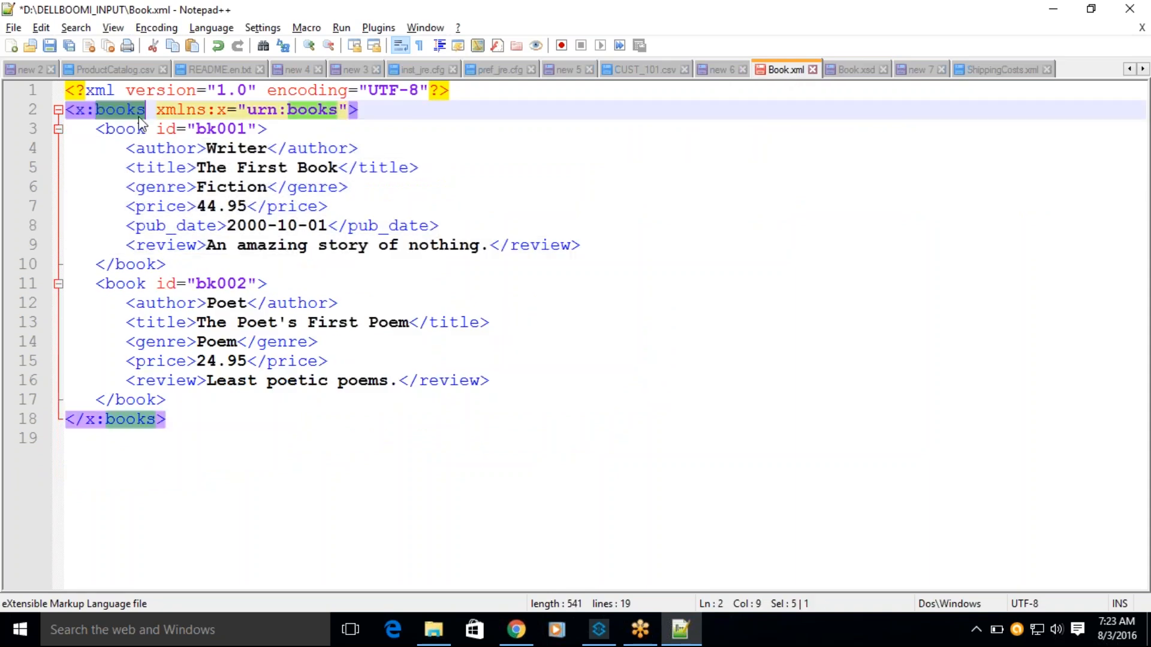
Step: Return to Book.xsd and highlight the xsd:element keyword and the books name in the root element declaration
{"action": "left_click", "coordinate": [857, 70]}
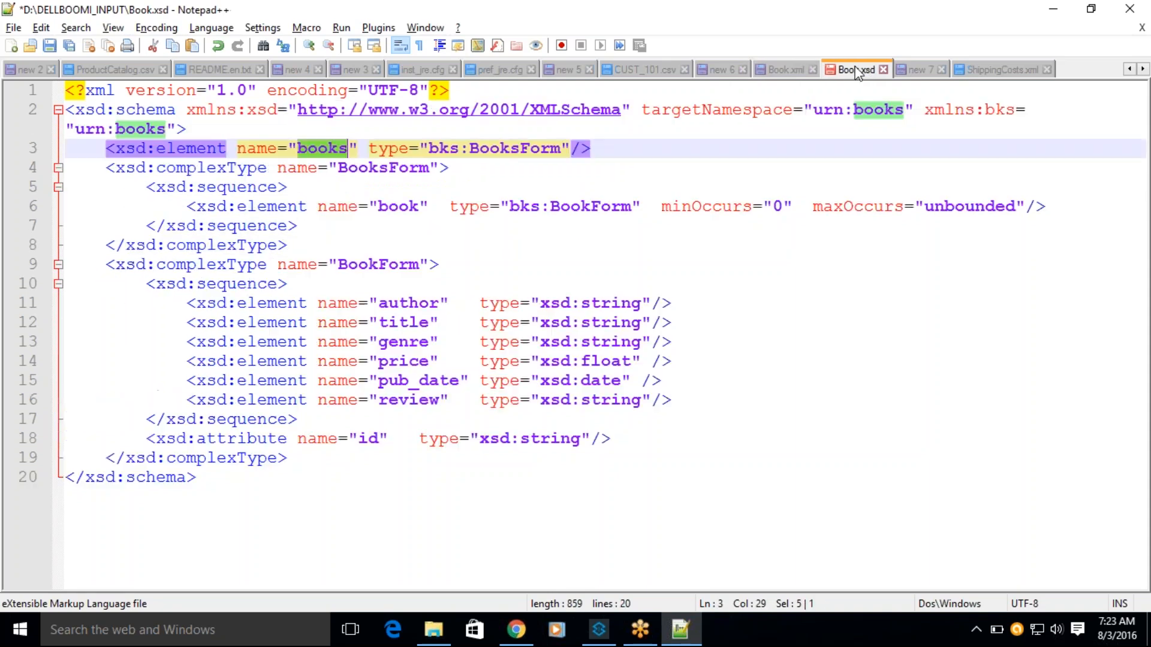
{"action": "left_click", "coordinate": [351, 176]}
{"action": "left_click", "coordinate": [108, 149]}
{"action": "key", "text": "shift+Right"}
{"action": "key", "text": "shift+Right"}
{"action": "key", "text": "shift+Right"}
{"action": "key", "text": "shift+Right"}
{"action": "key", "text": "shift+Right"}
{"action": "key", "text": "shift+Right"}
{"action": "key", "text": "shift+Right"}
{"action": "key", "text": "shift+Right"}
{"action": "key", "text": "shift+Right"}
{"action": "key", "text": "shift+Right"}
{"action": "key", "text": "shift+Right"}
{"action": "key", "text": "shift+Right"}
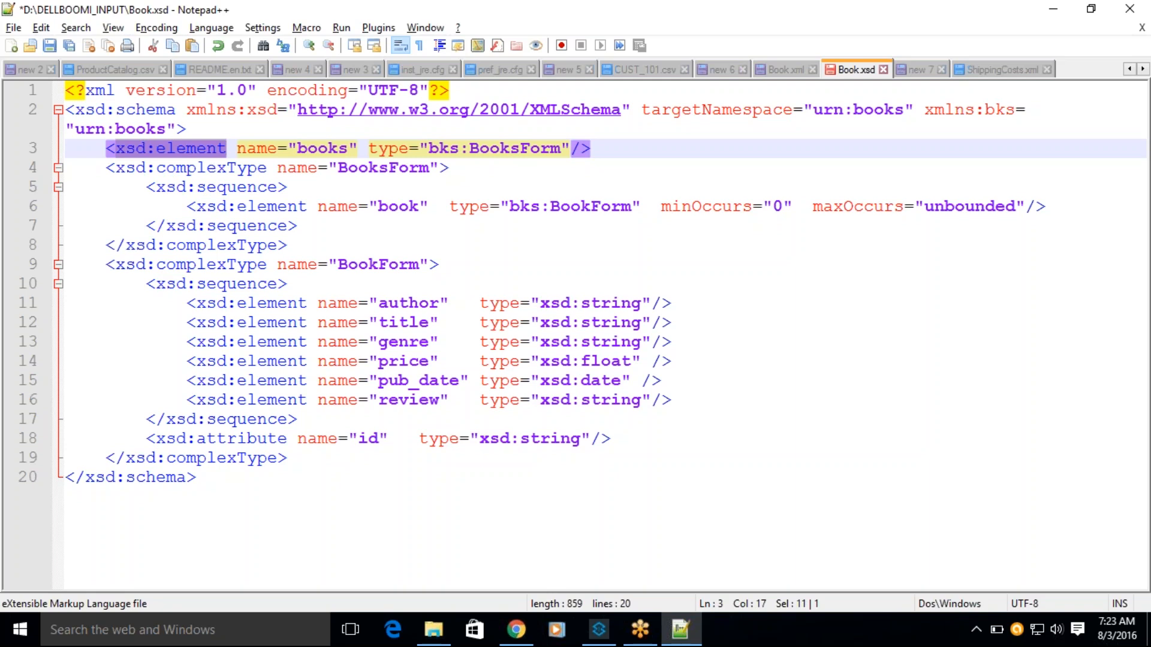
{"action": "left_click", "coordinate": [247, 151]}
{"action": "double_click", "coordinate": [311, 151]}
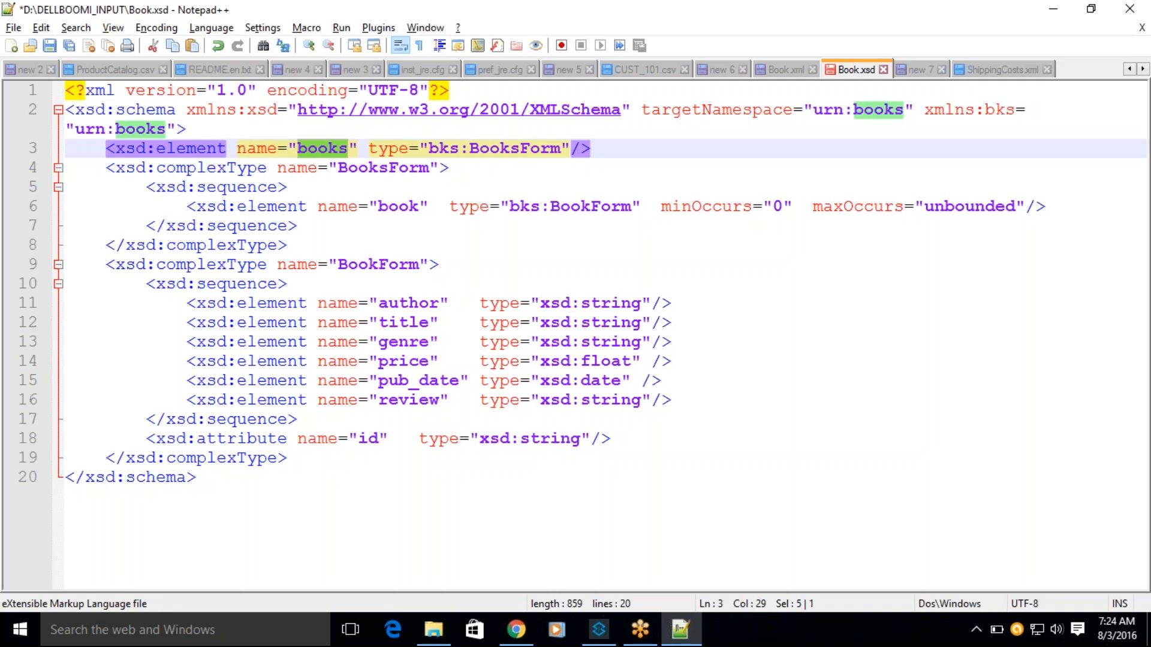
Step: Compare the book, genre and price tags in Book.xml with the child element declarations under BookForm in Book.xsd
{"action": "left_click", "coordinate": [781, 69]}
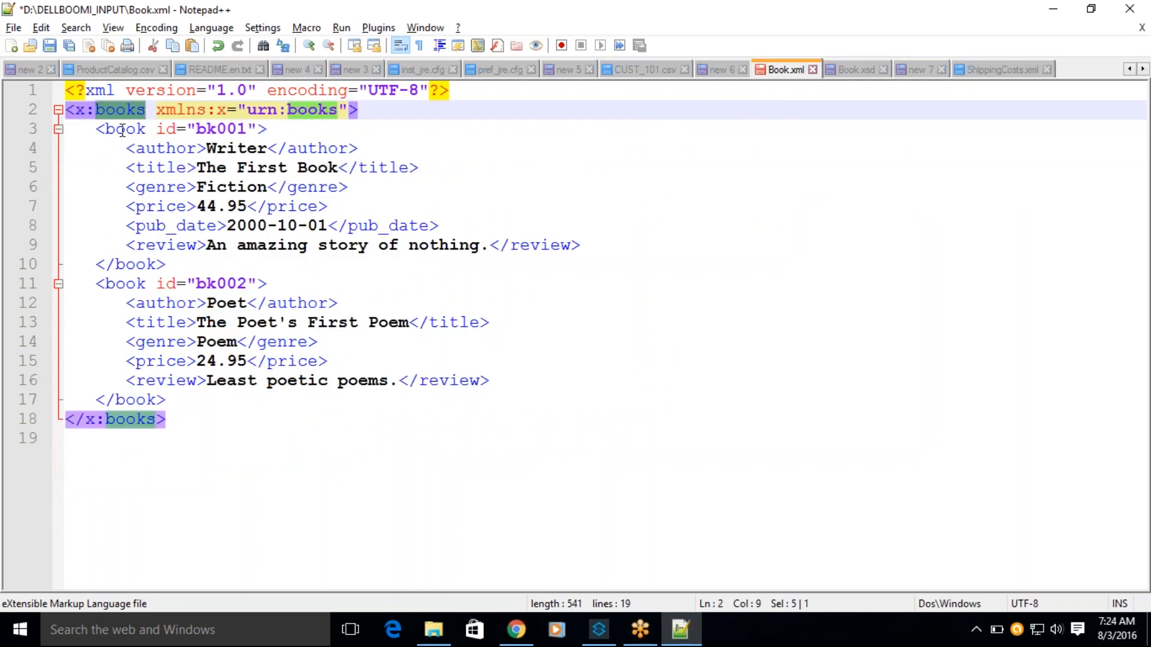
{"action": "left_click", "coordinate": [146, 130]}
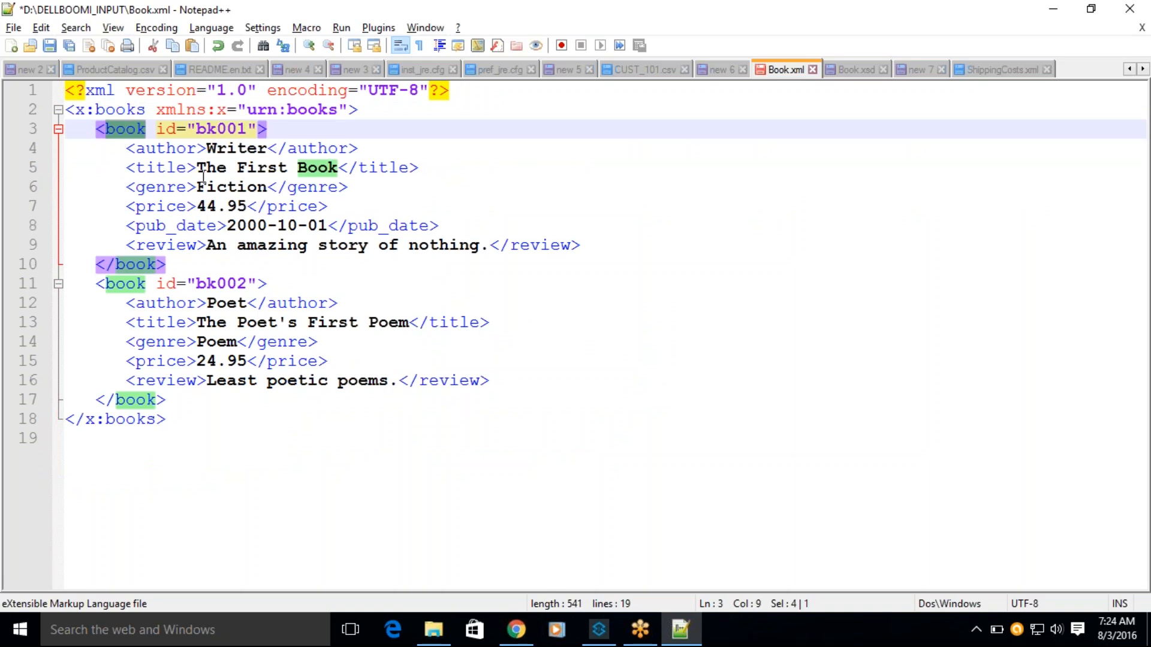
{"action": "double_click", "coordinate": [157, 188]}
{"action": "double_click", "coordinate": [150, 205]}
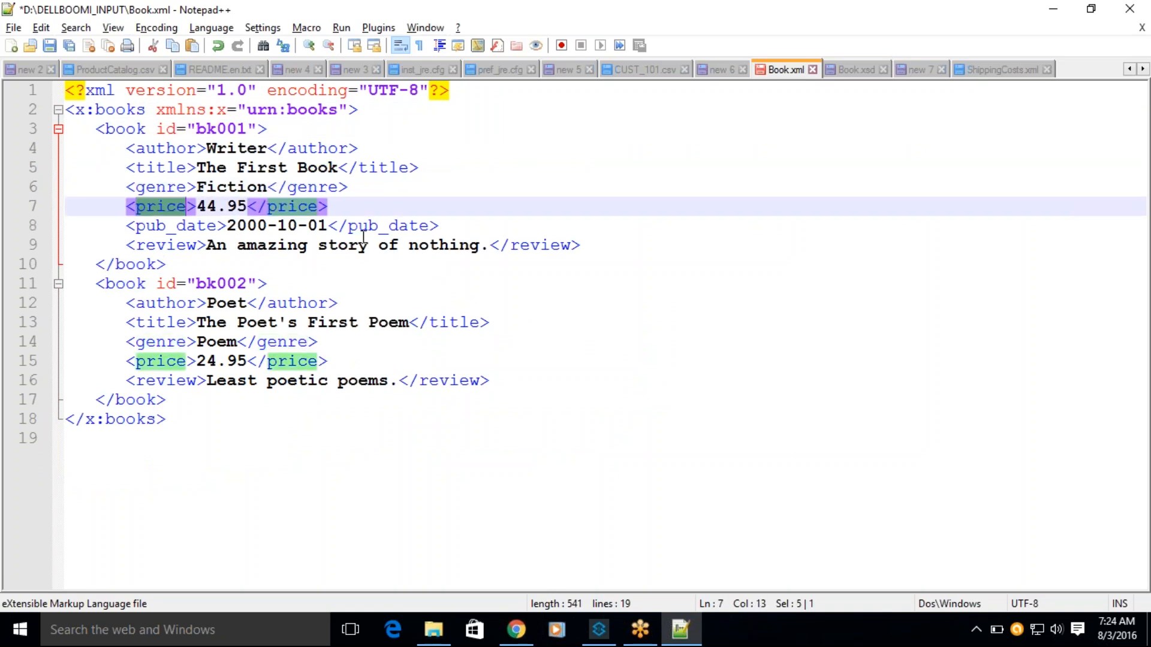
{"action": "left_click", "coordinate": [856, 69]}
{"action": "left_click_drag", "start_coordinate": [187, 343], "coordinate": [357, 343]}
{"action": "left_click_drag", "start_coordinate": [188, 381], "coordinate": [317, 366]}
{"action": "left_click_drag", "start_coordinate": [198, 400], "coordinate": [322, 402]}
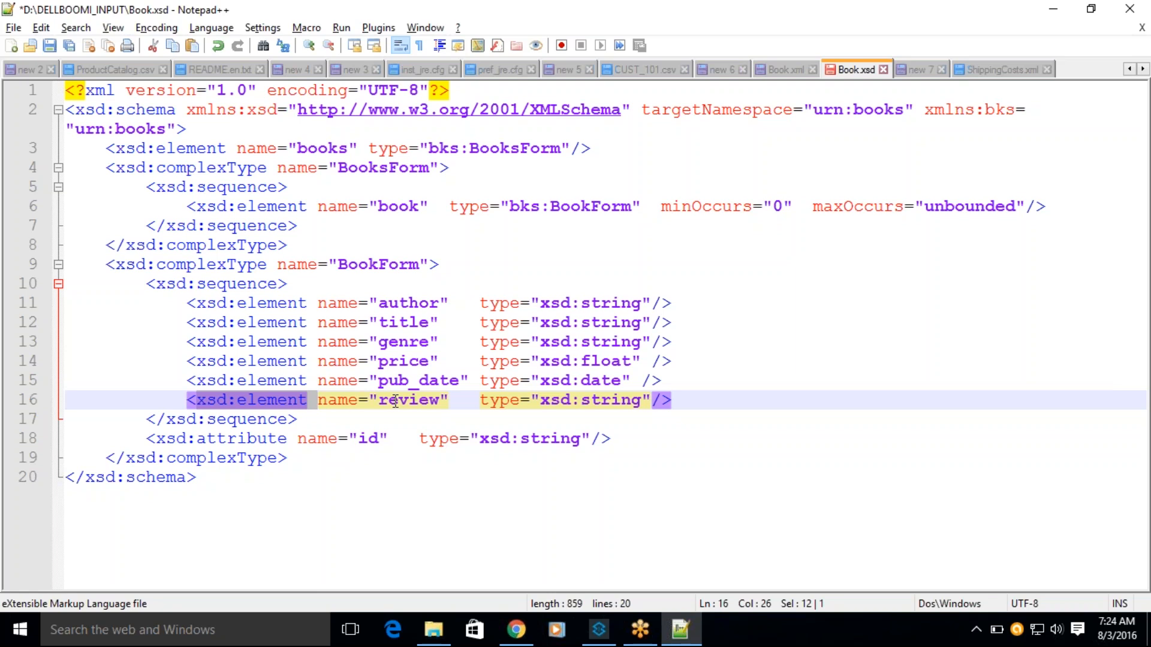
Step: Examine the pub_date element declaration in Book.xsd, highlighting its name, the whole line and its xsd:date type
{"action": "left_click_drag", "start_coordinate": [206, 380], "coordinate": [431, 381]}
{"action": "left_click", "coordinate": [413, 380]}
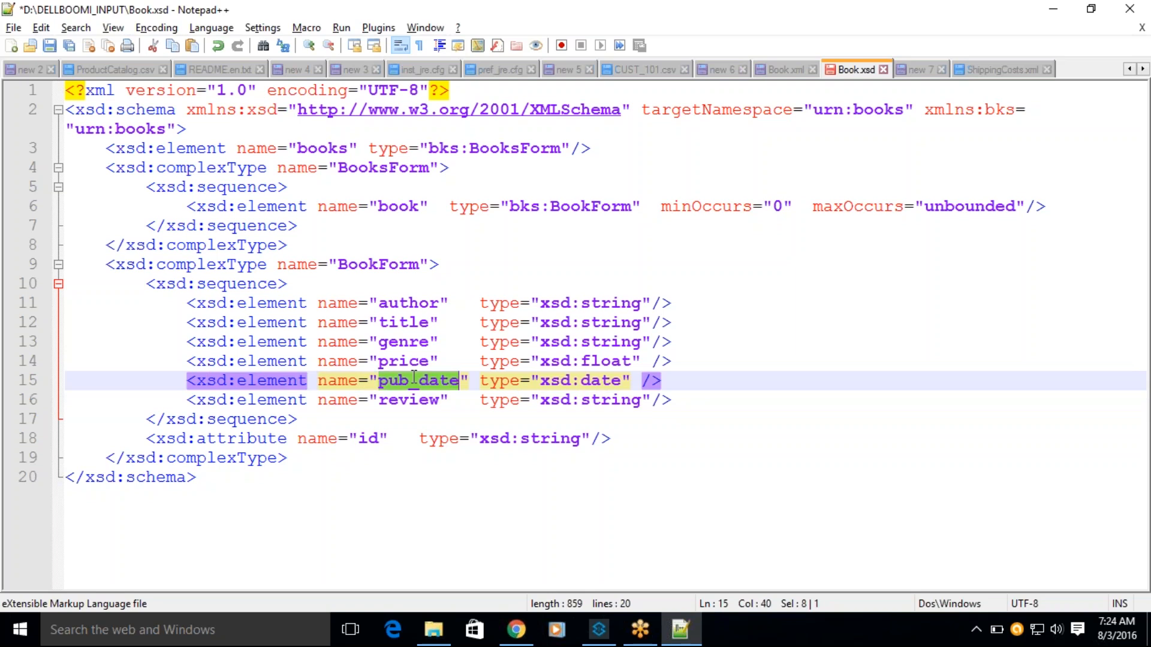
{"action": "triple_click", "coordinate": [413, 380]}
{"action": "double_click", "coordinate": [414, 380]}
{"action": "left_click", "coordinate": [216, 401]}
{"action": "left_click_drag", "start_coordinate": [186, 380], "coordinate": [681, 381]}
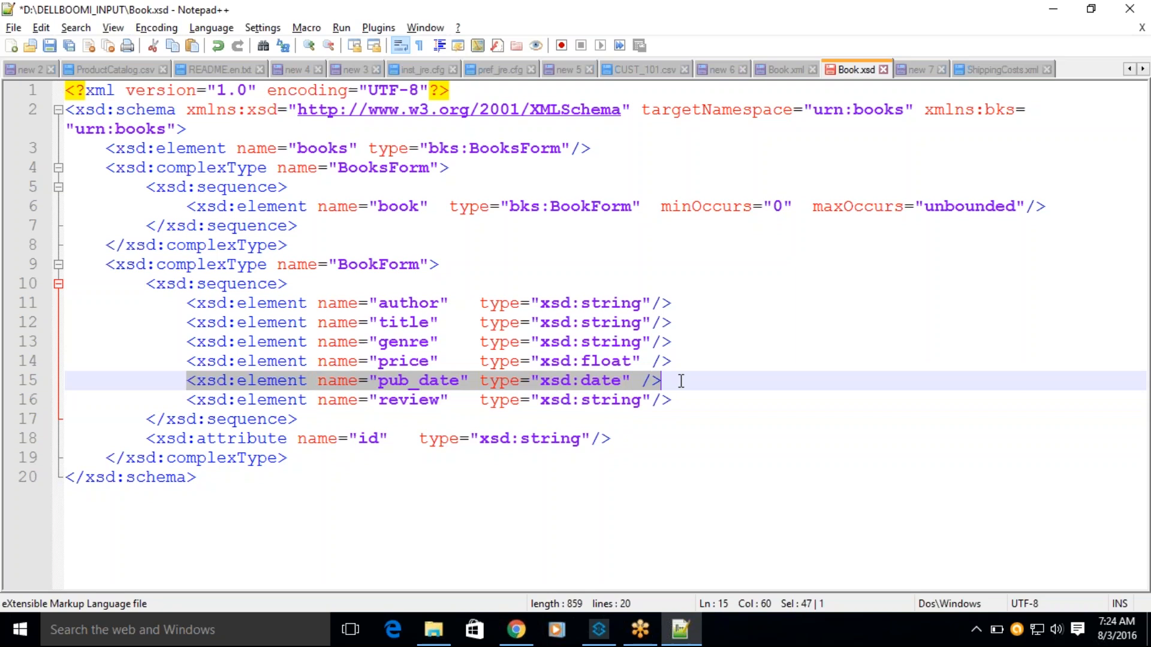
{"action": "left_click", "coordinate": [389, 416]}
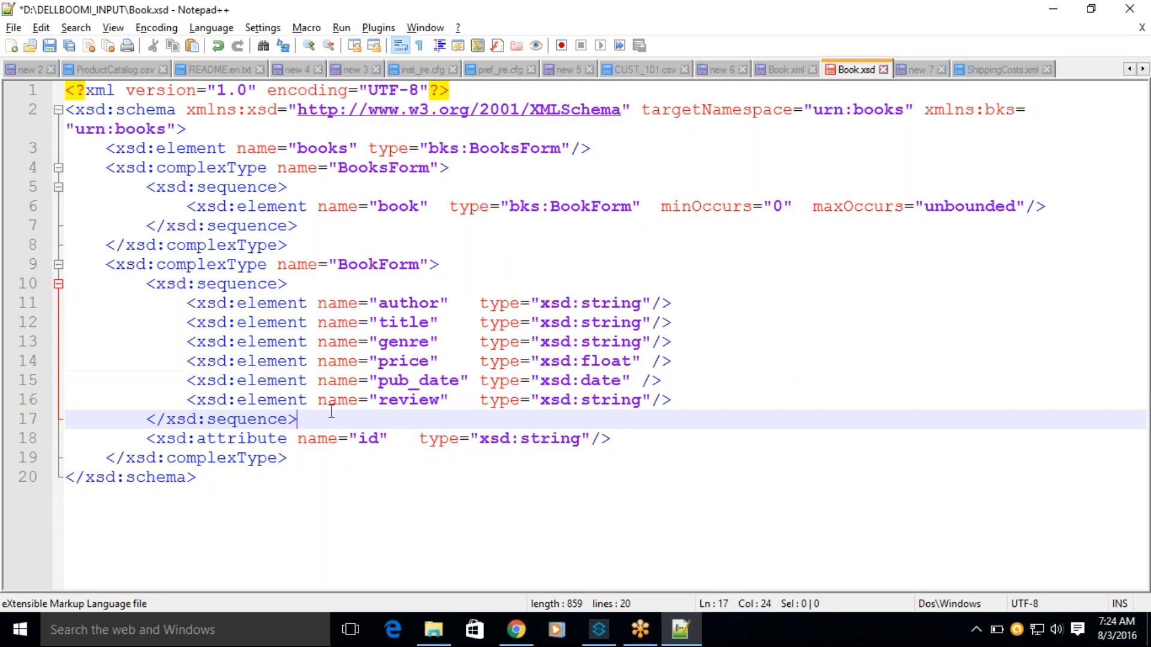
{"action": "double_click", "coordinate": [399, 380]}
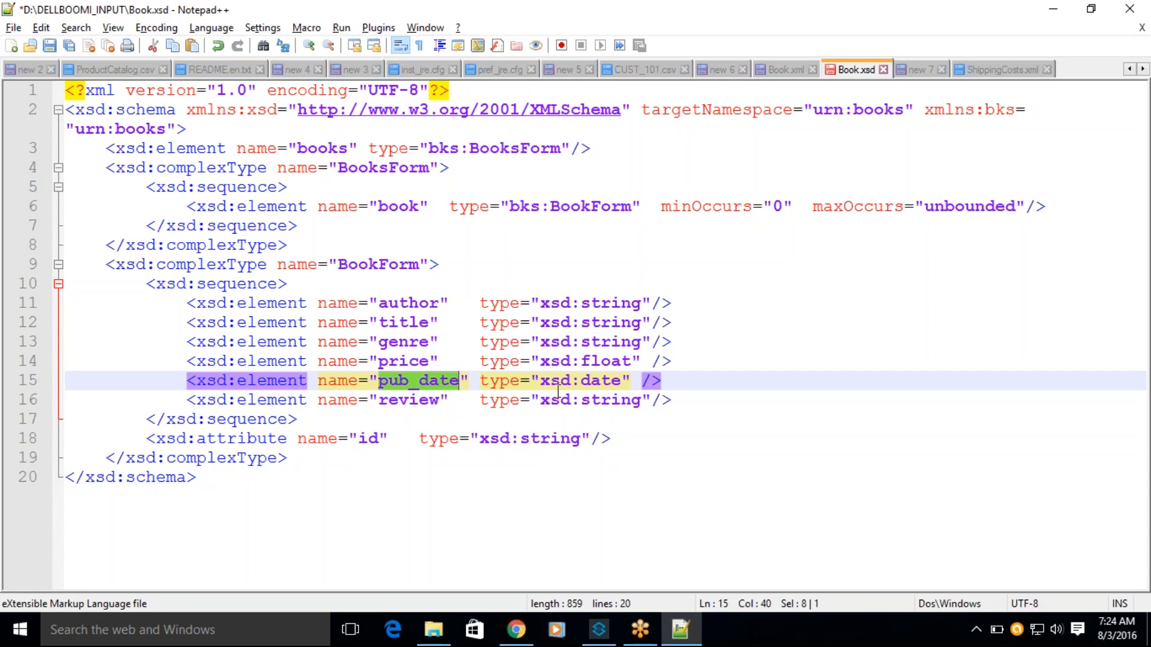
{"action": "left_click_drag", "start_coordinate": [548, 386], "coordinate": [615, 387]}
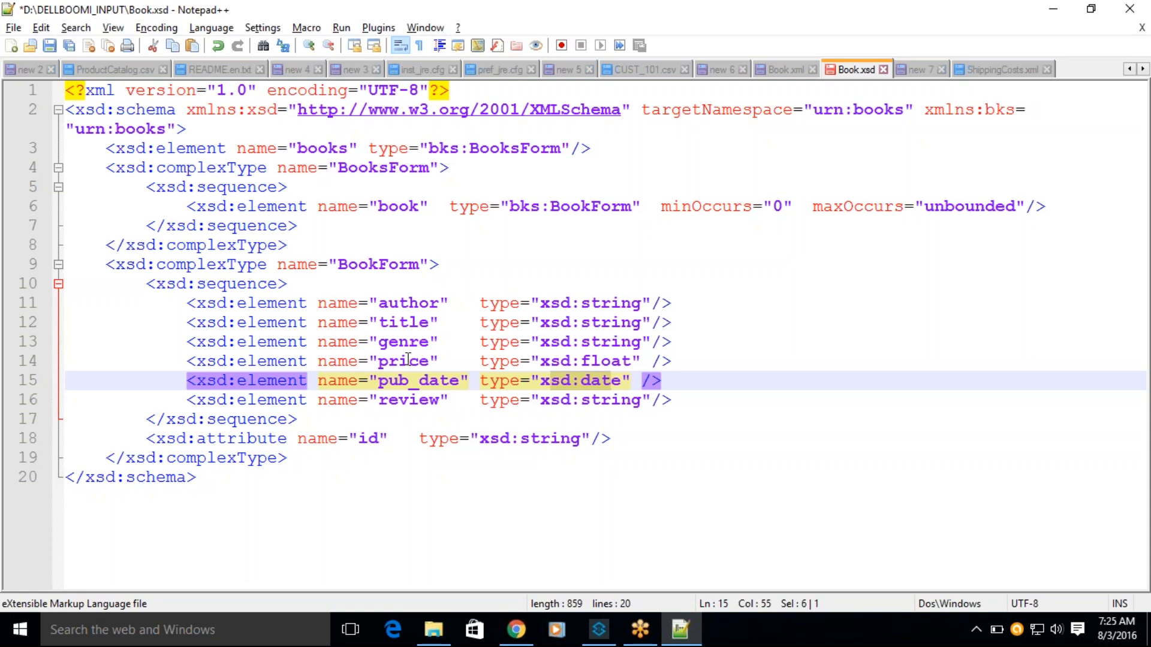
Step: Inspect the data types of the price and title elements in Book.xsd, highlighting float and string
{"action": "left_click_drag", "start_coordinate": [398, 361], "coordinate": [418, 362]}
{"action": "left_click_drag", "start_coordinate": [569, 362], "coordinate": [633, 360]}
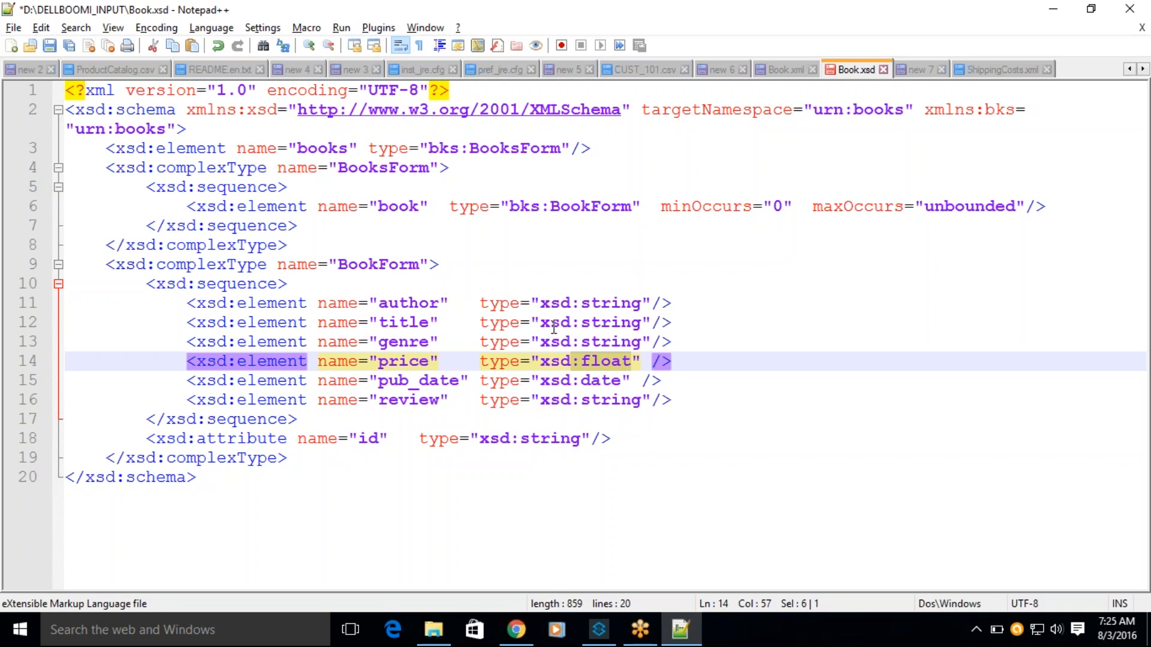
{"action": "double_click", "coordinate": [405, 322]}
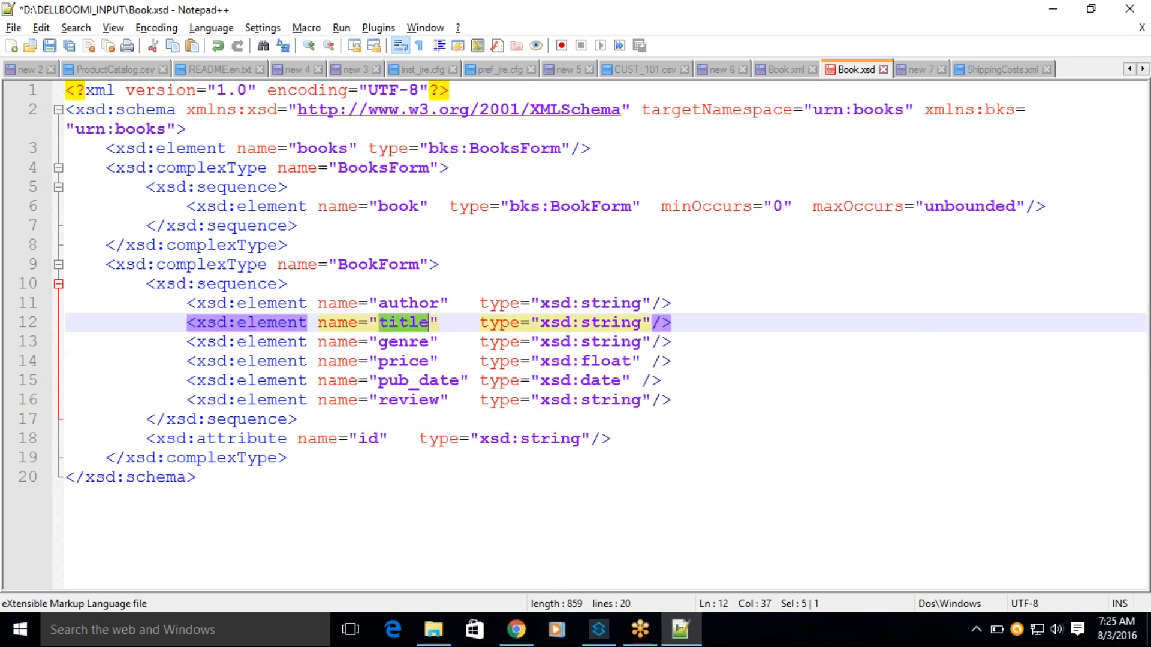
{"action": "double_click", "coordinate": [612, 322]}
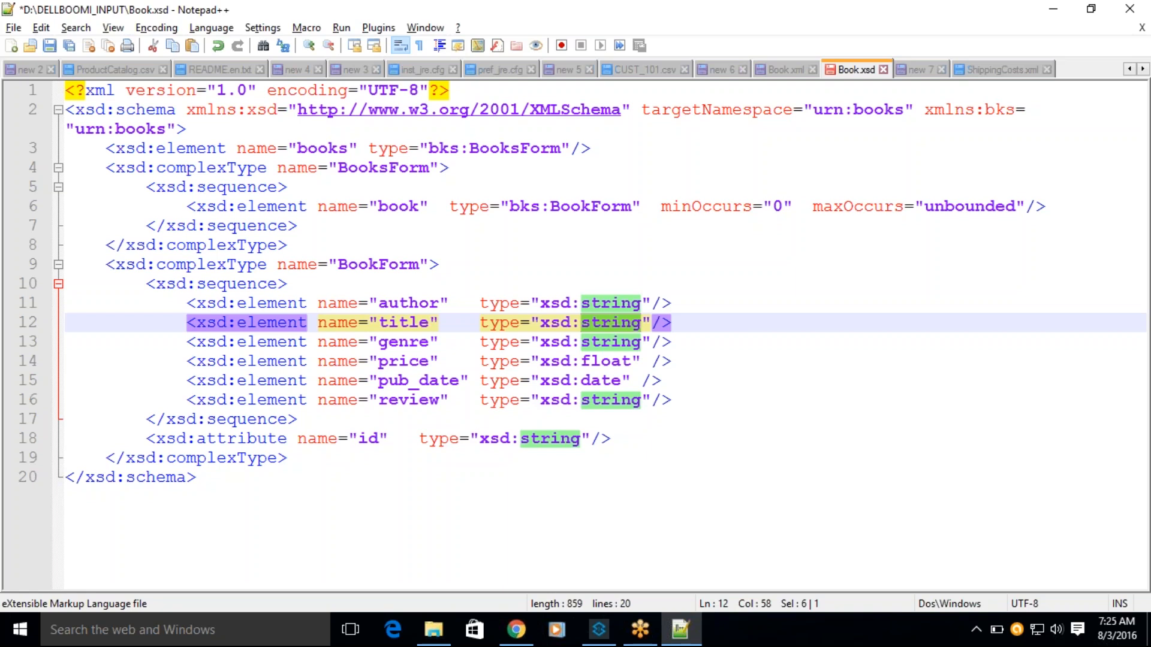
Step: Trace the books element's bks:BooksForm type reference to the BooksForm complex type in Book.xsd
{"action": "double_click", "coordinate": [321, 149]}
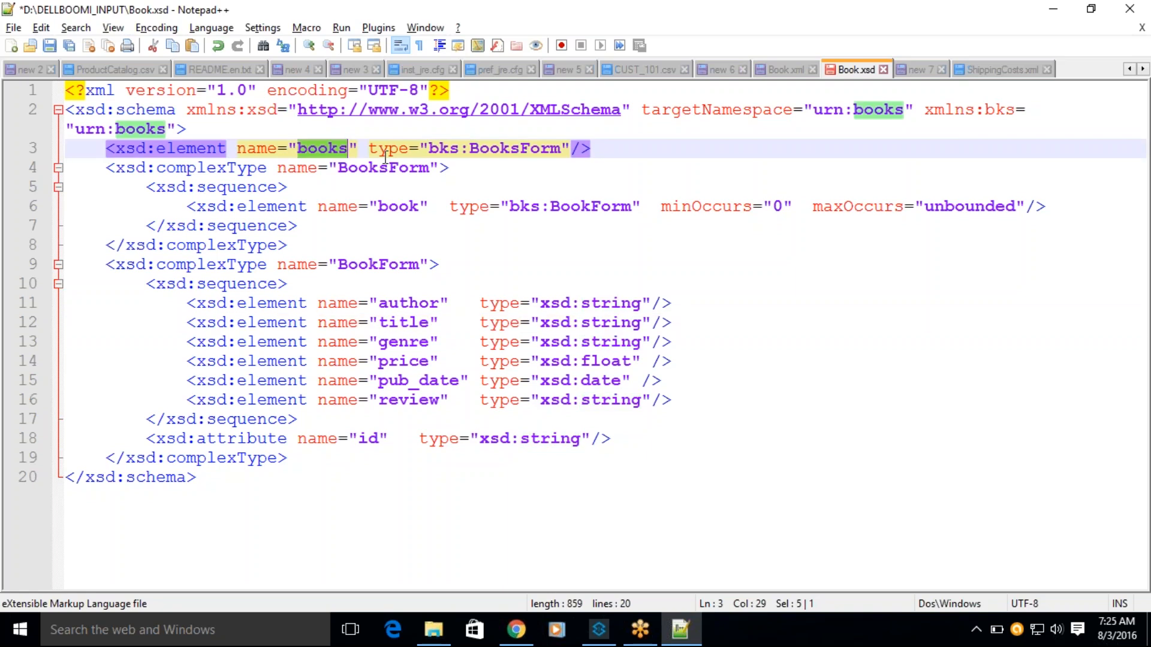
{"action": "double_click", "coordinate": [433, 148]}
{"action": "double_click", "coordinate": [521, 150]}
{"action": "double_click", "coordinate": [434, 153]}
{"action": "double_click", "coordinate": [522, 151]}
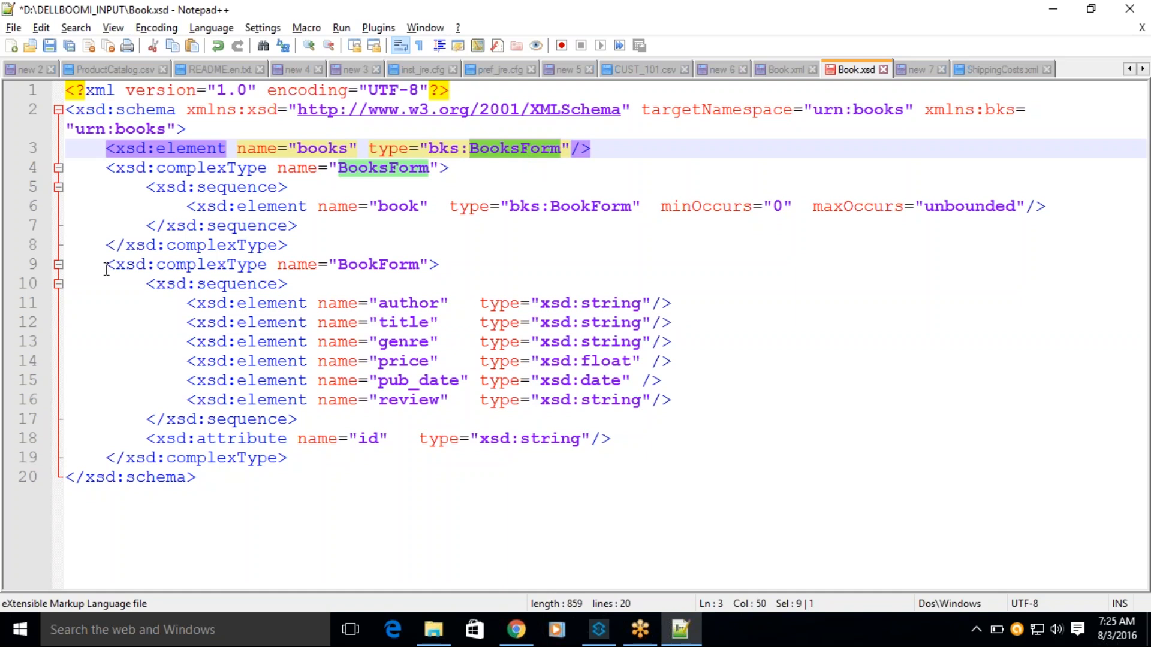
Step: Switch to Chrome and examine the note element and its to, from, heading and body elements in the XML Schema example
{"action": "key", "text": "alt+Tab"}
{"action": "scroll", "coordinate": [519, 396], "scroll_direction": "up", "scroll_amount": 15}
{"action": "scroll", "coordinate": [519, 391], "scroll_direction": "up", "scroll_amount": 2}
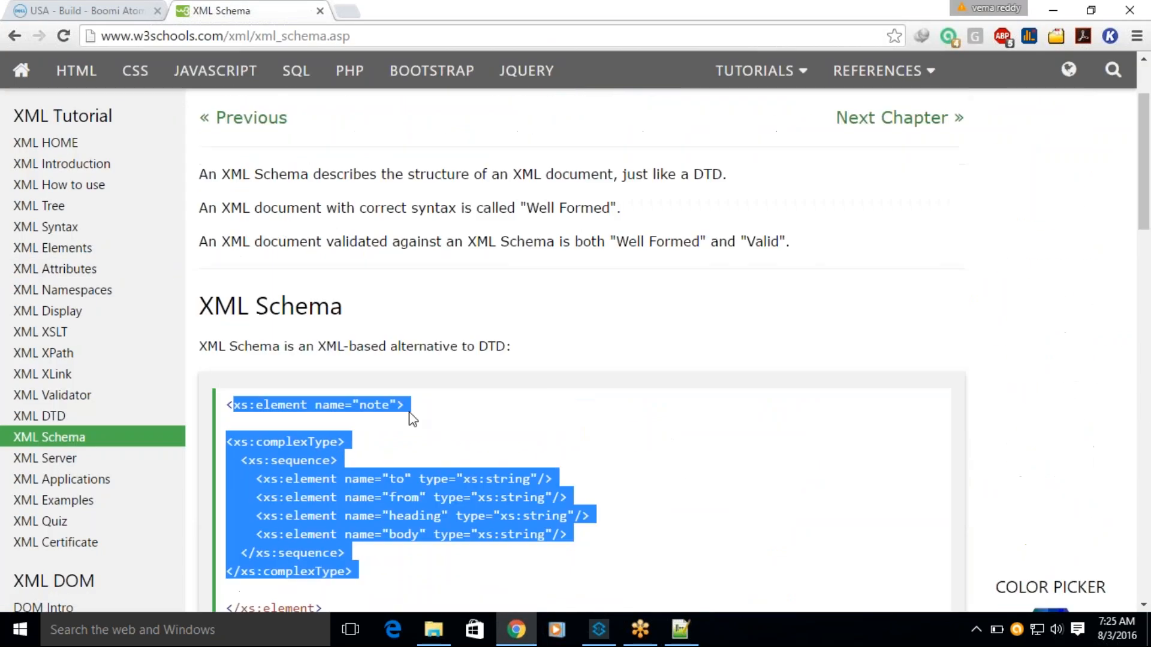
{"action": "left_click", "coordinate": [369, 411]}
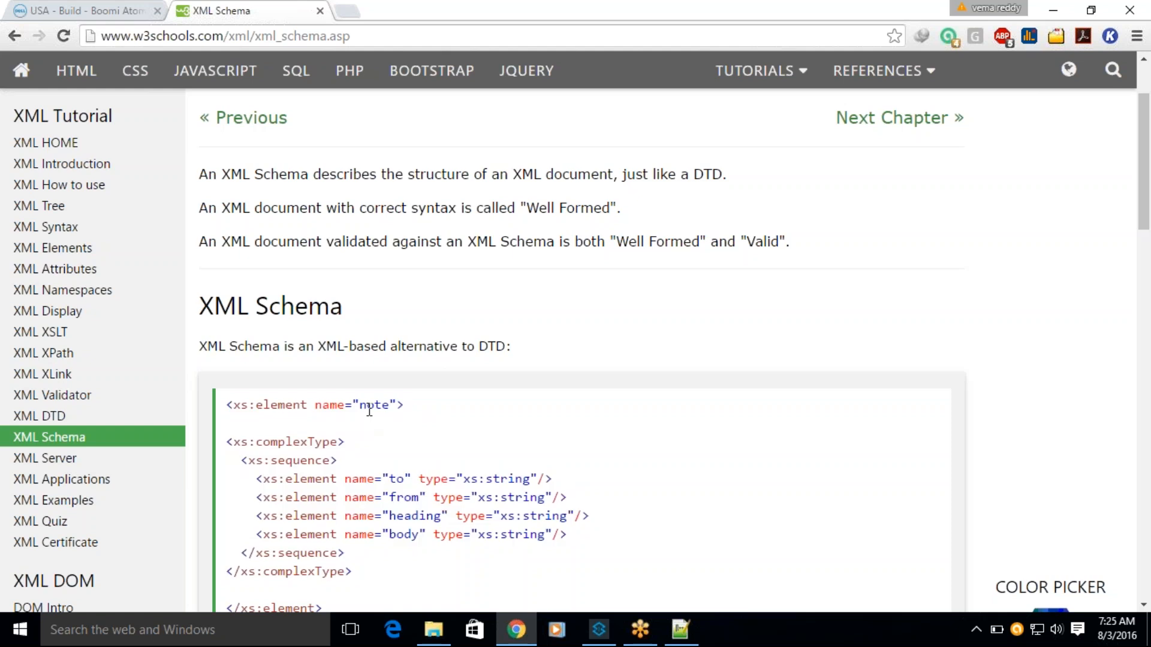
{"action": "double_click", "coordinate": [395, 479]}
{"action": "double_click", "coordinate": [403, 498]}
{"action": "double_click", "coordinate": [404, 516]}
{"action": "double_click", "coordinate": [403, 534]}
{"action": "scroll", "coordinate": [403, 535], "scroll_direction": "down", "scroll_amount": 1}
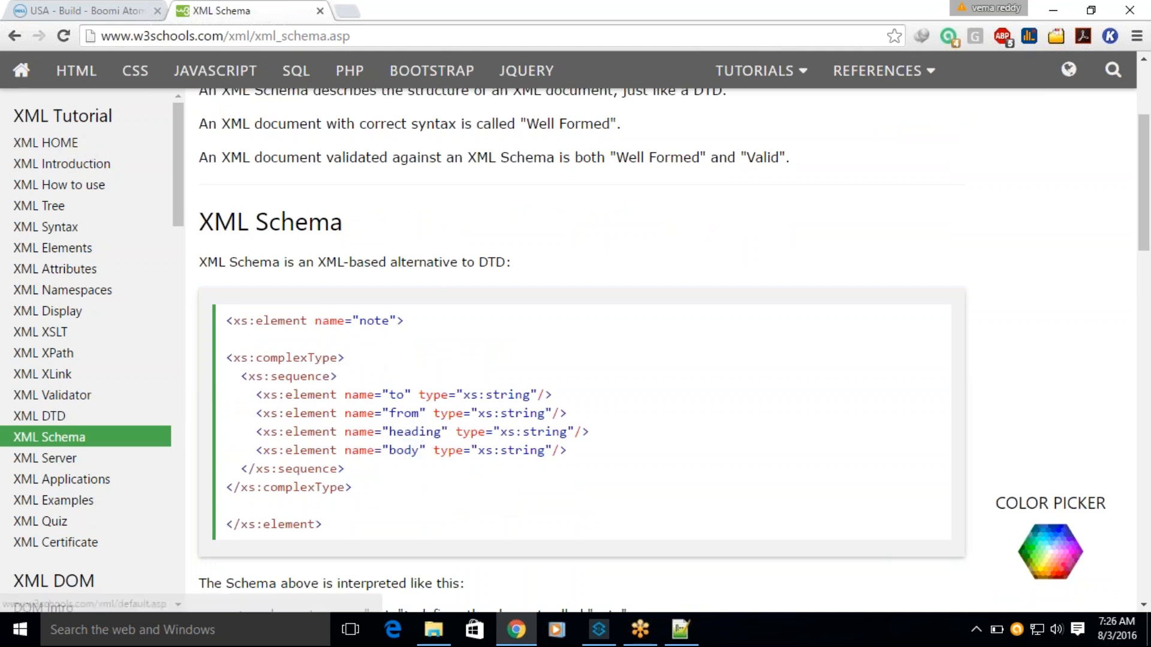
Step: Open the XML HOME tutorial page in a new browser tab and show its XML Example 1
{"action": "right_click", "coordinate": [75, 137]}
{"action": "left_click", "coordinate": [885, 221]}
{"action": "right_click", "coordinate": [27, 145]}
{"action": "left_click", "coordinate": [82, 158]}
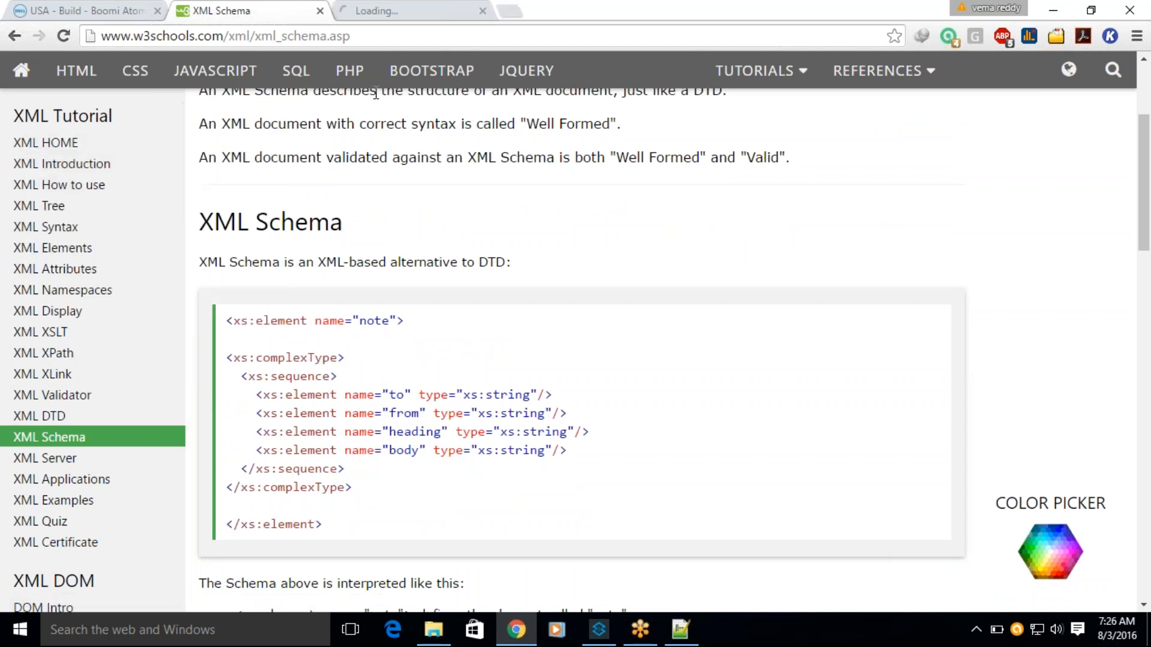
{"action": "left_click", "coordinate": [382, 10]}
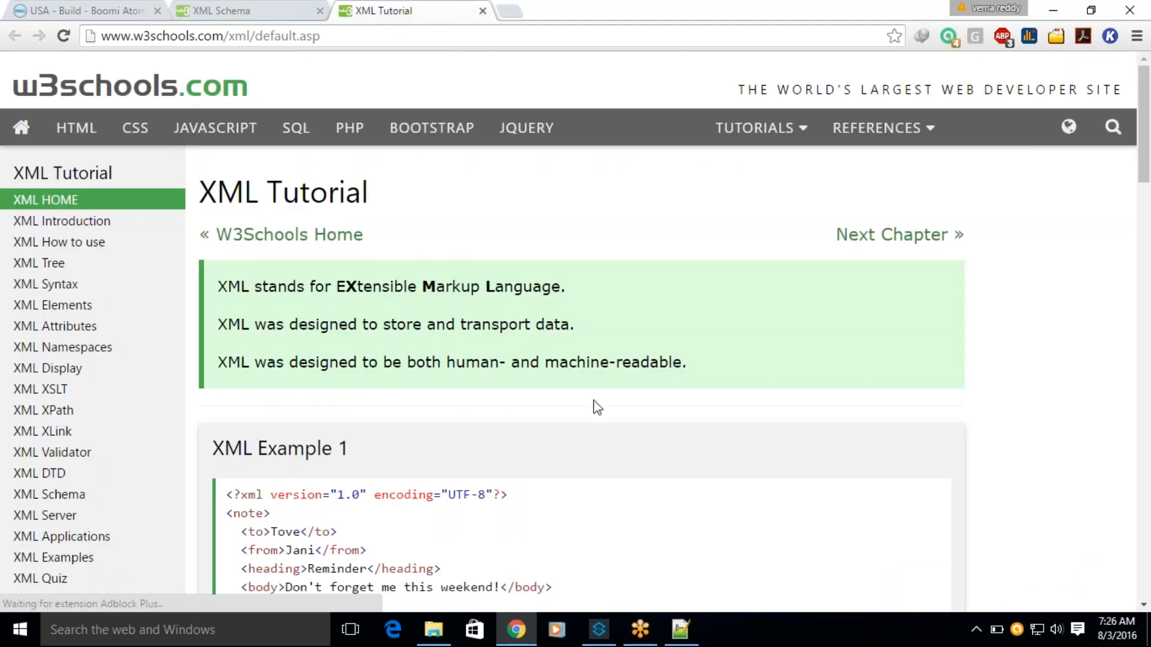
{"action": "scroll", "coordinate": [597, 407], "scroll_direction": "down", "scroll_amount": 2}
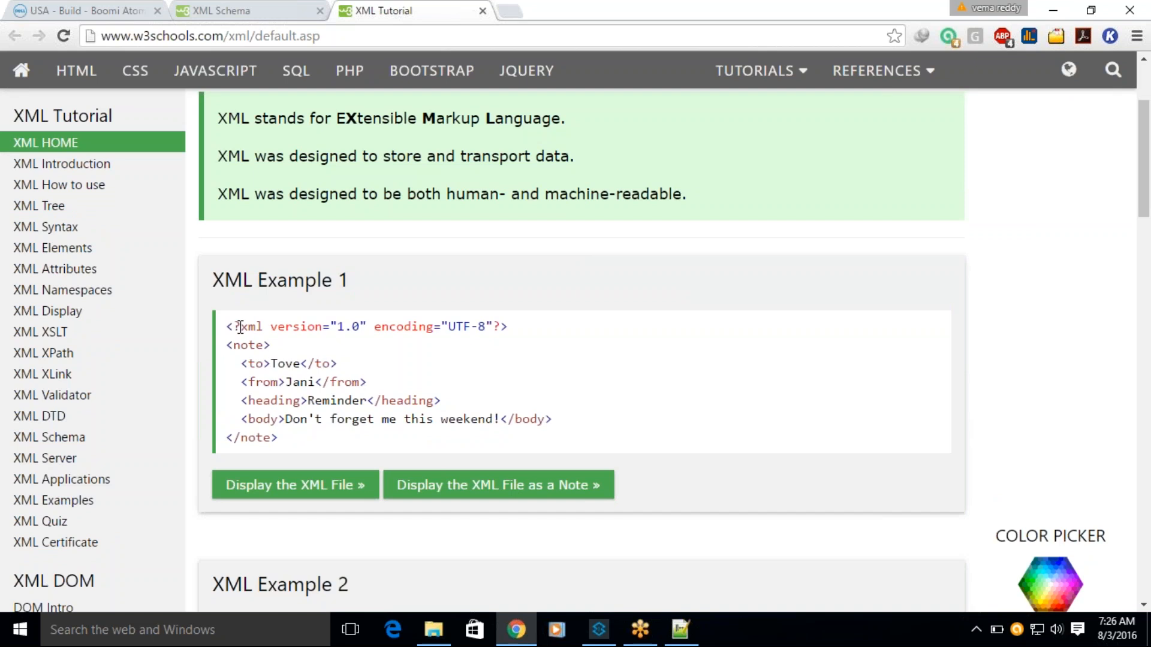
Step: Examine XML Example 1, highlighting the XML declaration, the note root element and its child elements
{"action": "left_click_drag", "start_coordinate": [233, 324], "coordinate": [281, 439]}
{"action": "left_click", "coordinate": [291, 439]}
{"action": "left_click_drag", "start_coordinate": [225, 328], "coordinate": [573, 334]}
{"action": "left_click", "coordinate": [60, 394]}
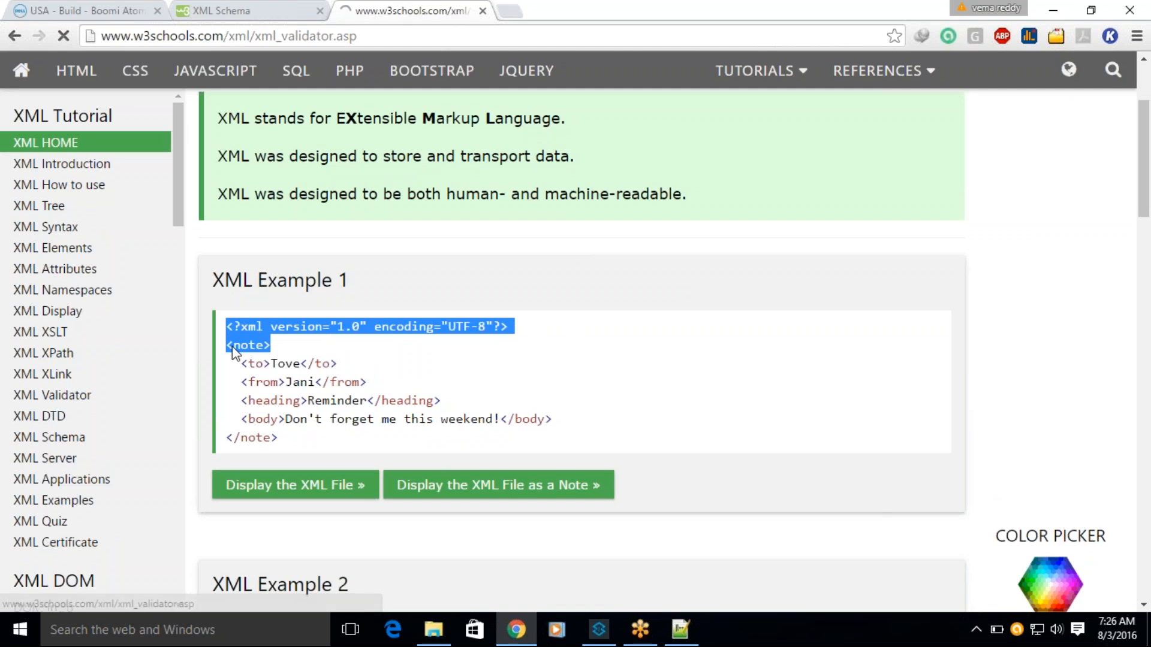
{"action": "left_click", "coordinate": [14, 36]}
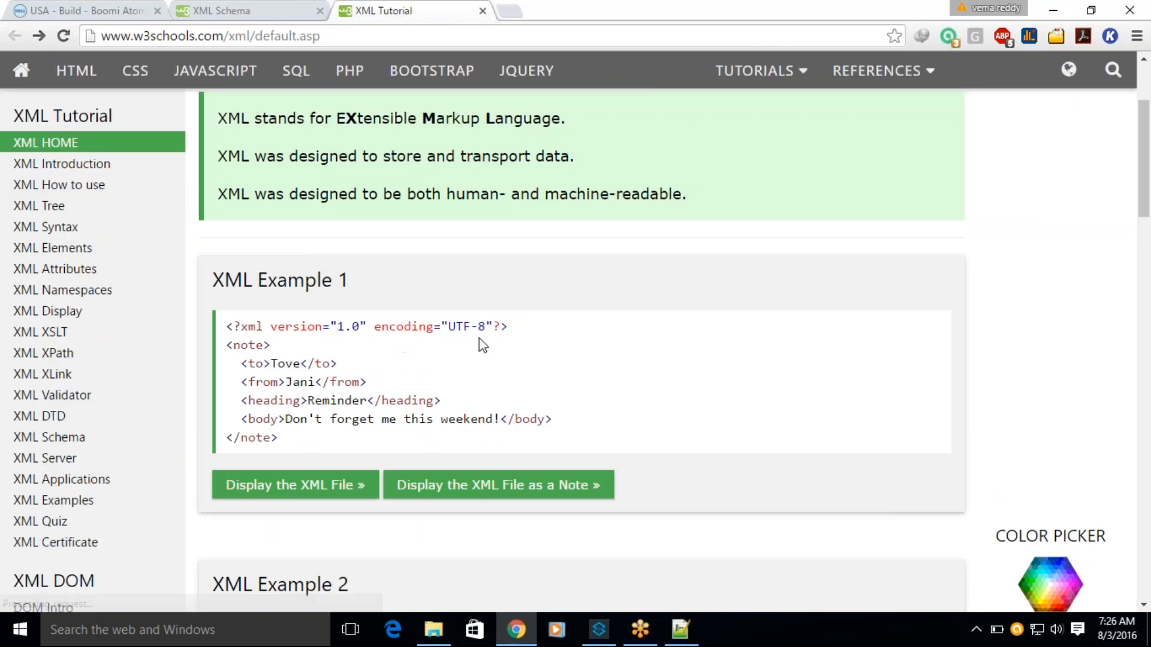
{"action": "left_click_drag", "start_coordinate": [229, 350], "coordinate": [275, 350]}
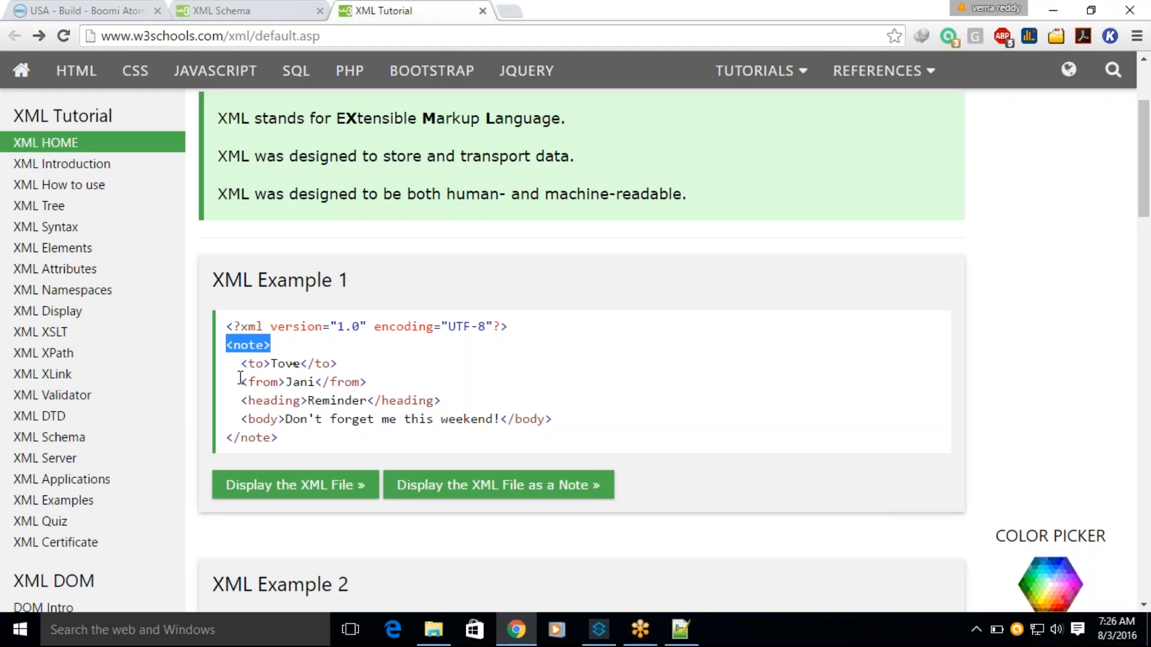
{"action": "left_click_drag", "start_coordinate": [243, 370], "coordinate": [278, 419]}
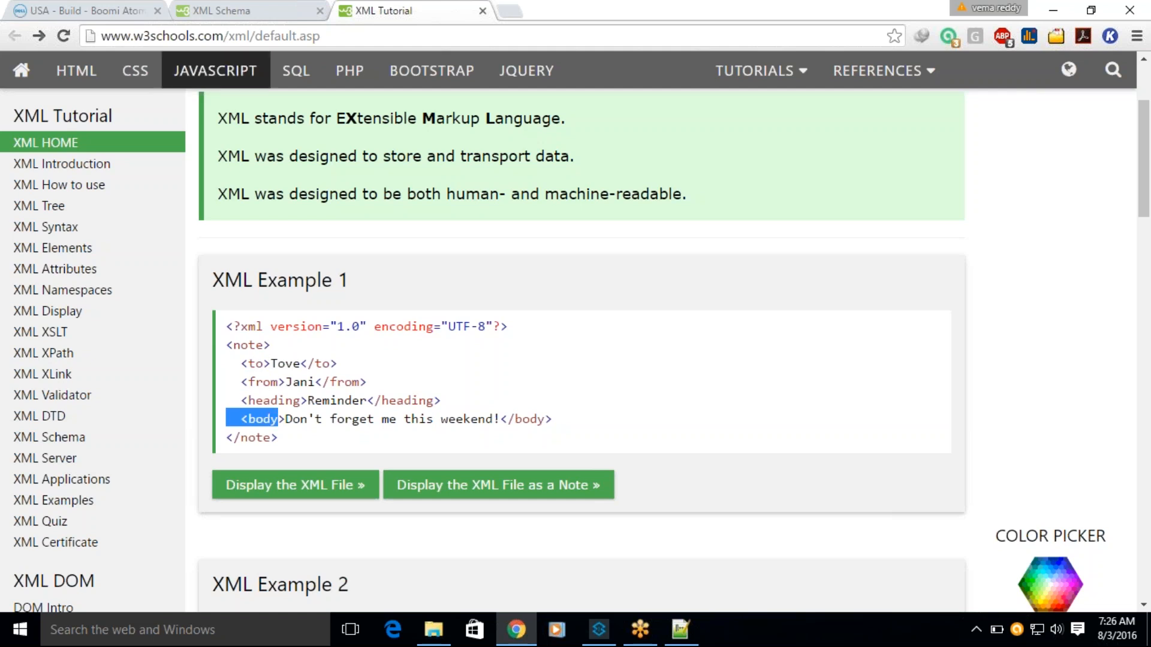
{"action": "left_click", "coordinate": [250, 349]}
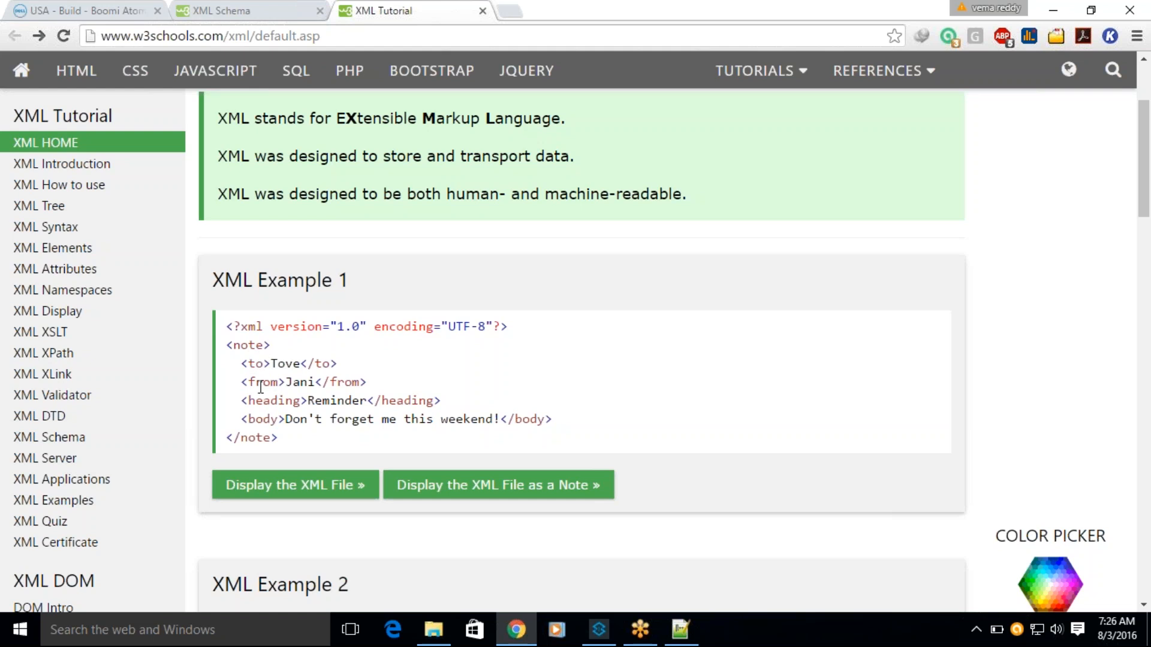
Step: Return to the XML Schema page and highlight the note element declaration and its opening and closing complexType tags
{"action": "left_click", "coordinate": [232, 11]}
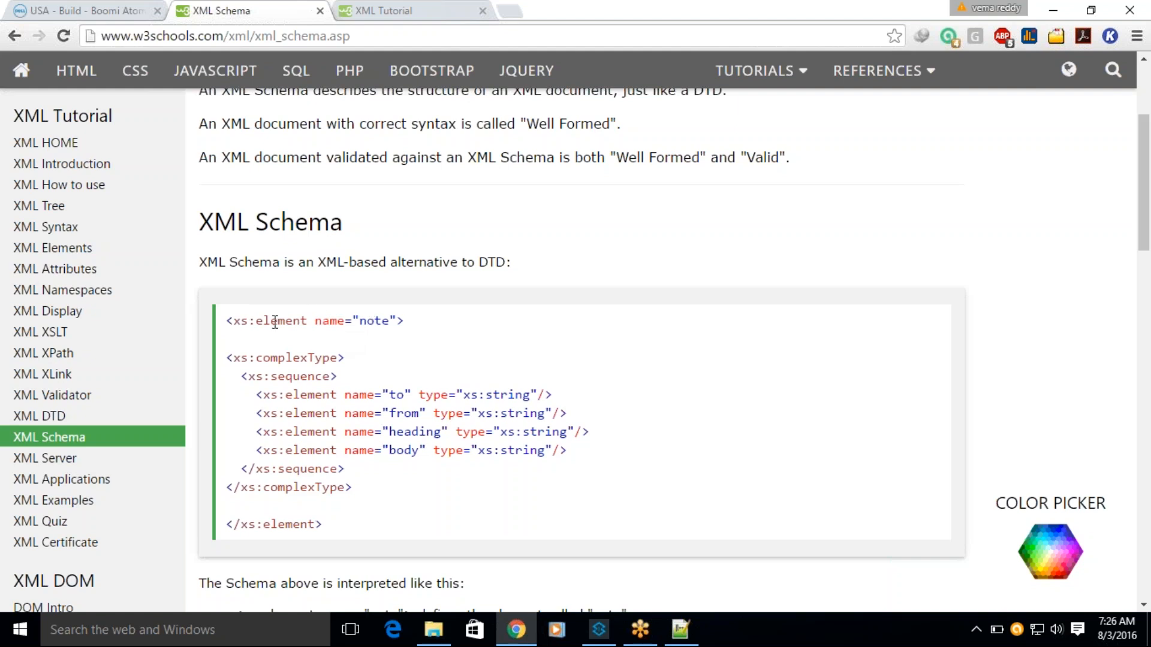
{"action": "left_click_drag", "start_coordinate": [242, 322], "coordinate": [383, 332]}
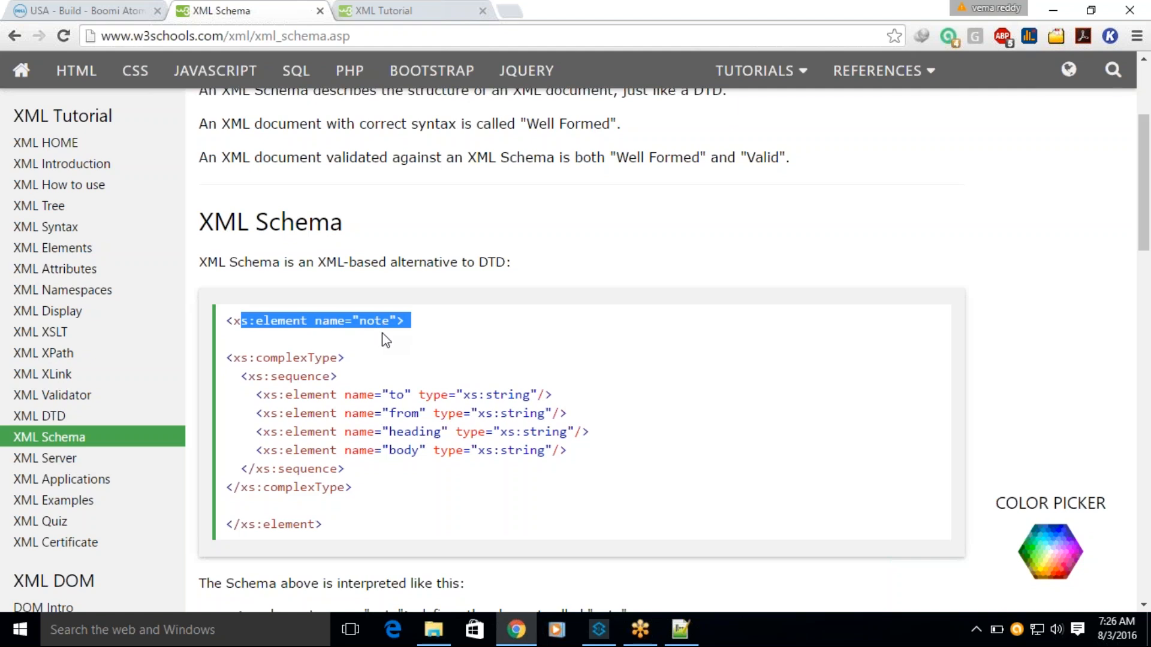
{"action": "left_click_drag", "start_coordinate": [226, 358], "coordinate": [346, 363]}
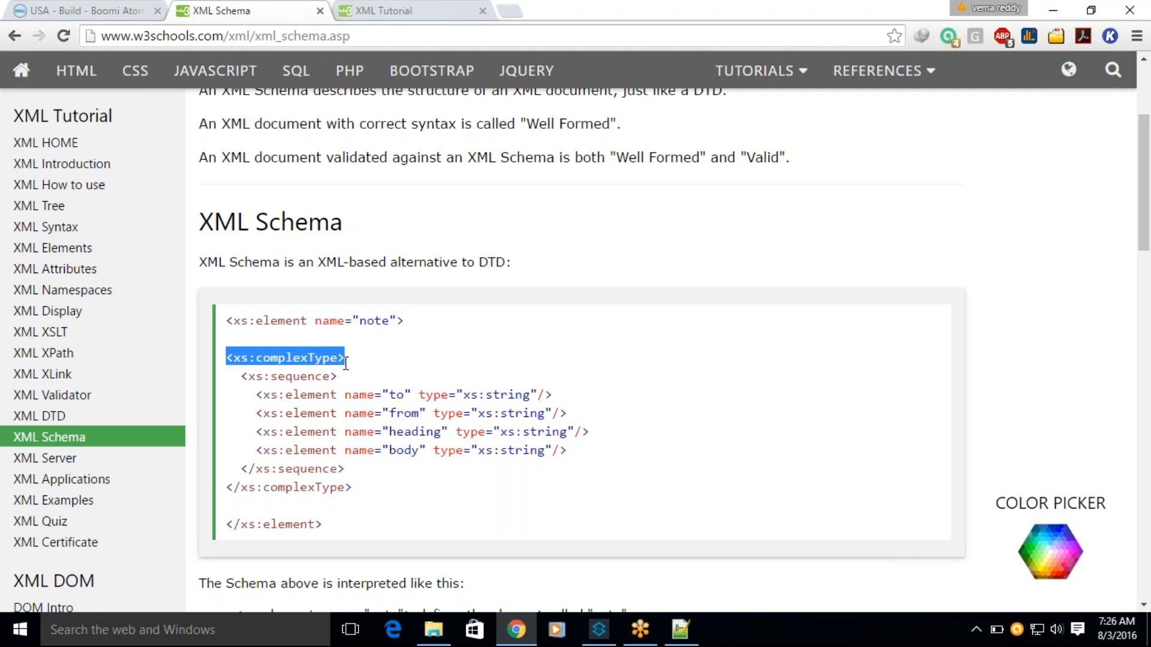
{"action": "left_click_drag", "start_coordinate": [227, 489], "coordinate": [357, 472]}
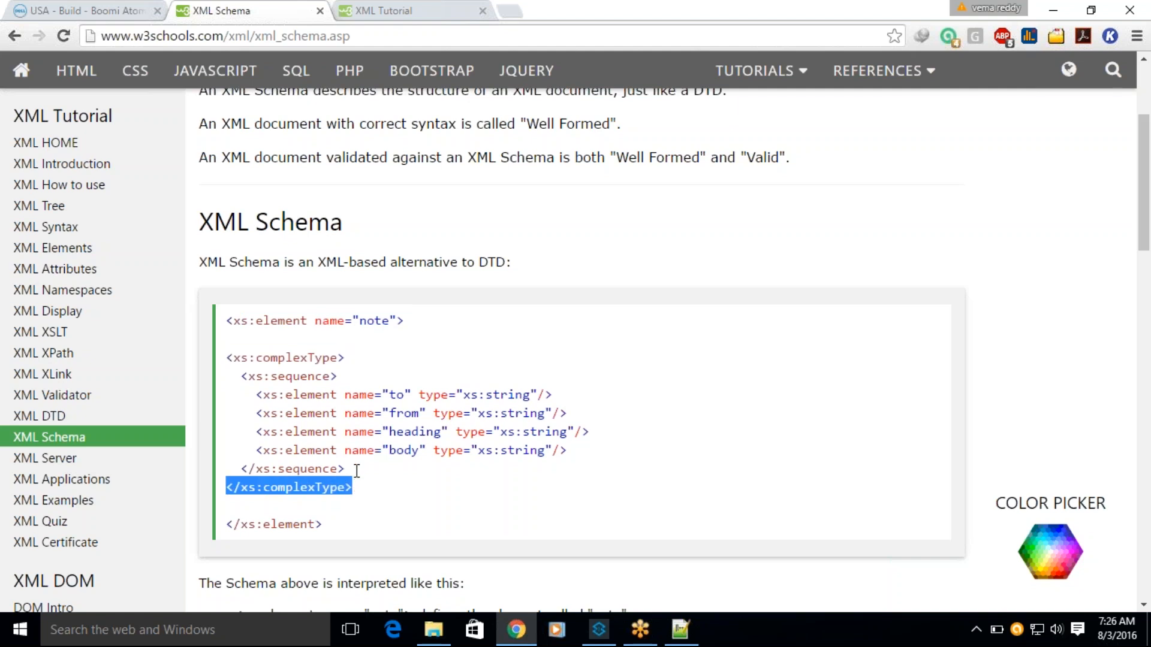
{"action": "left_click", "coordinate": [356, 472]}
{"action": "left_click_drag", "start_coordinate": [227, 358], "coordinate": [346, 360]}
{"action": "left_click", "coordinate": [230, 487]}
{"action": "left_click_drag", "start_coordinate": [230, 487], "coordinate": [354, 489]}
Step: Compare the schema's child element names and string types with XML Example 1, and select the entire note schema
{"action": "left_click_drag", "start_coordinate": [394, 395], "coordinate": [419, 451]}
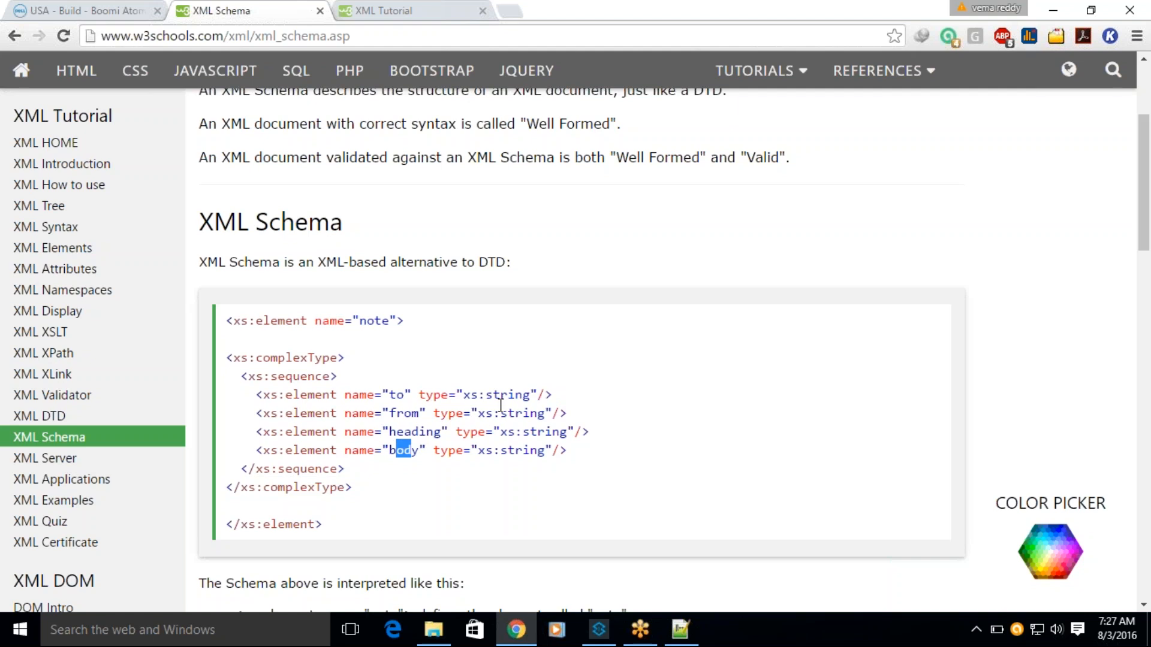
{"action": "left_click_drag", "start_coordinate": [485, 395], "coordinate": [514, 435]}
{"action": "left_click", "coordinate": [507, 458]}
{"action": "left_click", "coordinate": [384, 12]}
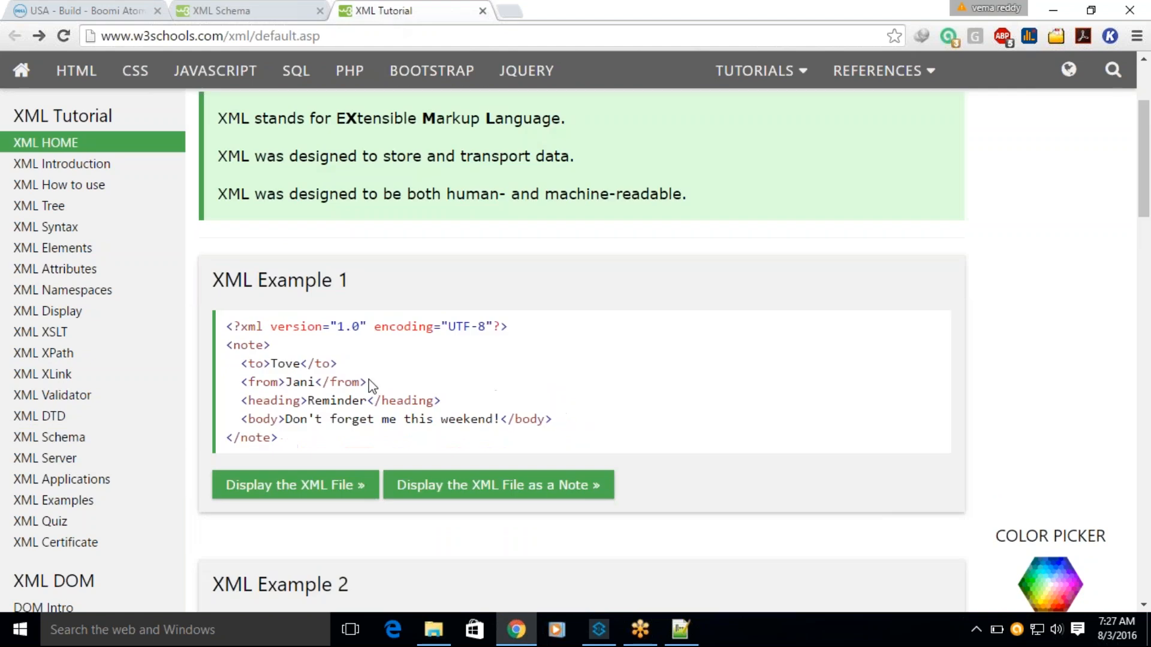
{"action": "left_click", "coordinate": [257, 12]}
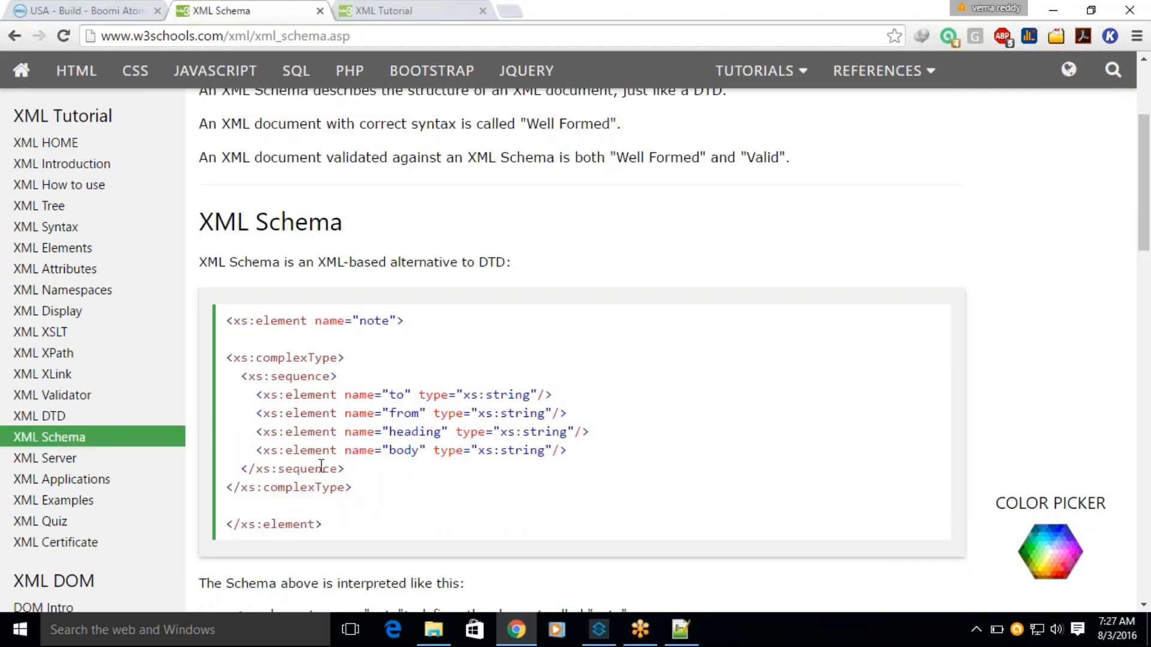
{"action": "left_click_drag", "start_coordinate": [227, 322], "coordinate": [336, 537]}
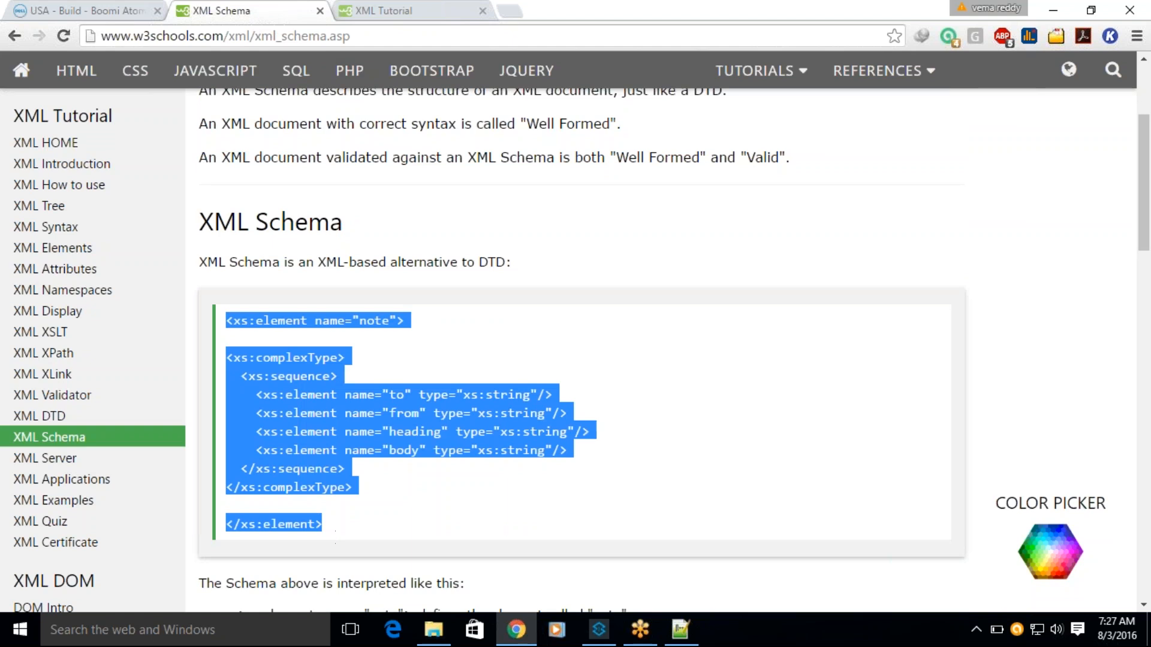
Step: Switch to XML Example 1 on the XML Tutorial page and highlight its note, to and from elements
{"action": "left_click", "coordinate": [400, 9]}
{"action": "left_click_drag", "start_coordinate": [241, 363], "coordinate": [340, 372]}
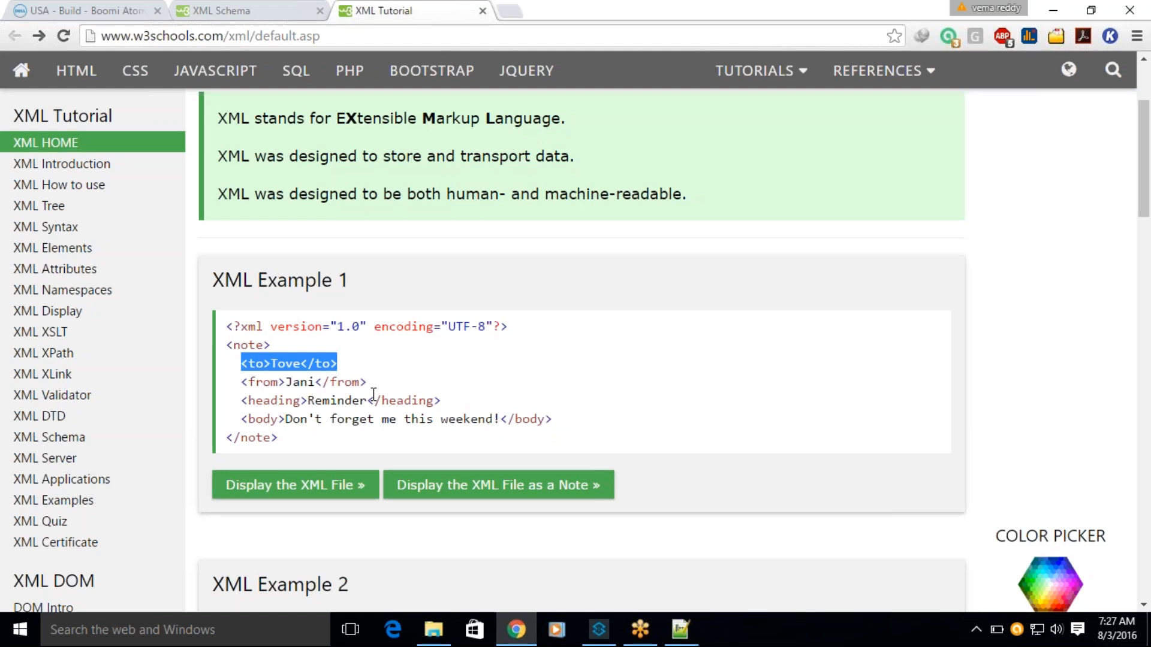
{"action": "double_click", "coordinate": [244, 348]}
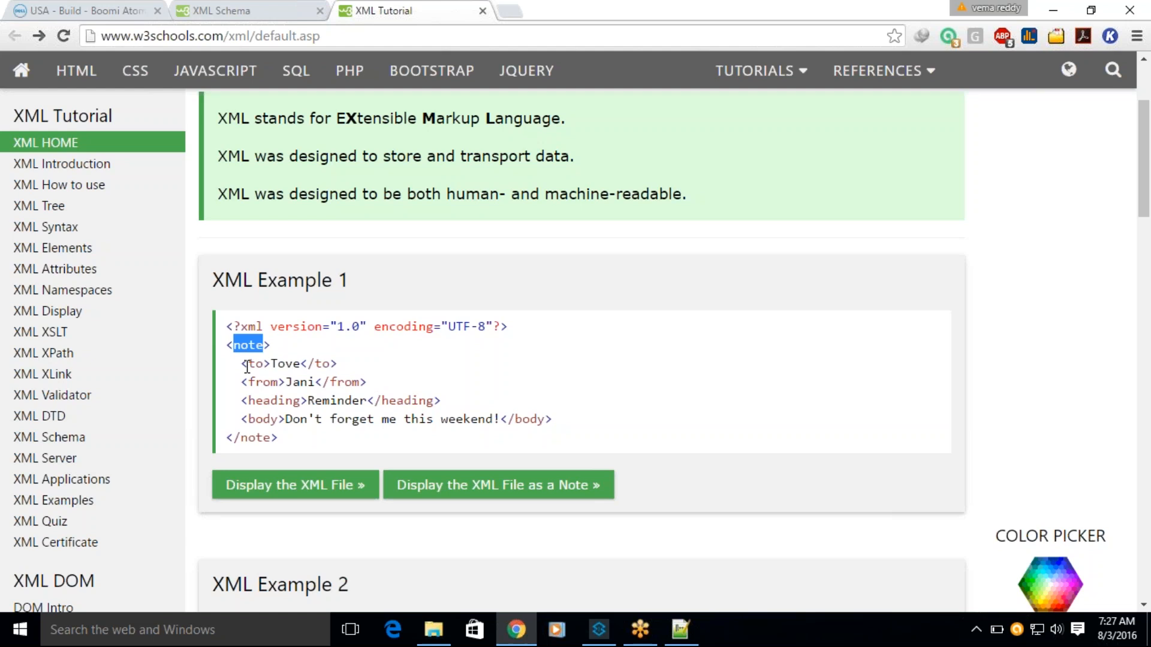
{"action": "left_click", "coordinate": [247, 366]}
{"action": "left_click_drag", "start_coordinate": [247, 367], "coordinate": [262, 372]}
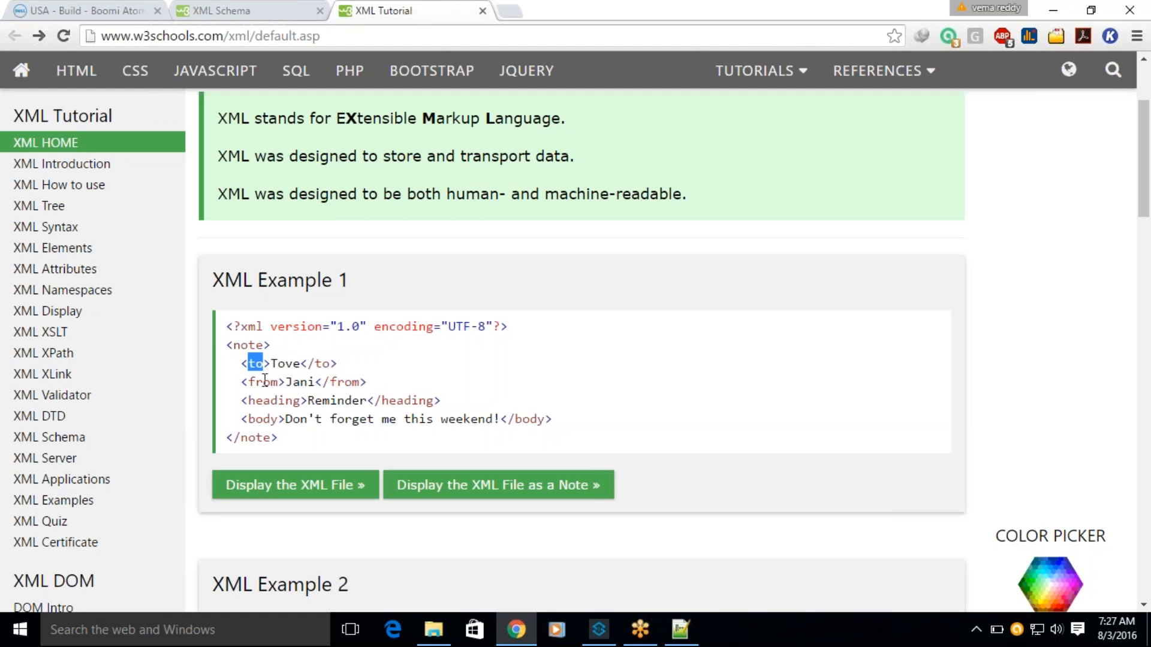
{"action": "left_click", "coordinate": [250, 385]}
{"action": "left_click_drag", "start_coordinate": [250, 384], "coordinate": [274, 382]}
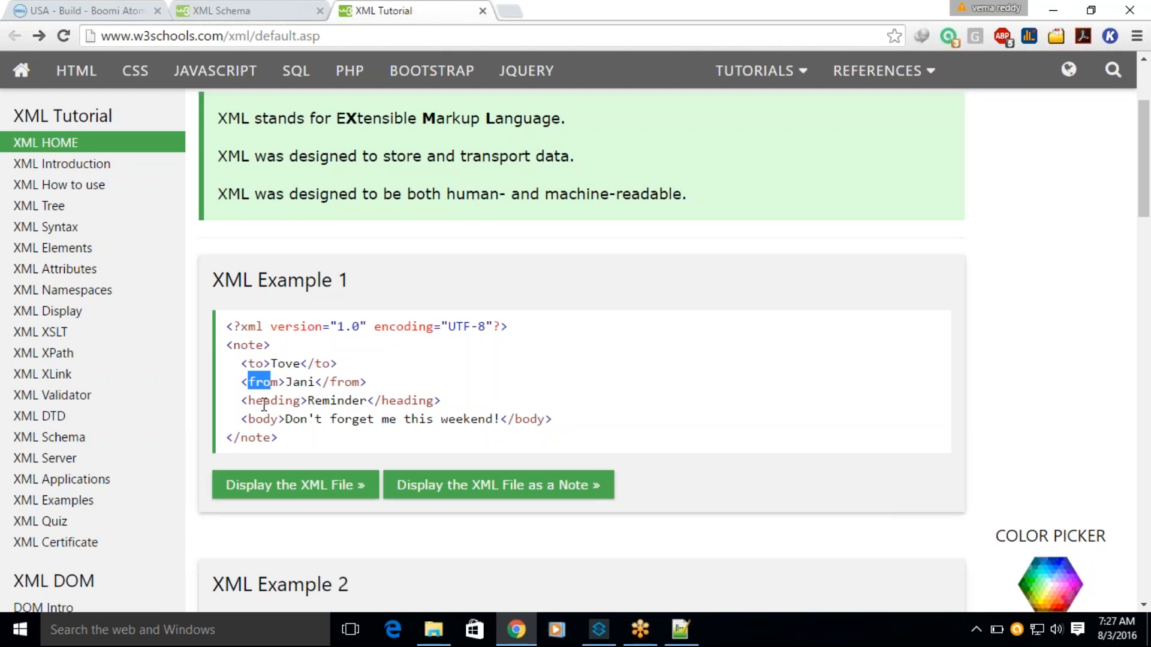
Step: Go back to the XML Schema example and highlight the note name, complexType and the opening and closing sequence tags
{"action": "key", "text": "ctrl+shift+Tab"}
{"action": "left_click_drag", "start_coordinate": [264, 376], "coordinate": [330, 376]}
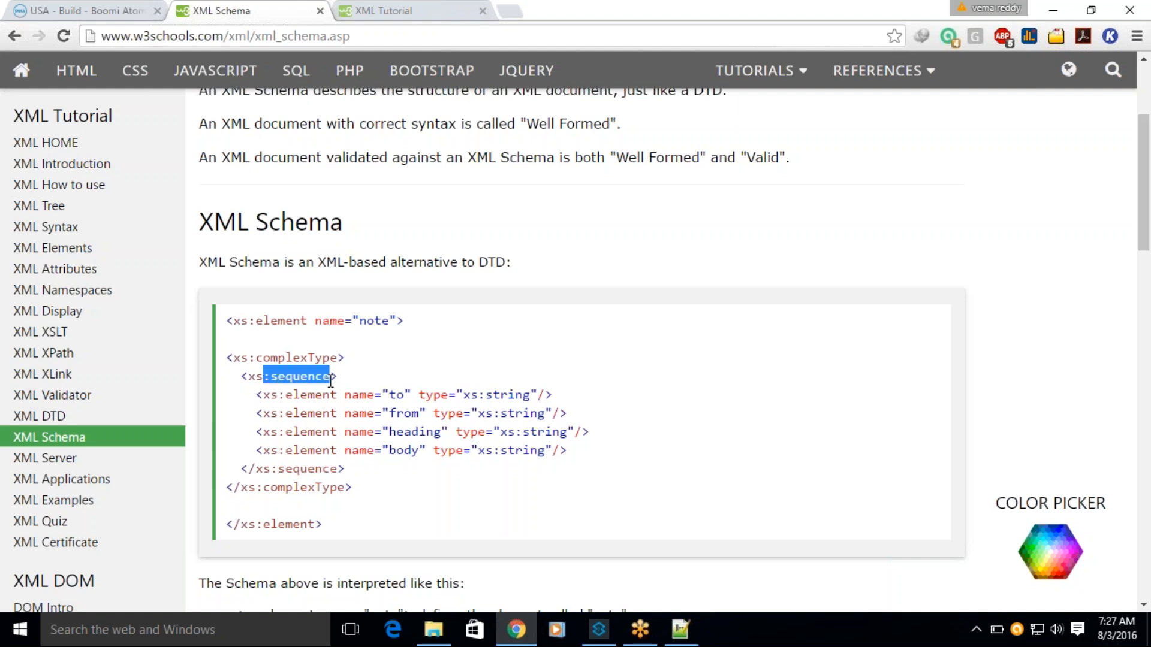
{"action": "double_click", "coordinate": [368, 322]}
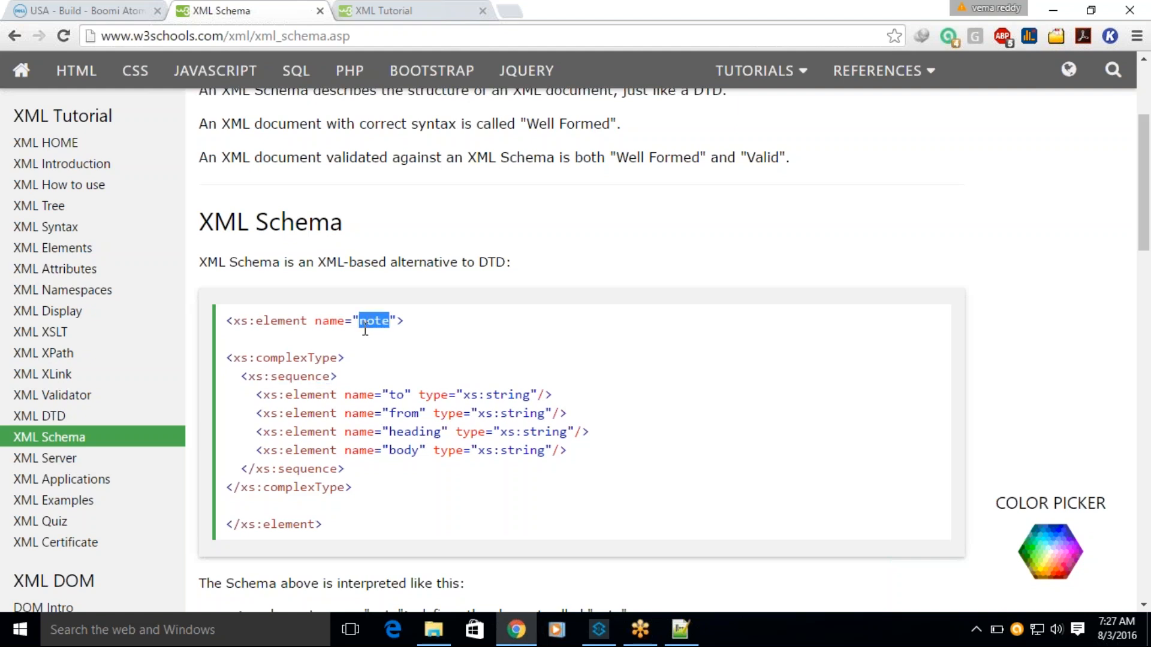
{"action": "left_click_drag", "start_coordinate": [273, 362], "coordinate": [331, 362]}
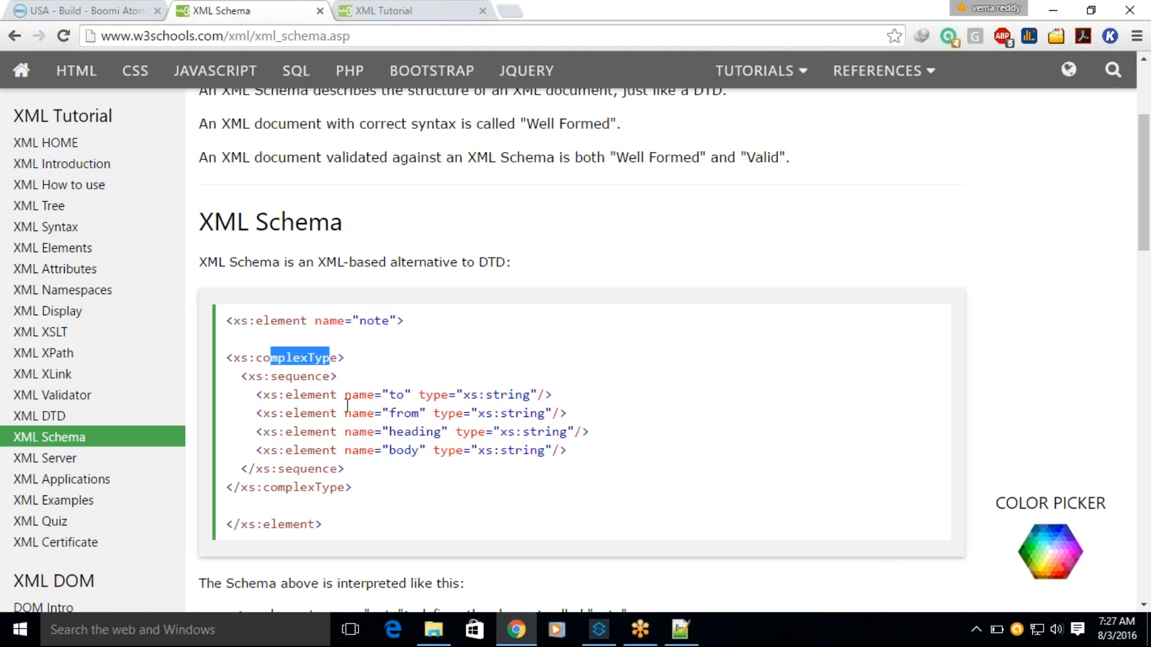
{"action": "left_click_drag", "start_coordinate": [241, 375], "coordinate": [360, 372]}
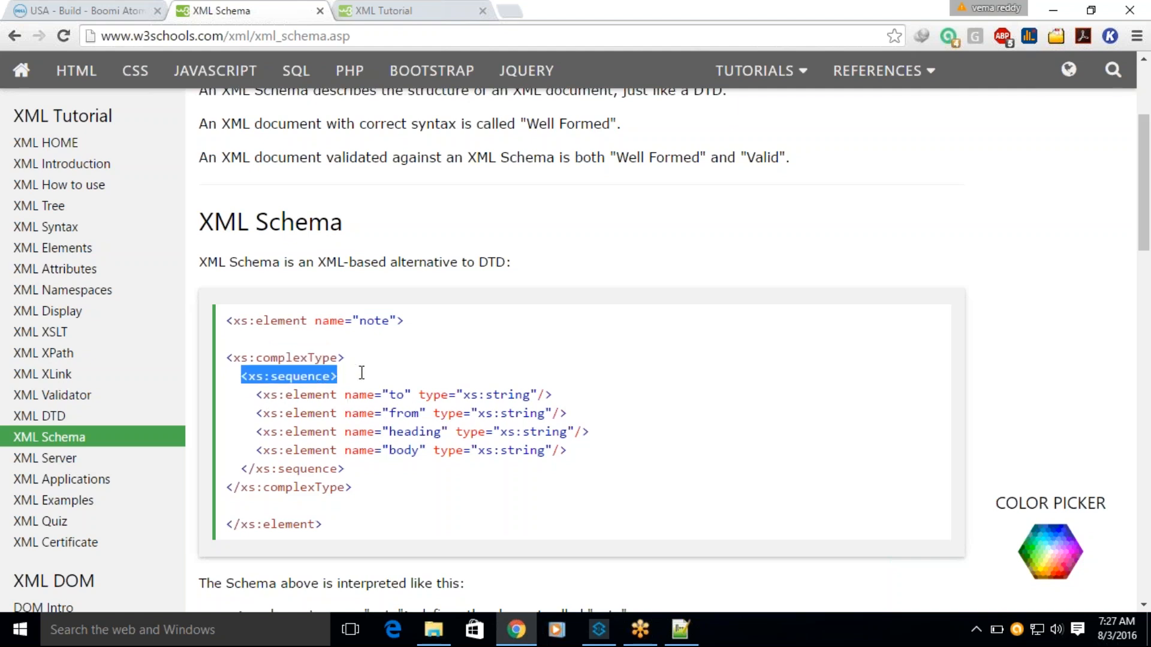
{"action": "left_click_drag", "start_coordinate": [242, 468], "coordinate": [364, 469]}
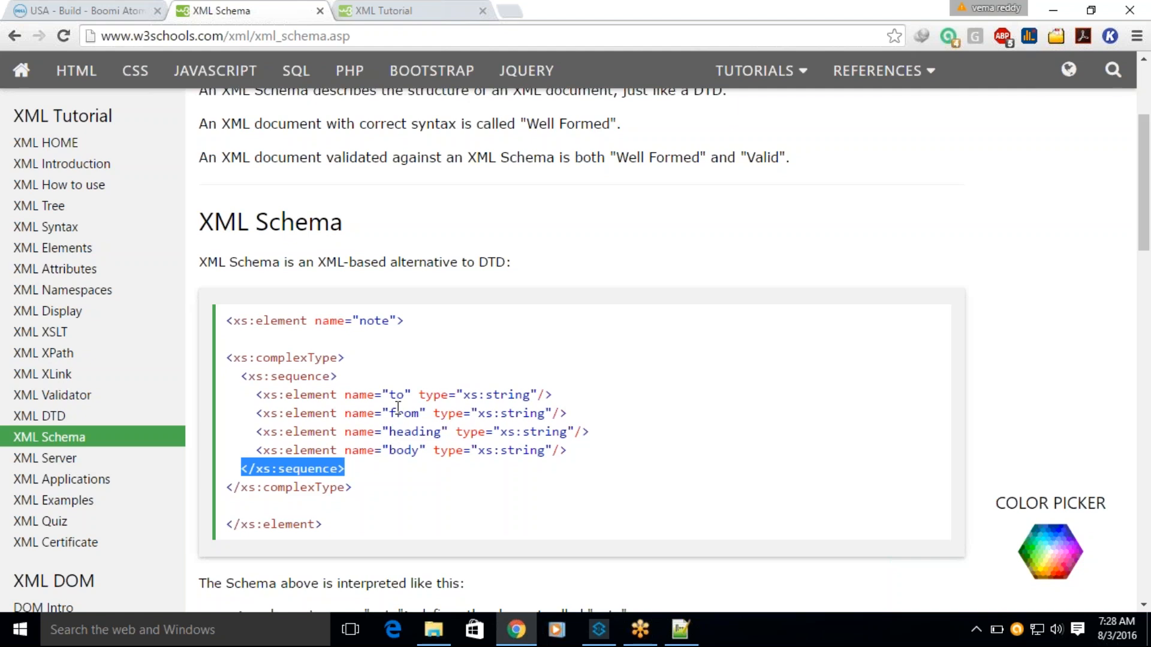
Step: Select the whole schema example and inspect the xs:string types of the to, heading and body elements
{"action": "left_click_drag", "start_coordinate": [225, 322], "coordinate": [354, 529]}
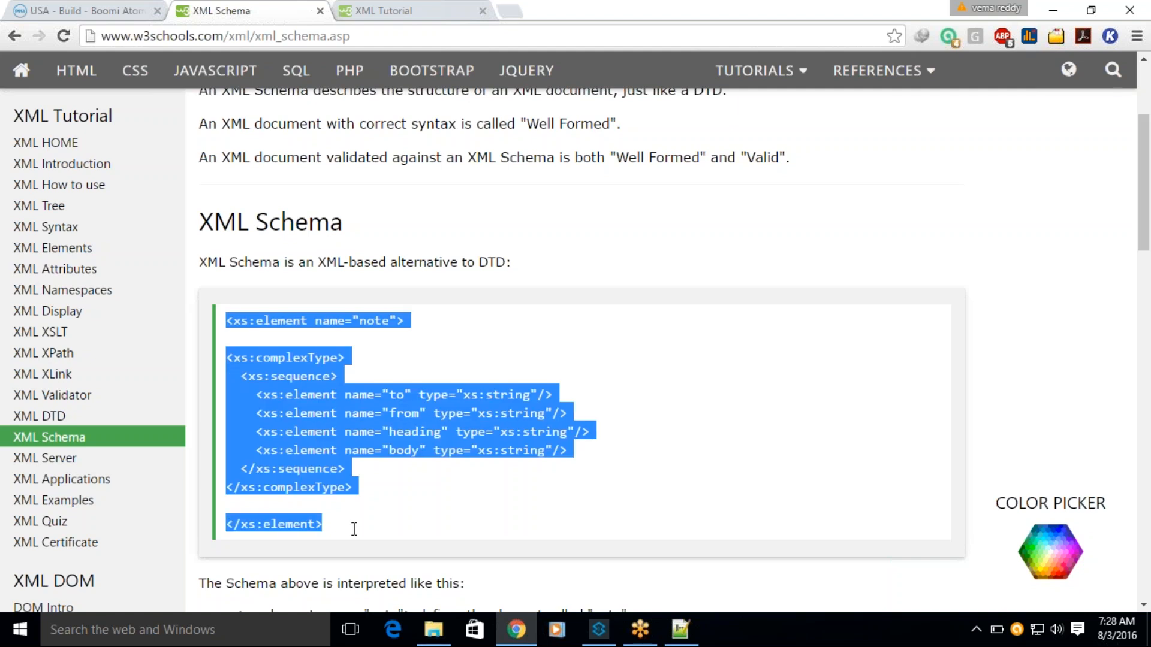
{"action": "left_click", "coordinate": [402, 510]}
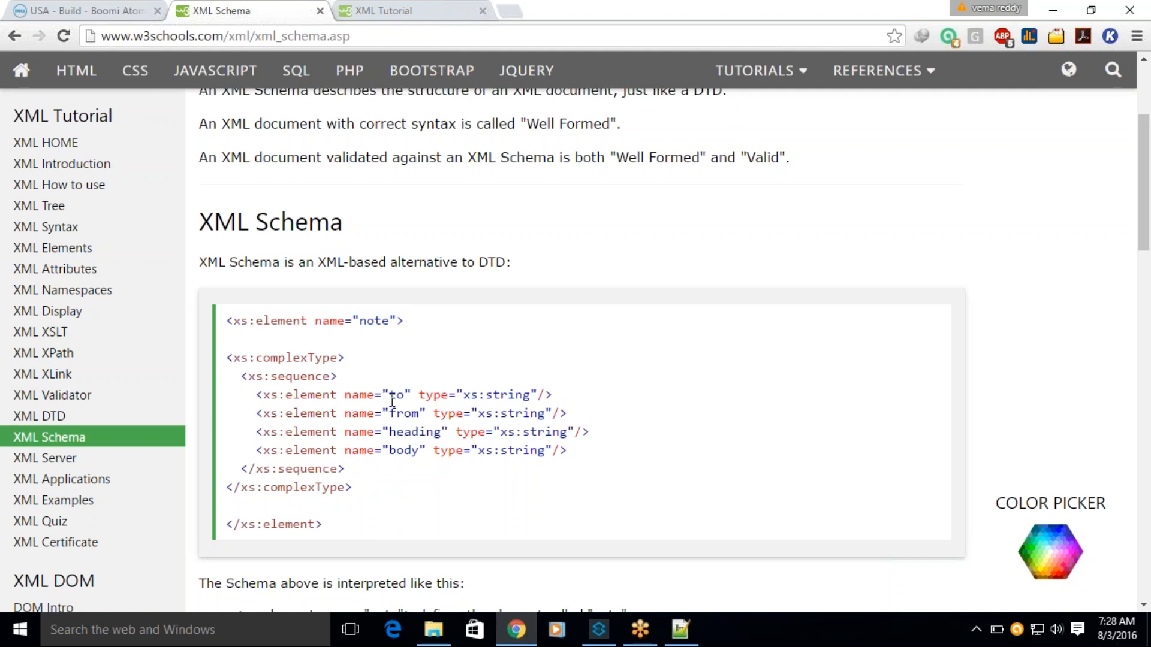
{"action": "left_click_drag", "start_coordinate": [396, 432], "coordinate": [404, 432]}
{"action": "left_click", "coordinate": [399, 453]}
{"action": "left_click_drag", "start_coordinate": [418, 395], "coordinate": [531, 396]}
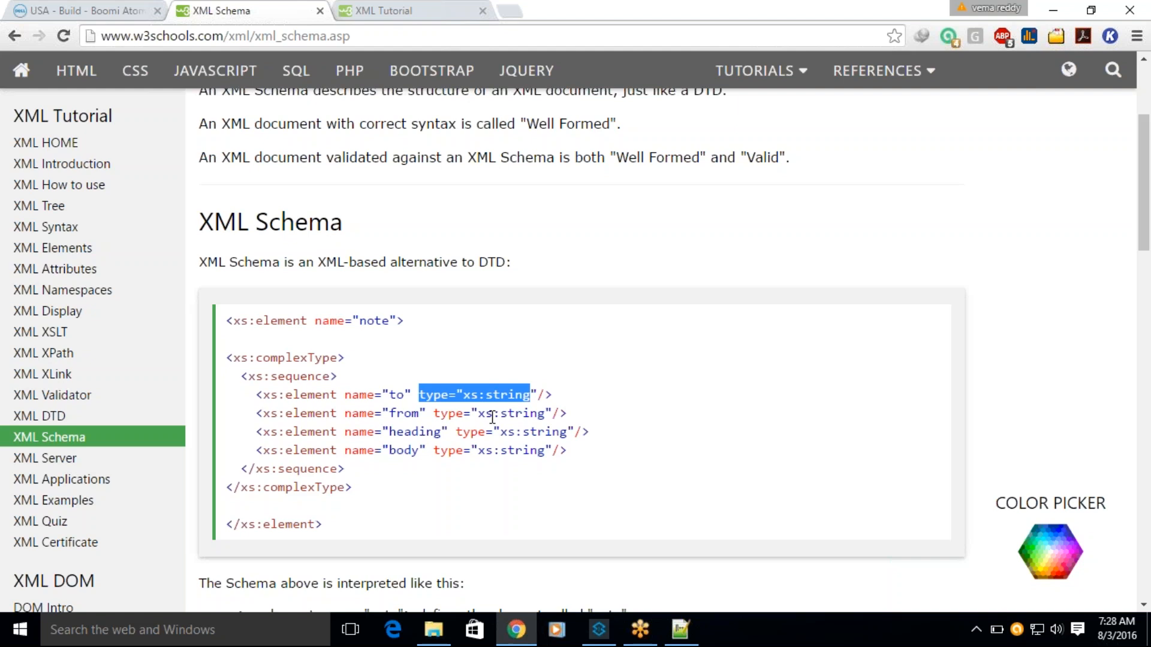
{"action": "double_click", "coordinate": [529, 430]}
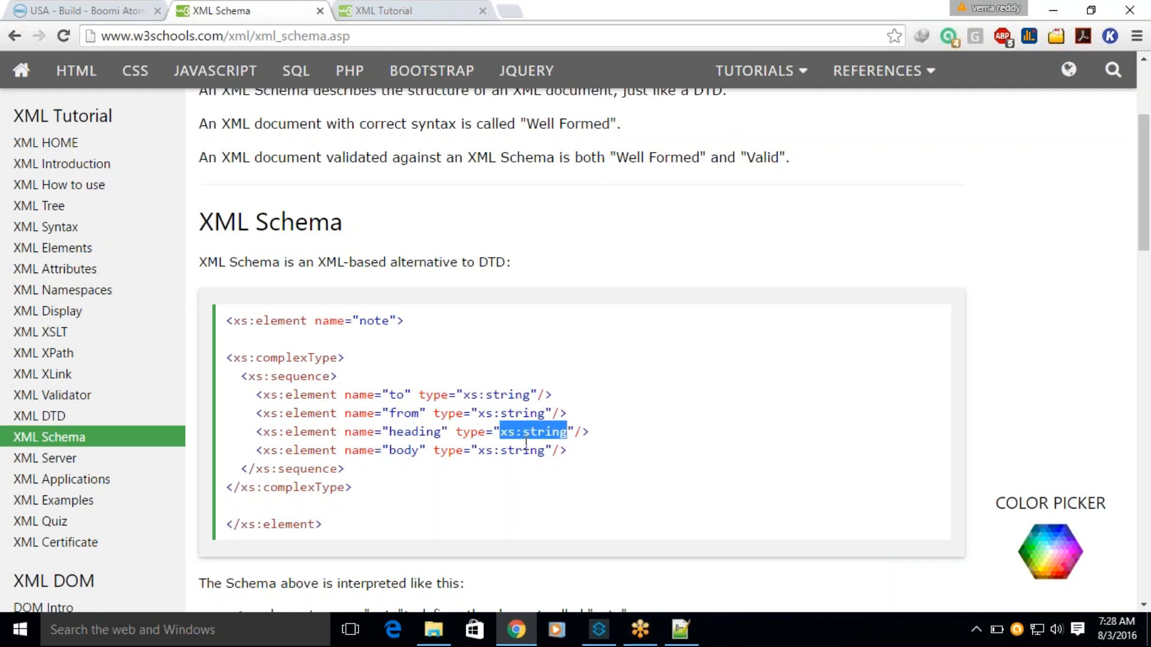
{"action": "double_click", "coordinate": [519, 449]}
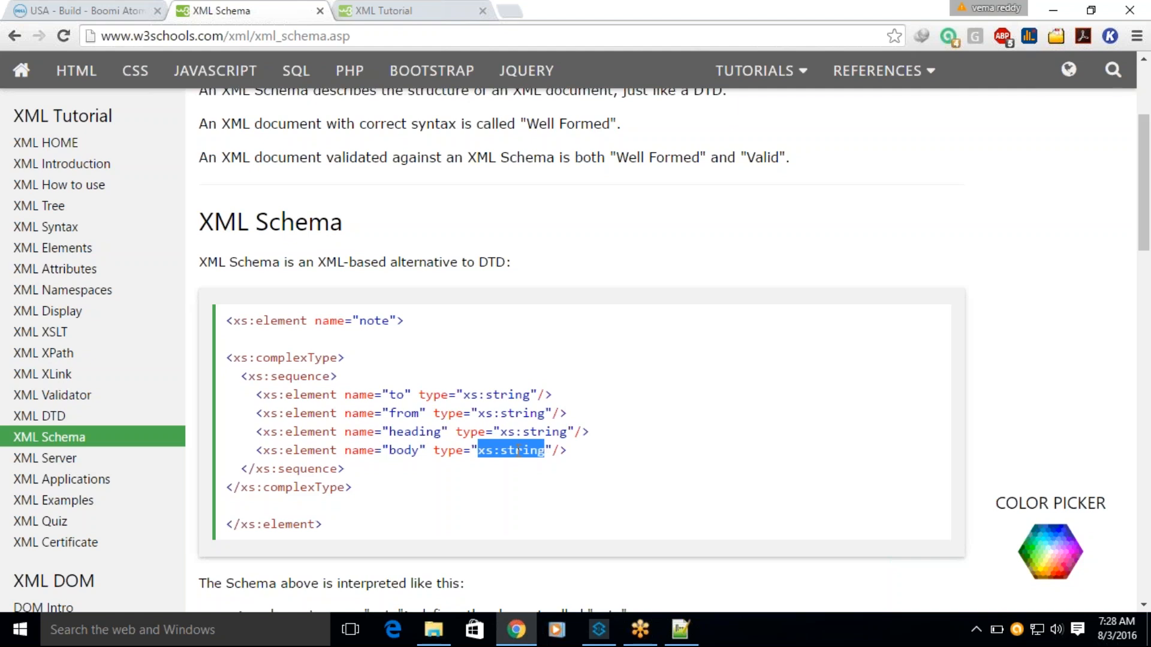
Step: Highlight the note element name, its block of child element declarations and the names to, from and heading
{"action": "double_click", "coordinate": [380, 322]}
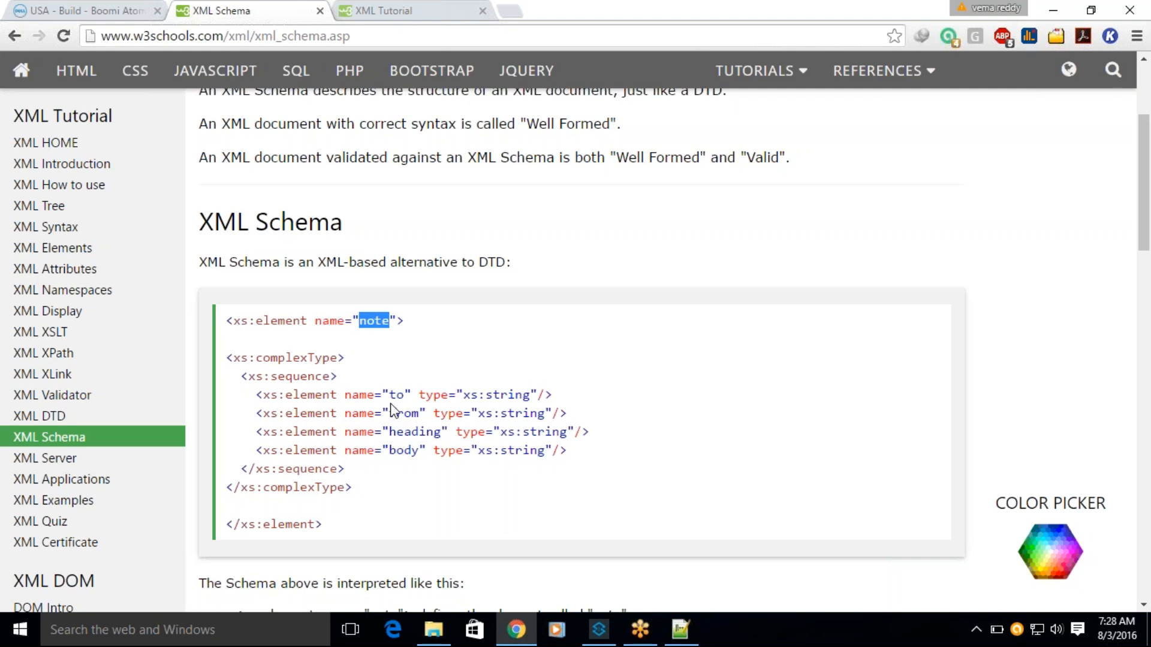
{"action": "left_click_drag", "start_coordinate": [249, 394], "coordinate": [585, 450]}
{"action": "left_click", "coordinate": [447, 423]}
{"action": "double_click", "coordinate": [396, 396]}
{"action": "left_click", "coordinate": [398, 413]}
{"action": "double_click", "coordinate": [398, 413]}
{"action": "double_click", "coordinate": [413, 431]}
Step: Review the element names note, to, from, heading and body once more and select the complete schema example
{"action": "left_click_drag", "start_coordinate": [366, 320], "coordinate": [373, 321]}
{"action": "left_click_drag", "start_coordinate": [390, 395], "coordinate": [405, 403]}
{"action": "double_click", "coordinate": [401, 397]}
{"action": "double_click", "coordinate": [405, 414]}
{"action": "left_click", "coordinate": [409, 429]}
{"action": "double_click", "coordinate": [410, 431]}
{"action": "double_click", "coordinate": [405, 450]}
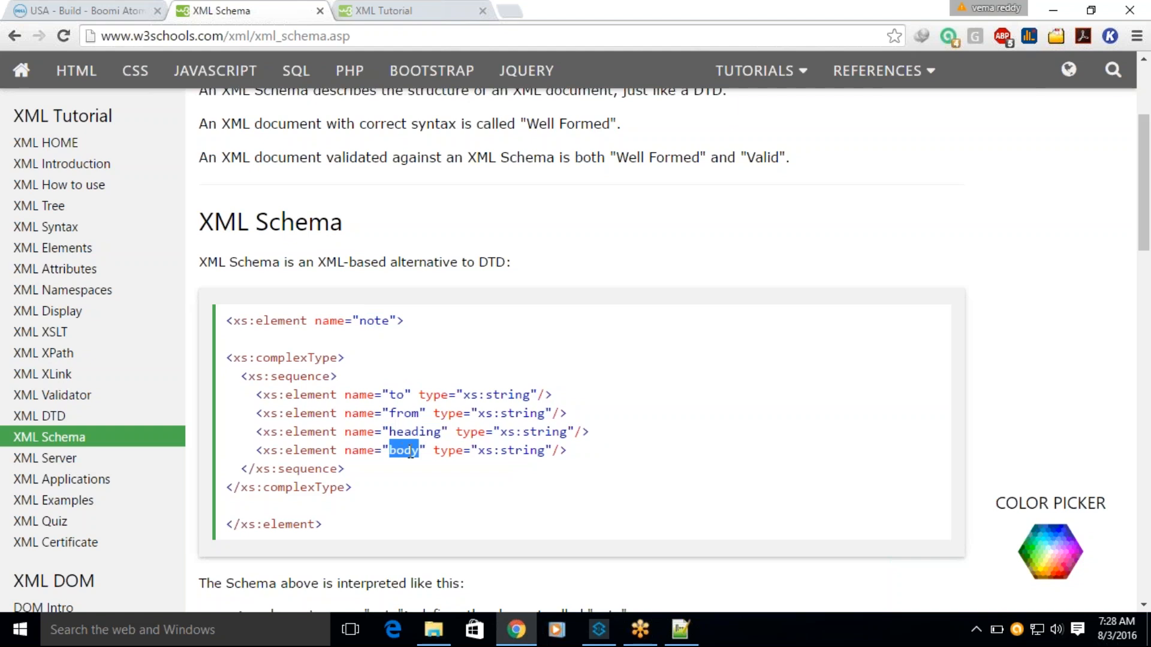
{"action": "left_click_drag", "start_coordinate": [227, 321], "coordinate": [342, 533]}
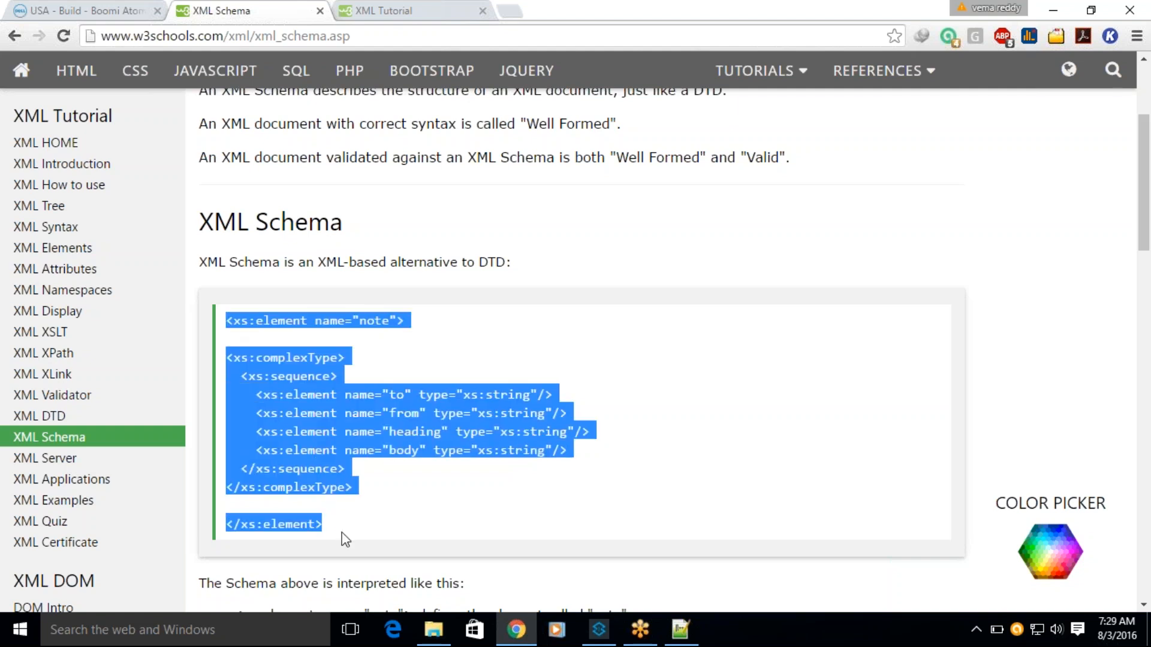
Step: Switch to Book.xsd in Notepad++ and place the cursor after the closing xsd:sequence tag on line 17
{"action": "key", "text": "alt+Tab"}
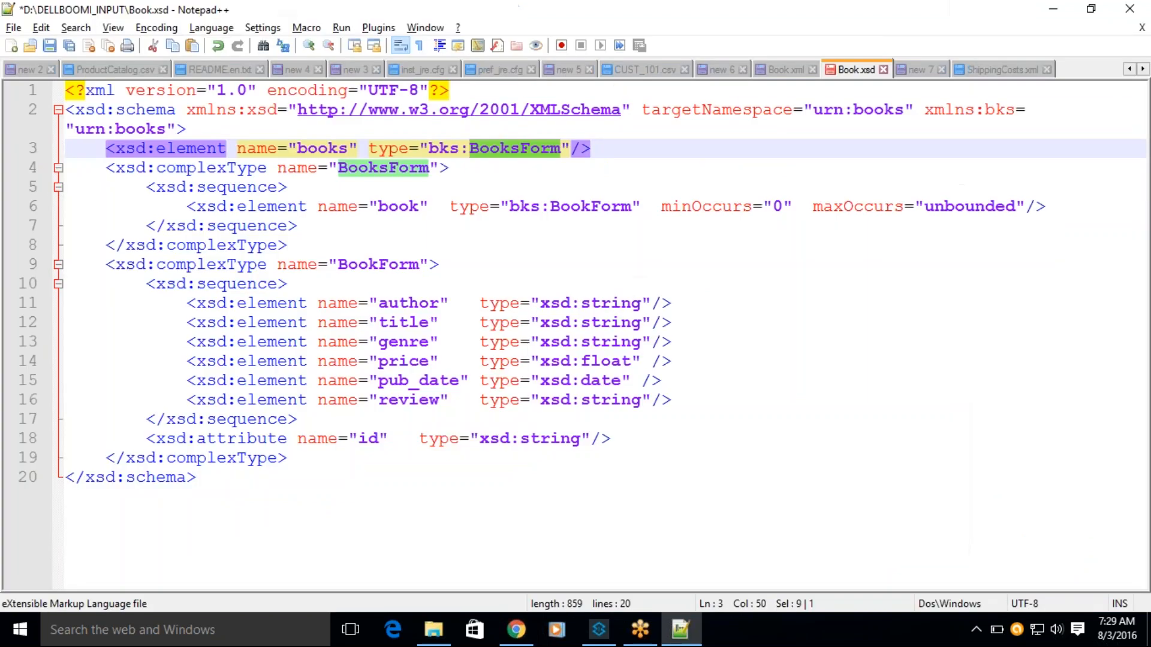
{"action": "left_click", "coordinate": [324, 418]}
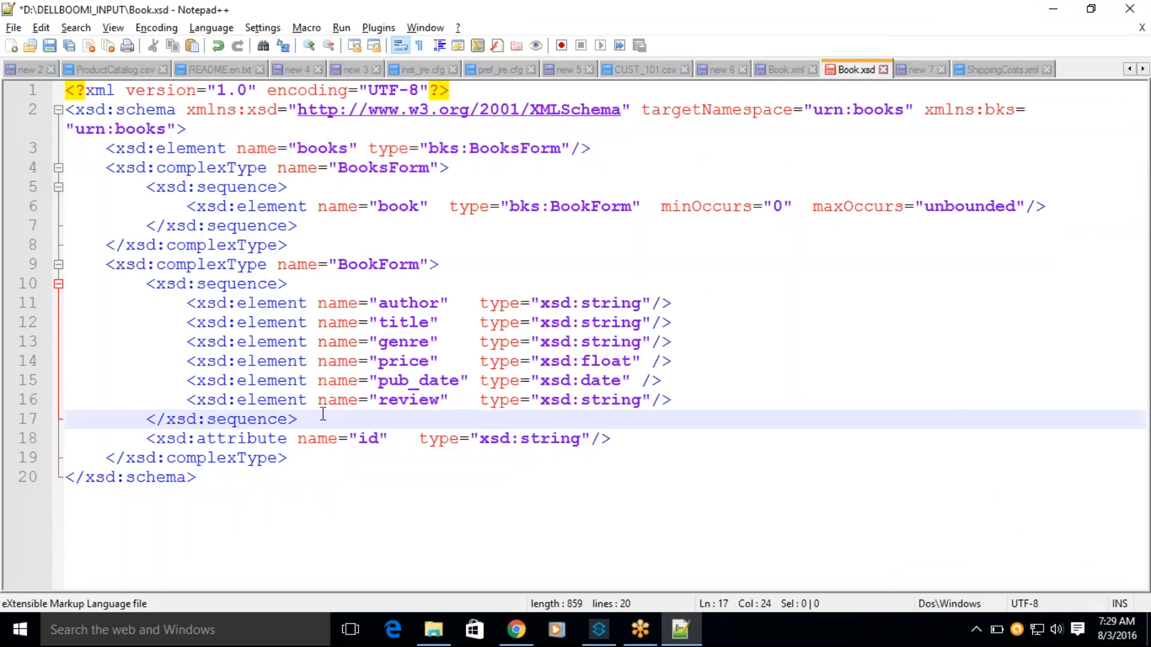
Step: Highlight the books element's type attribute in Book.xsd, check xs:sequence in the W3Schools example, and return to select BooksForm
{"action": "left_click", "coordinate": [370, 149]}
{"action": "left_click_drag", "start_coordinate": [373, 151], "coordinate": [562, 152]}
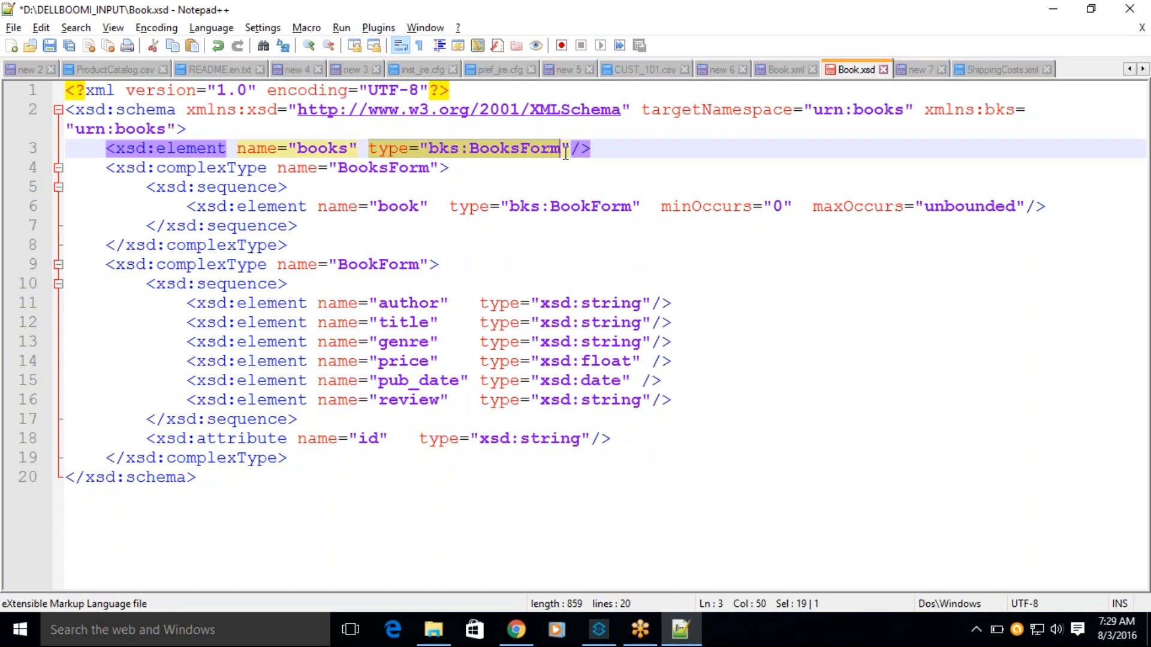
{"action": "key", "text": "alt+Tab"}
{"action": "double_click", "coordinate": [294, 376]}
{"action": "key", "text": "alt+Tab"}
{"action": "left_click", "coordinate": [430, 182]}
{"action": "double_click", "coordinate": [498, 148]}
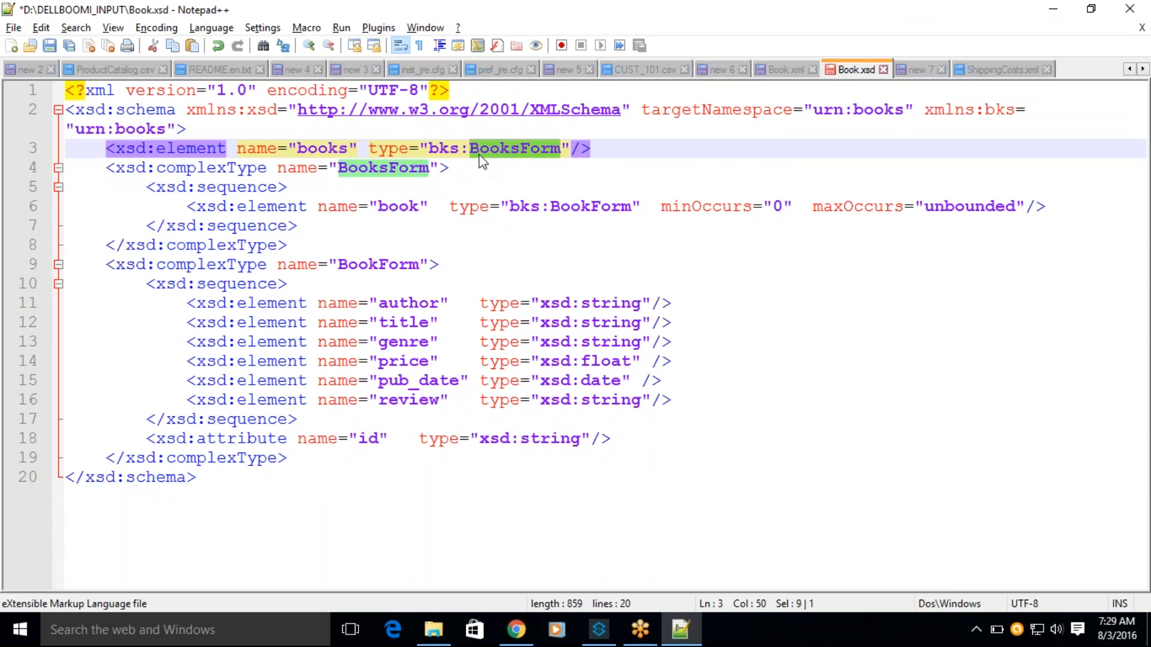
Step: Match the BooksForm complexType and its sequence tag in Book.xsd with the W3Schools schema example
{"action": "double_click", "coordinate": [213, 174]}
{"action": "double_click", "coordinate": [518, 148]}
{"action": "double_click", "coordinate": [209, 169]}
{"action": "key", "text": "alt+Tab"}
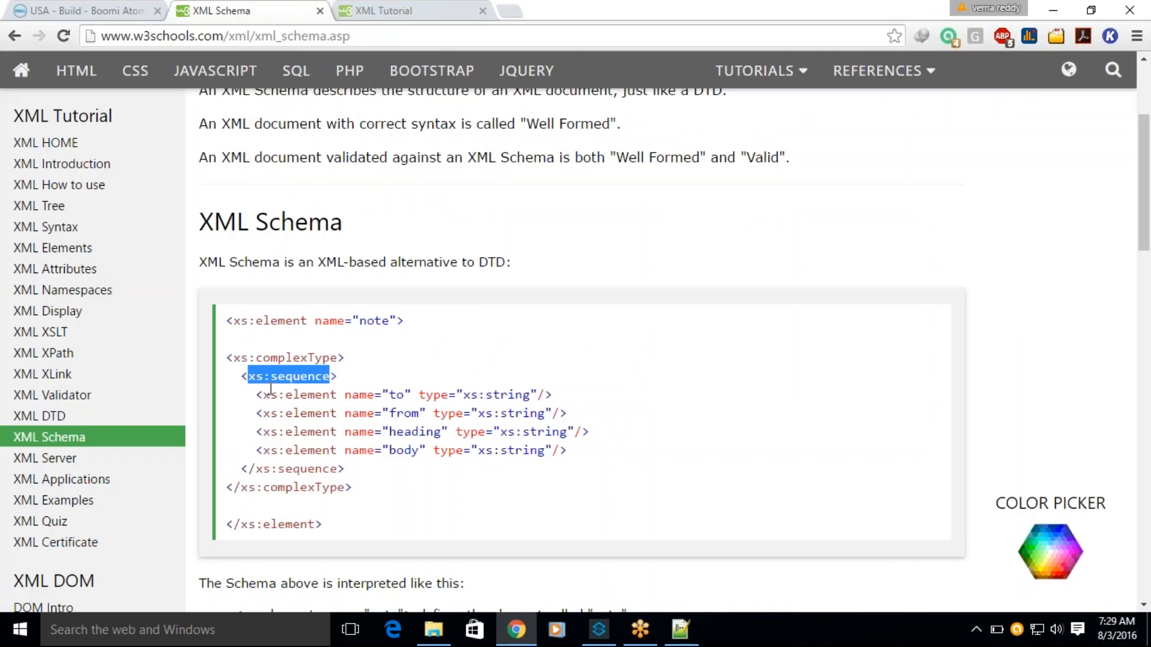
{"action": "key", "text": "alt+Tab"}
{"action": "double_click", "coordinate": [237, 187]}
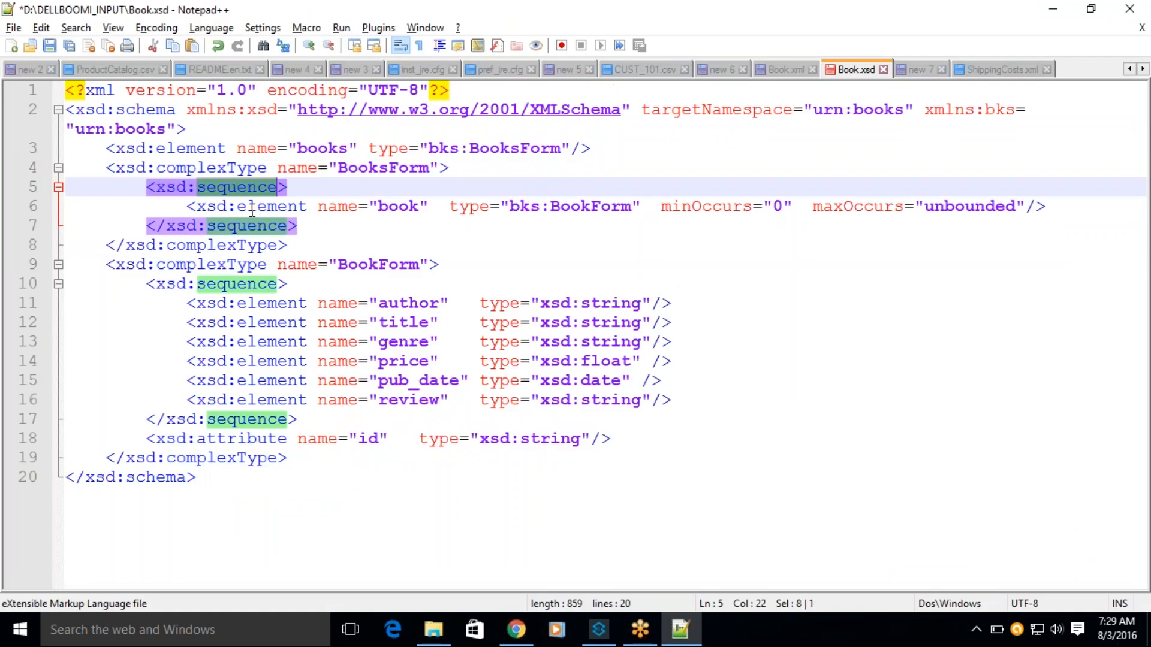
Step: Trace the books element's BooksForm type to its complexType definition and highlight down to the BookForm complexType line
{"action": "left_click_drag", "start_coordinate": [369, 148], "coordinate": [571, 150]}
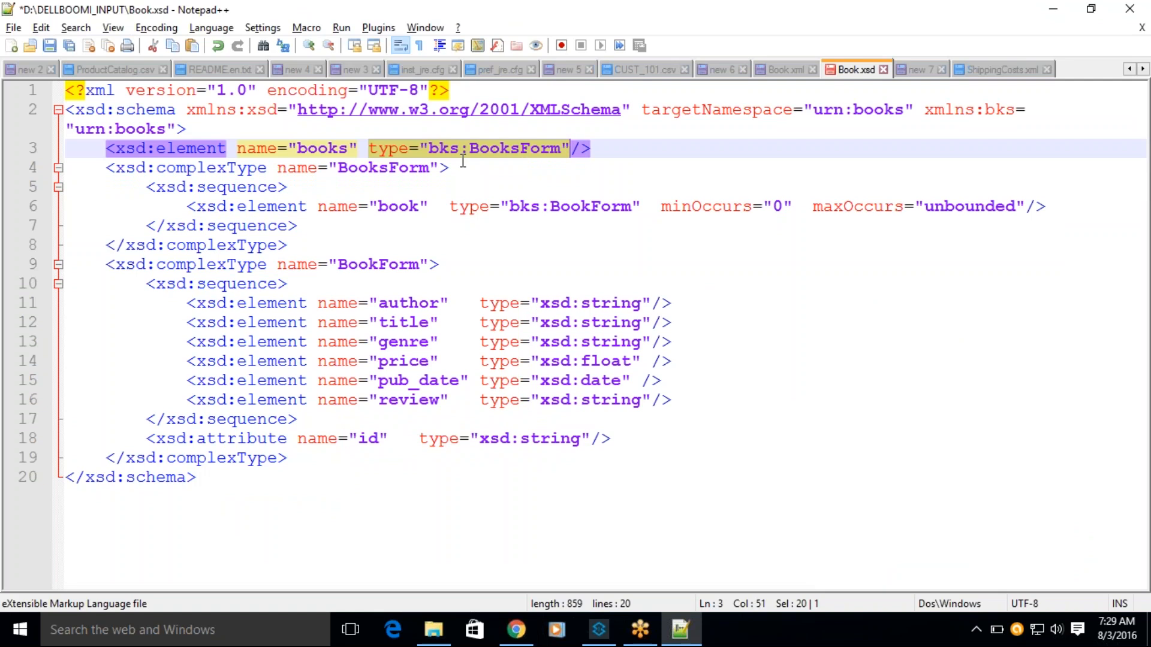
{"action": "double_click", "coordinate": [384, 169]}
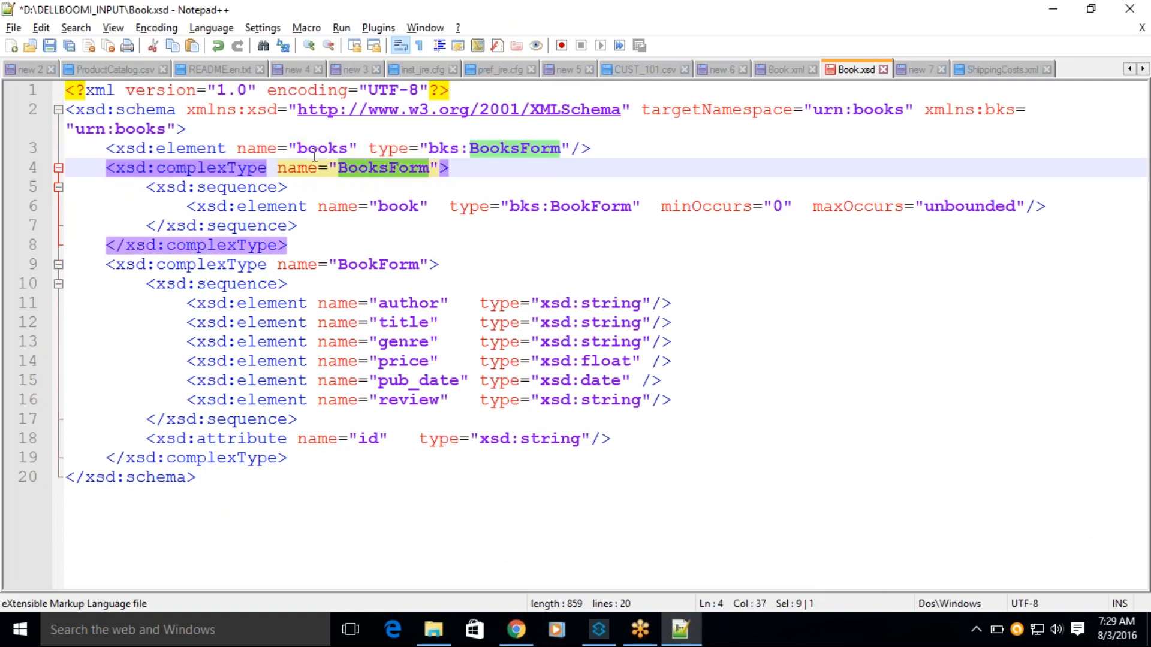
{"action": "double_click", "coordinate": [314, 149]}
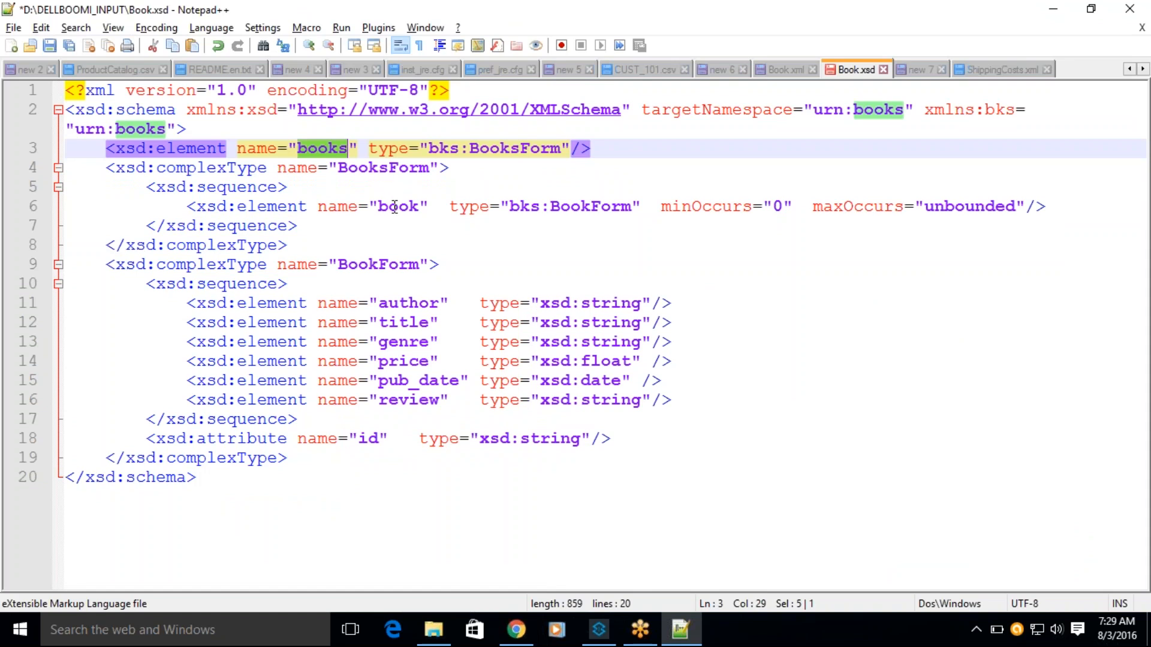
{"action": "left_click_drag", "start_coordinate": [359, 168], "coordinate": [492, 209]}
{"action": "left_click_drag", "start_coordinate": [522, 265], "coordinate": [557, 245]}
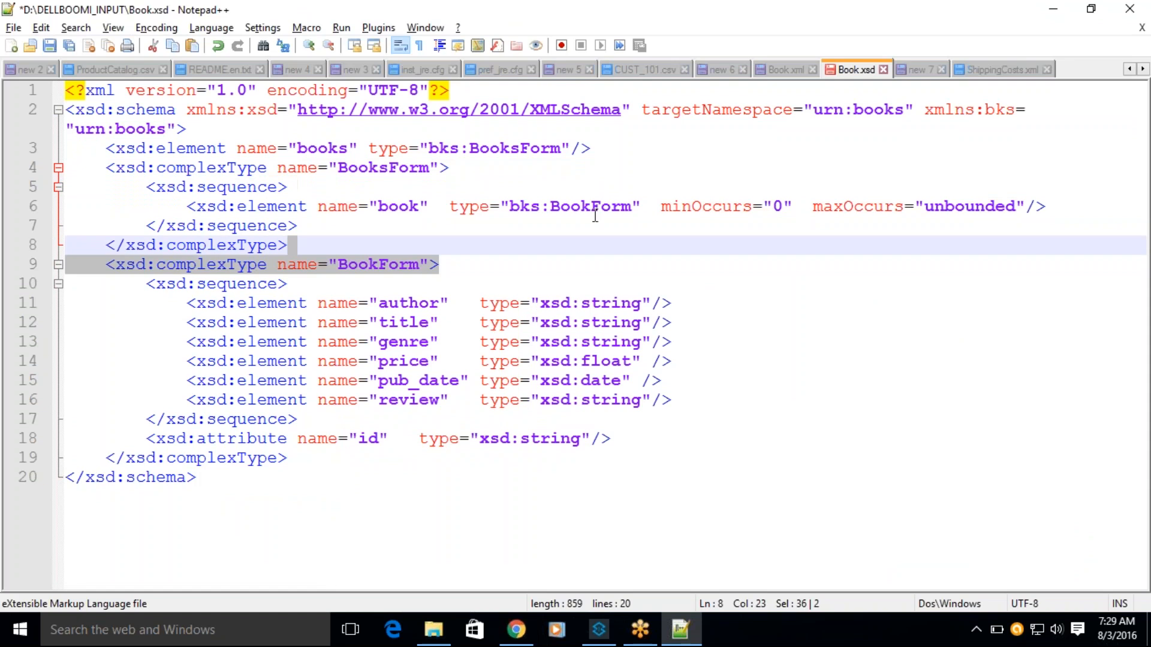
Step: Highlight the bks:BooksForm type attribute again, then the books name and both occurrences of BooksForm
{"action": "left_click_drag", "start_coordinate": [370, 148], "coordinate": [571, 148]}
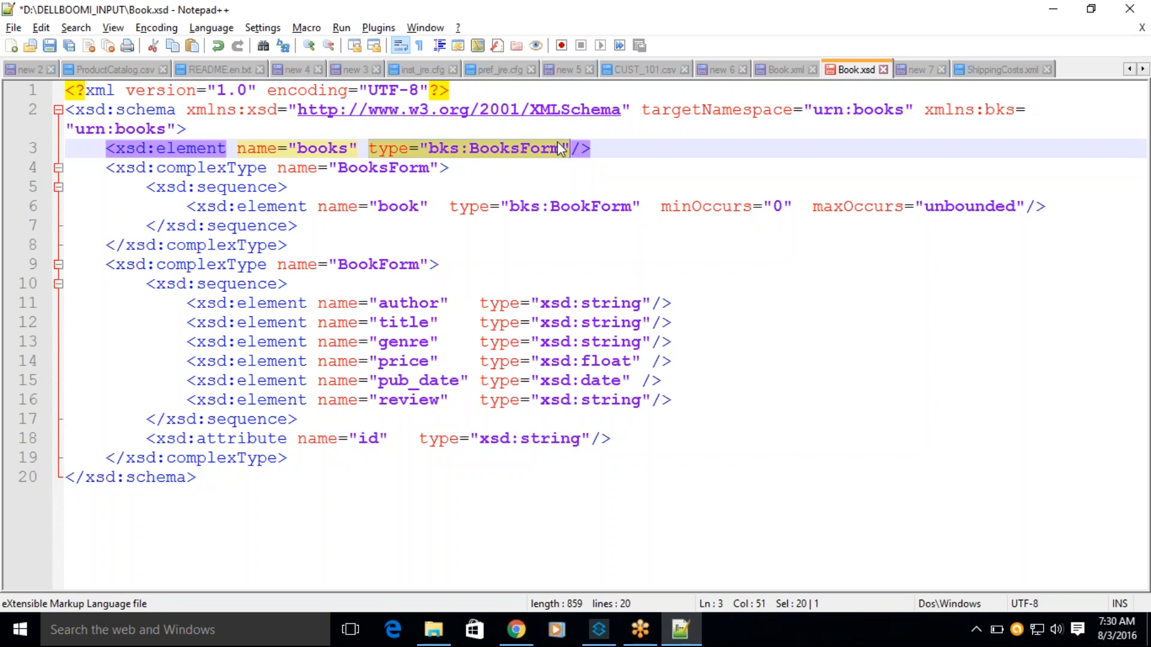
{"action": "left_click", "coordinate": [367, 225]}
{"action": "double_click", "coordinate": [319, 148]}
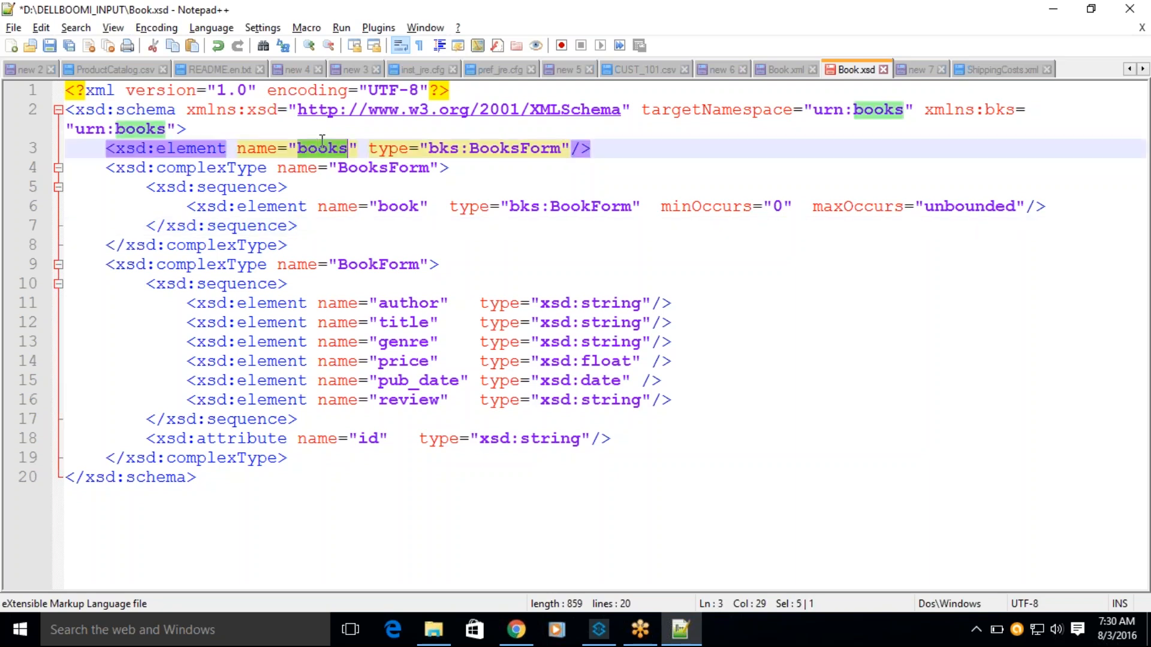
{"action": "double_click", "coordinate": [499, 148]}
{"action": "double_click", "coordinate": [406, 174]}
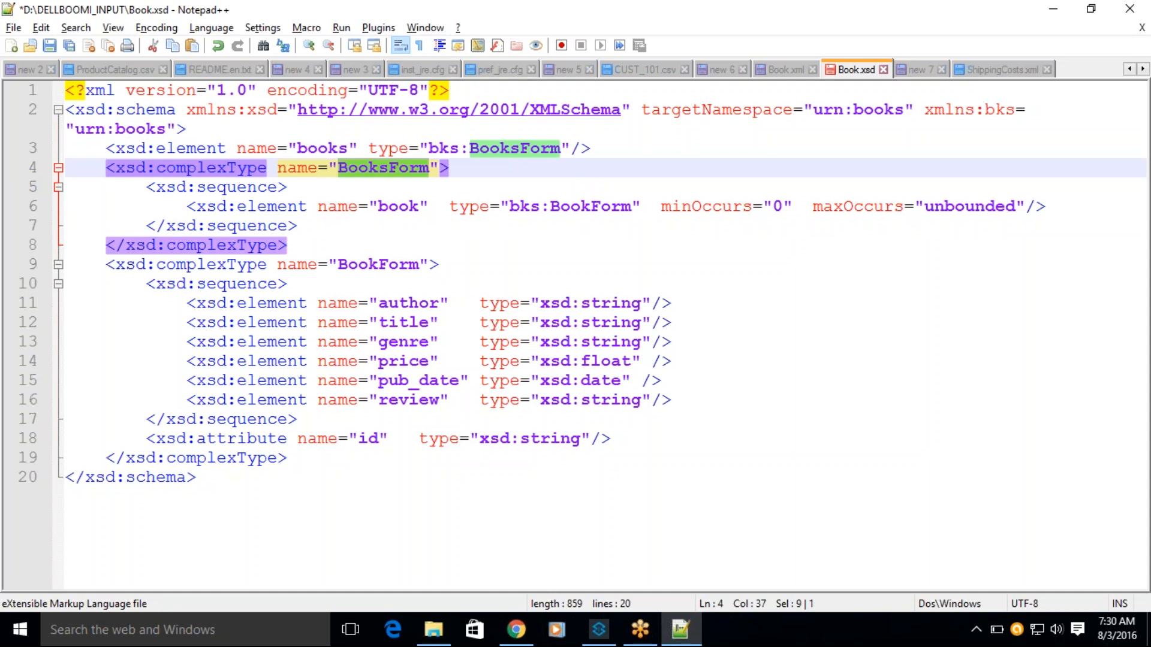
Step: Inspect the book element on line 6 and highlight its maxOccurs value unbounded
{"action": "left_click", "coordinate": [379, 207]}
{"action": "double_click", "coordinate": [398, 207]}
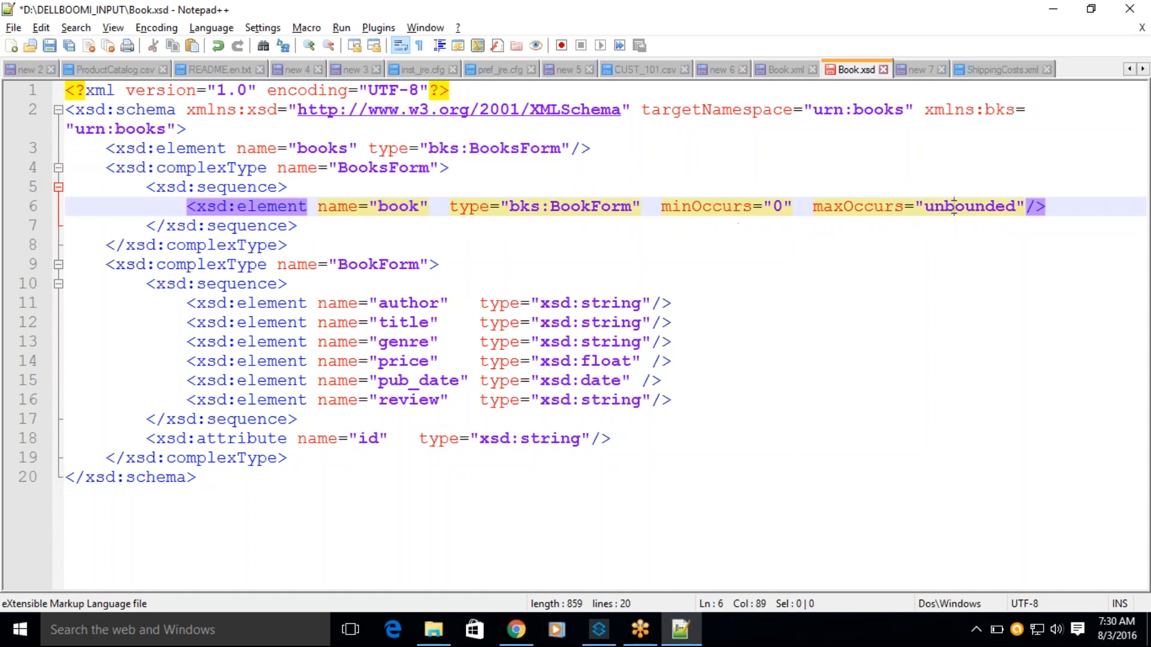
{"action": "double_click", "coordinate": [933, 207]}
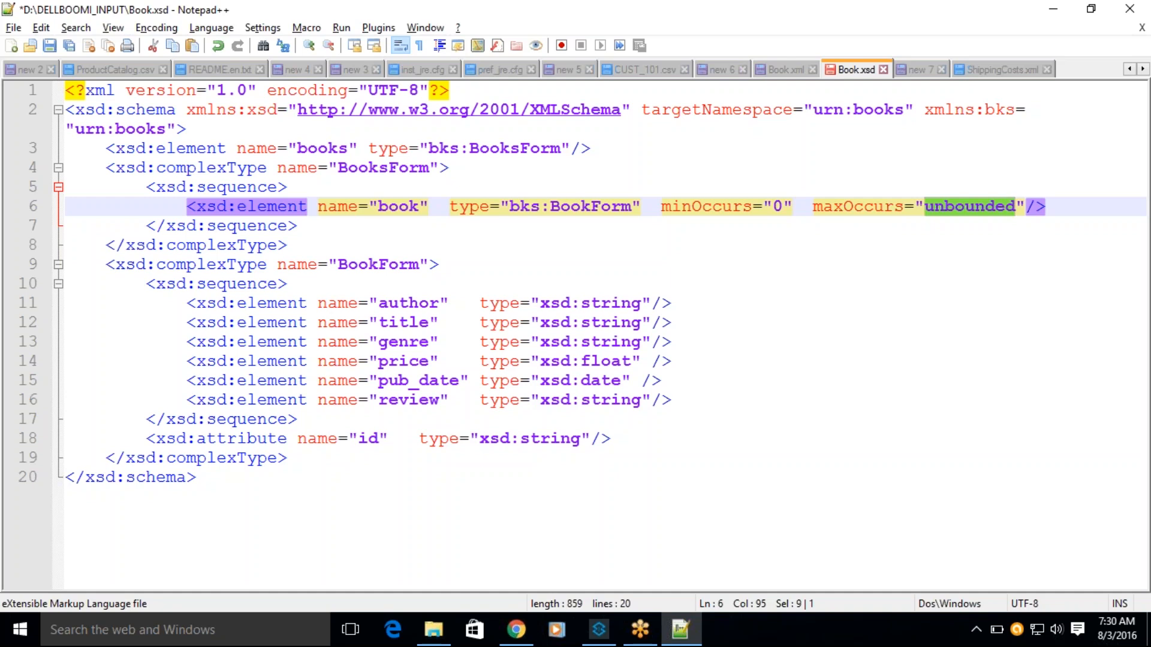
Step: Switch to Book.xml and highlight both book records, the root books tag and the first book tag
{"action": "left_click", "coordinate": [788, 63]}
{"action": "double_click", "coordinate": [136, 128]}
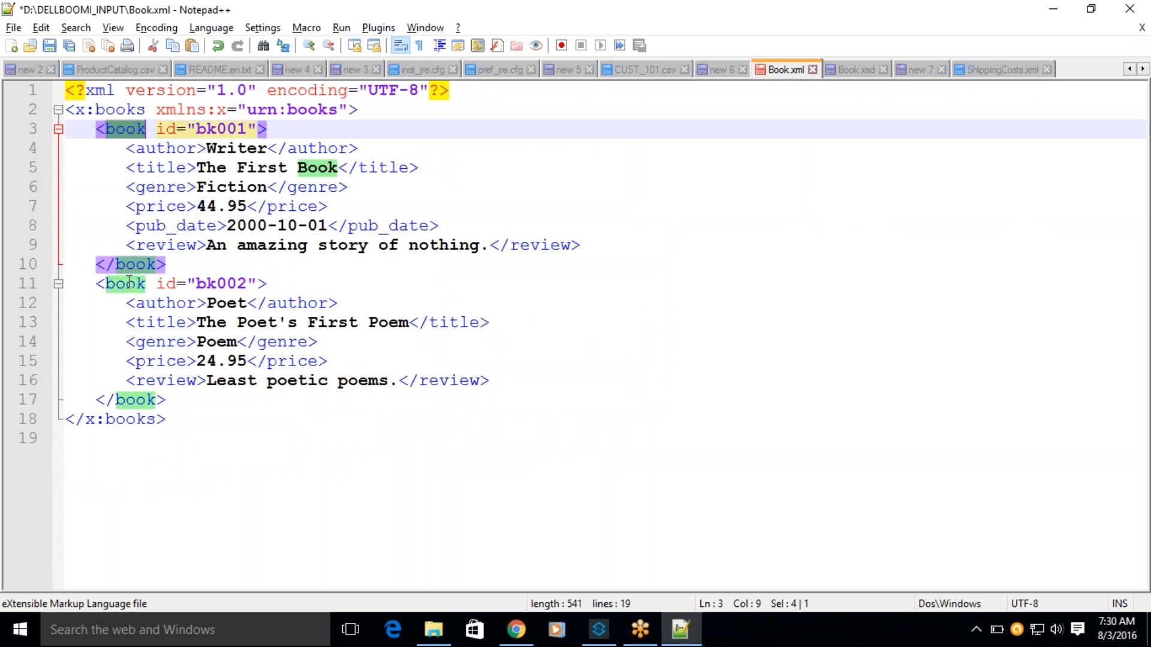
{"action": "left_click_drag", "start_coordinate": [174, 398], "coordinate": [65, 129]}
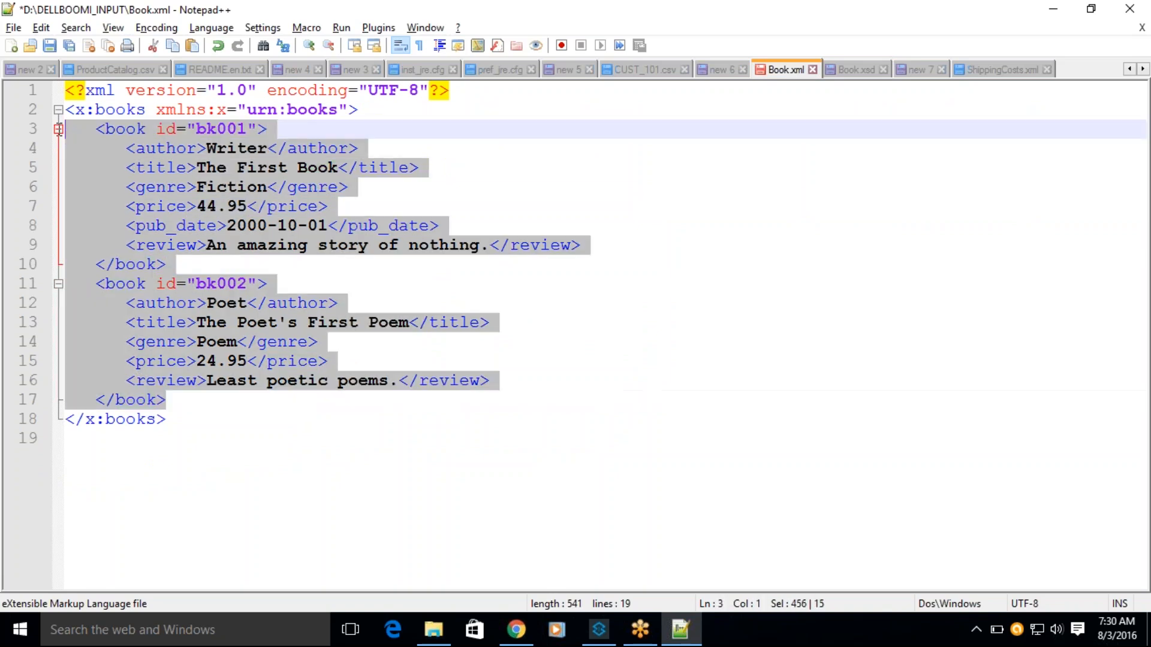
{"action": "double_click", "coordinate": [135, 109]}
{"action": "double_click", "coordinate": [135, 128]}
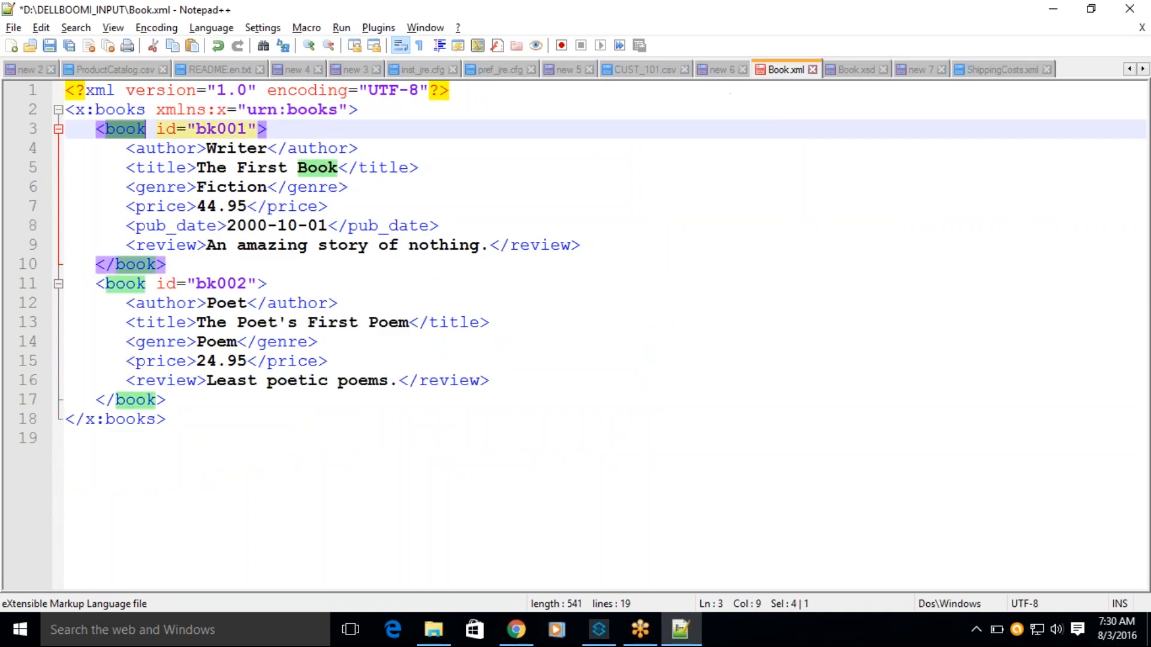
Step: Return to Book.xsd and highlight the element names books and book and the maxOccurs value unbounded
{"action": "left_click", "coordinate": [849, 69]}
{"action": "double_click", "coordinate": [323, 148]}
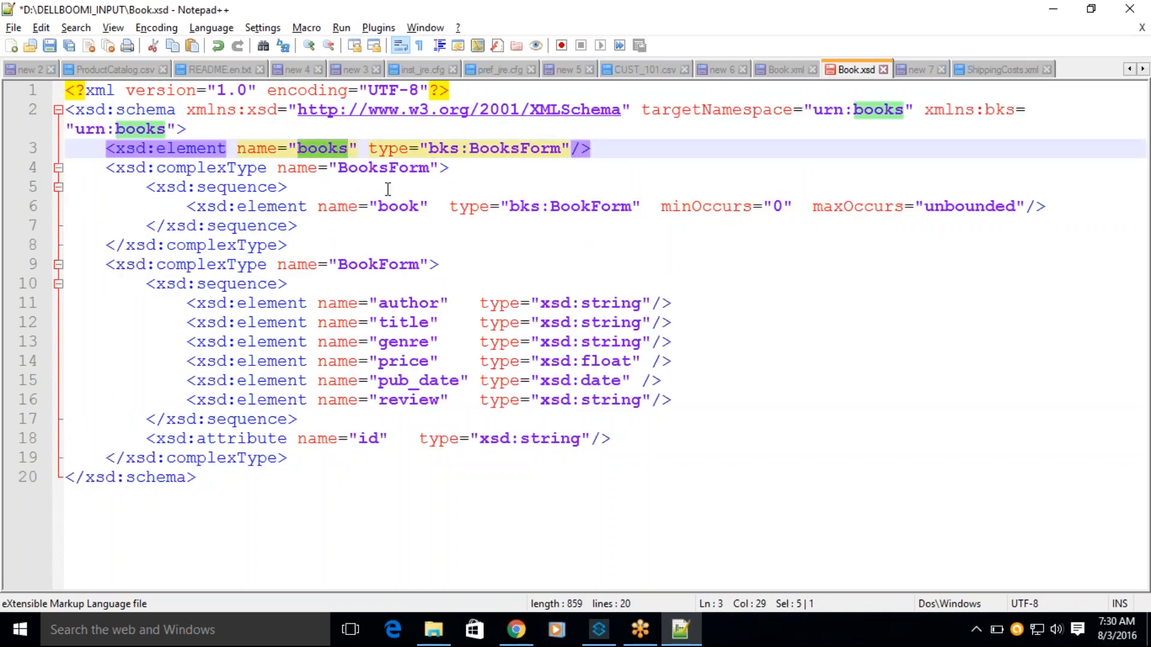
{"action": "double_click", "coordinate": [398, 206]}
{"action": "left_click", "coordinate": [975, 204]}
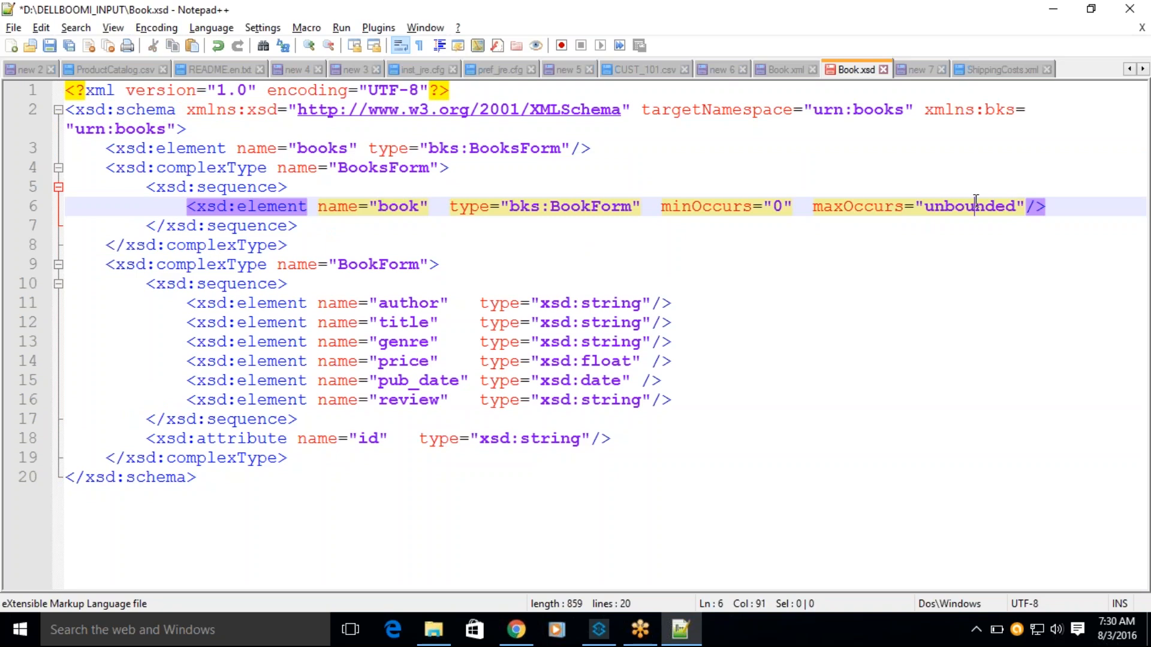
{"action": "double_click", "coordinate": [975, 204]}
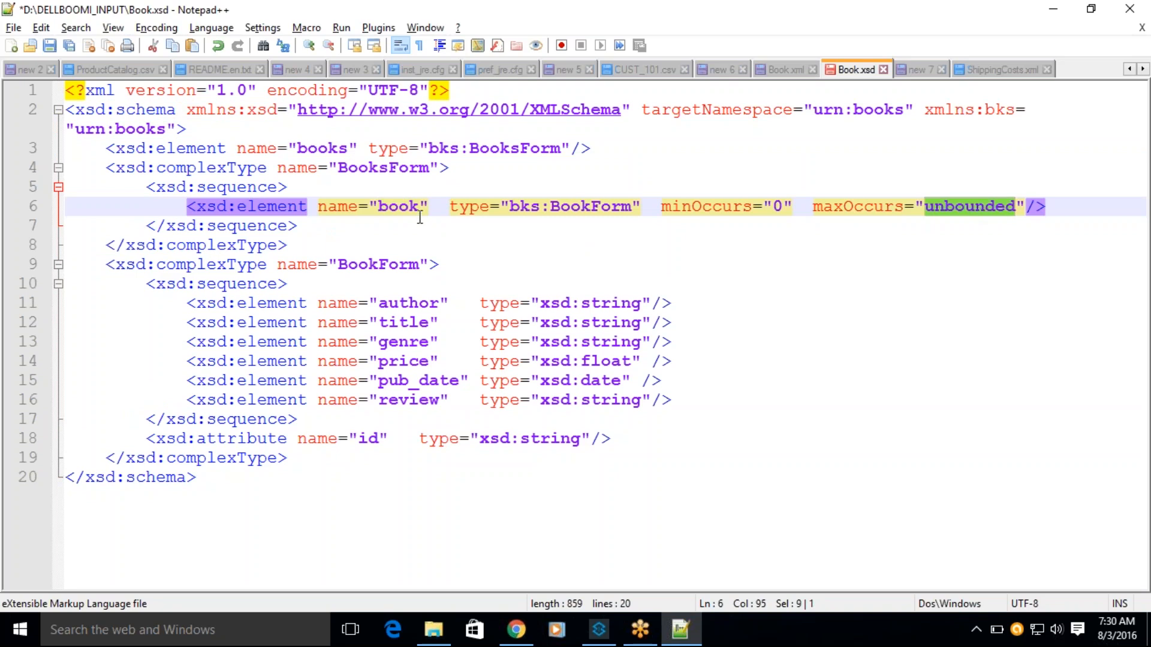
Step: Highlight the book element's BookForm type and inspect the title and price elements in the BookForm definition
{"action": "left_click", "coordinate": [586, 207]}
{"action": "double_click", "coordinate": [586, 206]}
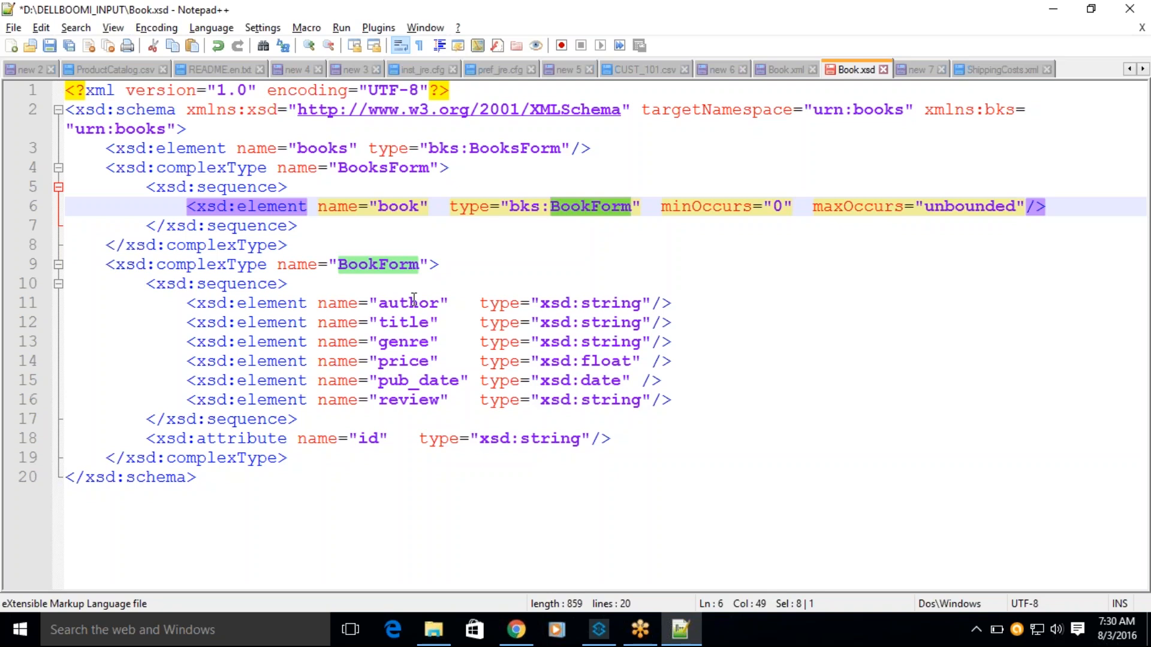
{"action": "left_click", "coordinate": [411, 323]}
{"action": "double_click", "coordinate": [411, 322]}
{"action": "left_click", "coordinate": [426, 363]}
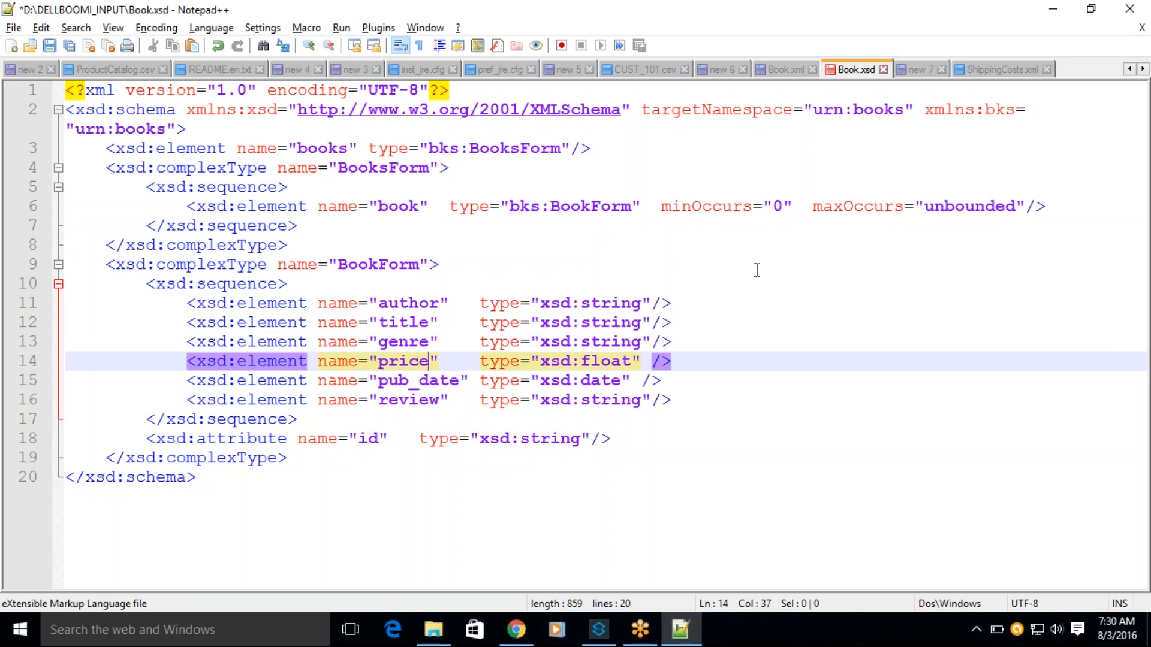
Step: Compare the targetNamespace urn:books in Book.xsd with the xmlns:x value urn:books in Book.xml
{"action": "left_click_drag", "start_coordinate": [652, 110], "coordinate": [783, 110]}
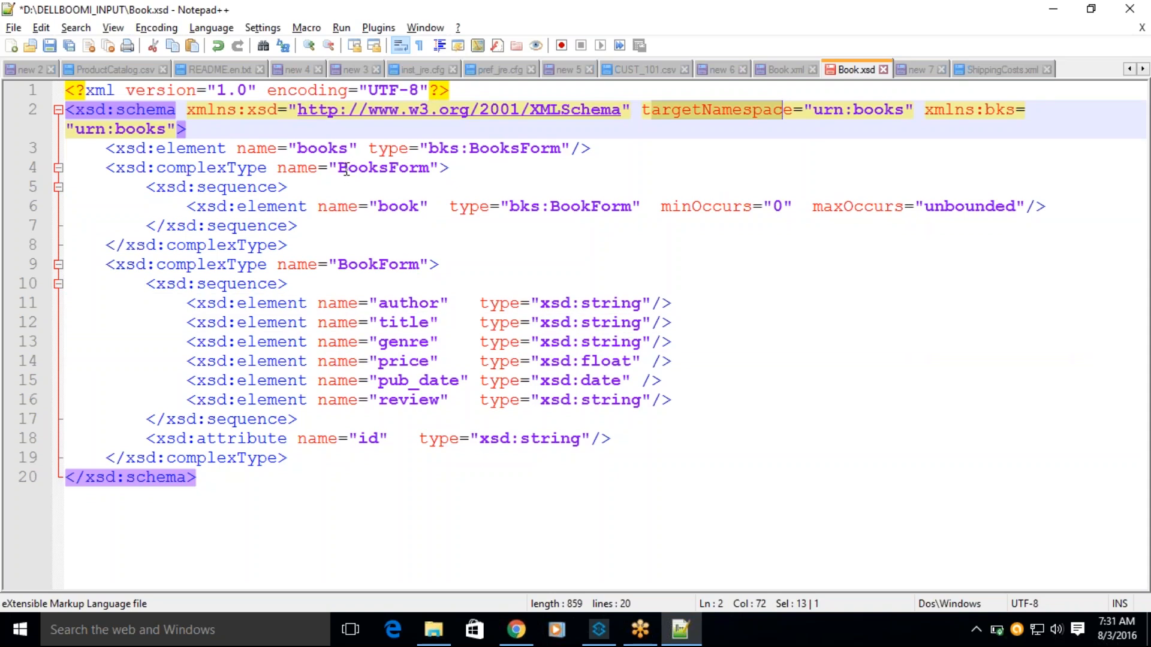
{"action": "left_click_drag", "start_coordinate": [814, 109], "coordinate": [903, 109]}
{"action": "left_click", "coordinate": [782, 69]}
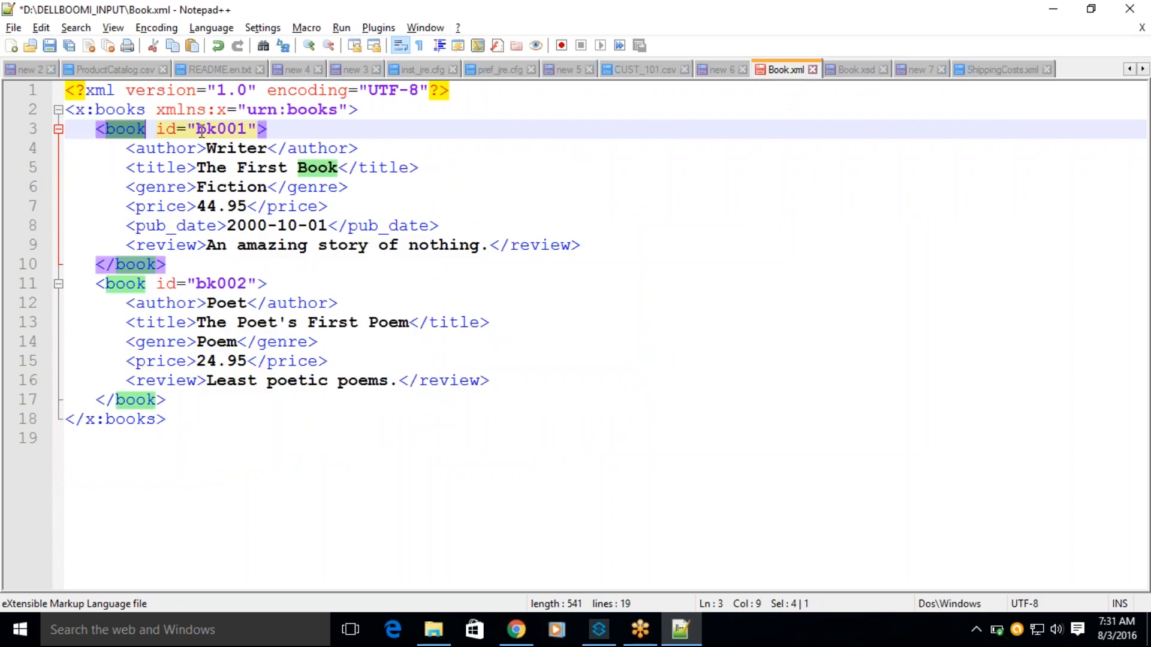
{"action": "left_click_drag", "start_coordinate": [247, 109], "coordinate": [340, 109]}
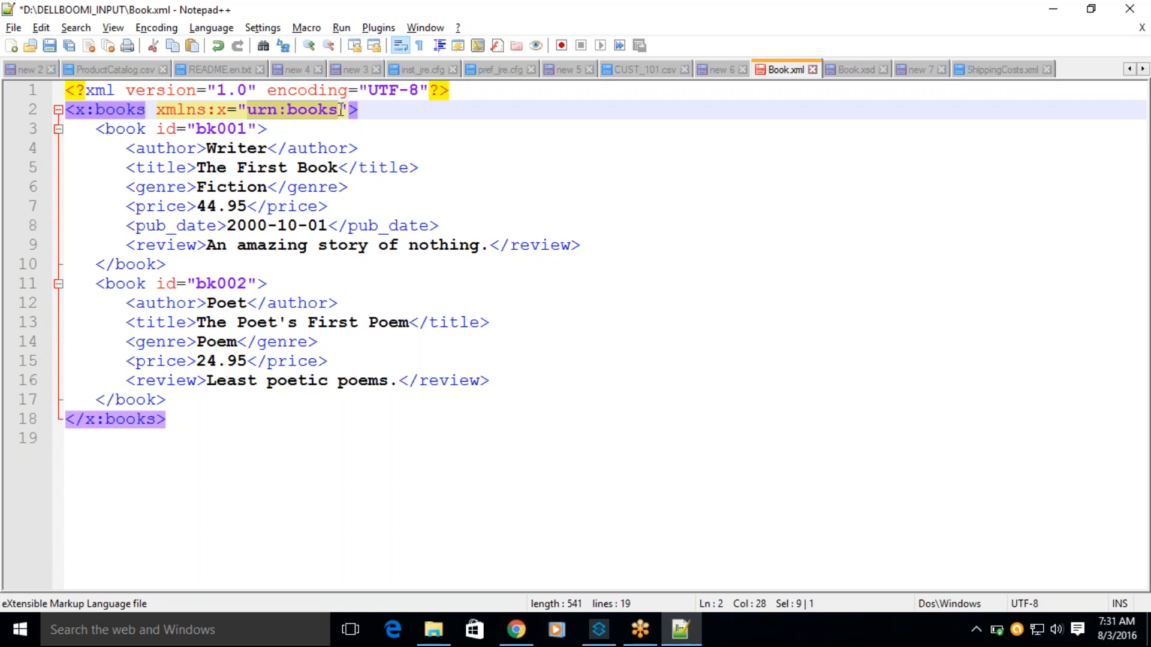
Step: Highlight the first book tag and its genre tag in Book.xml
{"action": "left_click", "coordinate": [106, 141]}
{"action": "double_click", "coordinate": [120, 131]}
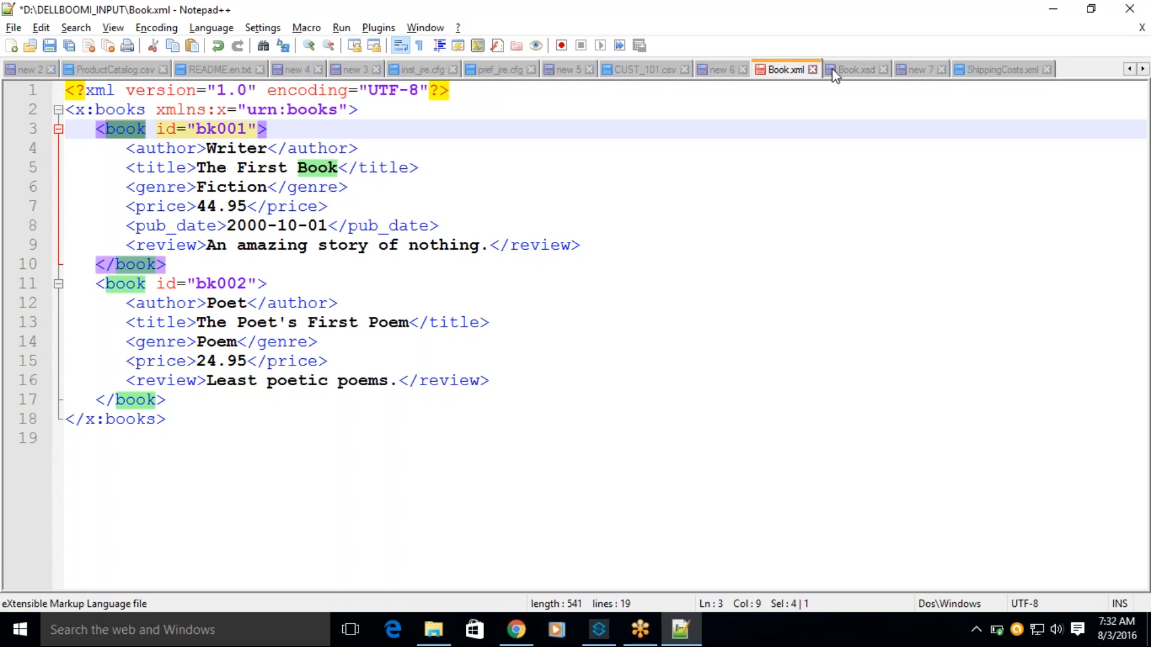
{"action": "left_click", "coordinate": [177, 187]}
{"action": "double_click", "coordinate": [177, 187]}
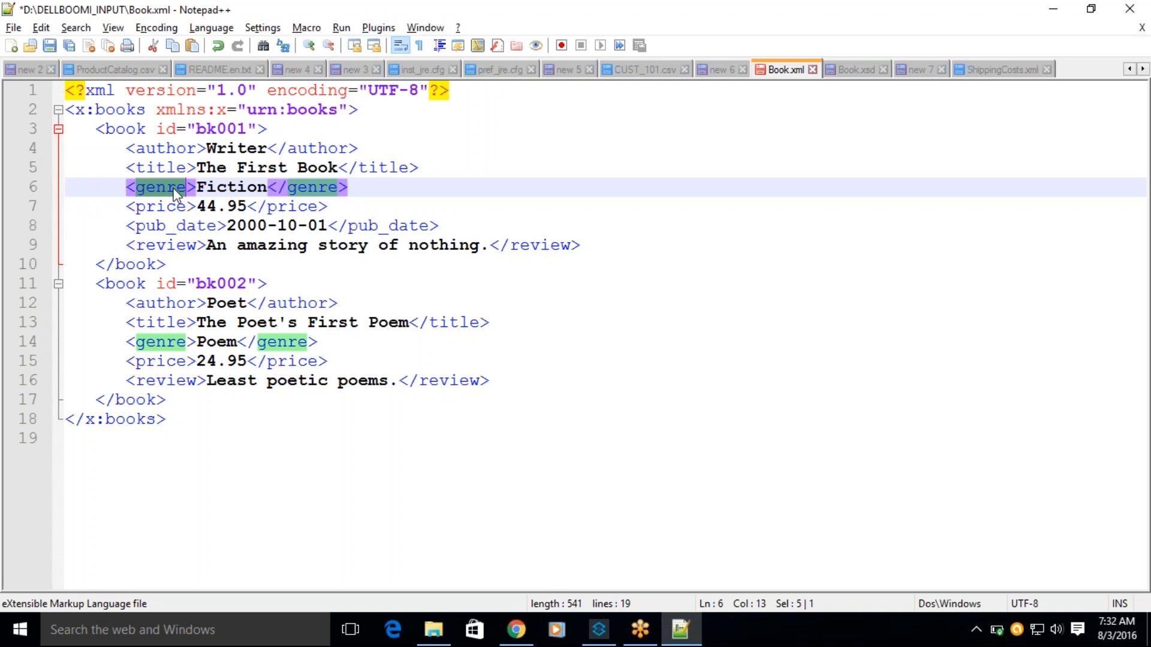
Step: Switch to Boomi AtomSphere in Chrome and enter "Book XML profile" as the new XML profile component's name
{"action": "left_click", "coordinate": [517, 630]}
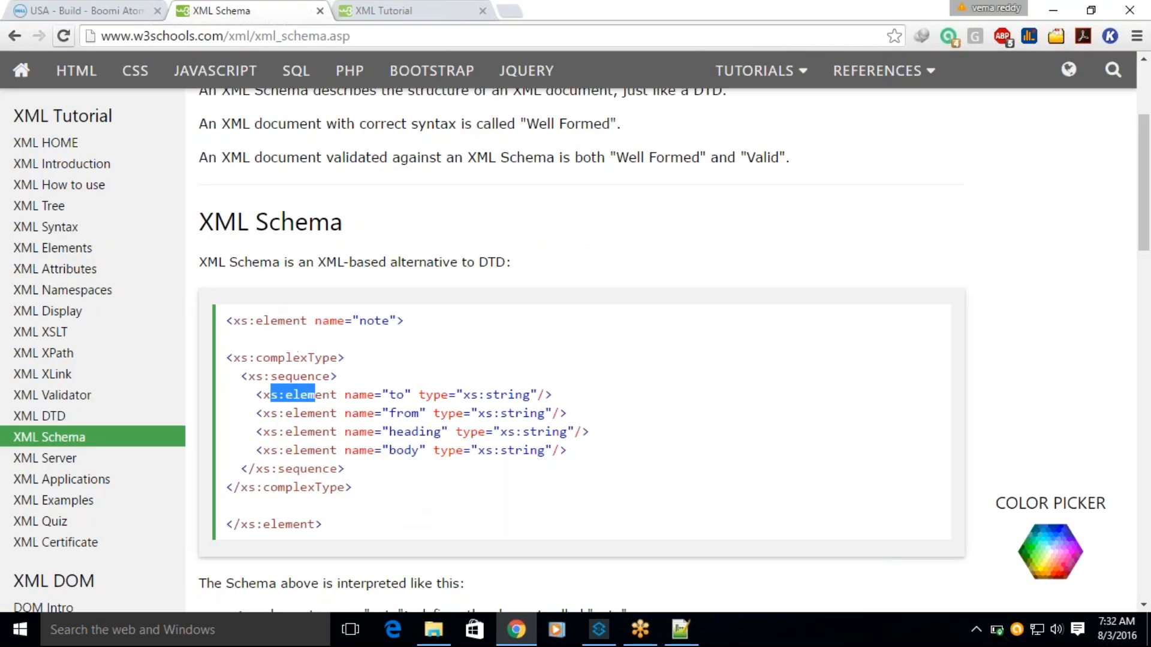
{"action": "left_click", "coordinate": [98, 13]}
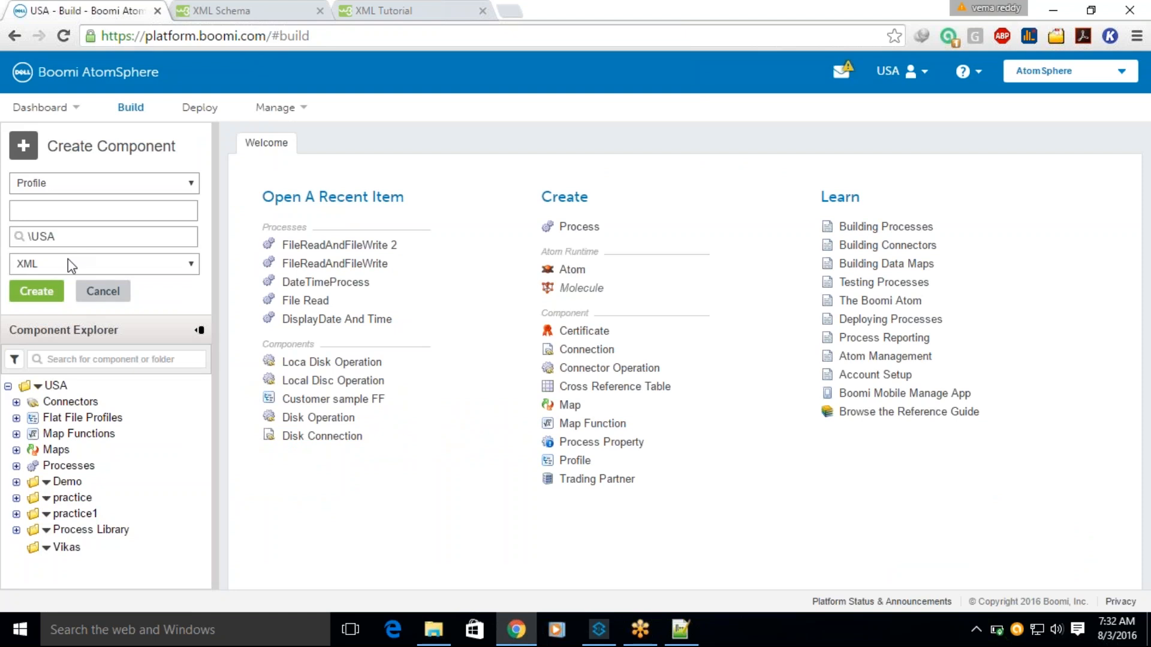
{"action": "left_click", "coordinate": [39, 206]}
{"action": "type", "text": "Book XML profile"}
Step: Return from the W3Schools XML Schema page through the browsing history to the Google results for "xsd tutorial"
{"action": "left_click", "coordinate": [225, 12]}
{"action": "scroll", "coordinate": [265, 226], "scroll_direction": "up", "scroll_amount": 4}
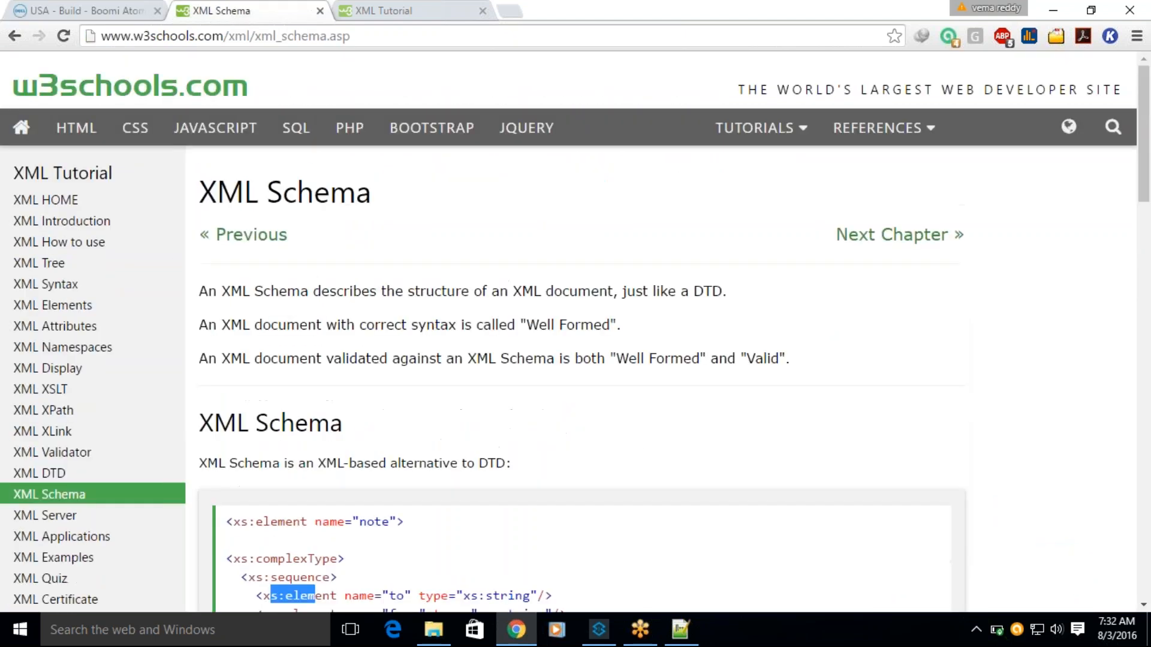
{"action": "left_click", "coordinate": [8, 42]}
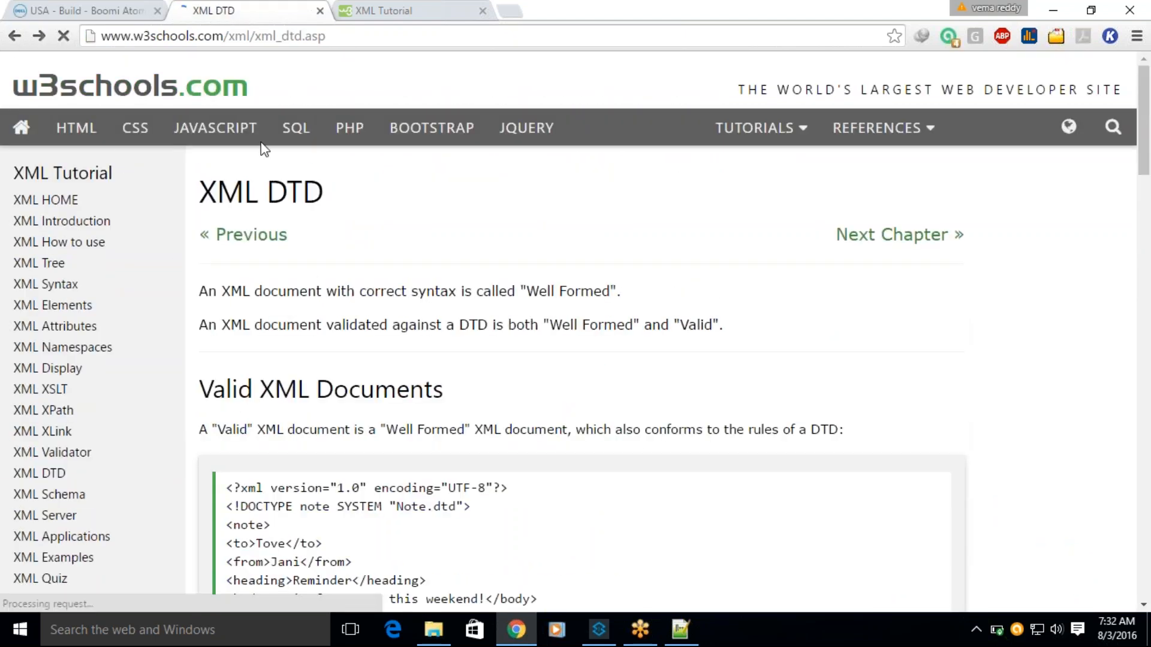
{"action": "left_click", "coordinate": [15, 37]}
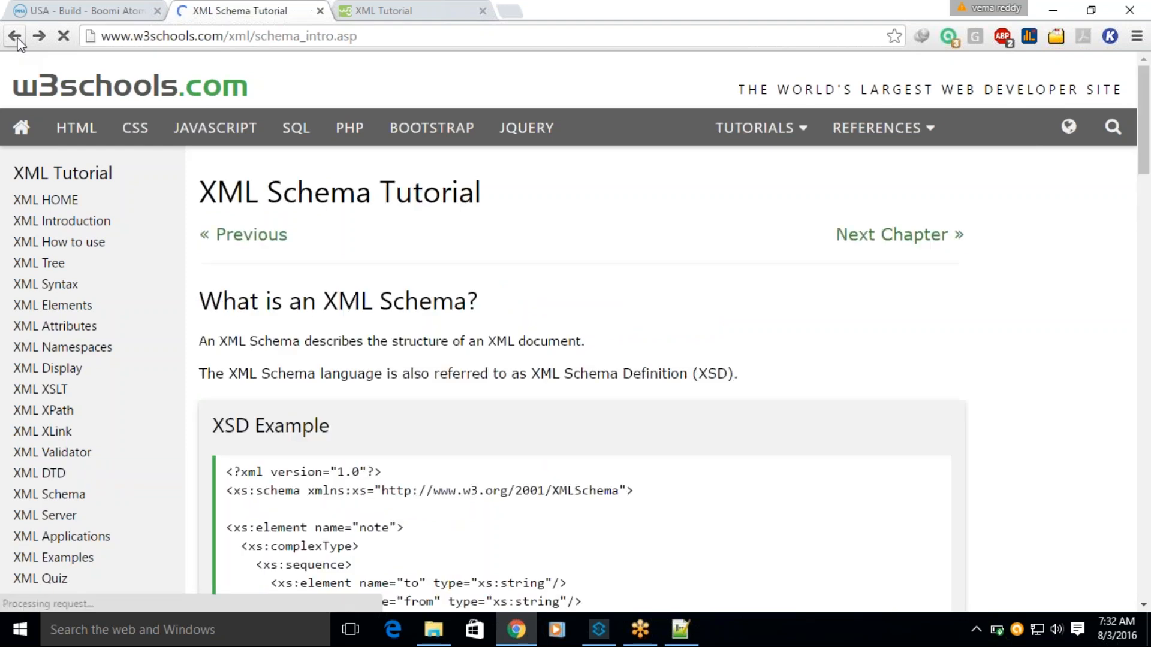
{"action": "left_click", "coordinate": [16, 39]}
{"action": "left_click", "coordinate": [15, 37]}
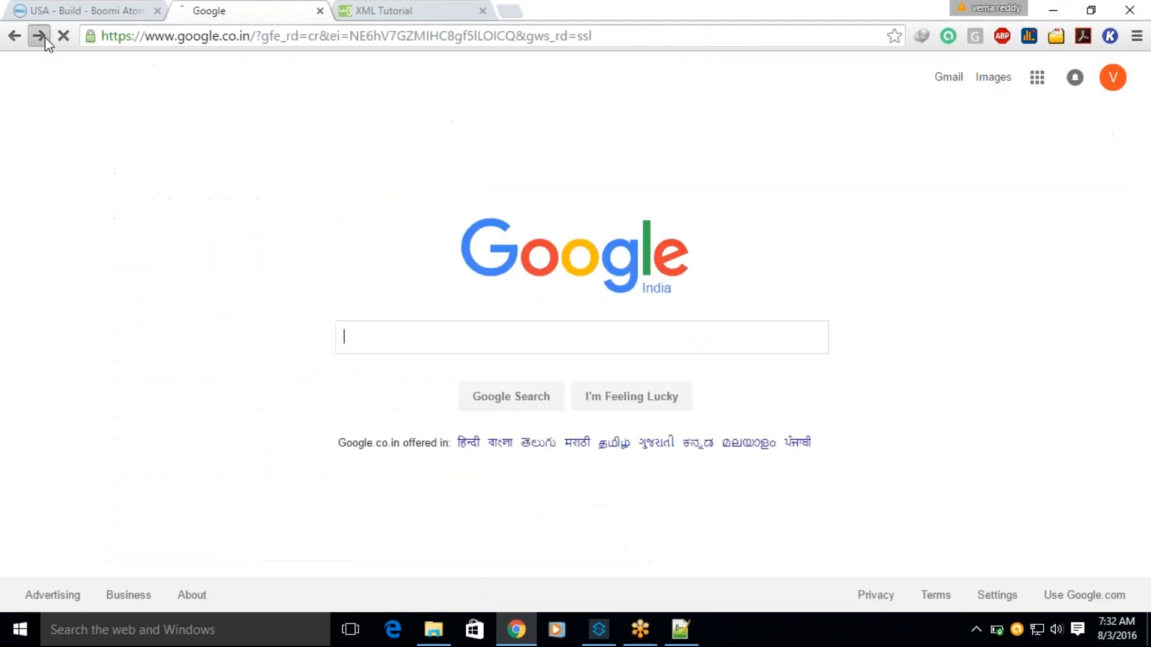
{"action": "left_click", "coordinate": [45, 37]}
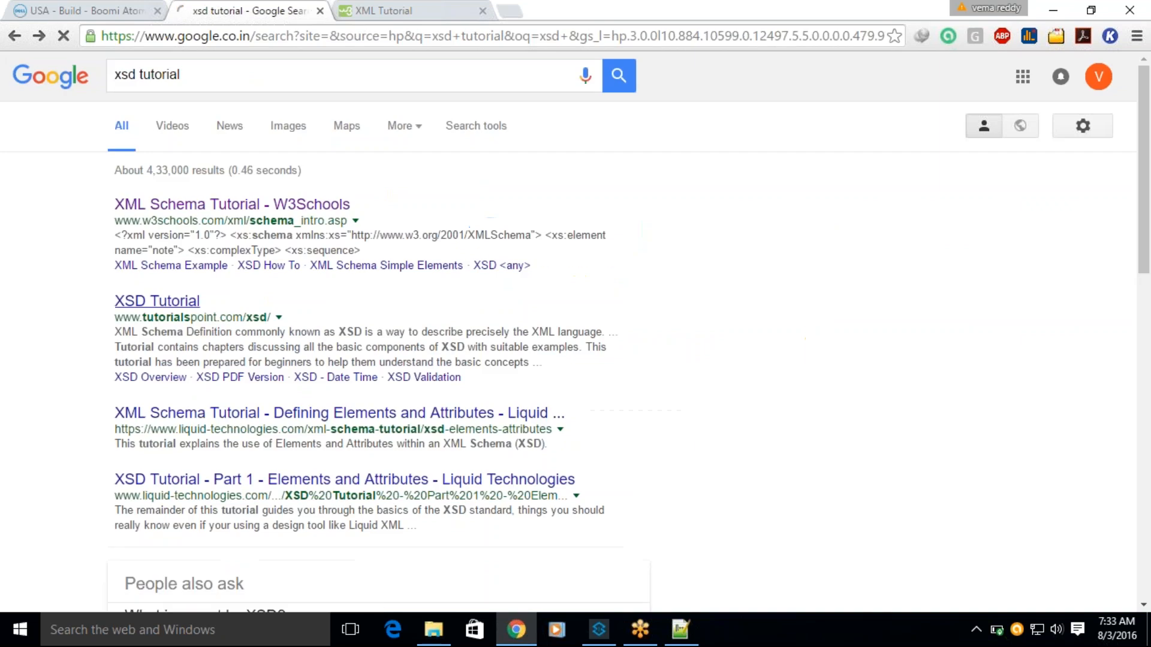
Step: Open the tutorialspoint XSD Tutorial result in a separate browser tab and view its introduction
{"action": "middle_click", "coordinate": [160, 310]}
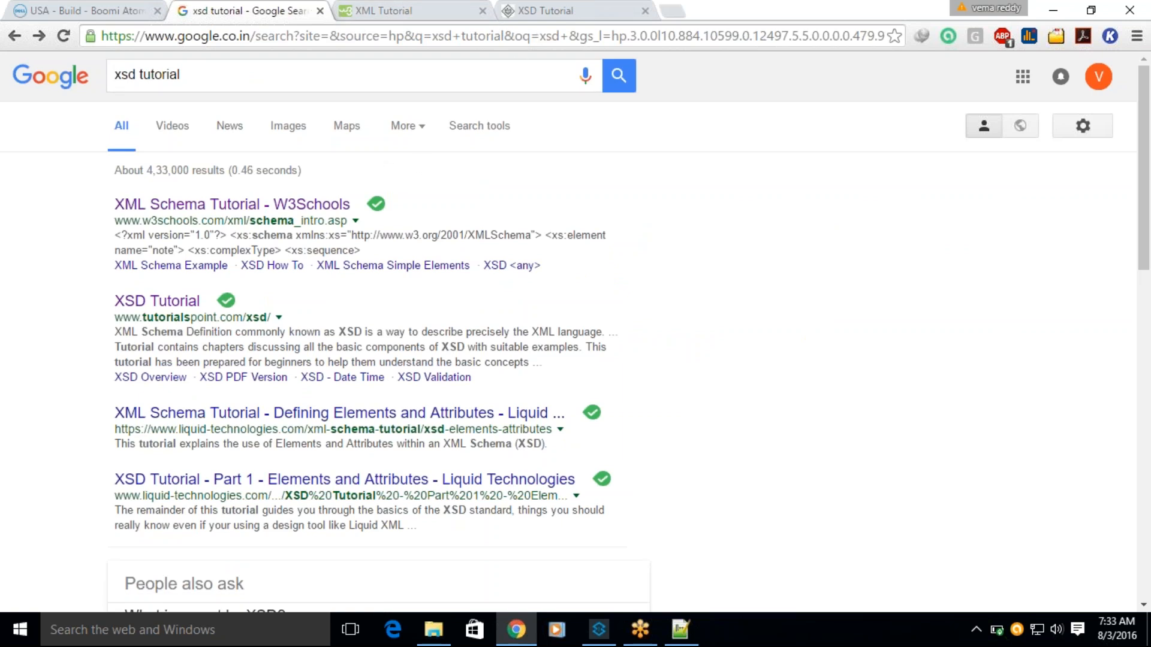
{"action": "left_click", "coordinate": [545, 12]}
{"action": "scroll", "coordinate": [527, 362], "scroll_direction": "down", "scroll_amount": 1}
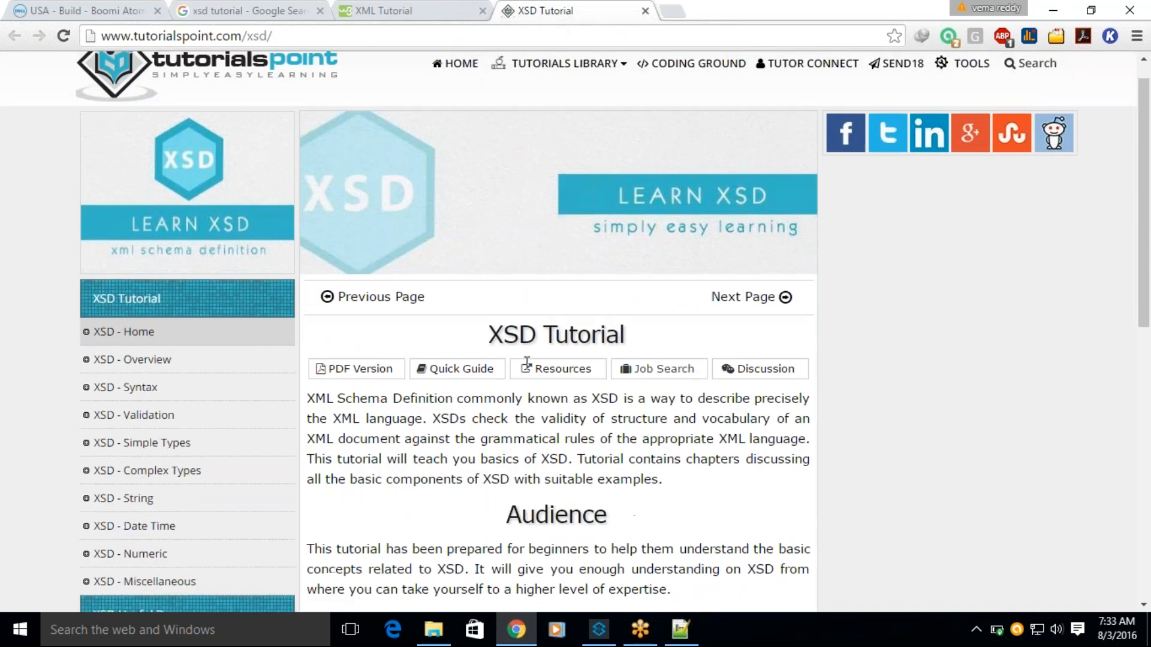
Step: Look through the XSD tutorial's chapter list and its home page on tutorialspoint
{"action": "scroll", "coordinate": [526, 362], "scroll_direction": "down", "scroll_amount": 2}
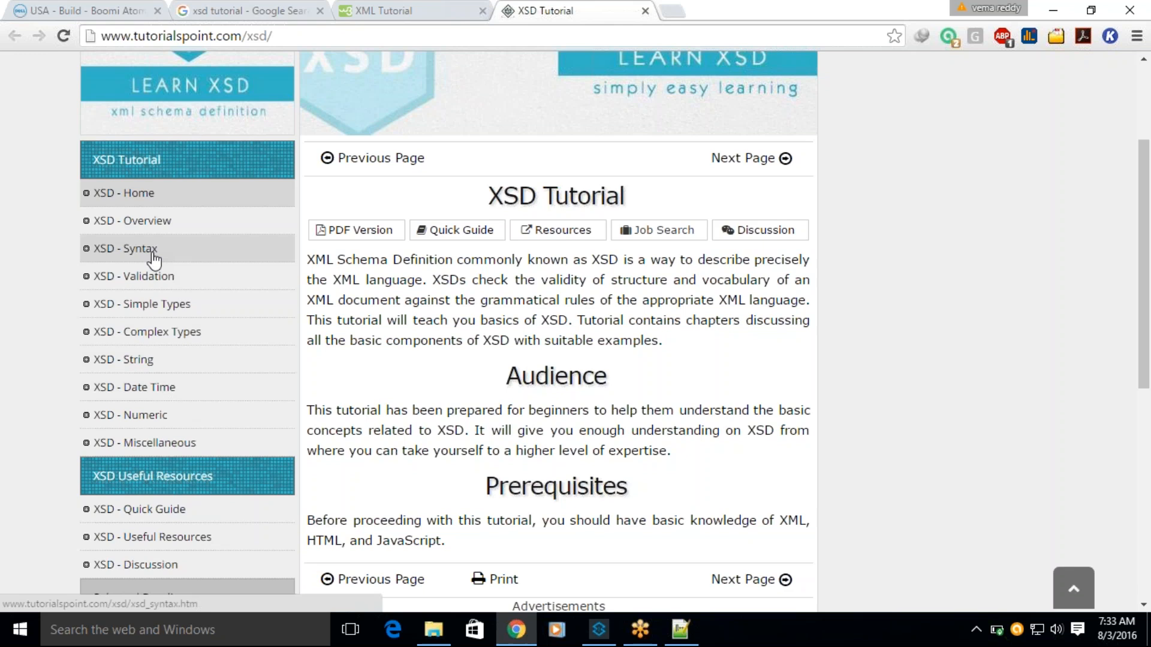
{"action": "scroll", "coordinate": [153, 259], "scroll_direction": "down", "scroll_amount": 2}
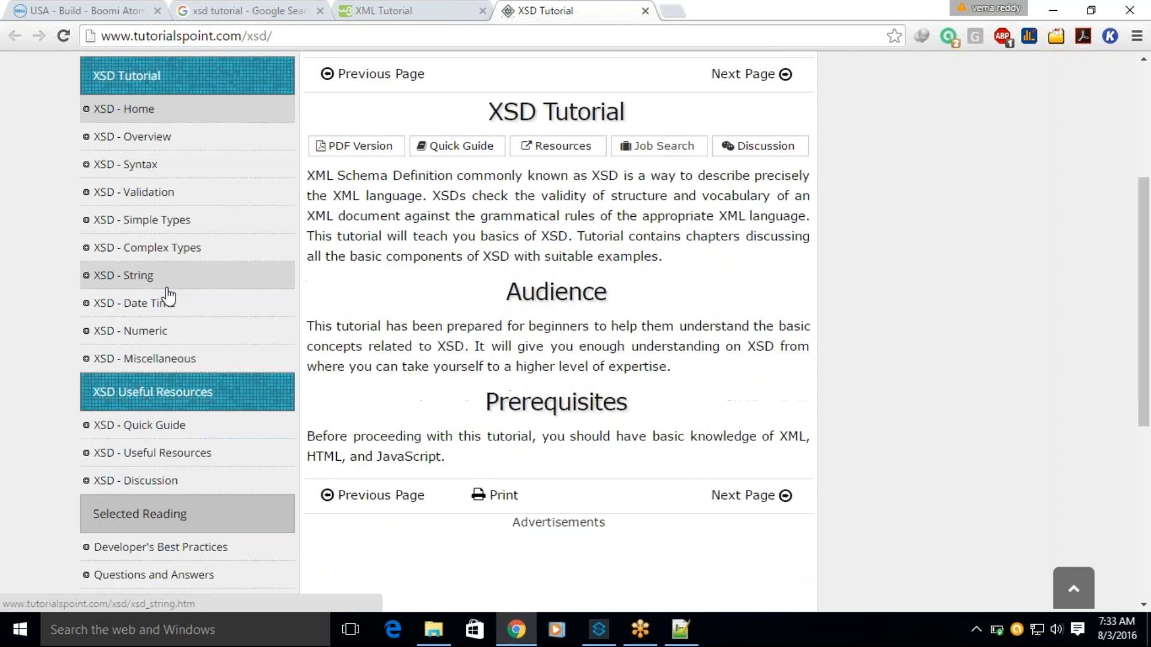
{"action": "scroll", "coordinate": [162, 289], "scroll_direction": "up", "scroll_amount": 3}
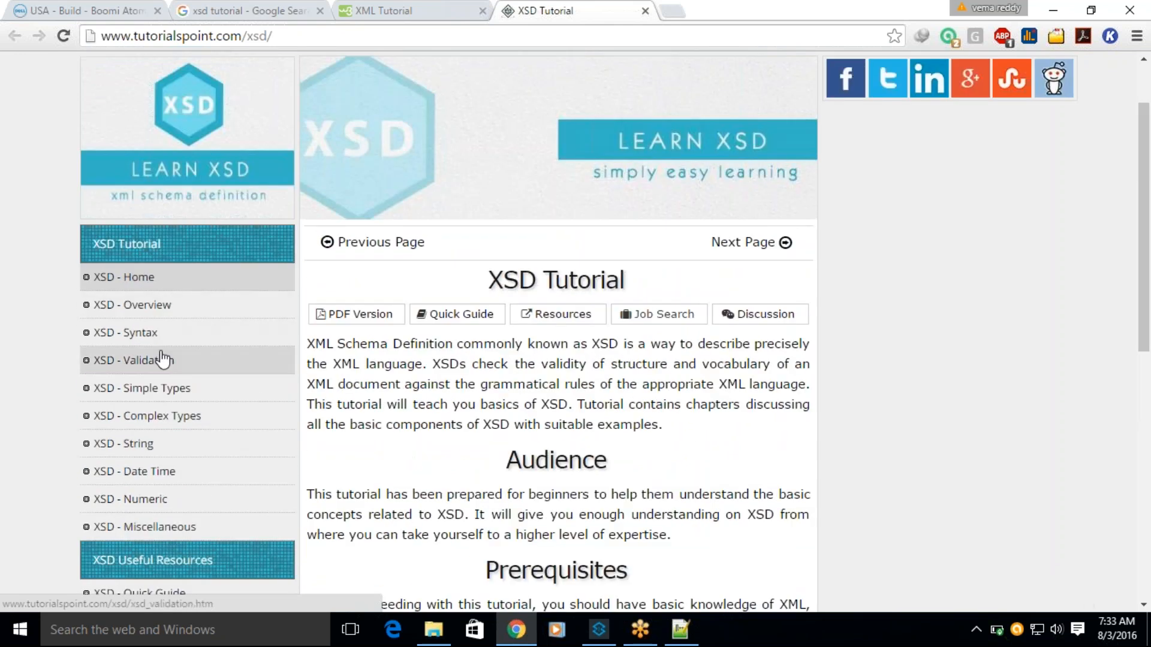
{"action": "left_click", "coordinate": [144, 289]}
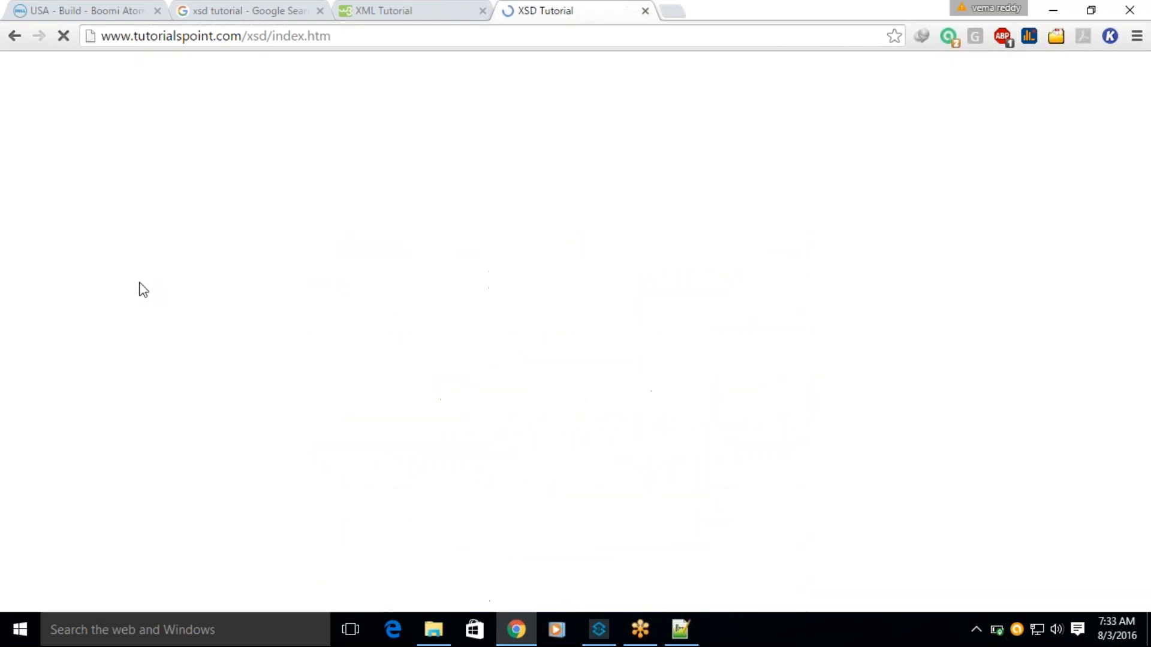
{"action": "scroll", "coordinate": [563, 455], "scroll_direction": "down", "scroll_amount": 5}
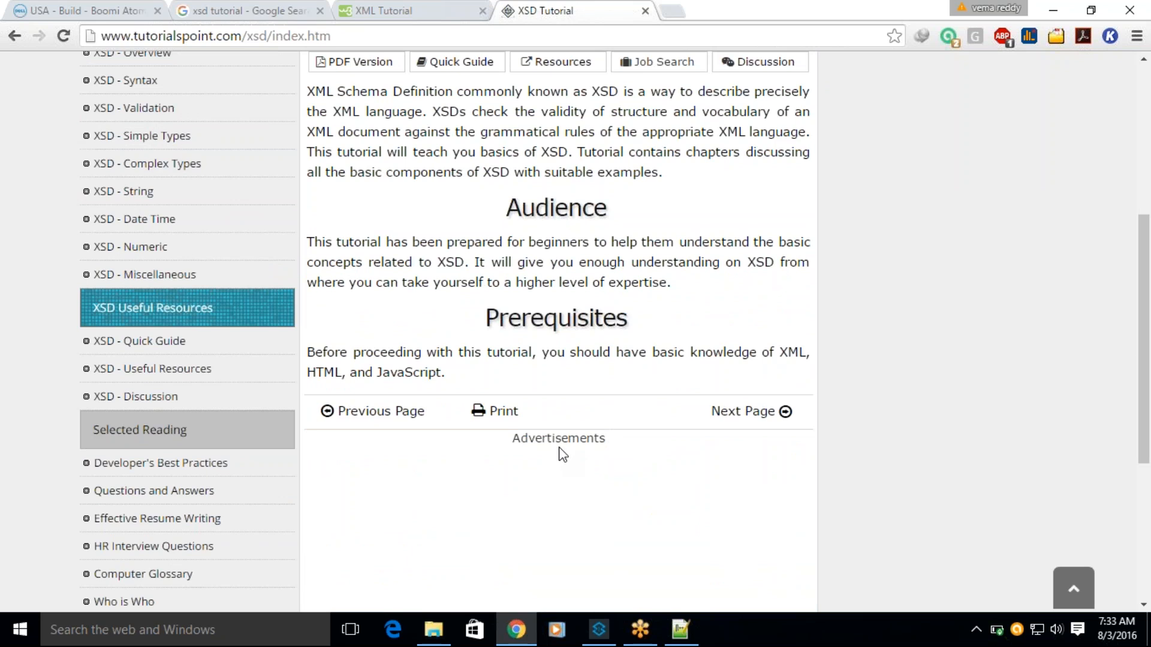
Step: Return to the Boomi AtomSphere page and highlight the component name "Book XML profile"
{"action": "scroll", "coordinate": [562, 455], "scroll_direction": "up", "scroll_amount": 1}
{"action": "left_click", "coordinate": [87, 10]}
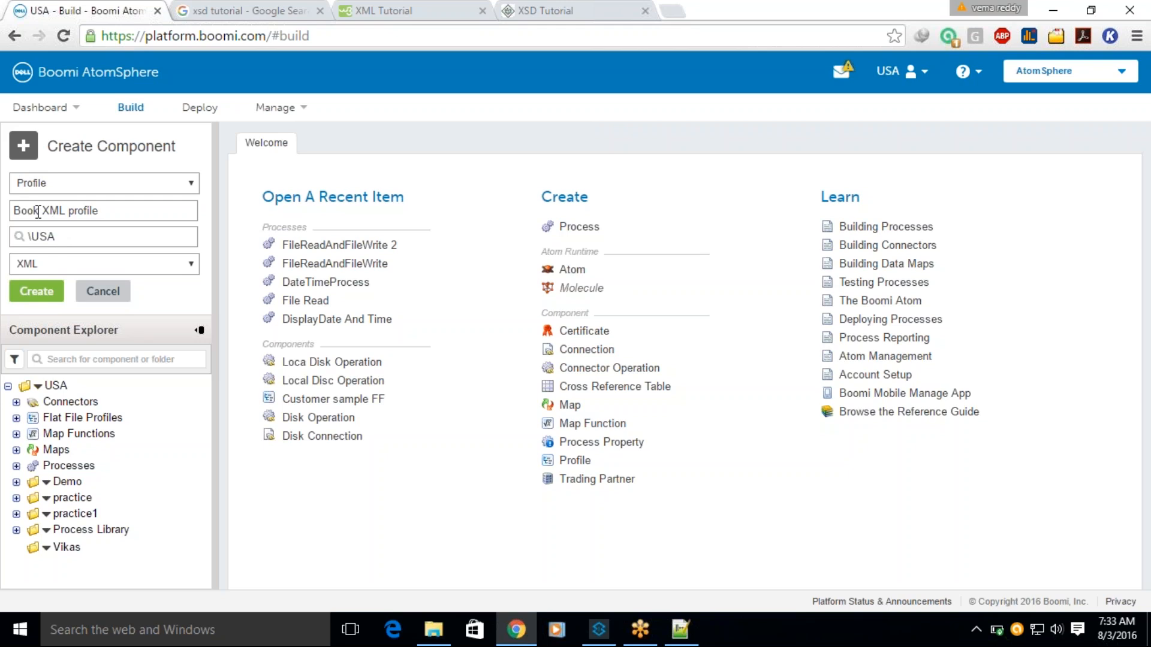
{"action": "left_click_drag", "start_coordinate": [111, 213], "coordinate": [8, 203]}
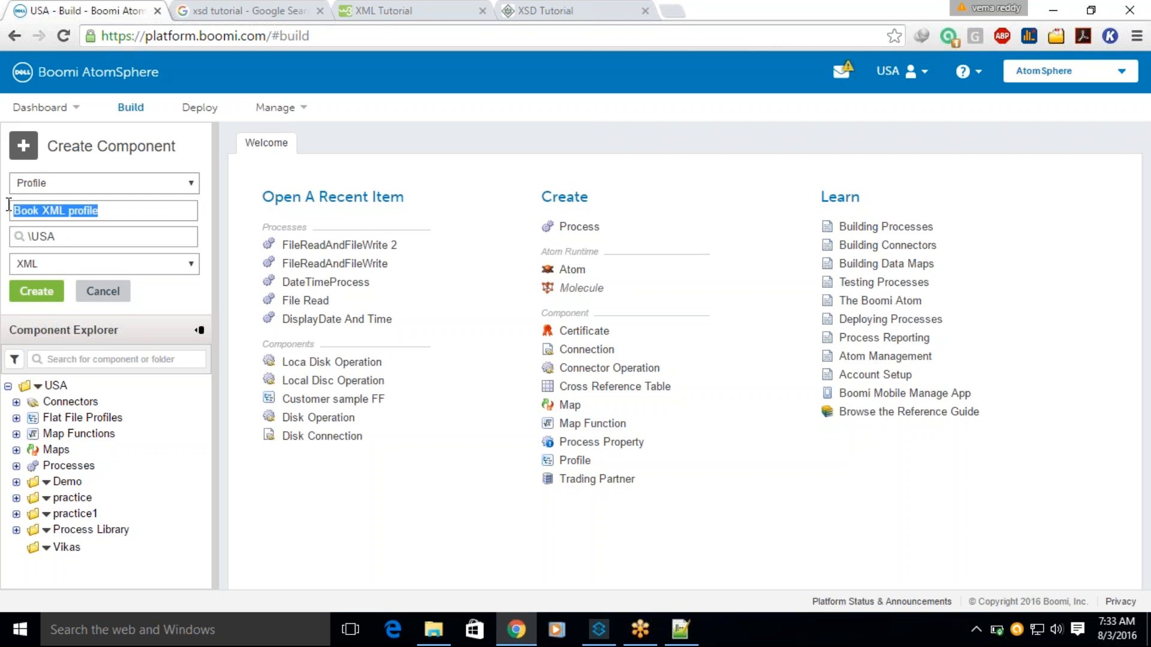
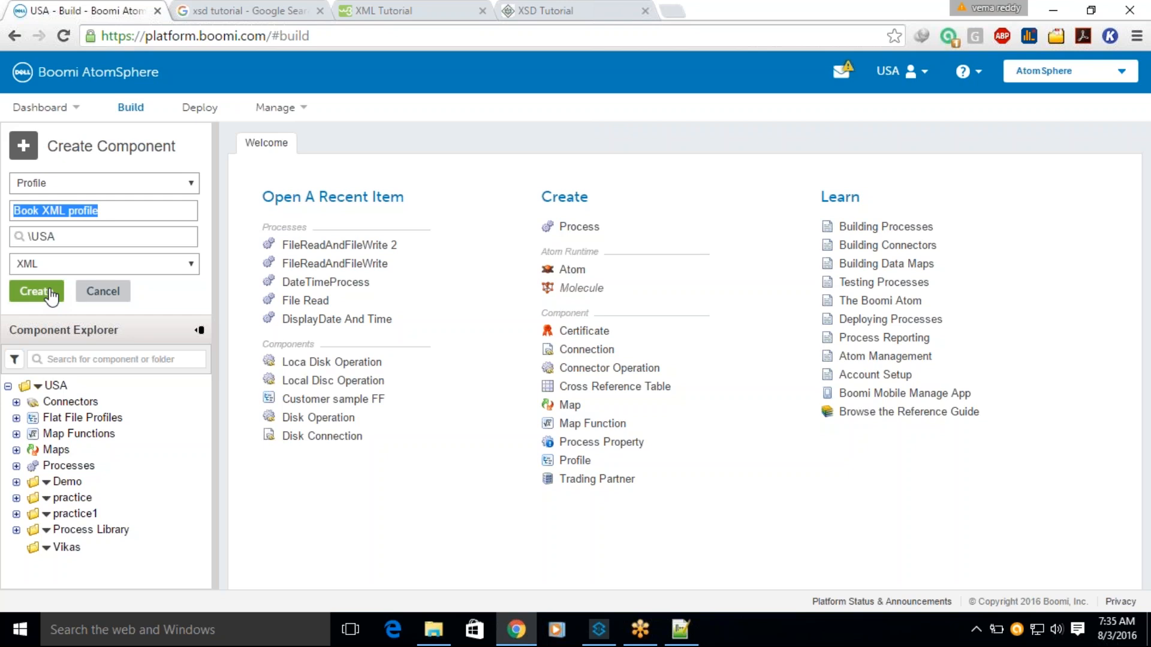
Step: Switch to Notepad++, bring up CUST_101.csv and highlight its first data record
{"action": "left_click", "coordinate": [680, 629]}
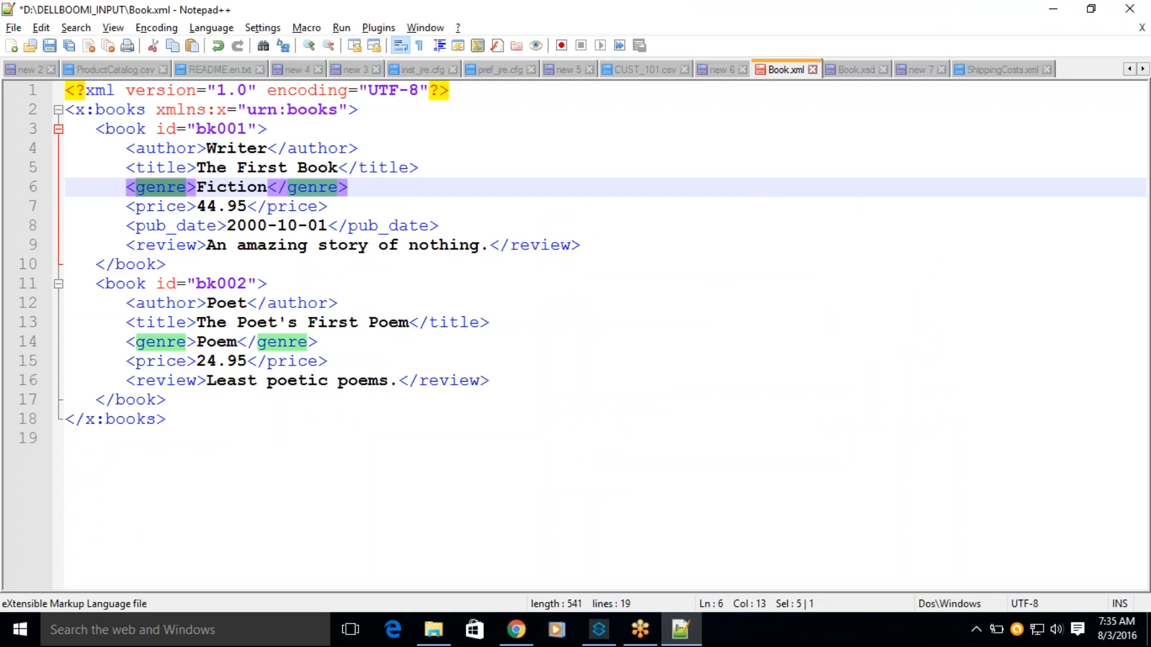
{"action": "left_click", "coordinate": [665, 71]}
{"action": "left_click", "coordinate": [367, 237]}
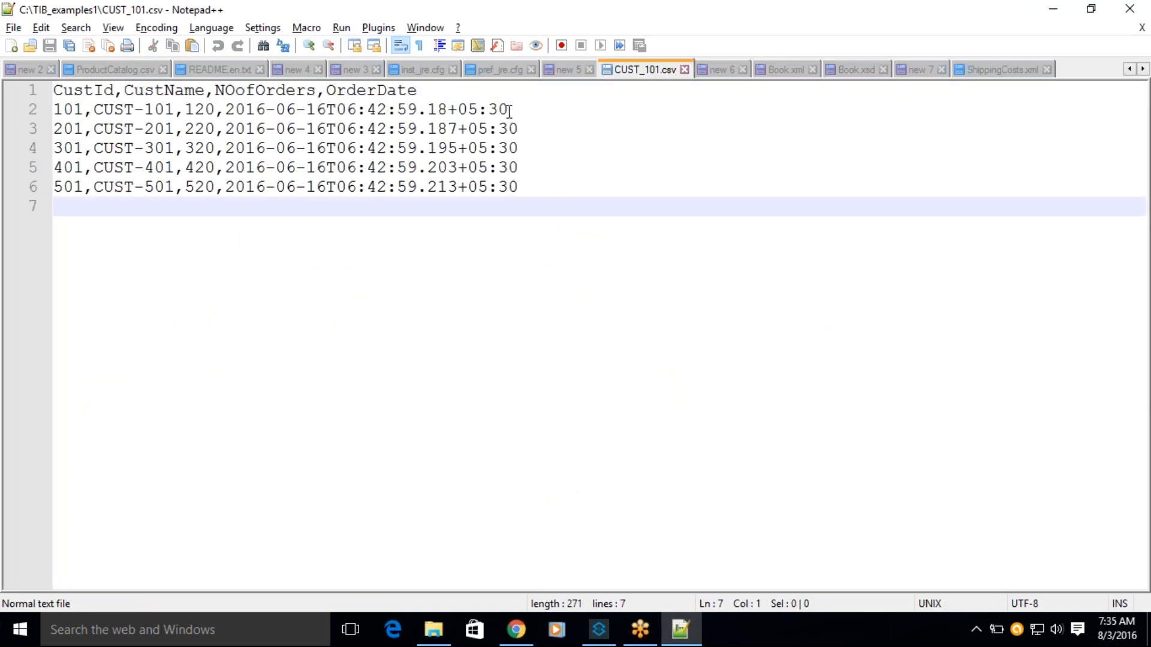
{"action": "left_click_drag", "start_coordinate": [508, 111], "coordinate": [54, 111]}
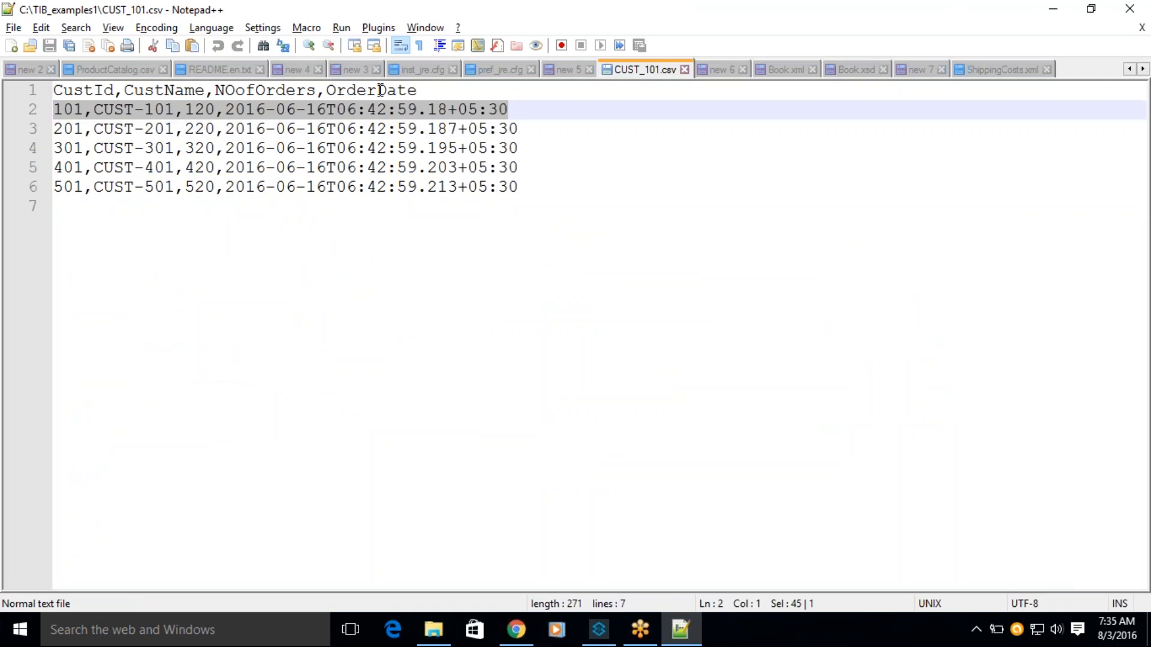
Step: Highlight the column headings from CustId to OrderDate one by one, and then the whole content of CUST_101.csv
{"action": "double_click", "coordinate": [87, 93]}
{"action": "left_click", "coordinate": [168, 94]}
{"action": "double_click", "coordinate": [170, 94]}
{"action": "left_click", "coordinate": [265, 94]}
{"action": "double_click", "coordinate": [365, 93]}
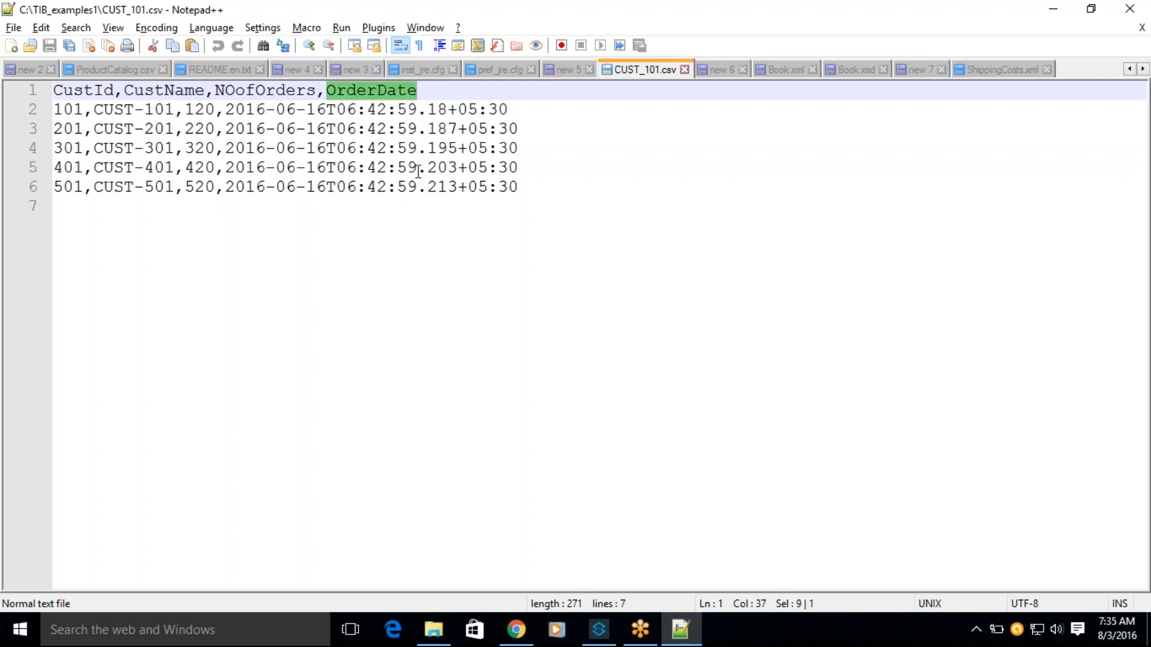
{"action": "left_click_drag", "start_coordinate": [525, 187], "coordinate": [46, 96]}
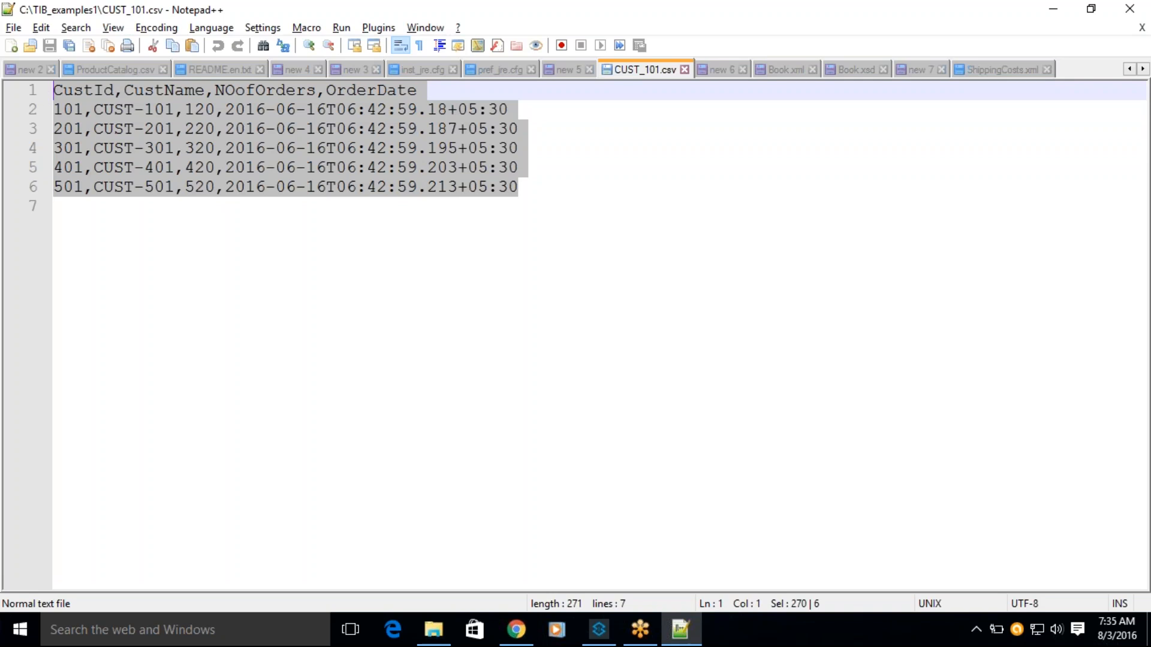
Step: Highlight the CustId values of the third, fourth, fifth and second data records in turn
{"action": "left_click", "coordinate": [63, 150]}
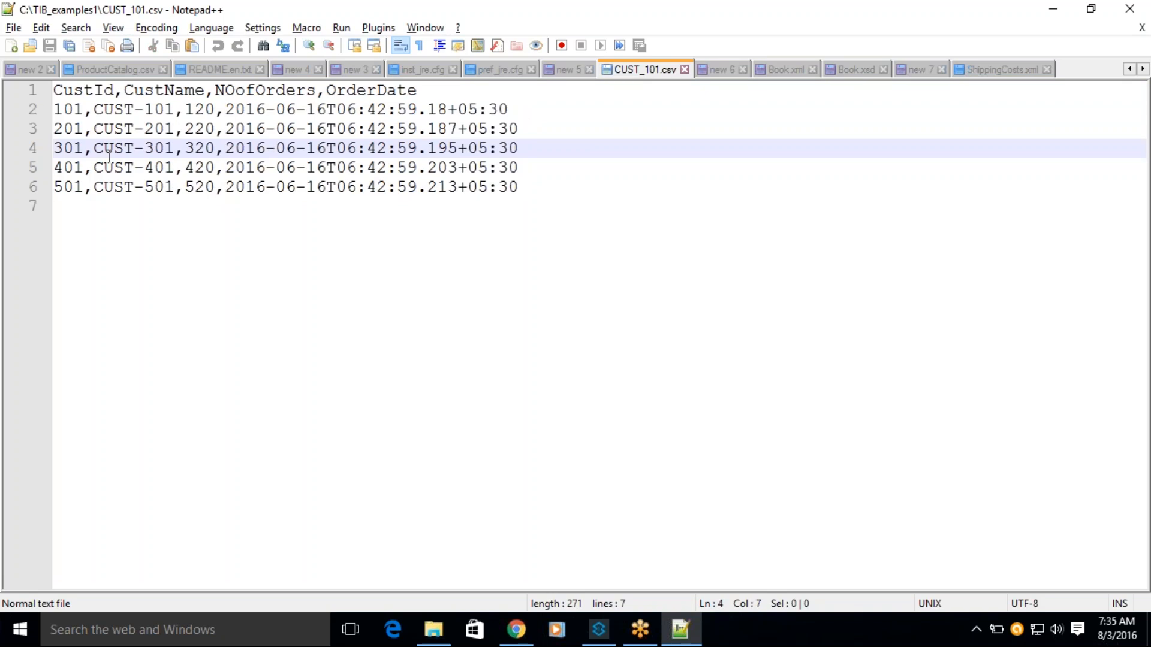
{"action": "double_click", "coordinate": [63, 150]}
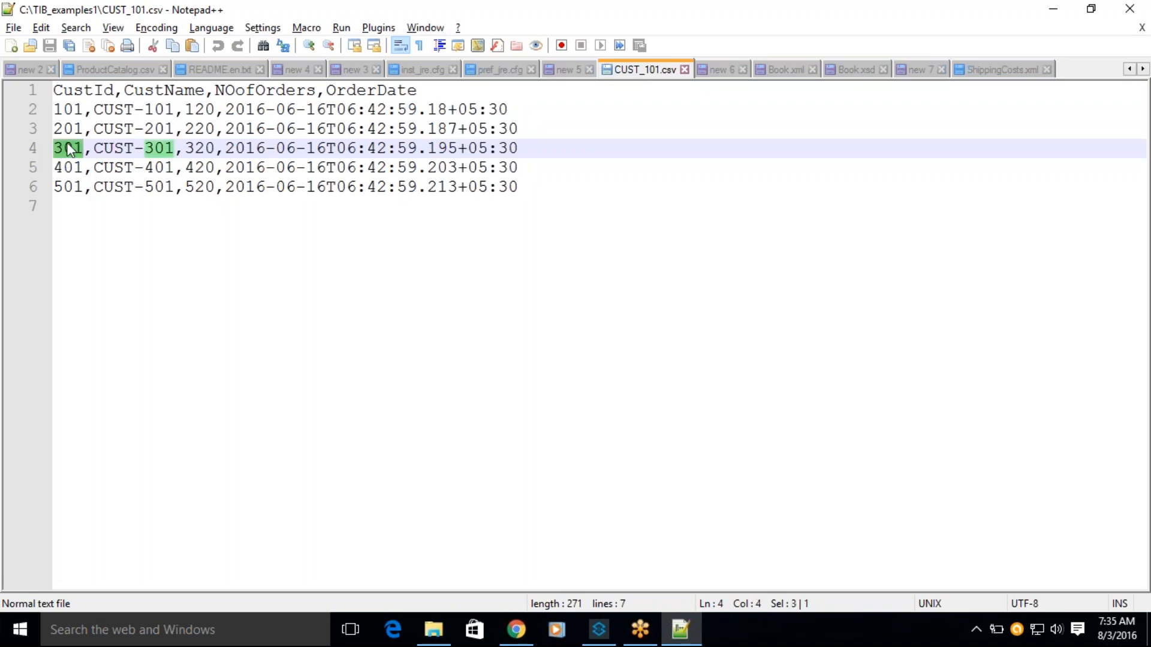
{"action": "left_click", "coordinate": [63, 167]}
{"action": "double_click", "coordinate": [66, 168]}
{"action": "double_click", "coordinate": [70, 187]}
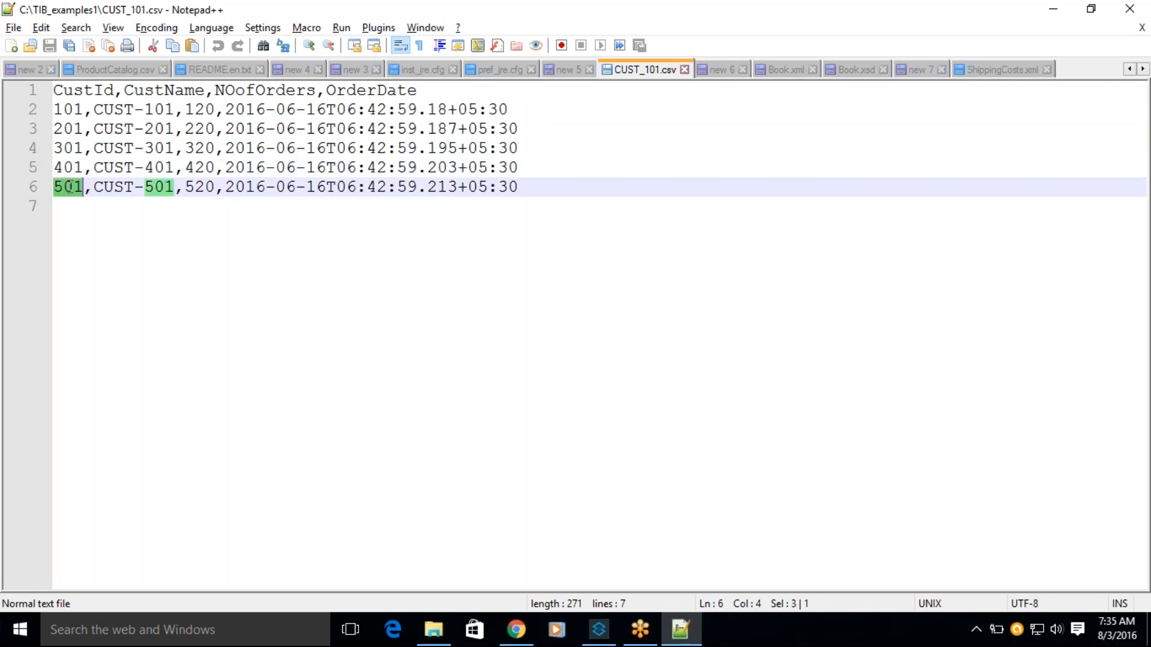
{"action": "double_click", "coordinate": [66, 129]}
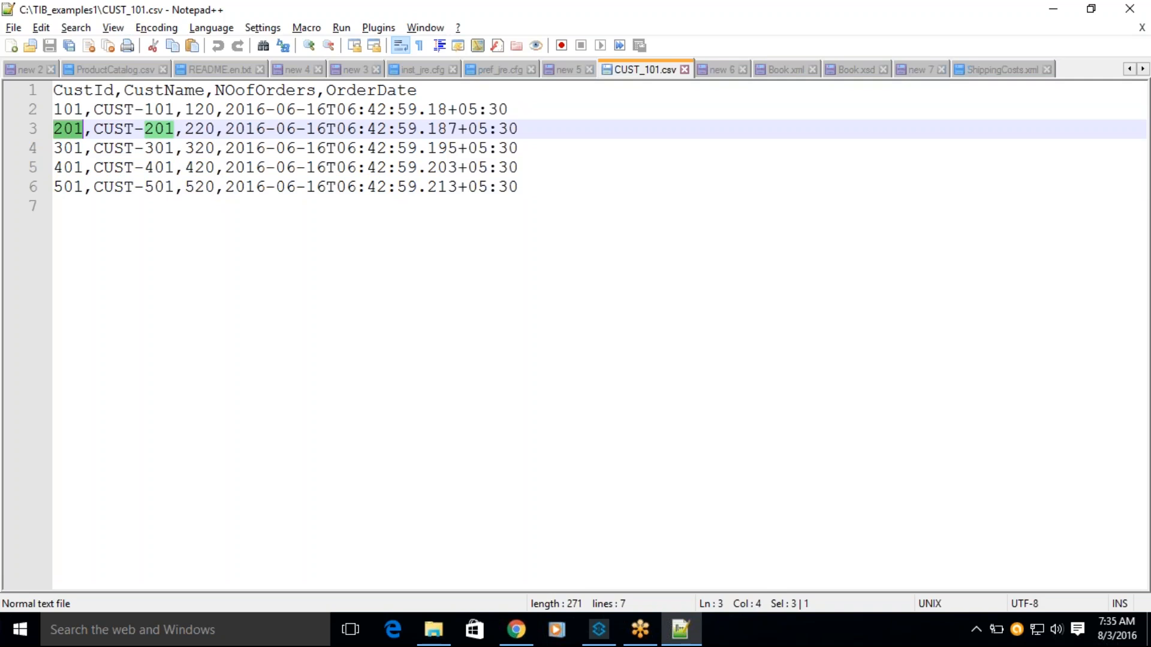
Step: Select all the lines of CUST_101.csv again, and then highlight the CustId and CustName headings
{"action": "left_click", "coordinate": [529, 189]}
{"action": "left_click_drag", "start_coordinate": [529, 189], "coordinate": [66, 88]}
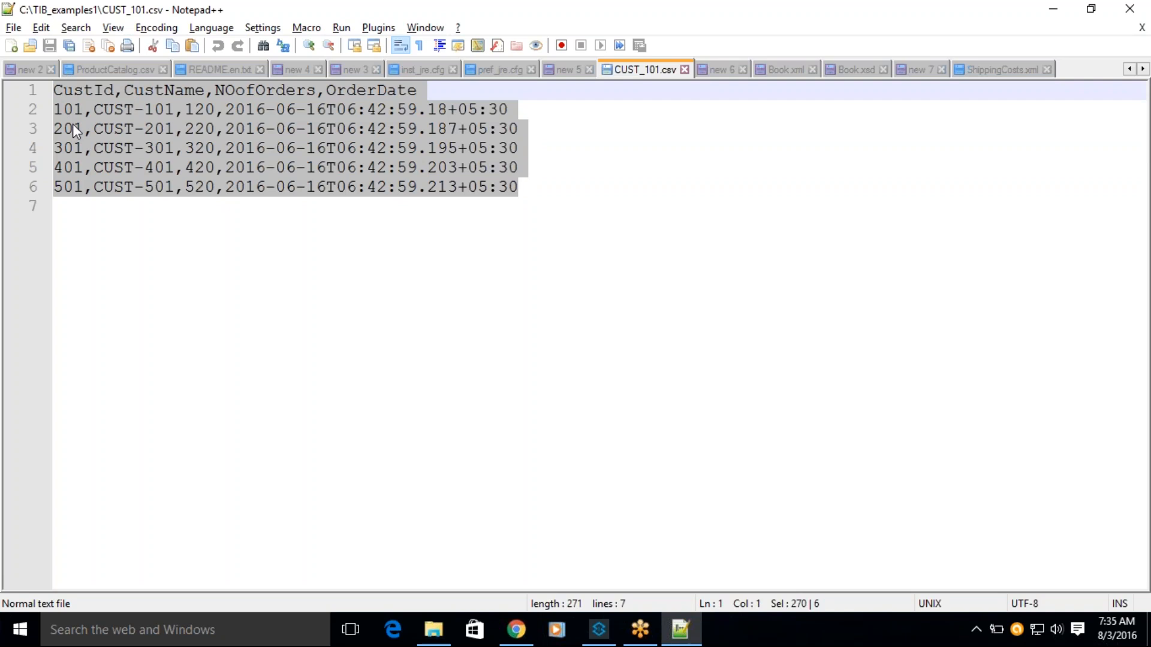
{"action": "left_click", "coordinate": [73, 129]}
{"action": "double_click", "coordinate": [67, 91]}
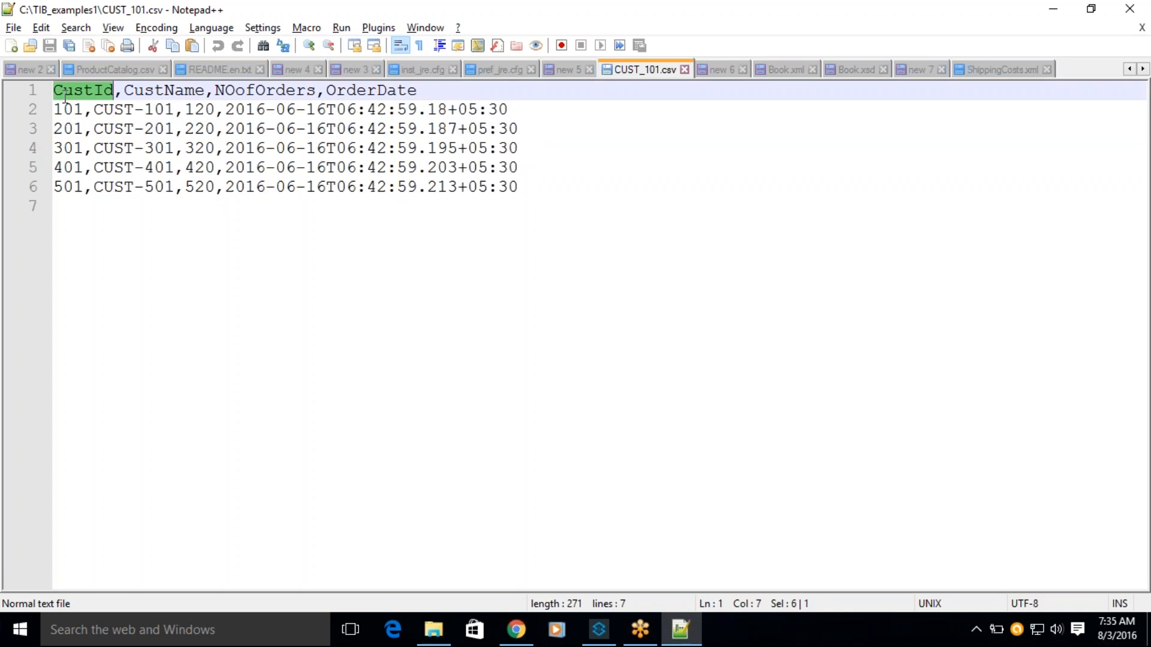
{"action": "double_click", "coordinate": [161, 91]}
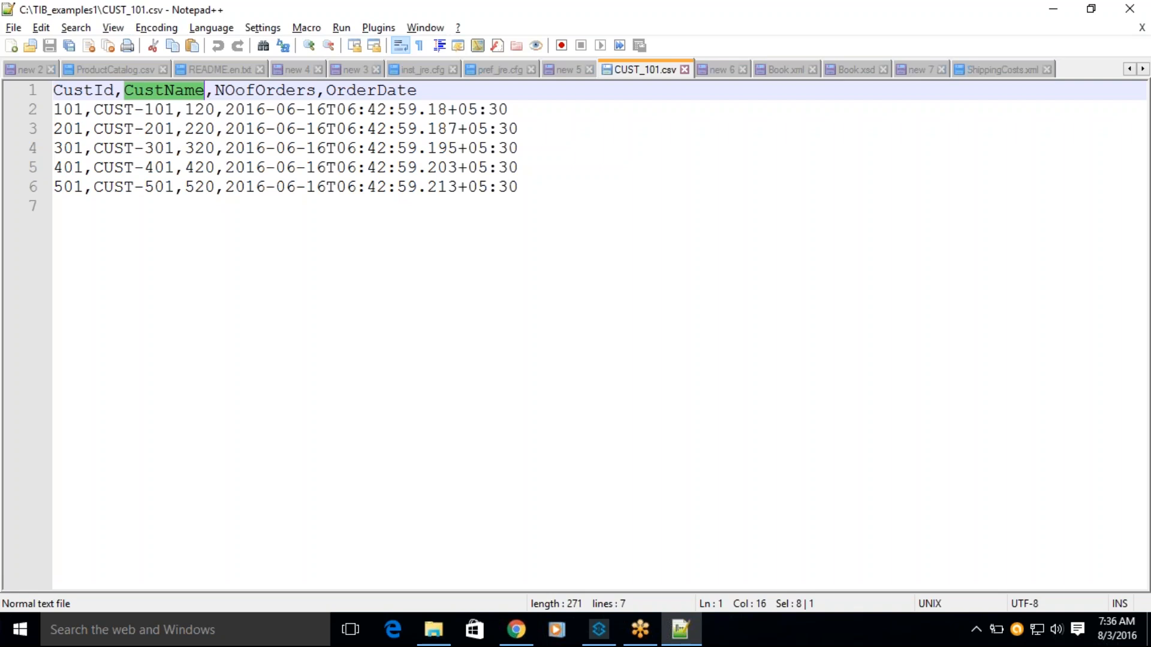
Step: Switch to Boomi AtomSphere, create the Book XML profile component and view the actions available for its root element
{"action": "key", "text": "alt+Tab"}
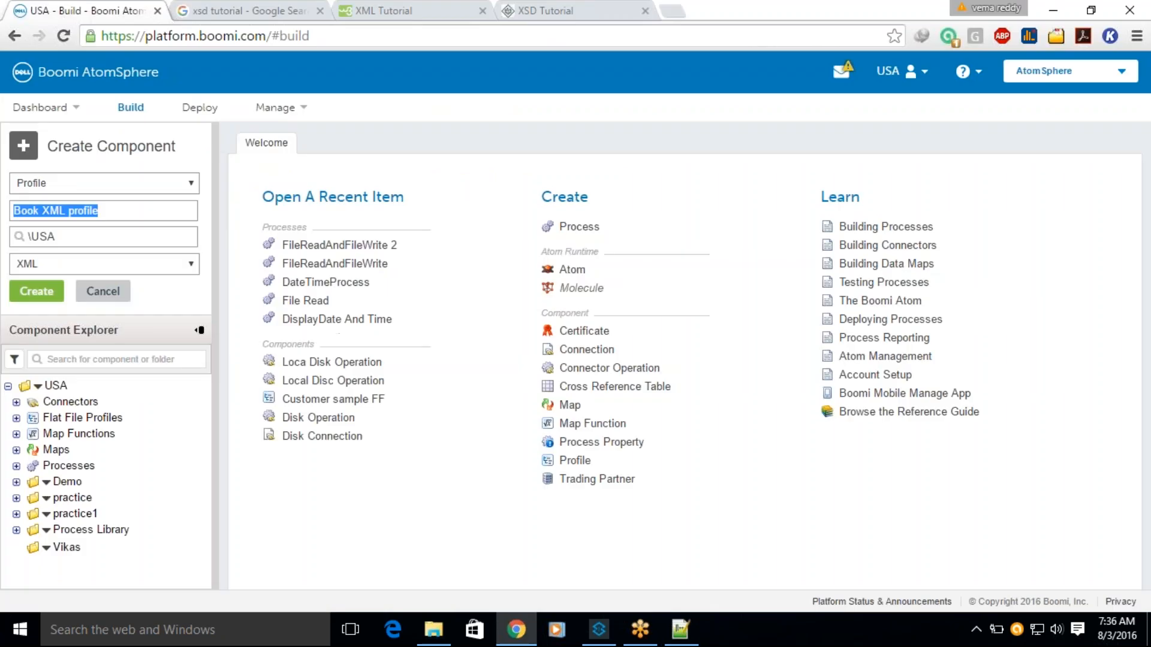
{"action": "left_click", "coordinate": [34, 292]}
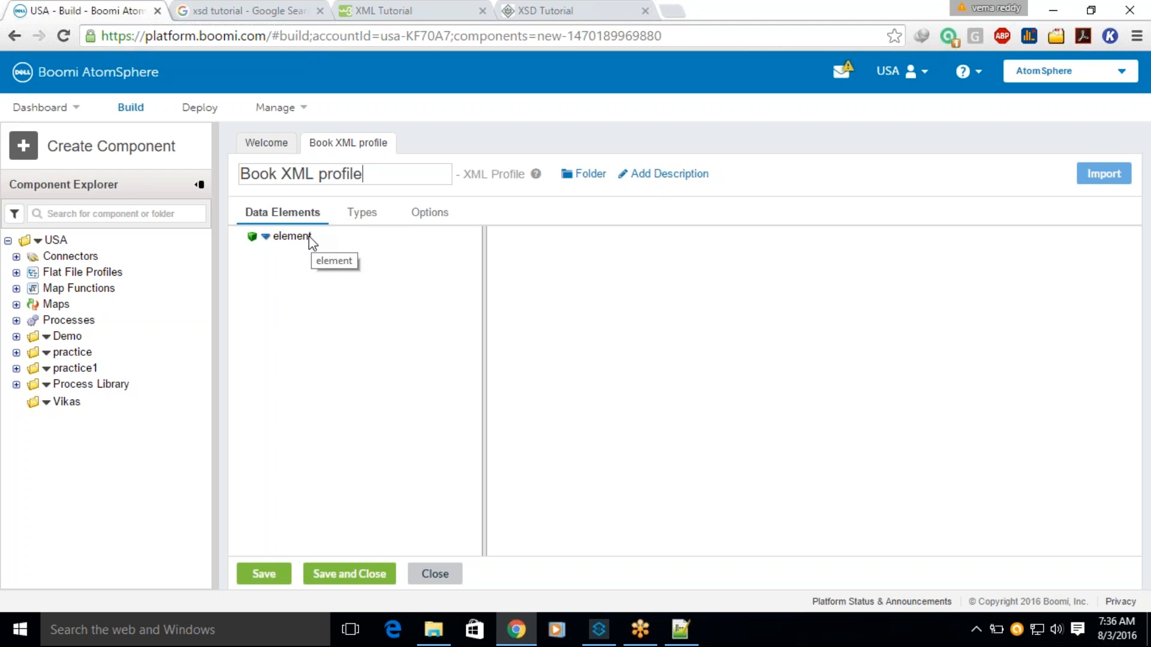
{"action": "left_click", "coordinate": [265, 237]}
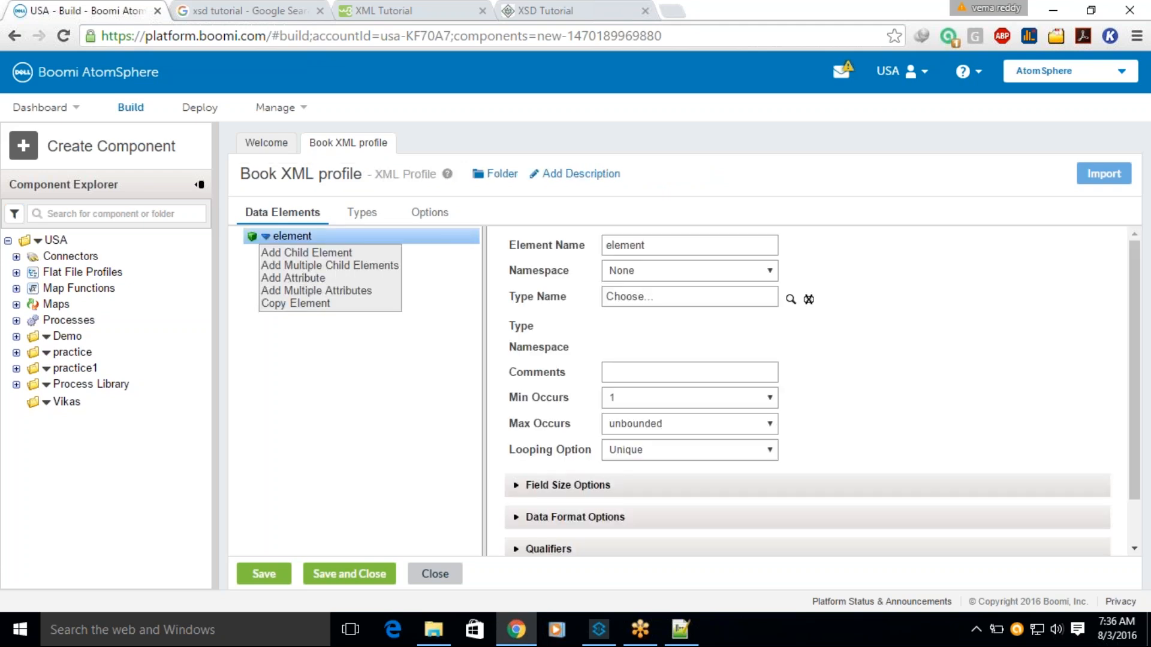
{"action": "left_click", "coordinate": [279, 380]}
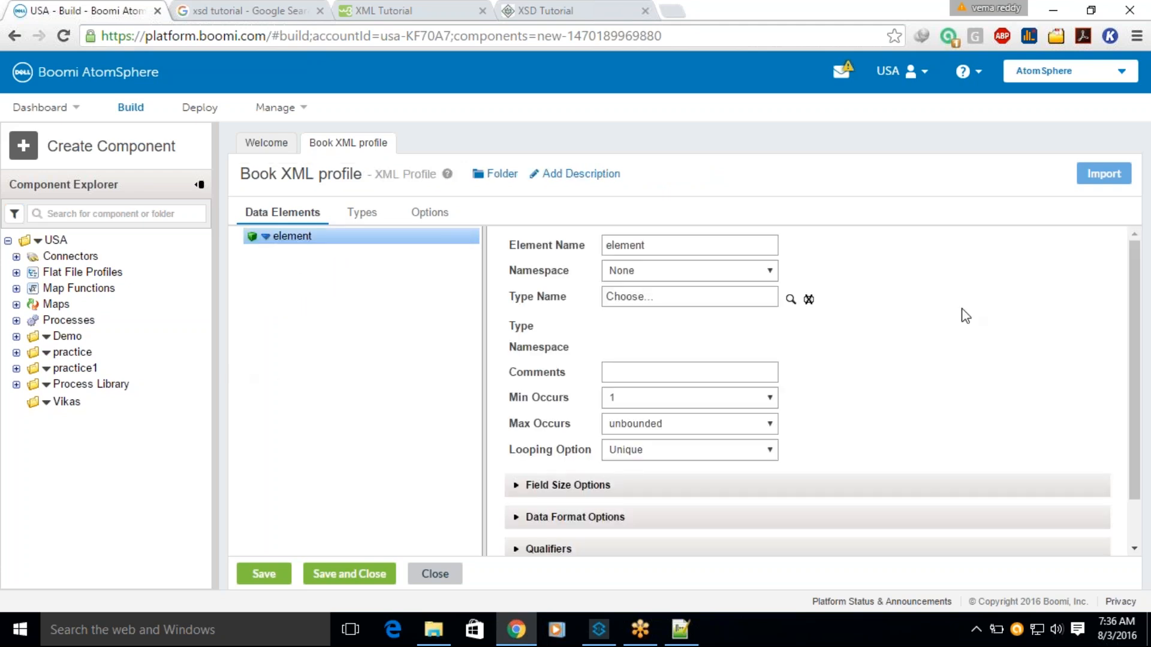
Step: Open the XML Import Wizard for the profile and highlight its XML Schema source option, keeping XML File selected
{"action": "left_click", "coordinate": [1115, 180]}
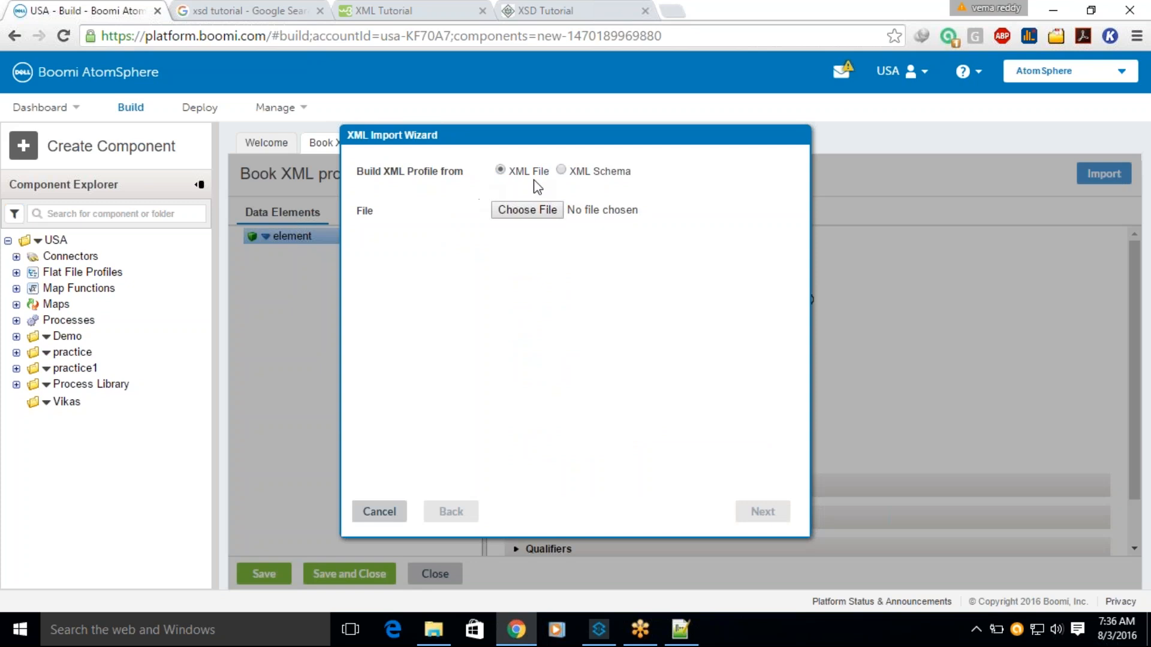
{"action": "left_click_drag", "start_coordinate": [515, 172], "coordinate": [632, 172]}
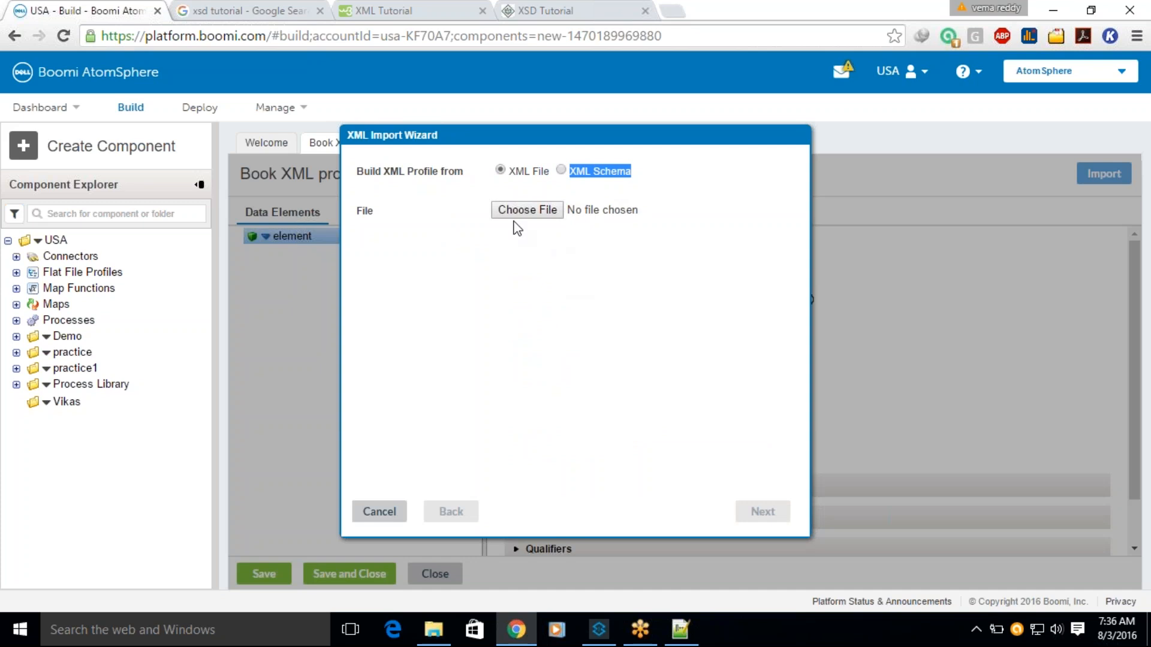
{"action": "left_click", "coordinate": [570, 181]}
{"action": "left_click_drag", "start_coordinate": [577, 174], "coordinate": [633, 170]}
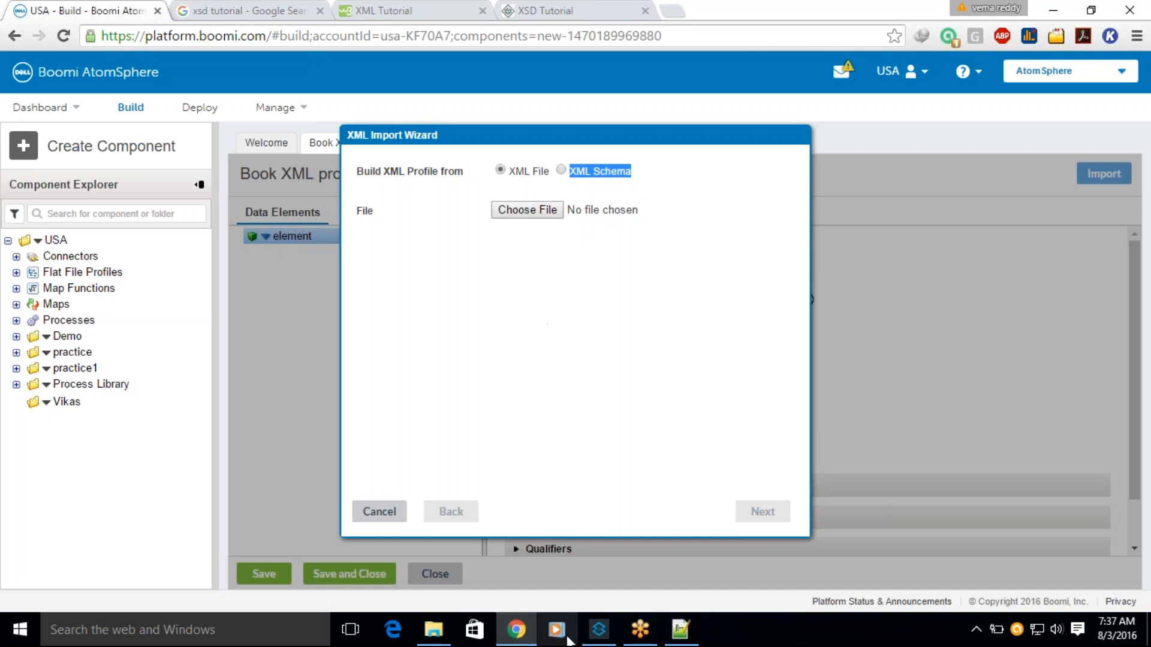
Step: Switch to Notepad++, copy the full file path of Book.xml to the clipboard and save the file
{"action": "left_click", "coordinate": [679, 629]}
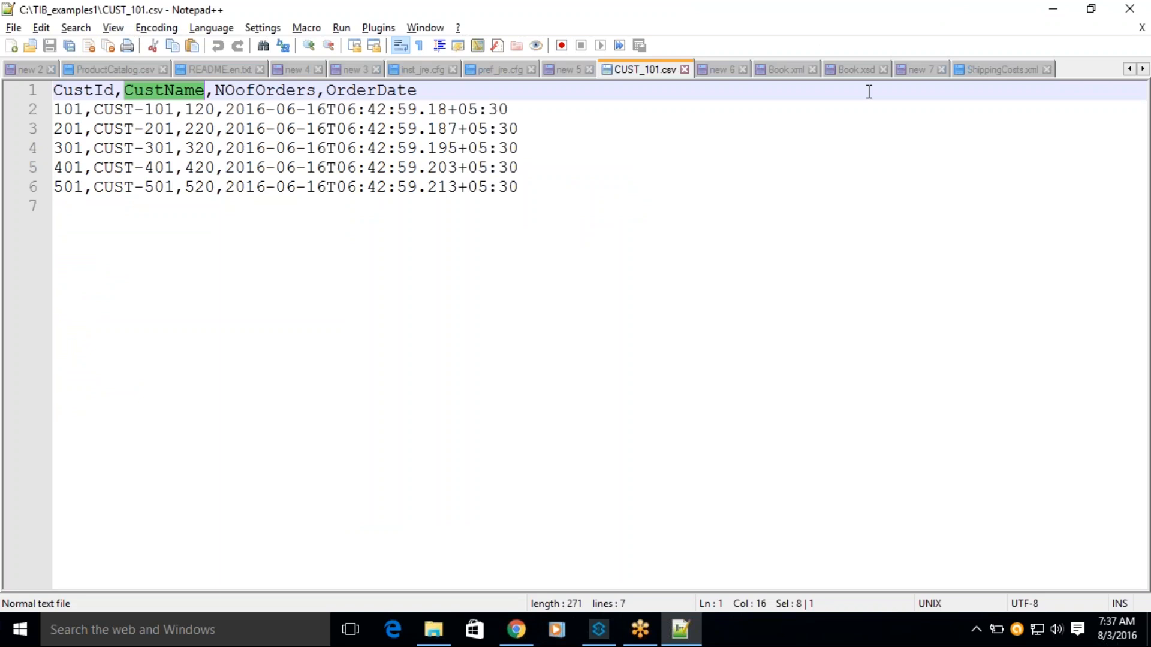
{"action": "left_click", "coordinate": [792, 73]}
{"action": "left_click", "coordinate": [716, 245]}
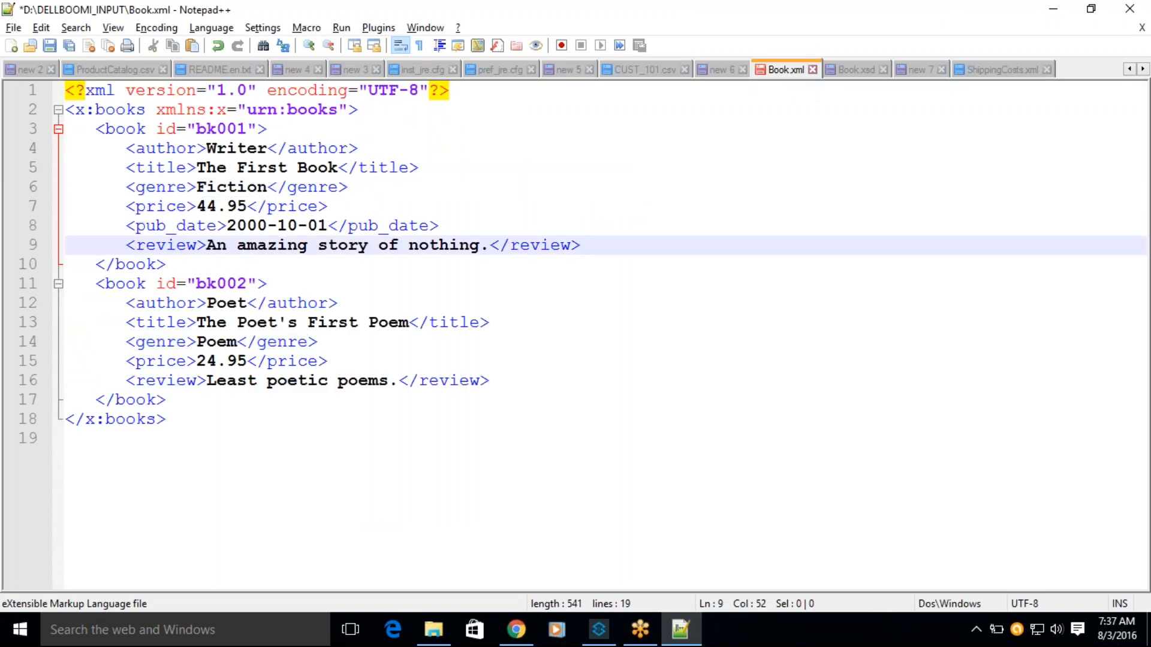
{"action": "right_click", "coordinate": [788, 75]}
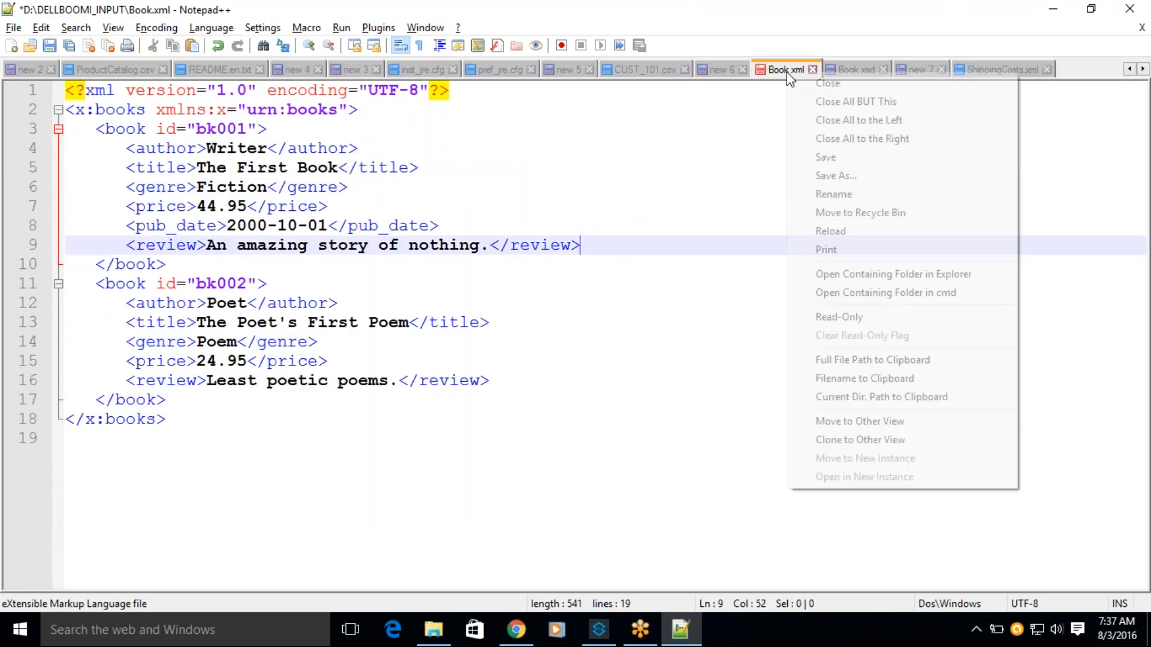
{"action": "left_click", "coordinate": [862, 362]}
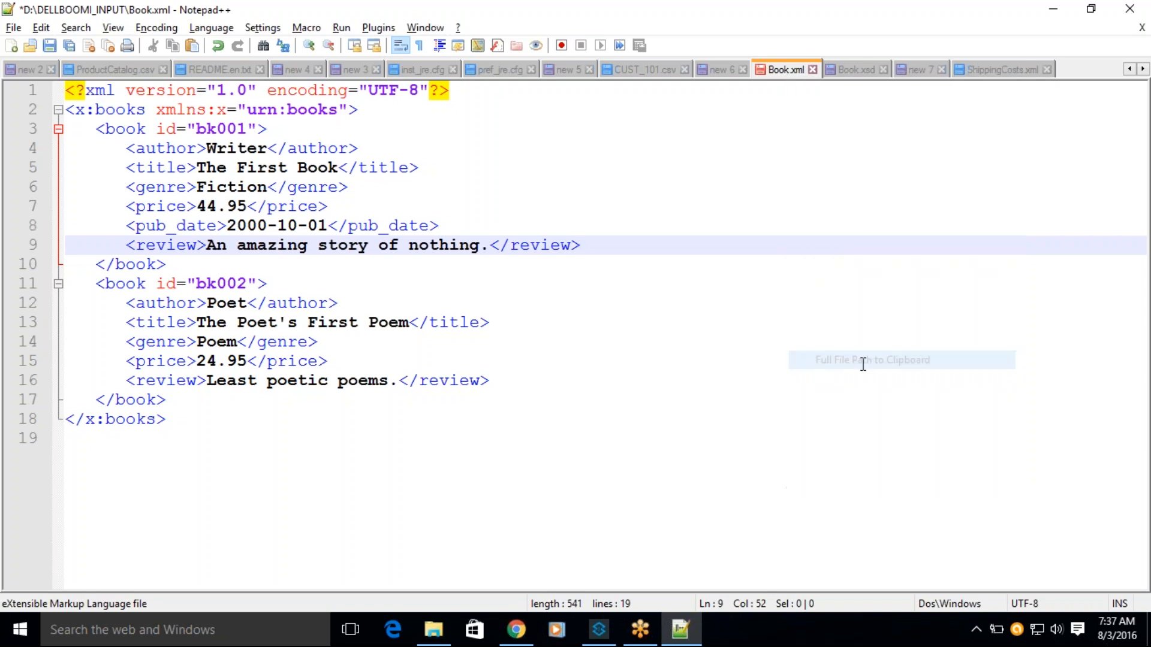
{"action": "key", "text": "ctrl+s"}
Step: Back in the Boomi import wizard, choose D:\DELLBOOMI_INPUT\Book.xml as the source file and load the profile from it
{"action": "key", "text": "alt+Tab"}
{"action": "left_click", "coordinate": [531, 217]}
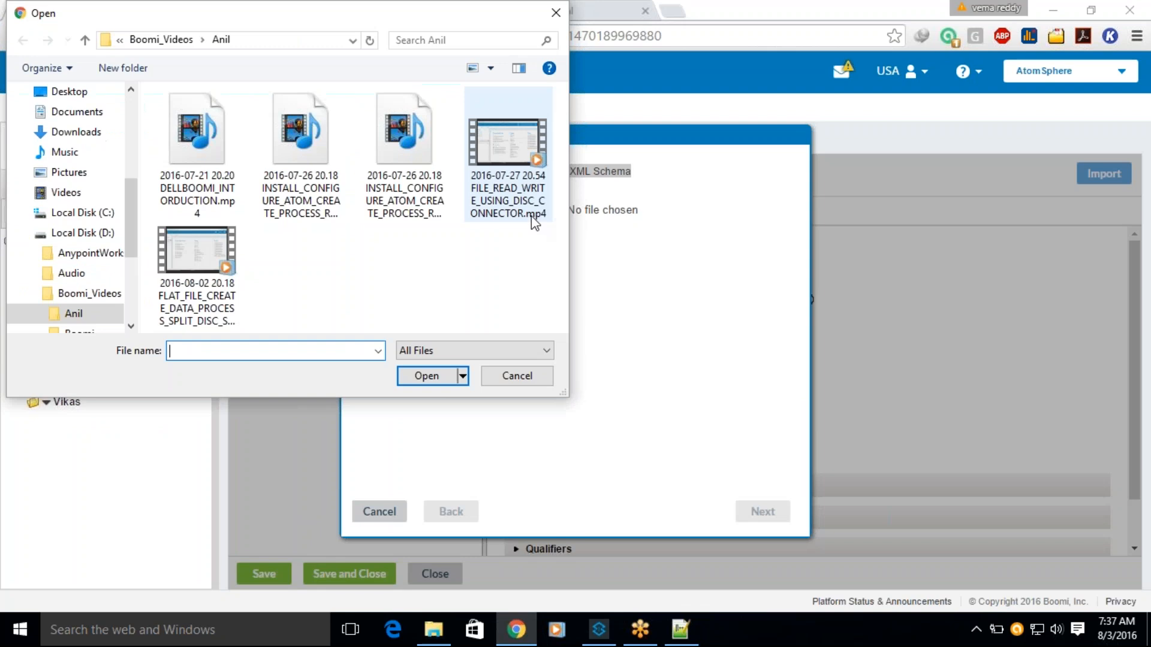
{"action": "type", "text": "D:\\DELLBOOMI_INPUT\\Book.xml"}
{"action": "key", "text": "Return"}
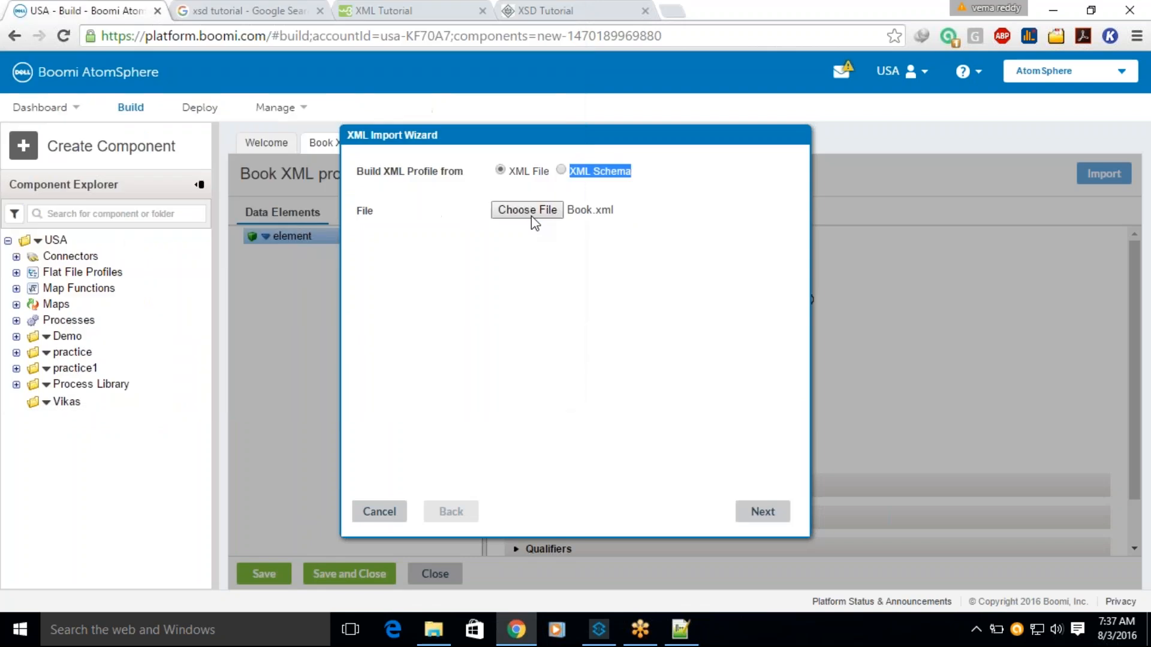
{"action": "left_click", "coordinate": [762, 512]}
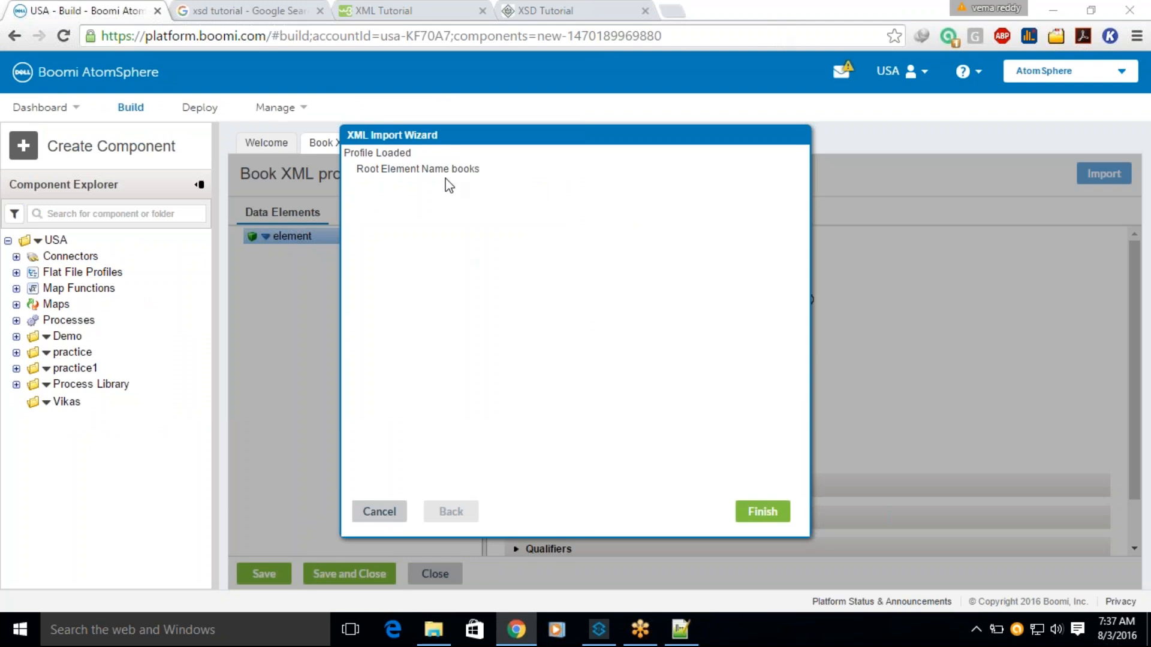
Step: Compare the root element name in the import wizard with the books root tag of Book.xml in Notepad++, returning to Boomi
{"action": "left_click_drag", "start_coordinate": [457, 169], "coordinate": [480, 170]}
{"action": "key", "text": "alt+Tab"}
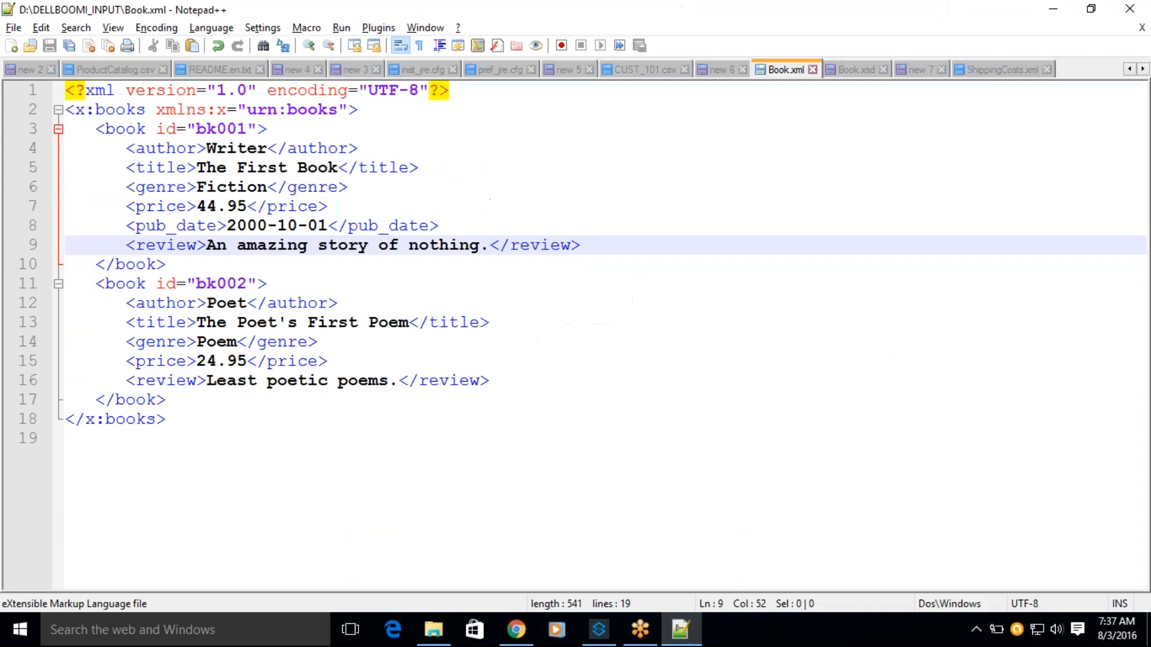
{"action": "double_click", "coordinate": [119, 109]}
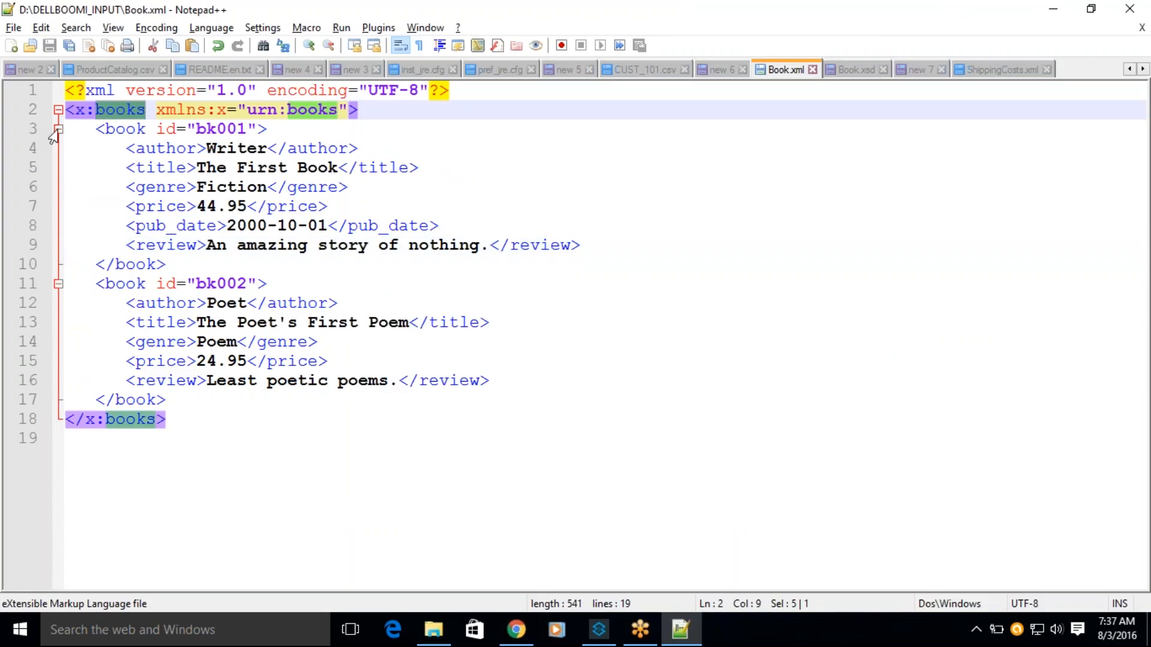
{"action": "key", "text": "alt+Tab"}
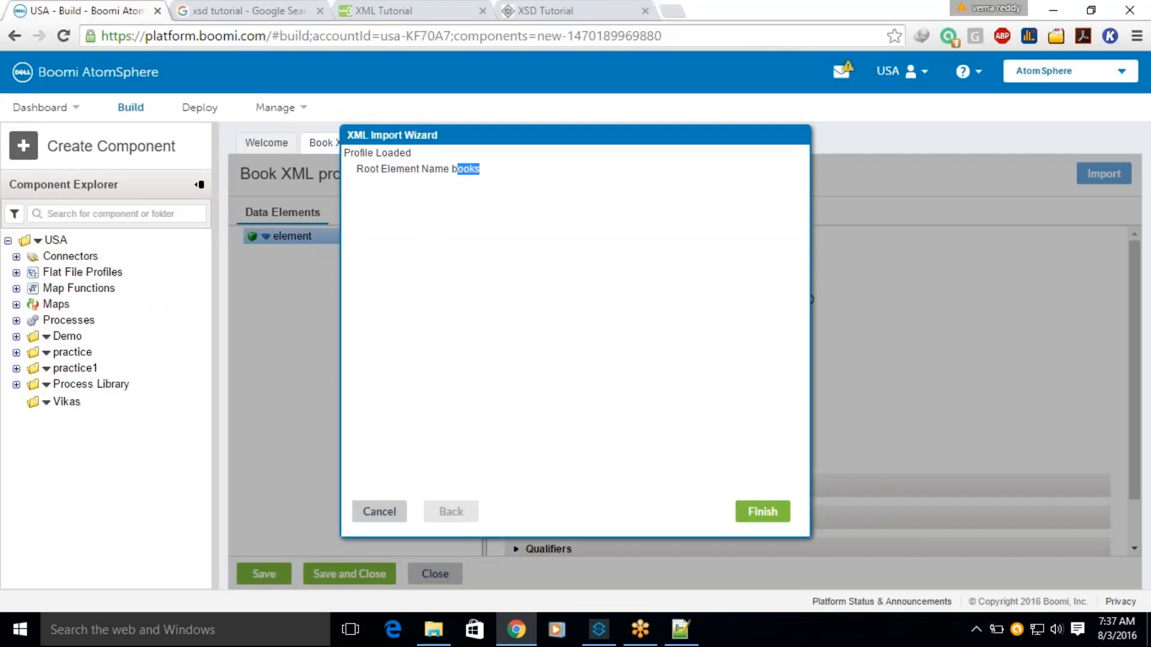
Step: Finish the XML import and expand both book elements under books
{"action": "left_click", "coordinate": [763, 512]}
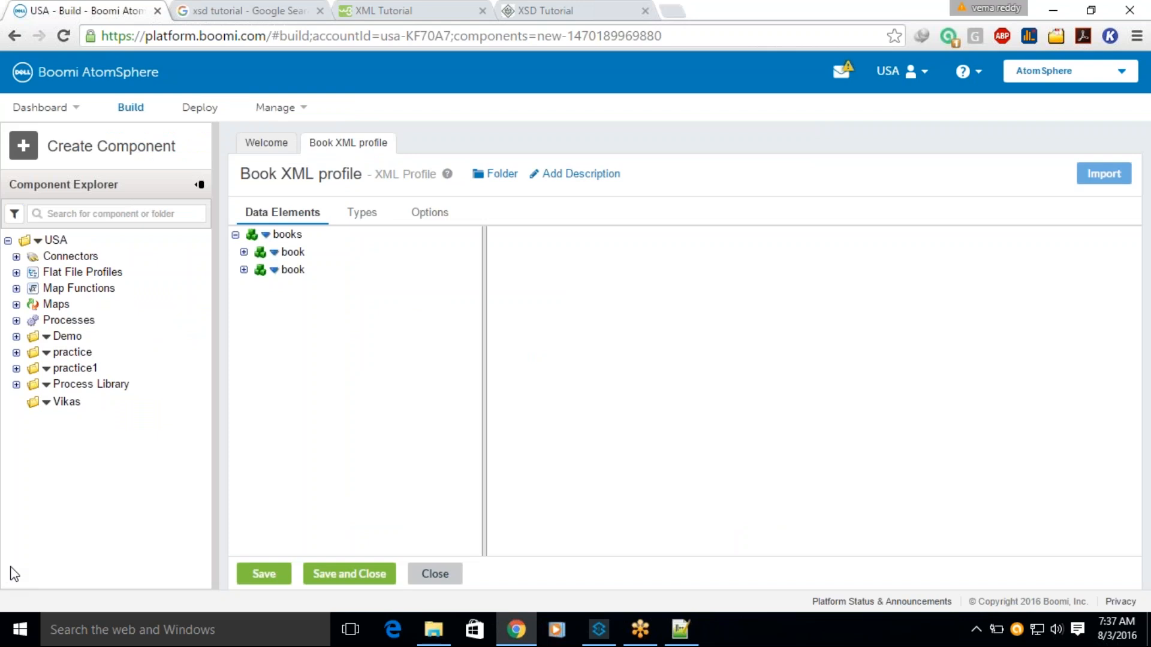
{"action": "left_click", "coordinate": [245, 252]}
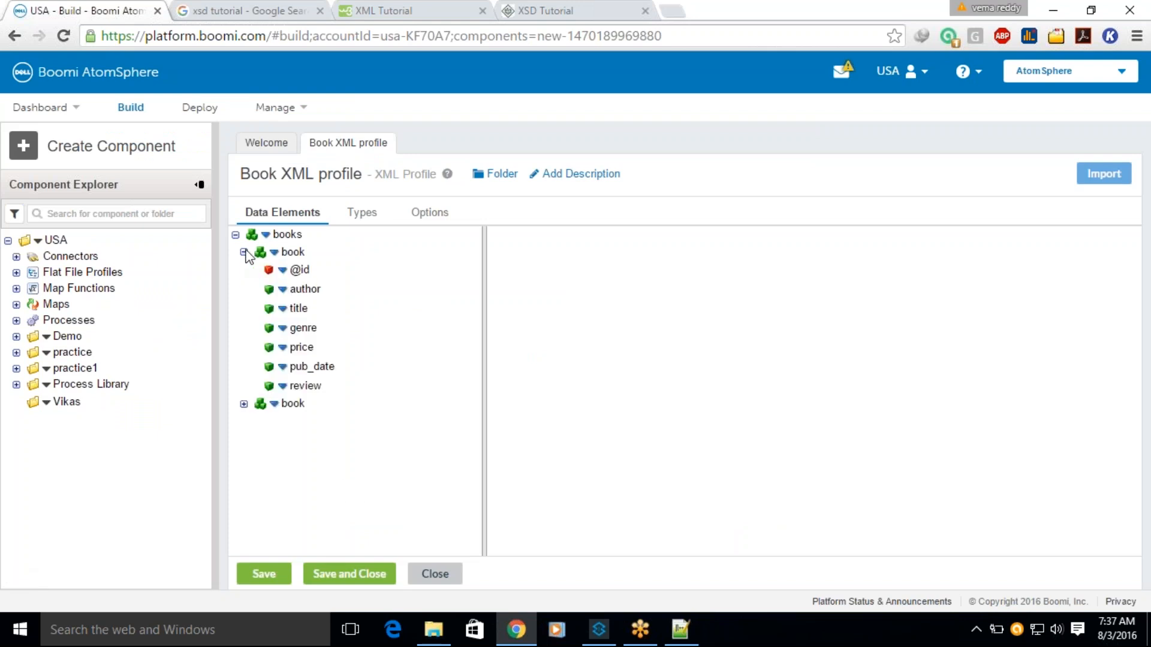
{"action": "left_click", "coordinate": [244, 404]}
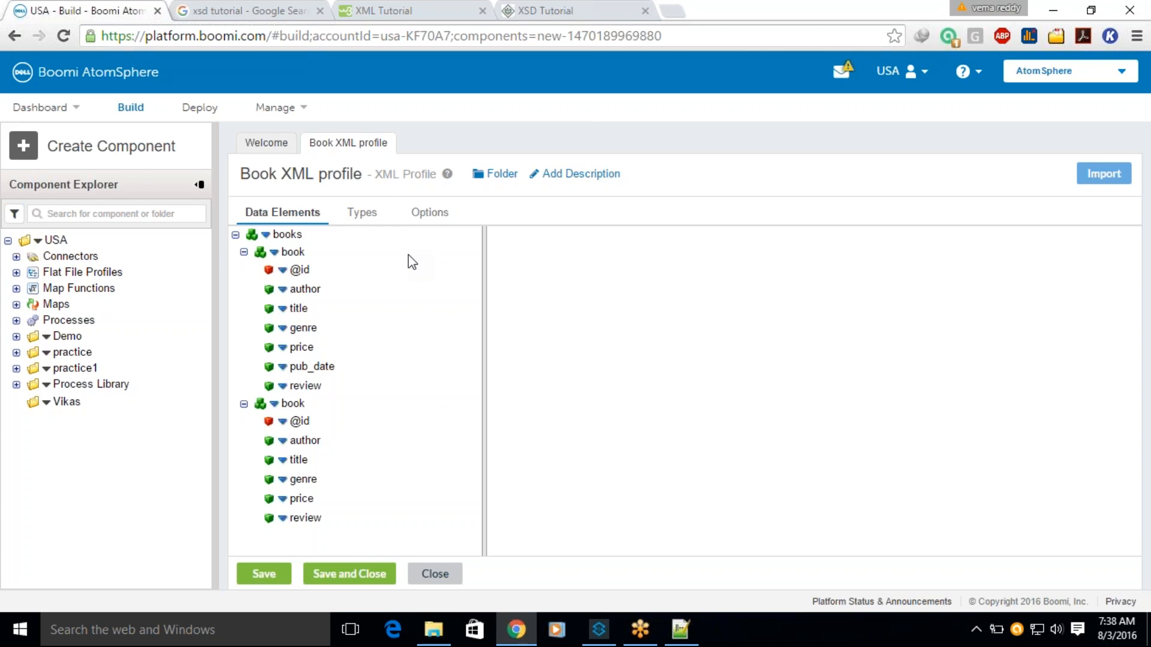
Step: Compare the first book element's occurrence settings with minOccurs and maxOccurs in Book.xsd in Notepad++, returning to Boomi
{"action": "left_click", "coordinate": [294, 253]}
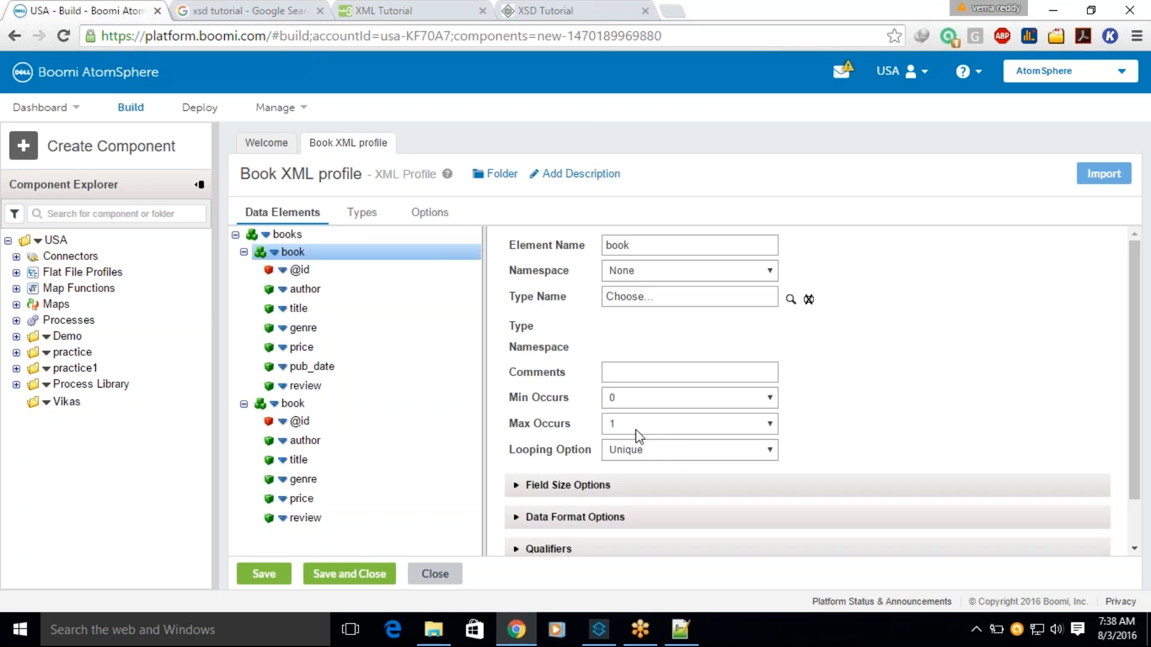
{"action": "key", "text": "alt+Tab"}
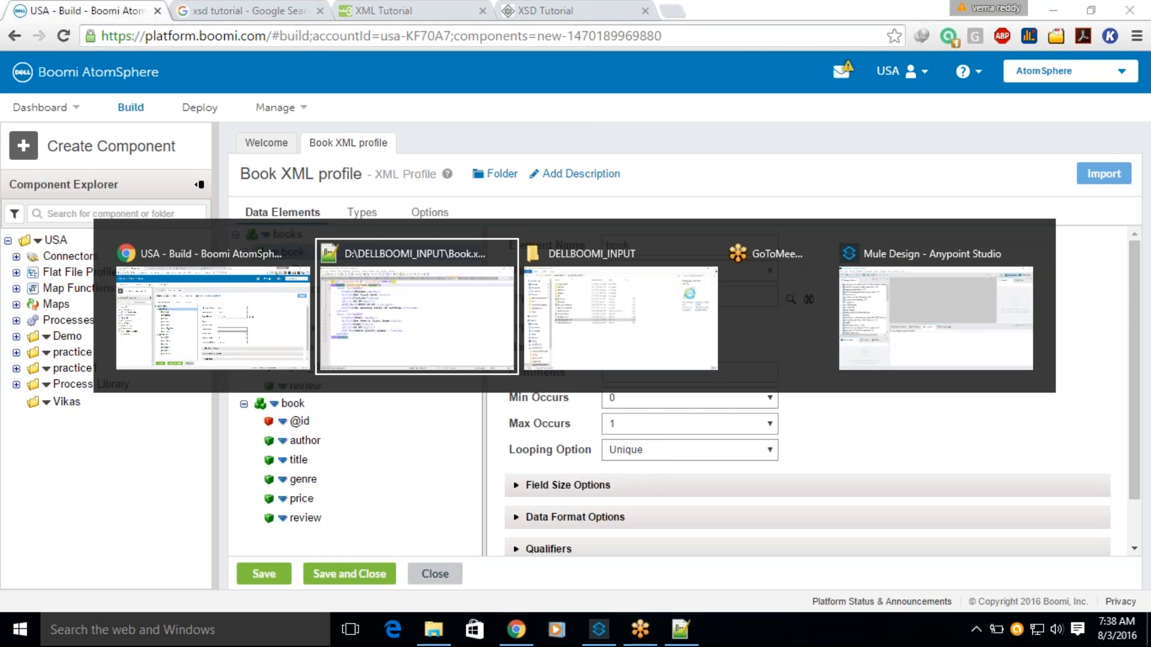
{"action": "left_click", "coordinate": [854, 71]}
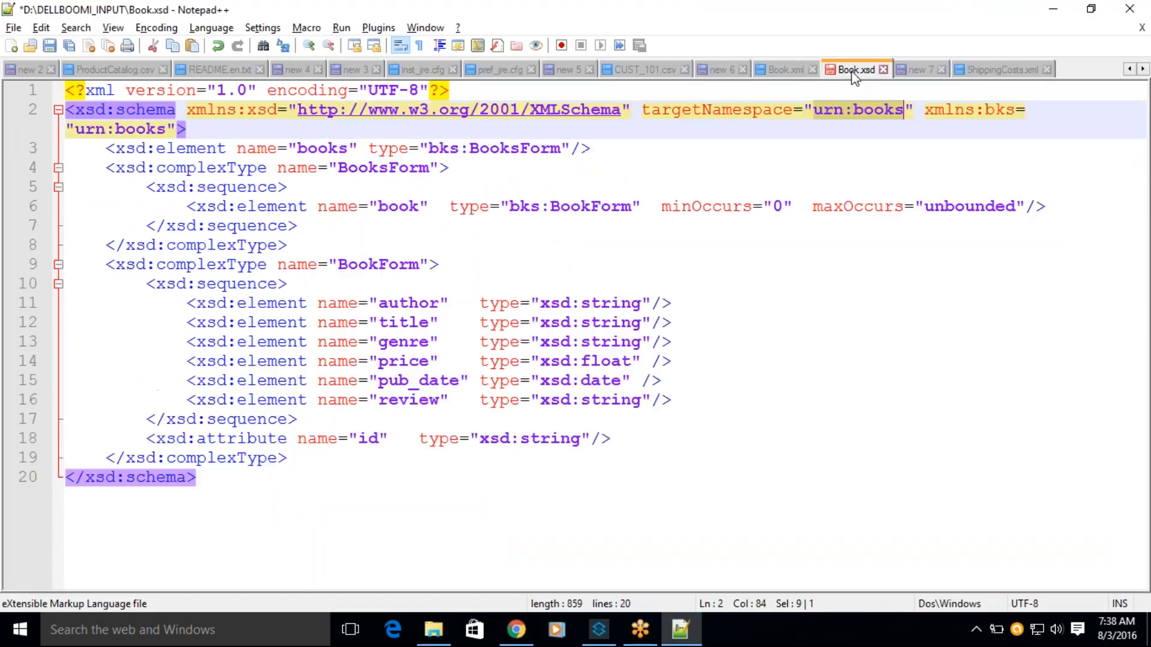
{"action": "double_click", "coordinate": [714, 206]}
{"action": "left_click", "coordinate": [848, 206]}
{"action": "double_click", "coordinate": [847, 206]}
{"action": "double_click", "coordinate": [707, 206]}
{"action": "double_click", "coordinate": [839, 206]}
{"action": "key", "text": "alt+Tab"}
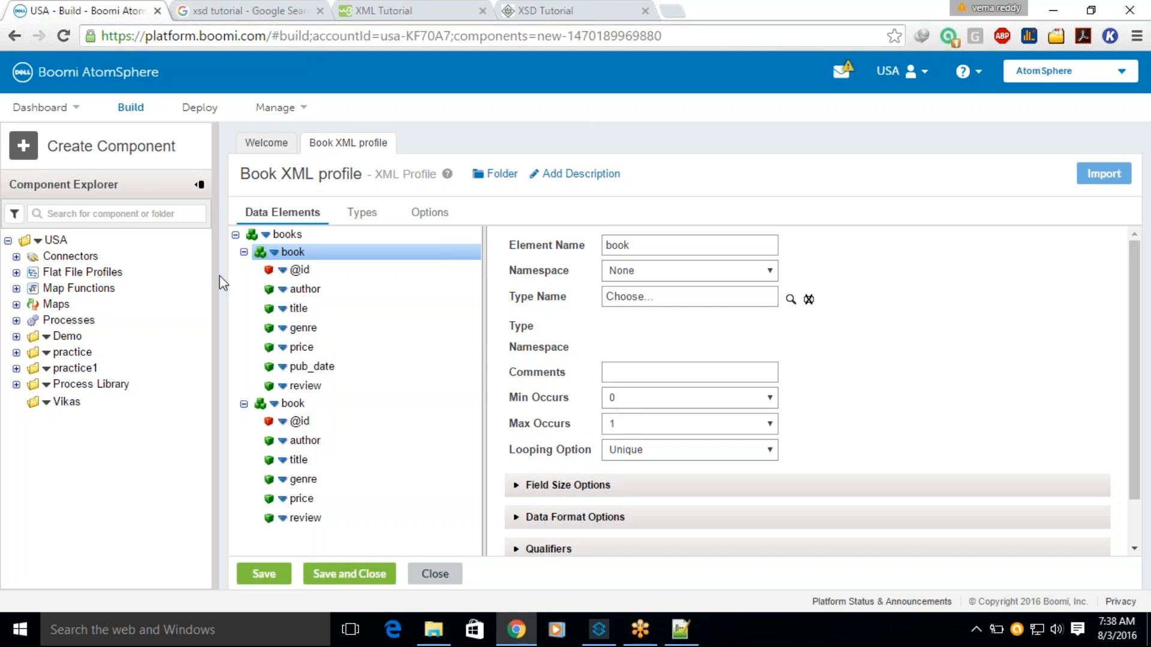
Step: Set the first book element's Min Occurs to 1 and highlight the Max Occurs label
{"action": "left_click", "coordinate": [606, 398]}
{"action": "left_click_drag", "start_coordinate": [577, 404], "coordinate": [516, 402]}
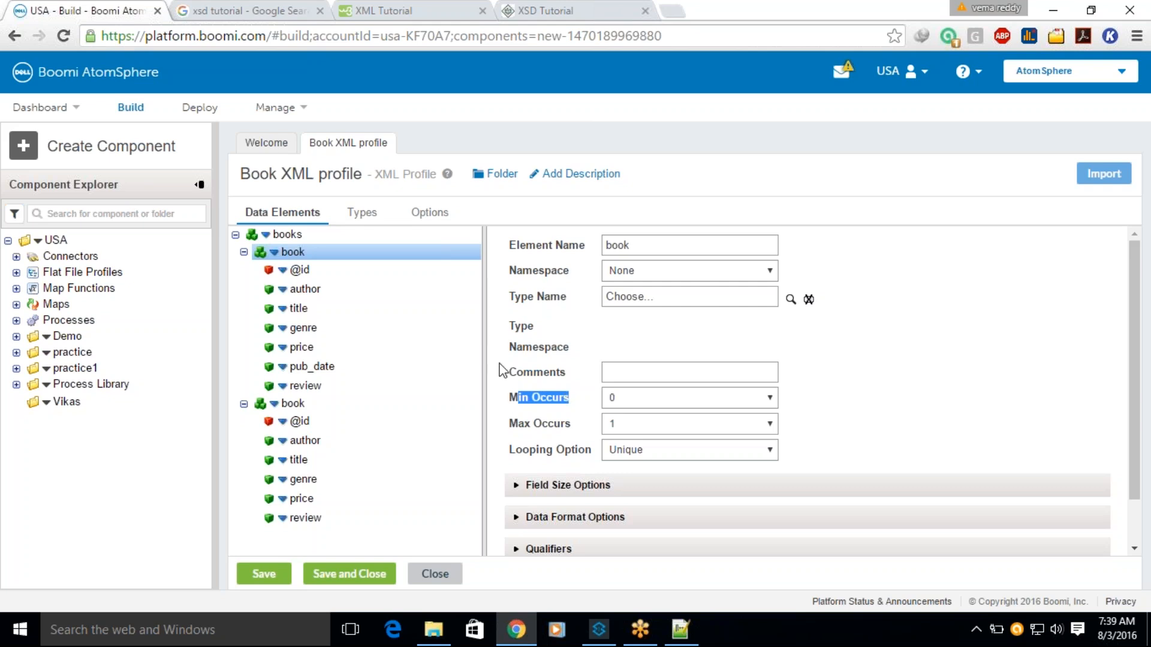
{"action": "left_click", "coordinate": [621, 397]}
{"action": "left_click", "coordinate": [614, 429]}
{"action": "left_click_drag", "start_coordinate": [510, 424], "coordinate": [567, 428]}
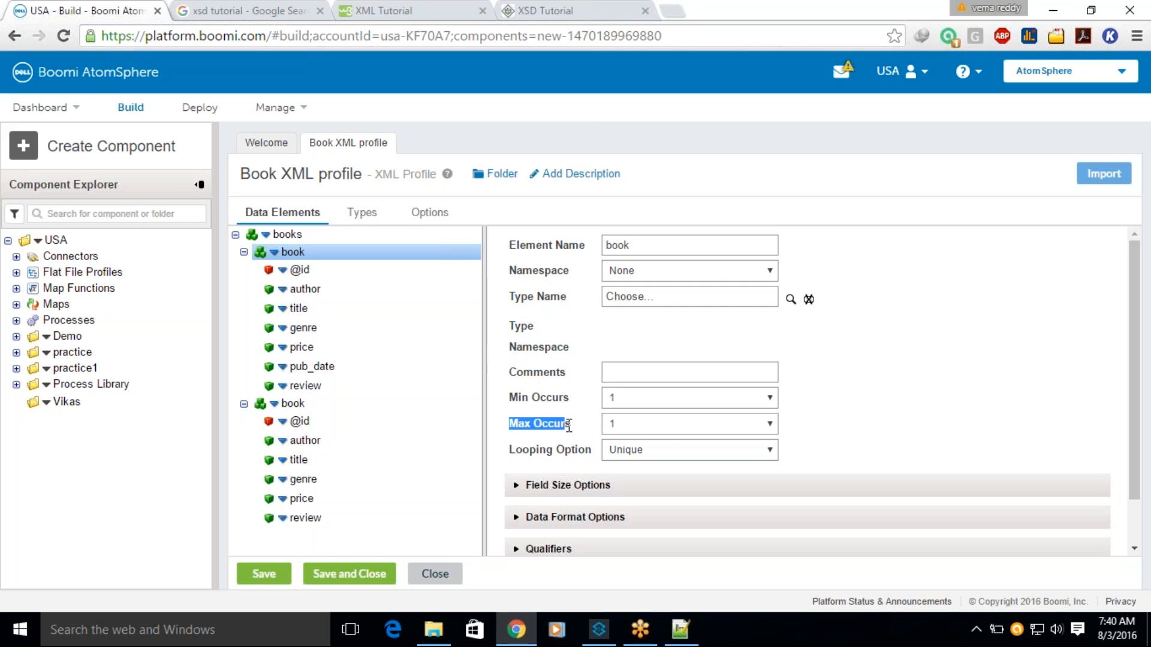
Step: Set the first book element's Min Occurs to 0 and Max Occurs to unbounded
{"action": "left_click", "coordinate": [617, 406]}
{"action": "left_click", "coordinate": [617, 411]}
{"action": "left_click_drag", "start_coordinate": [509, 398], "coordinate": [569, 396]}
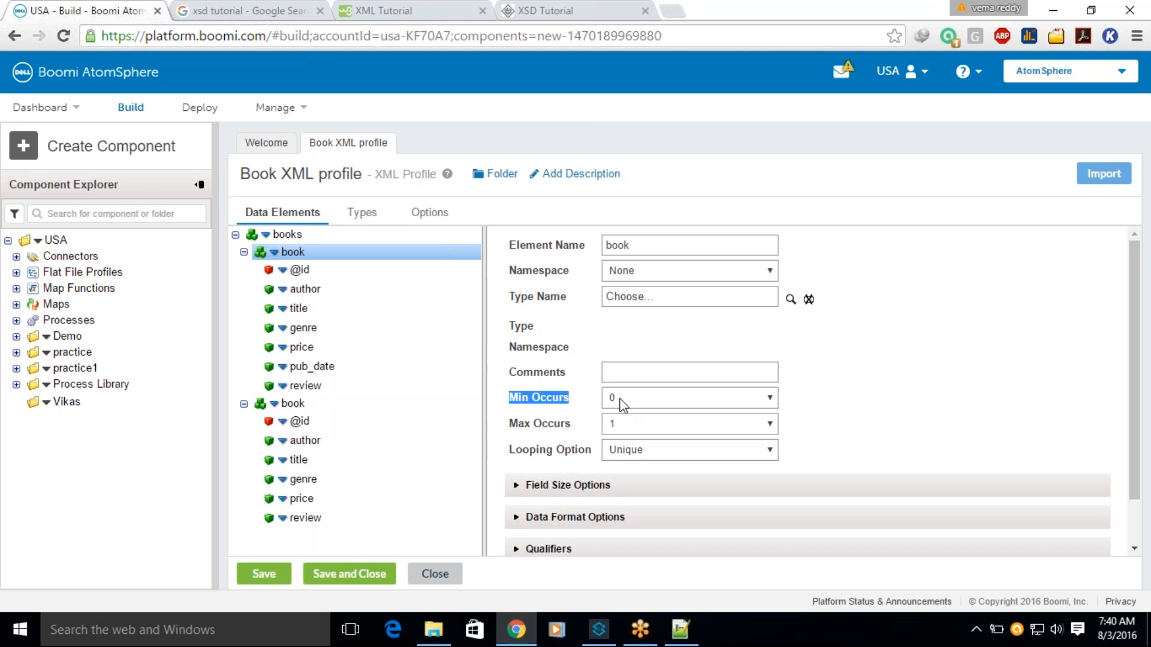
{"action": "left_click", "coordinate": [617, 430]}
{"action": "left_click", "coordinate": [620, 452]}
{"action": "left_click_drag", "start_coordinate": [516, 424], "coordinate": [548, 424]}
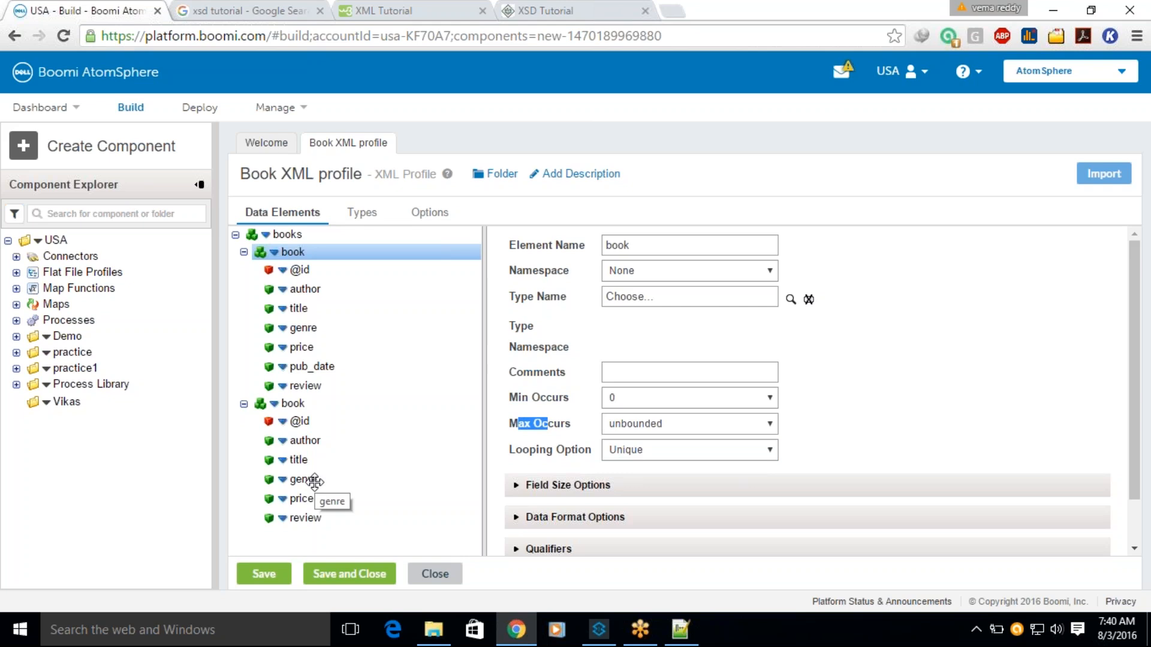
Step: Delete the second book element from the profile and select the remaining book element
{"action": "right_click", "coordinate": [270, 406]}
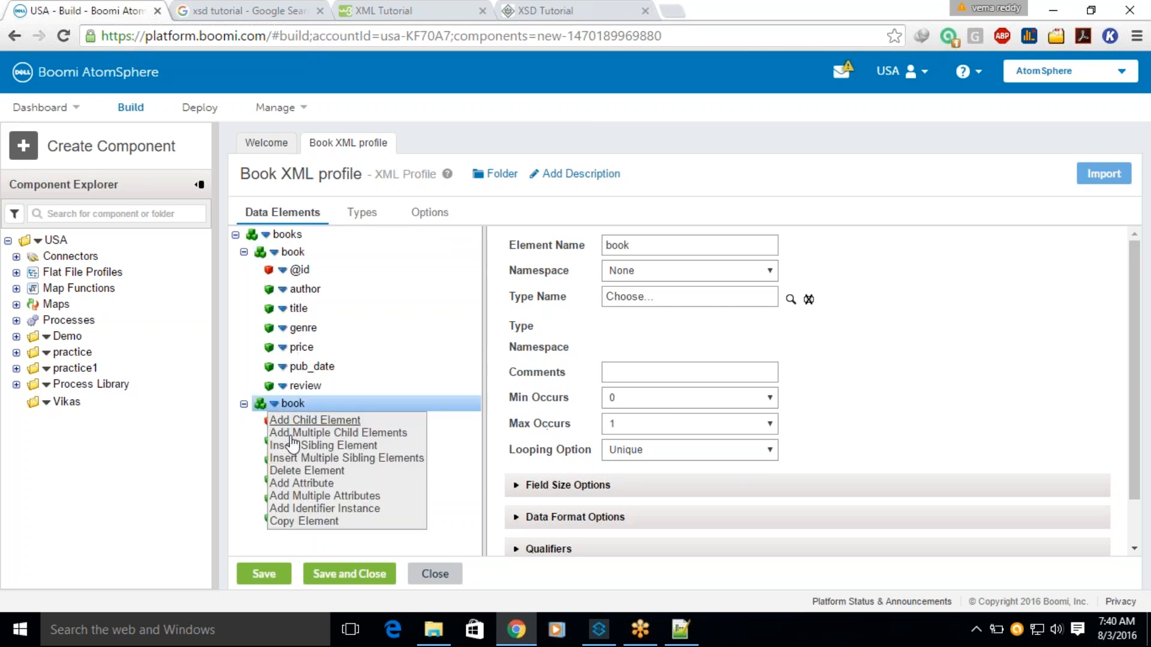
{"action": "left_click", "coordinate": [290, 473]}
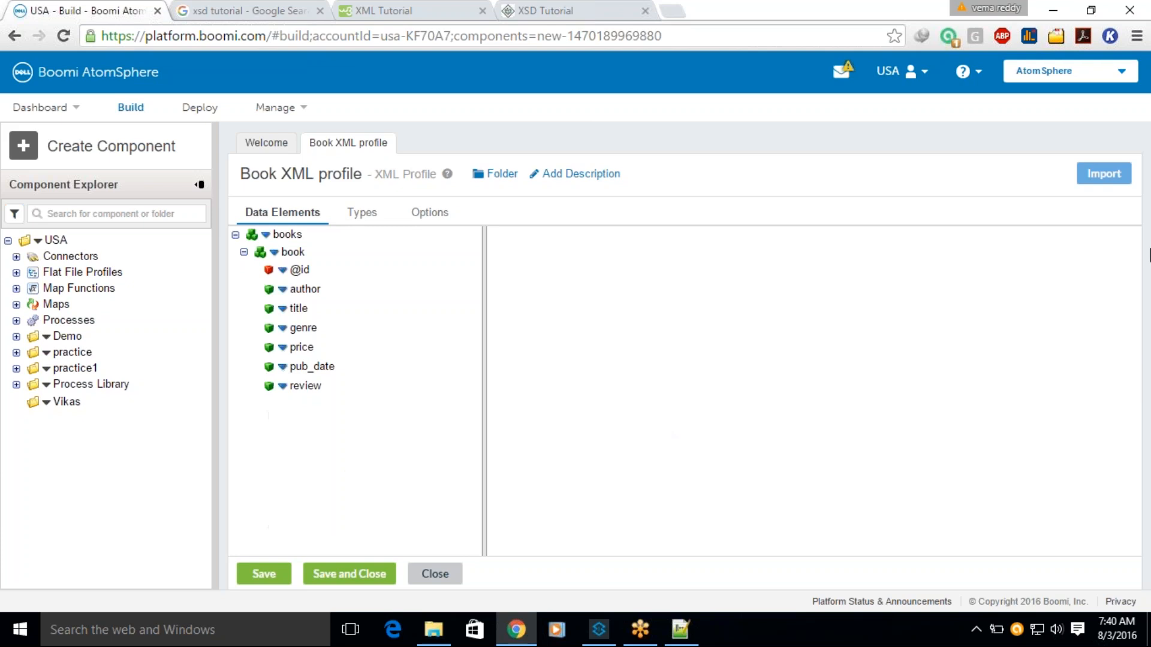
{"action": "left_click", "coordinate": [292, 253]}
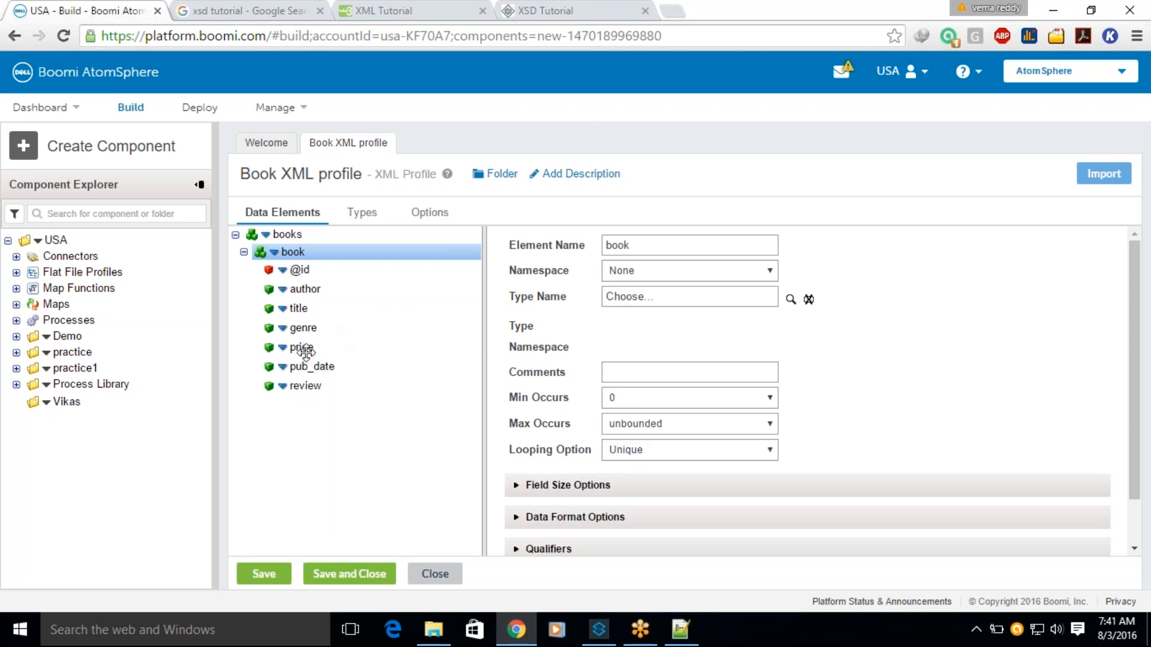
Step: Examine the data format options of the price and pub_date elements
{"action": "left_click", "coordinate": [302, 348]}
{"action": "left_click", "coordinate": [537, 519]}
{"action": "scroll", "coordinate": [652, 487], "scroll_direction": "down", "scroll_amount": 2}
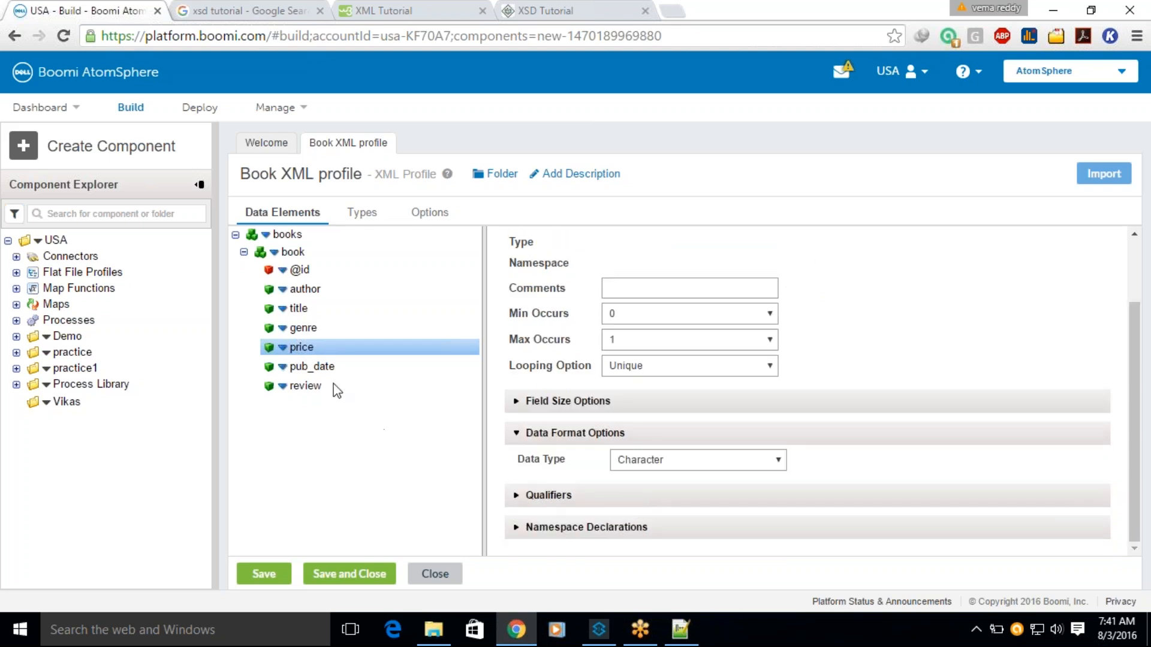
{"action": "left_click", "coordinate": [312, 368]}
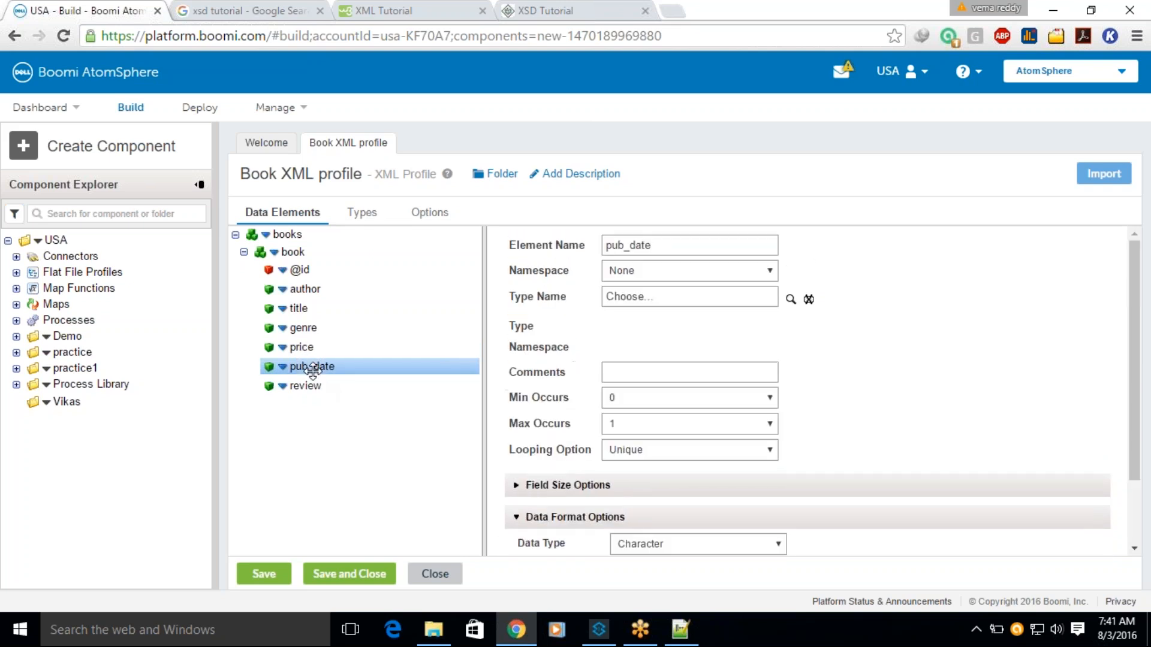
{"action": "scroll", "coordinate": [894, 452], "scroll_direction": "down", "scroll_amount": 2}
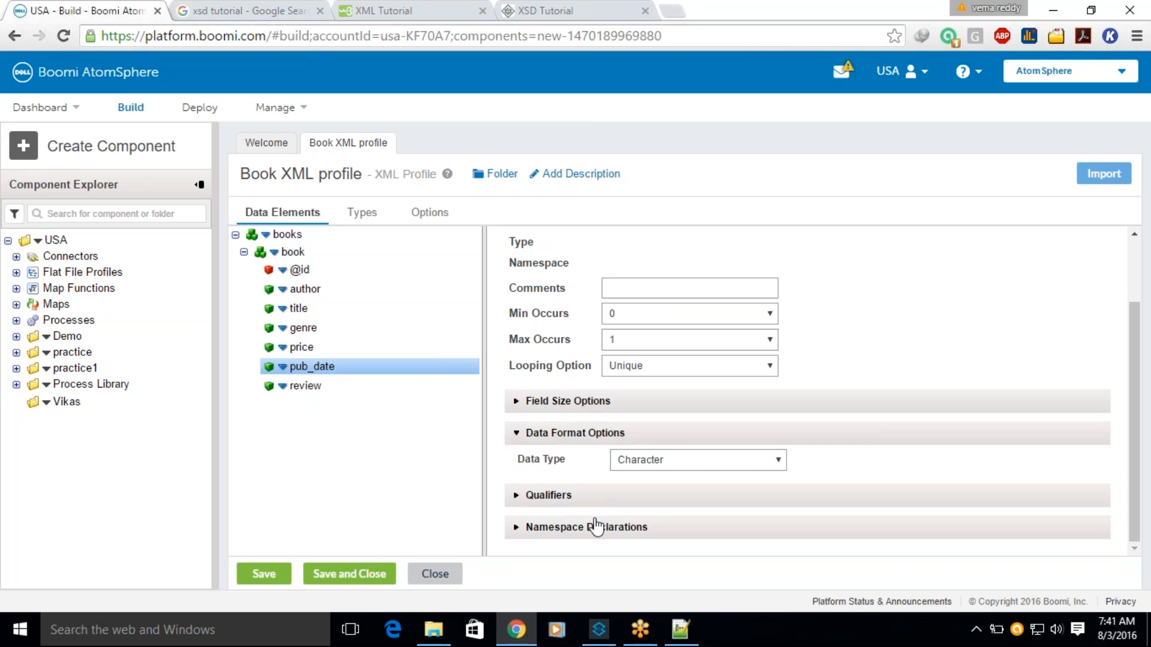
Step: Check the price and pub_date values in Book.xml in Notepad++, then review the book and genre element properties in Boomi
{"action": "left_click", "coordinate": [681, 629]}
{"action": "left_click", "coordinate": [784, 69]}
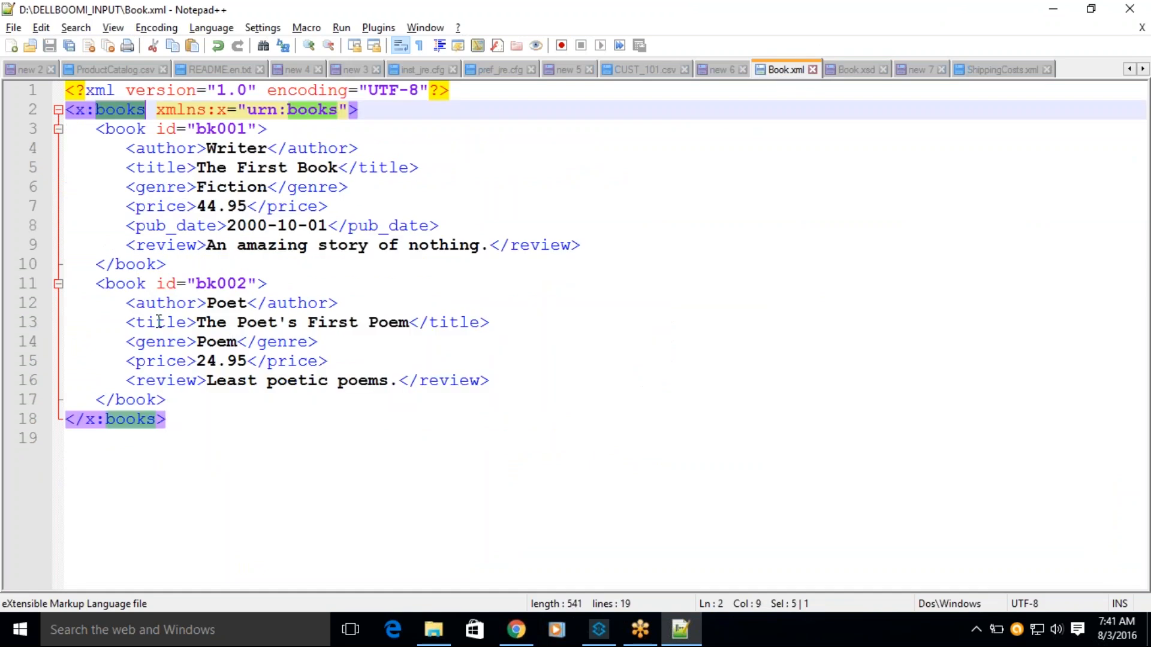
{"action": "double_click", "coordinate": [147, 358]}
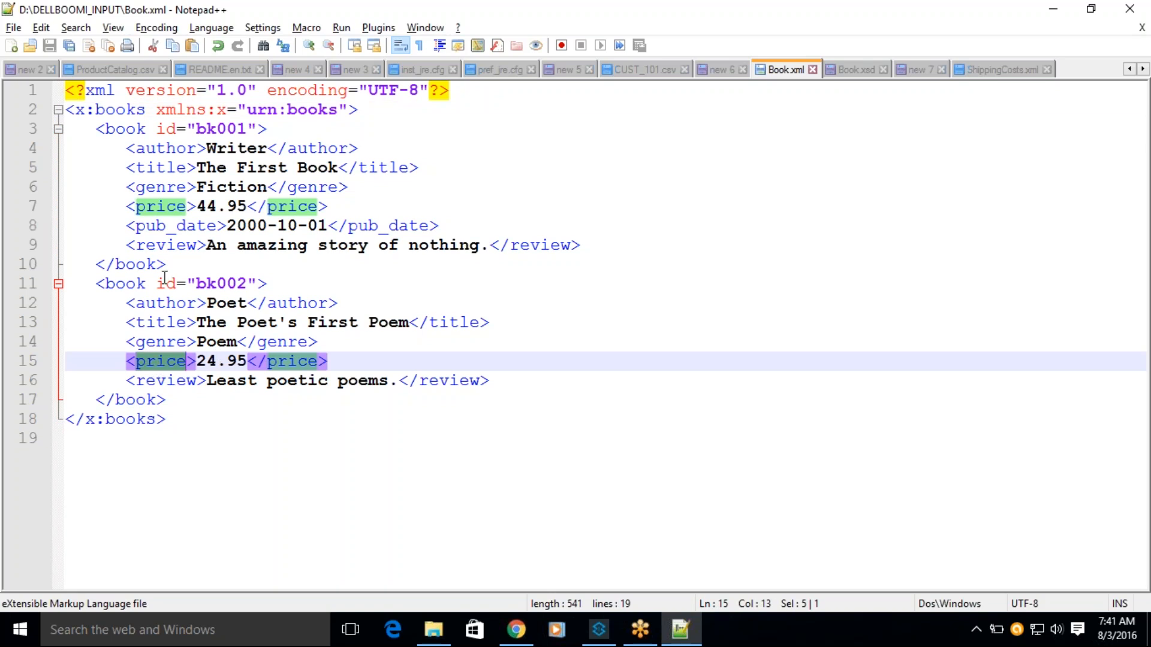
{"action": "double_click", "coordinate": [169, 226]}
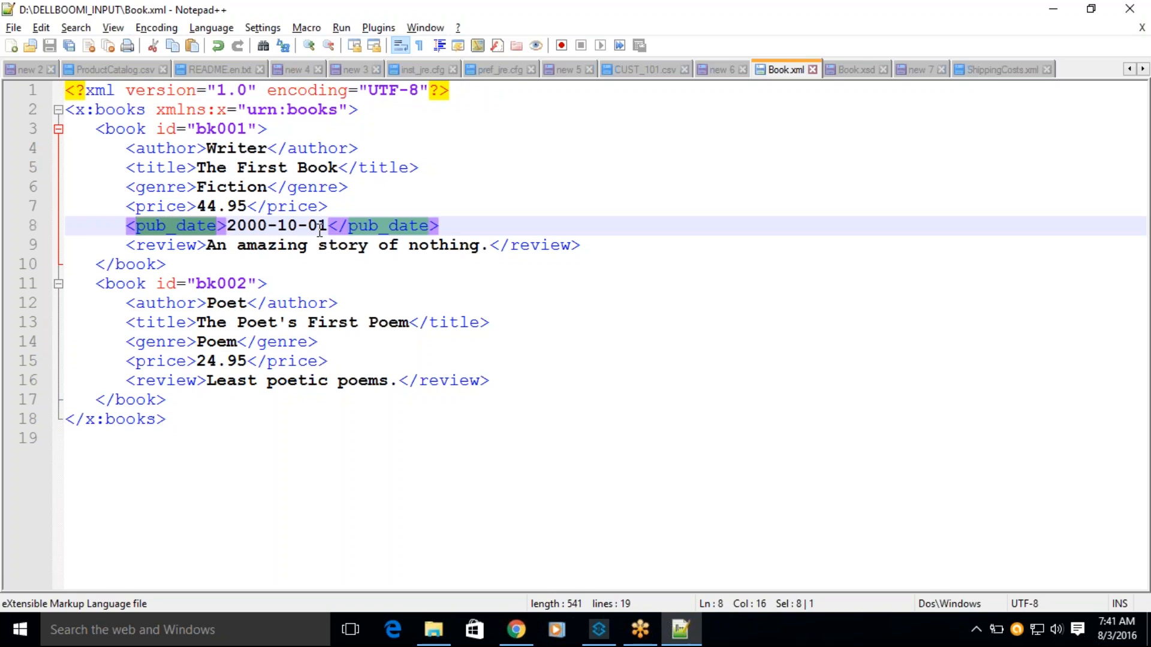
{"action": "left_click", "coordinate": [769, 30]}
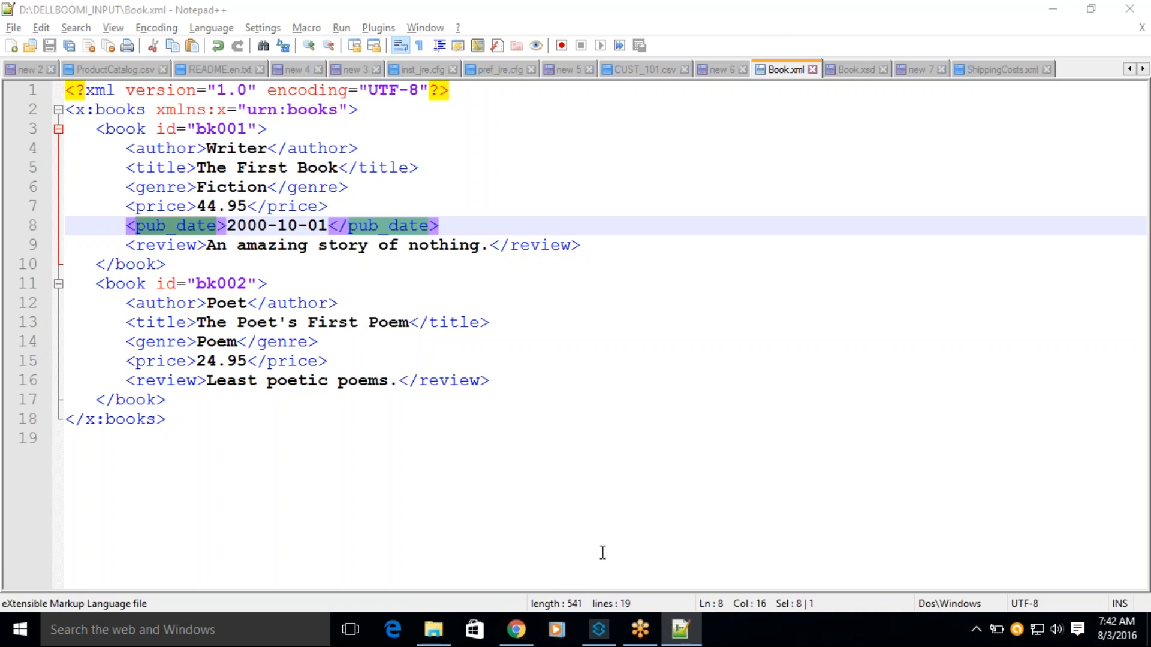
{"action": "left_click", "coordinate": [532, 624]}
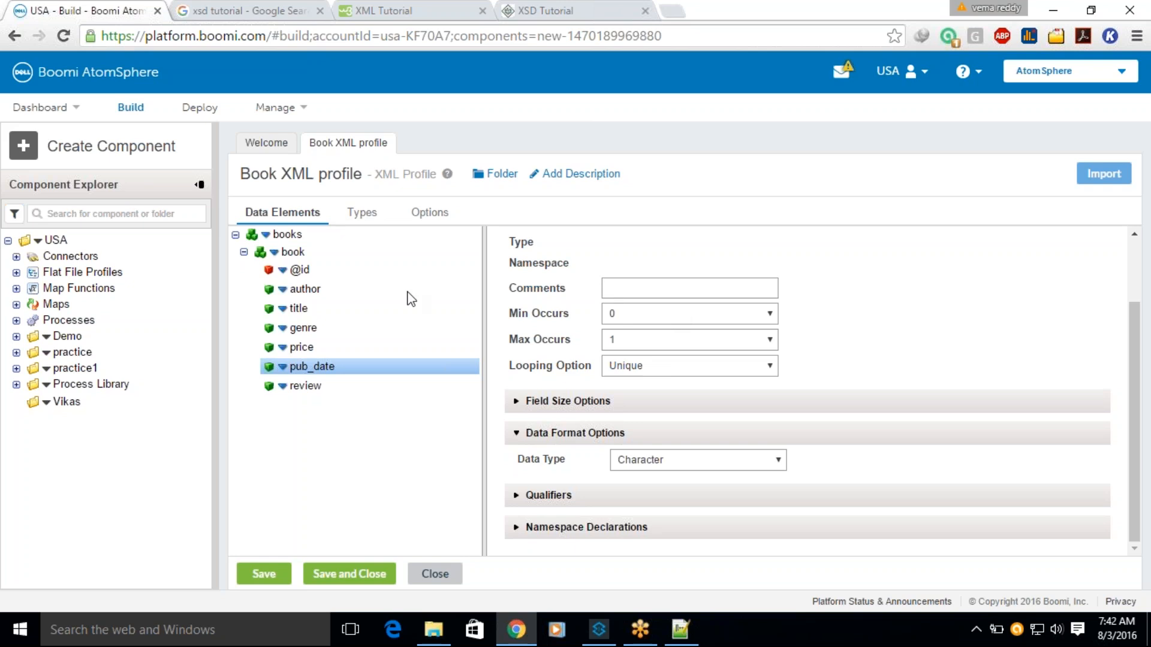
{"action": "left_click", "coordinate": [291, 251]}
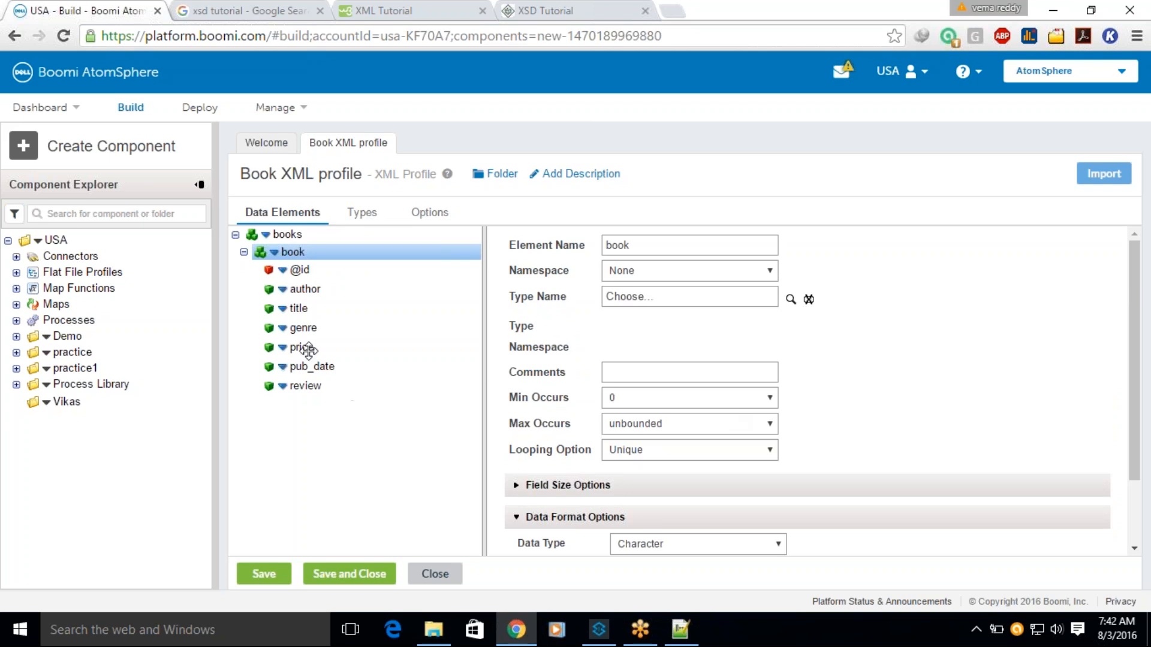
{"action": "left_click", "coordinate": [302, 328]}
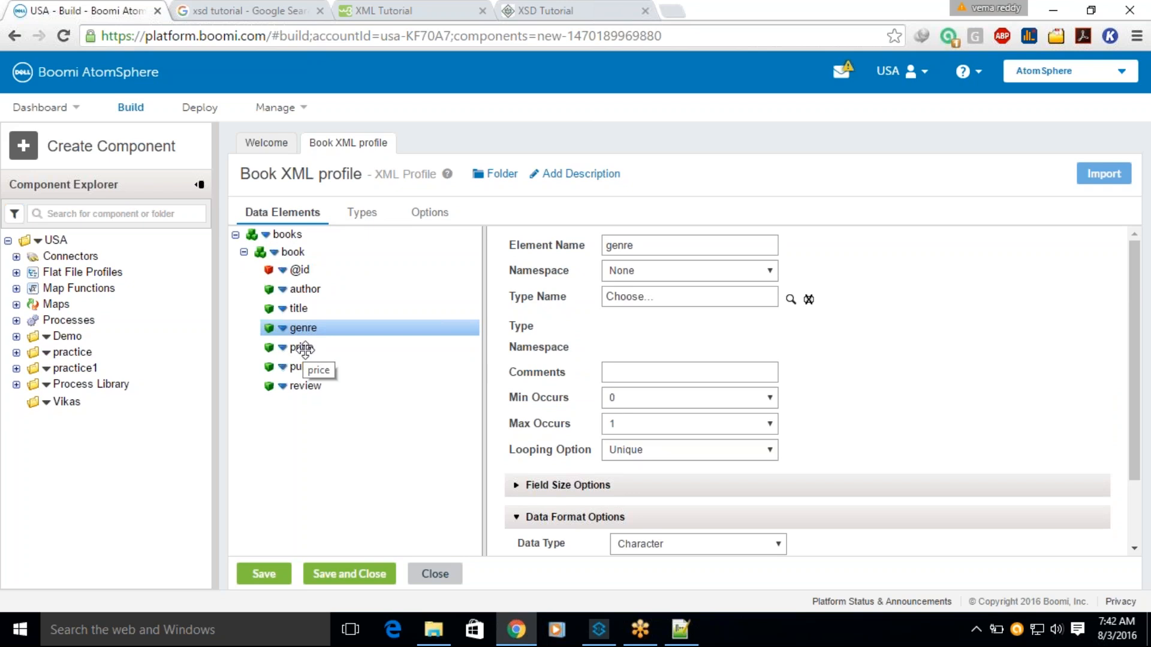
Step: Reopen the XML import with XML Schema as source, choose Book.xsd, and load the profile from its books element
{"action": "left_click", "coordinate": [1102, 173]}
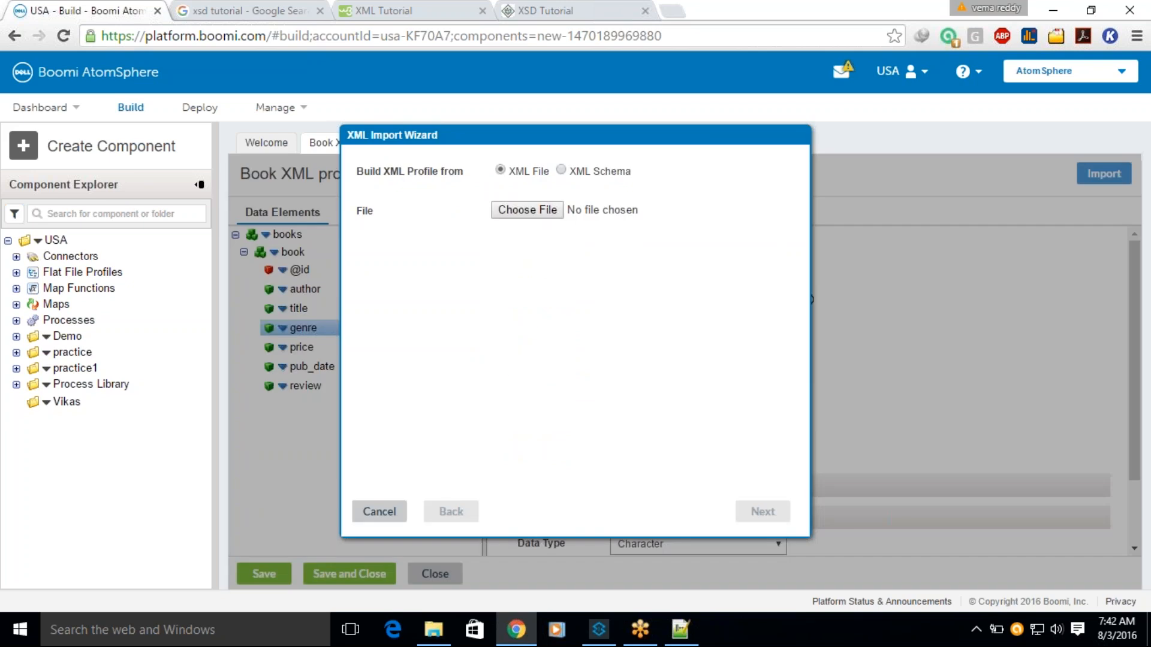
{"action": "left_click", "coordinate": [562, 170]}
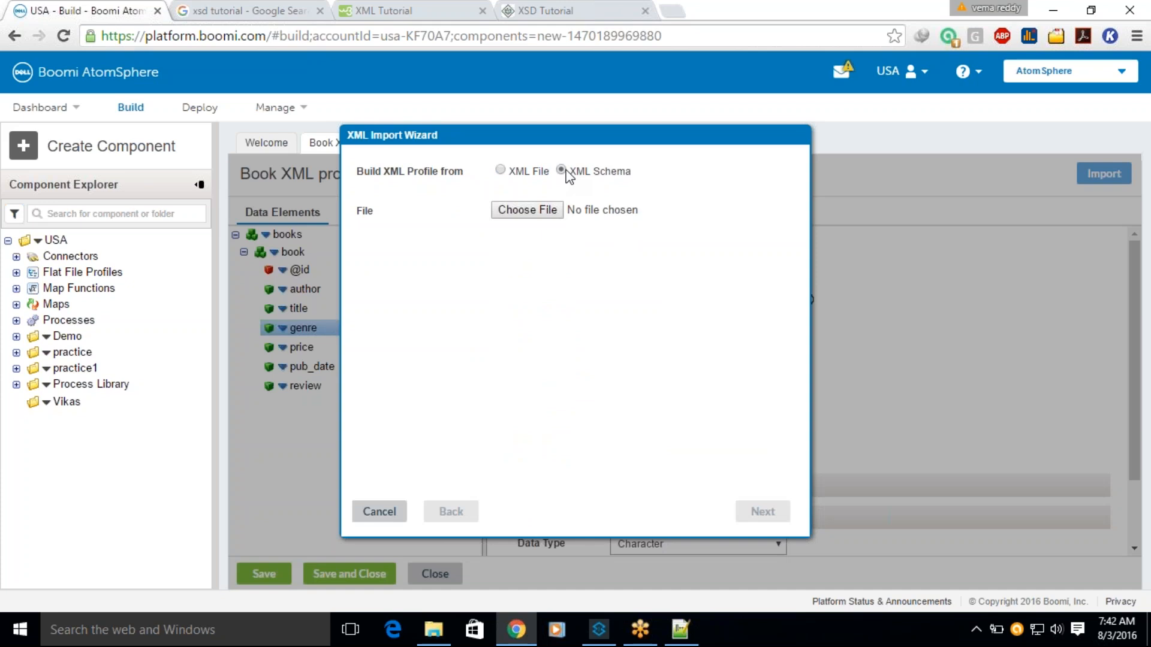
{"action": "left_click", "coordinate": [549, 211]}
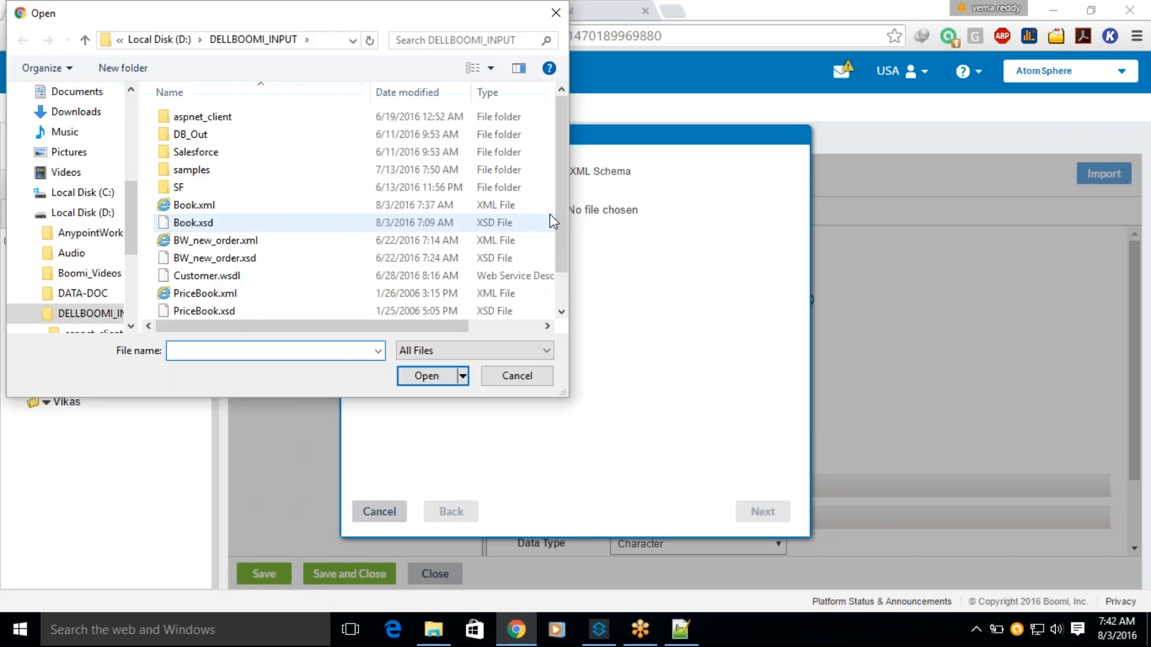
{"action": "left_click", "coordinate": [258, 222]}
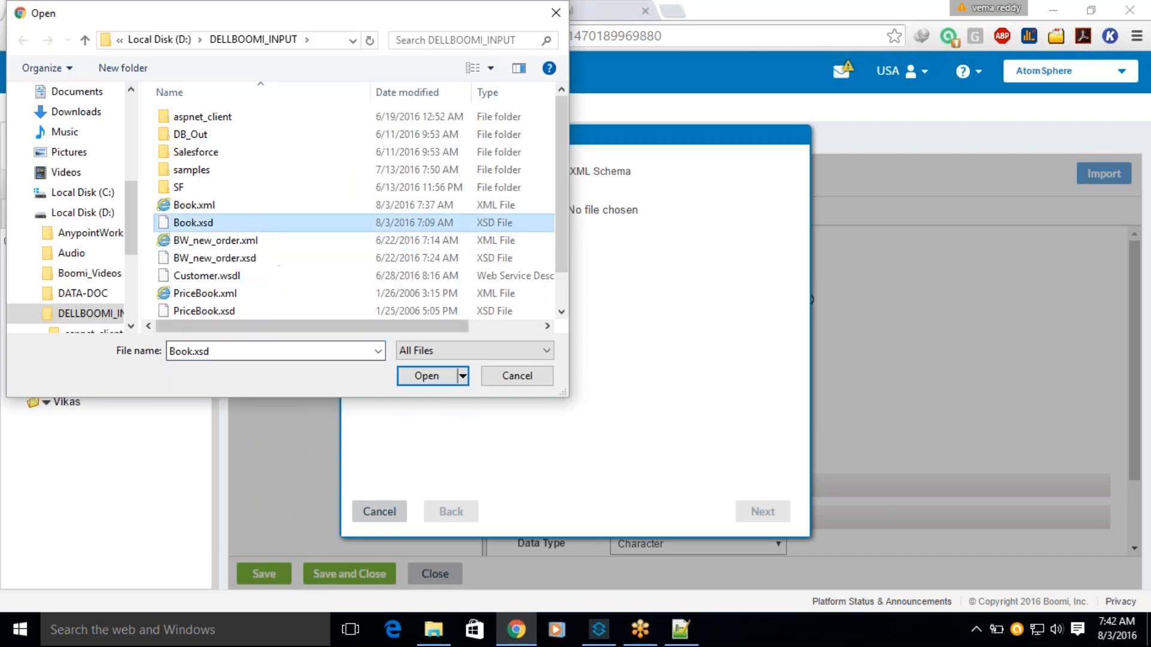
{"action": "left_click", "coordinate": [430, 378]}
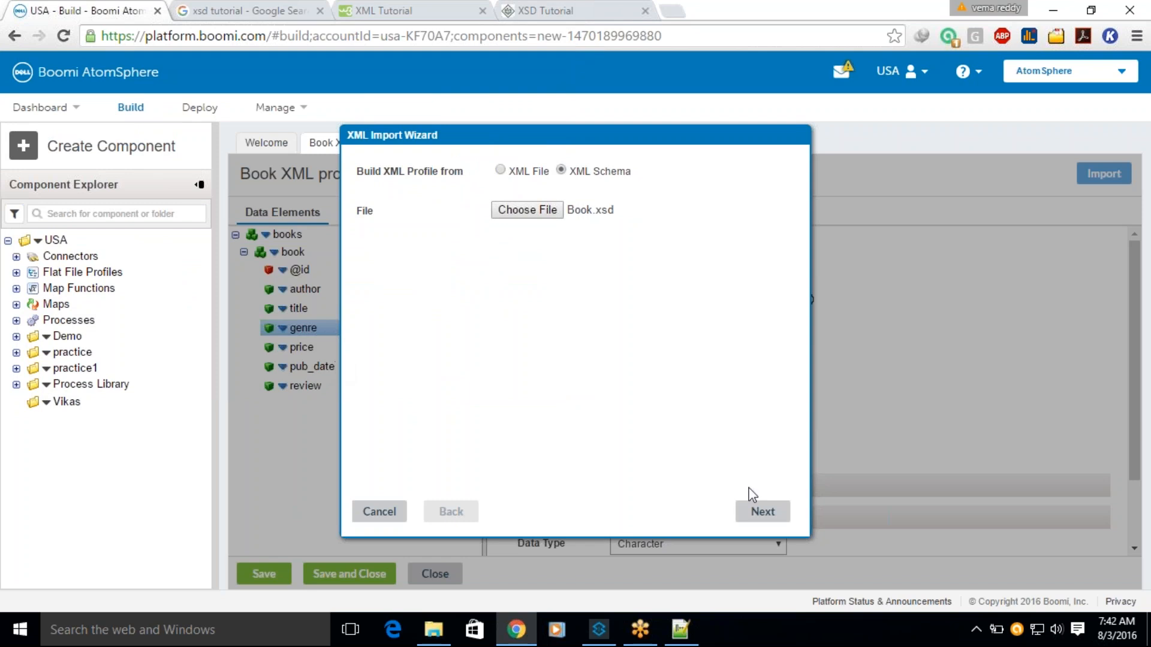
{"action": "left_click", "coordinate": [762, 511]}
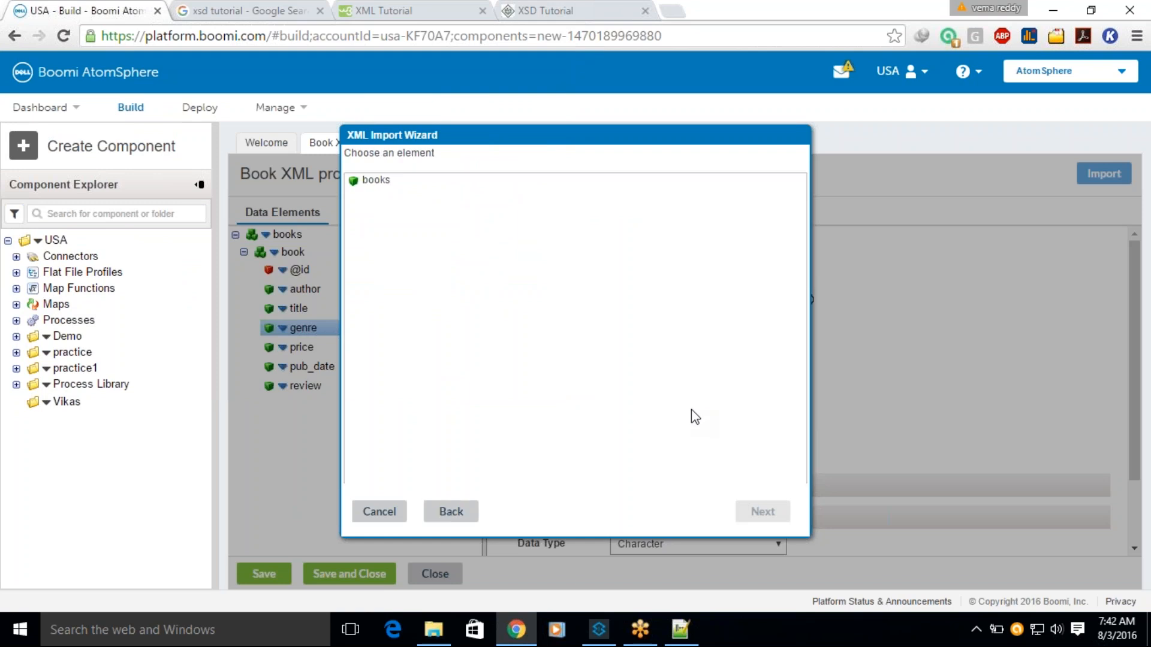
{"action": "left_click", "coordinate": [385, 179]}
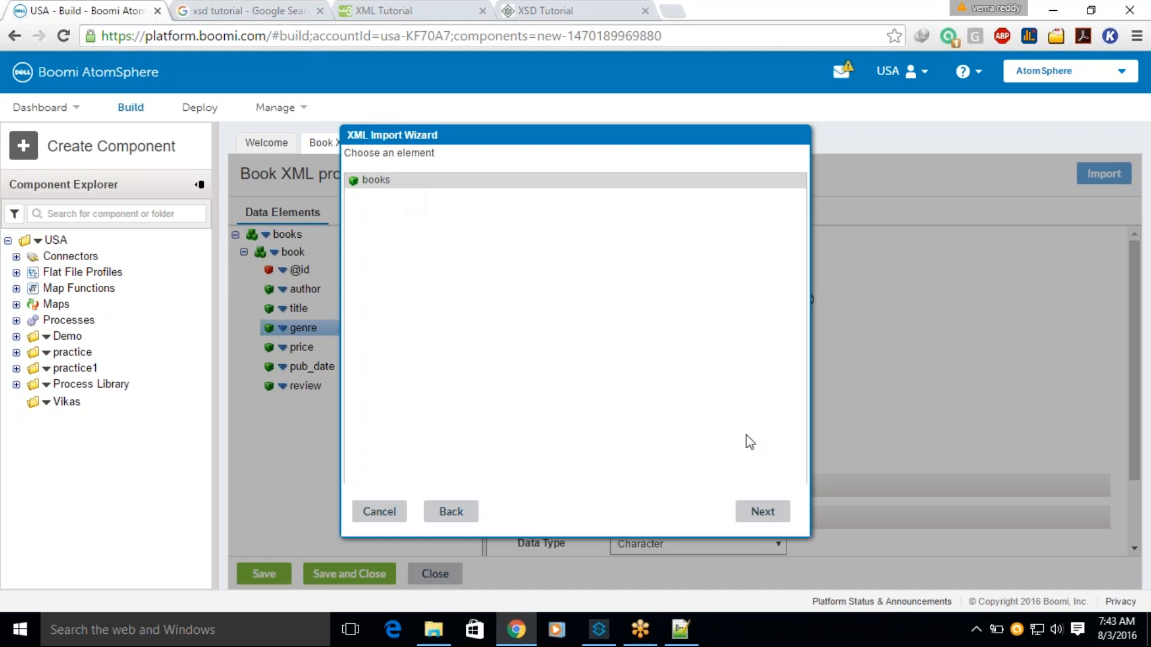
{"action": "left_click", "coordinate": [762, 513]}
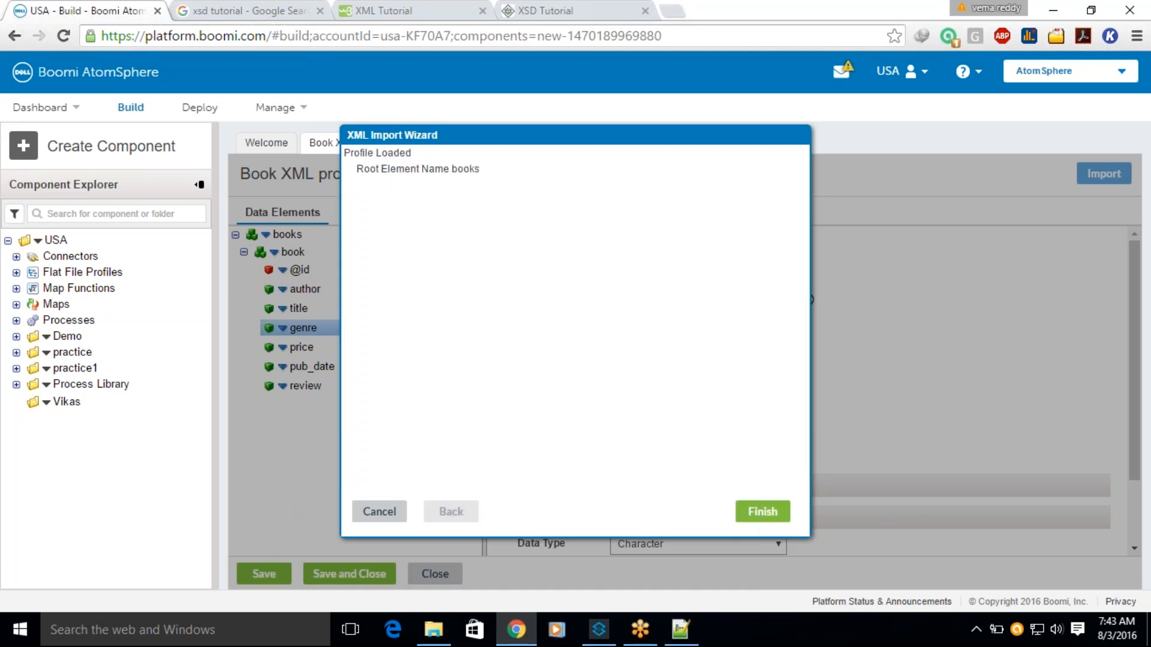
Step: Finish the Book.xsd import into the profile, expand the book element and select it
{"action": "left_click", "coordinate": [774, 511]}
{"action": "left_click", "coordinate": [244, 252]}
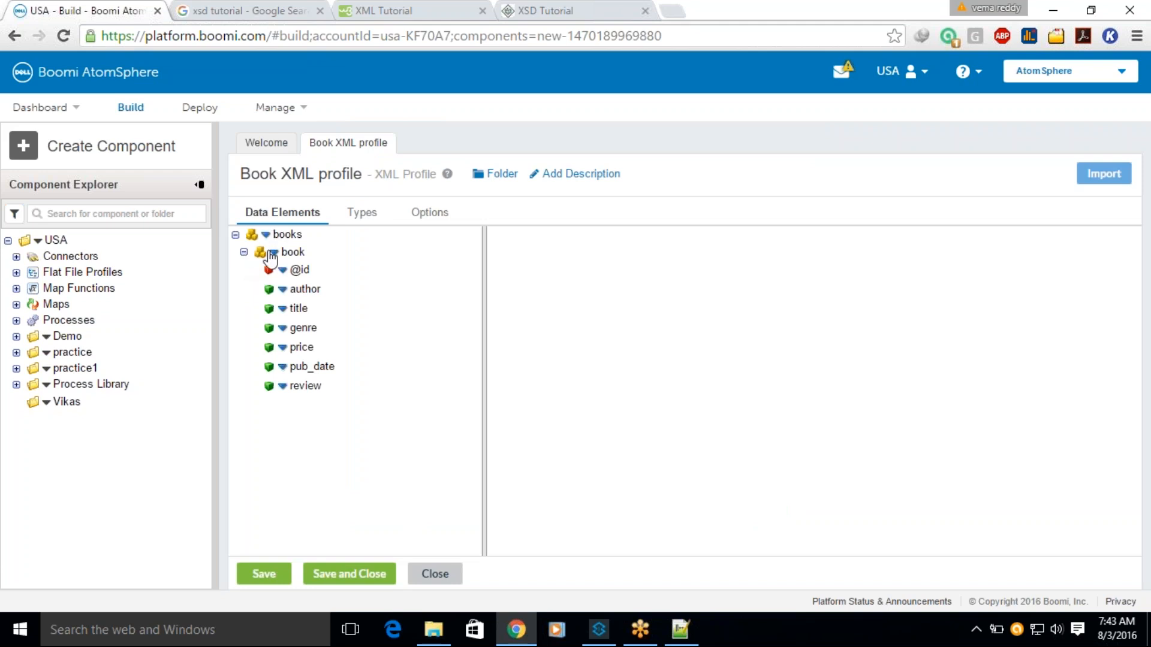
{"action": "left_click", "coordinate": [300, 257]}
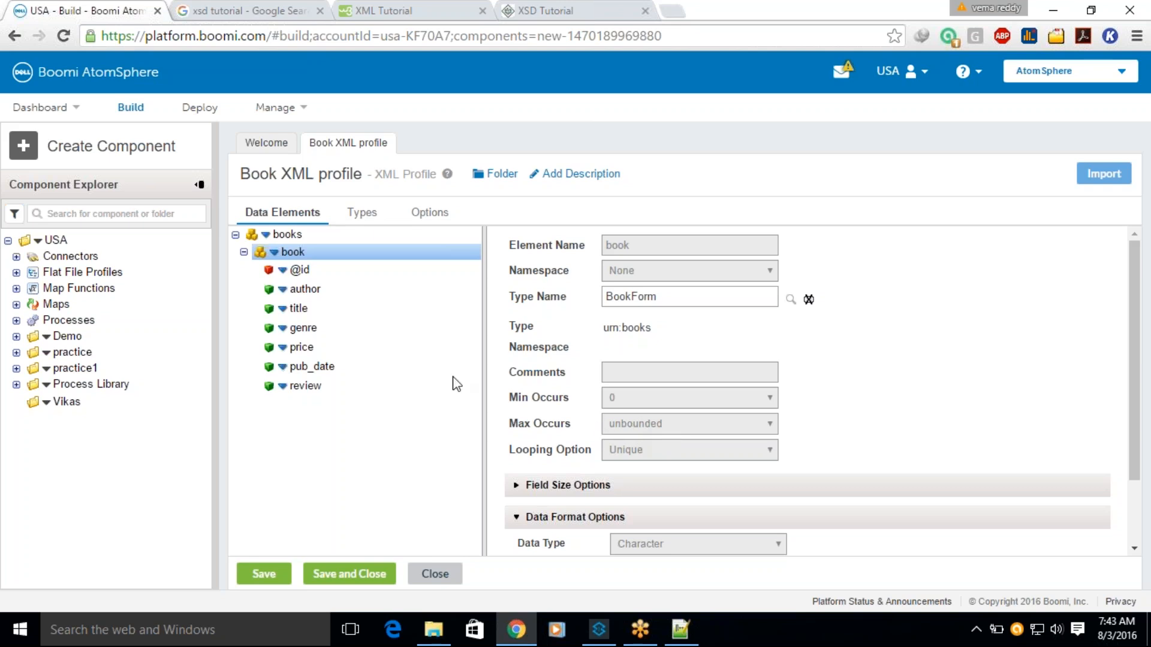
Step: Review the properties of the price, genre, title and author elements, including their occurrence limits and data types
{"action": "left_click", "coordinate": [305, 346]}
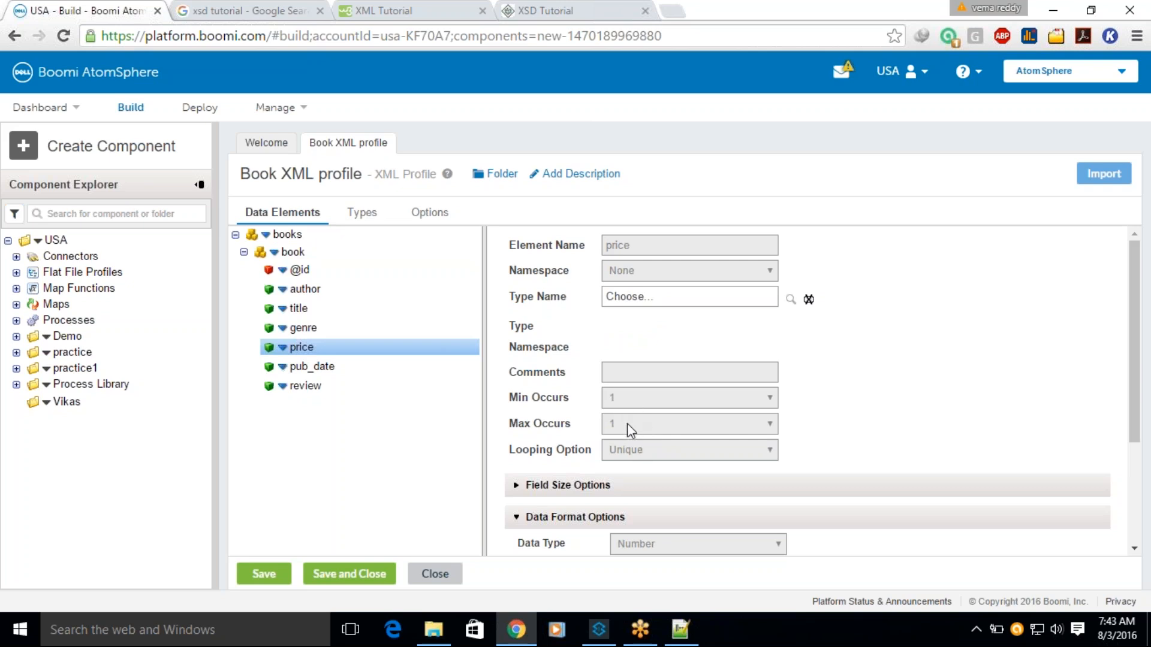
{"action": "left_click", "coordinate": [303, 328]}
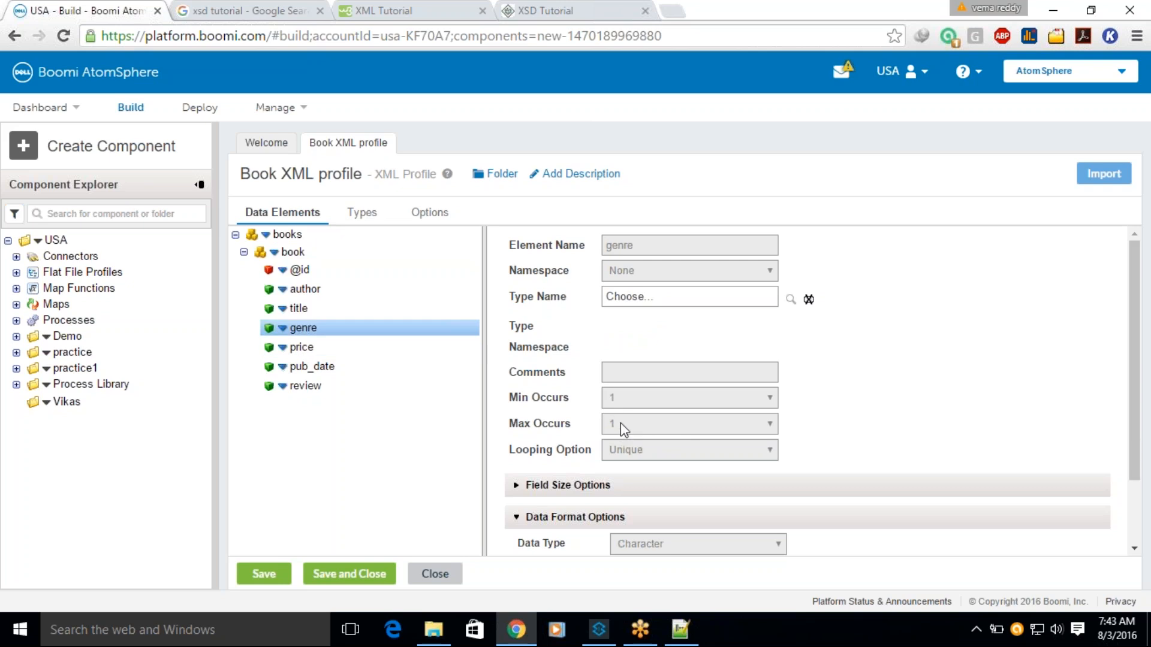
{"action": "left_click", "coordinate": [299, 307]}
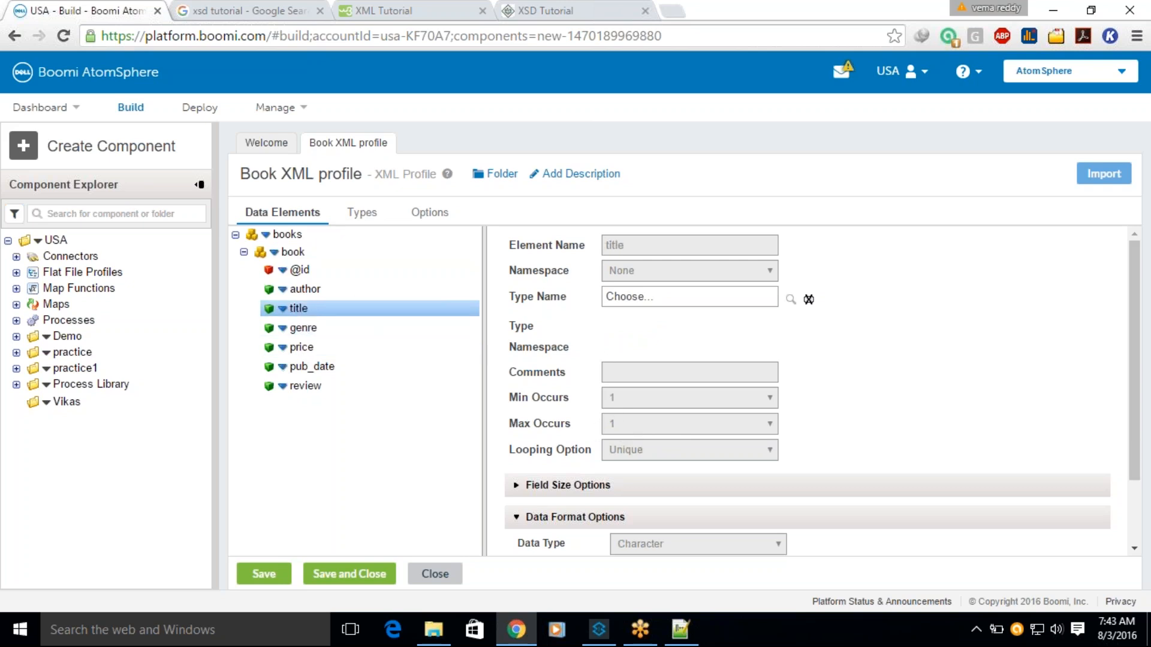
{"action": "left_click", "coordinate": [300, 290]}
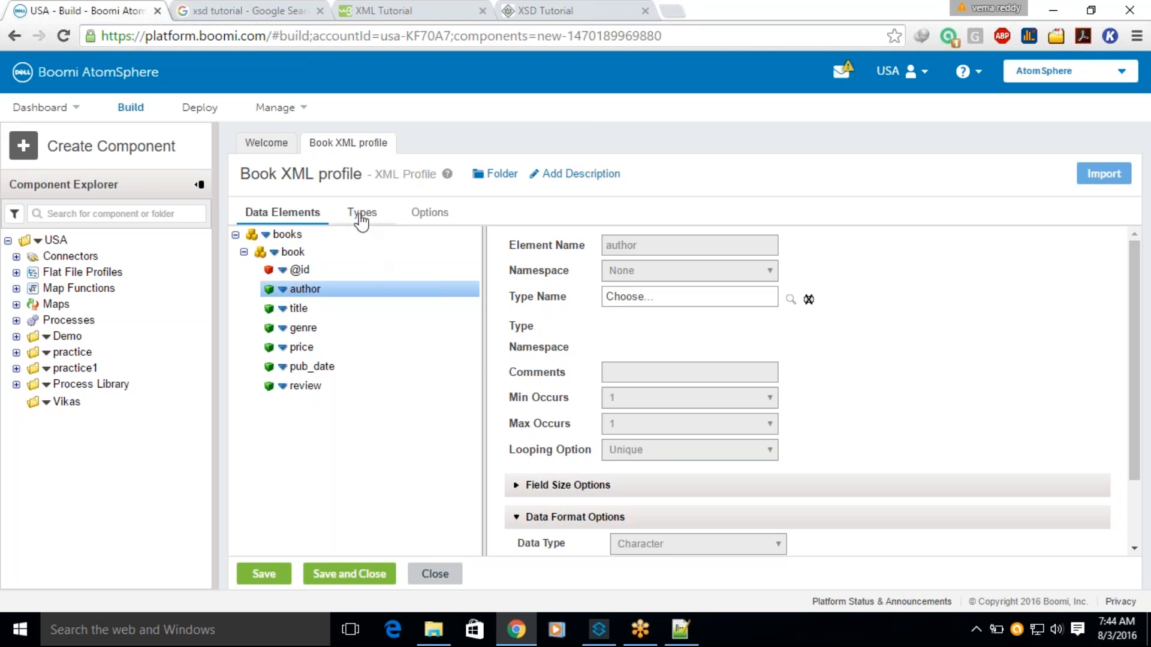
Step: Check the profile's types under the urn:books namespace, then examine the book element's properties and available actions
{"action": "mouse_move", "coordinate": [683, 636]}
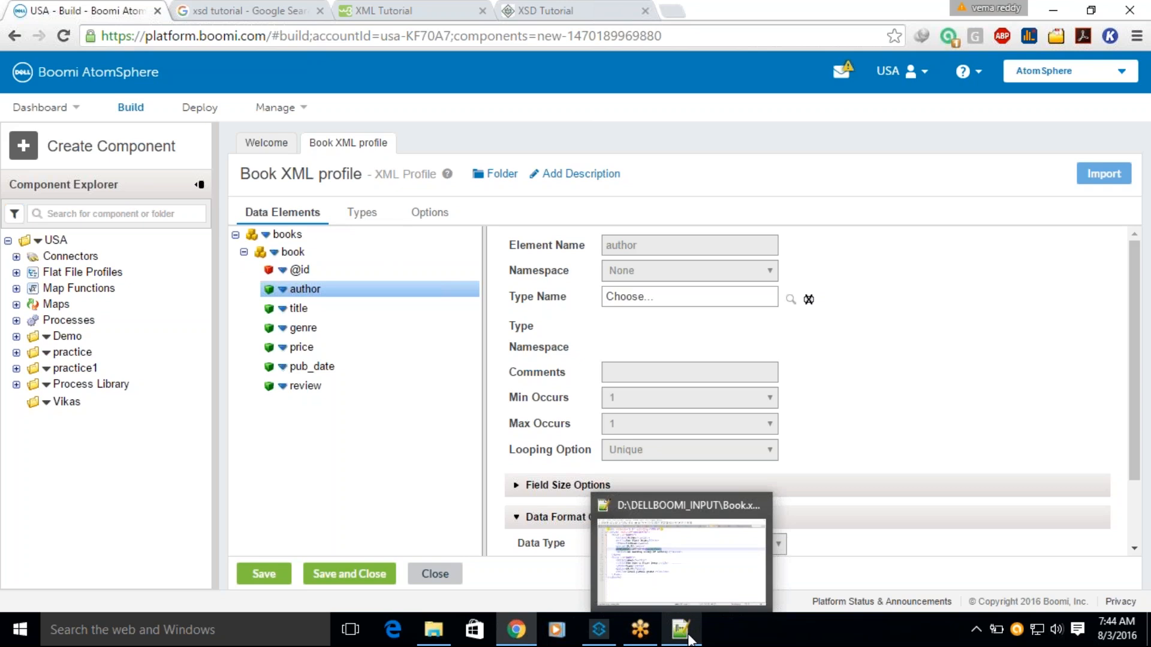
{"action": "left_click", "coordinate": [356, 220]}
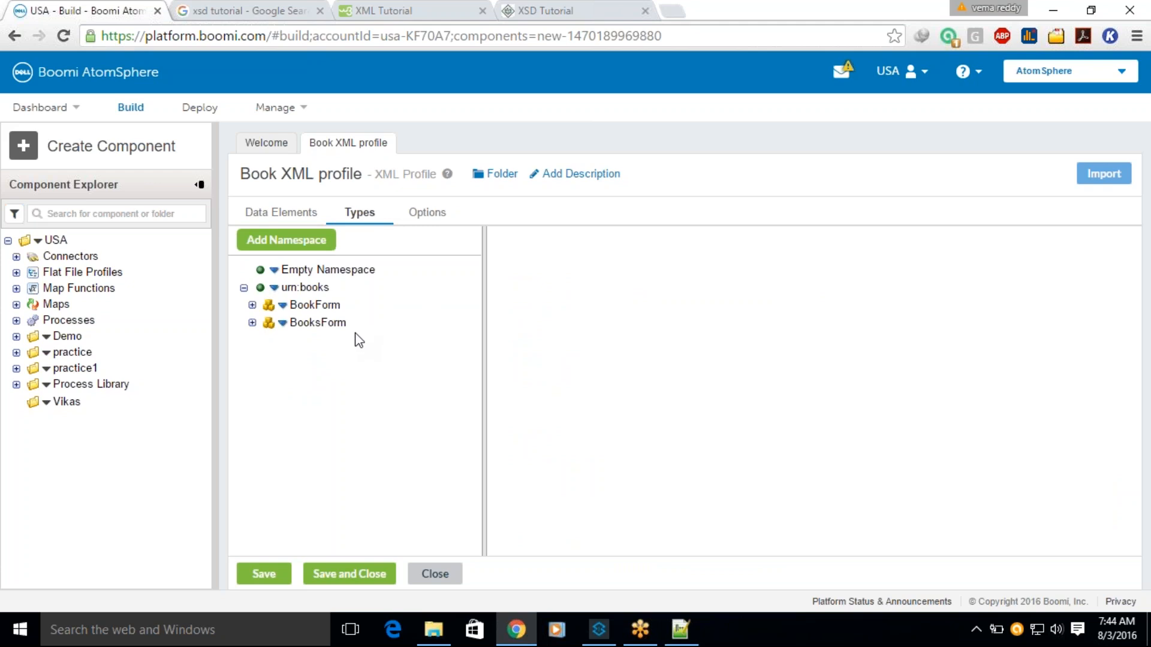
{"action": "left_click", "coordinate": [305, 214]}
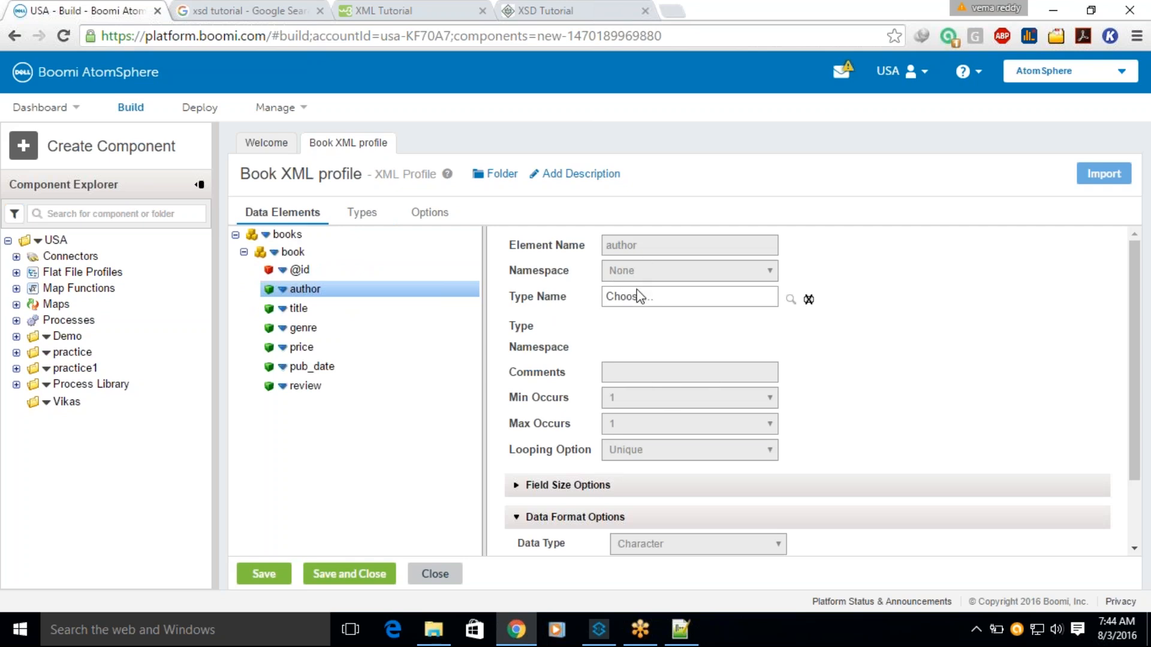
{"action": "right_click", "coordinate": [275, 252]}
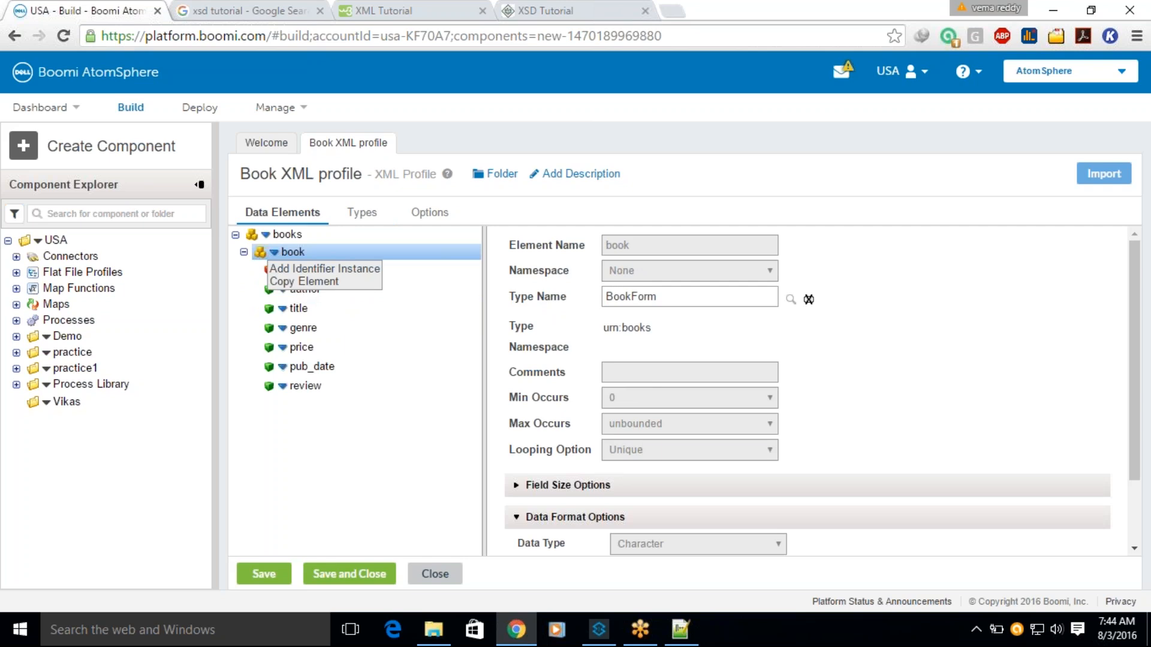
{"action": "left_click", "coordinate": [710, 320]}
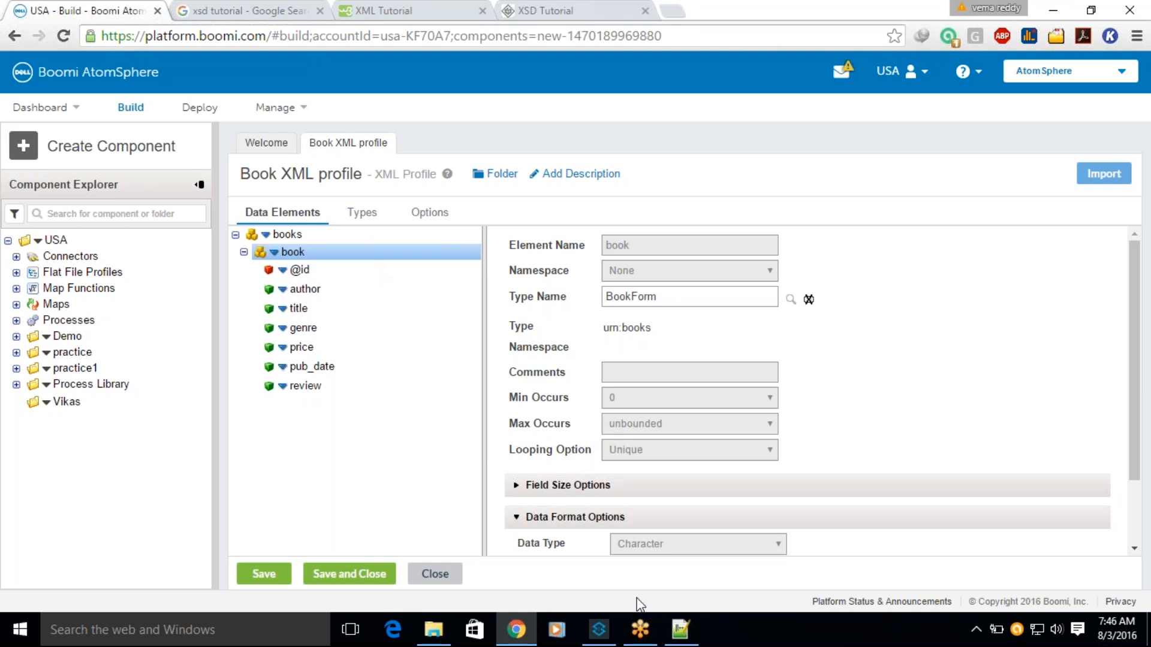
Step: Compare Book.xml with Book.xsd in Notepad++ and highlight the word element in the schema's title definition
{"action": "left_click", "coordinate": [680, 629]}
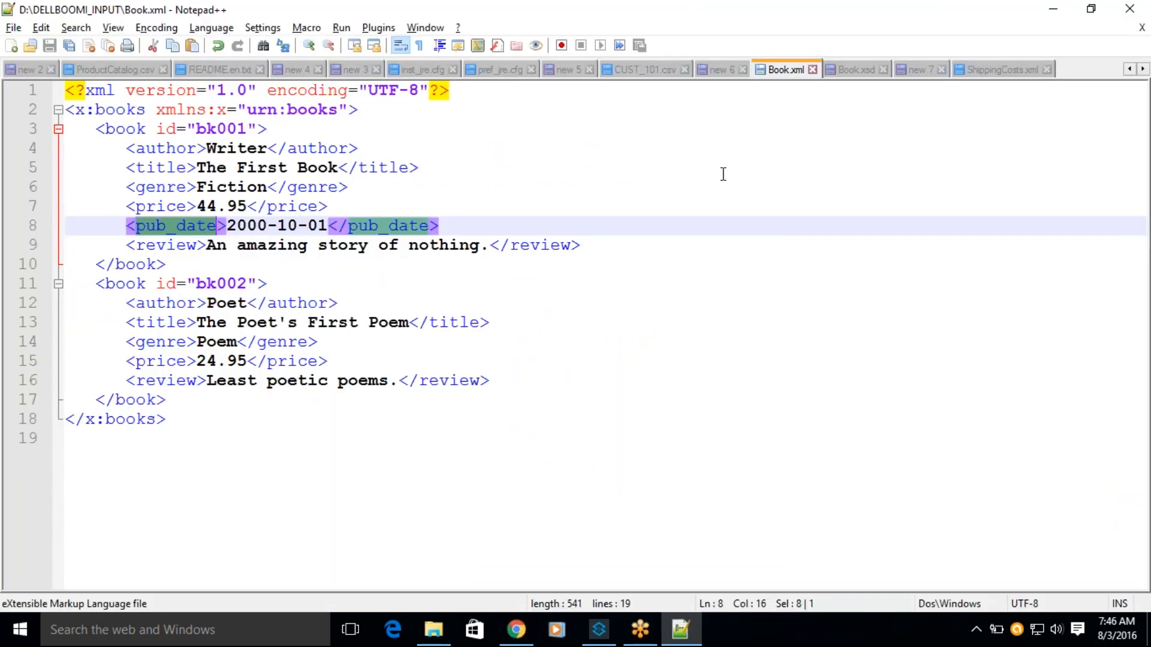
{"action": "left_click", "coordinate": [841, 76]}
{"action": "left_click", "coordinate": [779, 70]}
{"action": "left_click", "coordinate": [857, 72]}
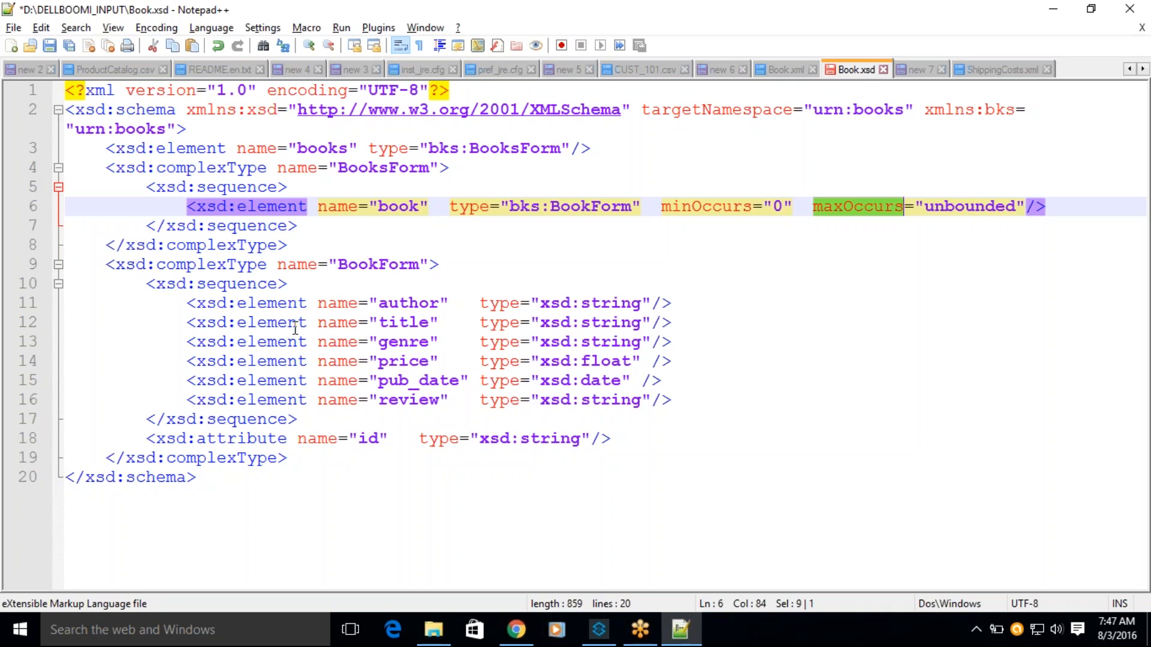
{"action": "double_click", "coordinate": [271, 322]}
Step: Switch to Chrome and compare the XML Tutorial and XSD Tutorial pages, highlighting the to element's value in XML Example 1
{"action": "left_click", "coordinate": [516, 630]}
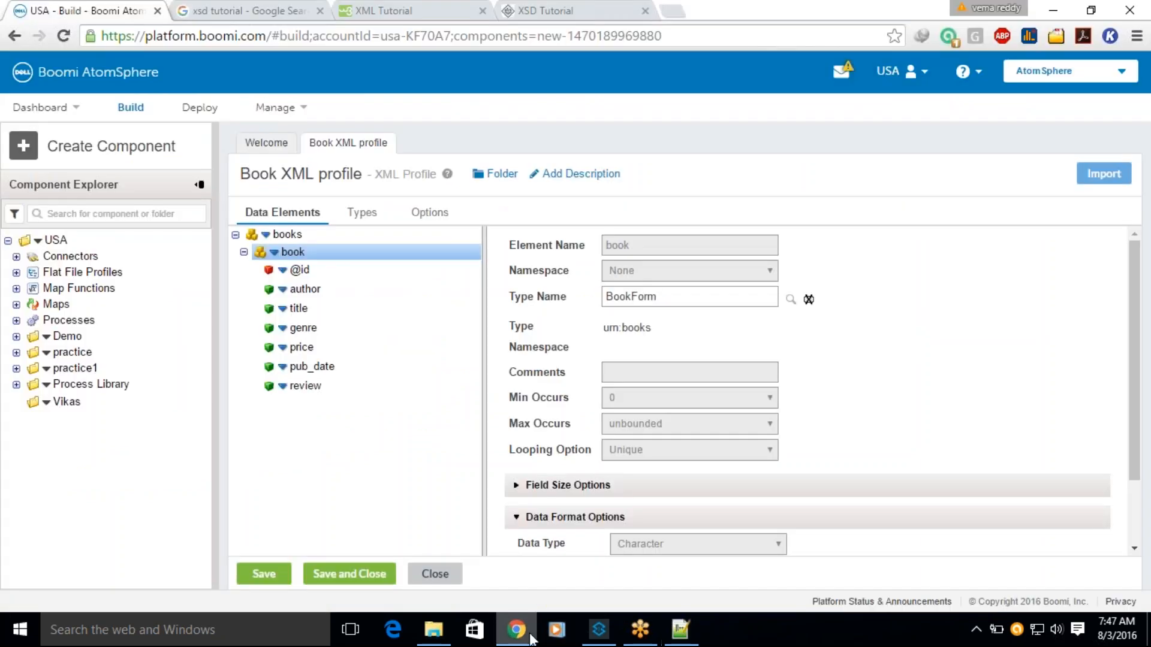
{"action": "left_click", "coordinate": [431, 9]}
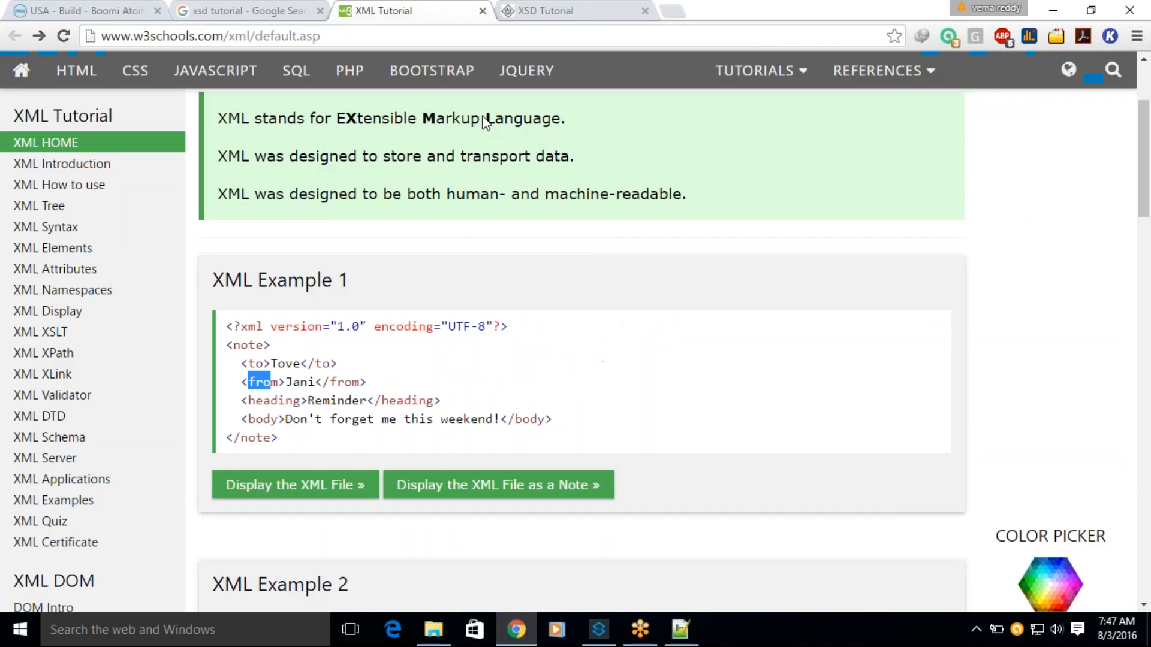
{"action": "left_click", "coordinate": [616, 7]}
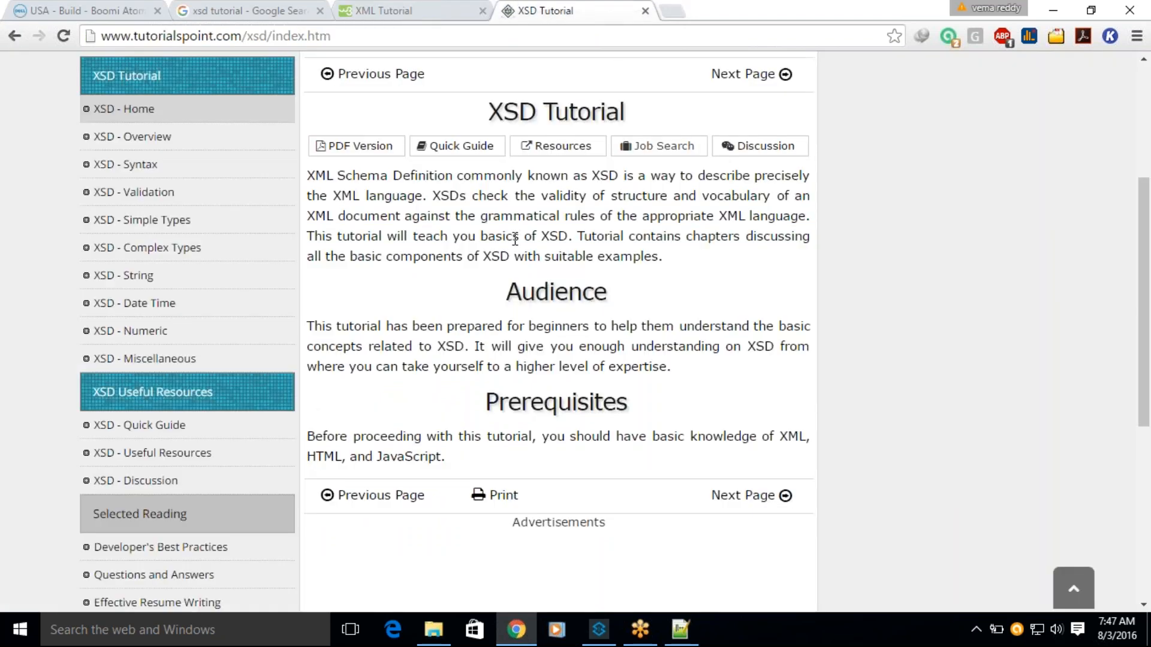
{"action": "left_click", "coordinate": [427, 17]}
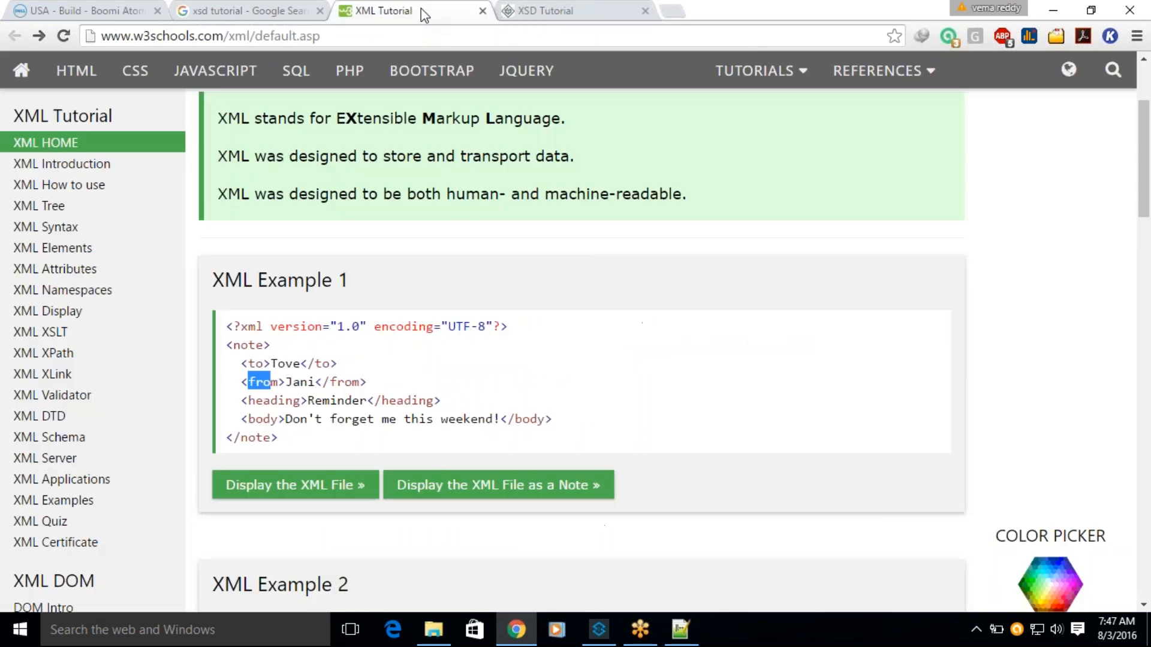
{"action": "left_click", "coordinate": [545, 15]}
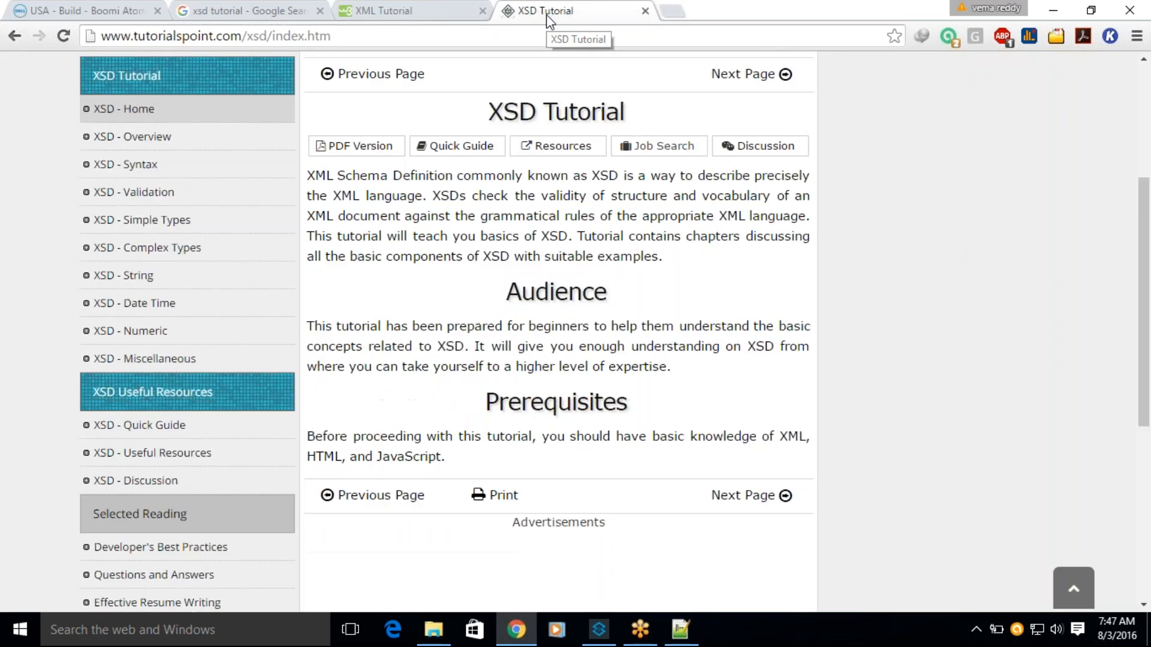
{"action": "left_click", "coordinate": [434, 18]}
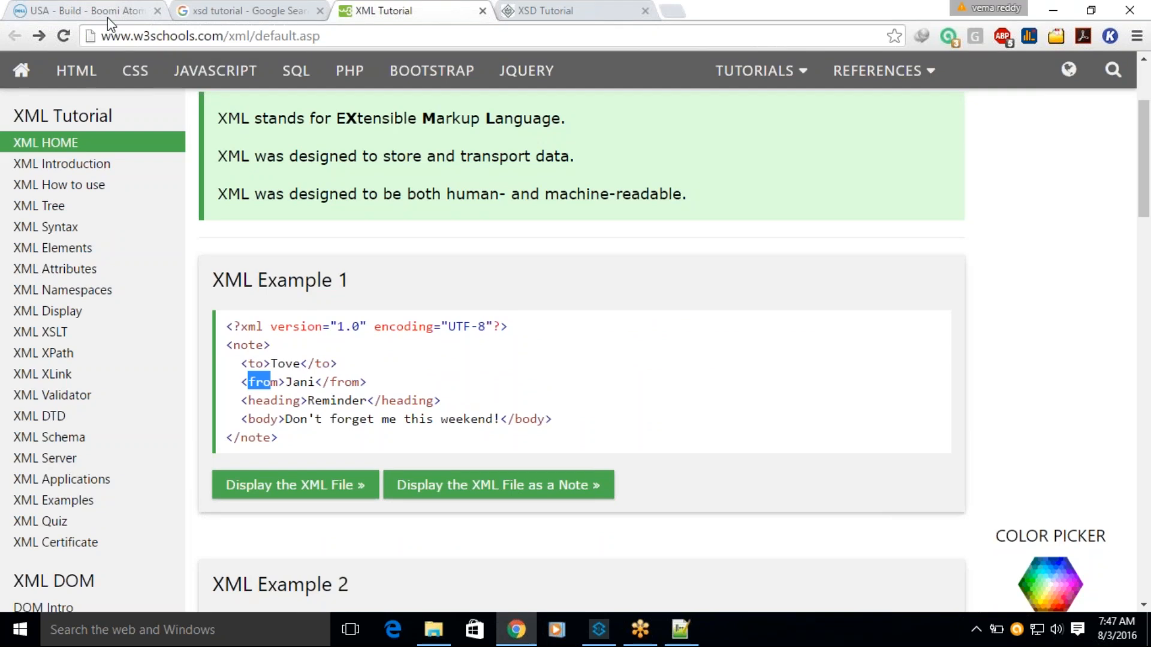
{"action": "double_click", "coordinate": [293, 365]}
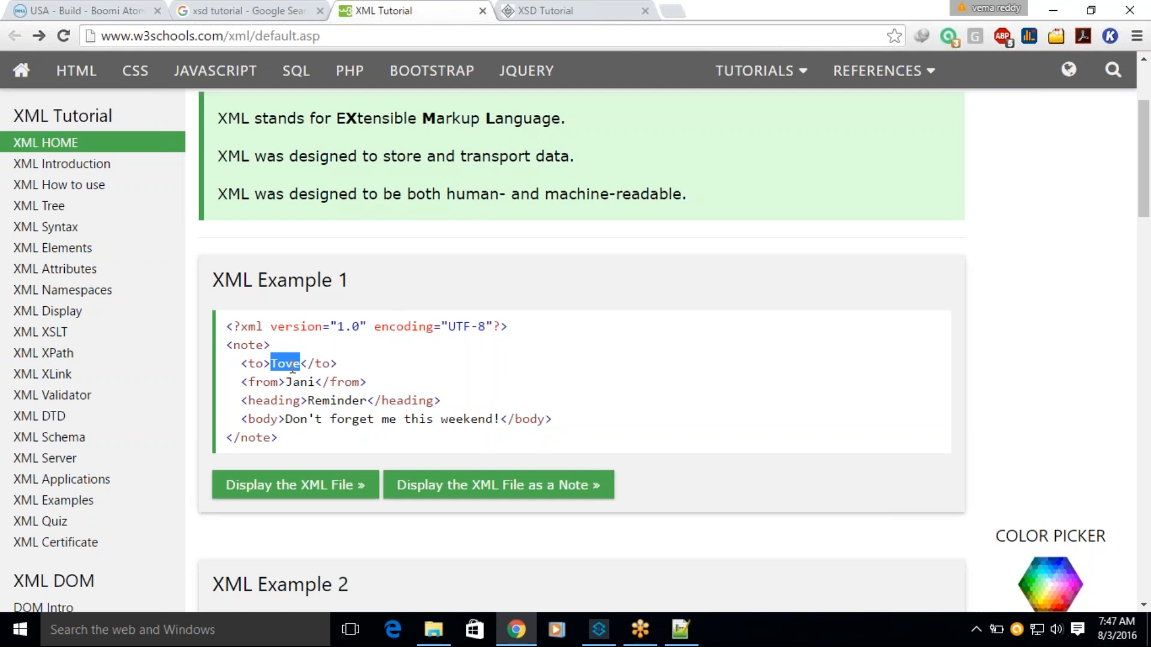
Step: Return to the Boomi build page and save the Book XML profile
{"action": "left_click", "coordinate": [71, 11]}
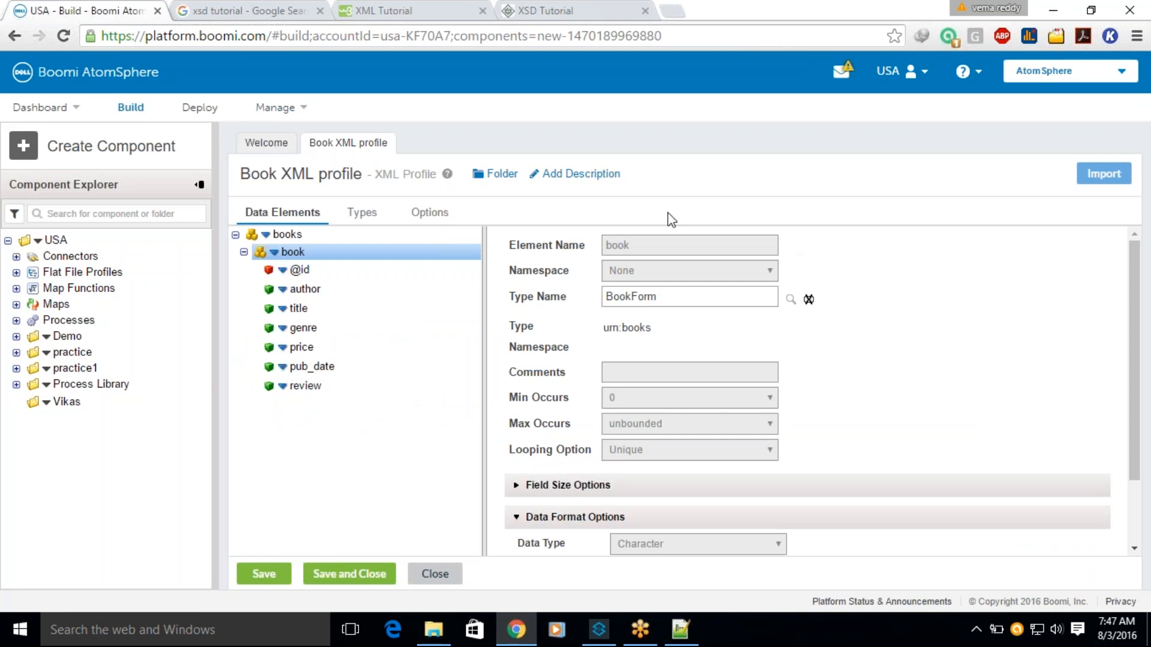
{"action": "left_click", "coordinate": [264, 574]}
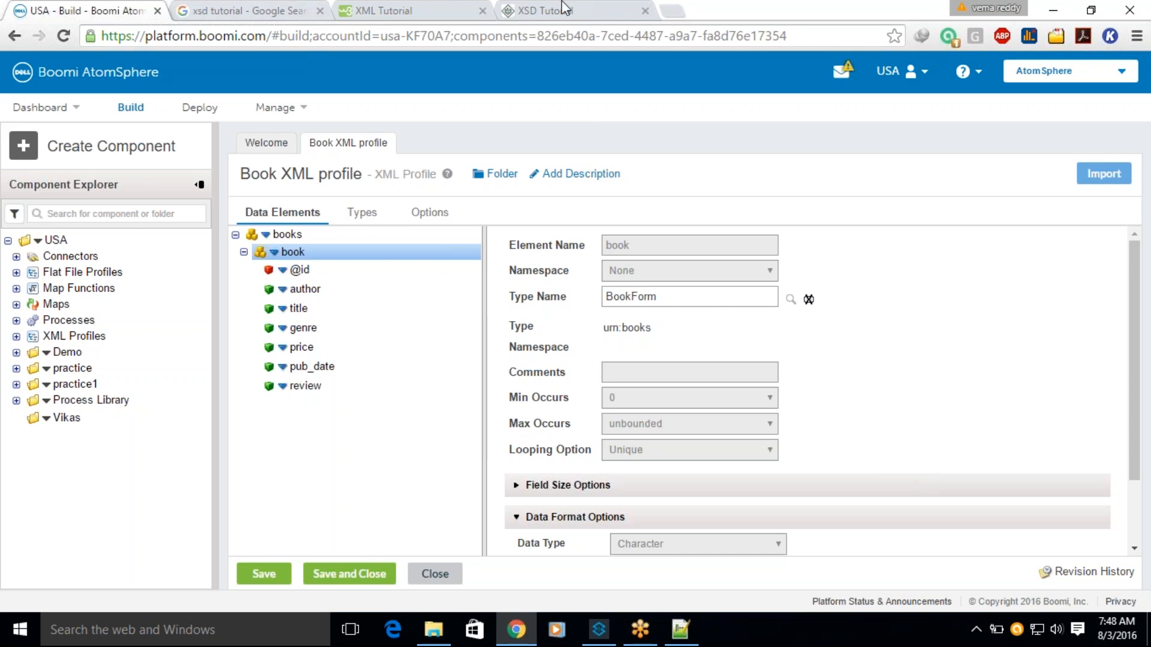
Step: Revisit the XSD Tutorial page, then read through XML Example 2 on the XML Tutorial page
{"action": "left_click", "coordinate": [552, 14]}
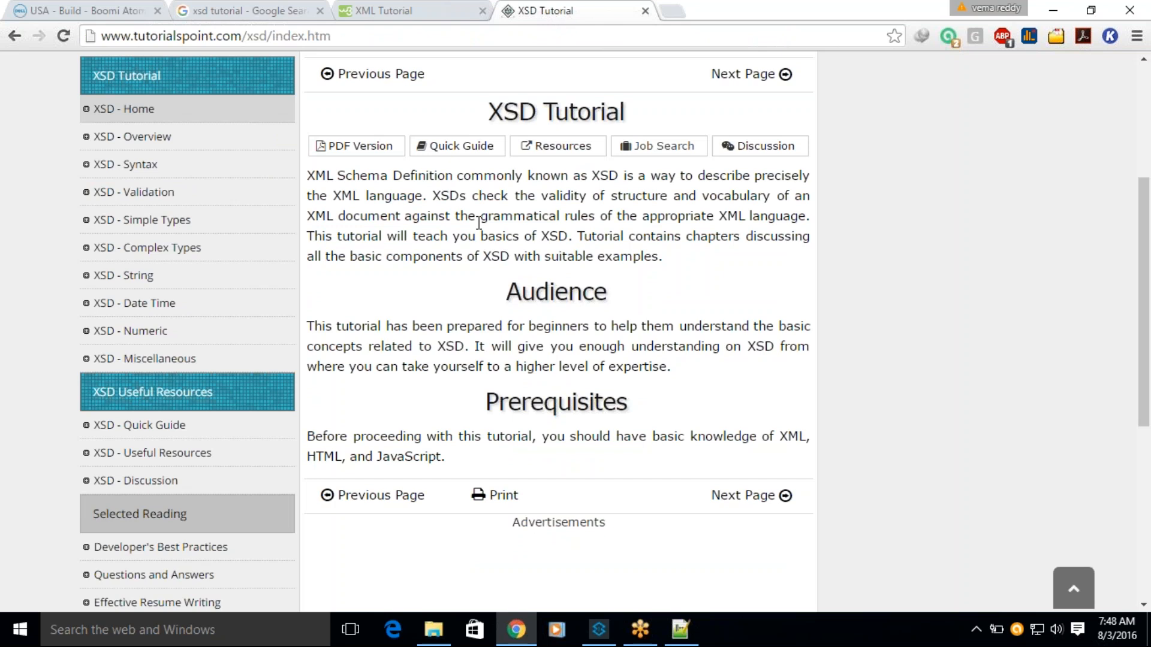
{"action": "left_click", "coordinate": [422, 15]}
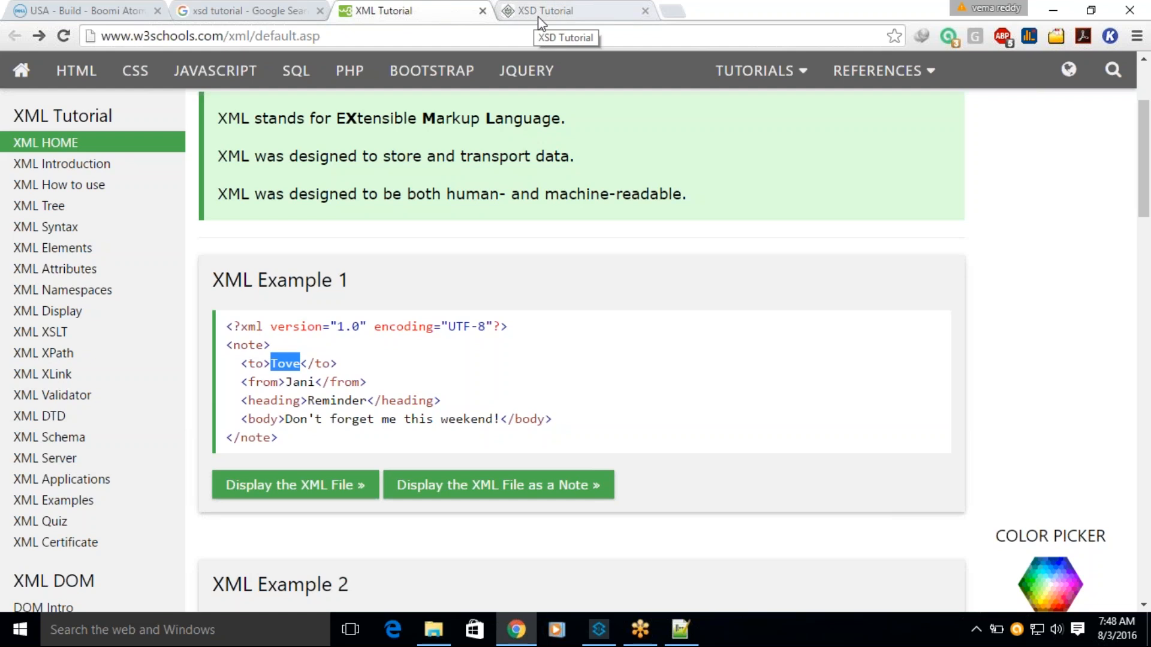
{"action": "scroll", "coordinate": [543, 377], "scroll_direction": "down", "scroll_amount": 4}
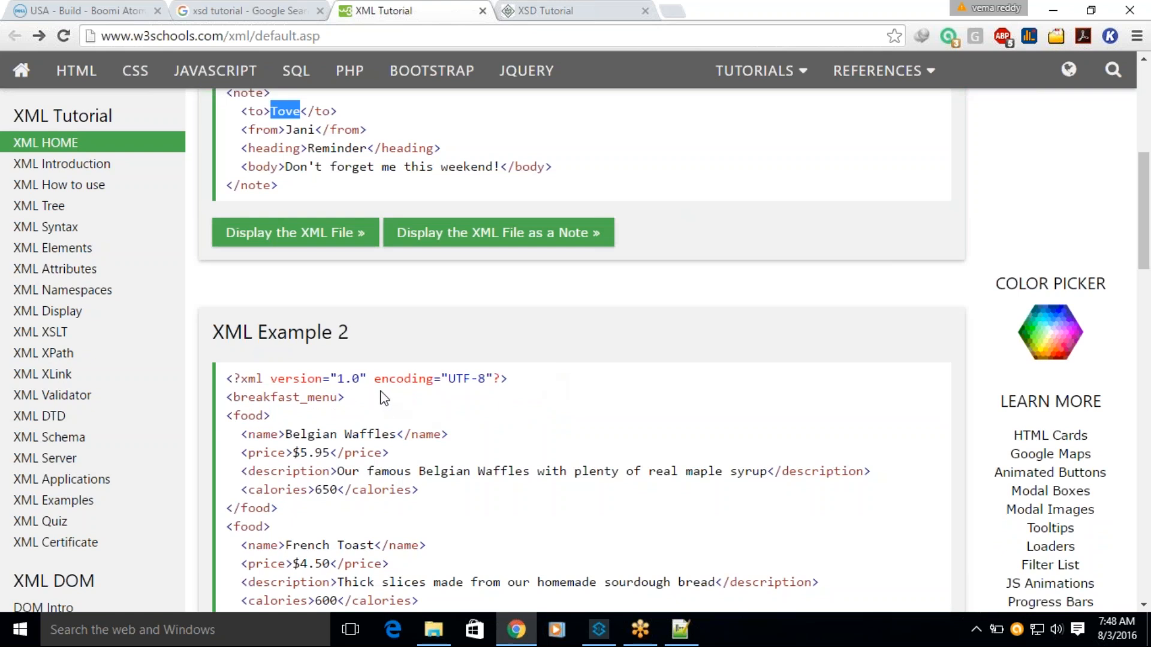
{"action": "scroll", "coordinate": [384, 398], "scroll_direction": "up", "scroll_amount": 4}
{"action": "scroll", "coordinate": [375, 365], "scroll_direction": "down", "scroll_amount": 5}
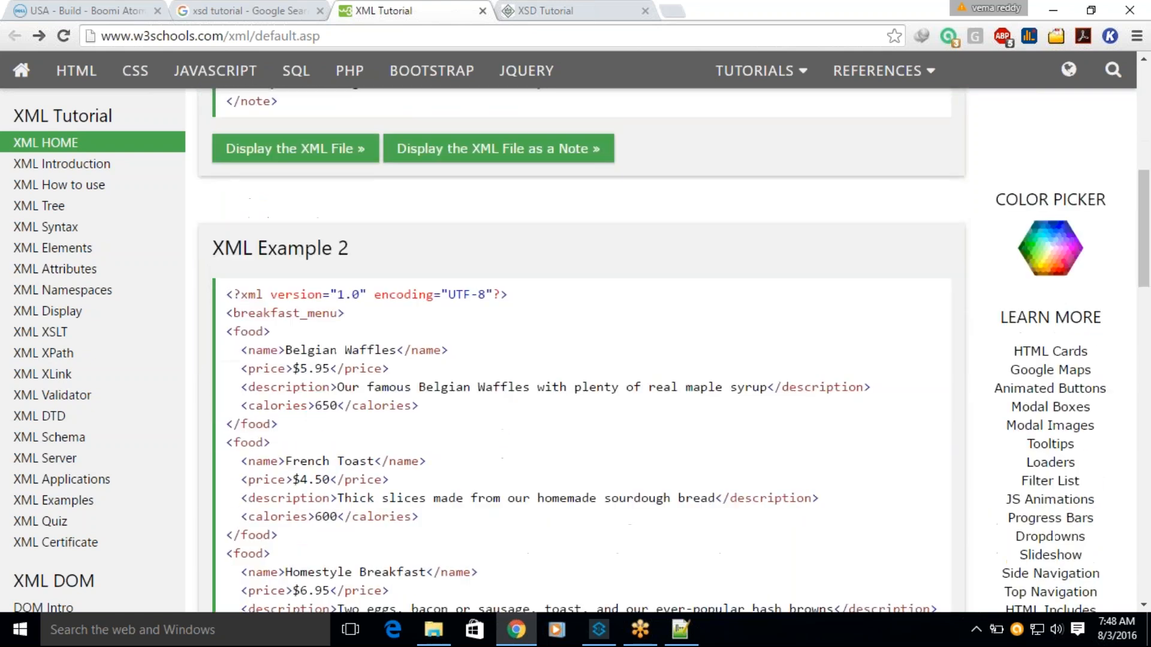
{"action": "scroll", "coordinate": [368, 354], "scroll_direction": "down", "scroll_amount": 5}
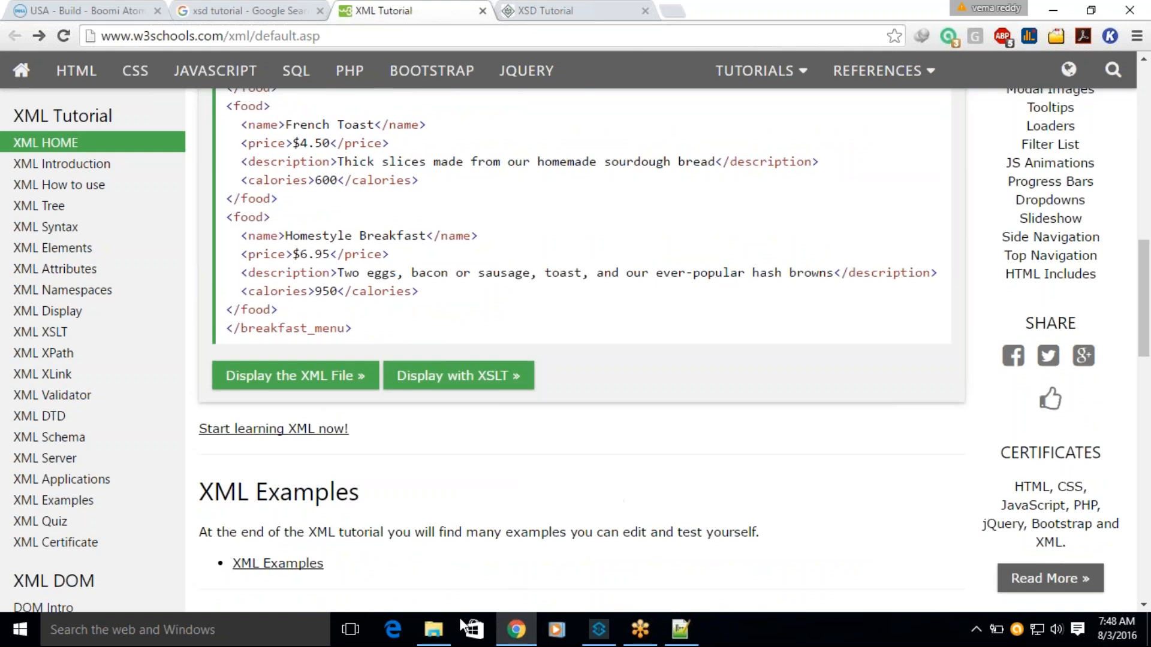
Step: Create a new document in Notepad++ and enter xml and xsd as separate lines with blank lines between
{"action": "left_click", "coordinate": [681, 629]}
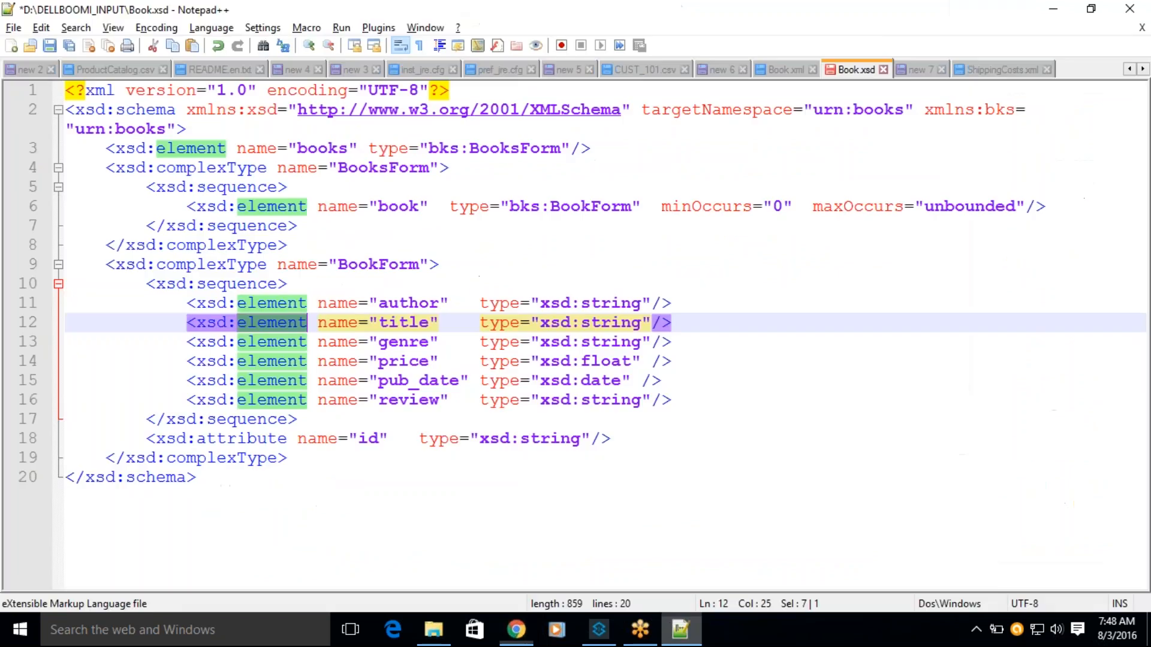
{"action": "double_click", "coordinate": [1066, 73]}
{"action": "type", "text": "xml"}
{"action": "key", "text": "Return"}
{"action": "key", "text": "Return"}
{"action": "type", "text": "xsd"}
{"action": "key", "text": "Return"}
{"action": "key", "text": "Return"}
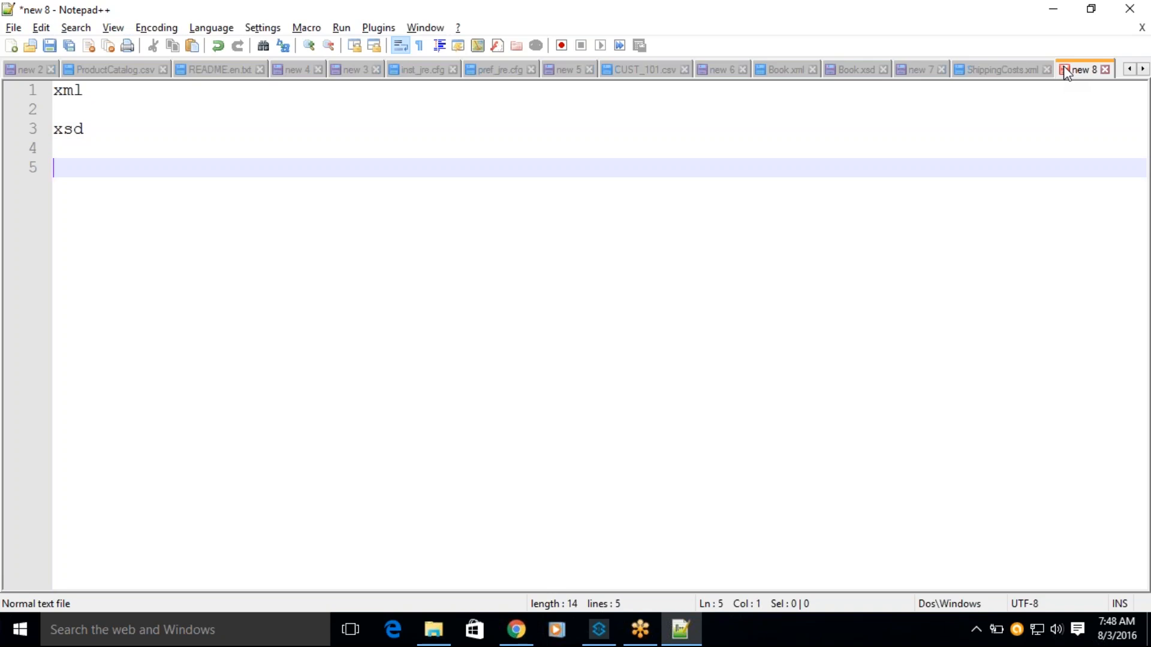
Step: Add the line "xml -> xml = xslt(sml style sheet transformations)" below xsd in the new document
{"action": "type", "text": "xml"}
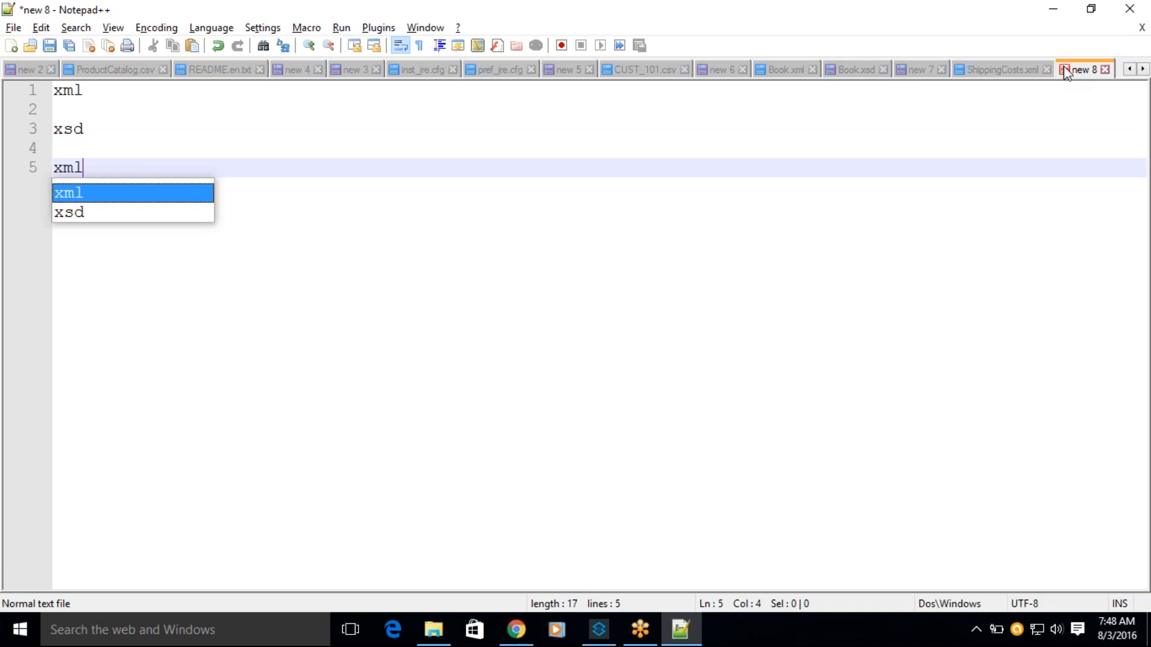
{"action": "type", "text": " -> xml"}
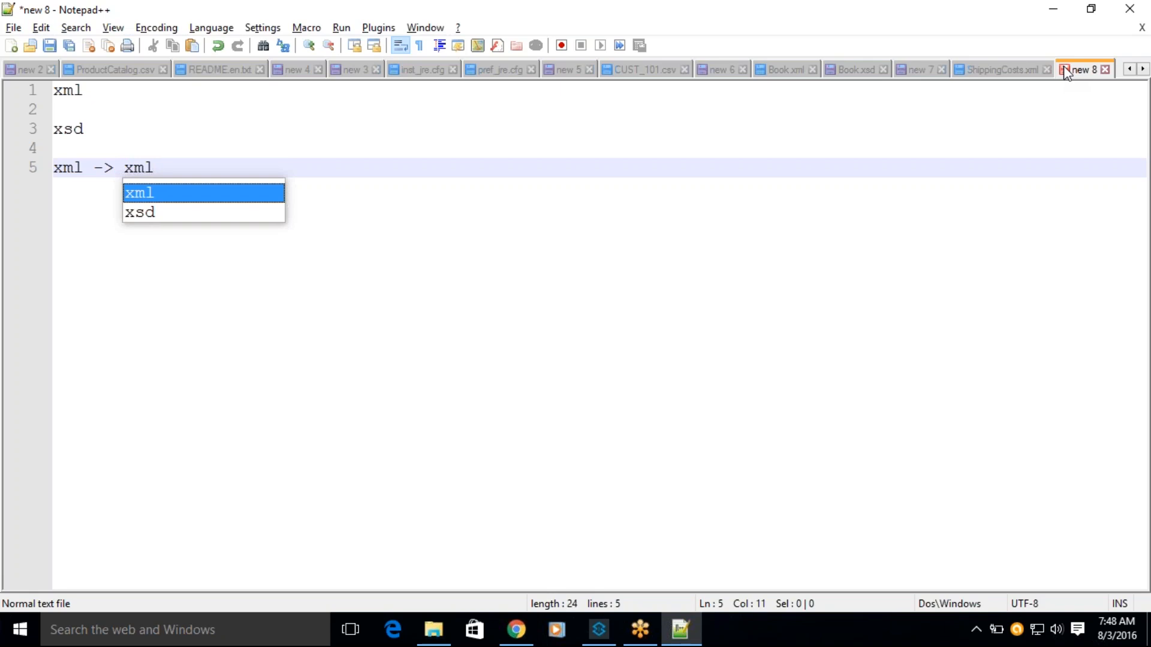
{"action": "type", "text": "= xsl"}
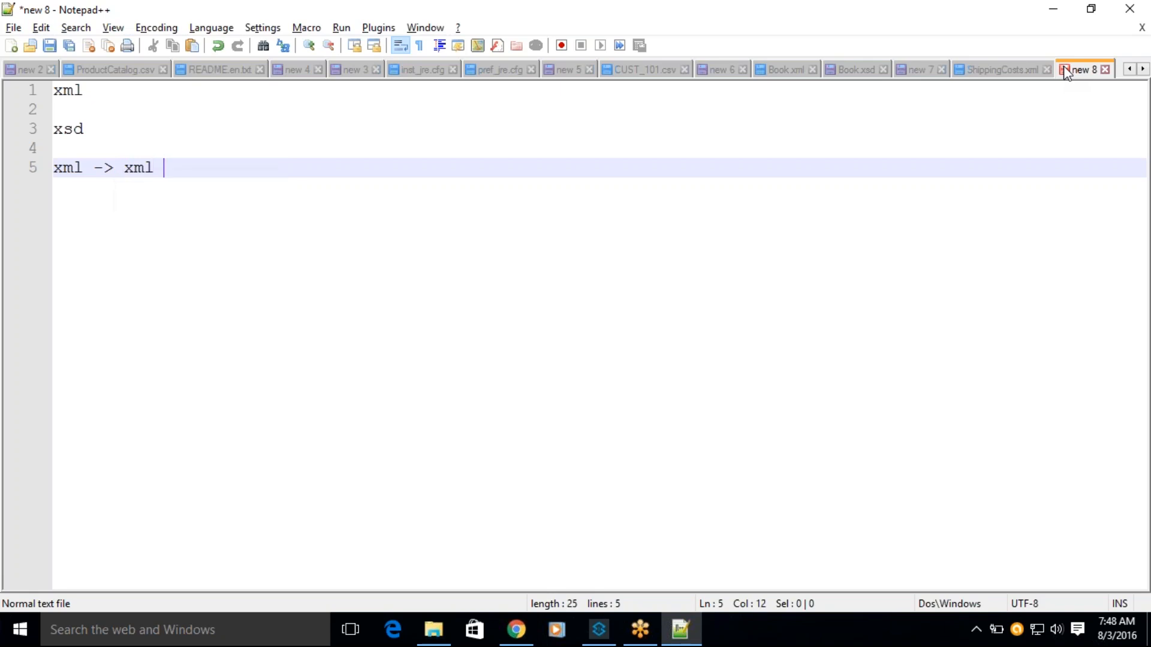
{"action": "type", "text": "t"}
{"action": "type", "text": "(sml "}
{"action": "type", "text": "style sh"}
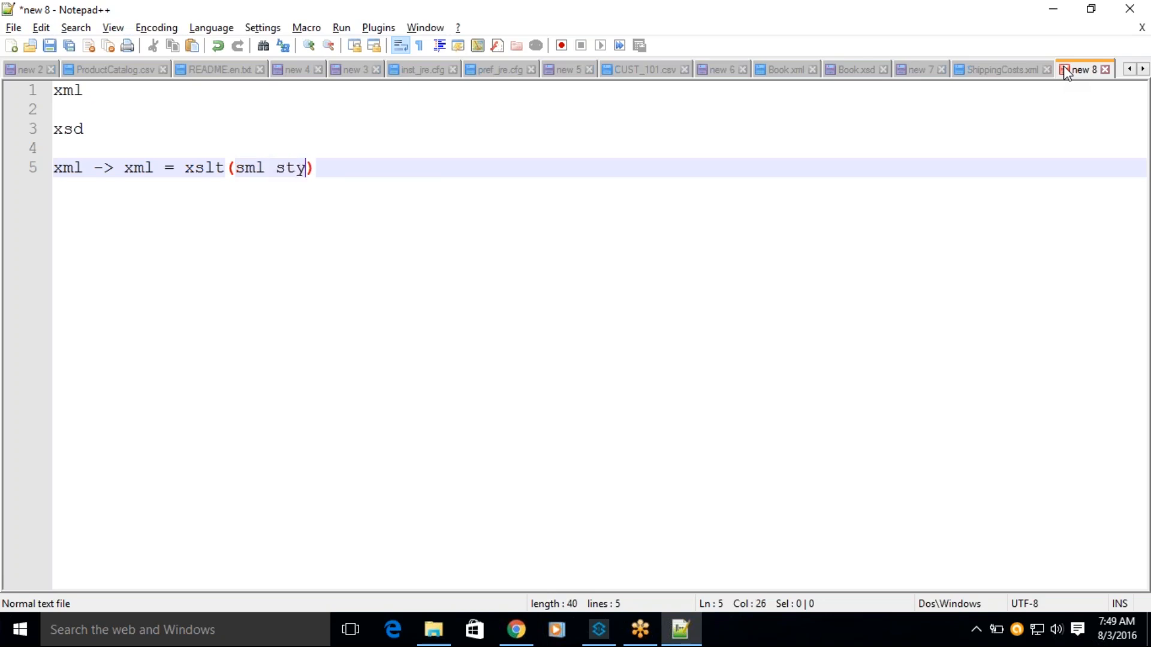
{"action": "type", "text": "eet"}
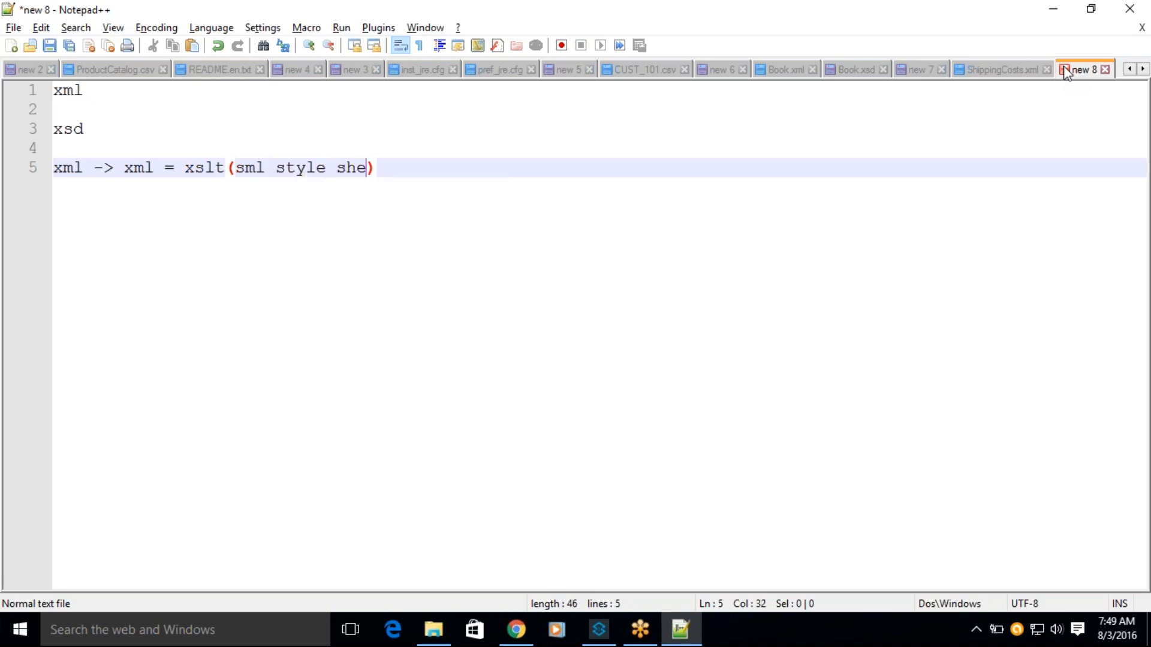
{"action": "type", "text": " transf"}
{"action": "type", "text": "ormations"}
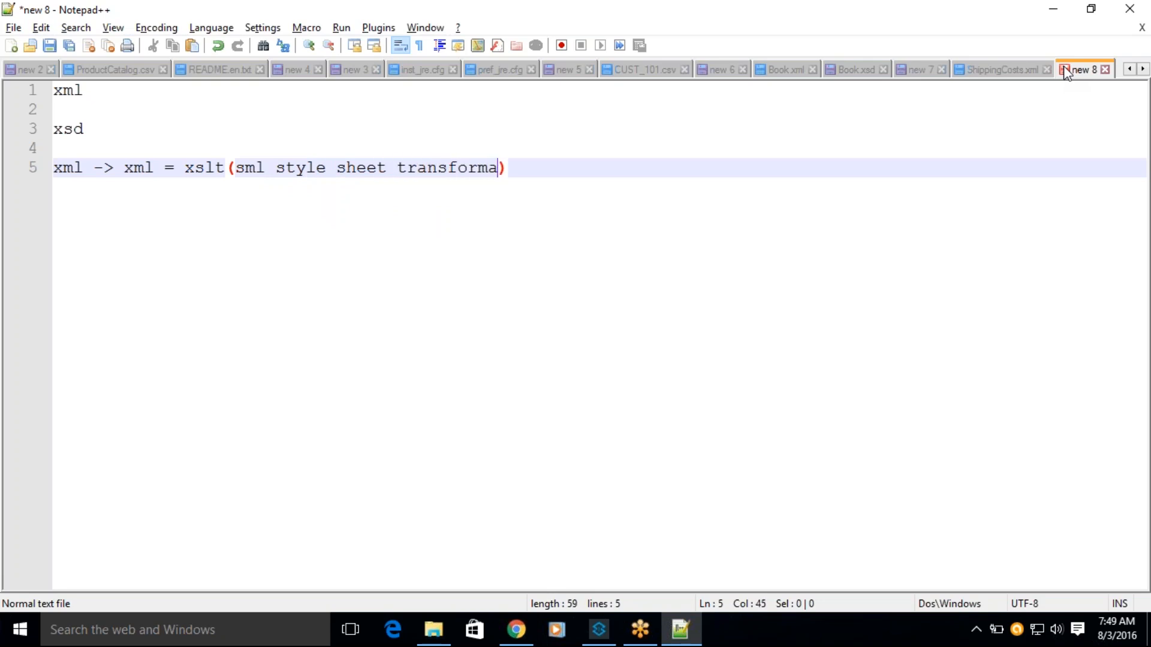
Step: Revisit the XSLT display option on the XML Tutorial page, then review the xml, xsd and xslt entries in the notes document
{"action": "key", "text": "alt+Tab"}
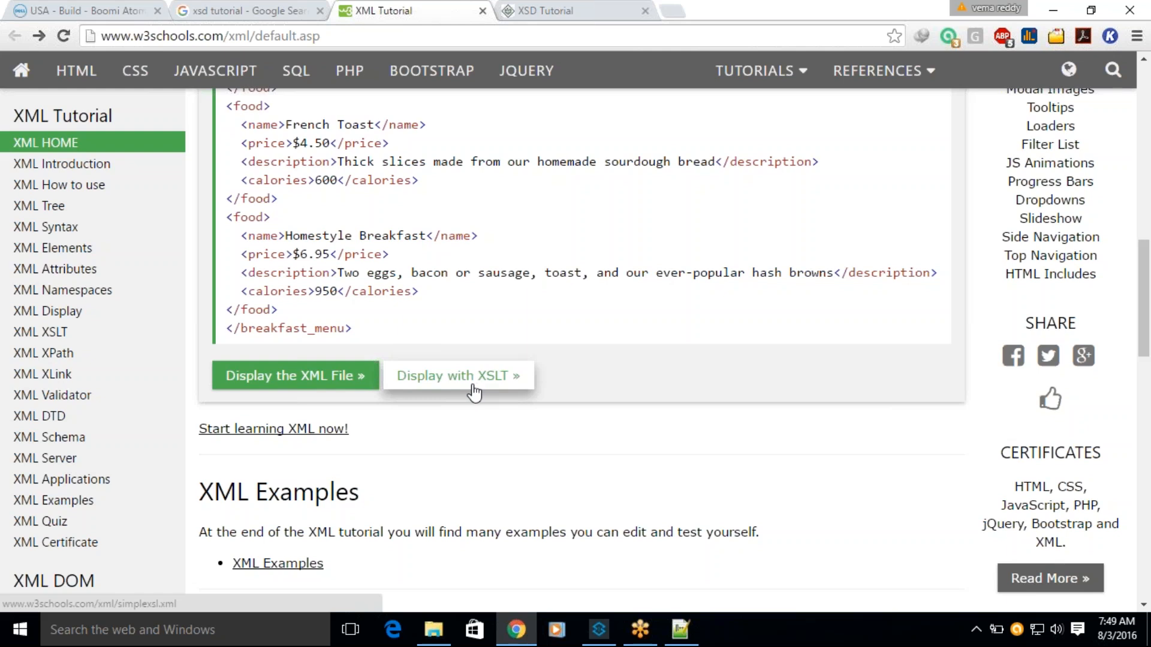
{"action": "key", "text": "alt+Tab"}
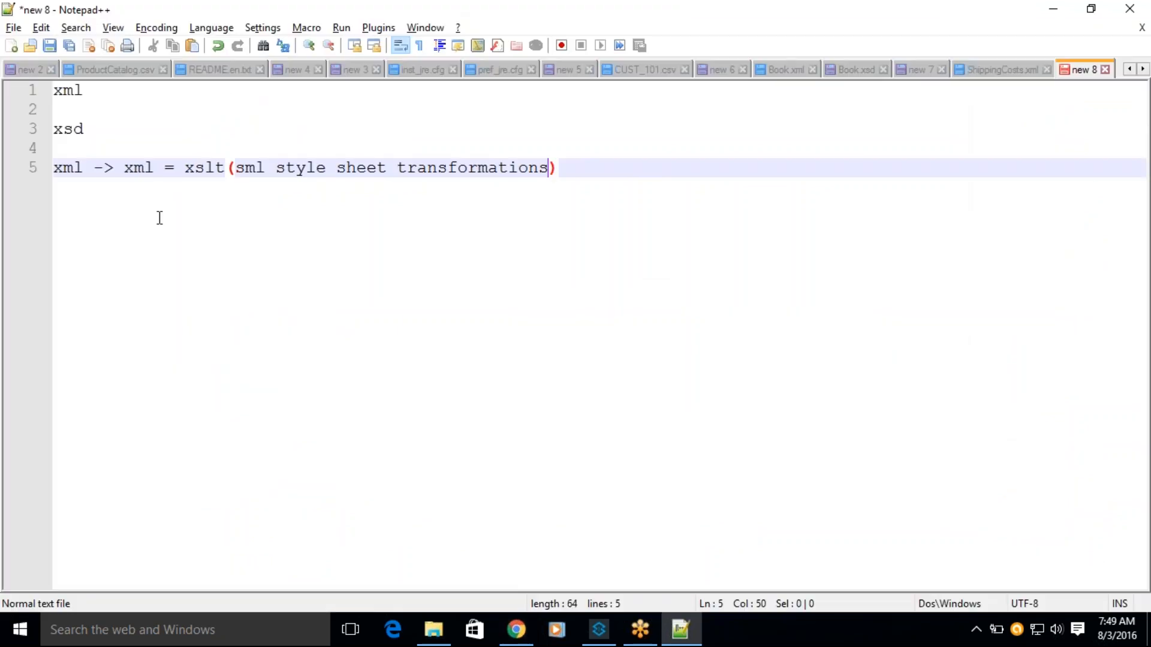
{"action": "double_click", "coordinate": [71, 91]}
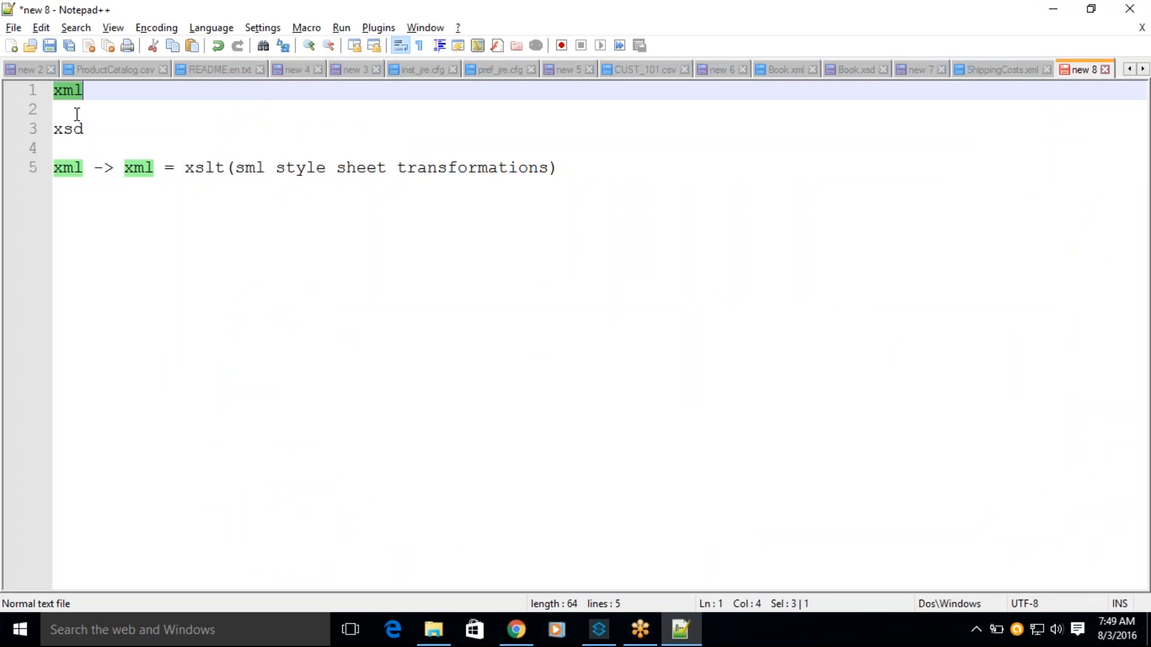
{"action": "left_click", "coordinate": [77, 113]}
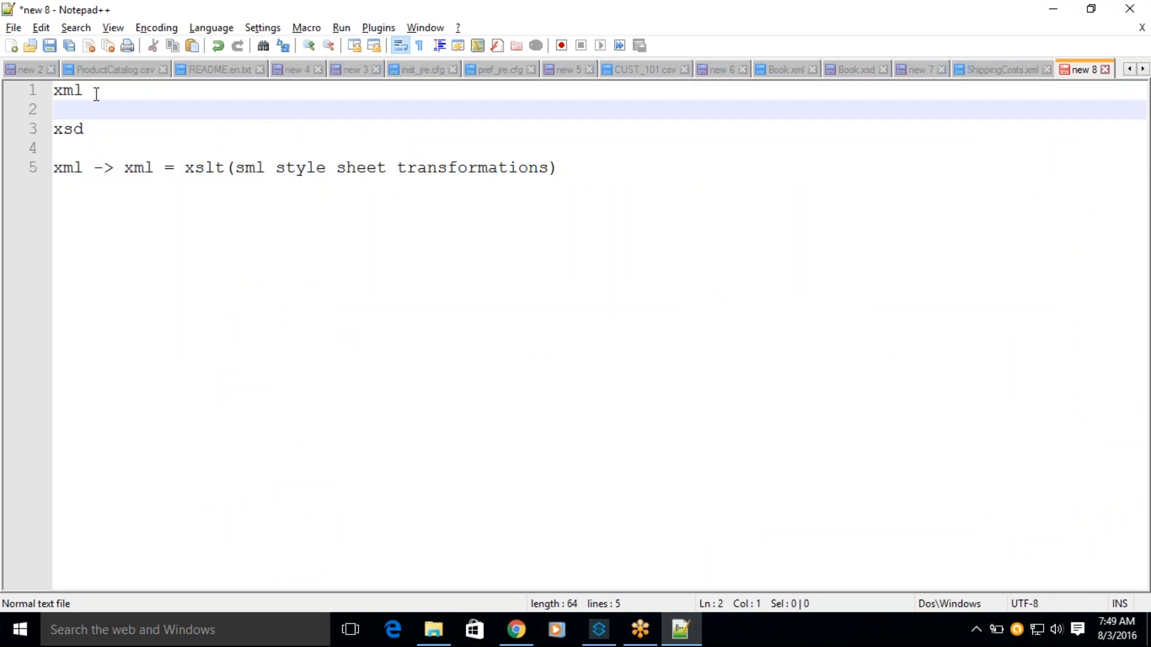
{"action": "double_click", "coordinate": [76, 129]}
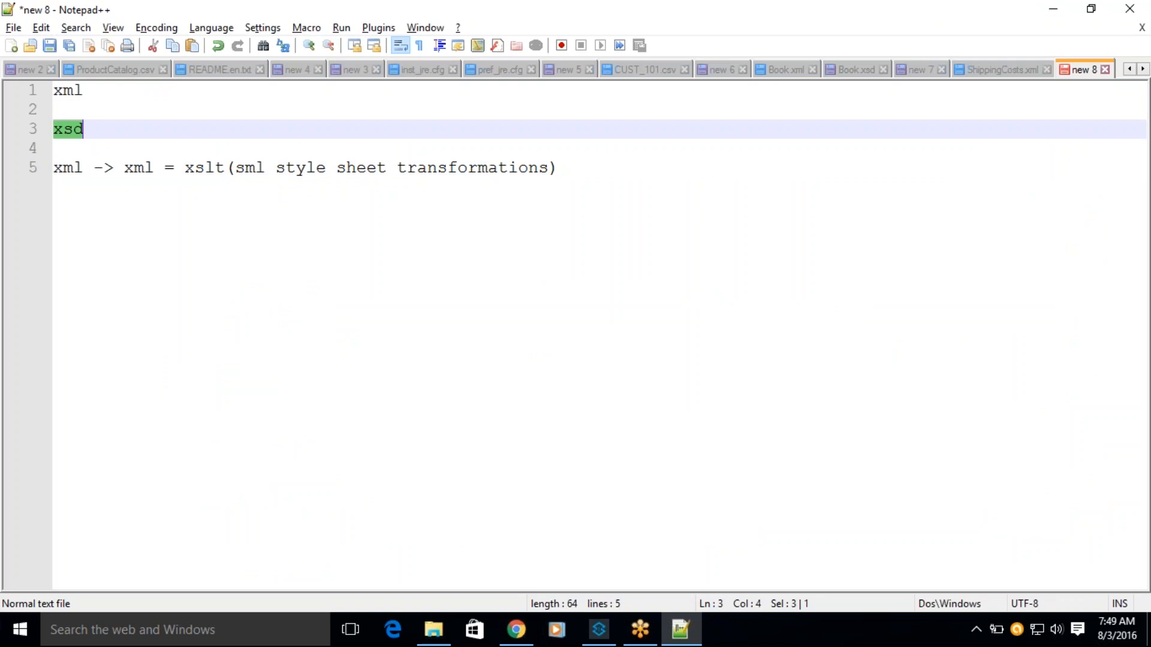
{"action": "double_click", "coordinate": [70, 168]}
{"action": "double_click", "coordinate": [139, 167]}
{"action": "double_click", "coordinate": [192, 170]}
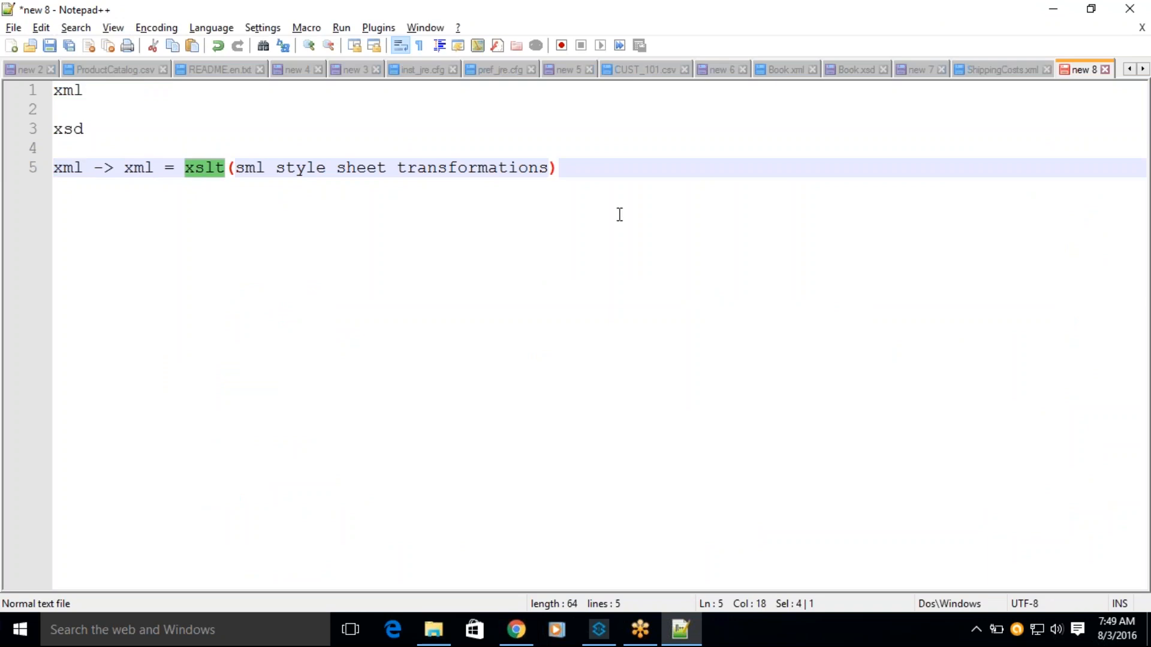
Step: Add the line "WSDL - > describes webservice" below the xslt line, leaving a blank line between them
{"action": "left_click", "coordinate": [590, 177]}
{"action": "key", "text": "Return"}
{"action": "key", "text": "Return"}
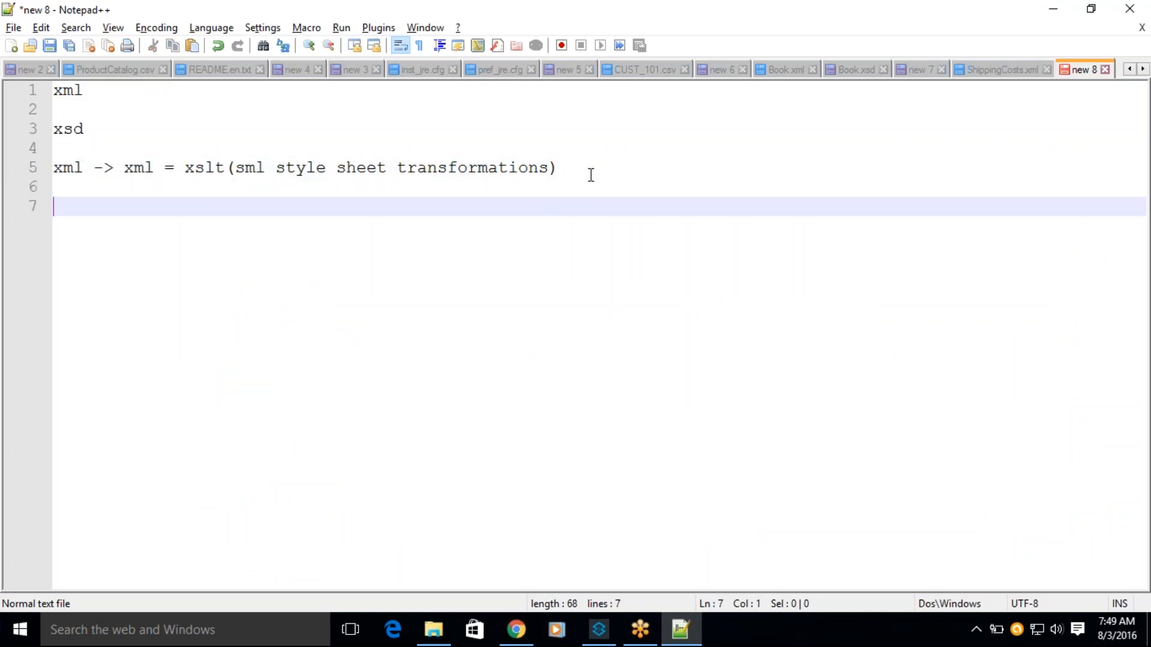
{"action": "type", "text": "WSDL - > w"}
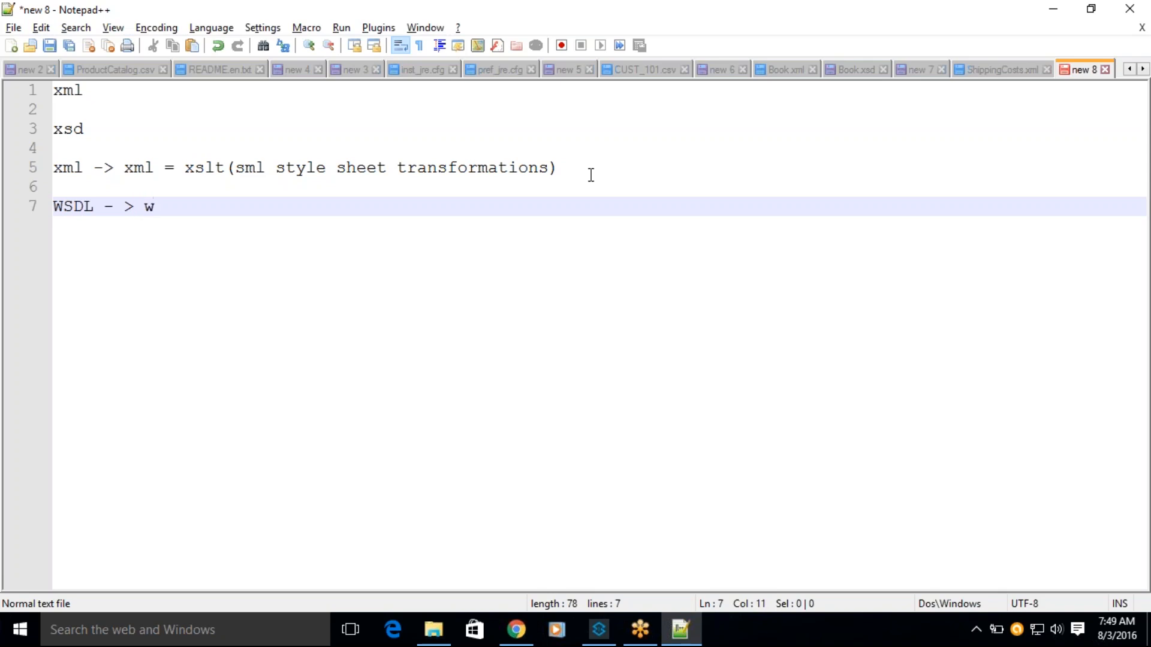
{"action": "key", "text": "BackSpace"}
{"action": "type", "text": "describes we"}
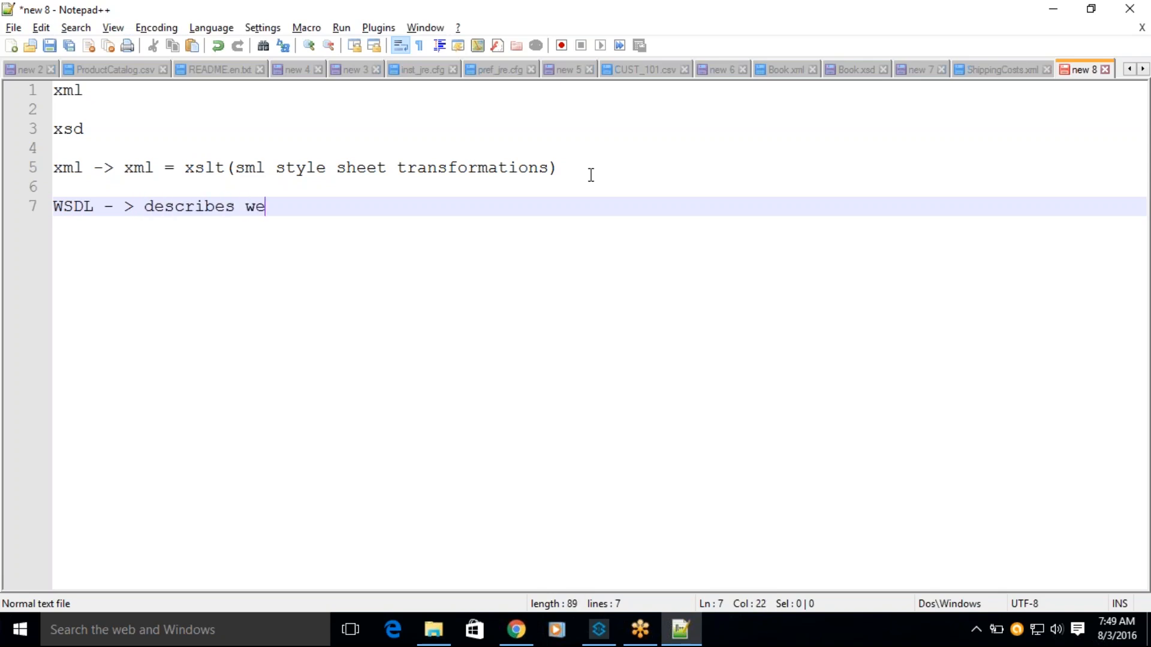
{"action": "type", "text": "bservice"}
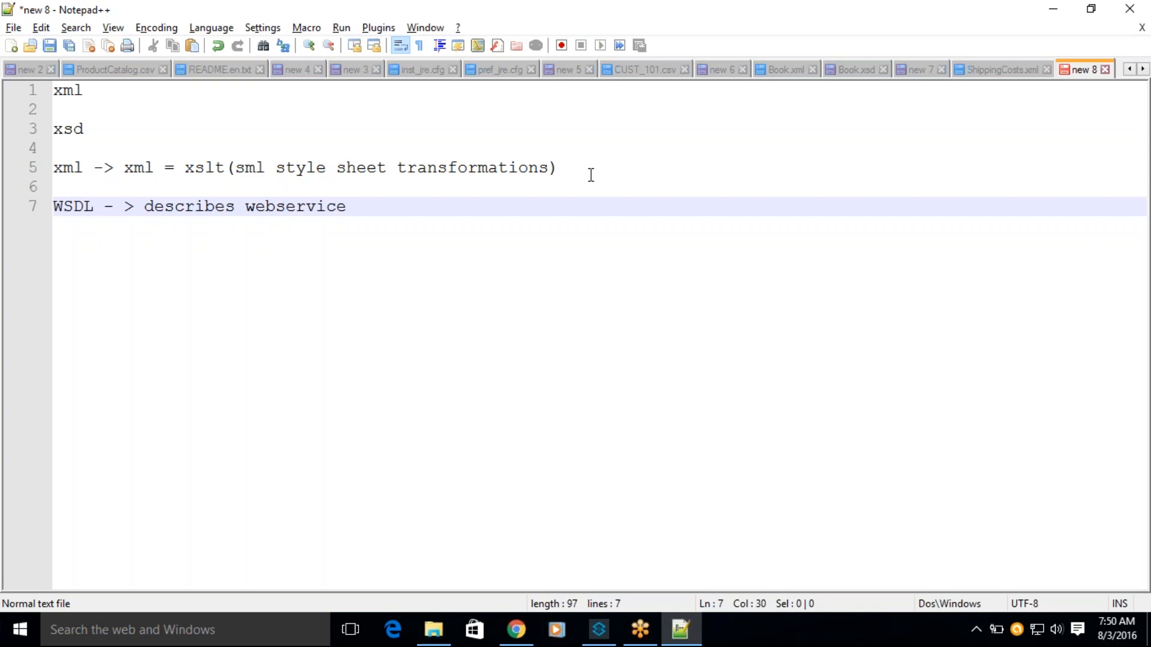
Step: Insert a new line reading "xpath ->" between the xslt and WSDL lines, separated by a blank line
{"action": "left_click", "coordinate": [559, 173]}
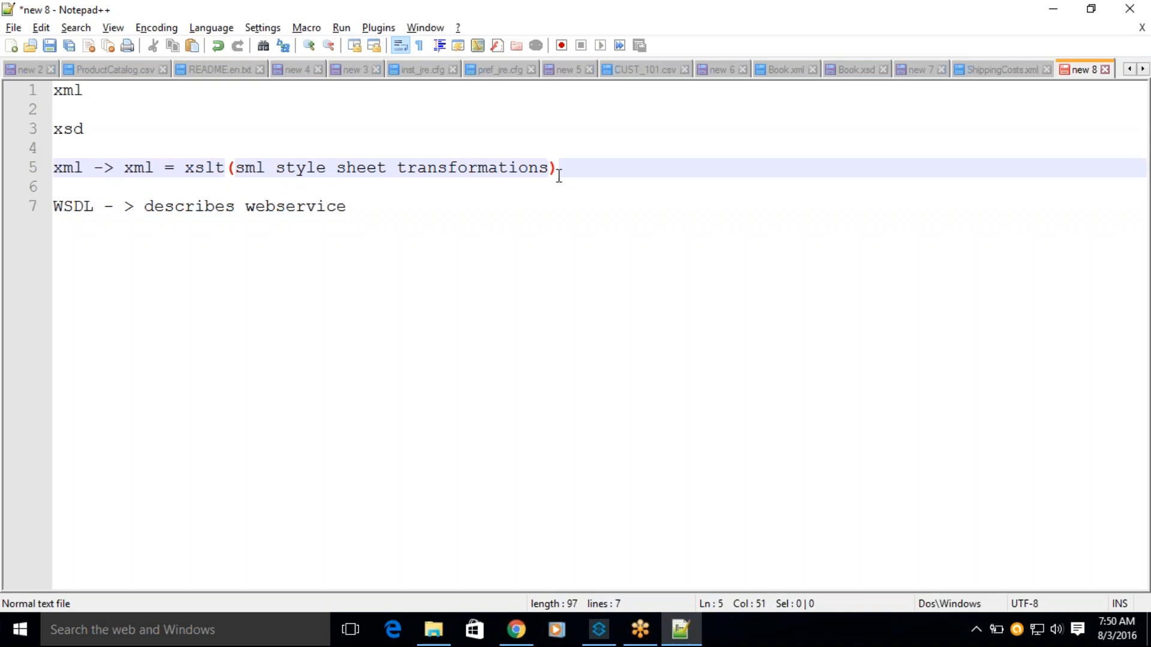
{"action": "key", "text": "Return"}
{"action": "key", "text": "Return"}
{"action": "type", "text": "xpa"}
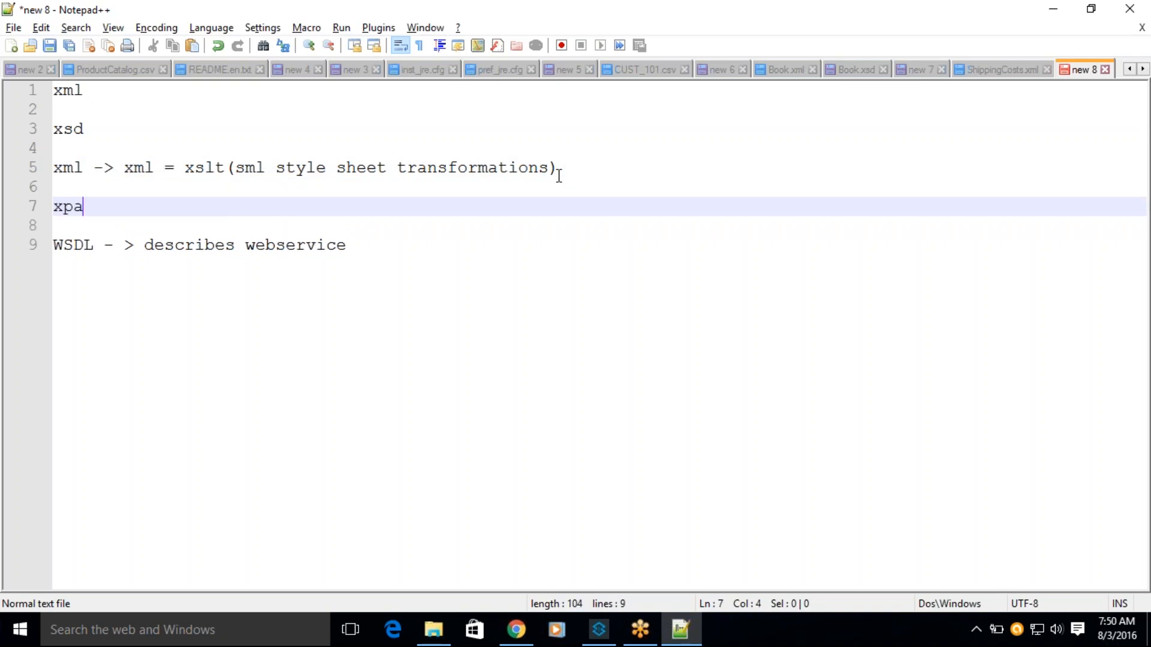
{"action": "type", "text": "th ->"}
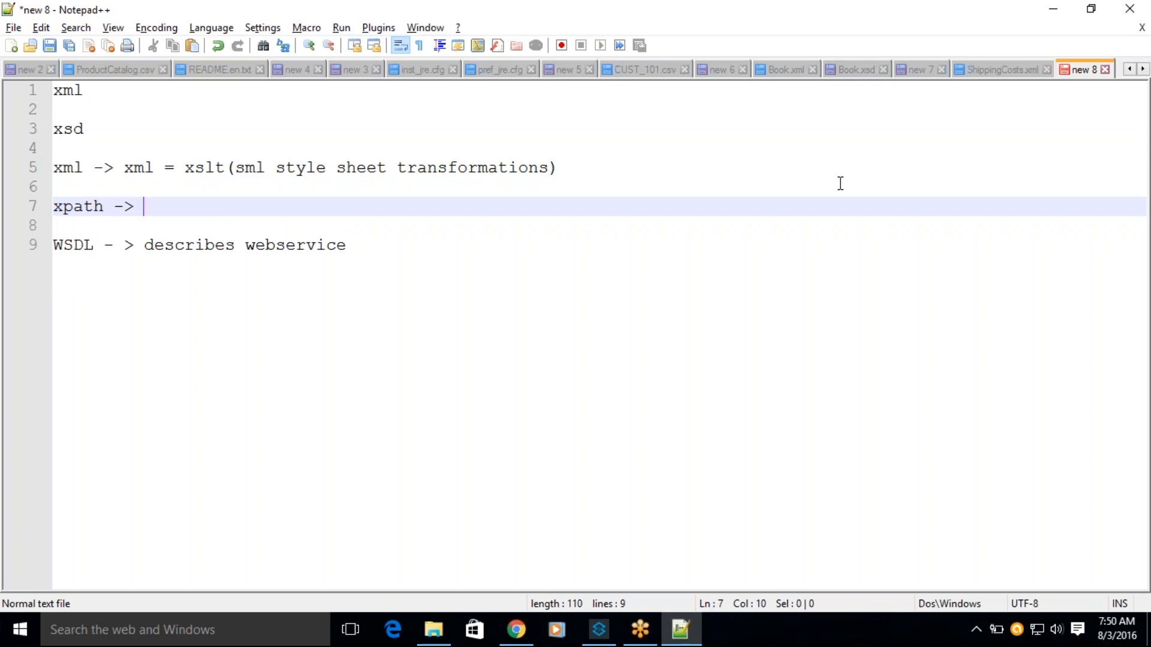
Step: Examine the title element and the id attribute of the second book in Book.xml
{"action": "left_click", "coordinate": [780, 73]}
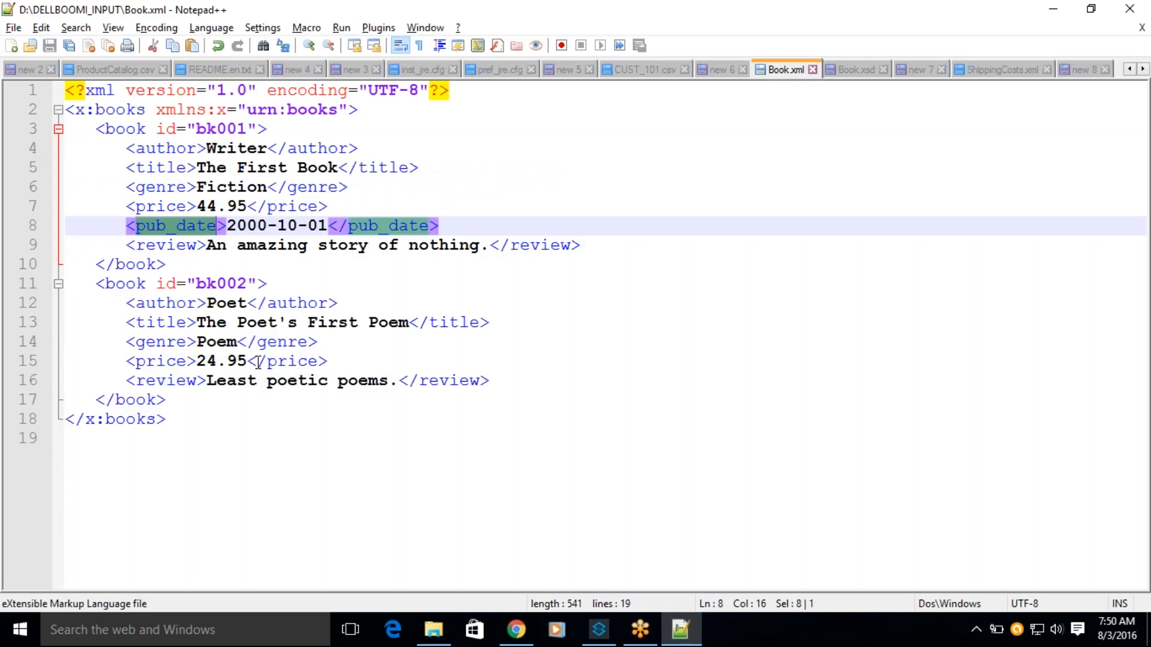
{"action": "left_click", "coordinate": [169, 322]}
{"action": "double_click", "coordinate": [169, 322]}
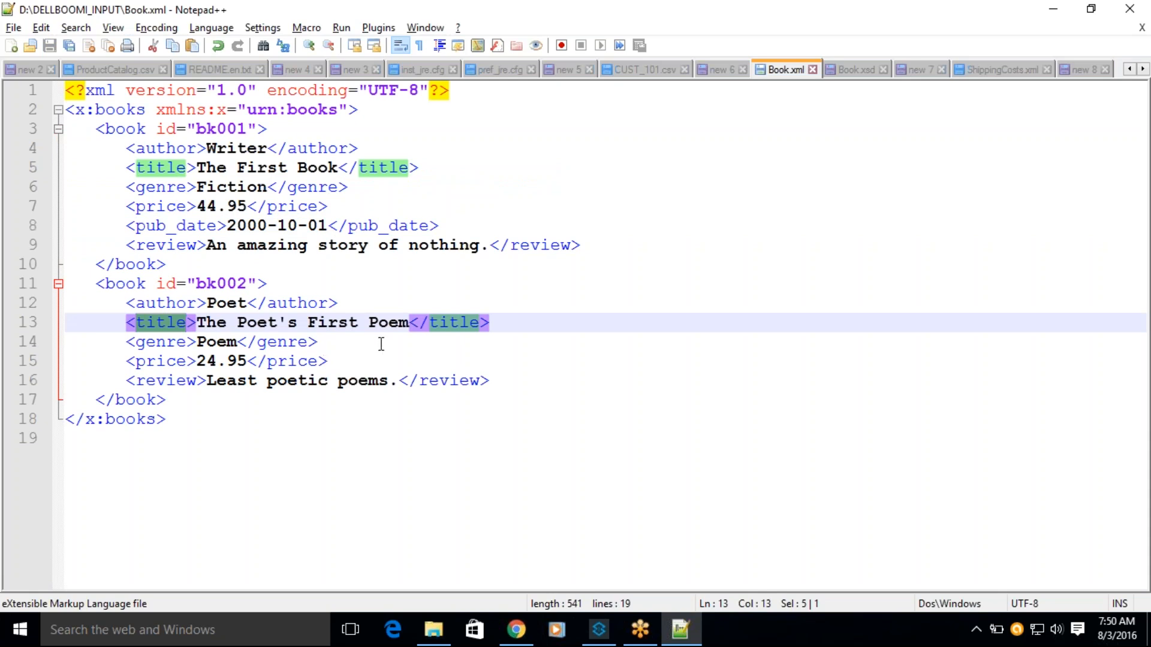
{"action": "double_click", "coordinate": [207, 283]}
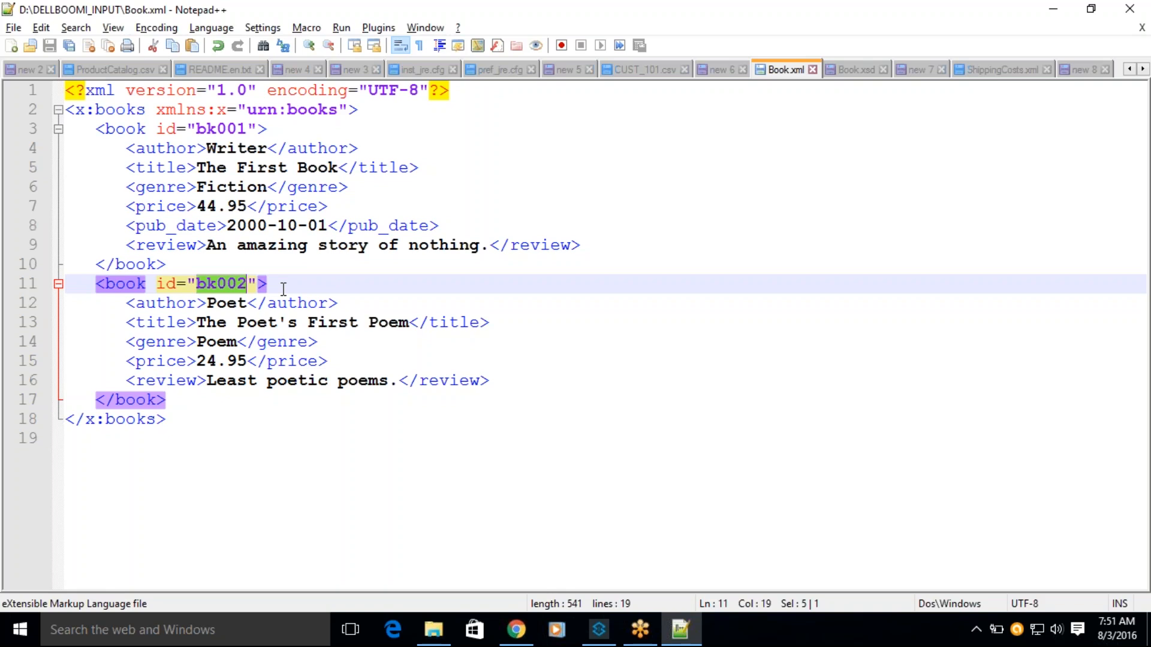
Step: Complete the xpath line in the notes document with "boomi" and highlight the word xpath
{"action": "left_click", "coordinate": [1078, 69]}
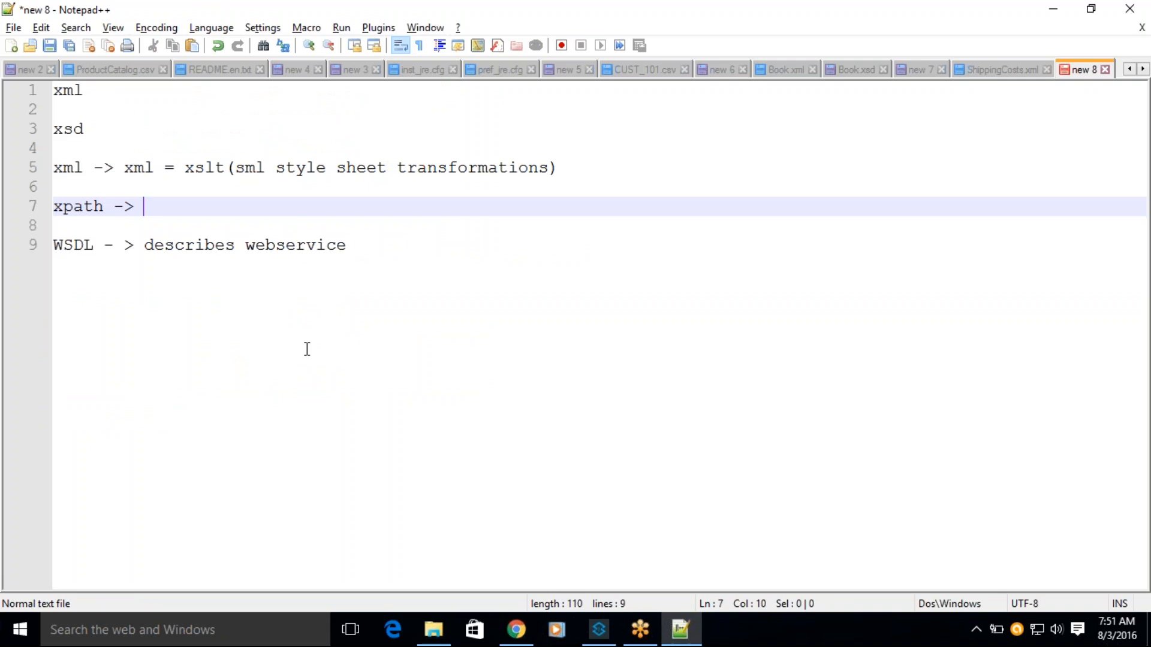
{"action": "type", "text": "boomi"}
{"action": "left_click", "coordinate": [74, 211]}
{"action": "double_click", "coordinate": [75, 211]}
Step: Compare the xslt and xpath entries by highlighting them alternately, then highlight the xml and xsd lines at the start of the notes
{"action": "double_click", "coordinate": [197, 170]}
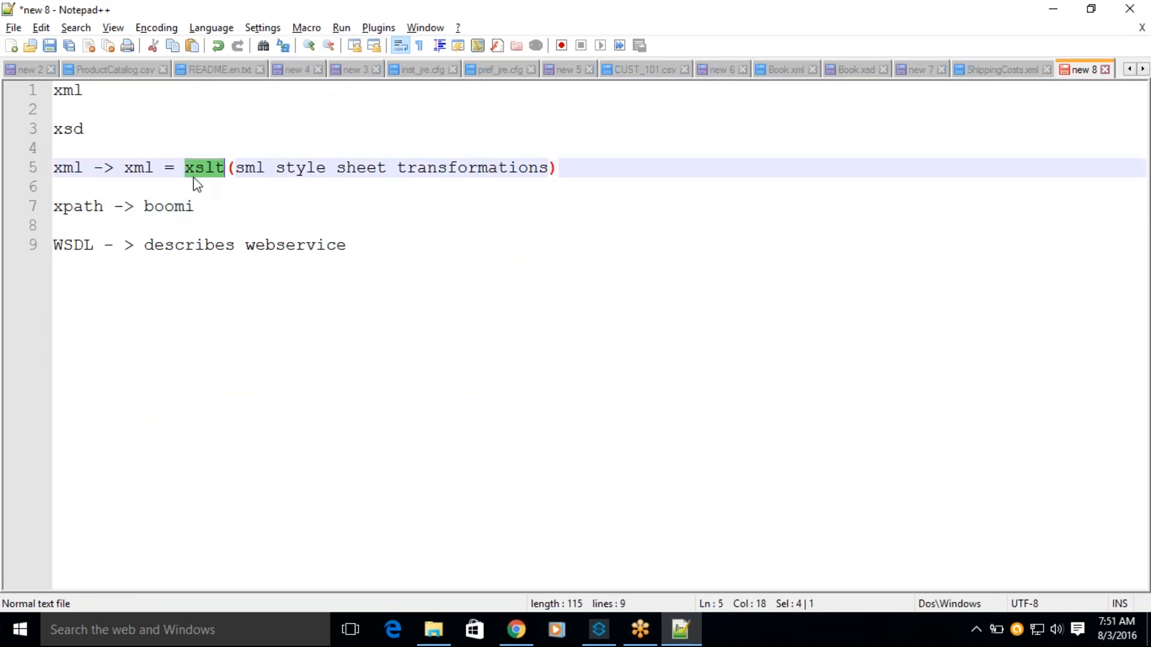
{"action": "left_click", "coordinate": [77, 211]}
{"action": "double_click", "coordinate": [77, 211]}
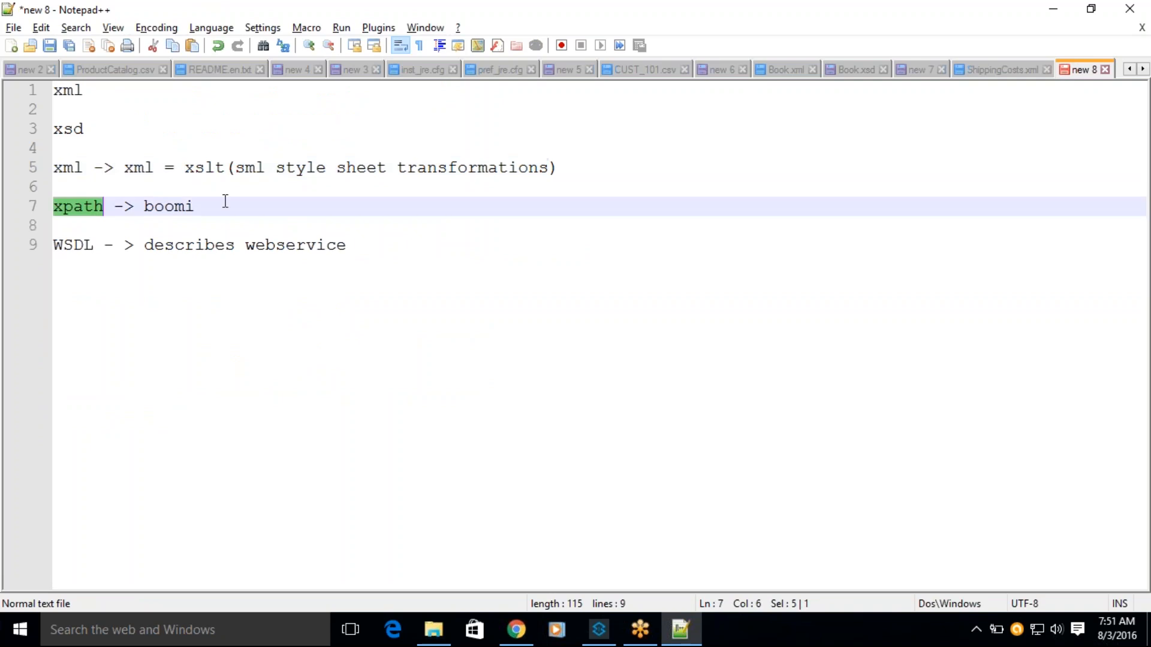
{"action": "double_click", "coordinate": [196, 169]}
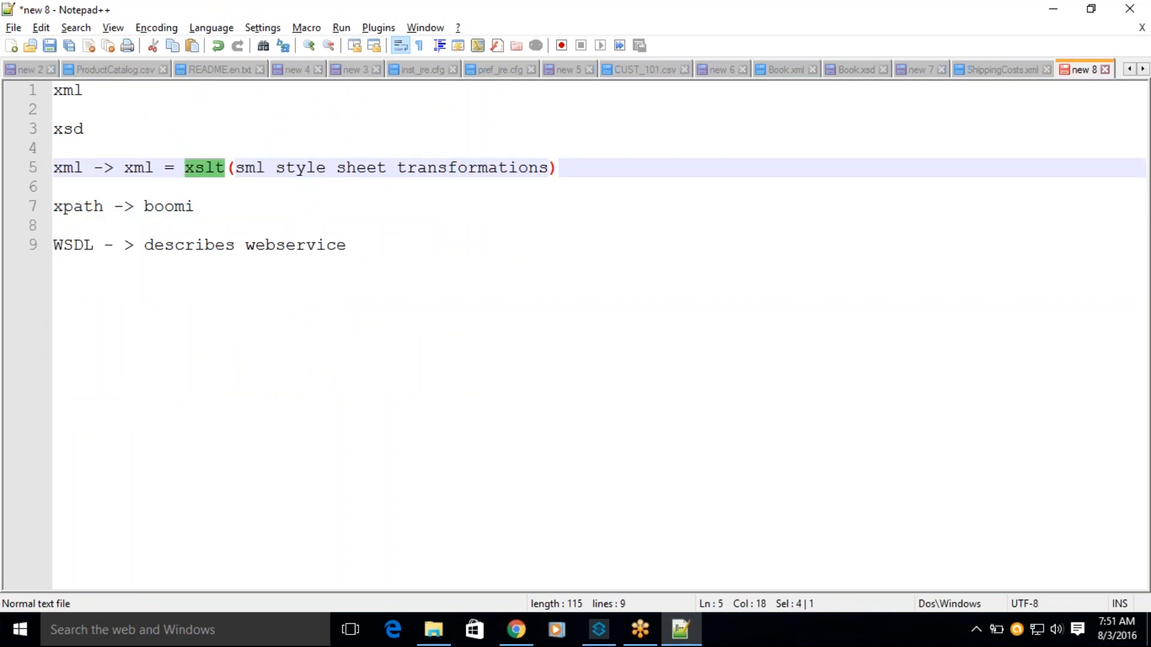
{"action": "double_click", "coordinate": [98, 204]}
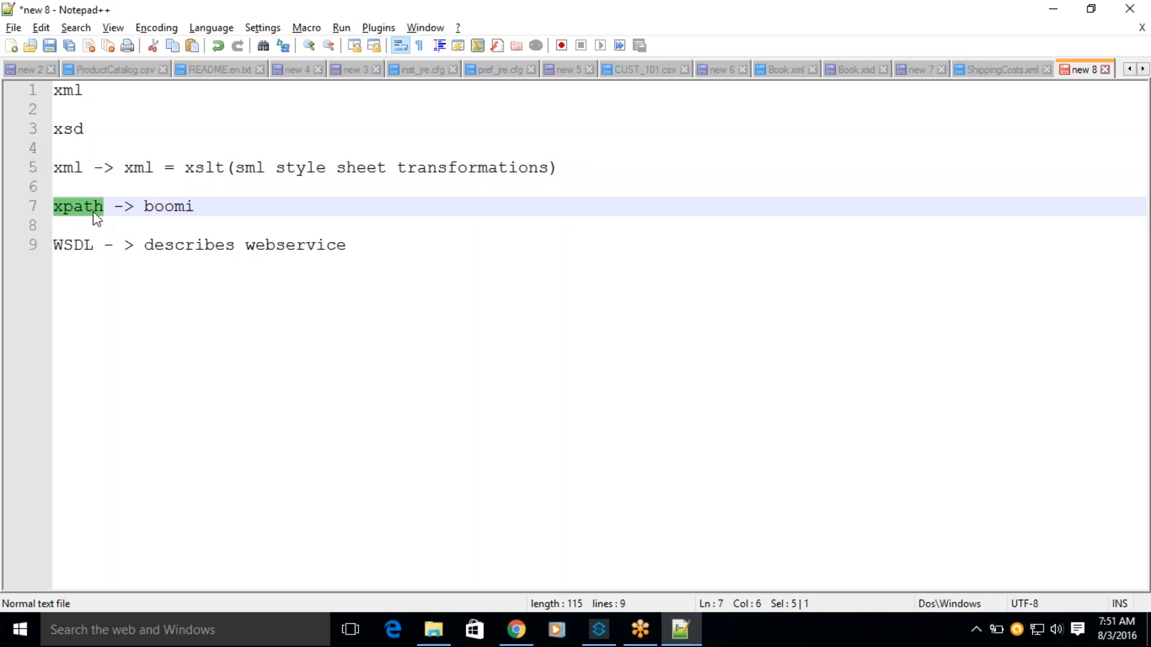
{"action": "double_click", "coordinate": [201, 170]}
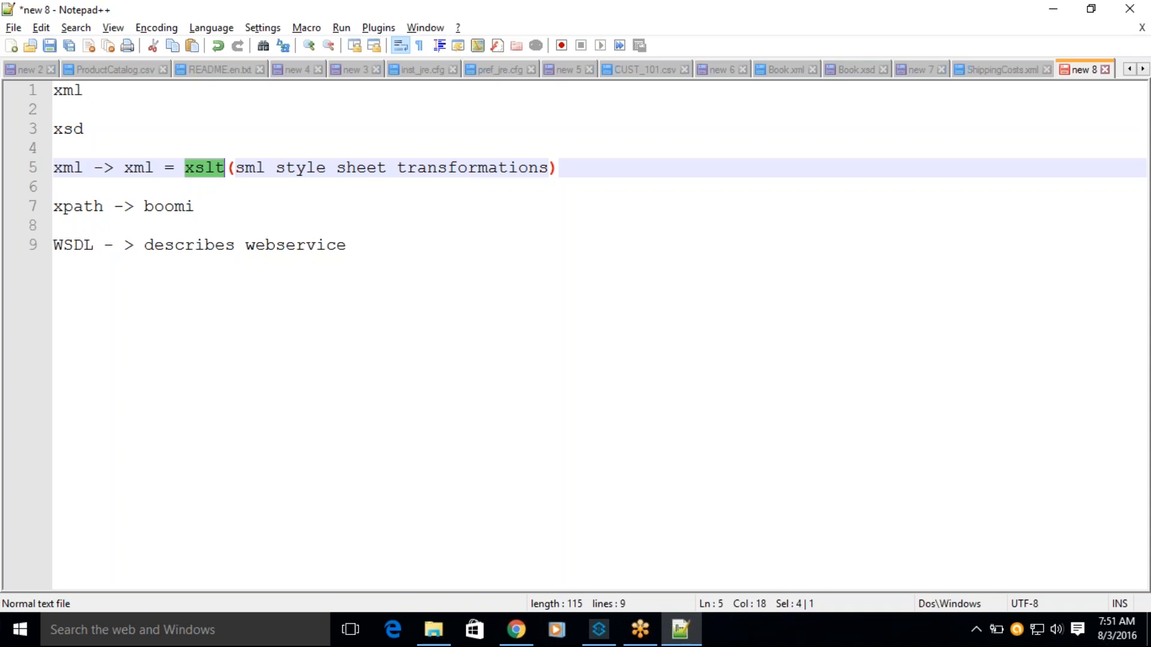
{"action": "double_click", "coordinate": [101, 206]}
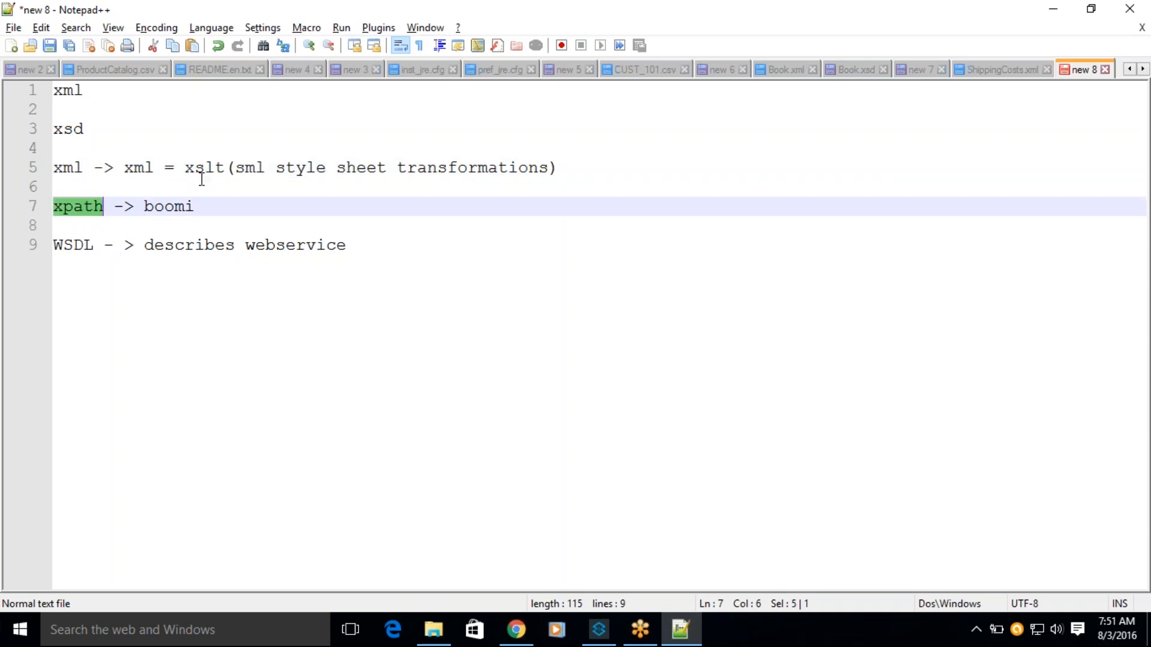
{"action": "double_click", "coordinate": [205, 174]}
{"action": "double_click", "coordinate": [107, 202]}
{"action": "double_click", "coordinate": [197, 174]}
{"action": "double_click", "coordinate": [96, 210]}
{"action": "double_click", "coordinate": [203, 174]}
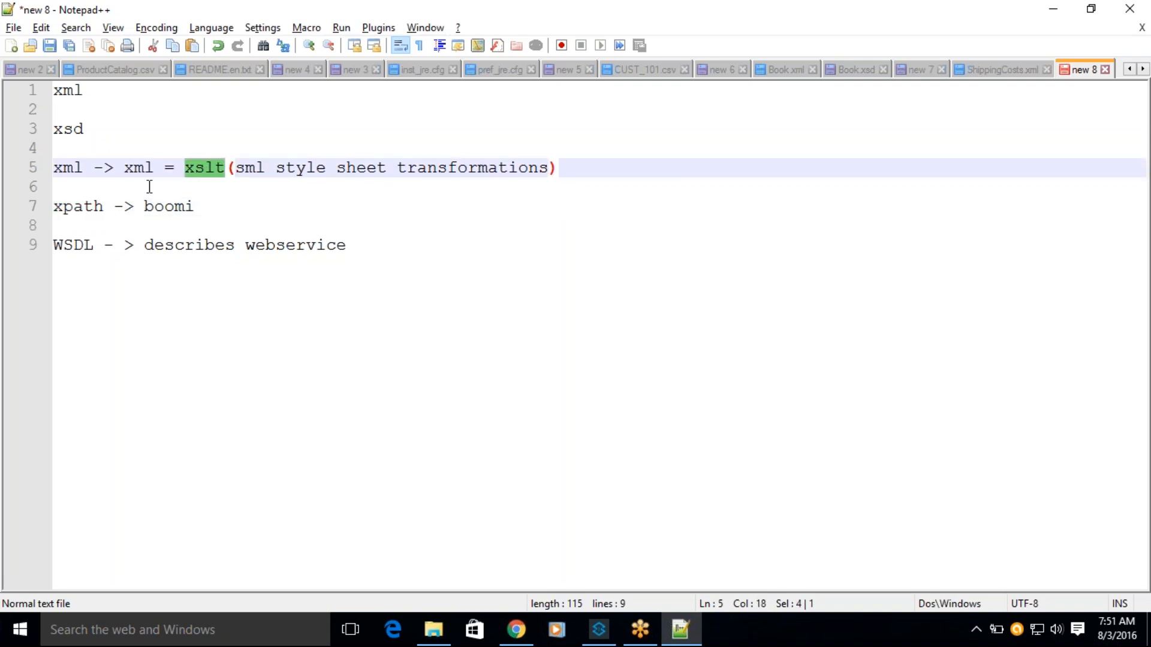
{"action": "left_click", "coordinate": [152, 167]}
{"action": "double_click", "coordinate": [196, 167]}
{"action": "left_click", "coordinate": [70, 209]}
{"action": "double_click", "coordinate": [80, 210]}
{"action": "left_click_drag", "start_coordinate": [157, 171], "coordinate": [56, 93]}
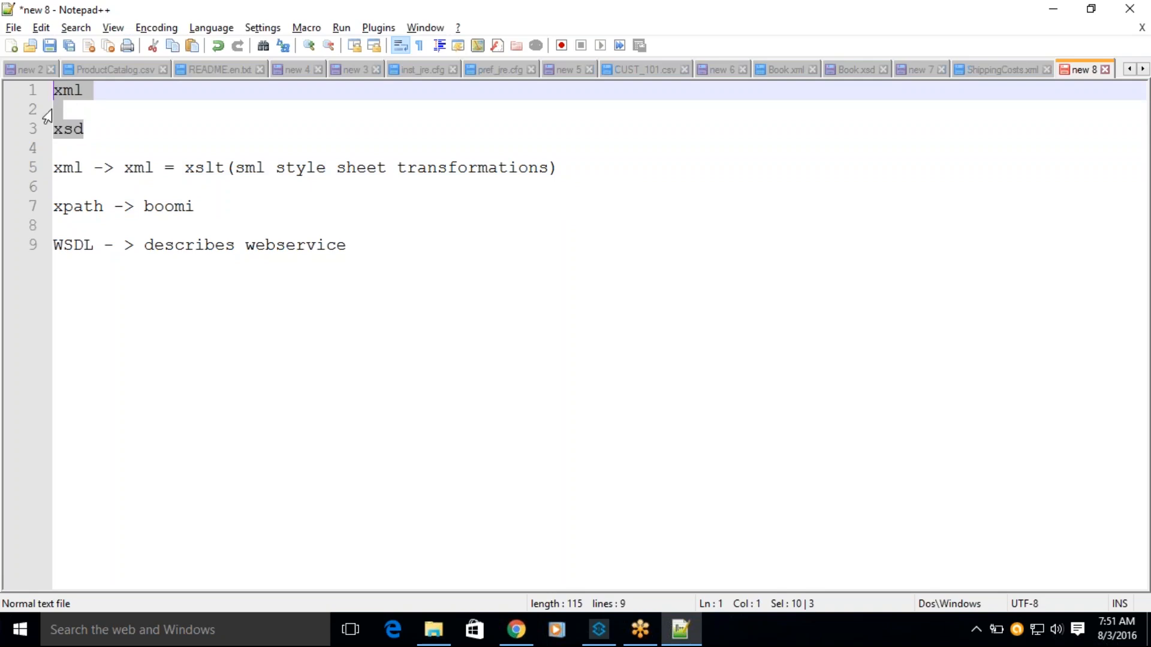